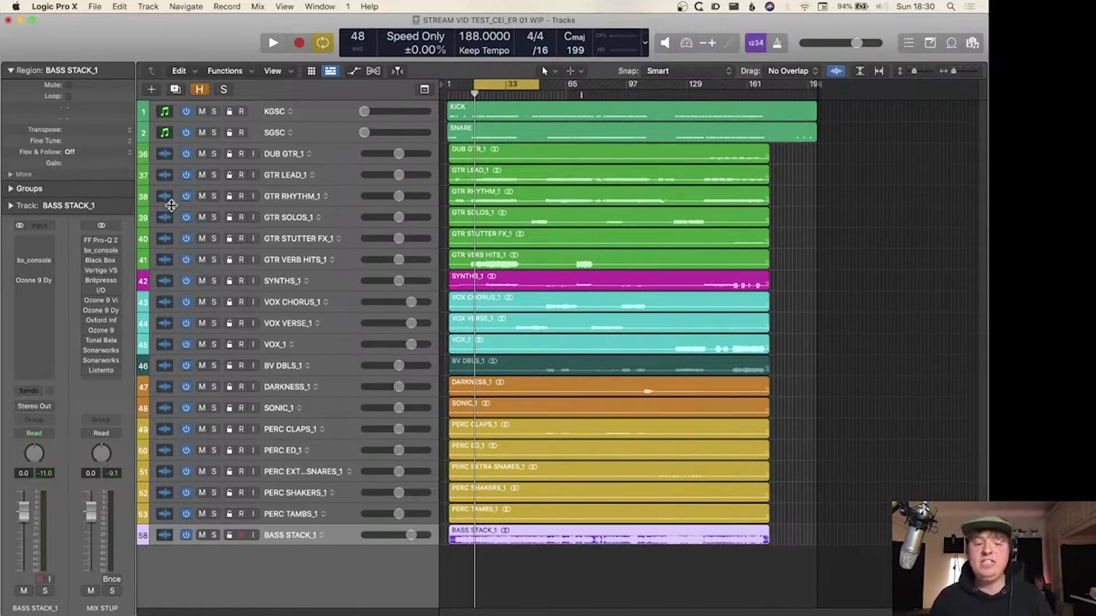
- Turn off cycle mode and return the playhead to the start of the project
key("c")
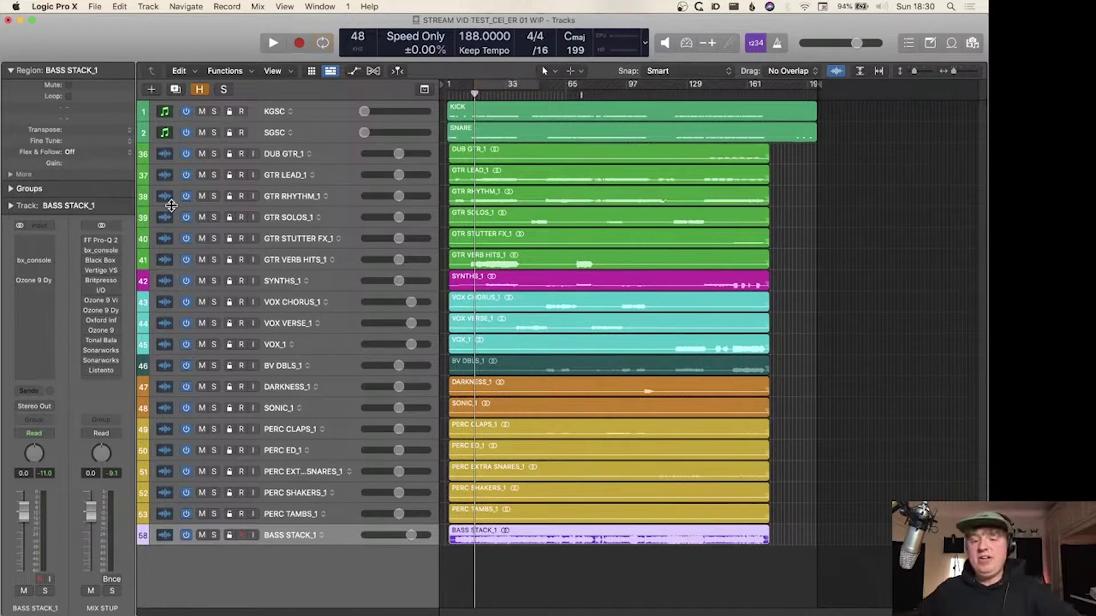
key("Return")
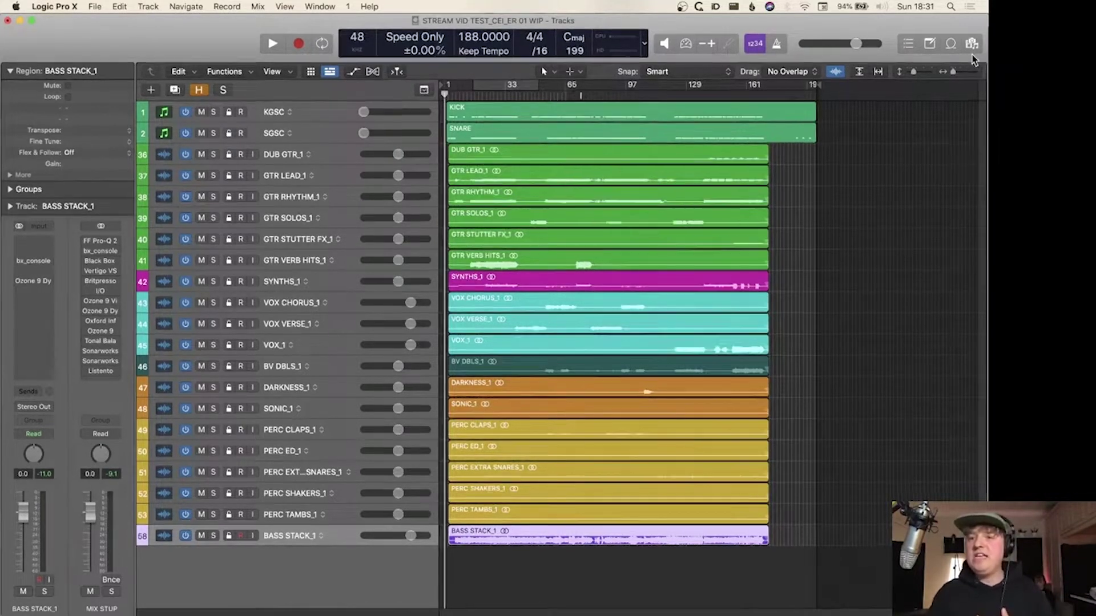
- View the project notes listing the drum-mixing topics, and close them again
left_click(972, 49)
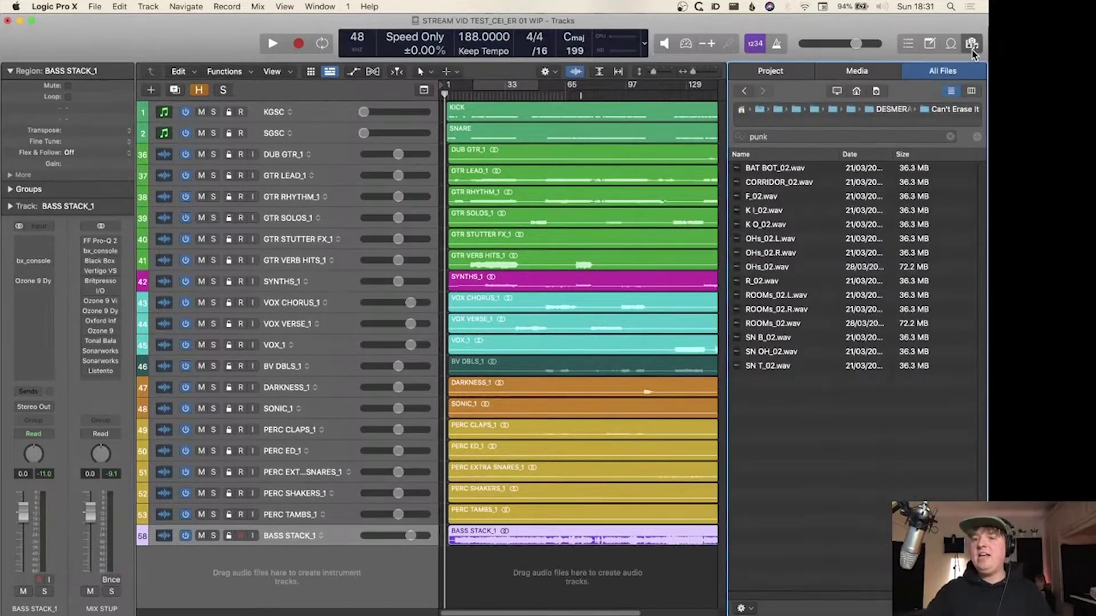
left_click(929, 44)
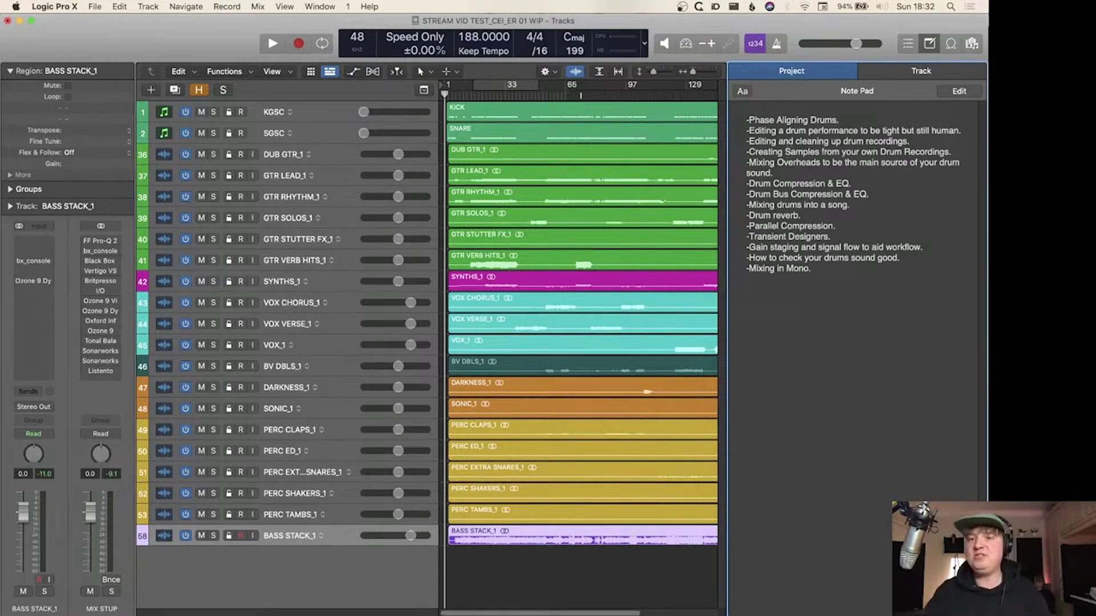
left_click(931, 44)
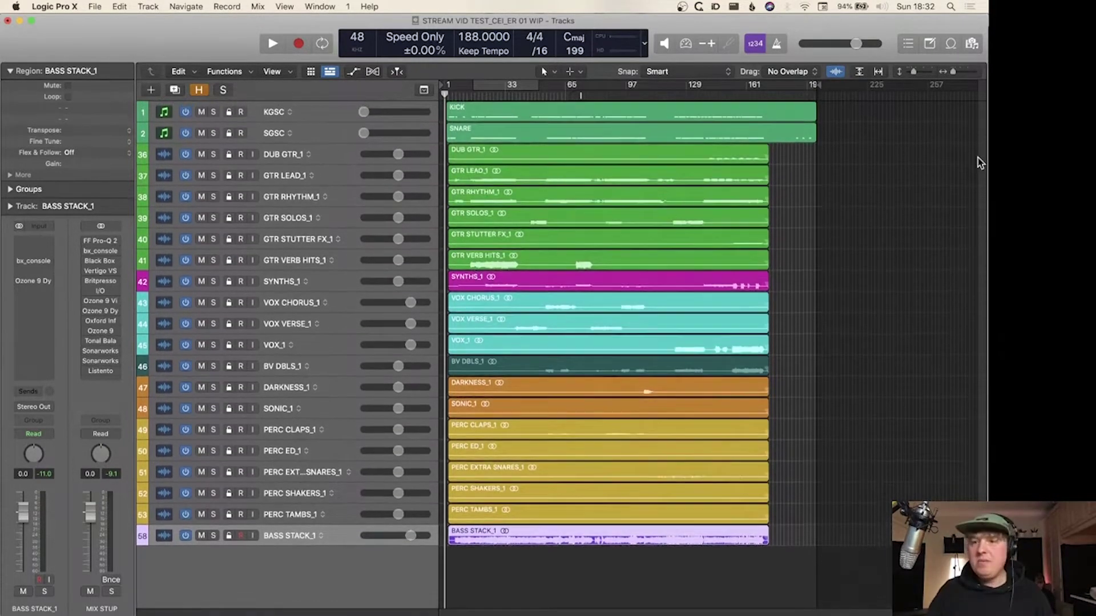
- Import all the drum WAV files from the Can't Erase It folder onto newly created tracks
left_click(972, 44)
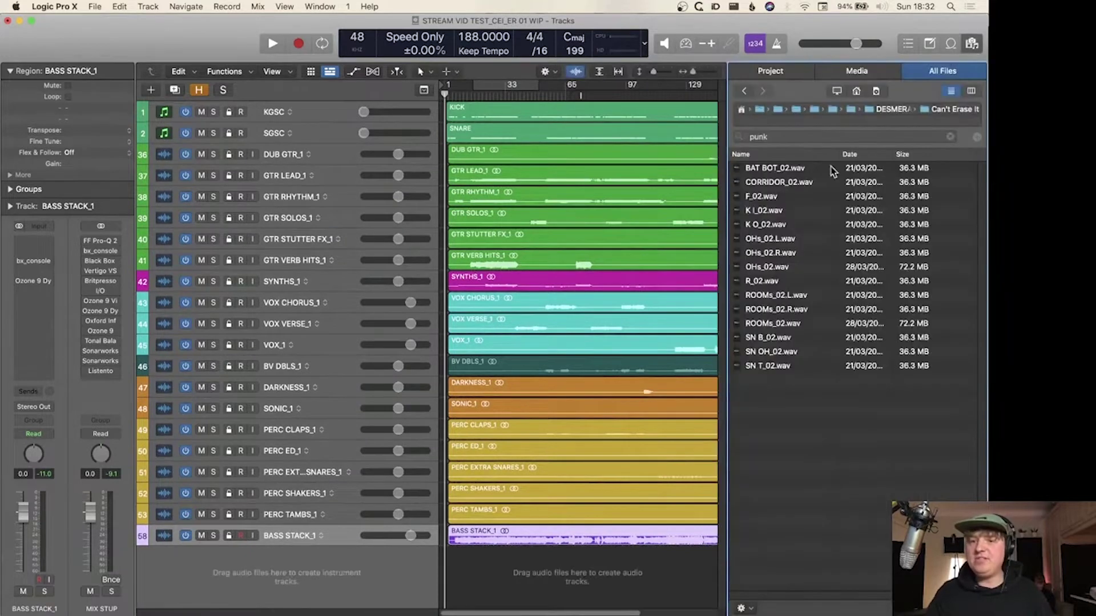
left_click(763, 155)
left_click(770, 169)
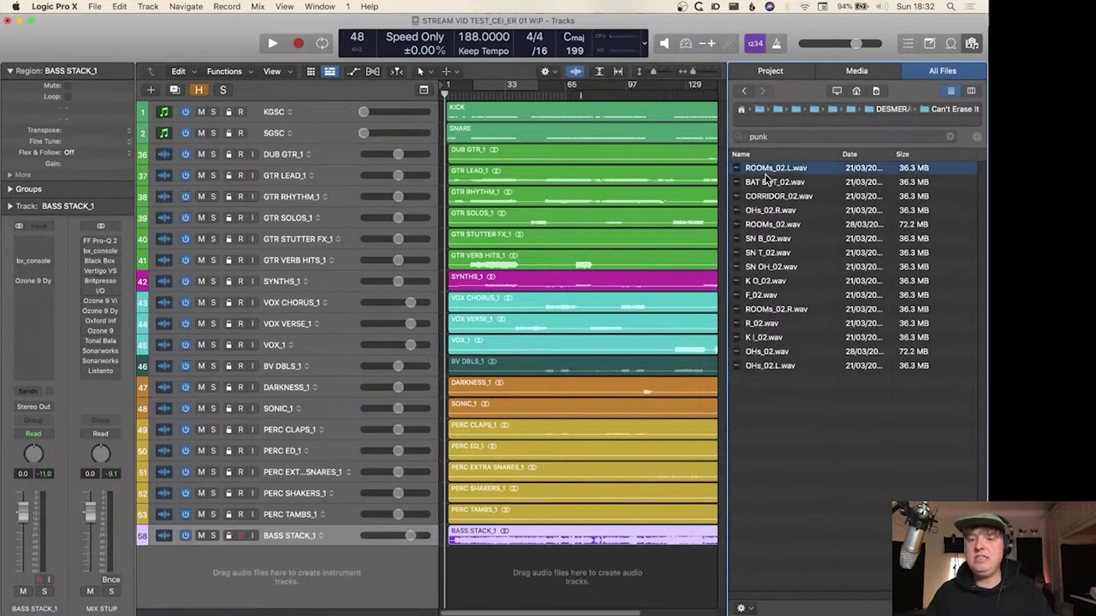
left_click(744, 366, "shift")
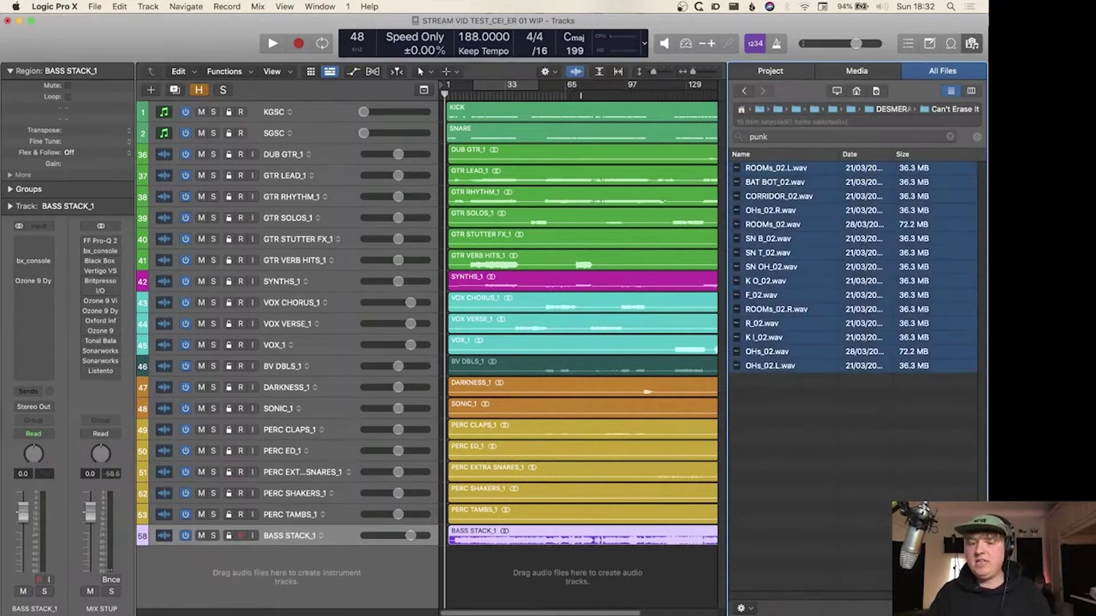
left_click_drag(776, 268, 621, 376)
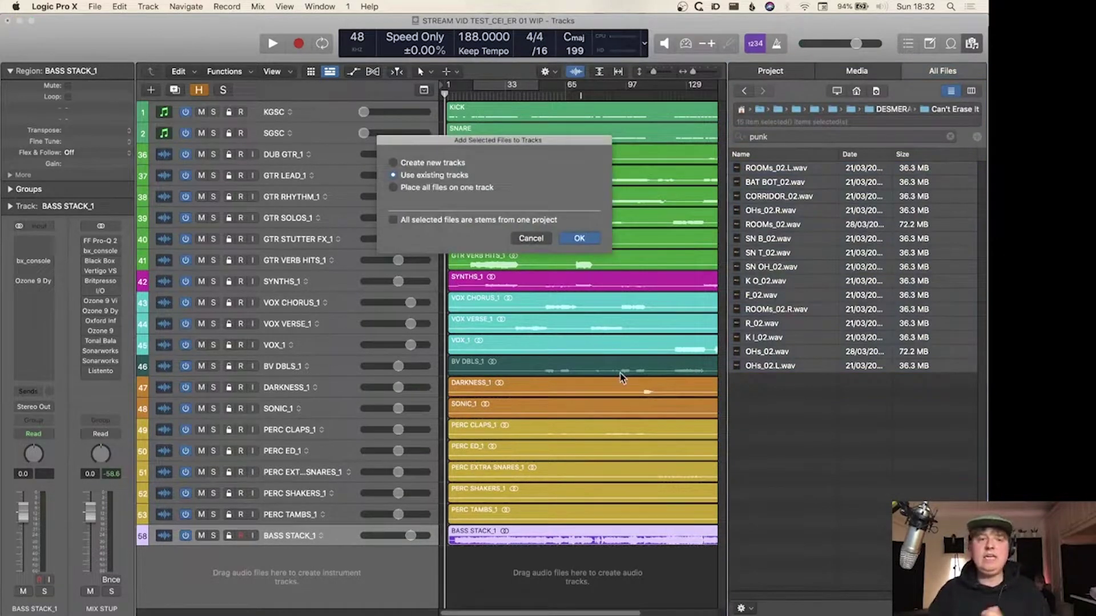
left_click(401, 163)
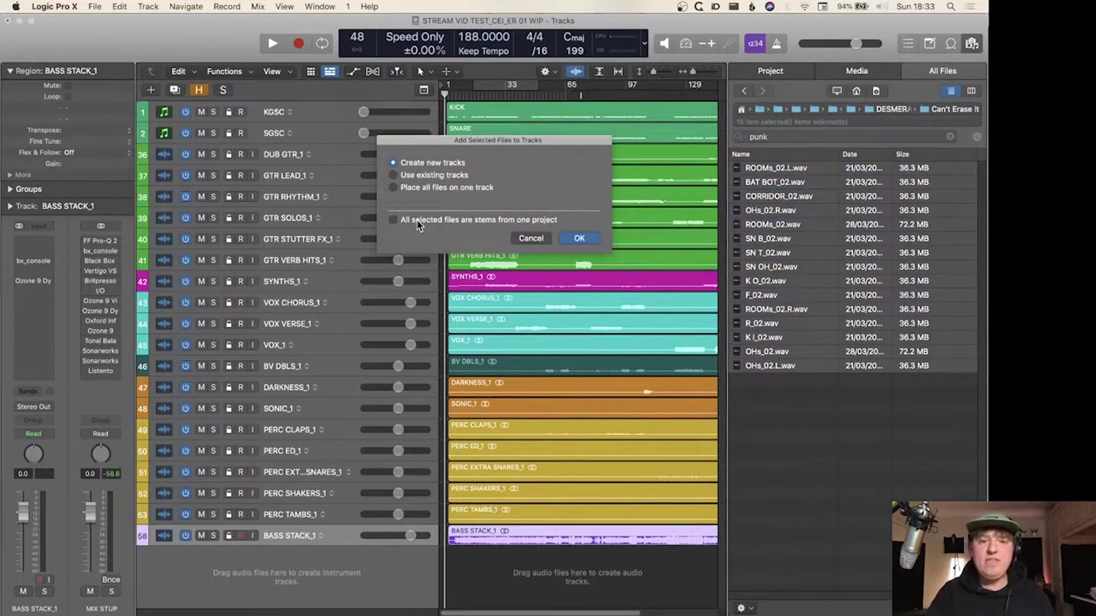
left_click(587, 238)
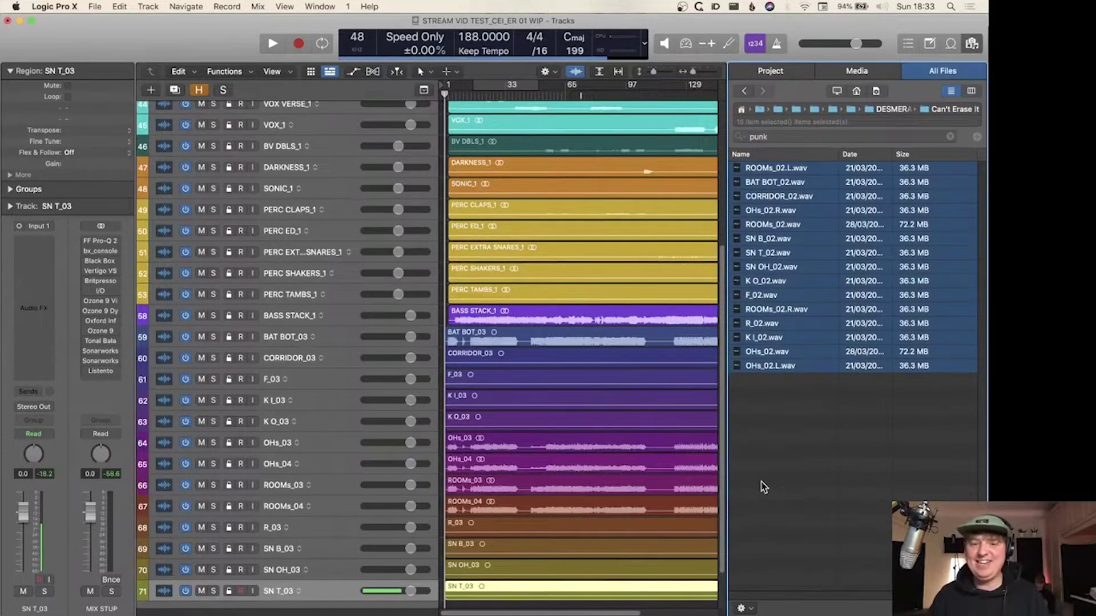
left_click(971, 44)
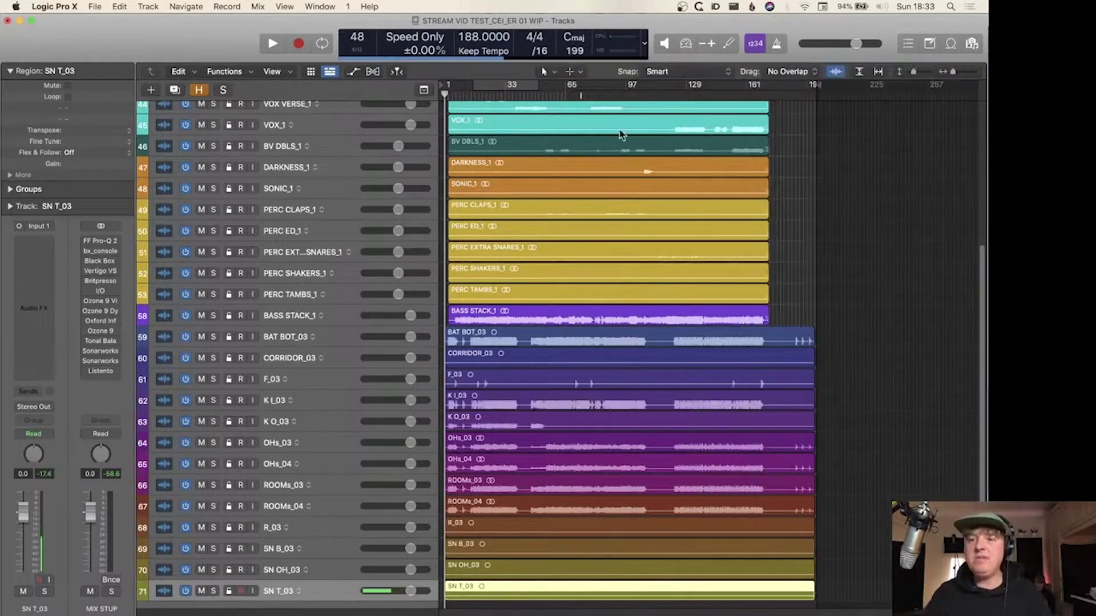
- Reveal the hidden tracks and move the imported drum tracks, BAT BOT_03 through SN T_03, to the end of the list below CORRIDOR_02
scroll(738, 308, "down", 3)
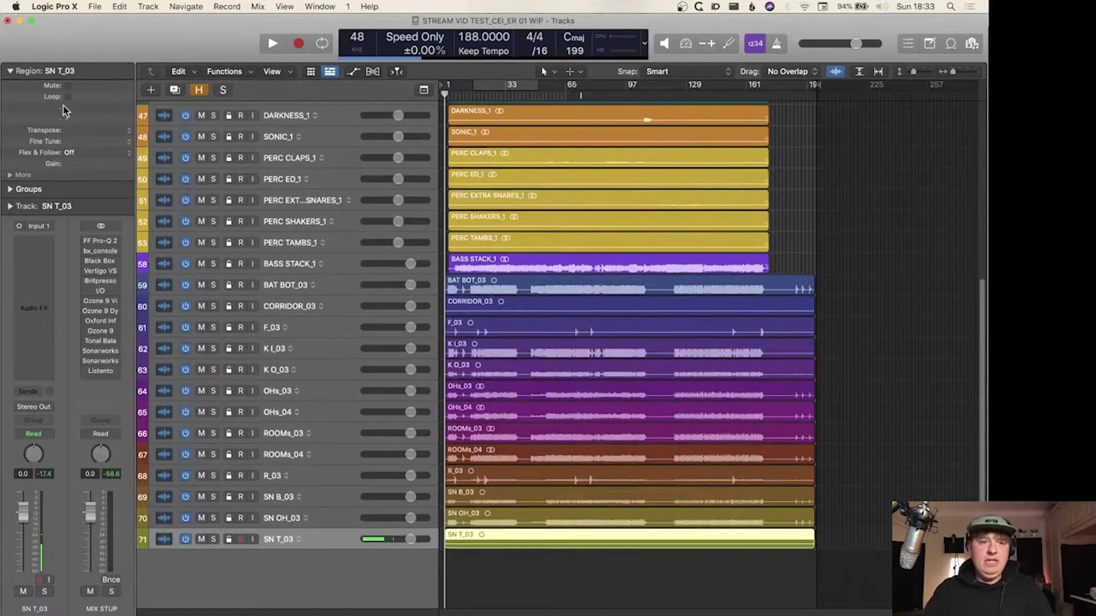
left_click(199, 90)
scroll(389, 239, "down", 8)
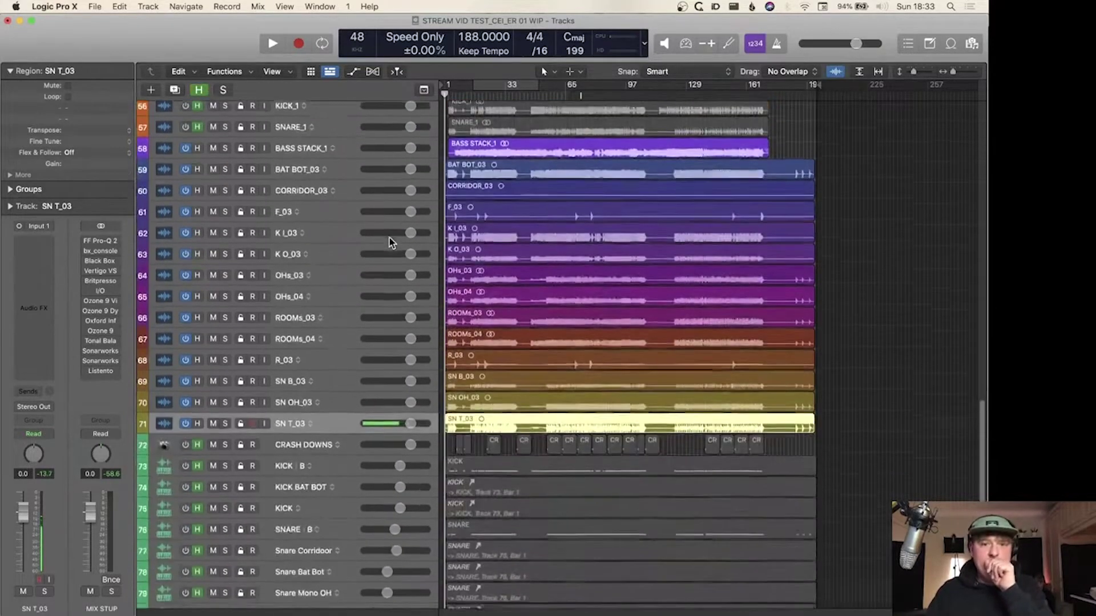
scroll(389, 237, "down", 6)
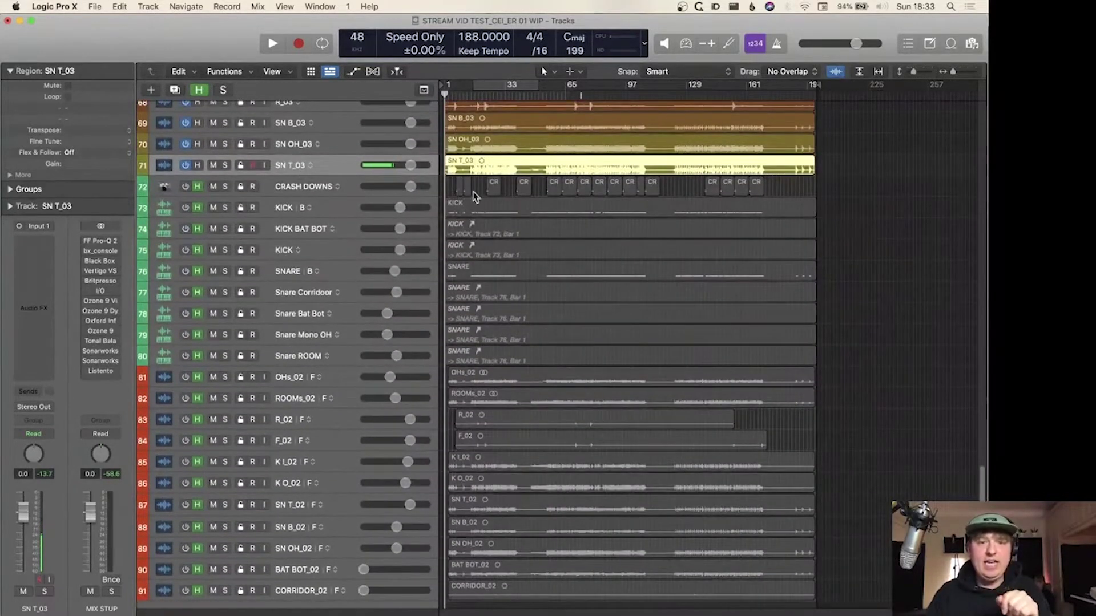
scroll(345, 371, "down", 2)
scroll(345, 372, "up", 5)
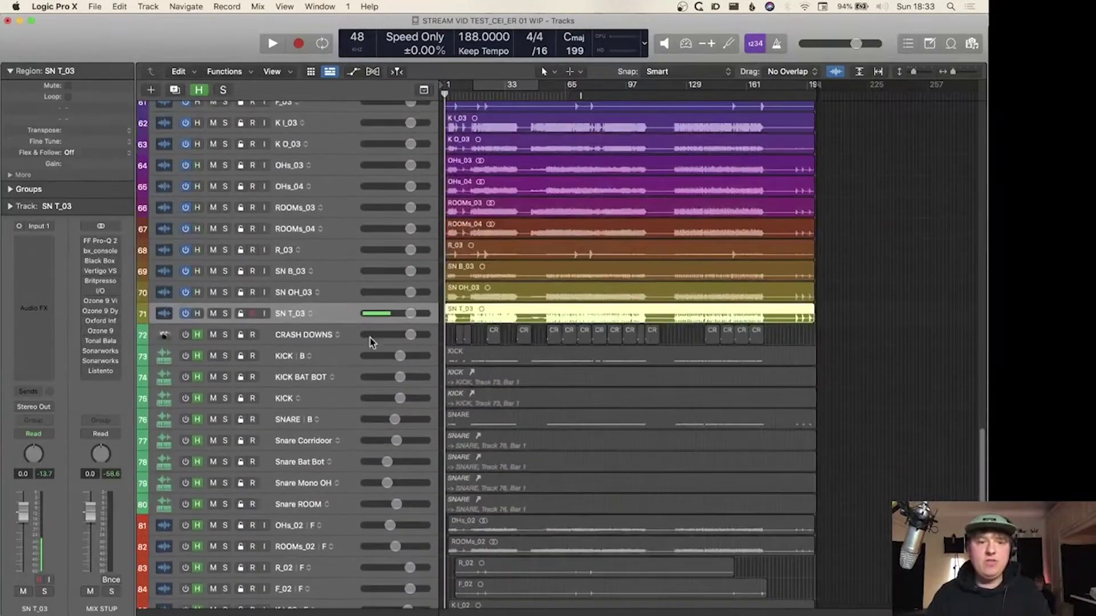
scroll(370, 342, "up", 5)
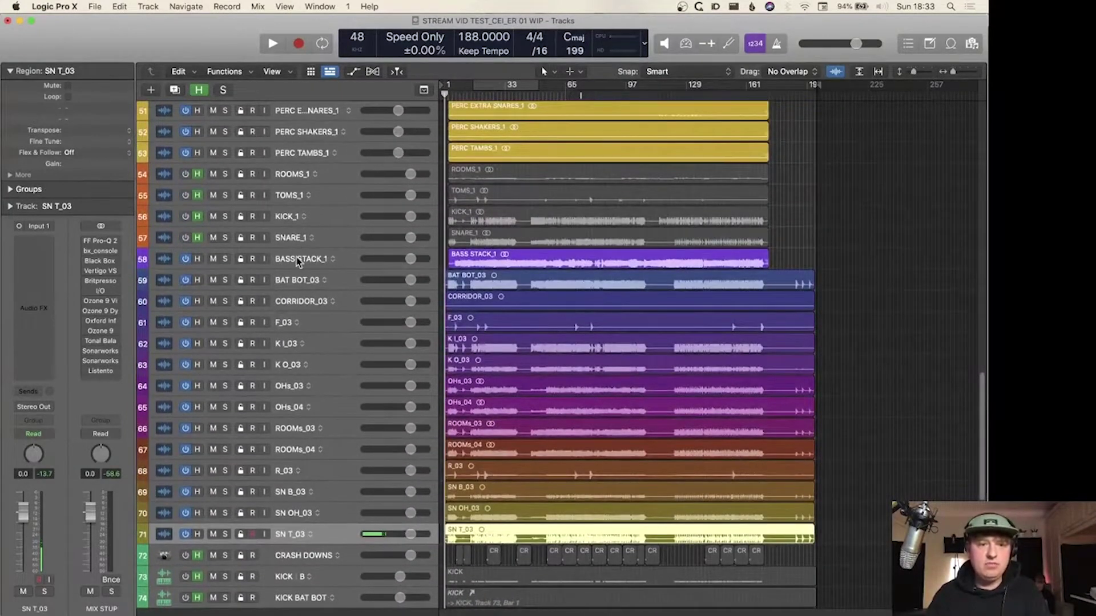
left_click(307, 279, "shift")
left_click_drag(306, 280, 283, 614)
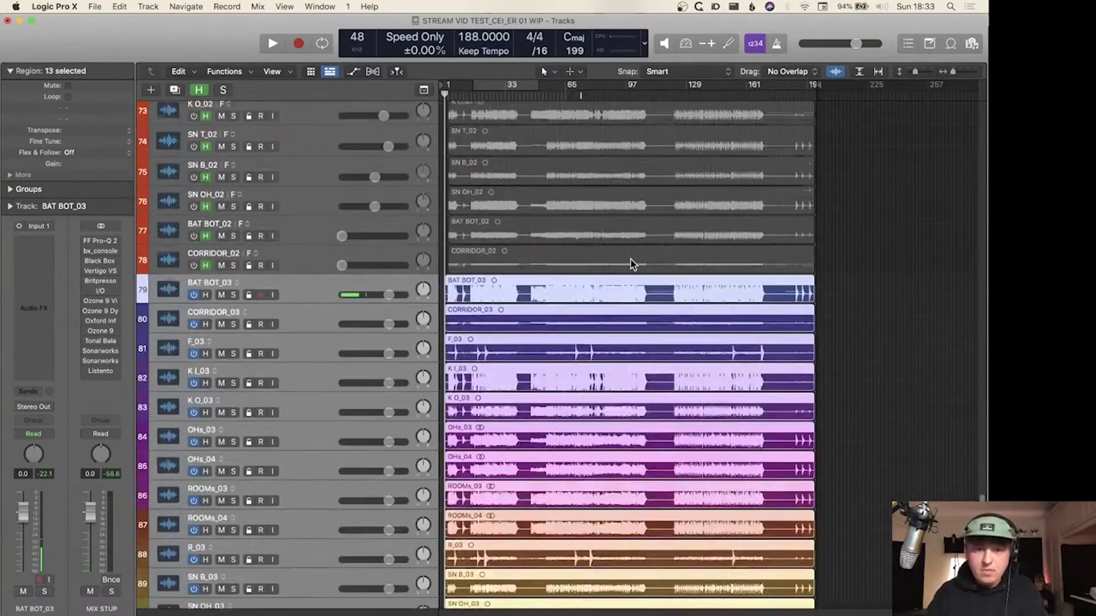
- Compare the starts of the hidden _02 drum regions with the imported drum regions, and conceal the hidden tracks again
key("super+Right")
key("super+Right")
key("super+Right")
key("super+Right")
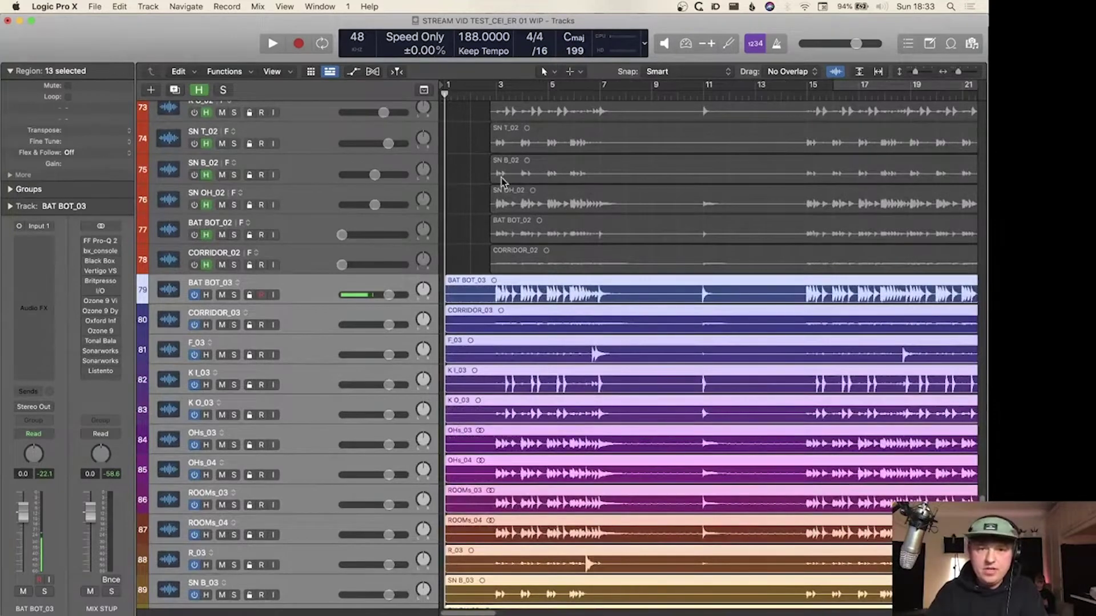
key("super+Right")
key("super+Right")
key("super+Down")
scroll(512, 254, "right", 2)
scroll(512, 253, "up", 4)
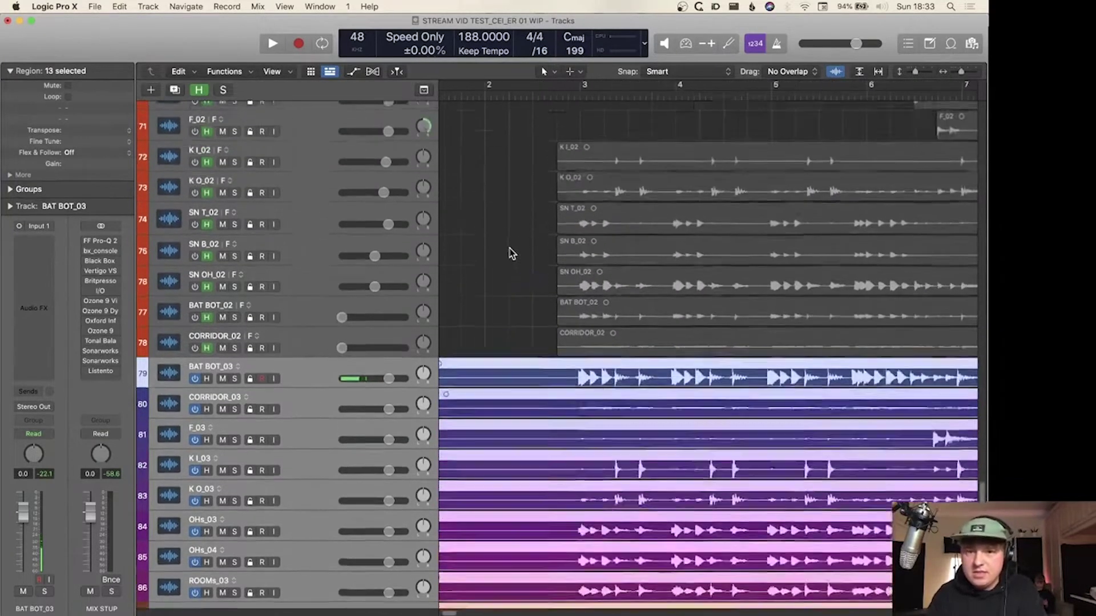
scroll(512, 253, "up", 4)
scroll(511, 253, "down", 5)
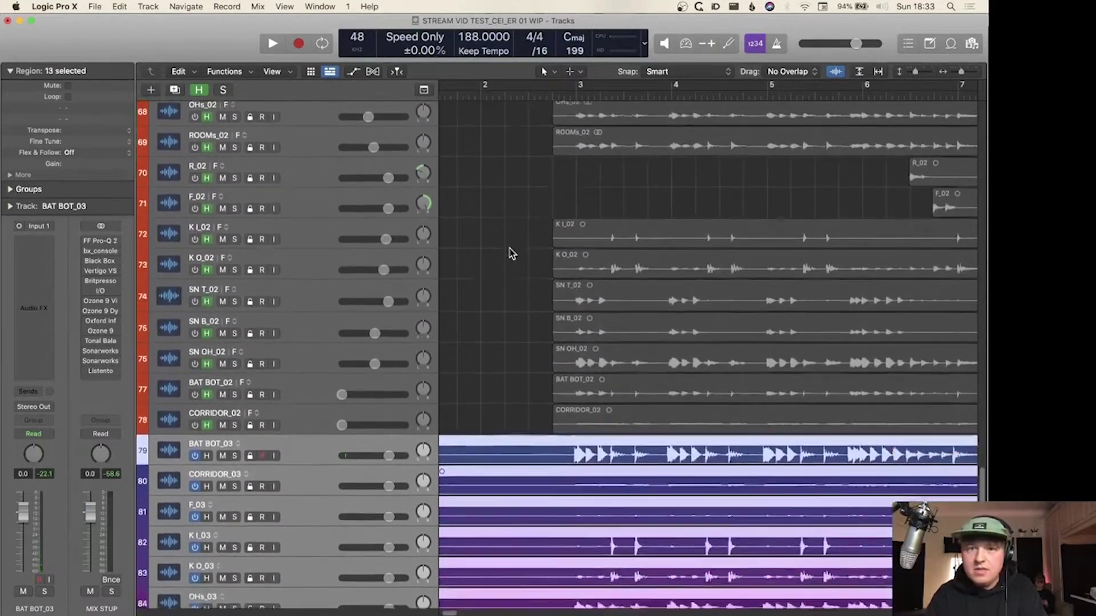
scroll(514, 251, "up", 14)
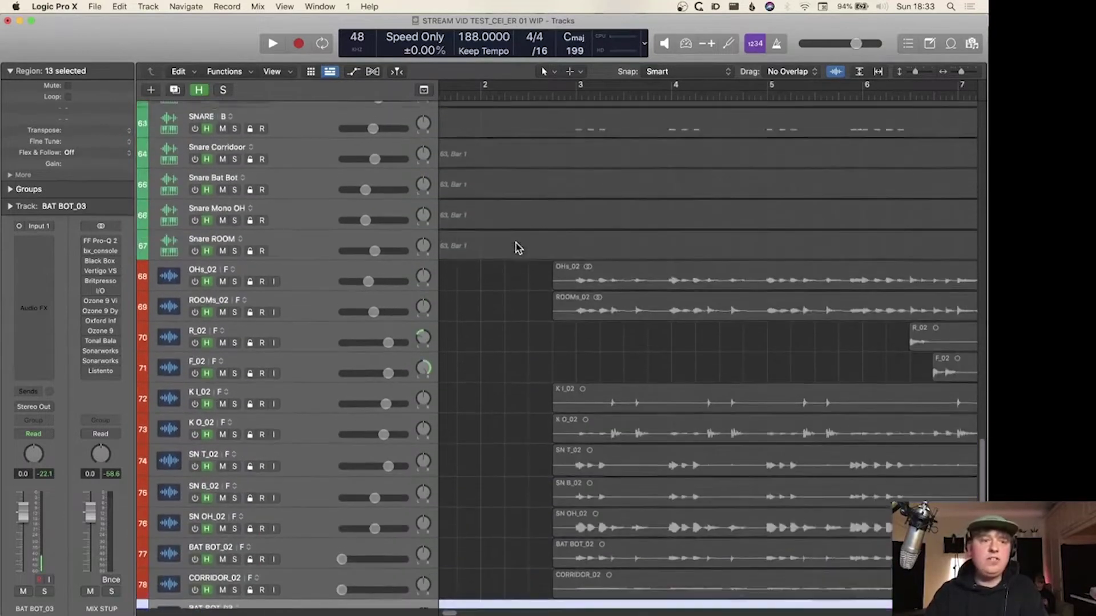
left_click(199, 89)
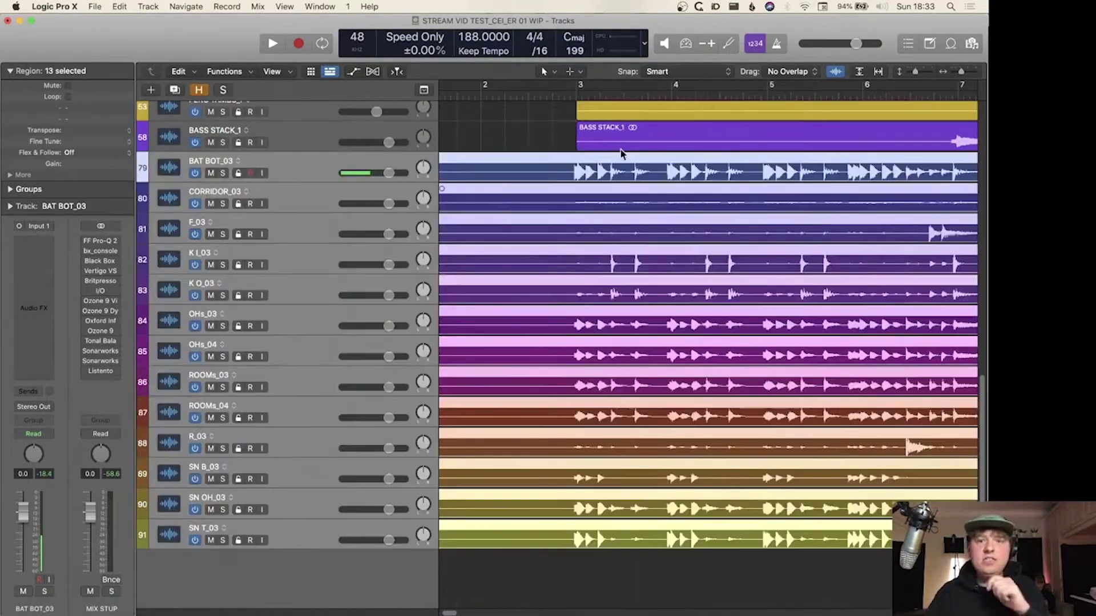
- Play the song's intro from just before bar 3 to audition the imported raw drums
scroll(580, 116, "up", 2)
left_click(565, 95)
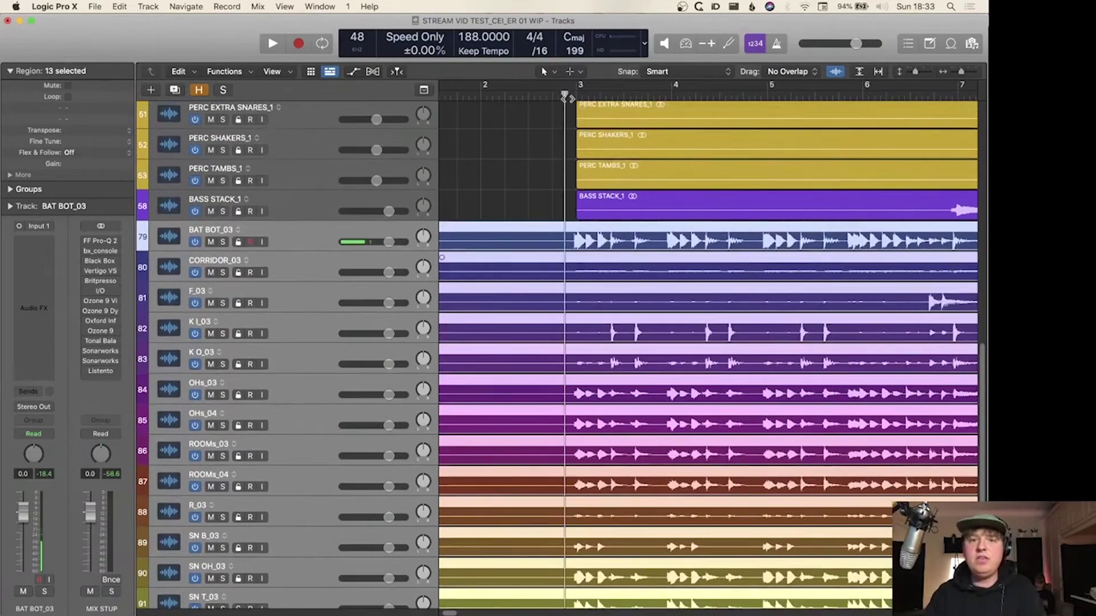
key("super+Right")
scroll(642, 227, "up", 15)
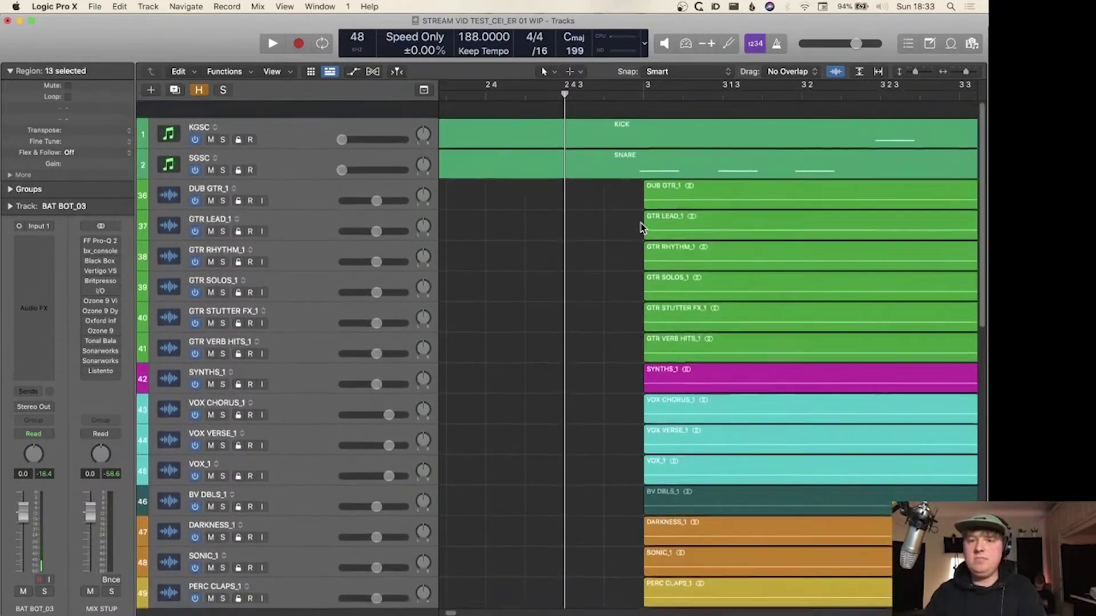
scroll(642, 227, "down", 15)
scroll(641, 228, "down", 1)
key("space")
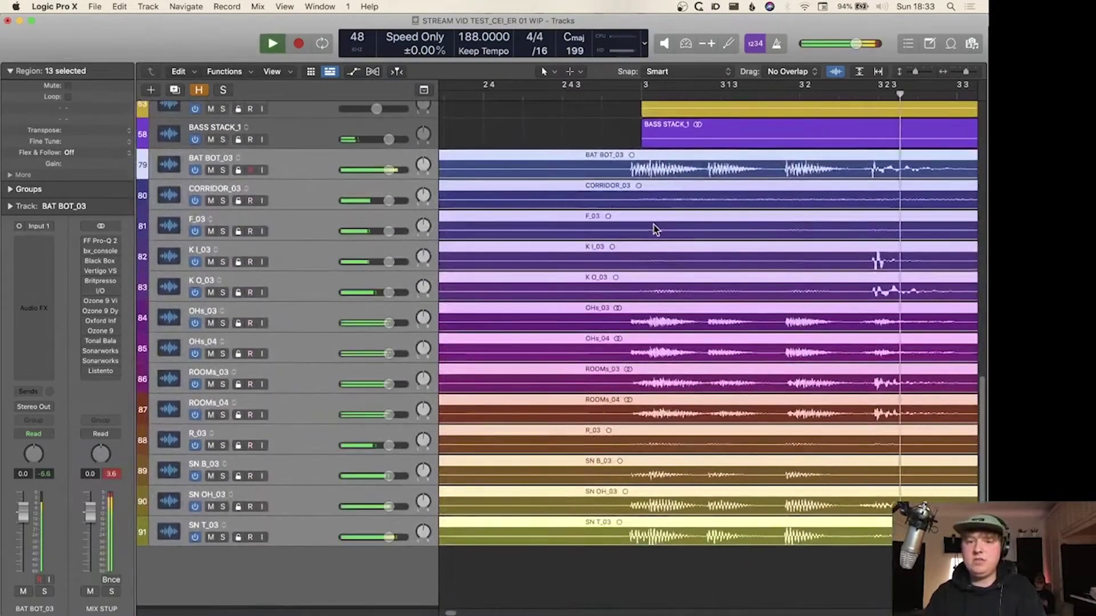
key("super+Left")
scroll(653, 224, "up", 3)
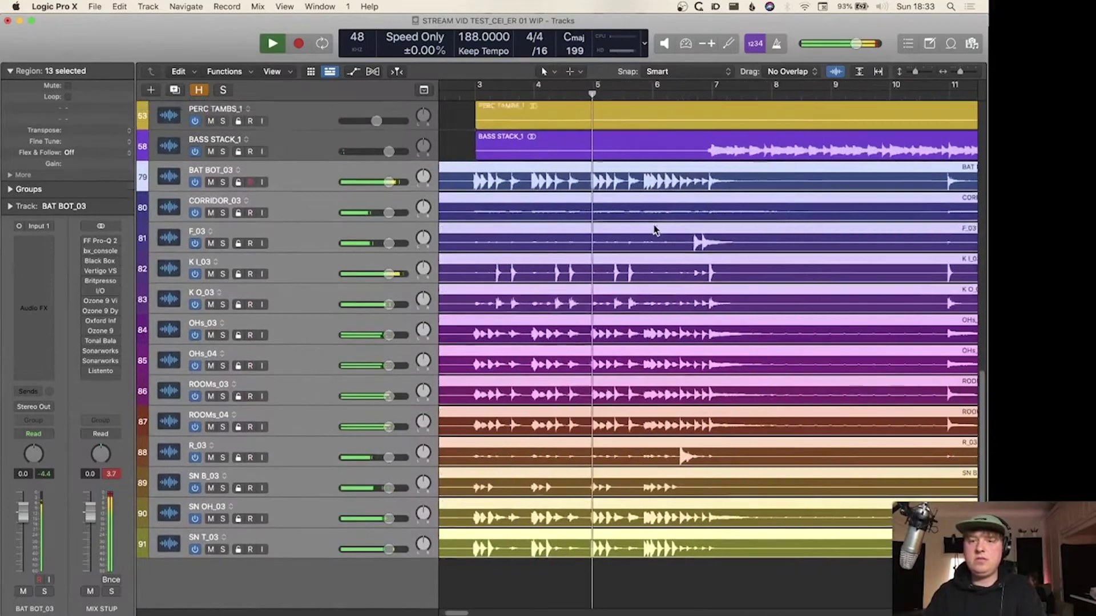
scroll(653, 225, "up", 1)
key("super+Left")
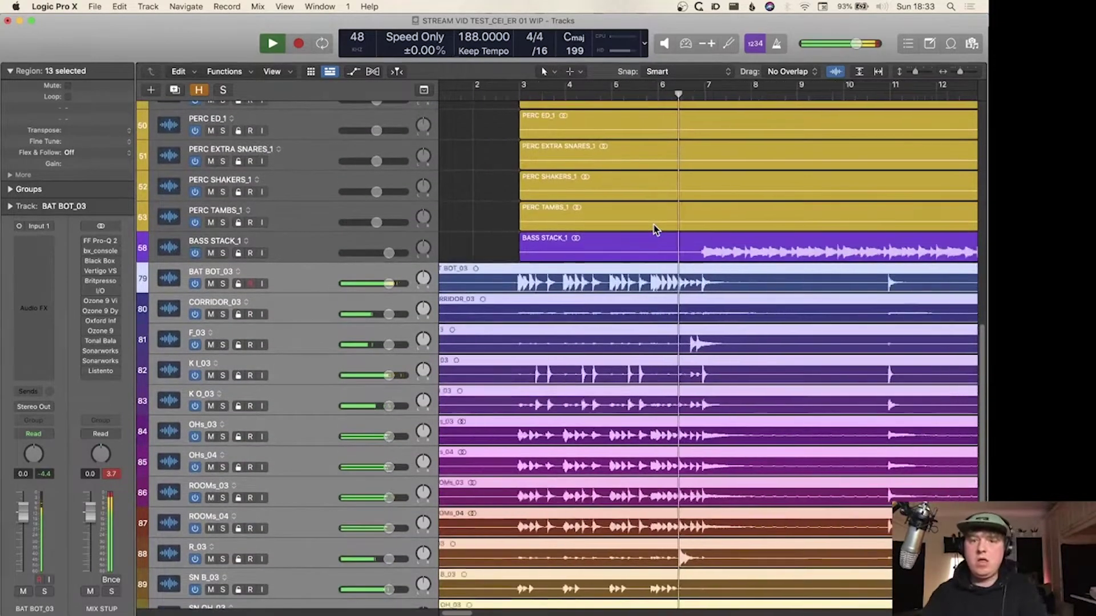
key("super+Up")
key("super+Left")
key("space")
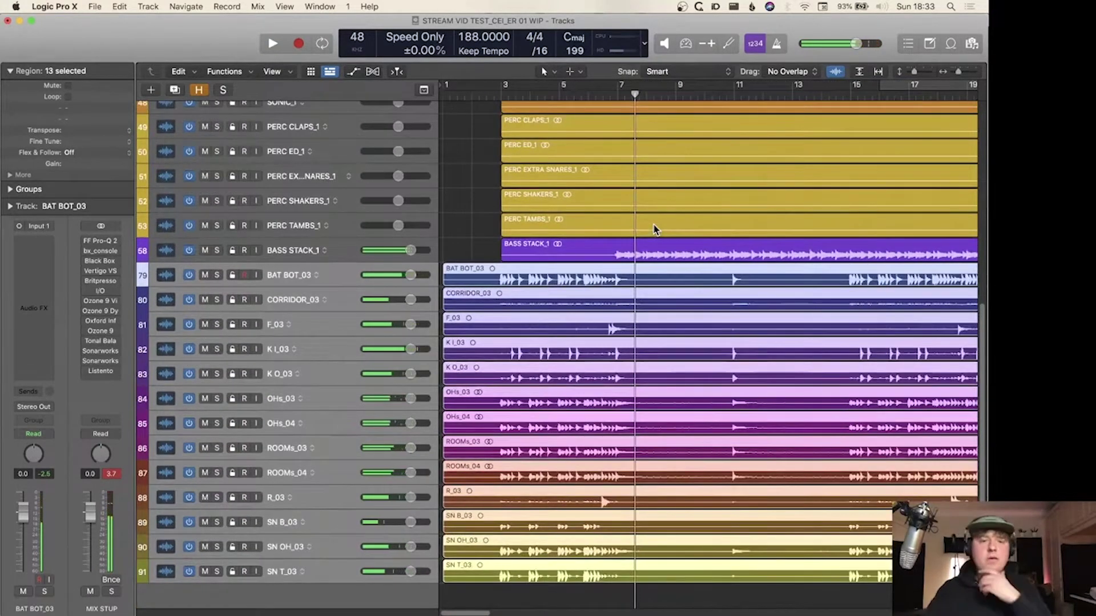
key("super+Left")
key("super+Left")
key("super+Left")
key("super+Up")
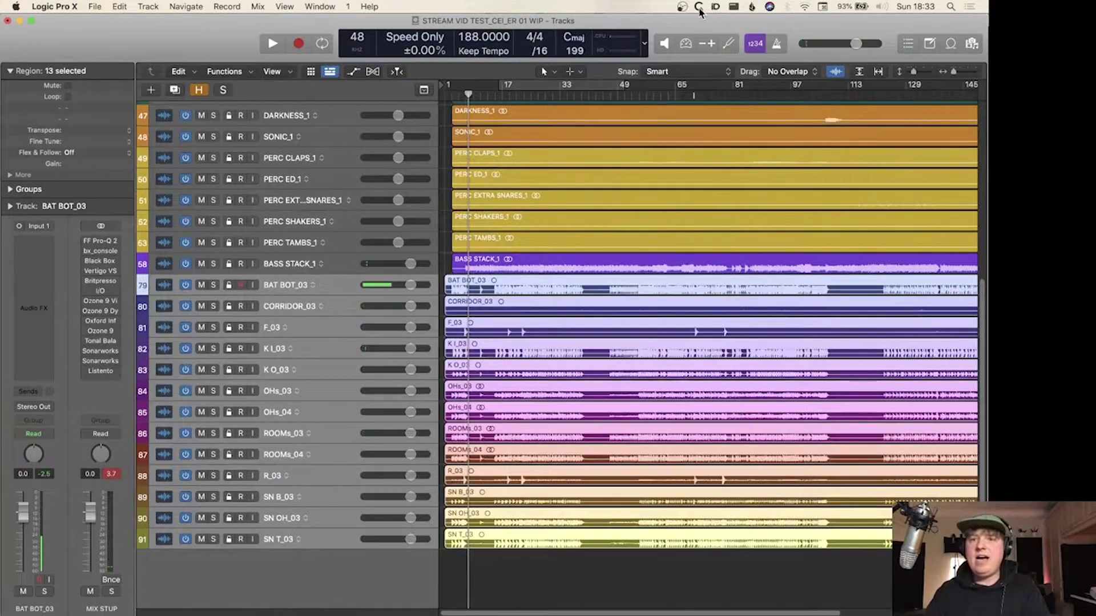
- Launch KeyCastr to display keystrokes on screen, and dismiss its preferences window
key("super+space")
type("ke")
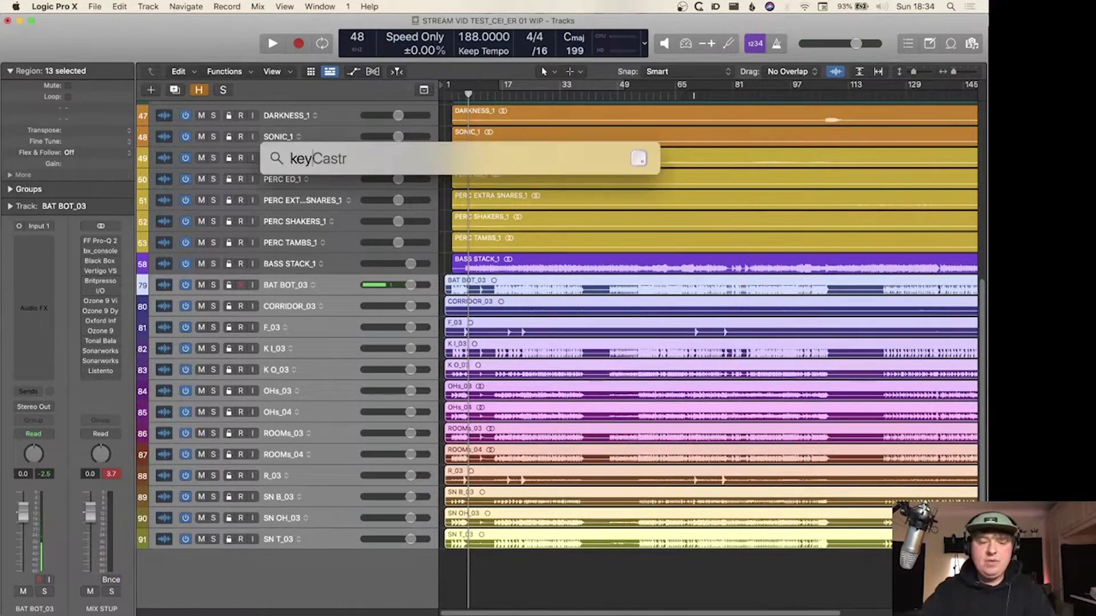
key("Return")
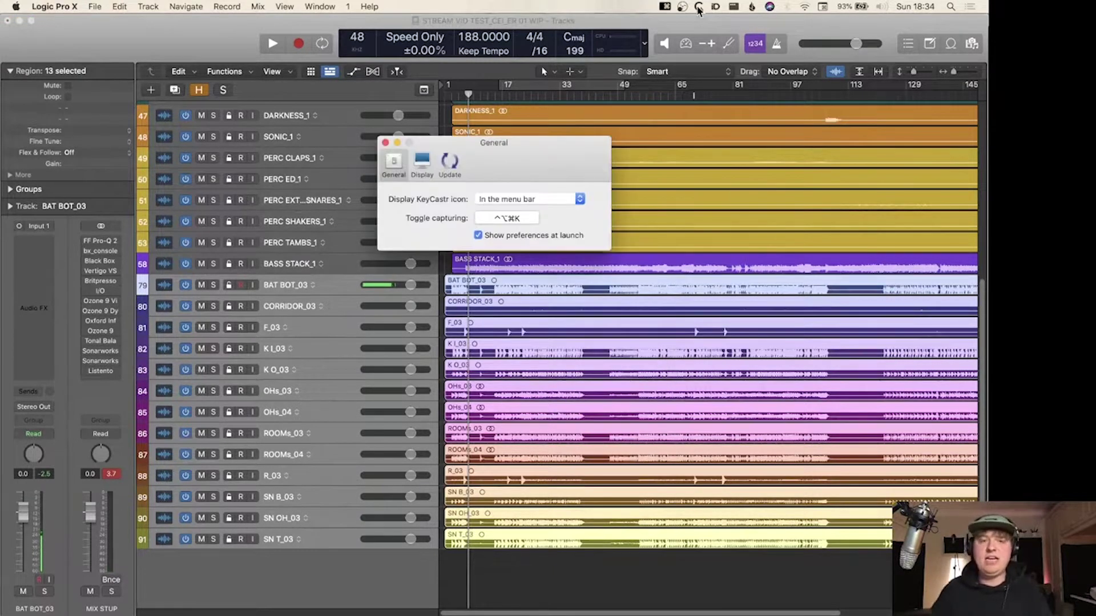
left_click(386, 142)
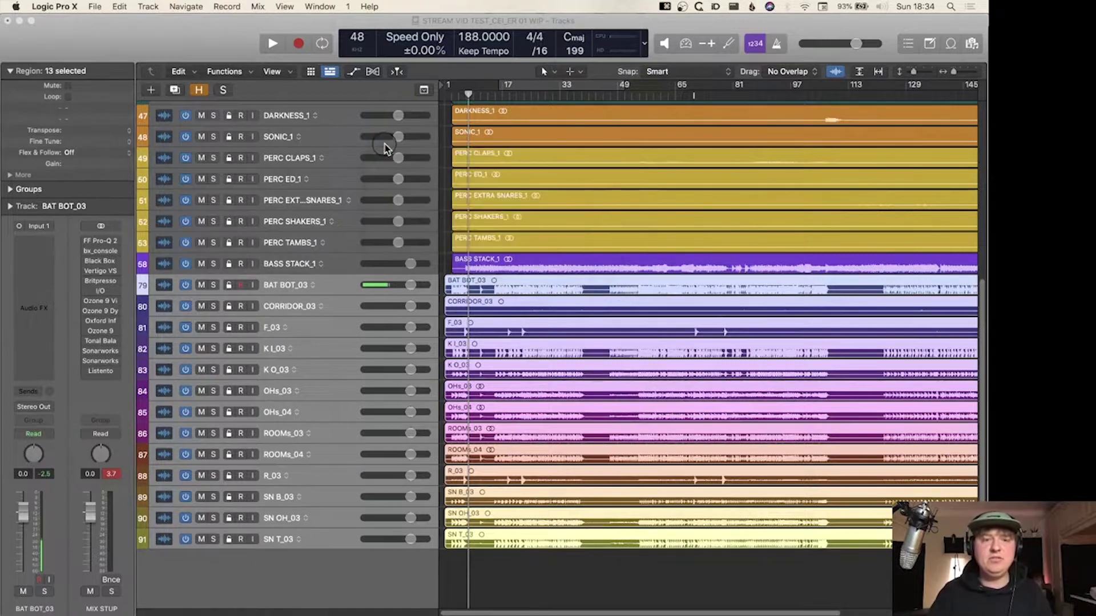
- Normalize the 13 selected drum regions individually to a -12 dB peak target, and clear the MIX STUP channel's peak reading
left_click(307, 282)
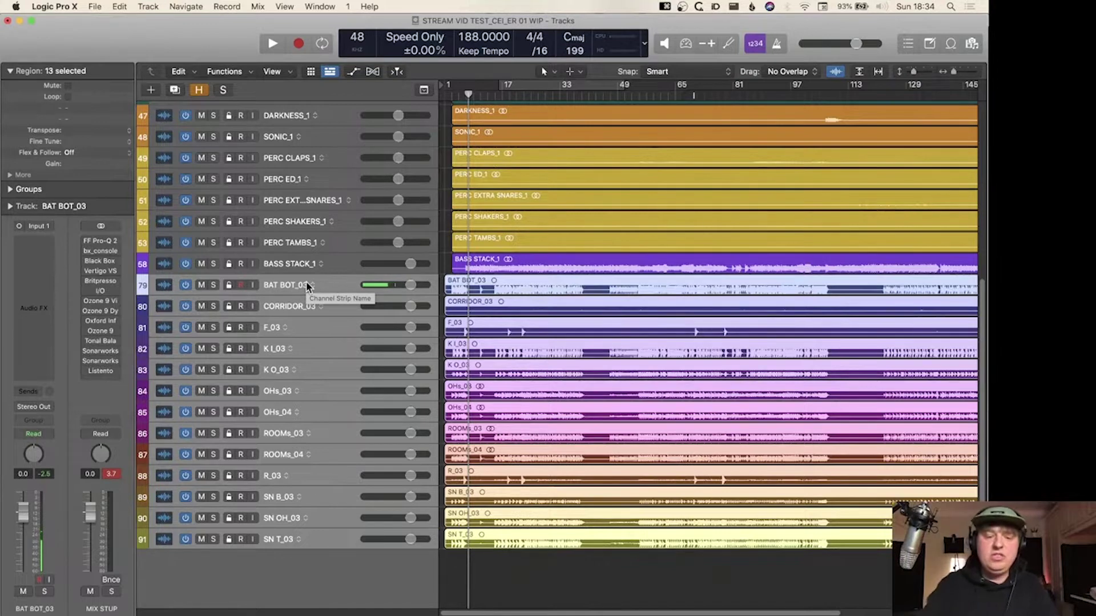
key("ctrl+alt+g")
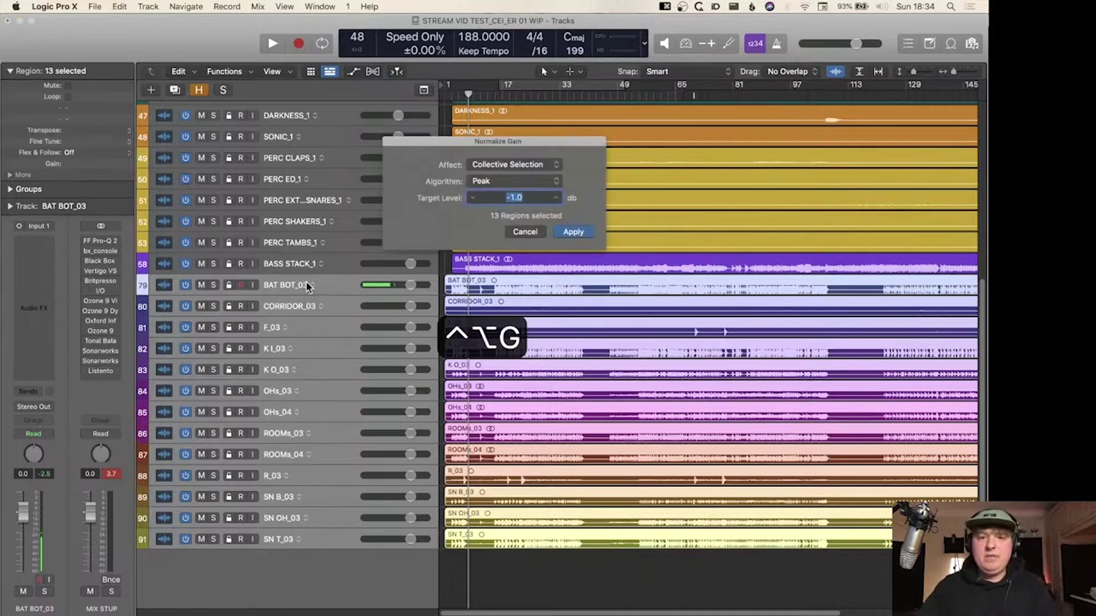
left_click(522, 165)
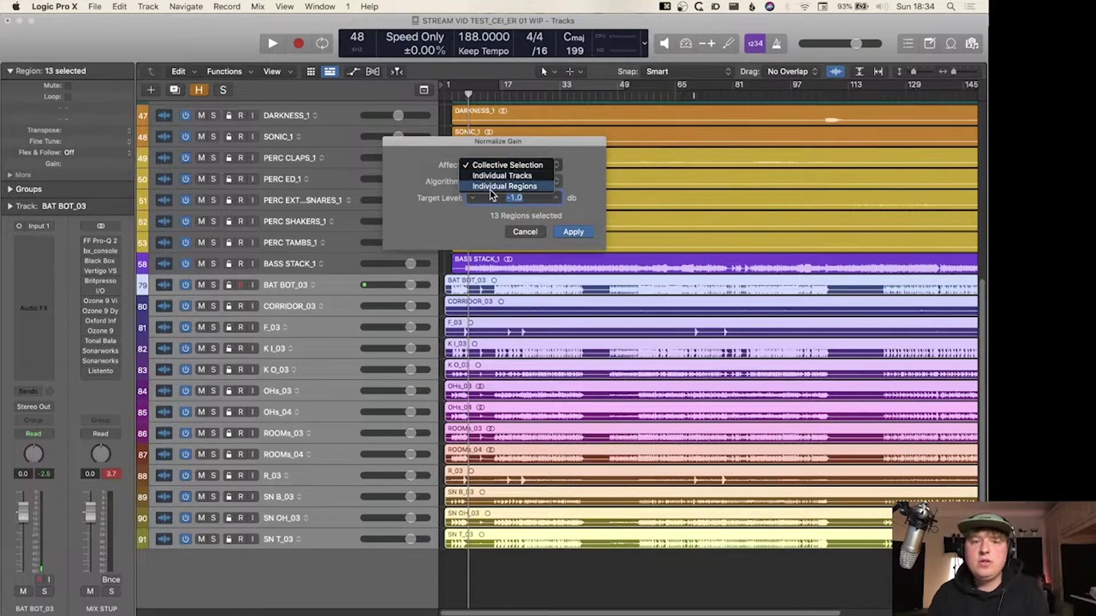
left_click(490, 187)
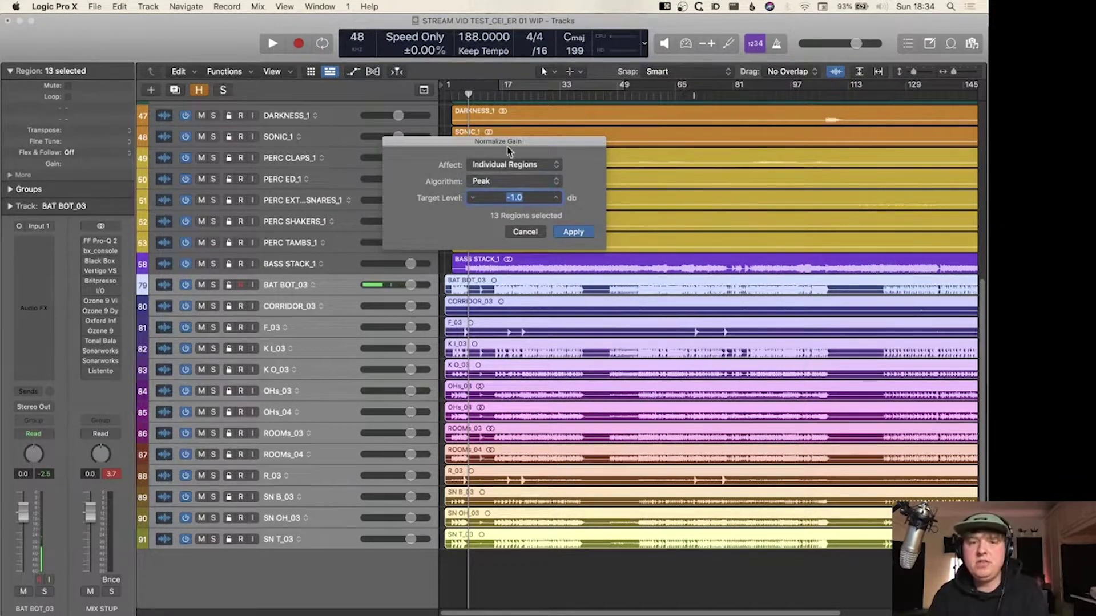
left_click(482, 181)
left_click(485, 181)
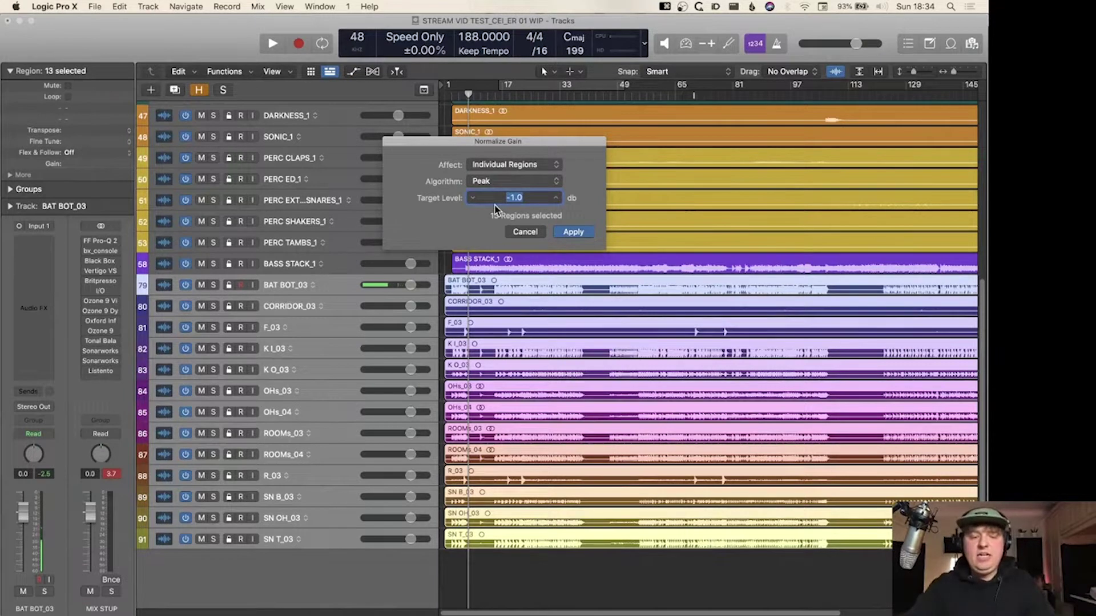
type("-12")
key("Return")
key("Return")
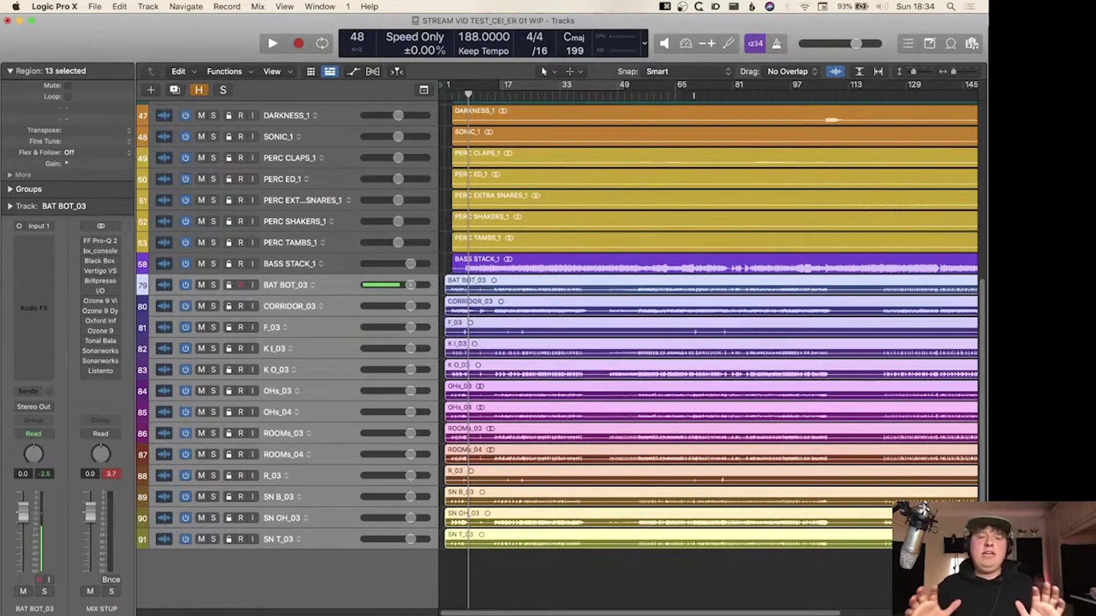
left_click(108, 475)
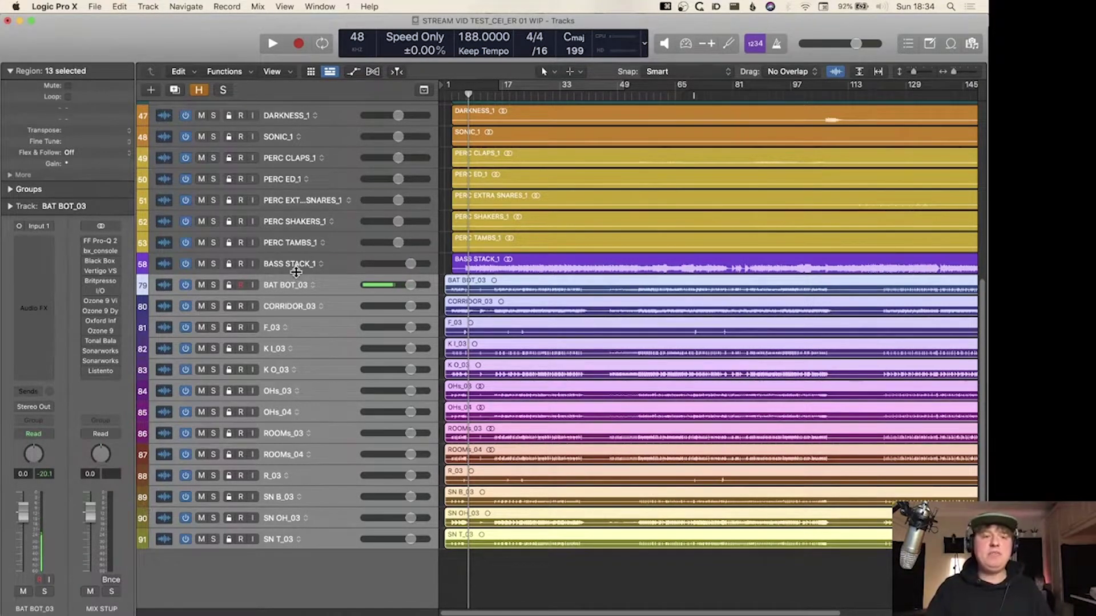
- Colour the drum tracks BAT BOT_03 through SN T_03 bright red, and name and colour their regions after the tracks
left_click(290, 263)
scroll(422, 315, "up", 4)
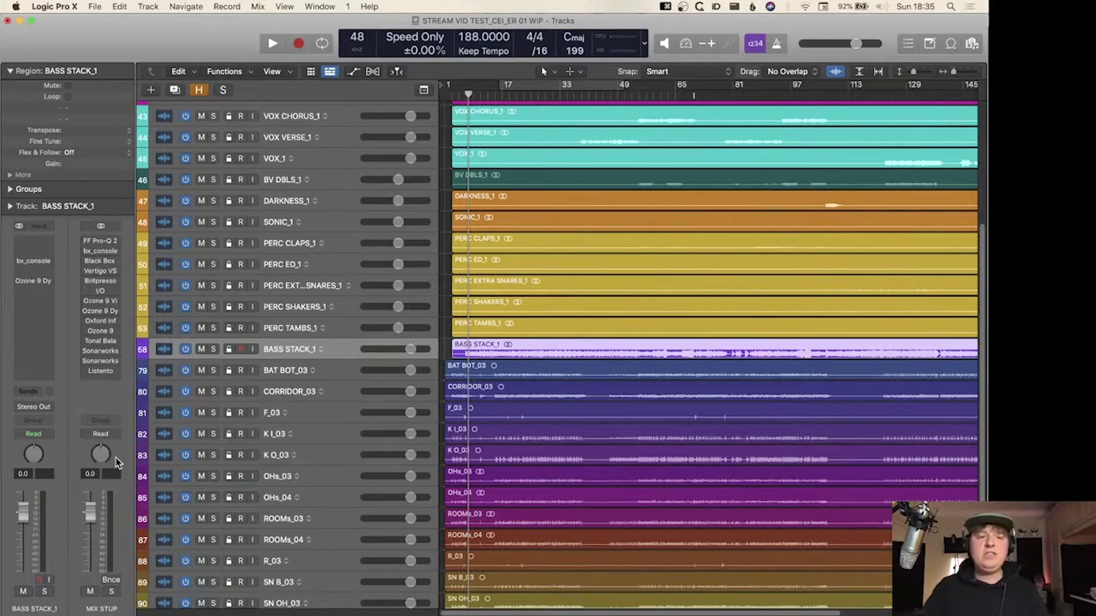
scroll(385, 354, "down", 5)
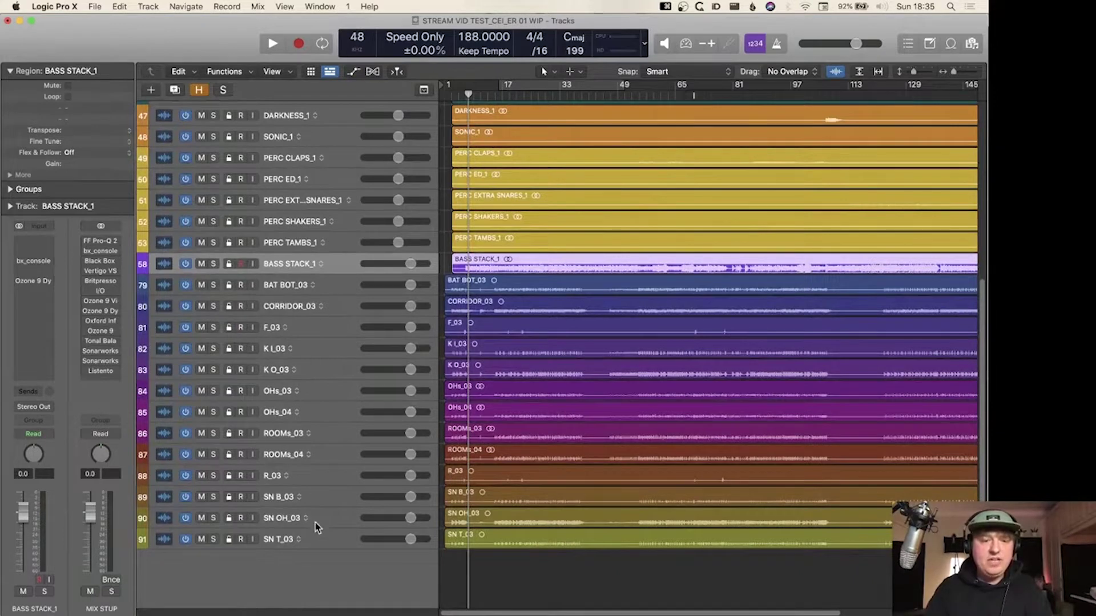
key("Down")
left_click(280, 547, "shift")
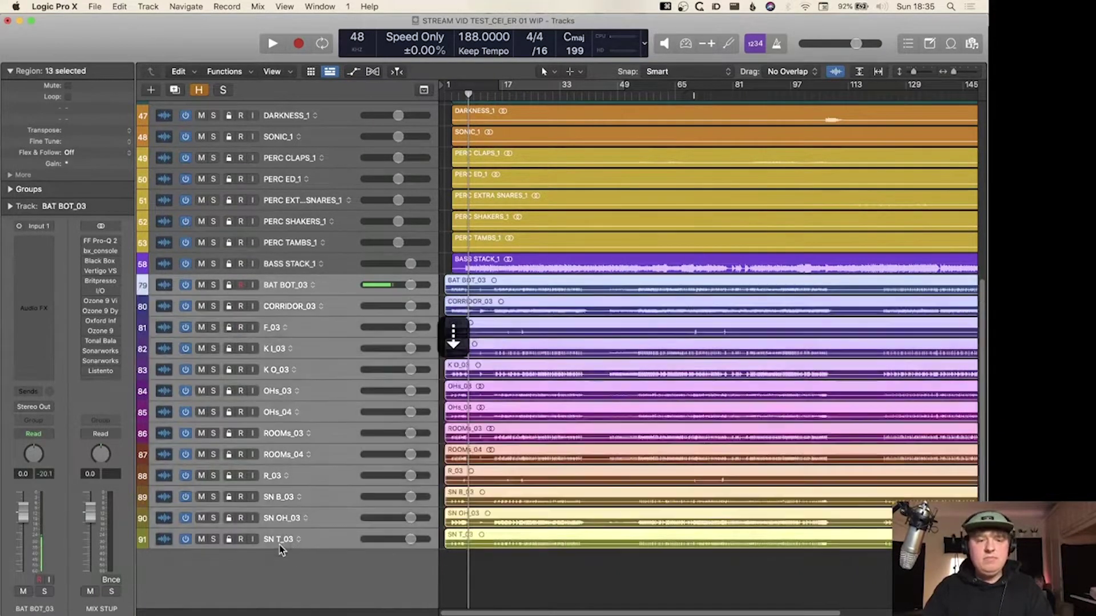
key("alt+c")
key("x")
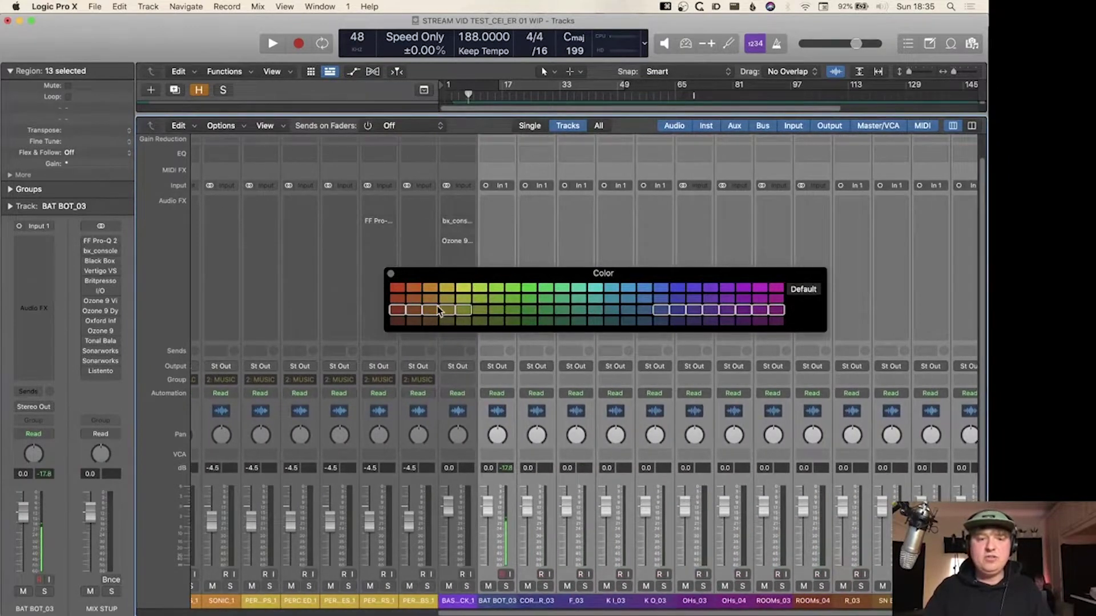
left_click(397, 287)
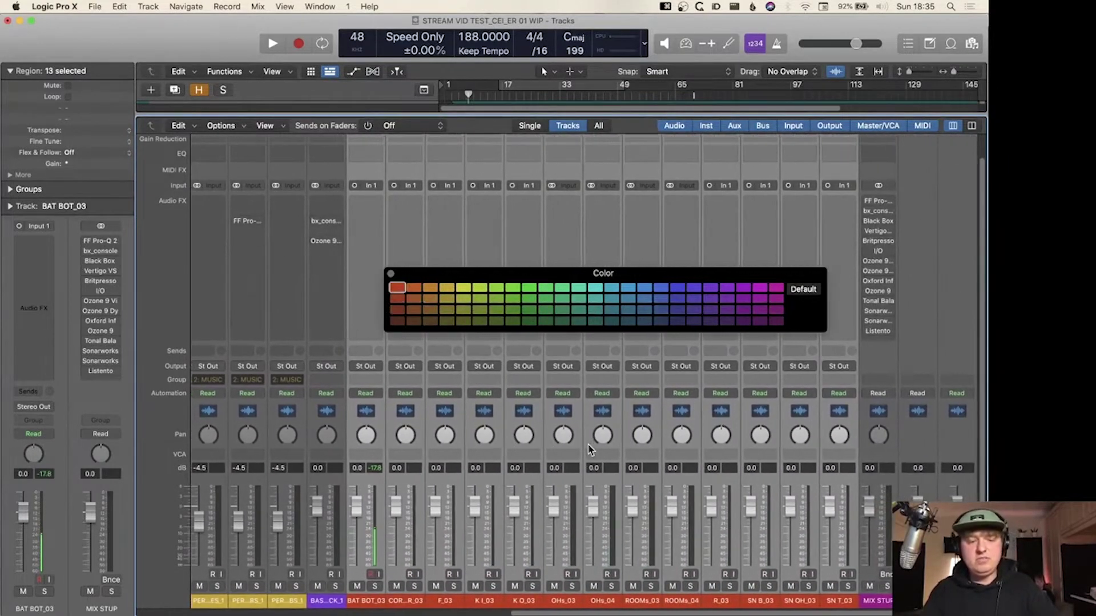
key("alt+c")
key("x")
key("alt+shift+n")
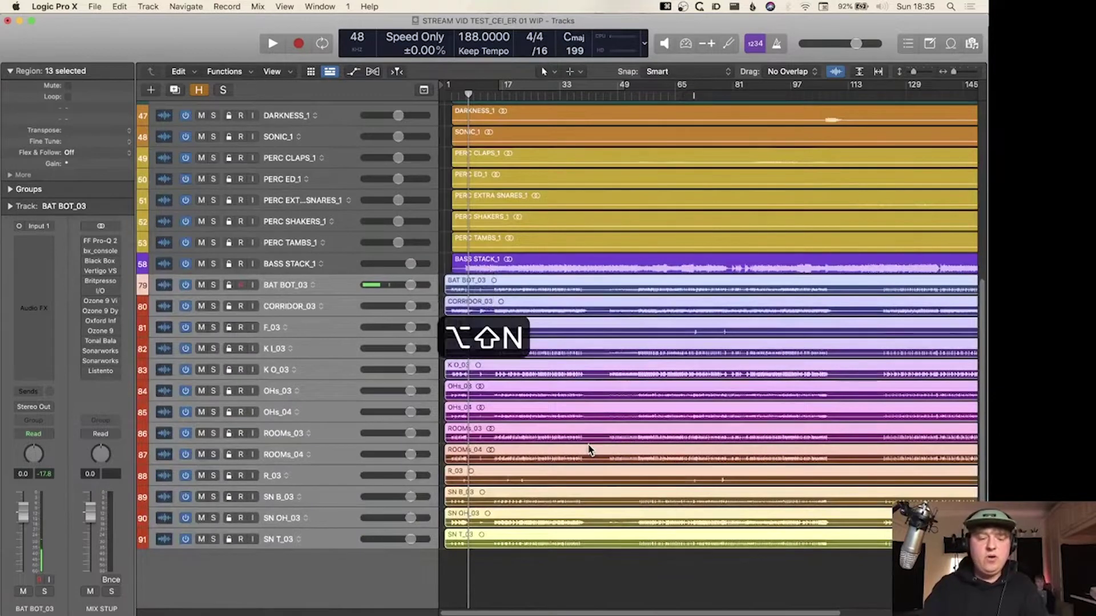
key("alt+shift+c")
- Delete the duplicate OHs_04 and ROOMs_04 tracks together with their regions
left_click(275, 306)
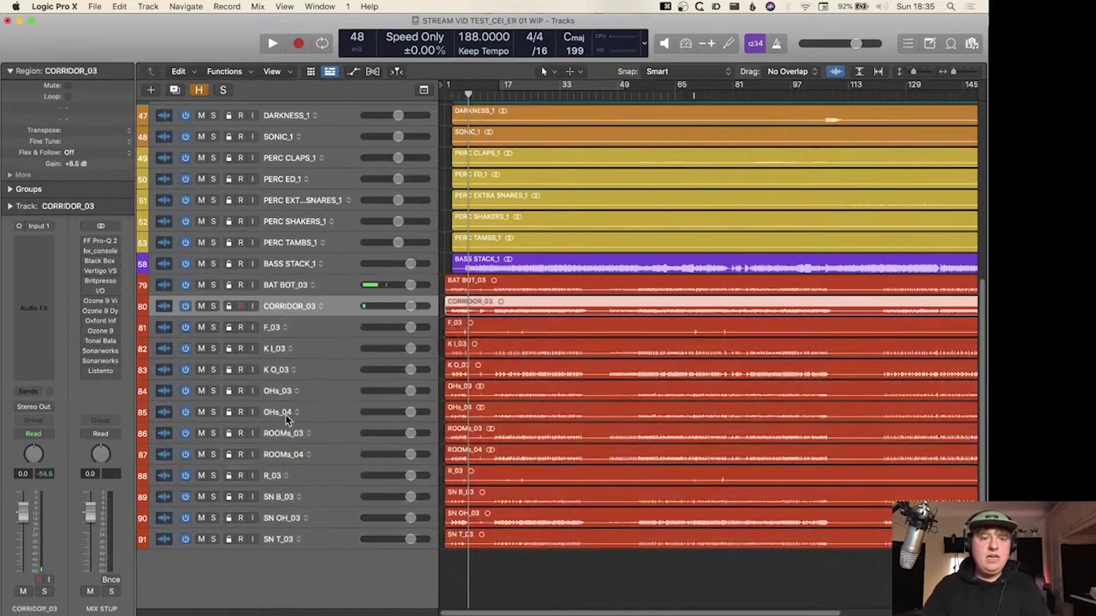
left_click(276, 412)
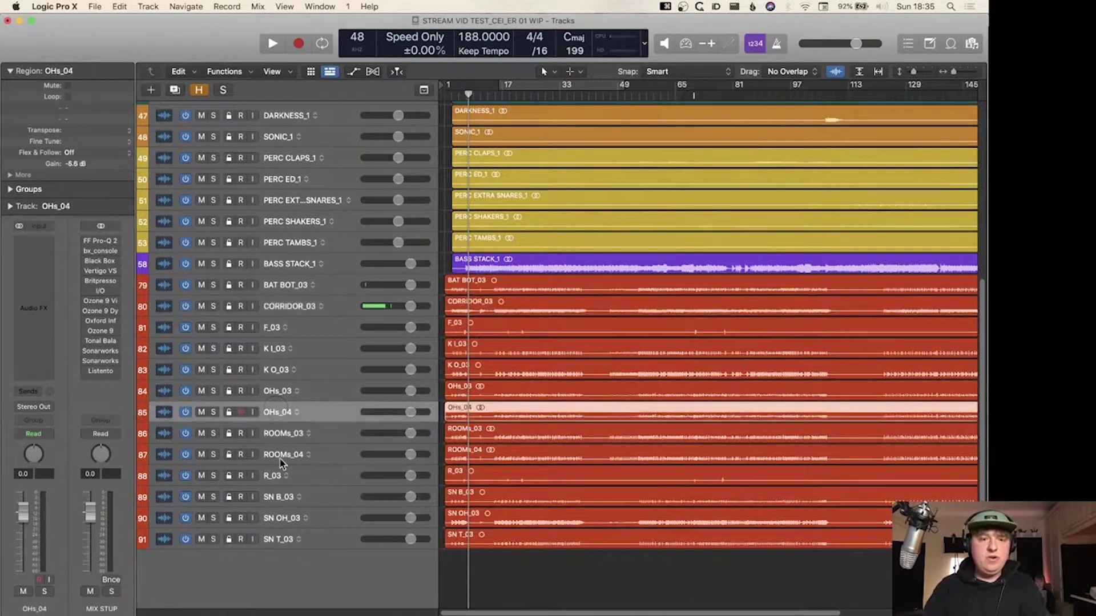
left_click(283, 456, "super")
key("BackSpace")
key("BackSpace")
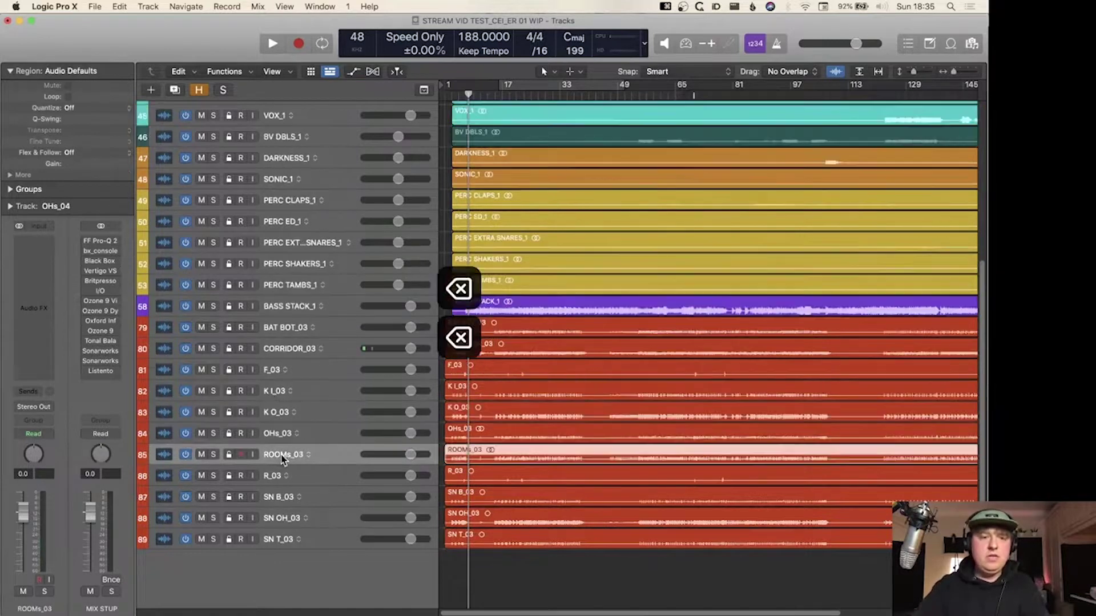
- Move the kick tracks K I_03 and K O_03 together to directly below BASS STACK_1
left_click(278, 395)
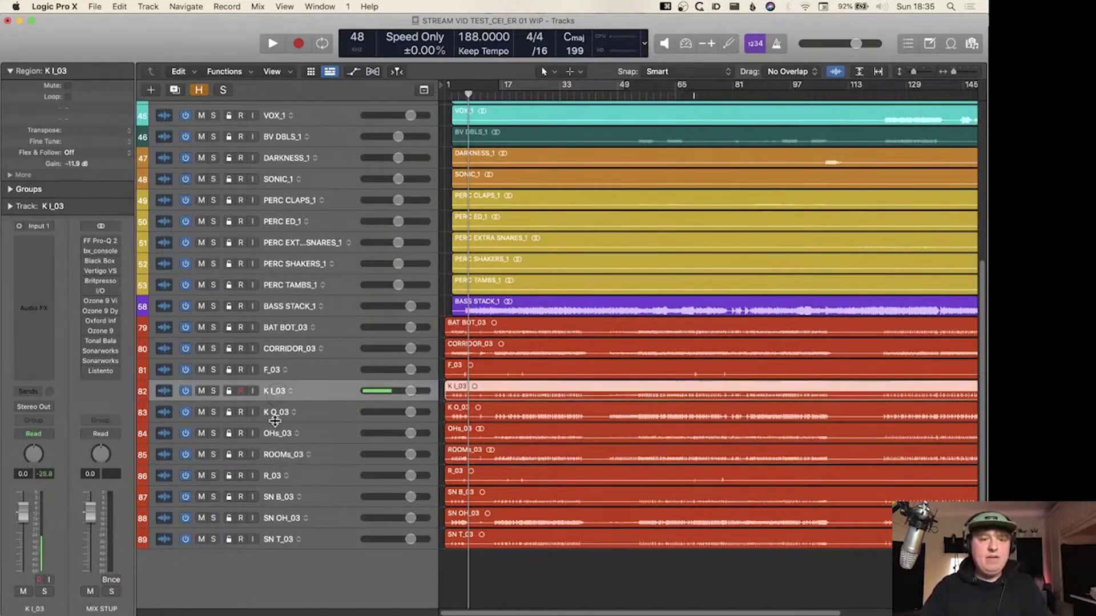
left_click(276, 416, "shift")
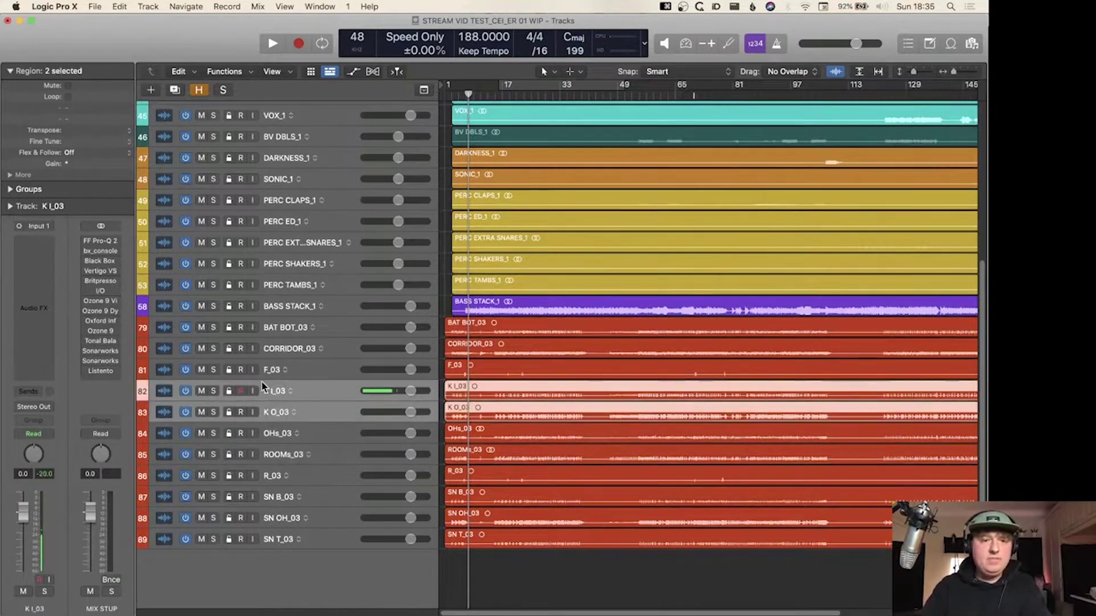
left_click_drag(276, 412, 276, 320)
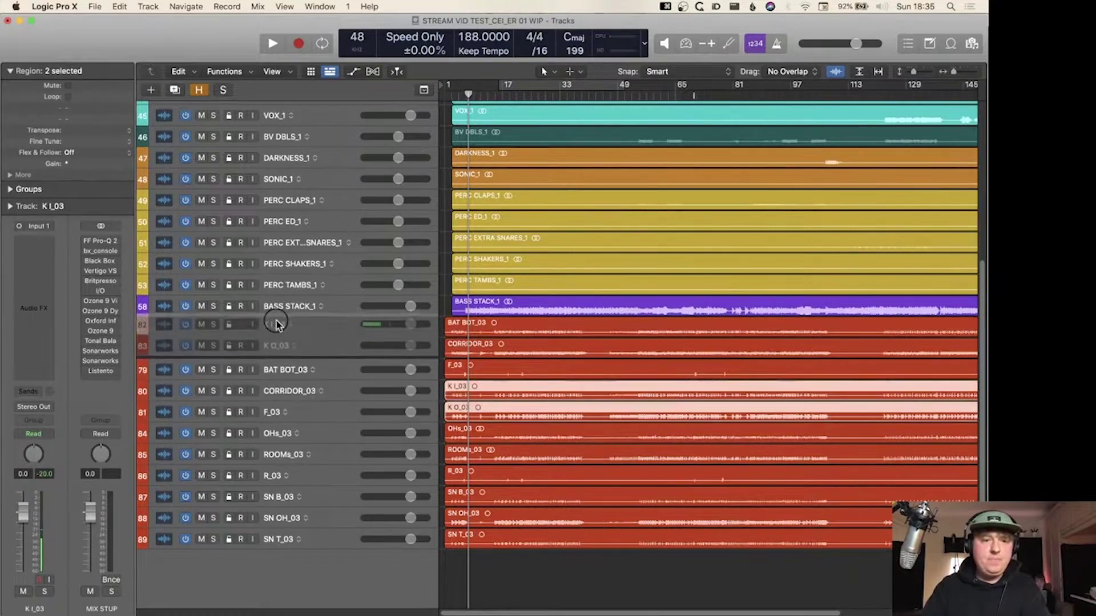
- Order the snare tracks as SN T_03 above SN B_03, and move both to directly below K O_03
double_click(278, 539)
left_click(279, 560)
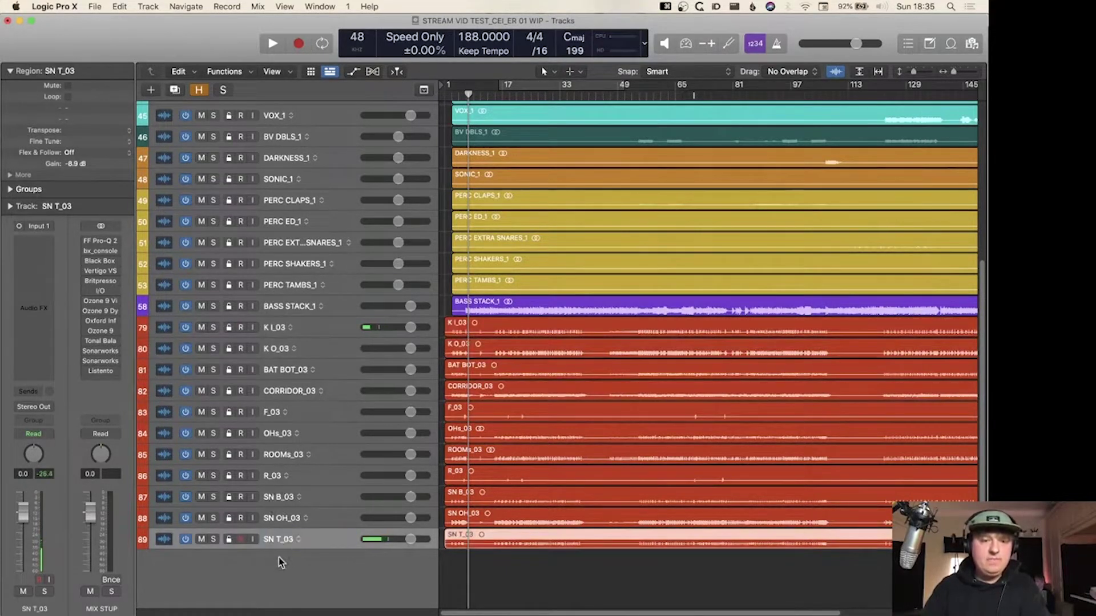
left_click_drag(284, 496, 279, 572)
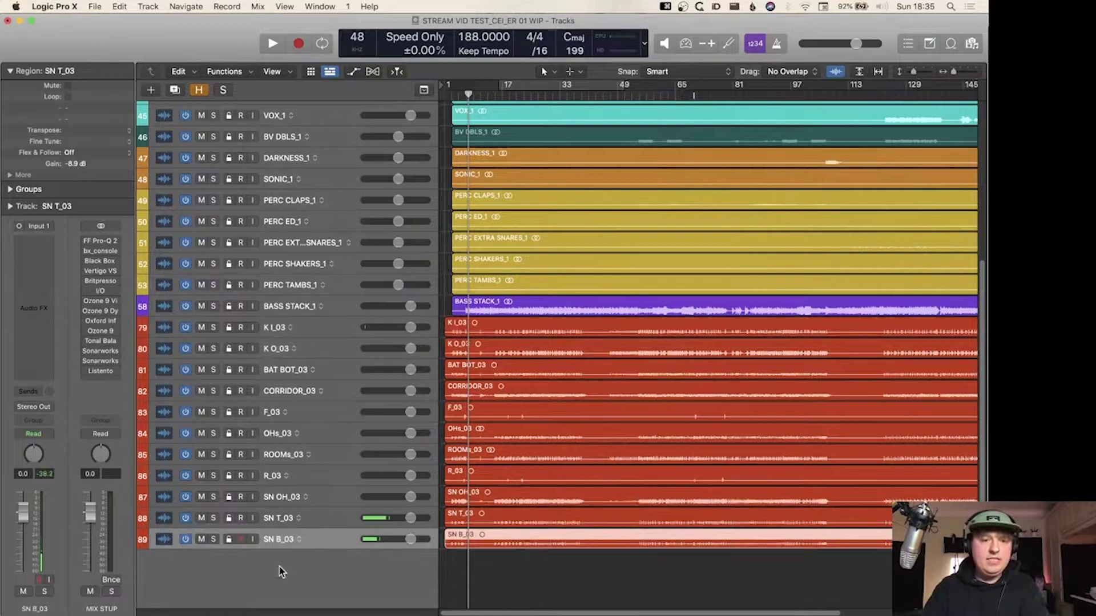
left_click(278, 518, "shift")
left_click_drag(279, 517, 269, 370)
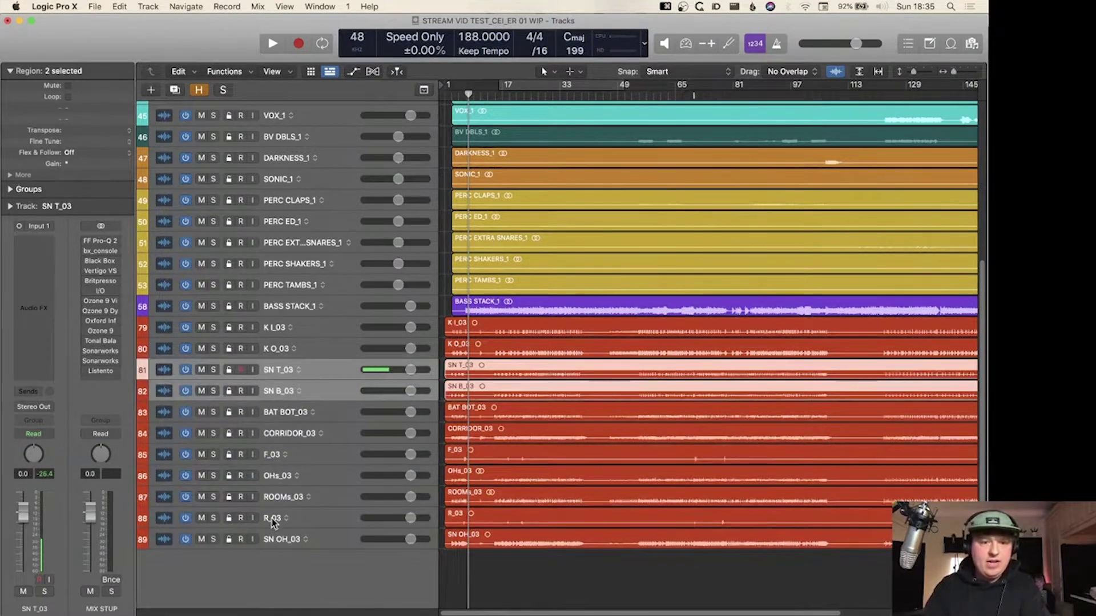
- Place R_03 and F_03 directly below SN B_03, and move OHs_03 and ROOMs_03 together to directly below F_03
left_click_drag(272, 520, 274, 410)
left_click(268, 481, "shift")
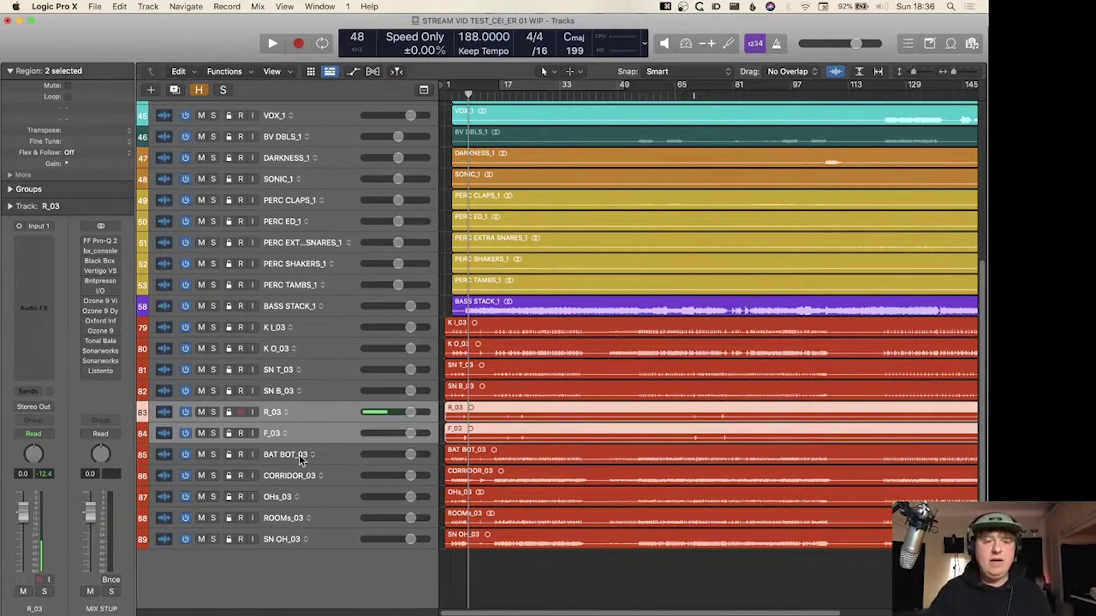
left_click(277, 499)
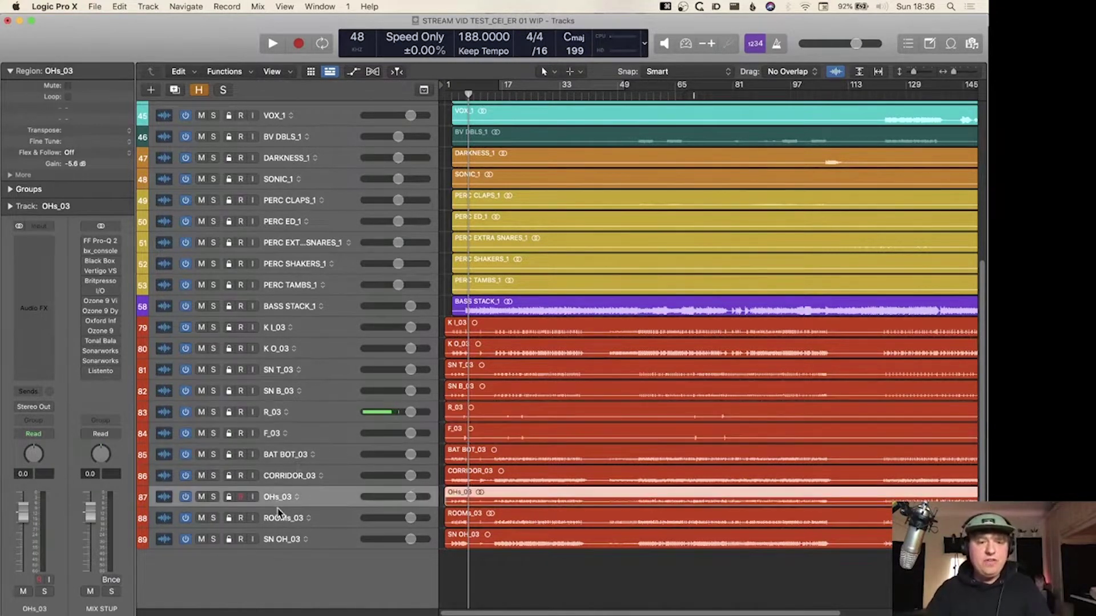
left_click(280, 516, "shift")
left_click_drag(277, 491, 277, 445)
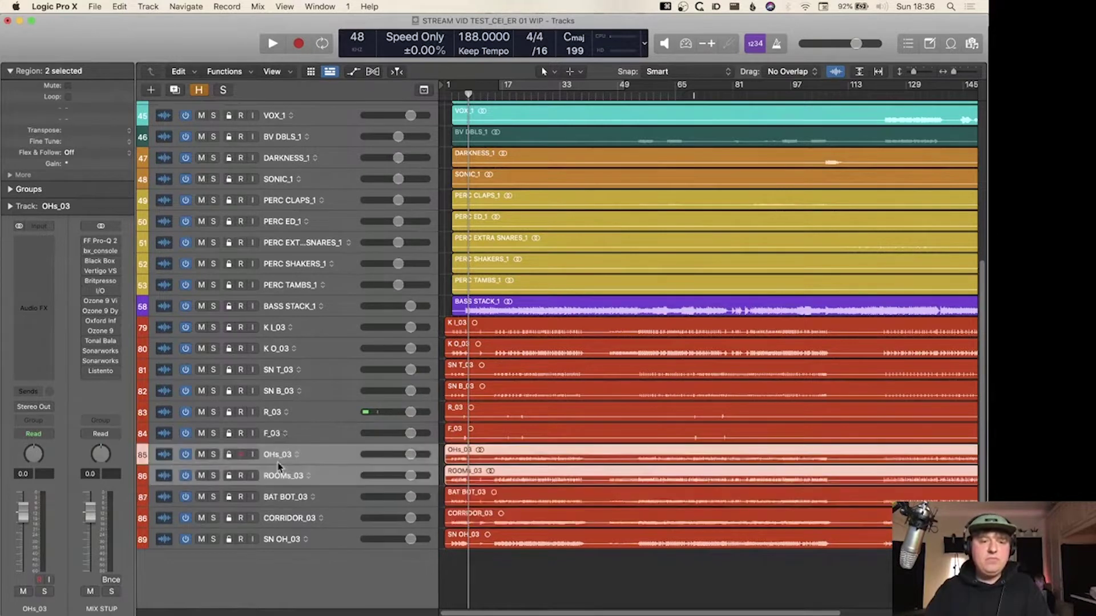
- Move BAT BOT_03 below CORRIDOR_03, and select the SN OH_03 track
left_click_drag(279, 501, 278, 523)
left_click(280, 501)
left_click(286, 519)
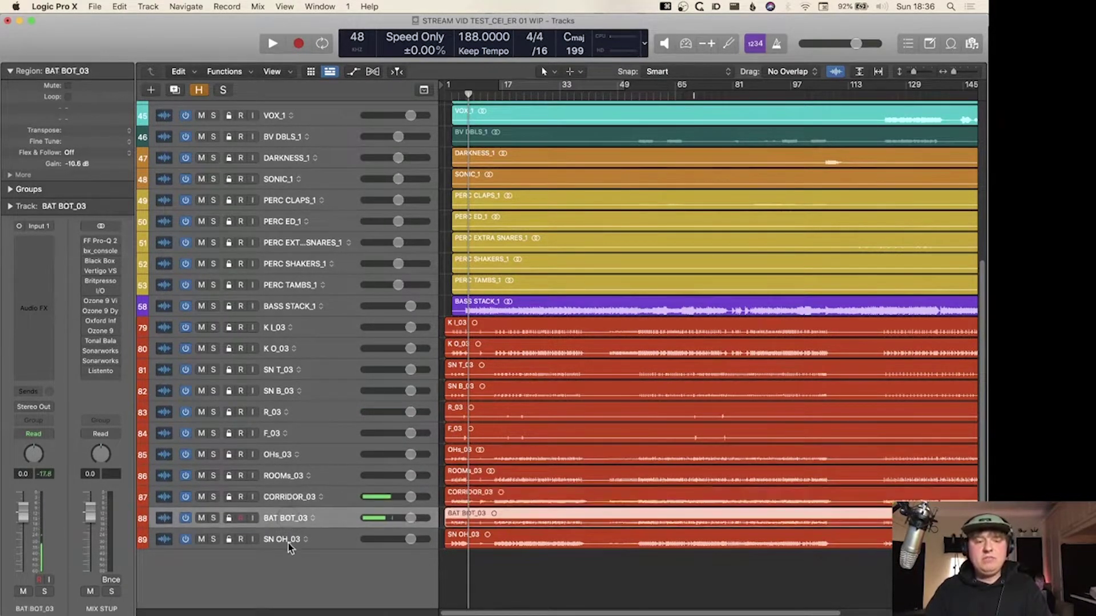
left_click(289, 545)
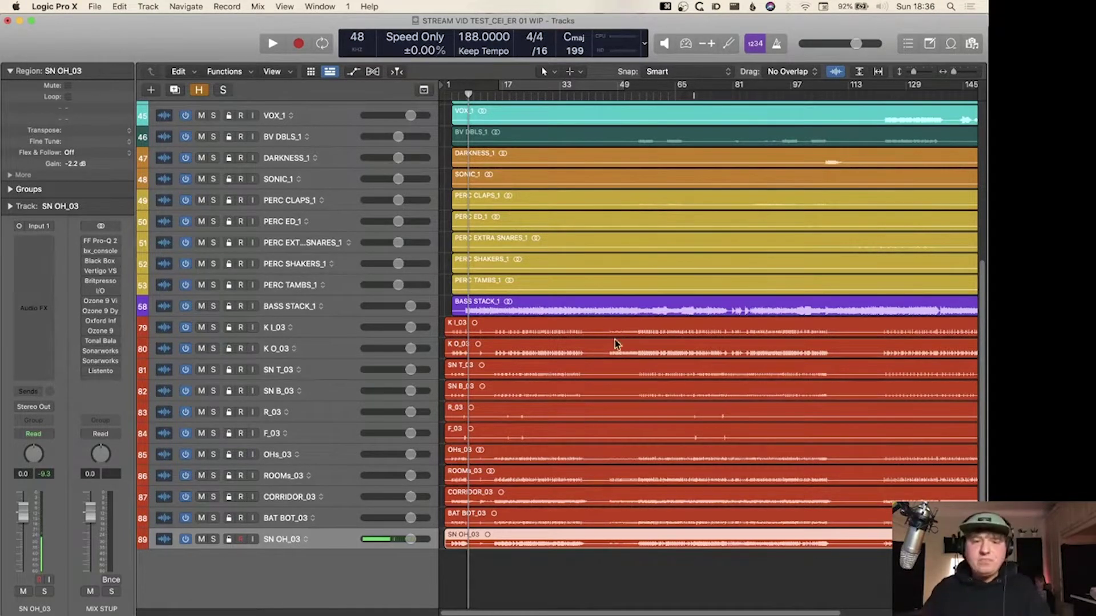
- Examine the ends of the drum recordings after the song finishes to locate the isolated hits
key("super+Right")
key("super+Right")
key("super+Right")
key("super+Down")
key("super+Down")
key("super+Down")
scroll(619, 317, "right", 12)
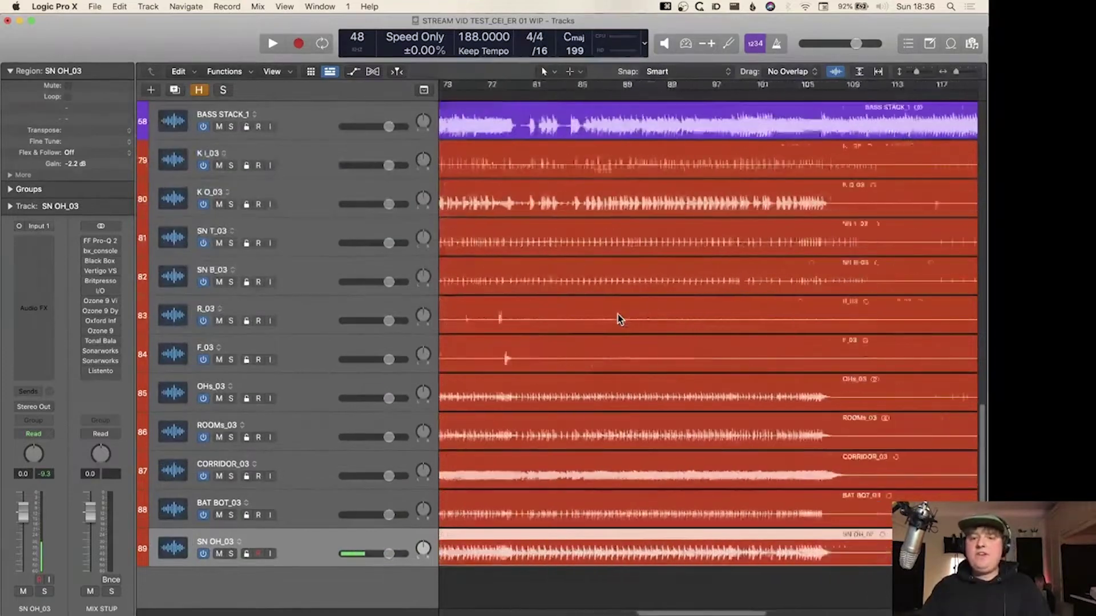
scroll(617, 314, "right", 15)
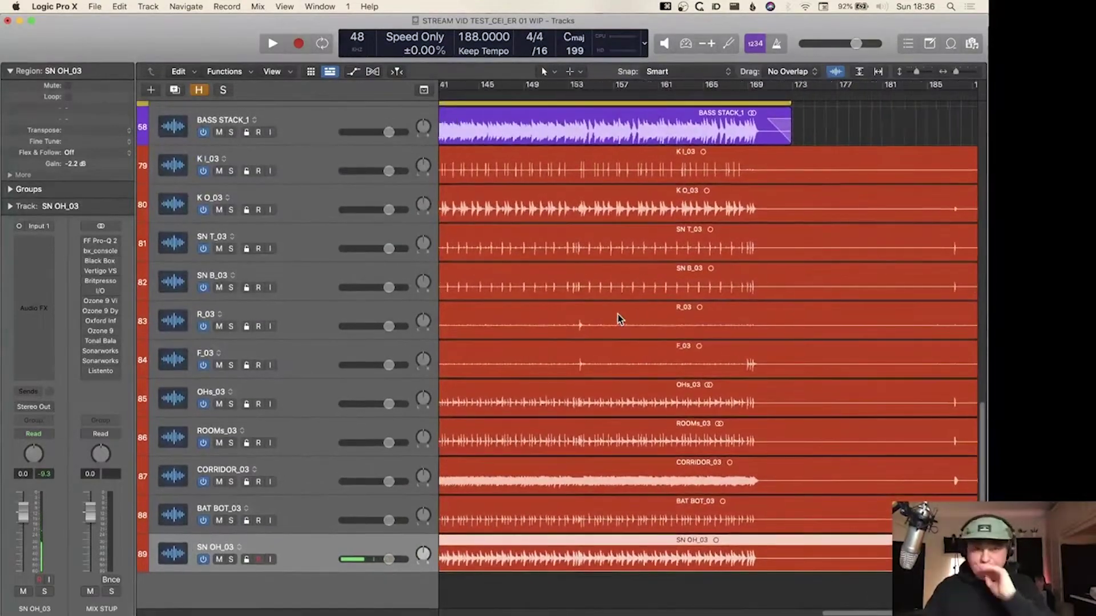
scroll(618, 314, "right", 3)
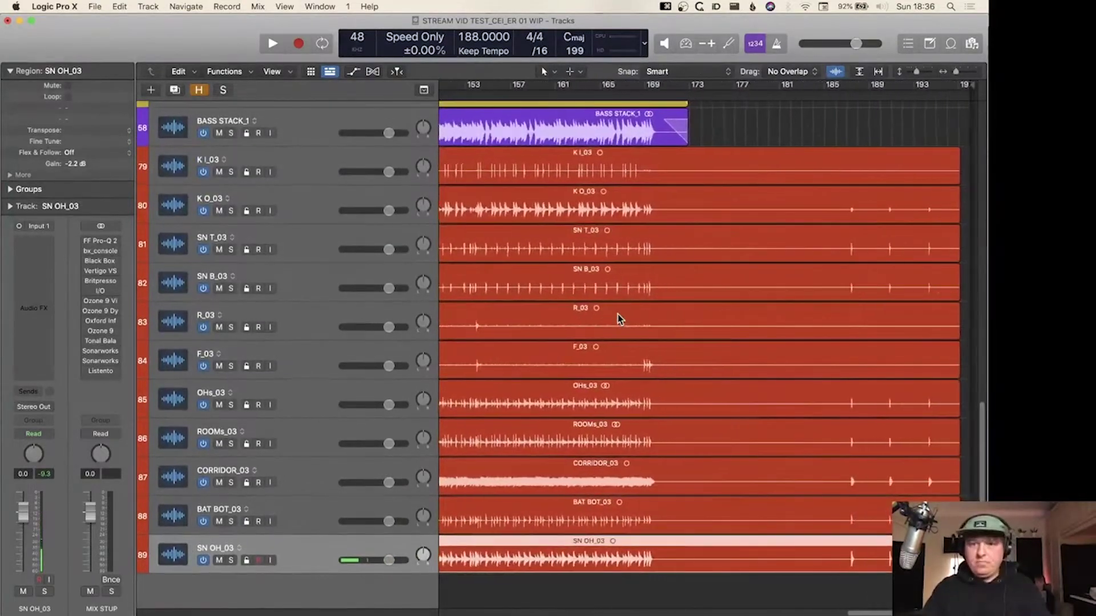
- Place the playhead at the start of the first isolated snare hit, between bars 187 and 188
left_click(856, 107)
left_click(859, 92)
key("super+Right")
key("super+Right")
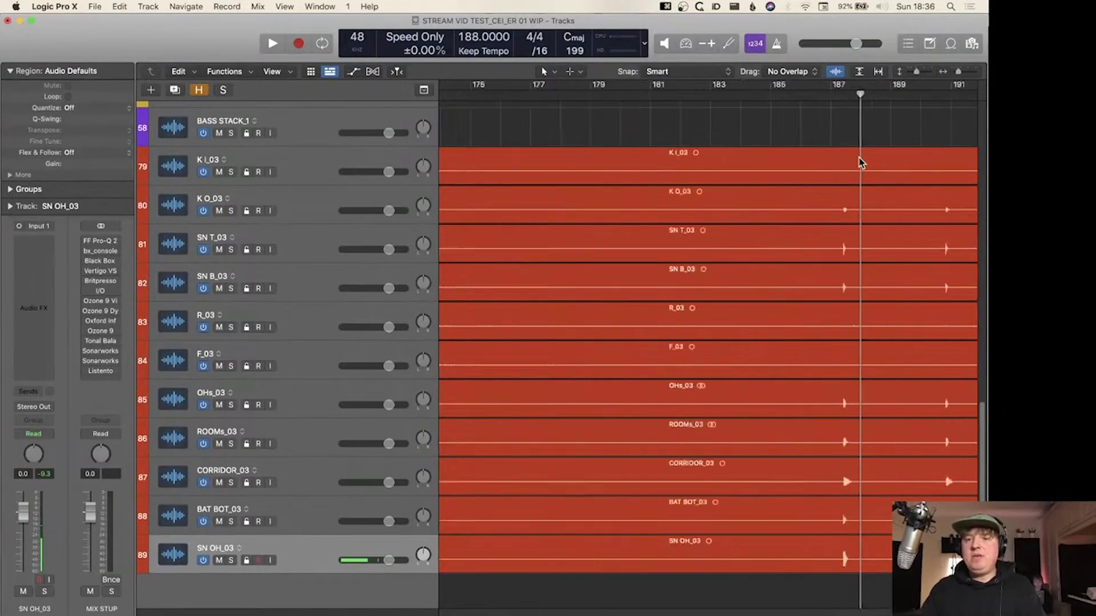
key("super+Right")
key("super+Right")
key("super+Right")
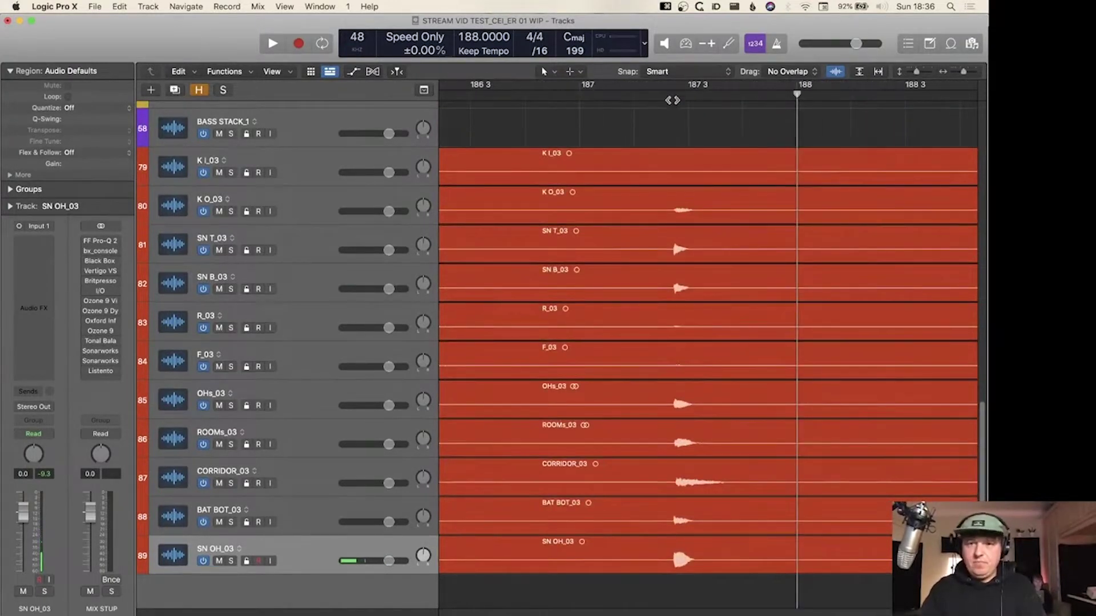
key("super+Right")
key("super+Right")
- Compare the onset and polarity of the isolated snare hit across the drum microphone waveforms at sample level
key("super+Down")
key("super+Down")
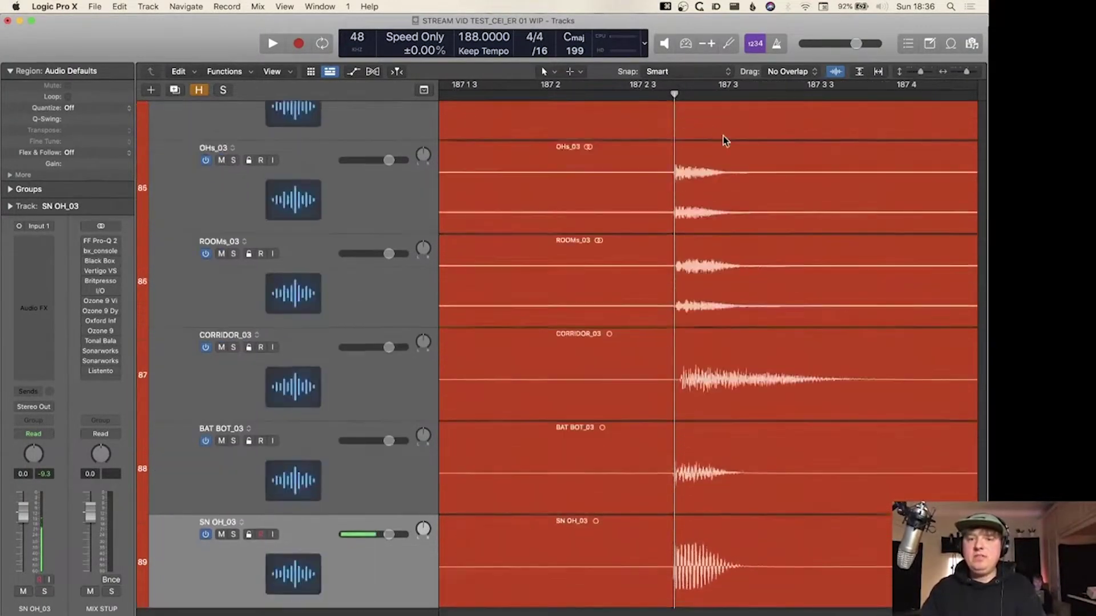
key("super+Right")
key("super+Right")
scroll(723, 138, "up", 10)
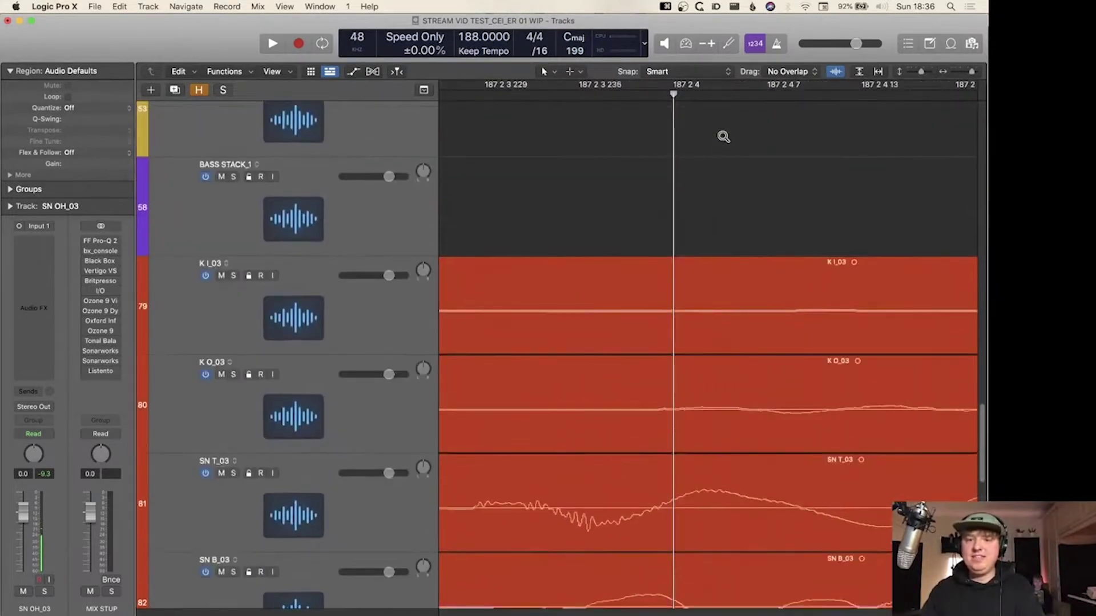
scroll(723, 137, "down", 3)
scroll(723, 137, "up", 3)
scroll(723, 137, "left", 3)
scroll(723, 138, "down", 6)
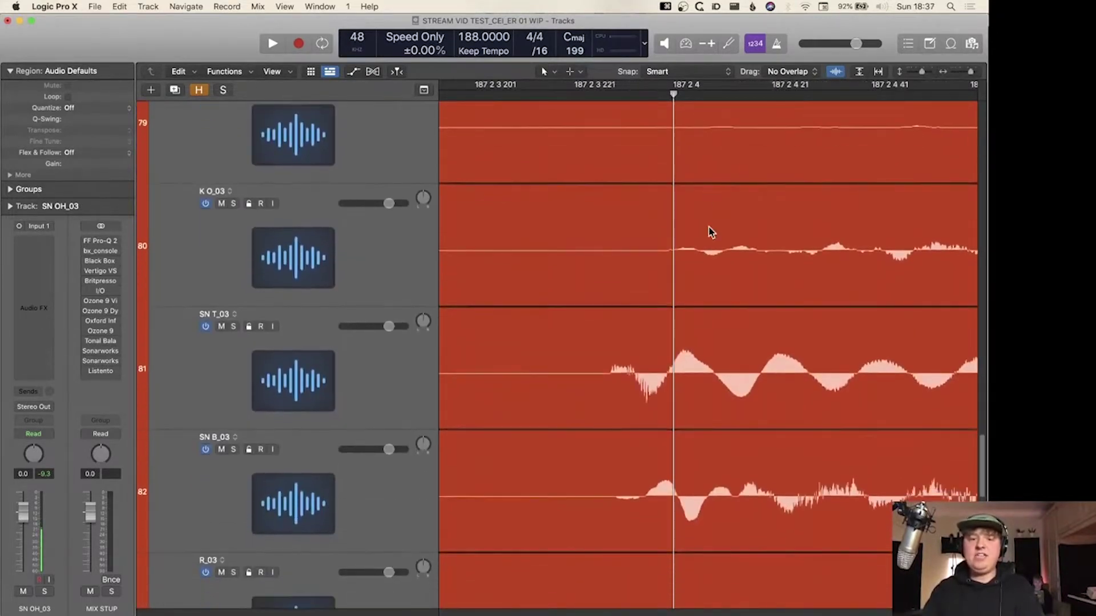
scroll(710, 232, "down", 2)
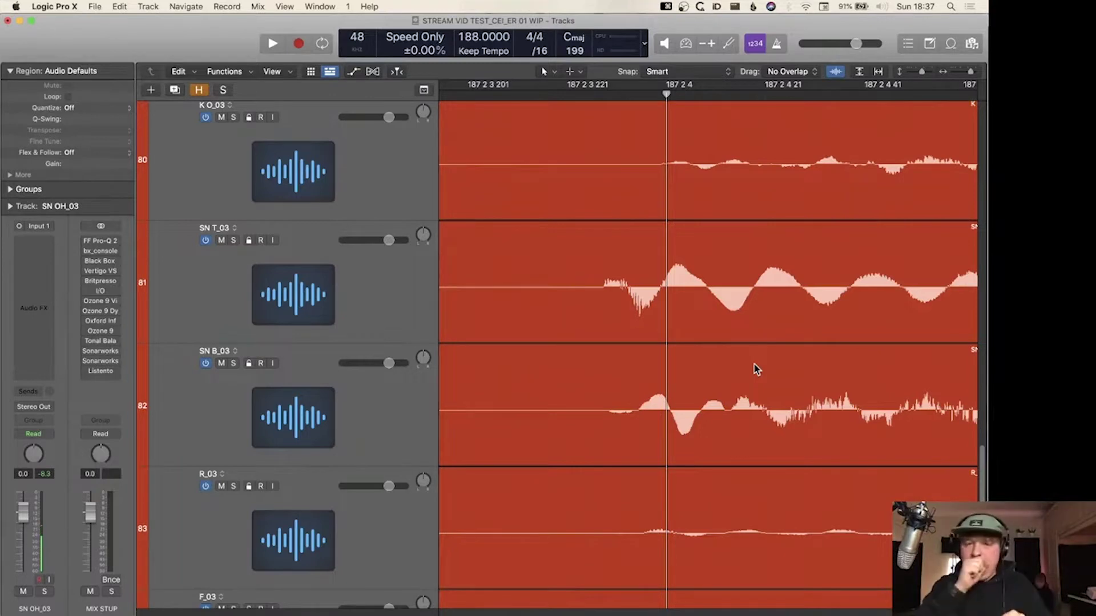
scroll(754, 364, "down", 2)
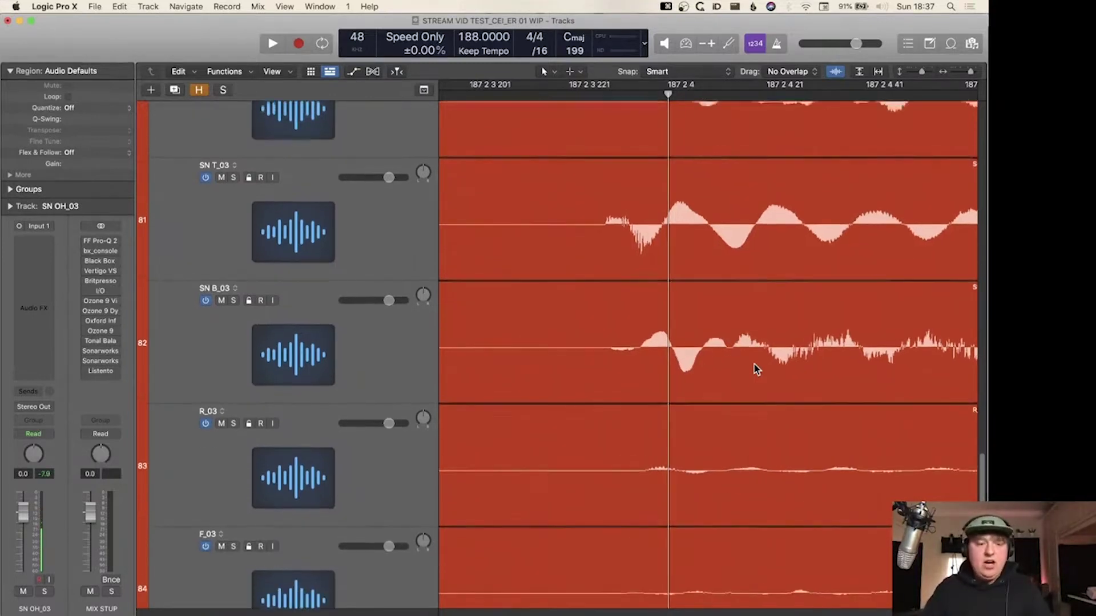
scroll(754, 364, "up", 3)
scroll(755, 365, "down", 2)
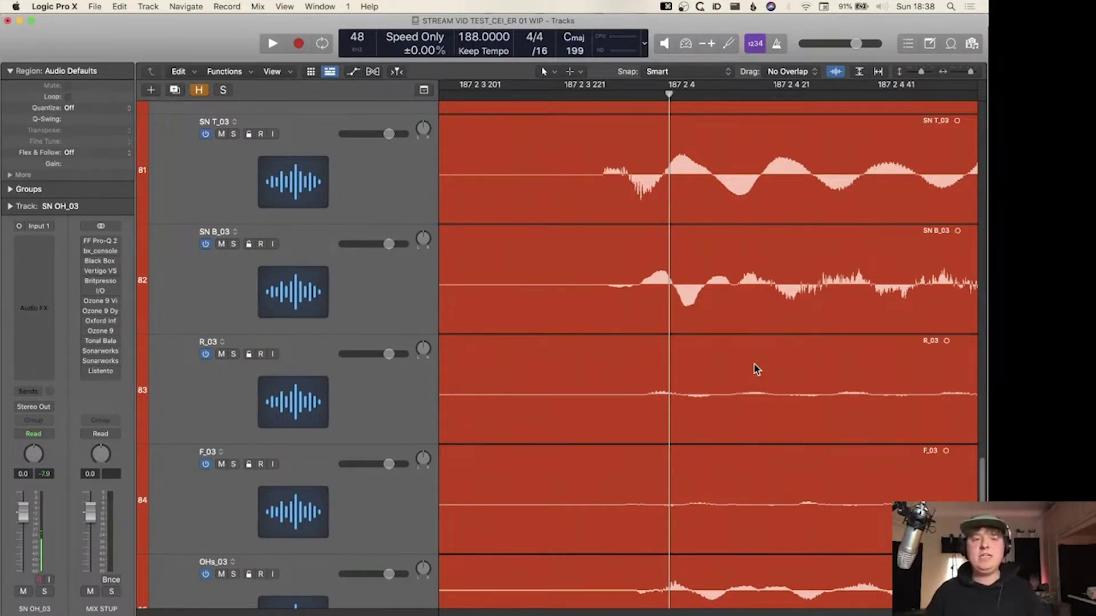
- Invert the phase of both channels of the OHs_03 region using Gain in set B of Selection-Based Processing
scroll(755, 364, "down", 3)
left_click(304, 539)
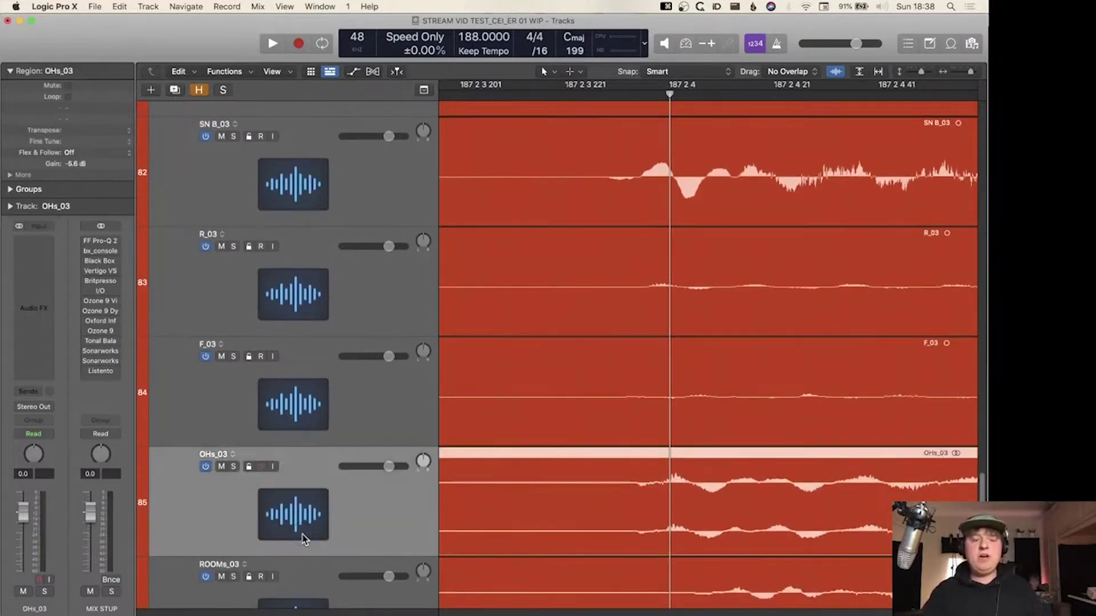
key("super+Down")
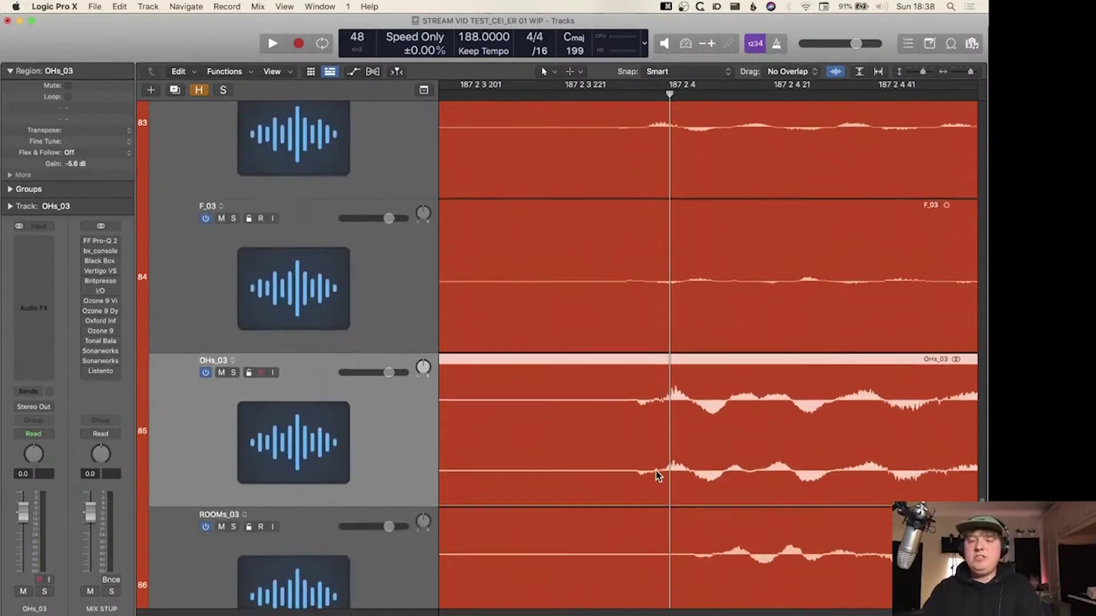
key("super+Down")
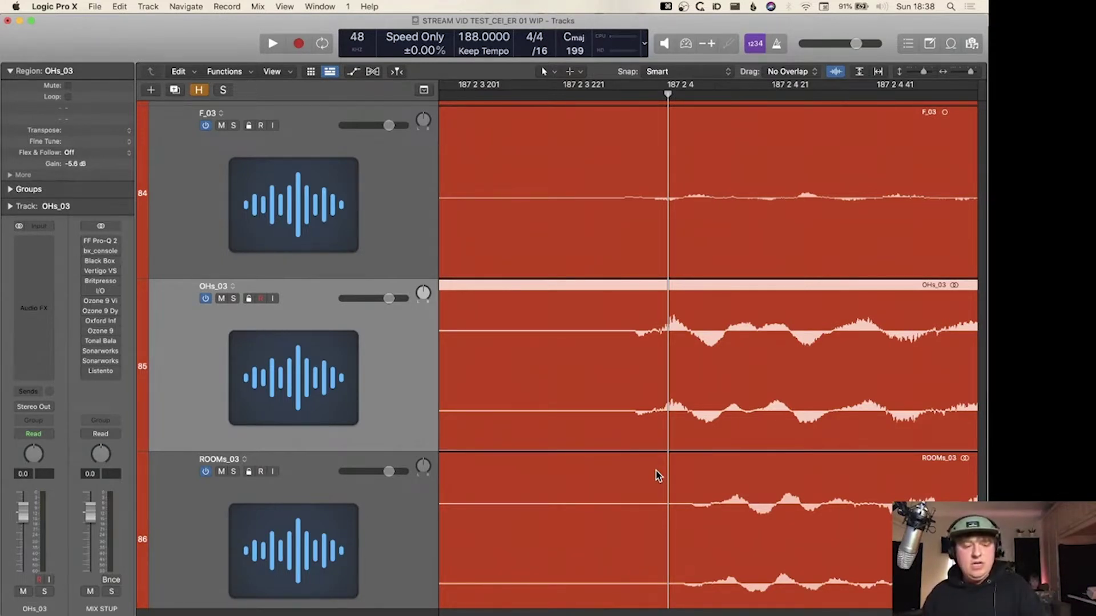
key("alt+shift+p")
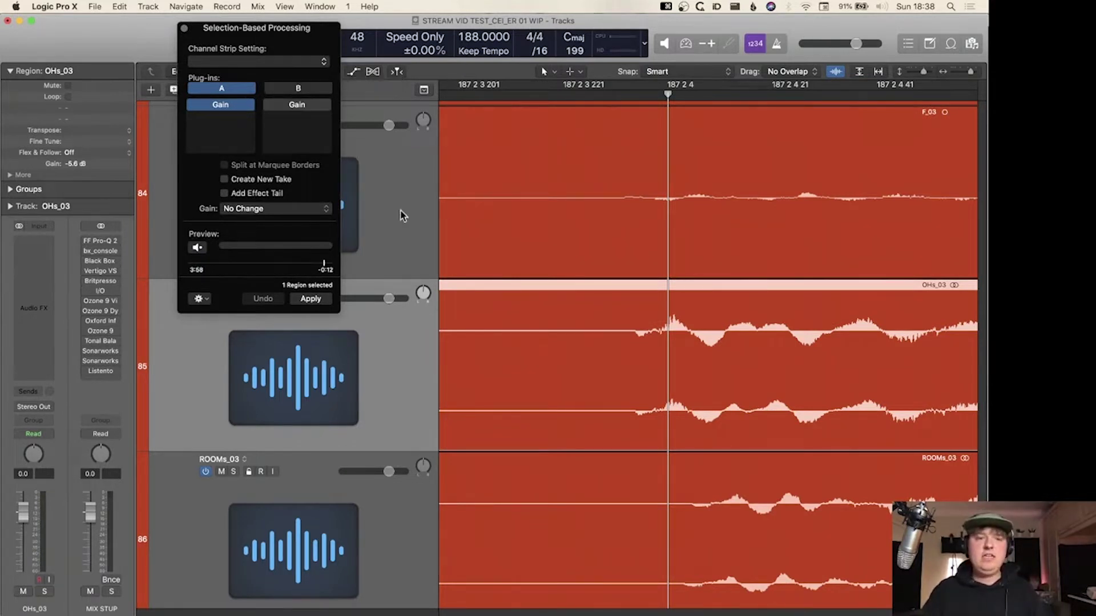
left_click(298, 88)
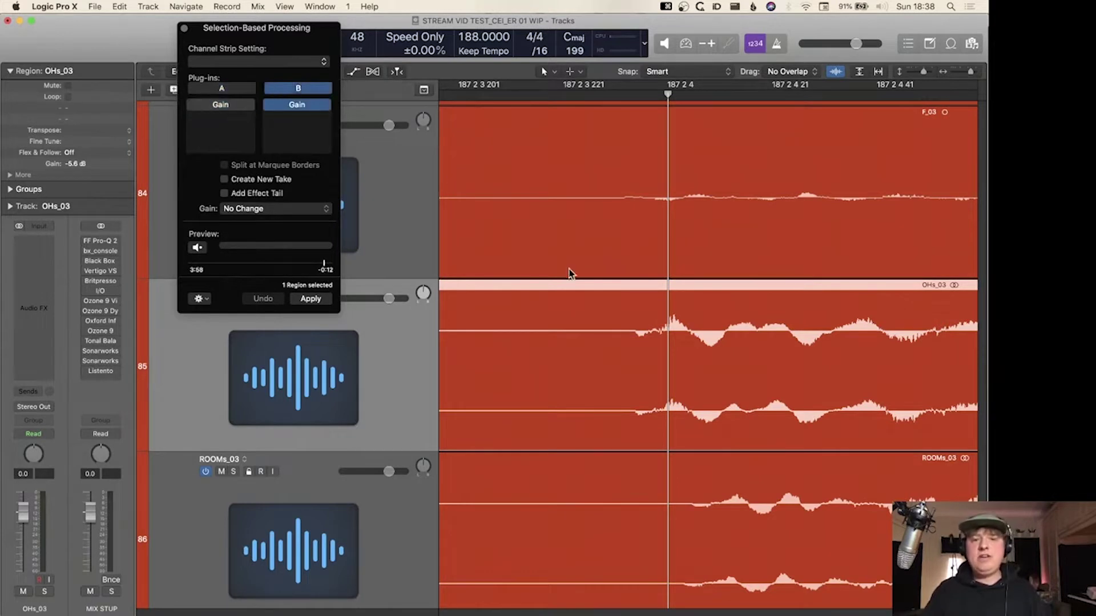
scroll(588, 440, "up", 3)
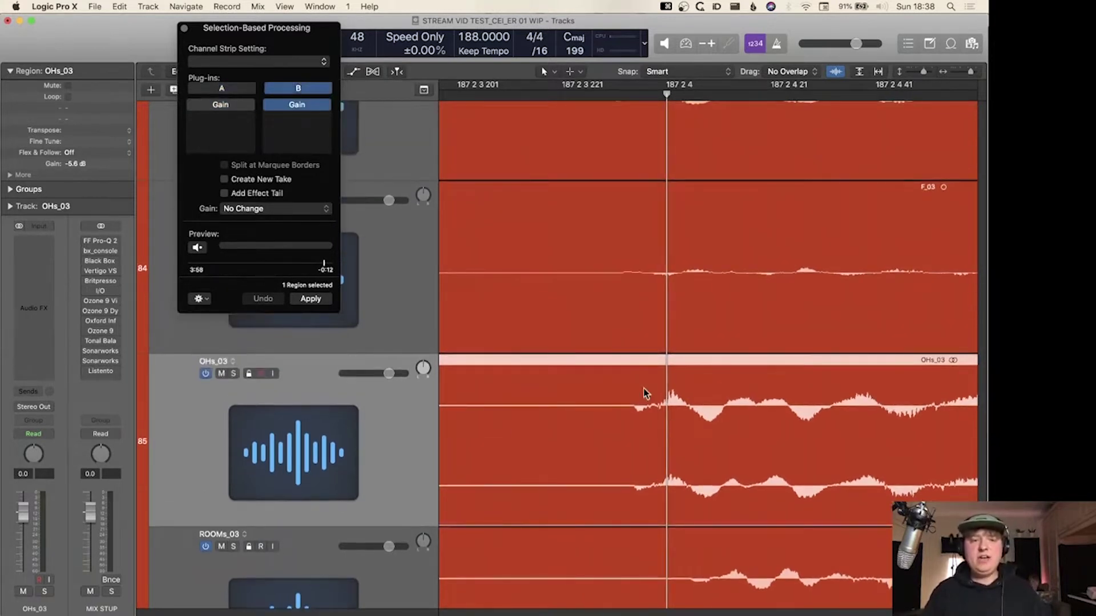
left_click(301, 105)
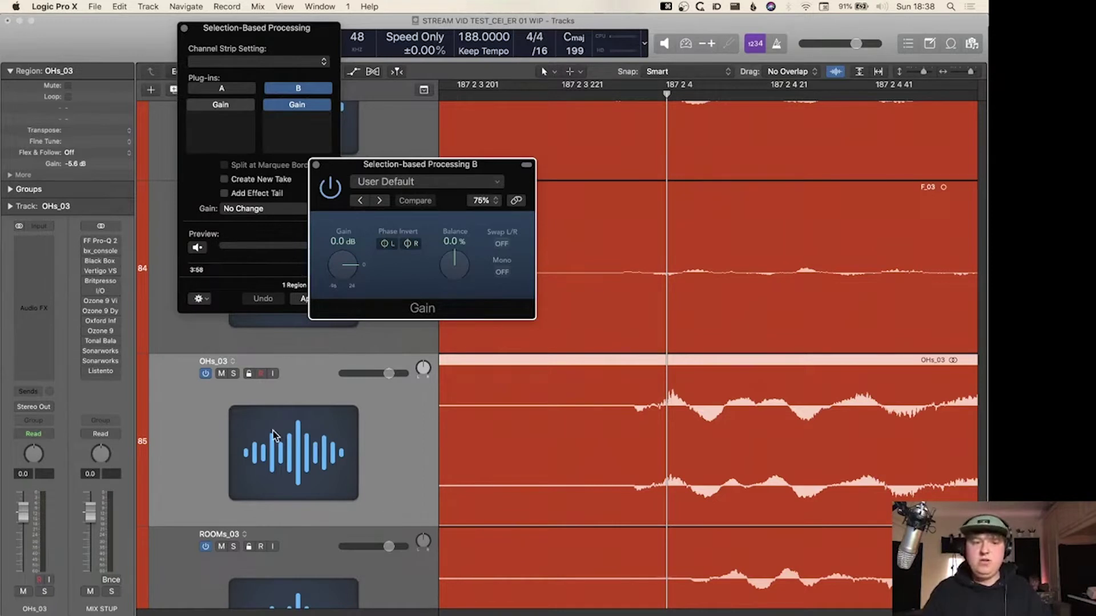
left_click(316, 164)
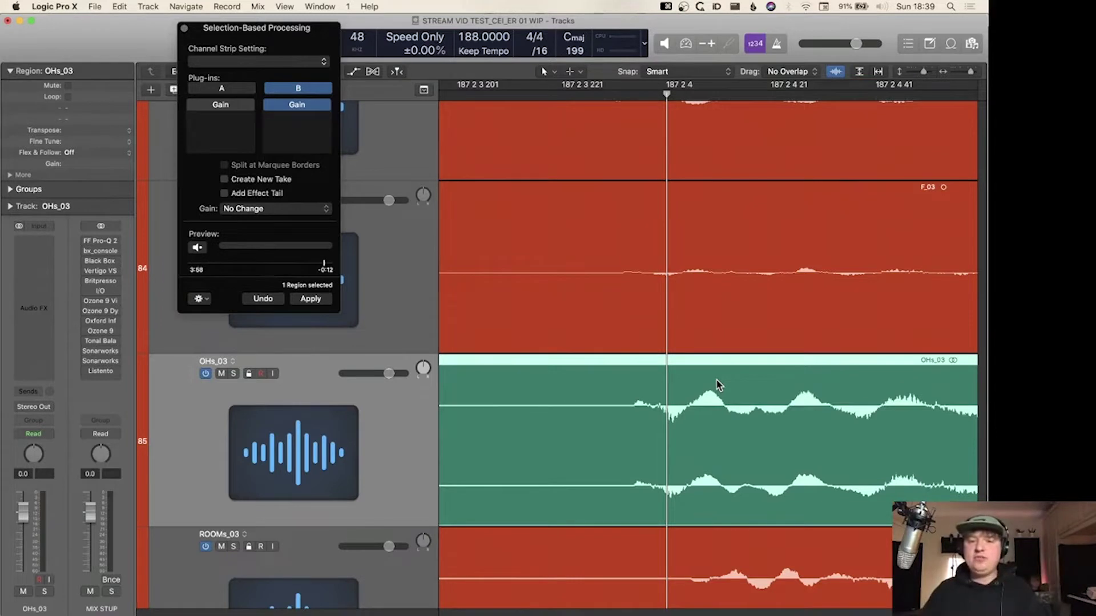
- Place the playhead exactly at the first onset of the snare hit in the OHs_03 waveform
left_click(645, 92)
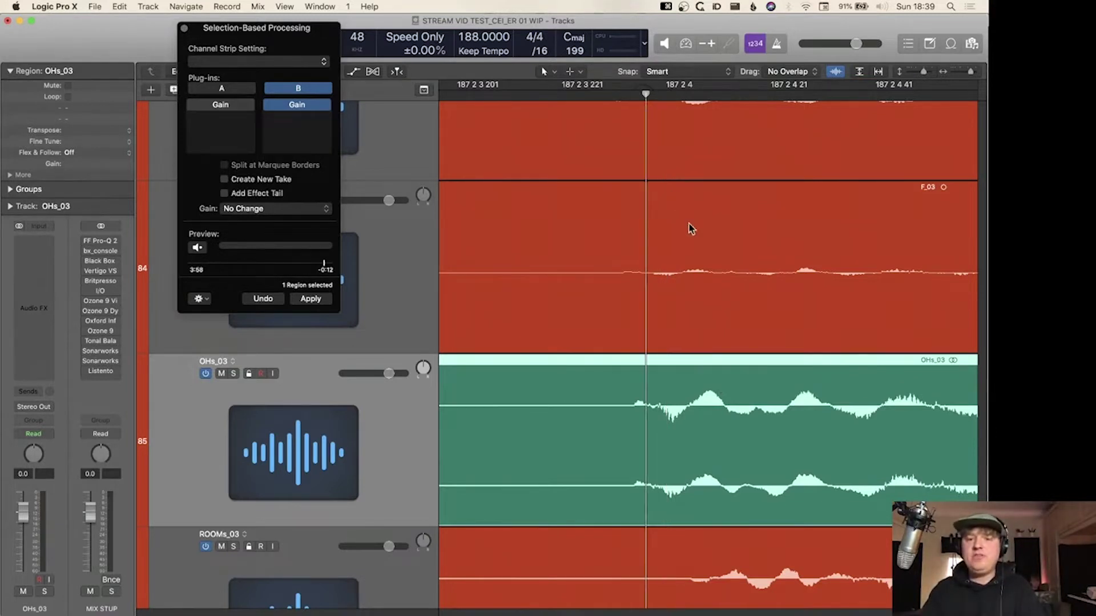
key("super+Right")
key("super+Right")
key("super+Right")
scroll(719, 299, "left", 5)
key("super+Down")
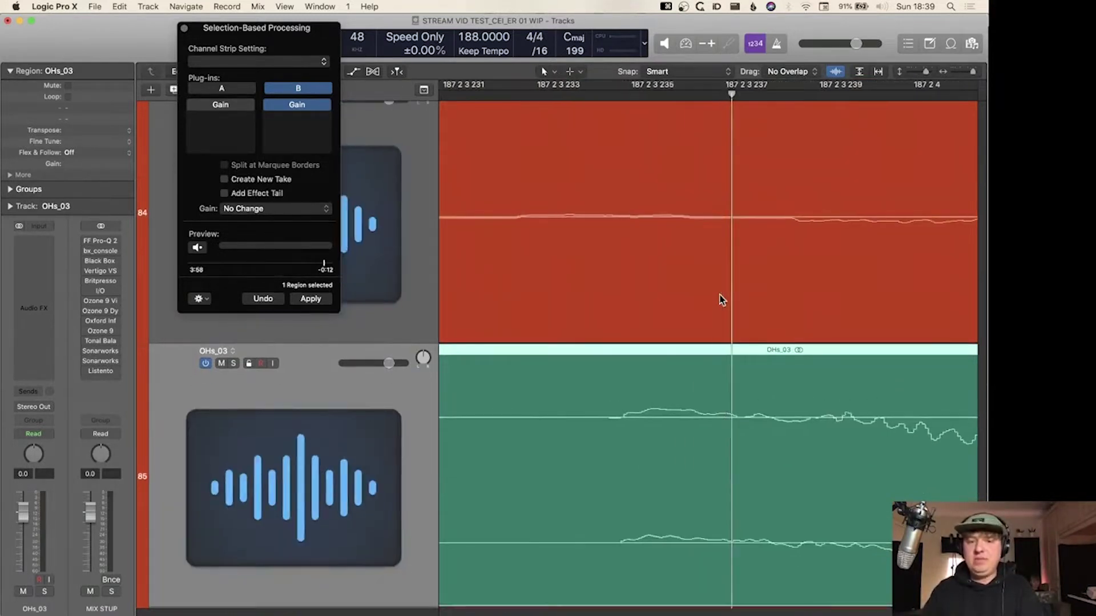
left_click(675, 93)
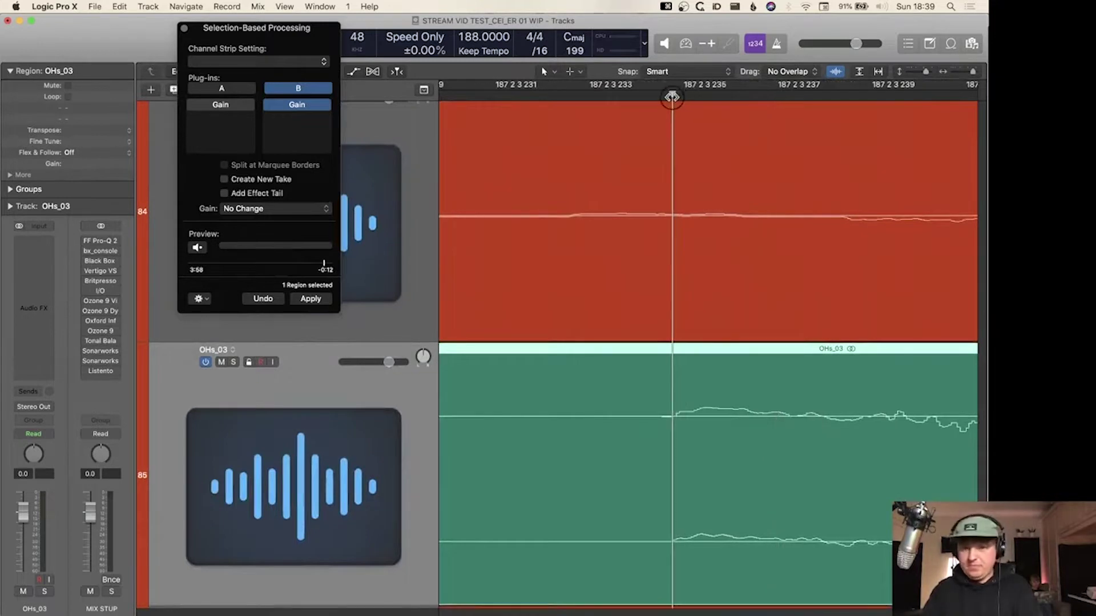
key("super+Right")
key("super+Down")
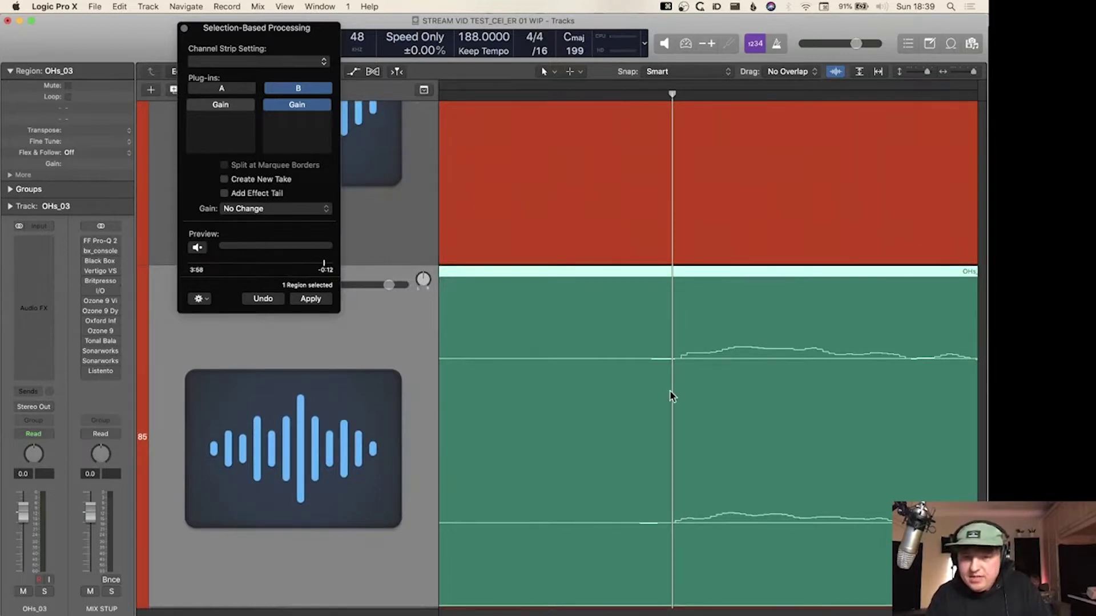
left_click_drag(673, 94, 675, 97)
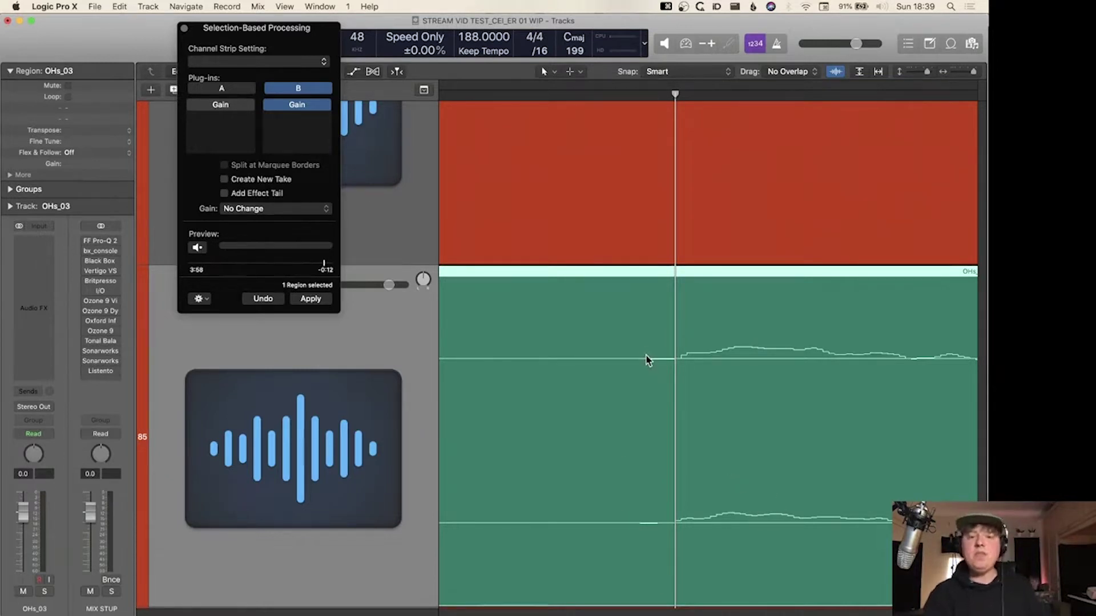
- Close Selection-Based Processing and move the OHs_03 track up to directly above SN T_03
key("super+Right")
key("super+Left")
key("super+Left")
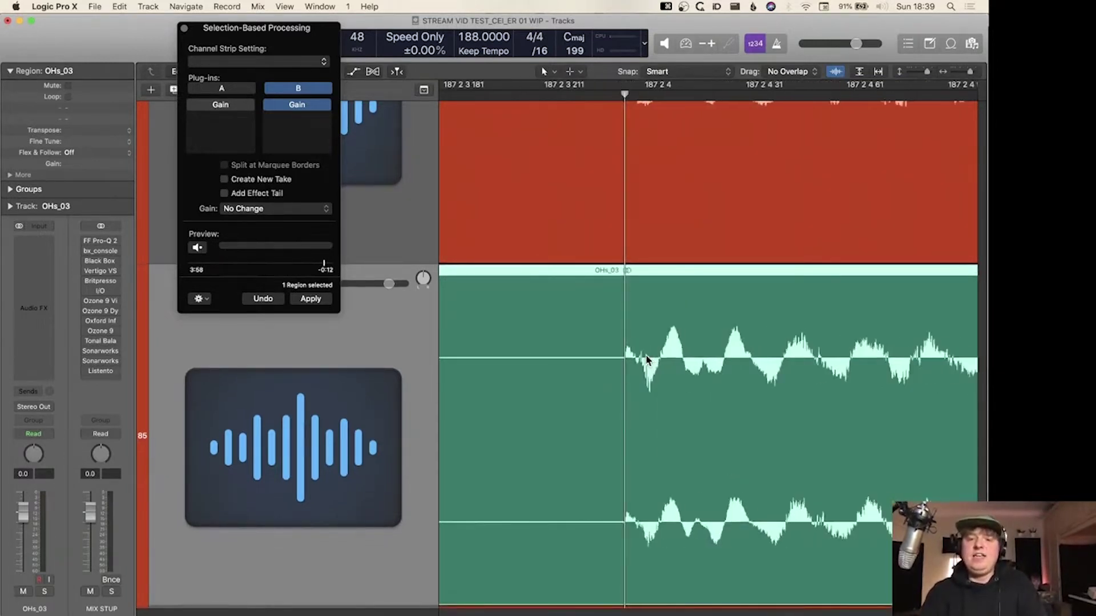
key("super+Up")
key("super+Up")
key("alt+shift+p")
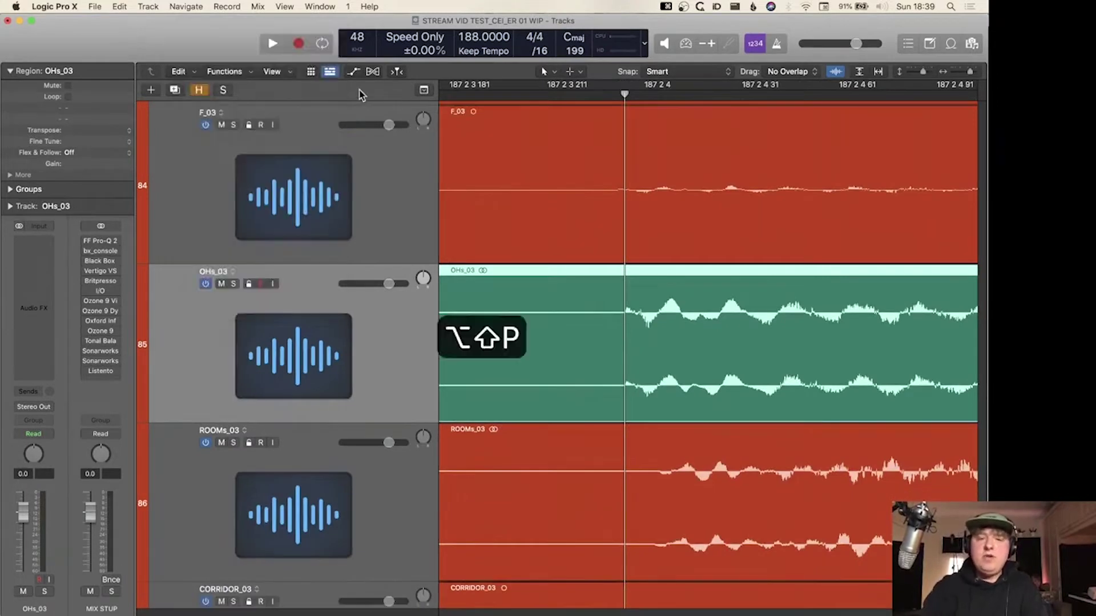
scroll(457, 166, "up", 5)
scroll(461, 201, "up", 3)
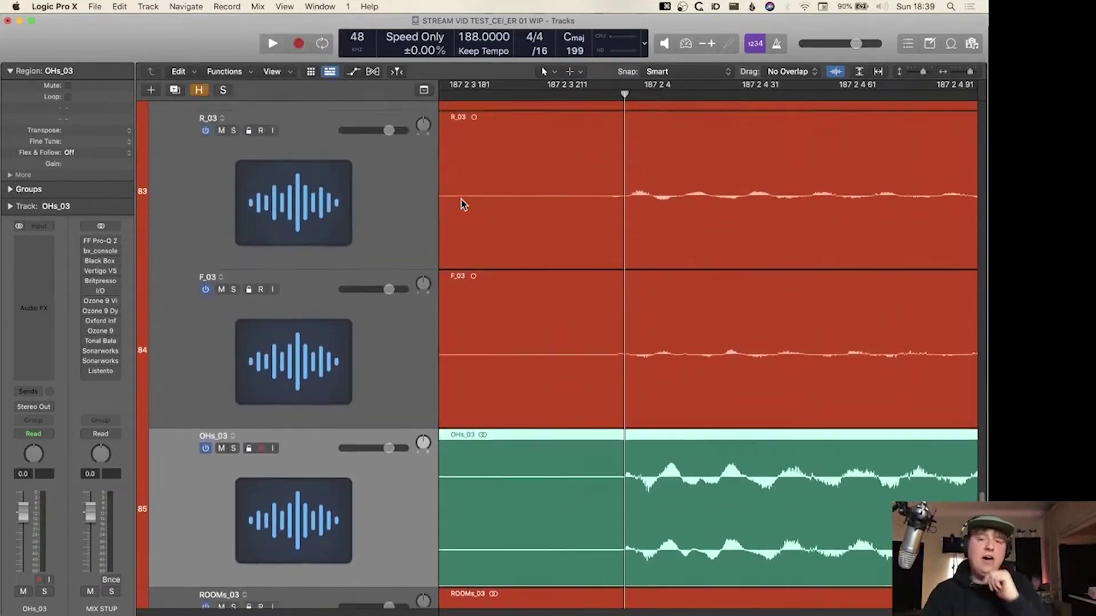
left_click_drag(302, 541, 297, 194)
scroll(297, 194, "up", 6)
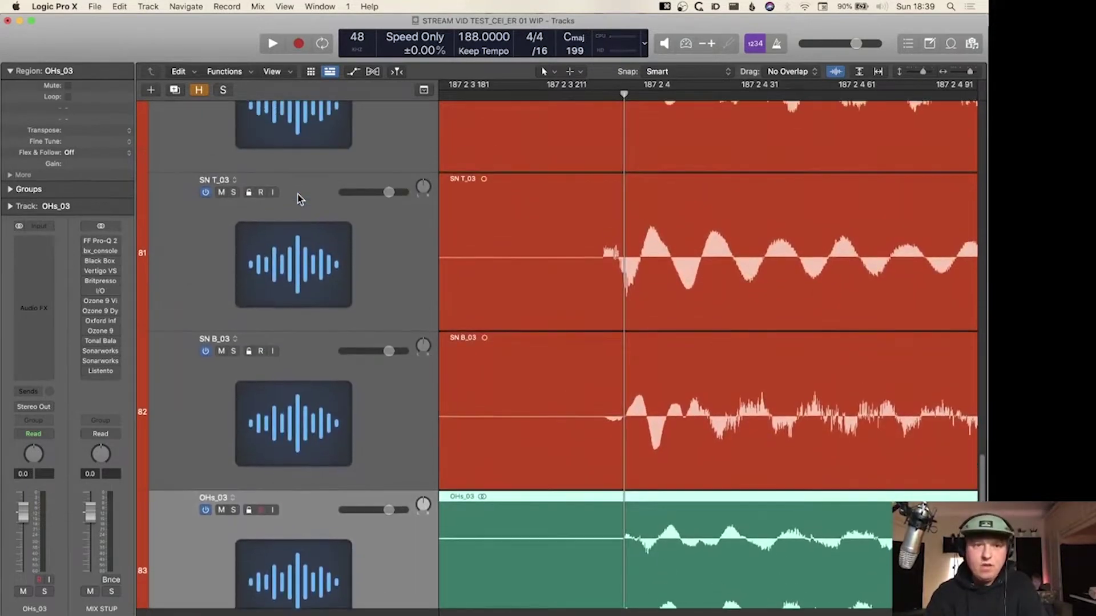
left_click_drag(268, 579, 306, 285)
left_click_drag(313, 343, 369, 198)
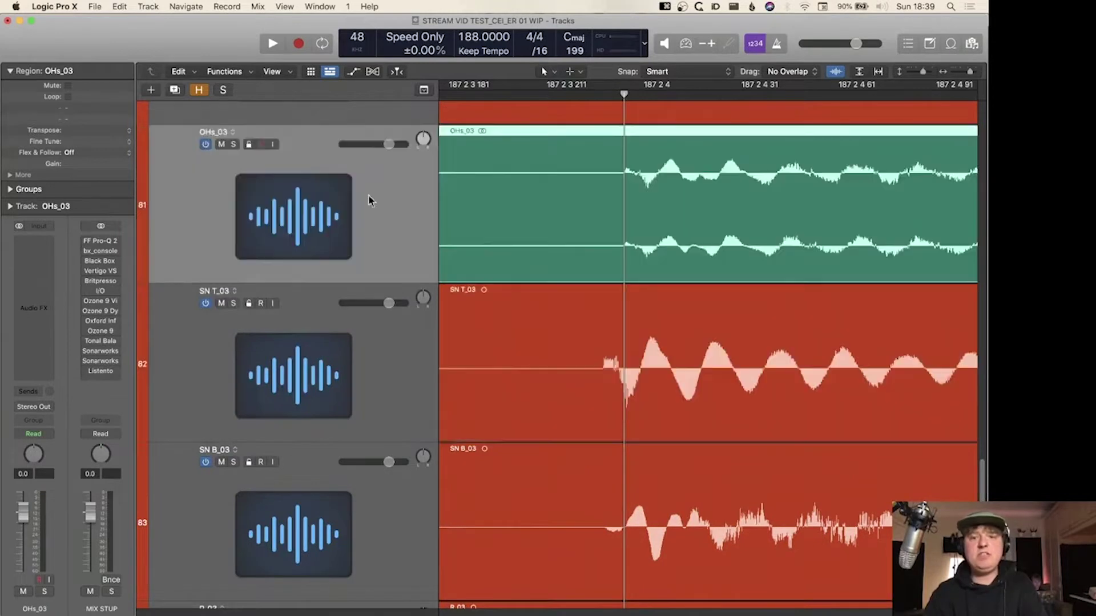
- Nudge the SN T_03 region forward in one-sample increments until its snare onset aligns with the playhead and the OHs_03 onset
key("super+Right")
key("super+Right")
key("super+Right")
key("super+Down")
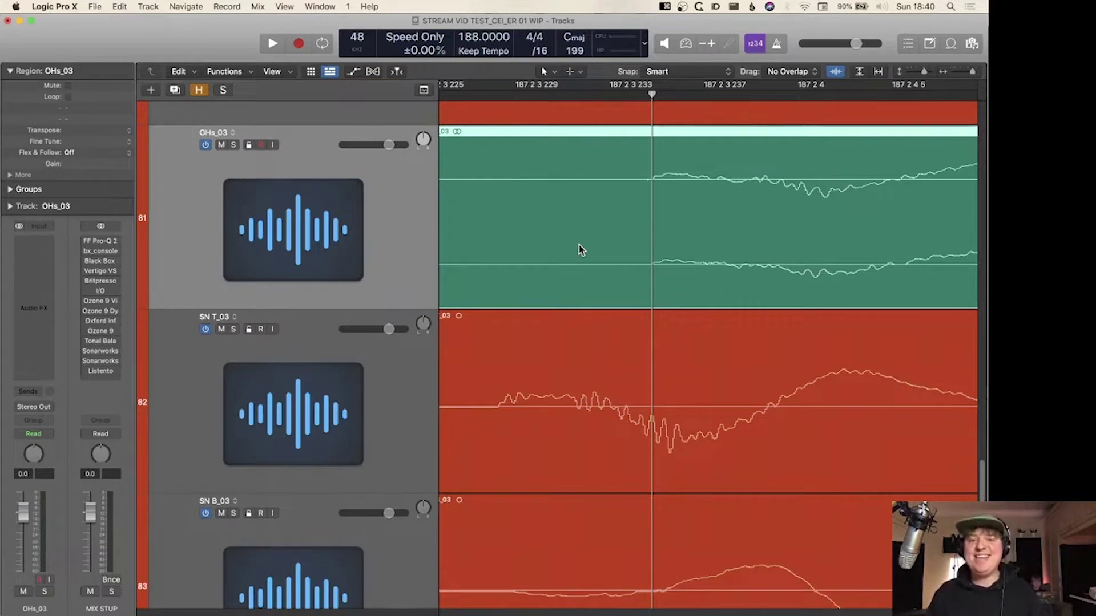
left_click(610, 403)
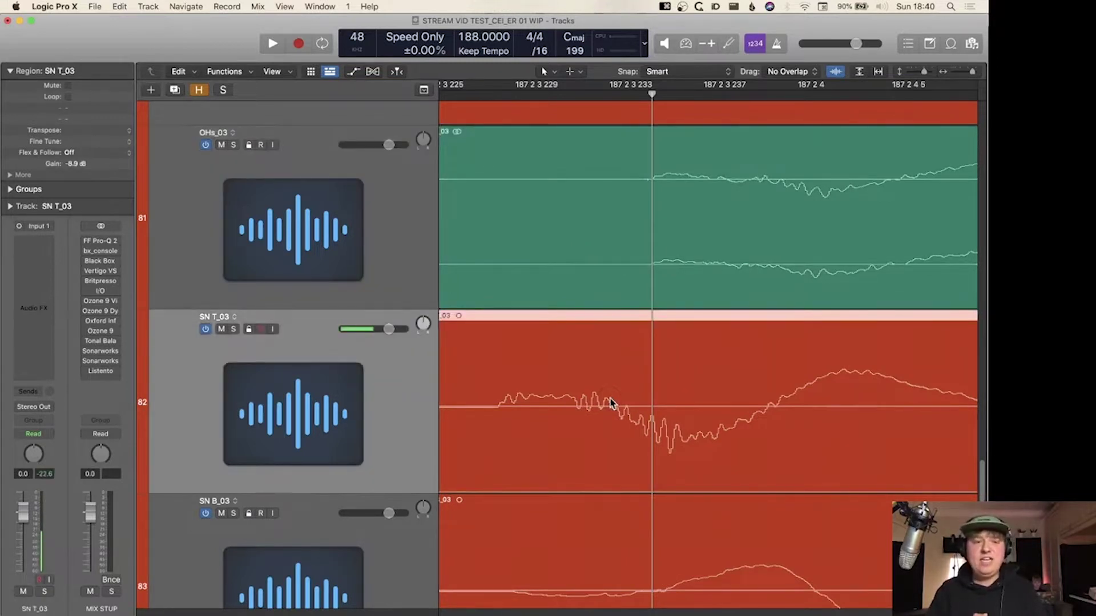
scroll(611, 403, "up", 2)
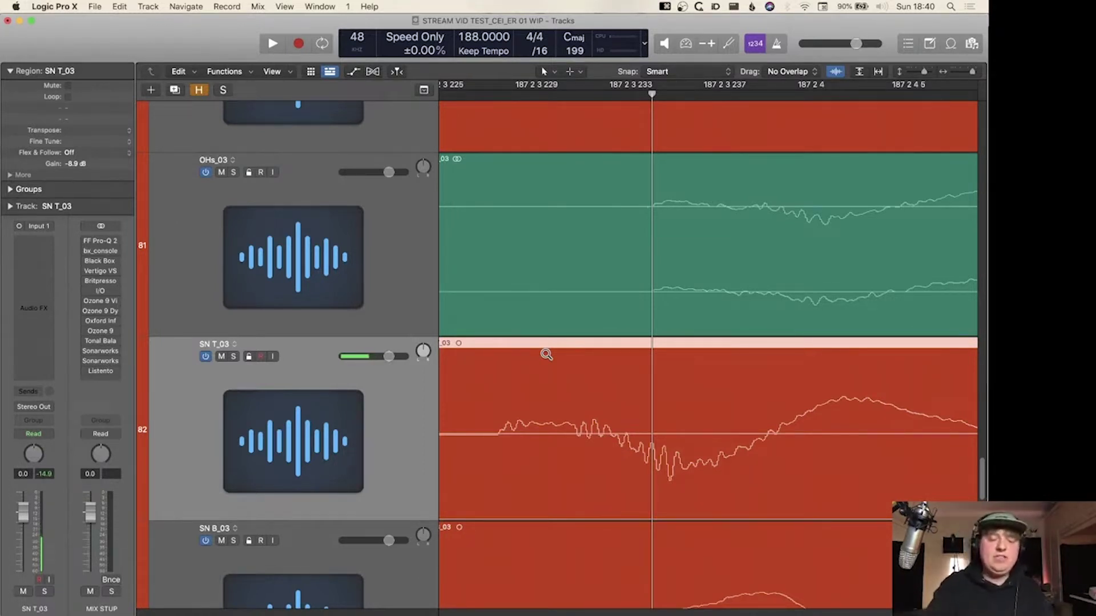
key("ctrl+alt+s")
key("alt+Right")
key("alt+Right")
key("alt+Right")
key("alt+Right")
key("alt+Right")
key("alt+Right")
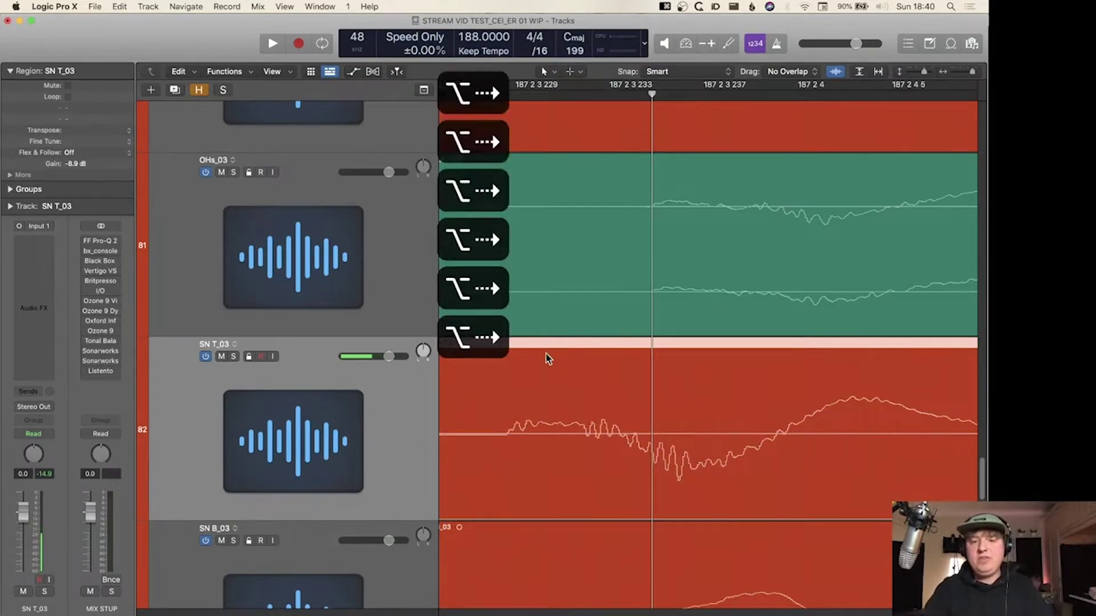
key("alt+Right")
key("alt+Right")
key("alt+Right")
key("alt+Right")
key("alt+Right")
key("alt+Right")
key("alt+Right")
key("alt+Right")
key("alt+Right")
key("alt+Right")
key("alt+Right")
key("alt+Right")
key("alt+Right")
key("alt+Right")
key("alt+Right")
key("alt+Right")
key("alt+Right")
key("alt+Right")
key("alt+Right")
key("alt+Right")
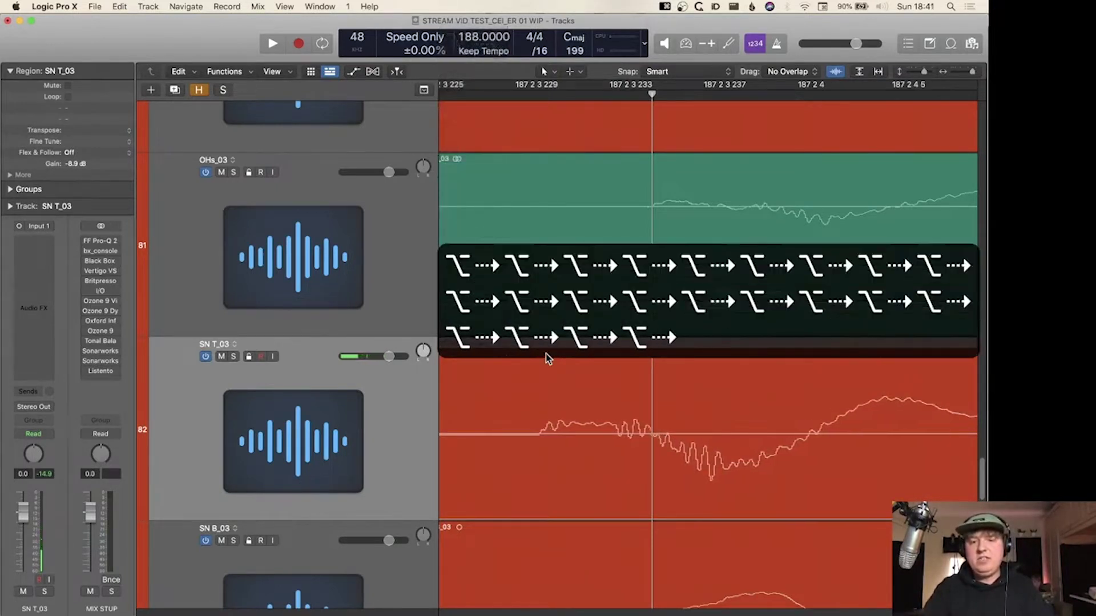
key("alt+Right")
key("alt+Right")
key("alt+Right")
key("alt+Right")
key("alt+Right")
key("alt+Right")
key("alt+Right")
key("alt+Right")
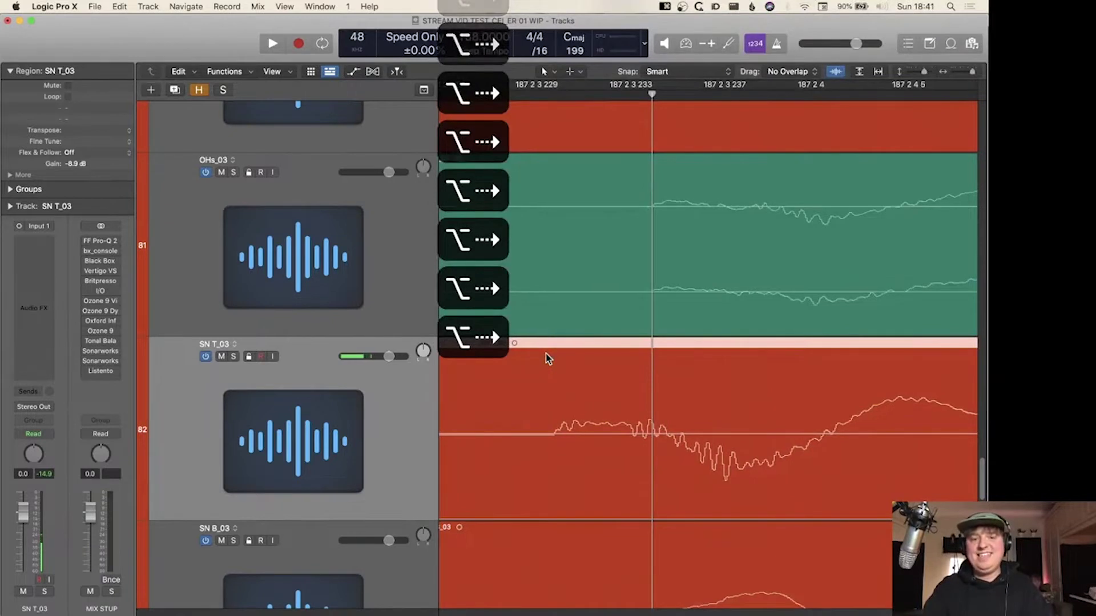
key("alt+Right")
key("alt+Right")
key("alt+Right")
key("alt+Right")
key("alt+Right")
key("alt+Right")
key("alt+Right")
key("alt+Right")
key("alt+Right")
key("alt+Right")
key("alt+Right")
key("alt+Right")
key("alt+Right")
key("alt+Right")
key("alt+Right")
key("alt+Right")
key("alt+Right")
key("alt+Right")
key("alt+Right")
key("alt+Right")
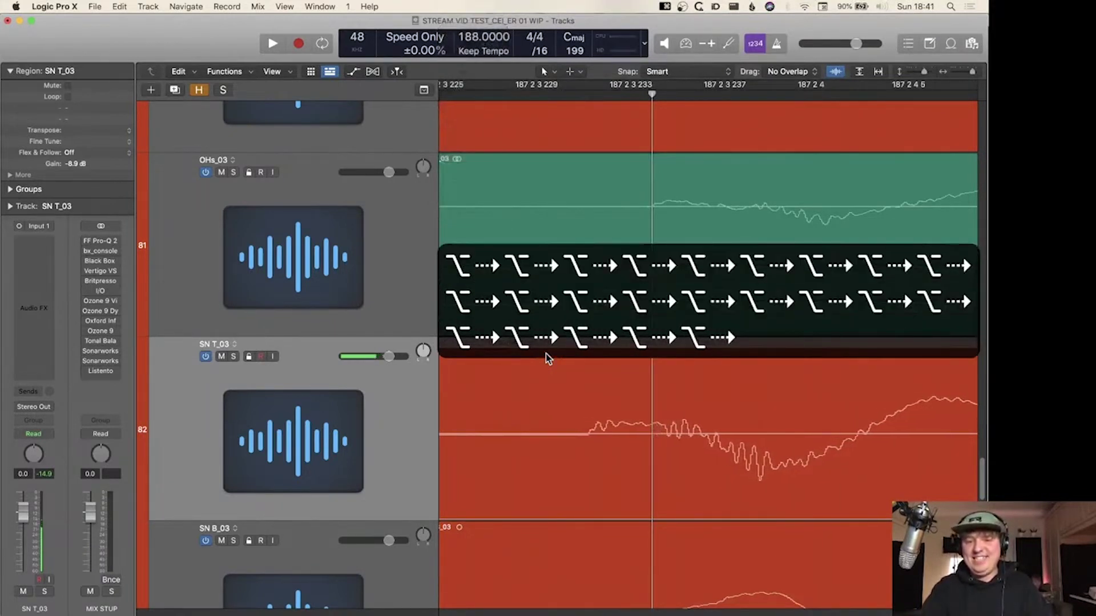
key("alt+Right")
key("alt+Right")
key("alt+Right")
key("alt+Right")
key("alt+Right")
key("alt+Right")
key("alt+Right")
key("alt+Right")
key("alt+Right")
key("alt+Right")
key("alt+Right")
key("alt+Right")
key("alt+Right")
key("alt+Right")
key("alt+Right")
key("alt+Right")
key("alt+Right")
key("alt+Right")
key("alt+Right")
key("alt+Right")
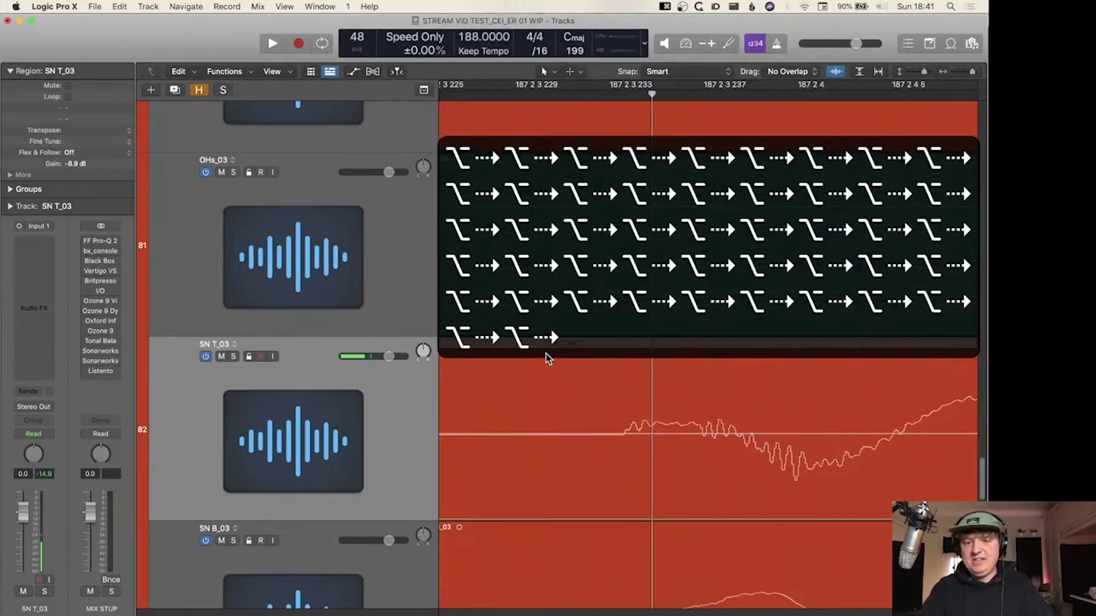
key("alt+Right")
key("alt+Right")
key("alt+Right")
key("alt+Right")
key("alt+Right")
key("alt+Right")
key("alt+Right")
key("alt+Right")
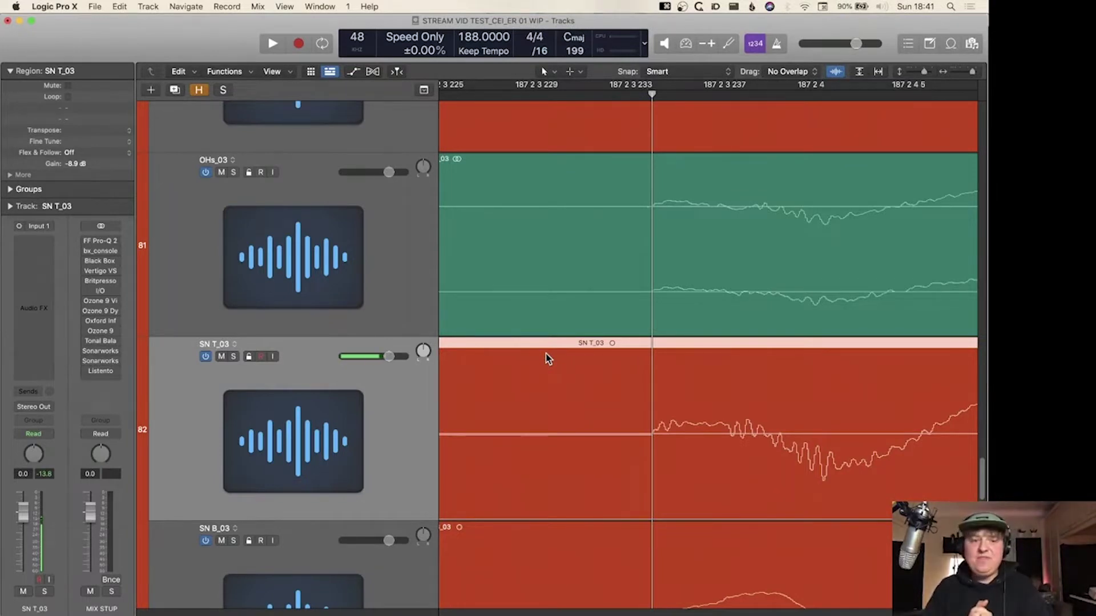
- Check the aligned SN T_03 hit against the neighbouring drum tracks, finishing with an overview of the whole arrangement
key("super+Left")
key("super+Left")
key("super+Left")
key("super+Left")
key("super+Up")
key("super+Up")
key("super+Up")
key("super+Up")
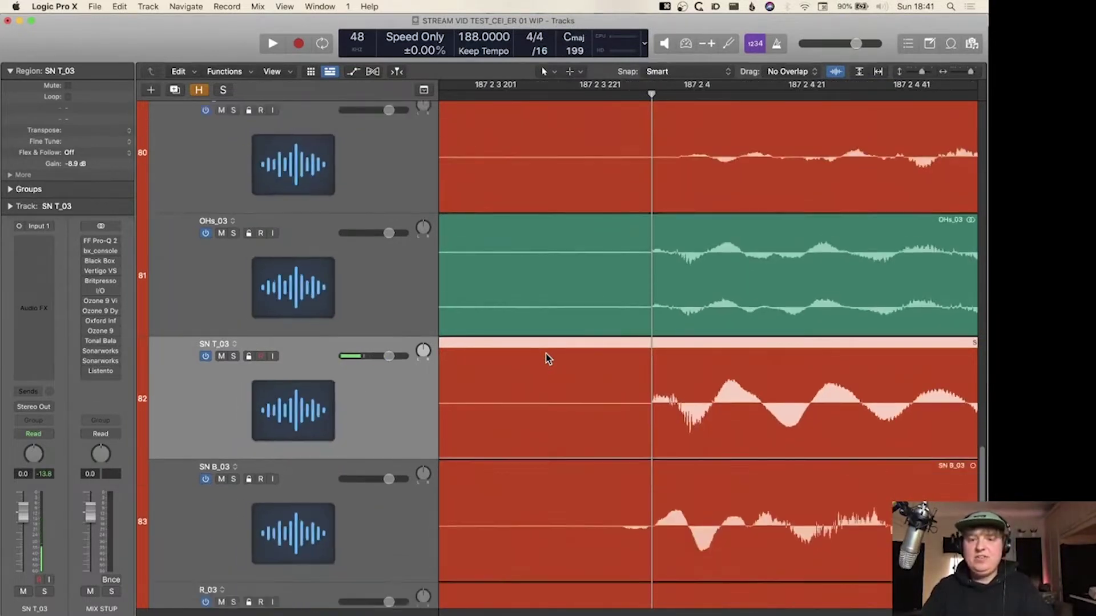
key("super+Left")
key("super+Left")
key("super+Left")
key("super+Left")
key("super+Left")
key("super+Left")
key("super+Left")
key("super+Left")
key("super+Left")
key("super+Up")
key("super+Up")
key("super+Up")
key("super+Up")
key("super+Left")
key("super+Left")
key("super+Left")
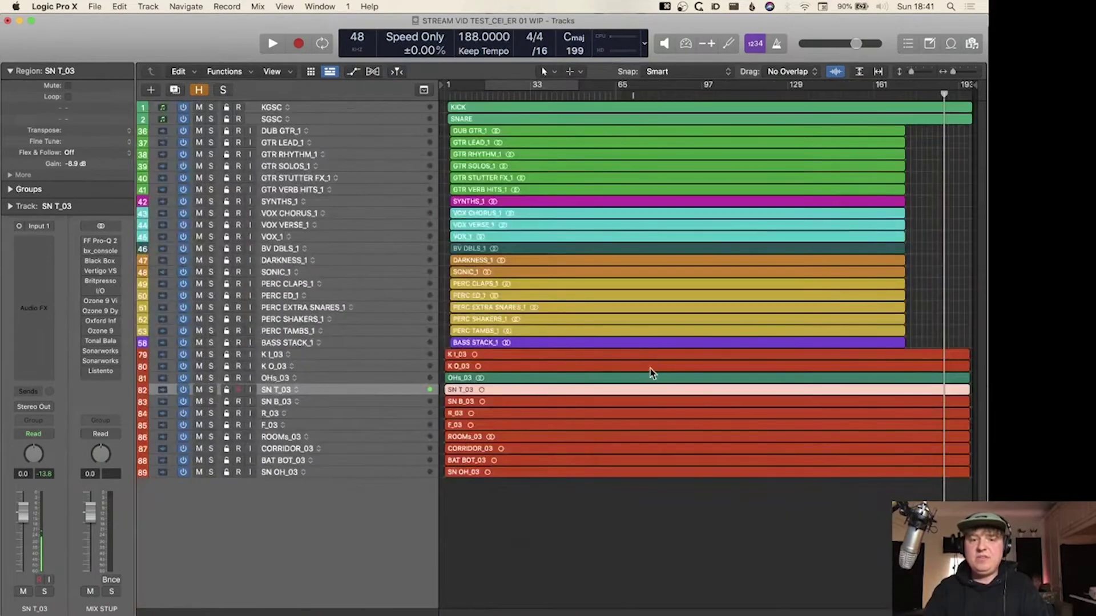
- Select all eleven drum regions and duplicate their tracks' current alternative
left_click_drag(644, 447, 533, 452)
scroll(533, 452, "down", 3)
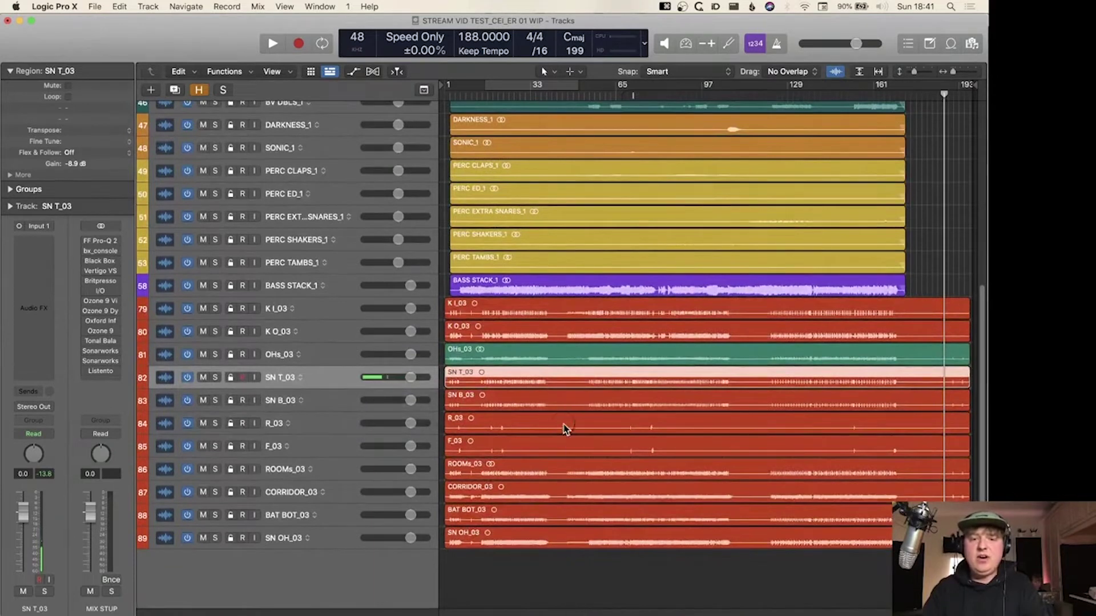
left_click_drag(547, 574, 525, 322)
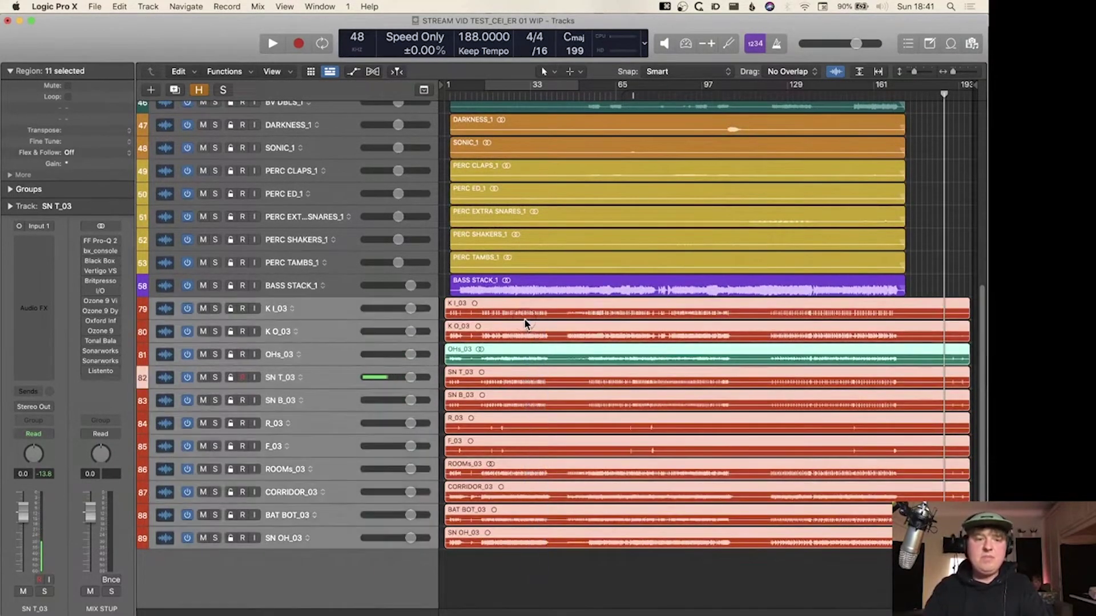
key("alt+t")
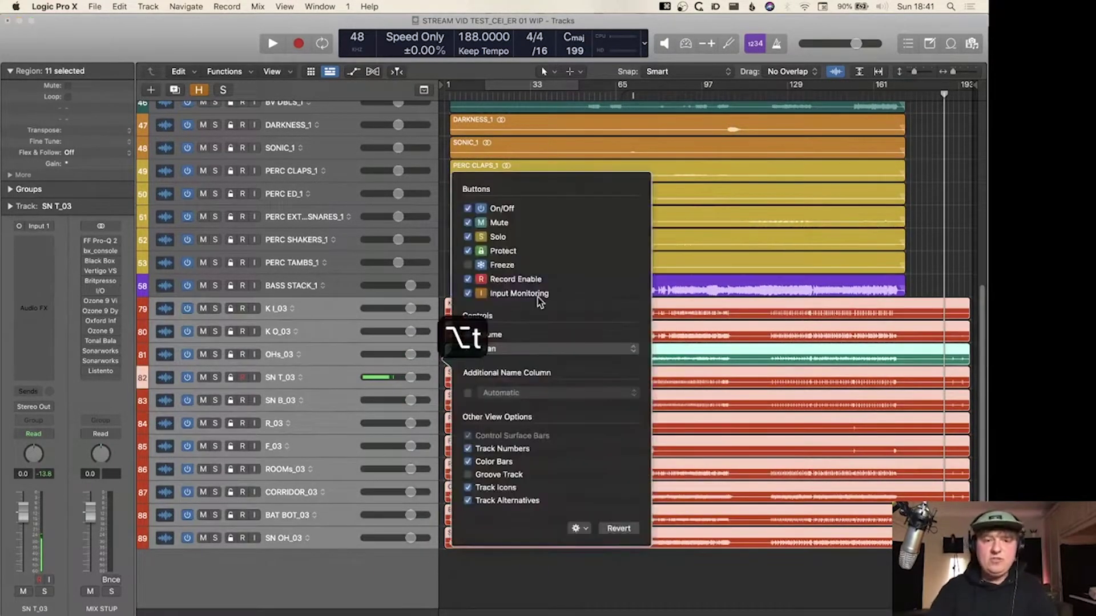
left_click(274, 453)
left_click(294, 309)
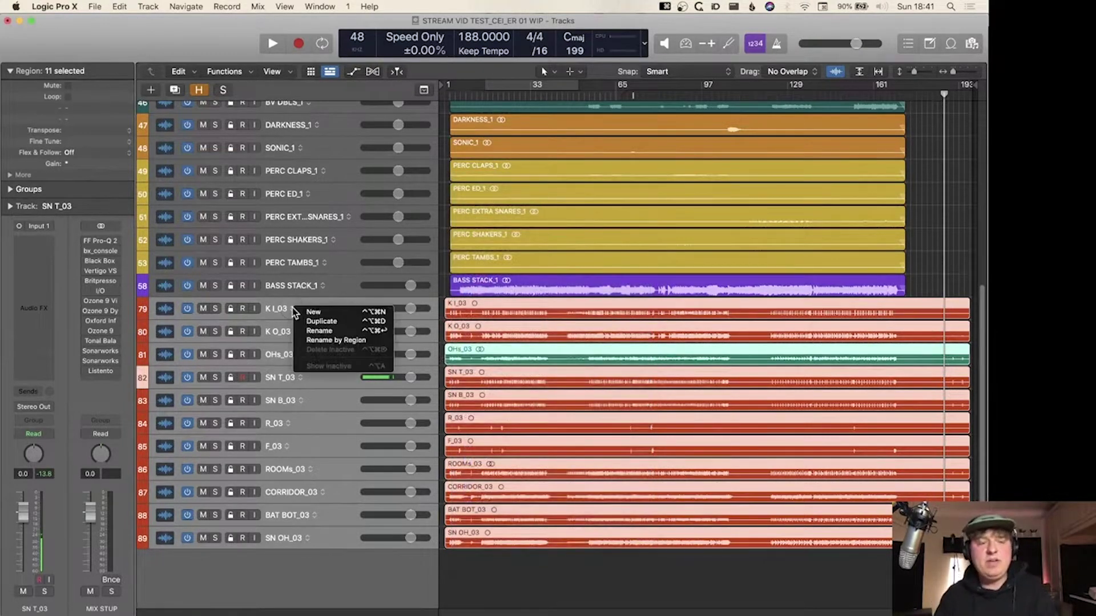
left_click(314, 321)
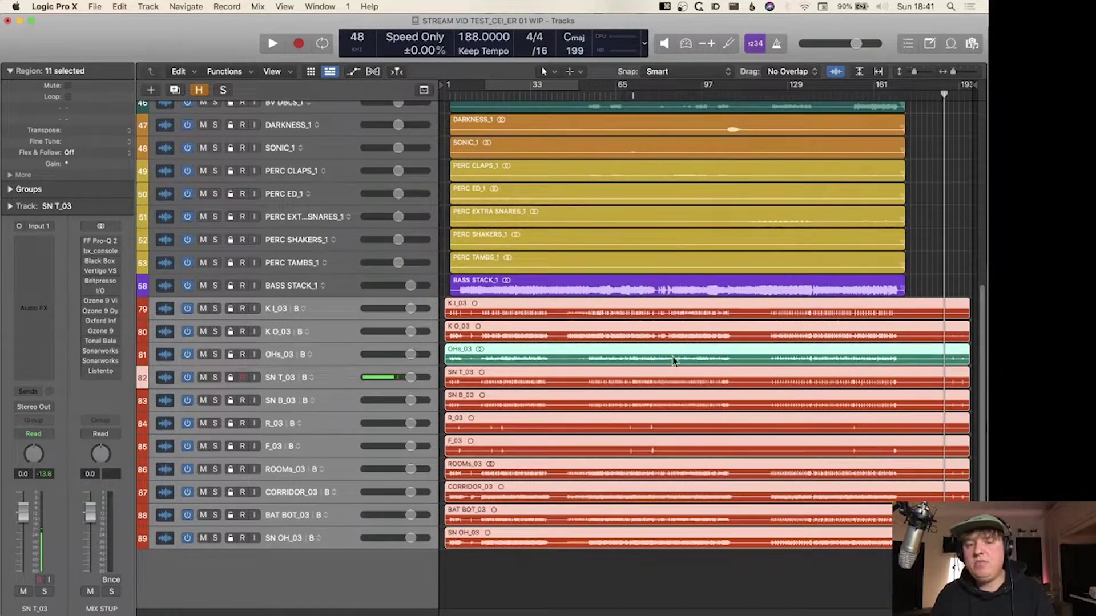
- Undo the alternatives and earlier snare alignment edits, back to the unprocessed OHs_03 track between F_03 and ROOMs_03
key("super+z")
key("super+z")
key("super+z")
key("super+z")
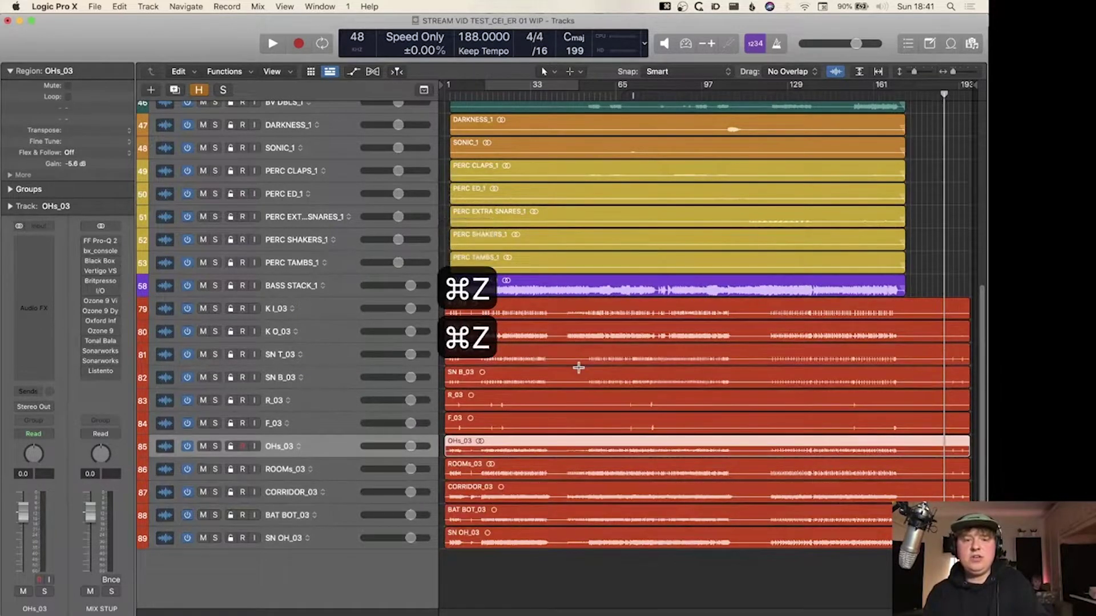
key("super+z")
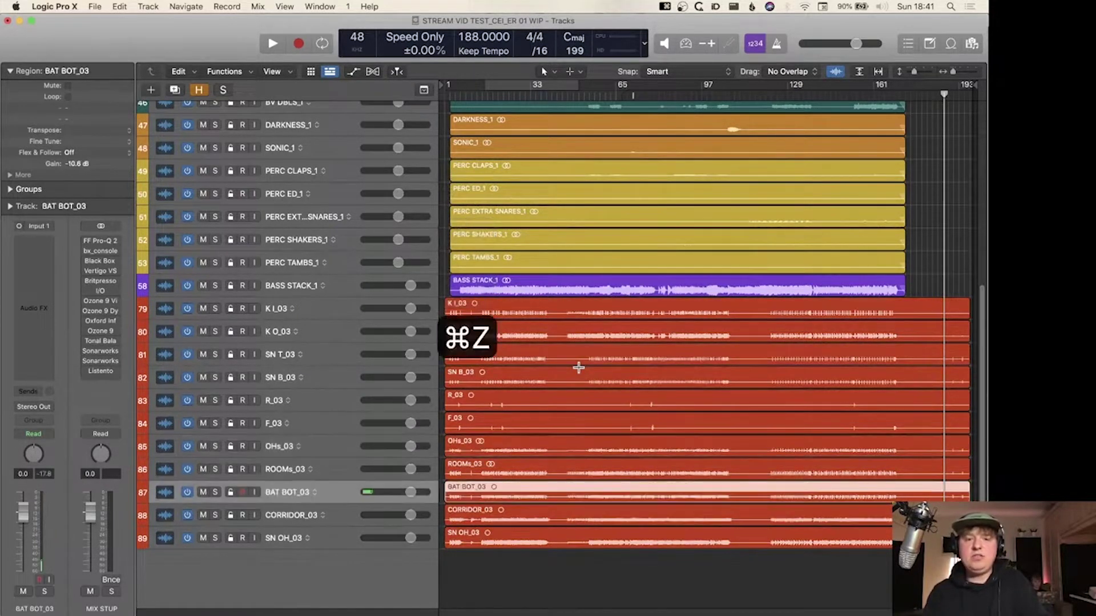
key("super+z")
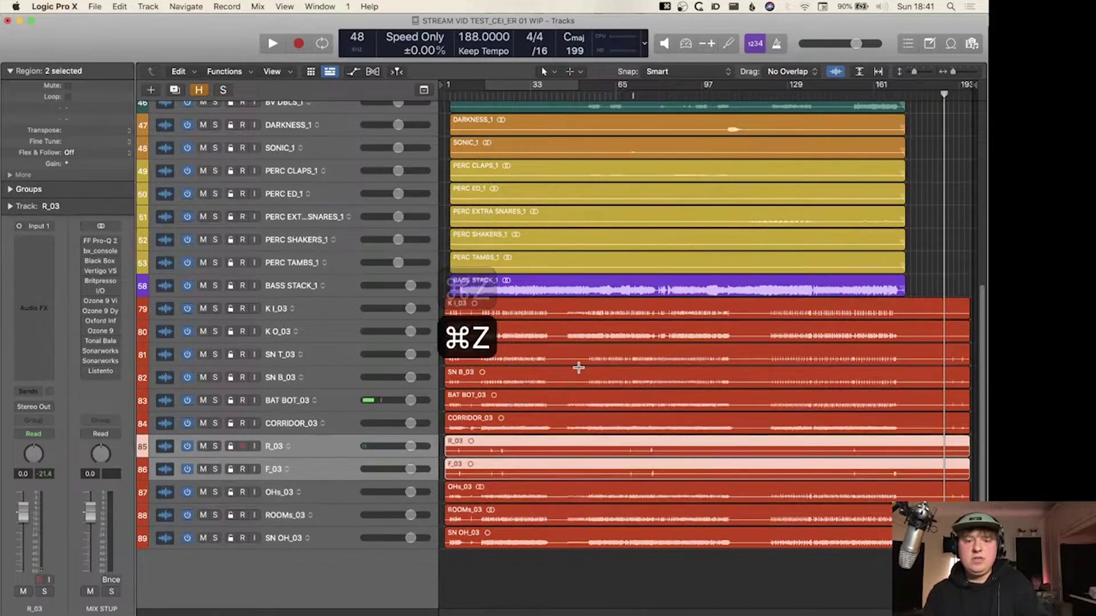
key("super+shift+z")
key("super+shift+z")
key("super+shift+z")
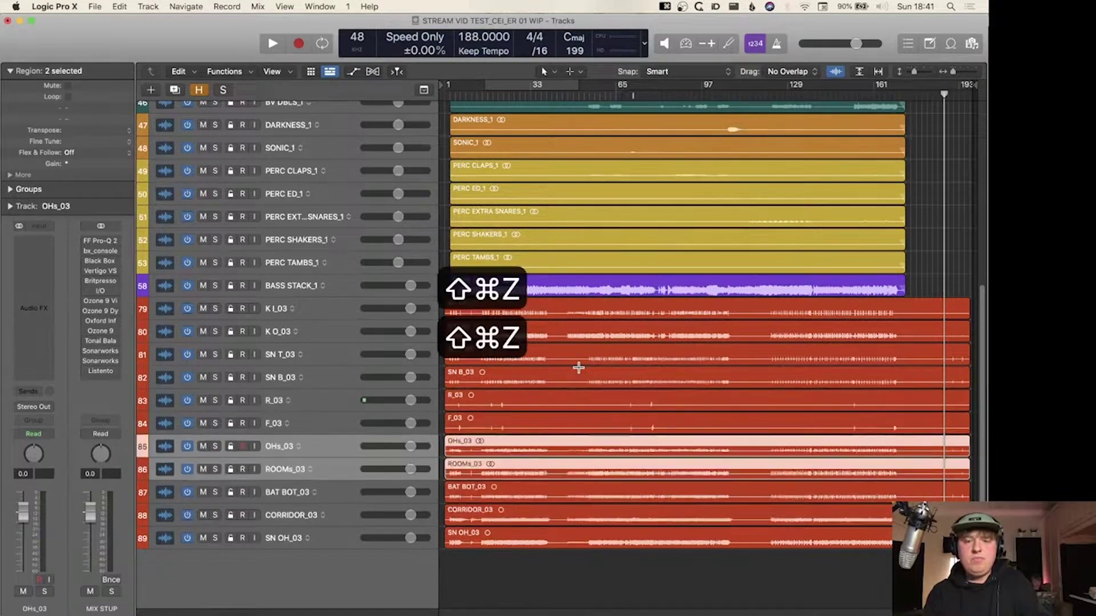
key("super+z")
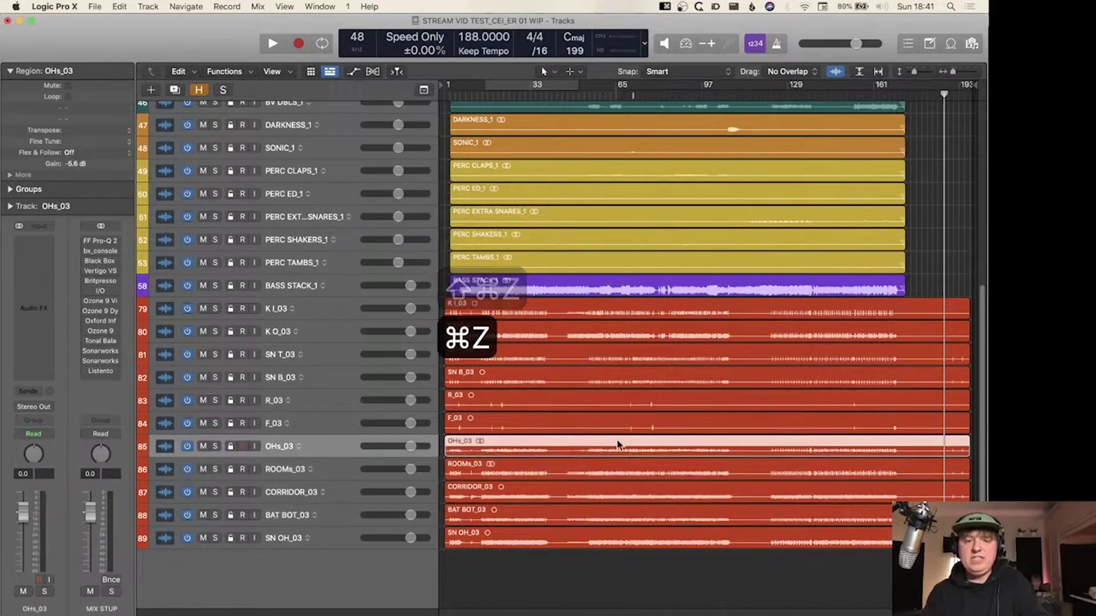
- Duplicate the current alternative on all eleven drum tracks, and show the inactive alternatives briefly before hiding them again
left_click_drag(654, 575, 623, 326)
left_click(323, 315, "shift")
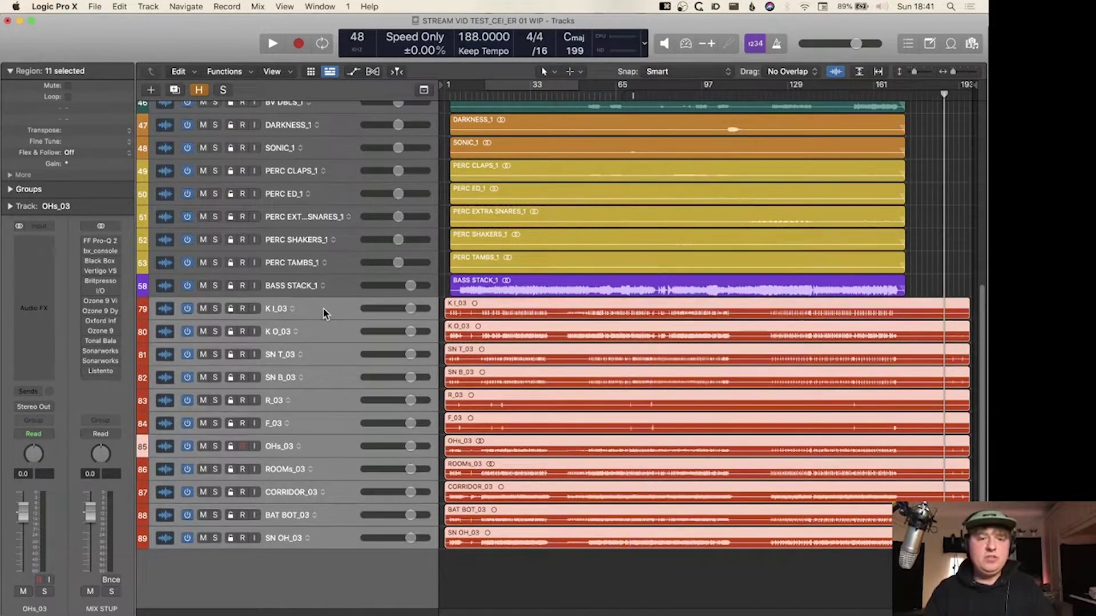
left_click(290, 309)
left_click(292, 318)
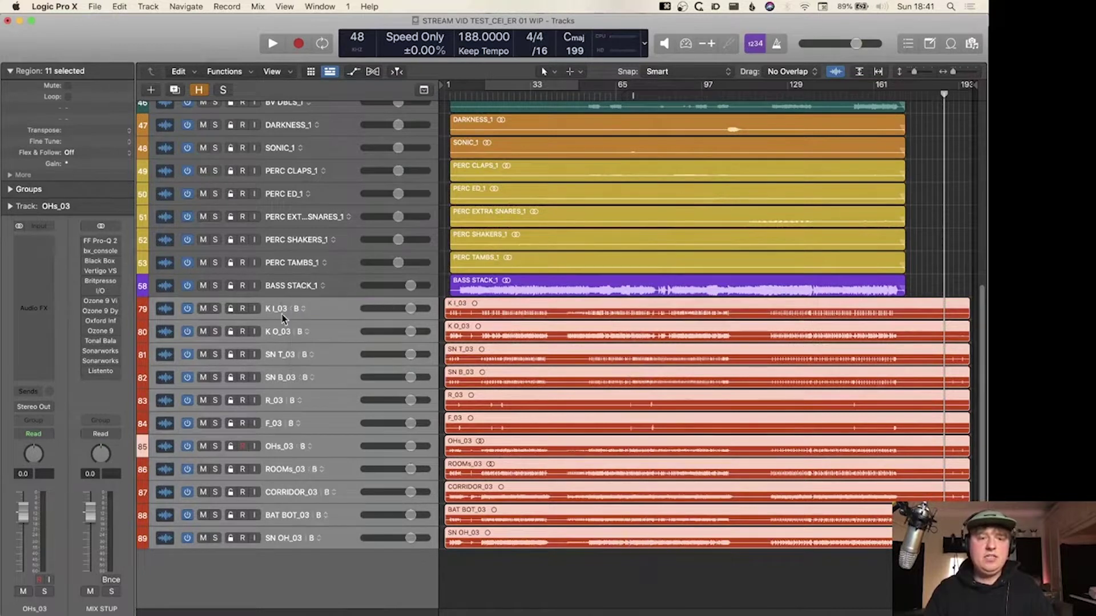
key("ctrl+alt+a")
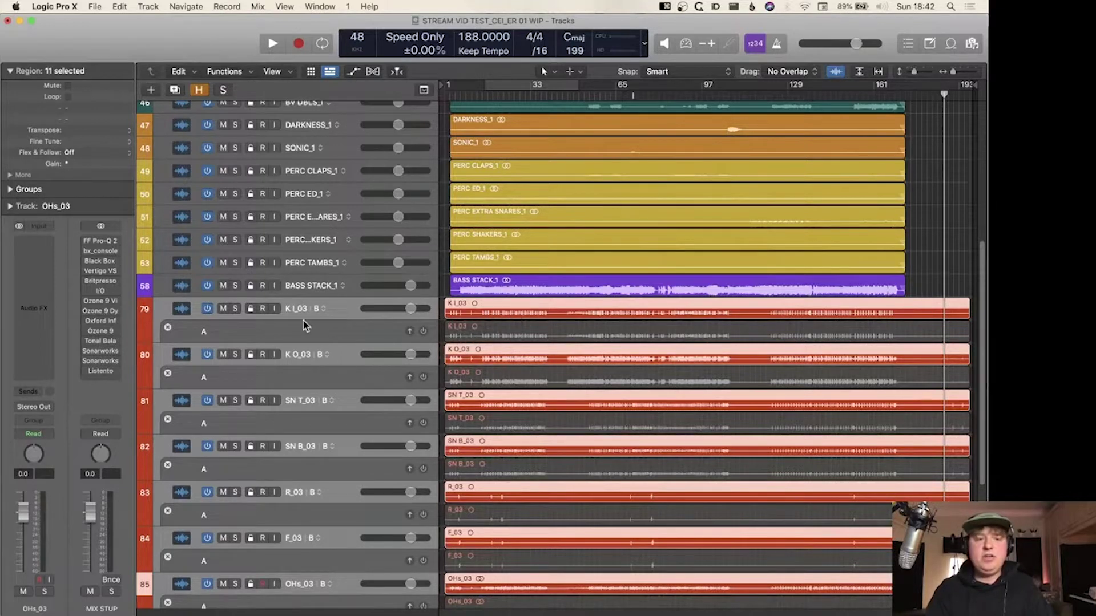
key("ctrl+alt+a")
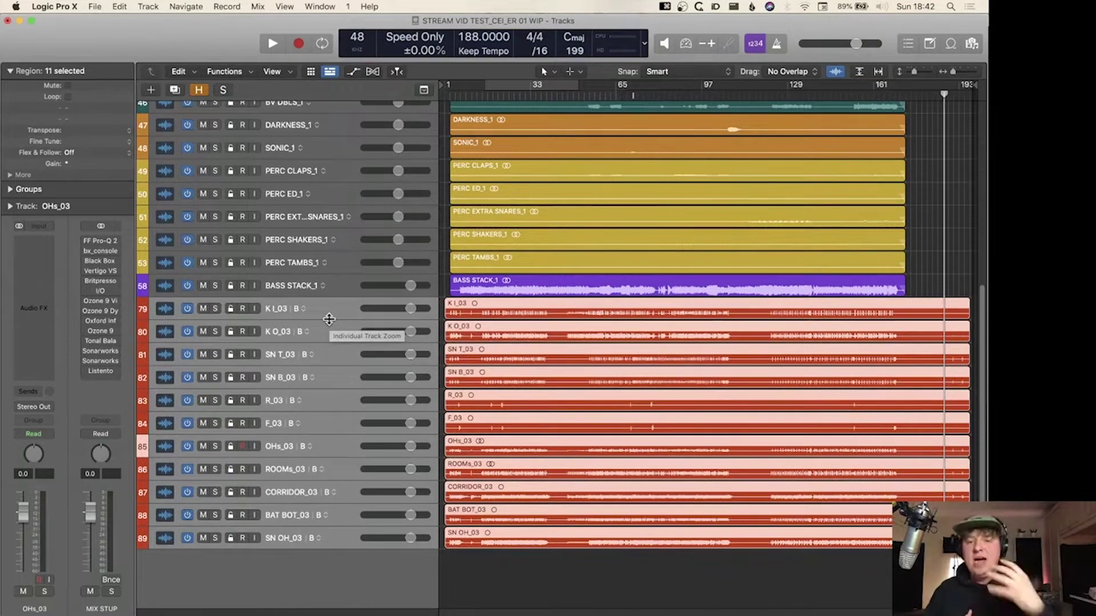
- Examine the isolated snare hit at the playhead near bar 187 in fine detail across the drum tracks
key("super+Right")
key("super+Right")
key("super+Right")
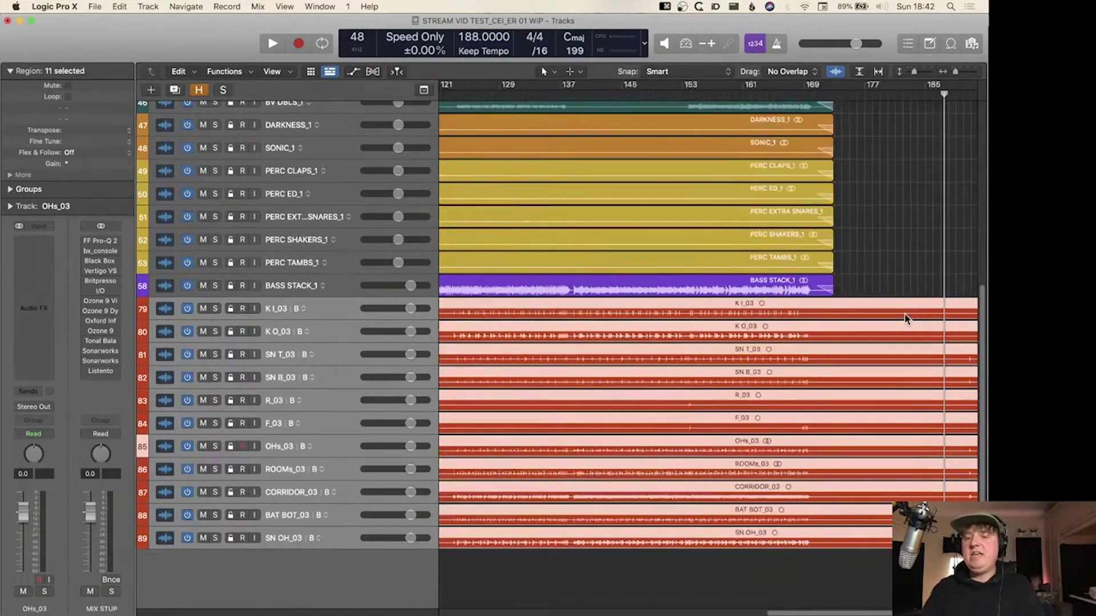
scroll(907, 320, "right", 2)
key("super+Right")
key("super+Right")
key("super+Right")
scroll(907, 320, "right", 4)
scroll(905, 318, "right", 1)
key("super+Down")
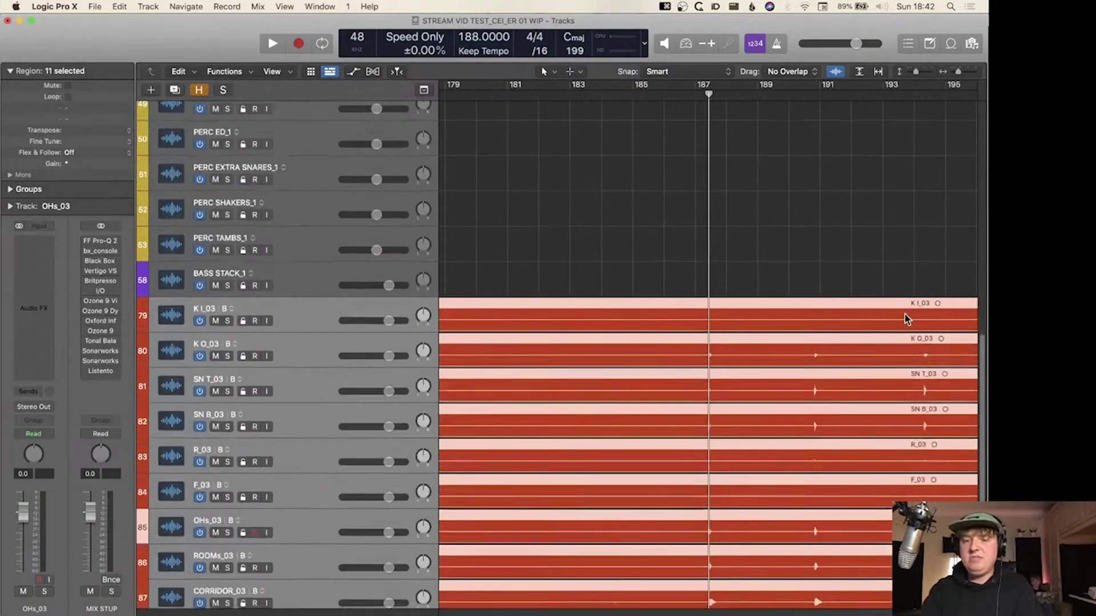
key("super+Right")
key("super+Right")
key("super+Right")
key("super+Right")
key("super+Right")
key("super+Right")
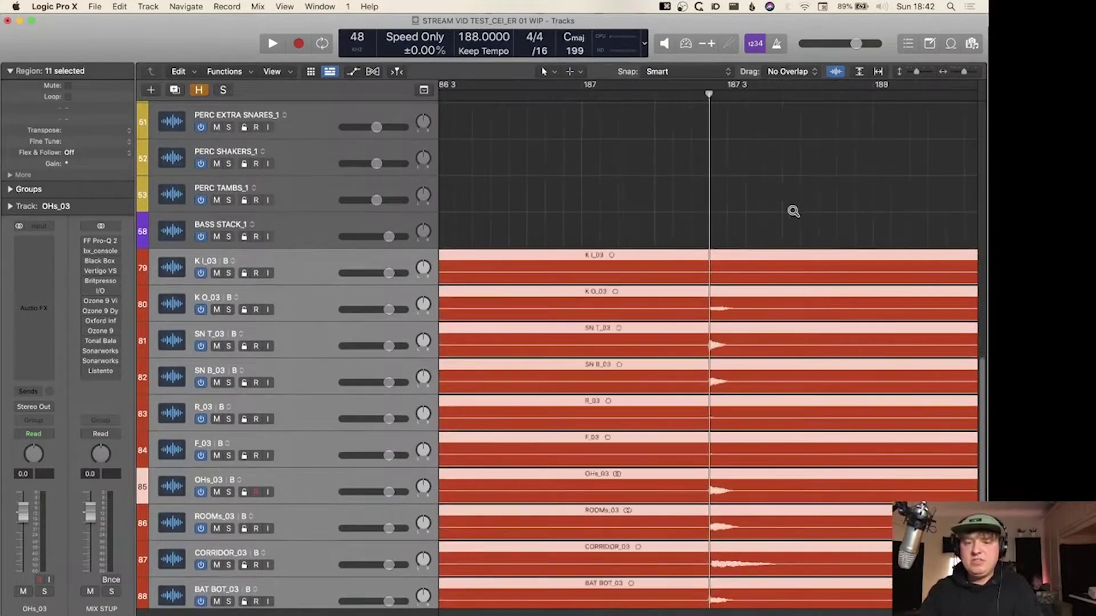
key("super+Down")
key("super+Down")
key("super+Down")
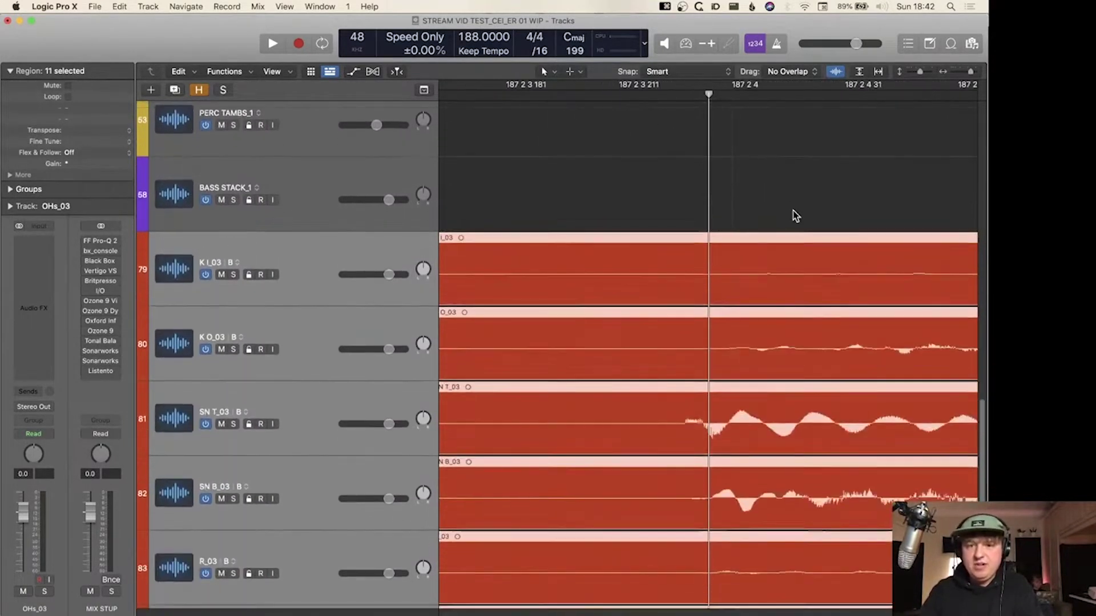
key("super+Right")
key("super+Right")
key("super+Right")
key("super+Down")
scroll(795, 215, "down", 3)
scroll(790, 215, "left", 2)
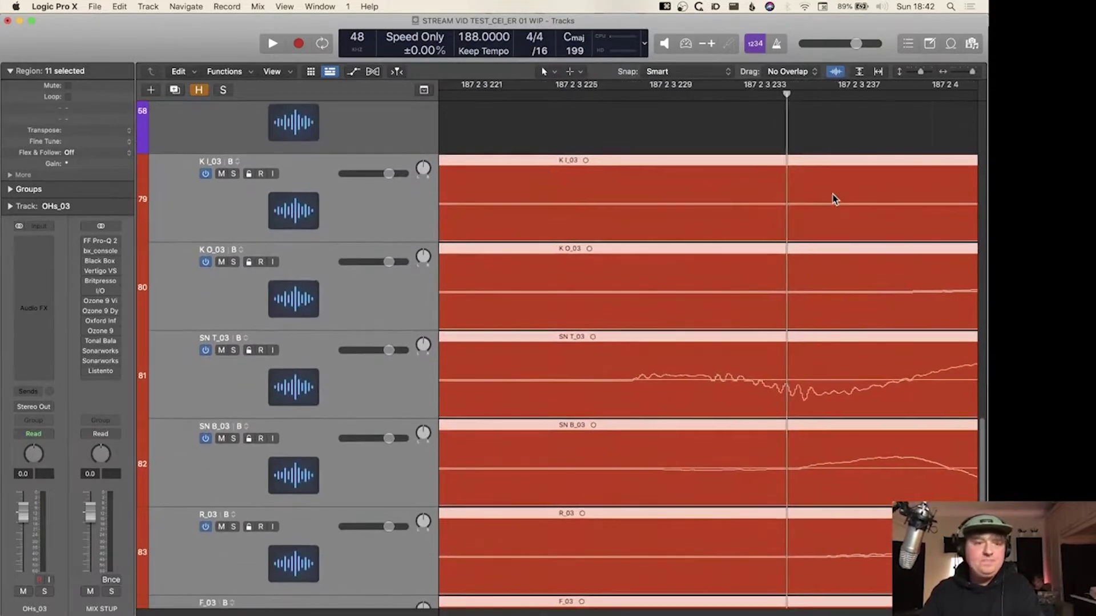
- Move the OHs_03 track up to directly below the SN T_03 track
left_click(372, 369)
scroll(662, 372, "down", 10)
key("super+Left")
key("super+Left")
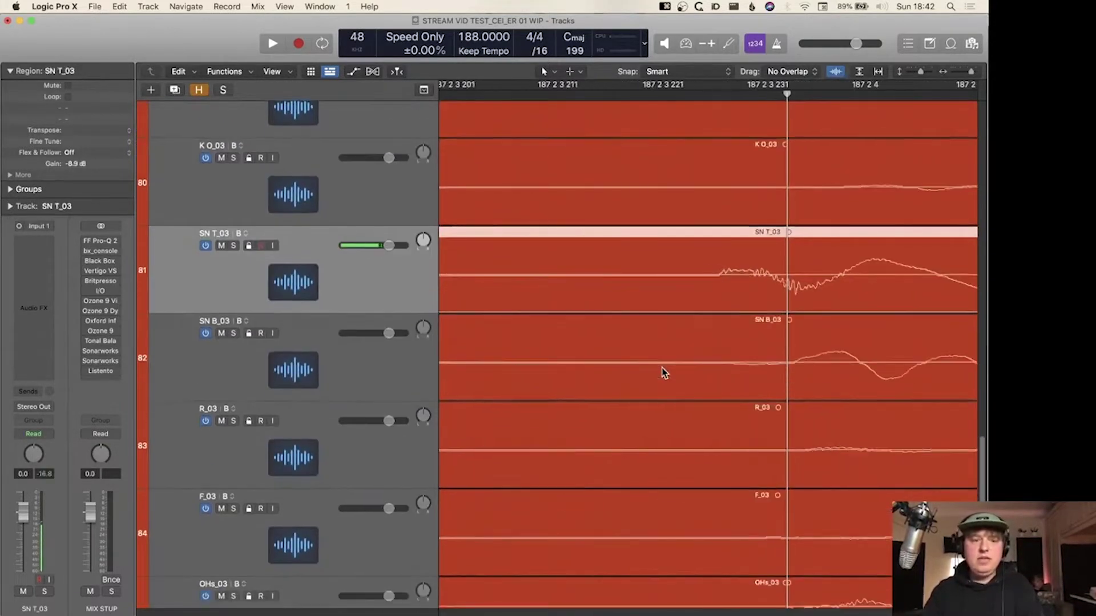
left_click(359, 373)
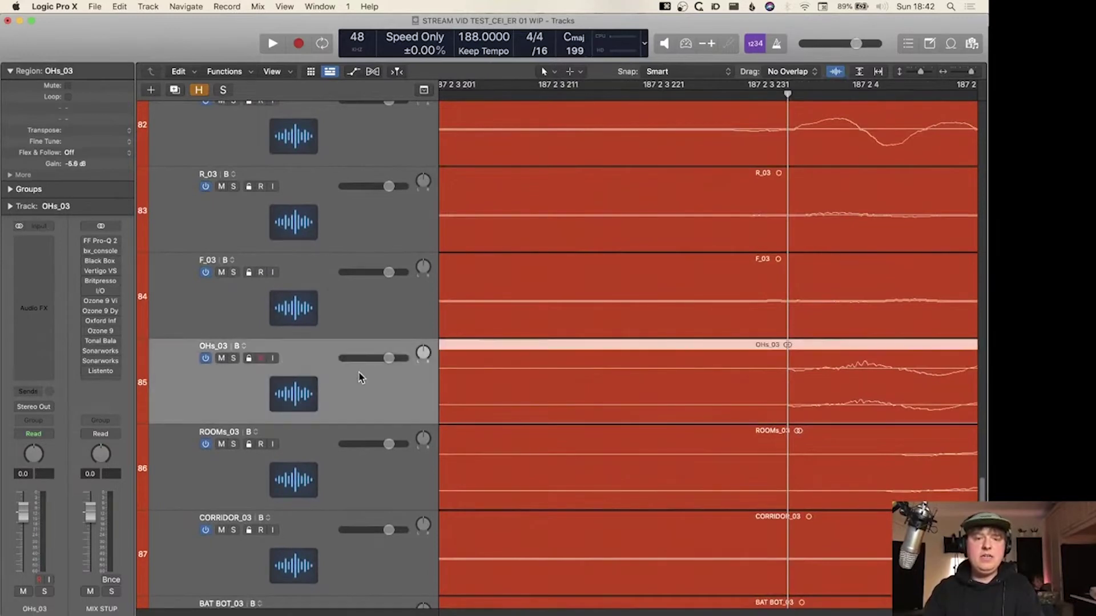
scroll(363, 374, "up", 5)
left_click_drag(302, 522, 293, 246)
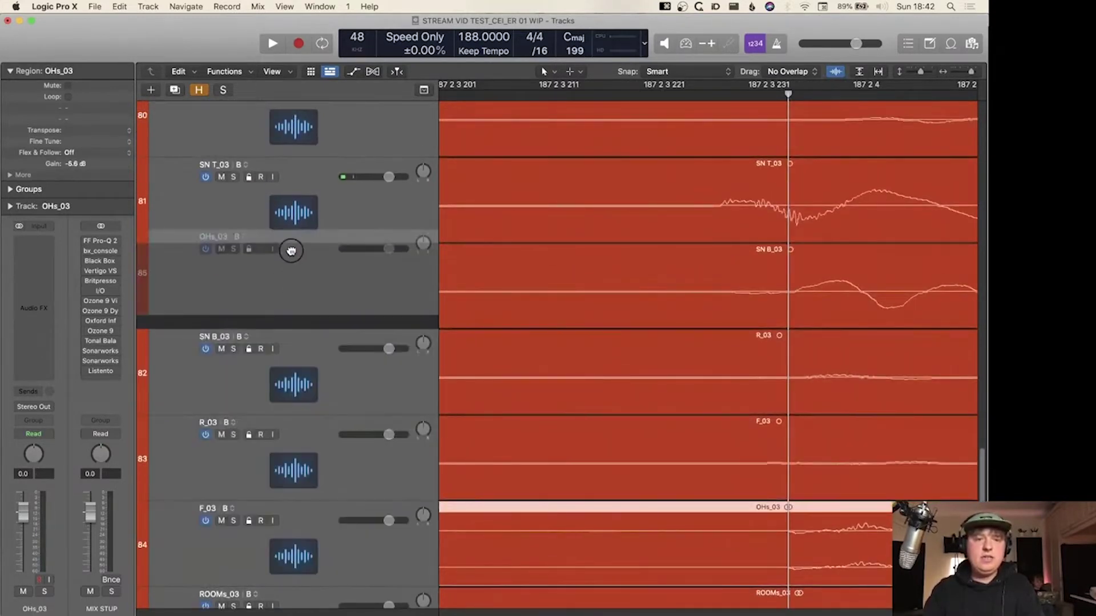
- Invert the polarity of the OHs_03 region by applying Gain from set B in Selection-Based Processing
key("alt+shift+p")
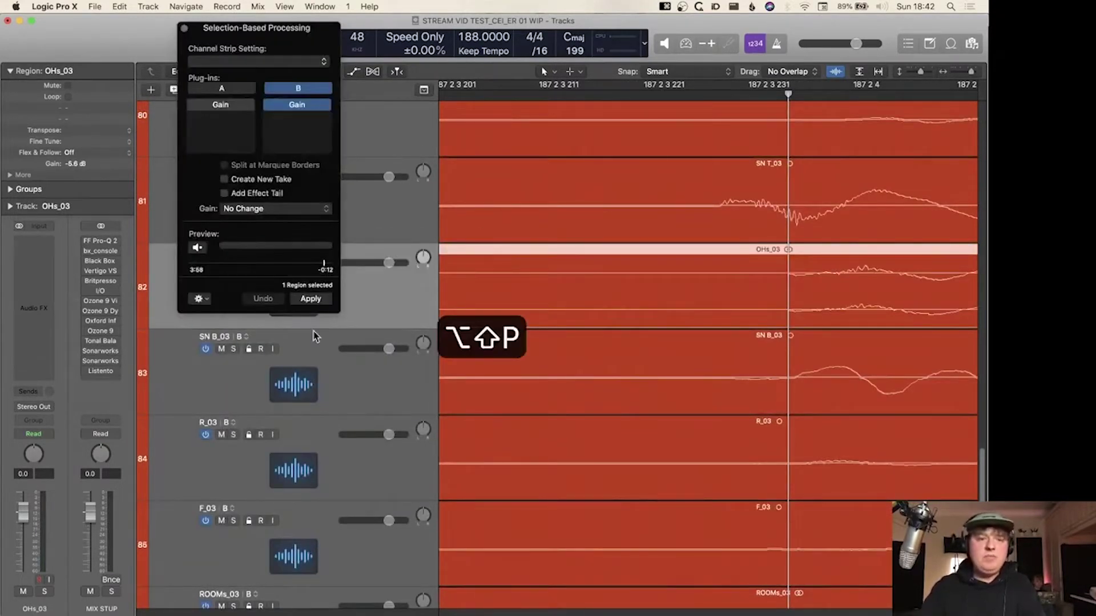
left_click(311, 299)
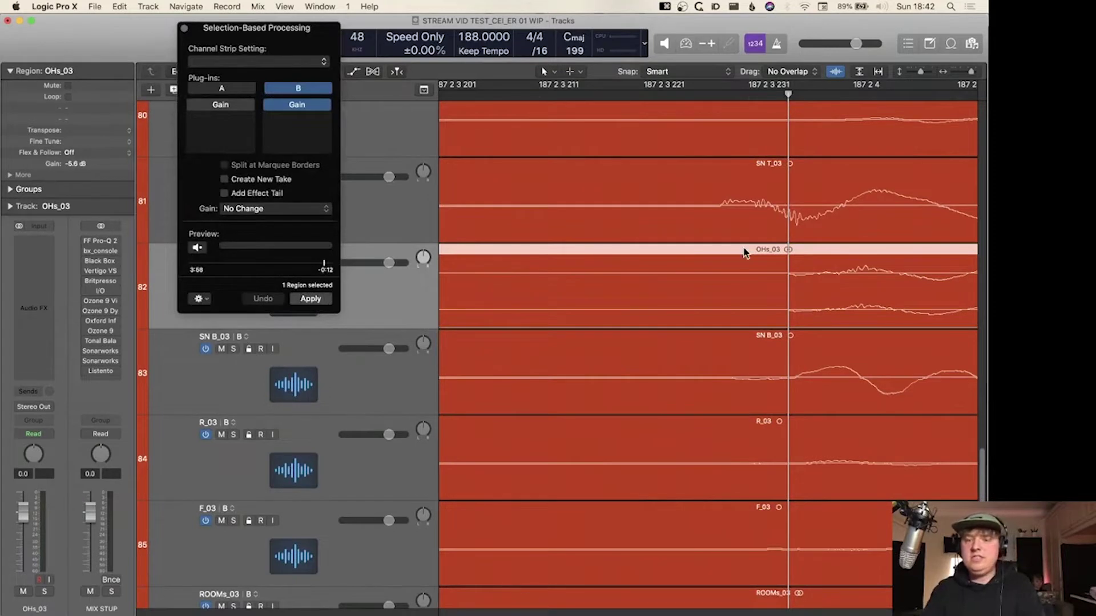
key("Return")
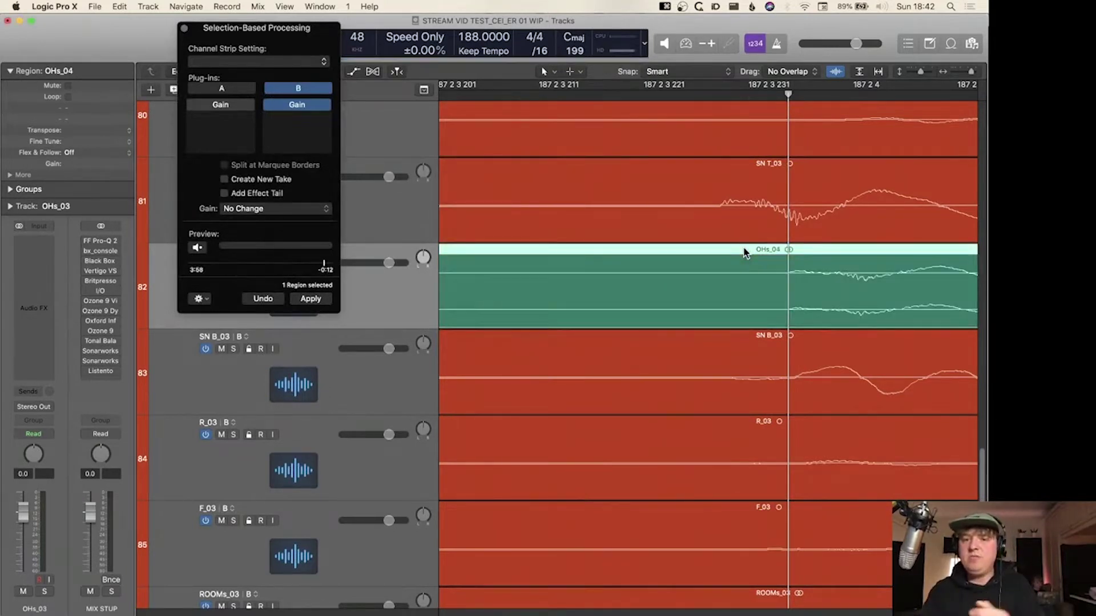
- Set the nudge value to ticks and move the SN T_03 region forward until its snare onset nears the playhead
left_click(760, 213)
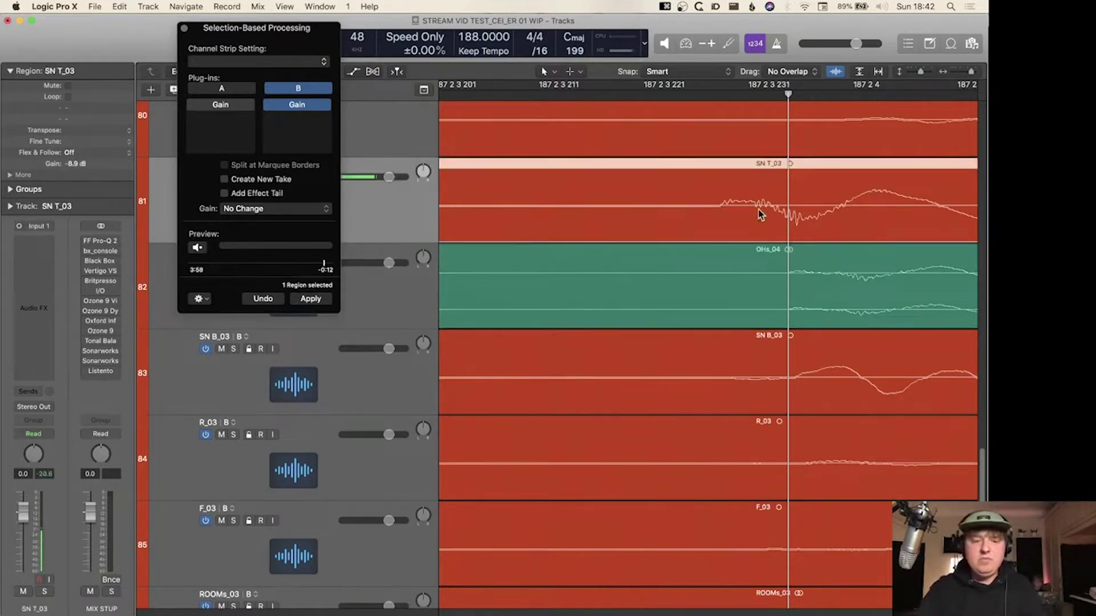
key("ctrl+alt+t")
key("alt+Right")
key("alt+Right")
key("alt+Right")
key("alt+Right")
key("alt+Right")
key("alt+Right")
key("alt+Right")
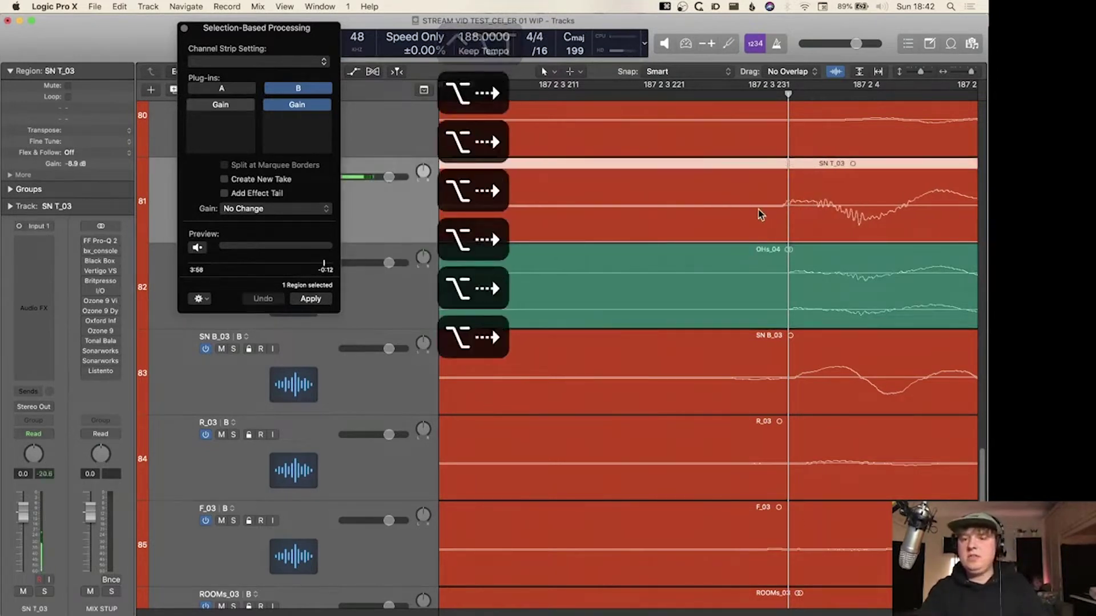
- Change the nudge value to samples and shift the SN T_03 region two samples forward
scroll(880, 216, "up", 5)
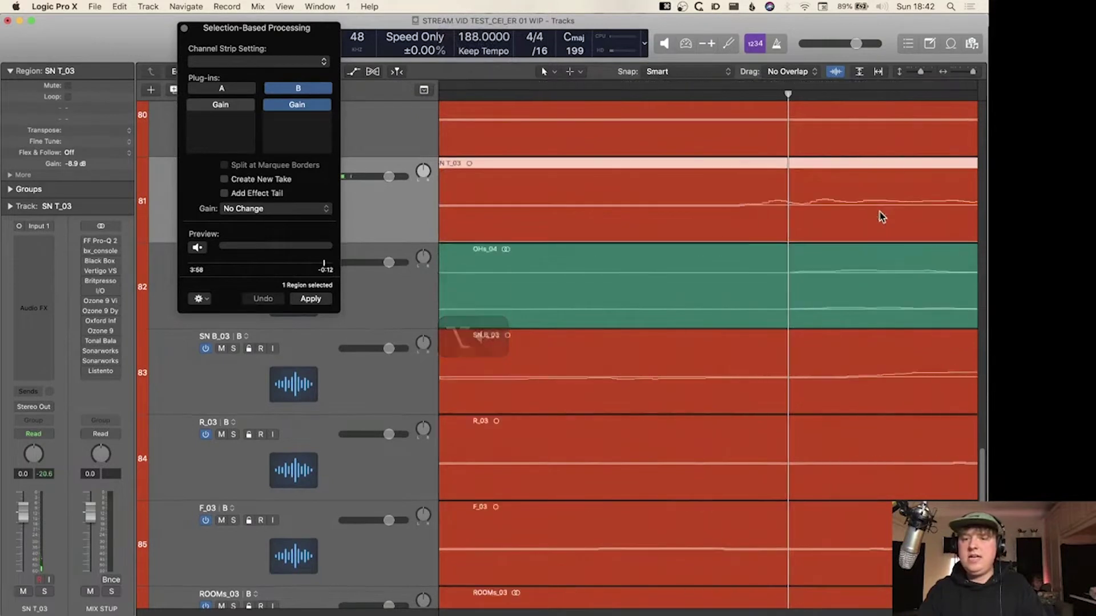
key("ctrl+alt+s")
key("alt+Right")
key("alt+Right")
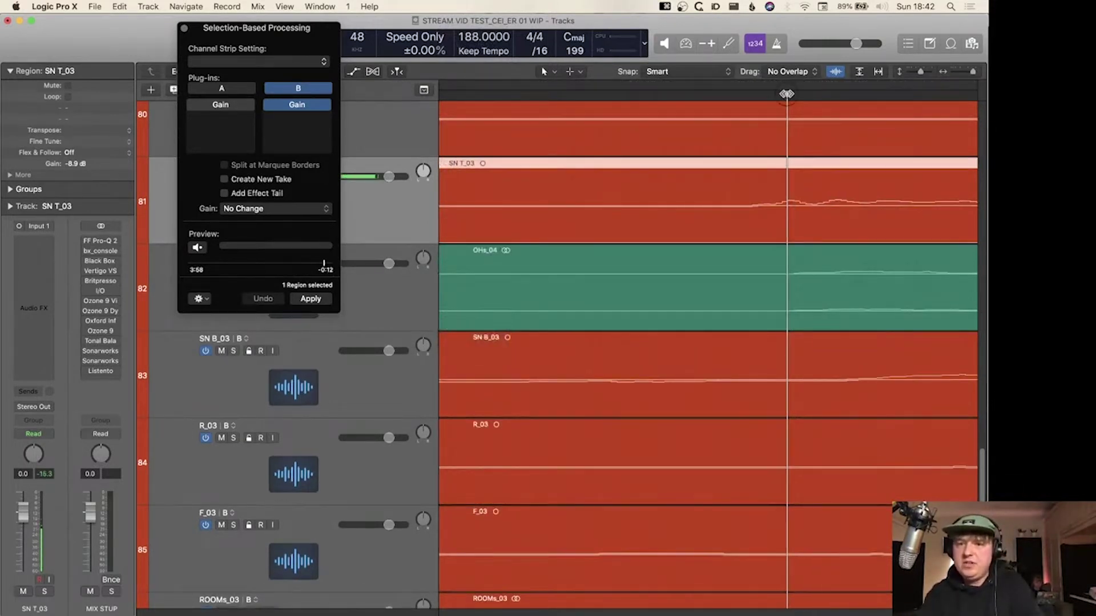
- Refine the playhead position so it sits exactly on the first snare onset in the inverted overheads waveform
left_click_drag(787, 96, 793, 98)
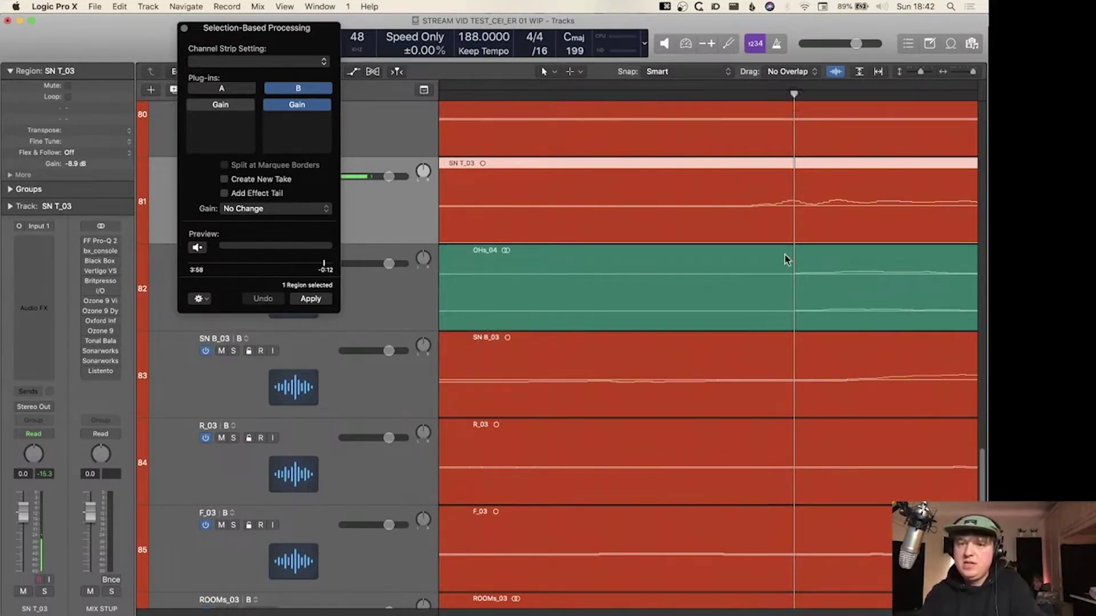
key("super+Down")
key("super+Down")
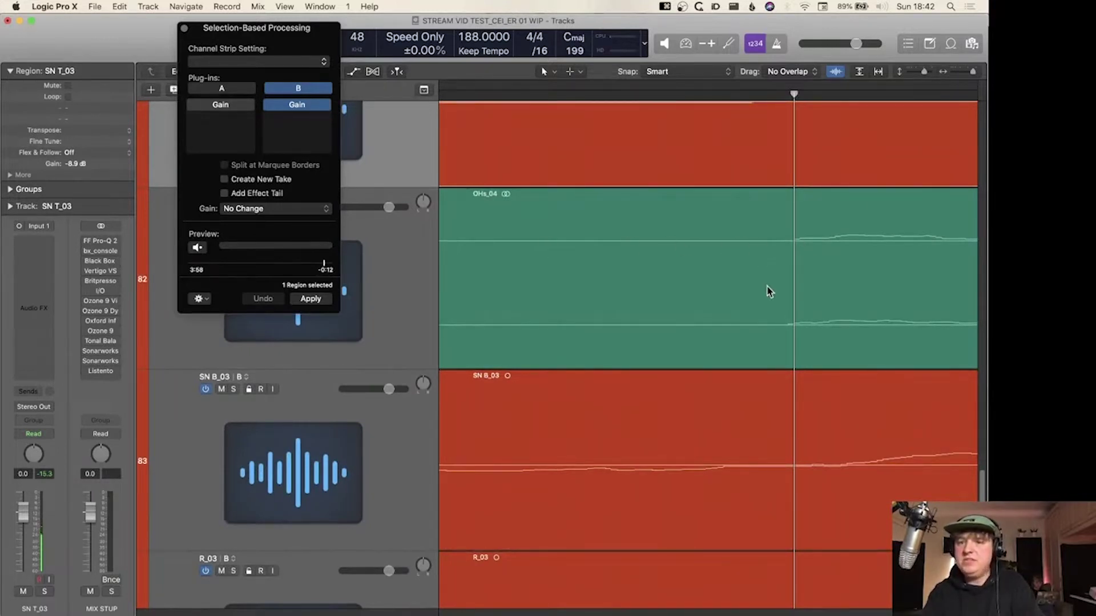
scroll(835, 226, "up", 3)
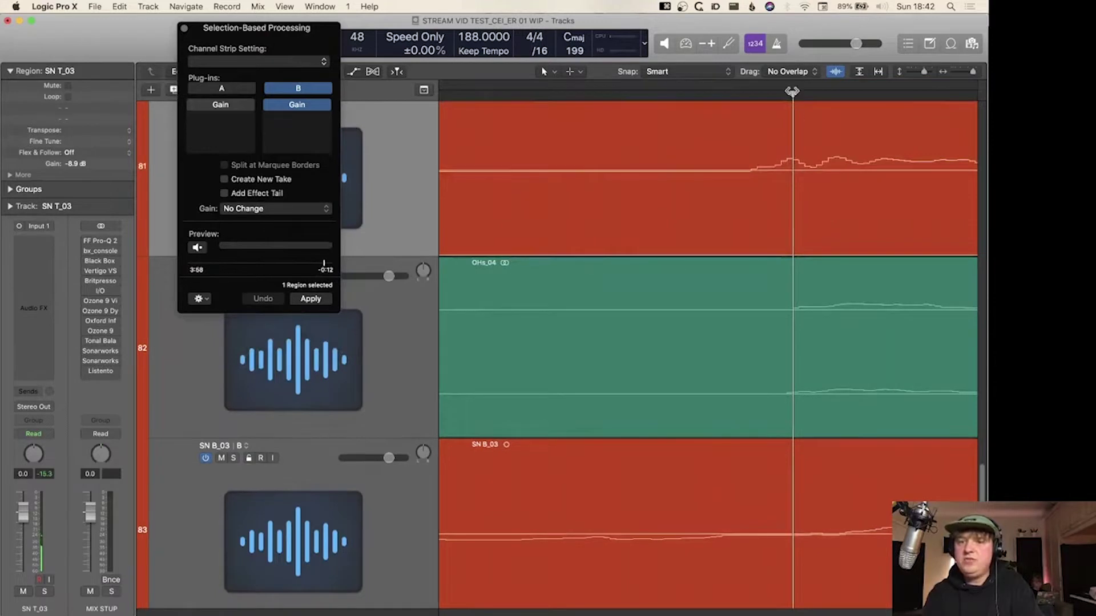
left_click_drag(792, 91, 790, 97)
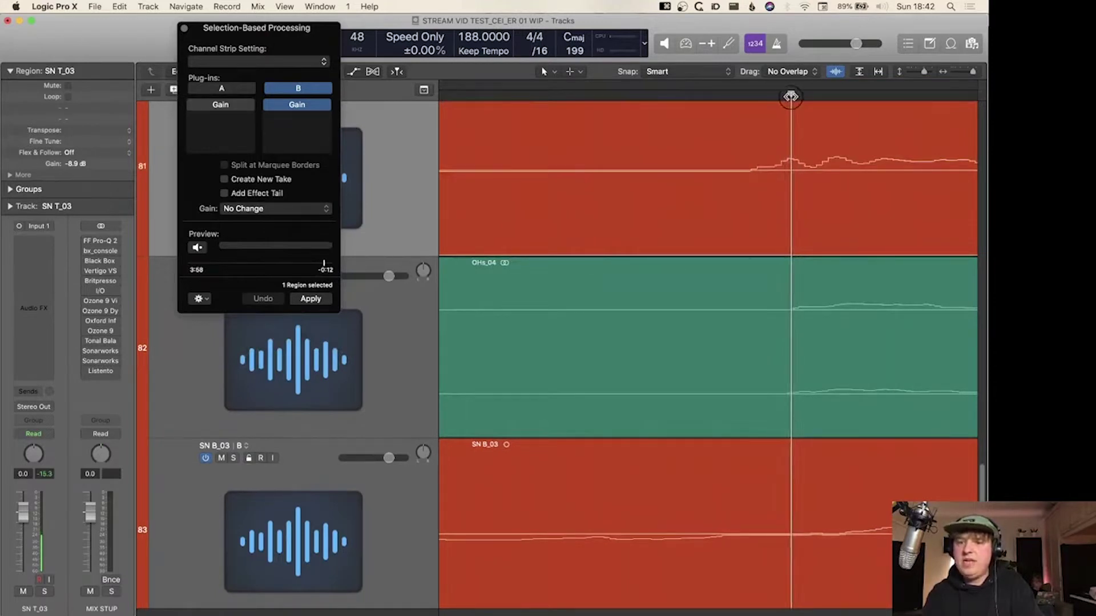
- Nudge SN T_03 forward in one-sample increments until its onset meets the playhead, and compare its waveform with the overheads
key("alt+Right")
key("alt+Right")
key("alt+Right")
key("alt+Right")
key("alt+Right")
key("alt+Right")
key("alt+Right")
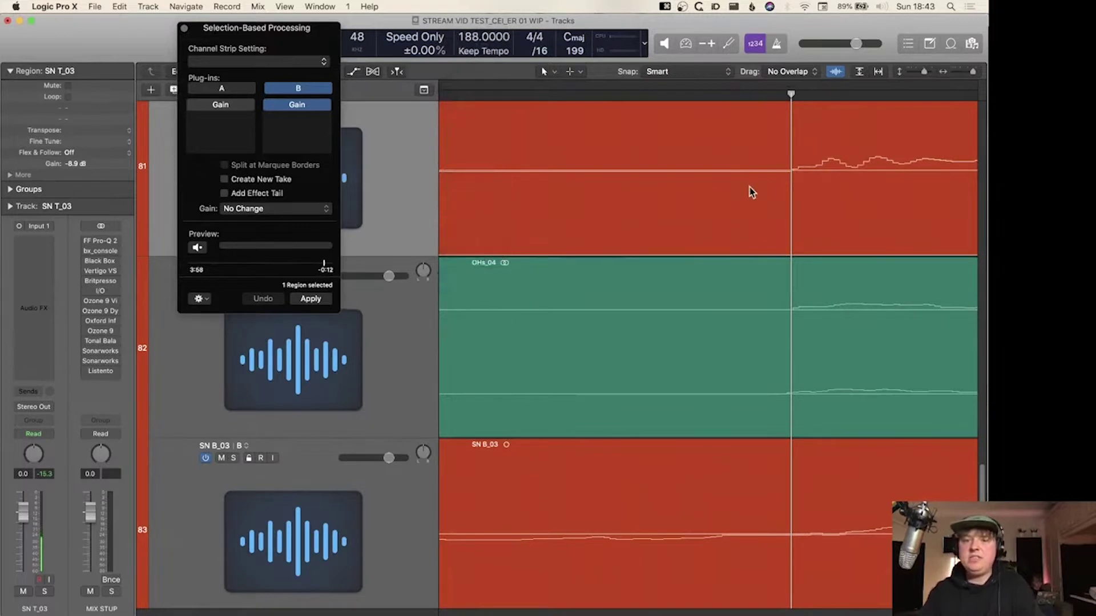
scroll(752, 193, "down", 3)
scroll(752, 192, "down", 5)
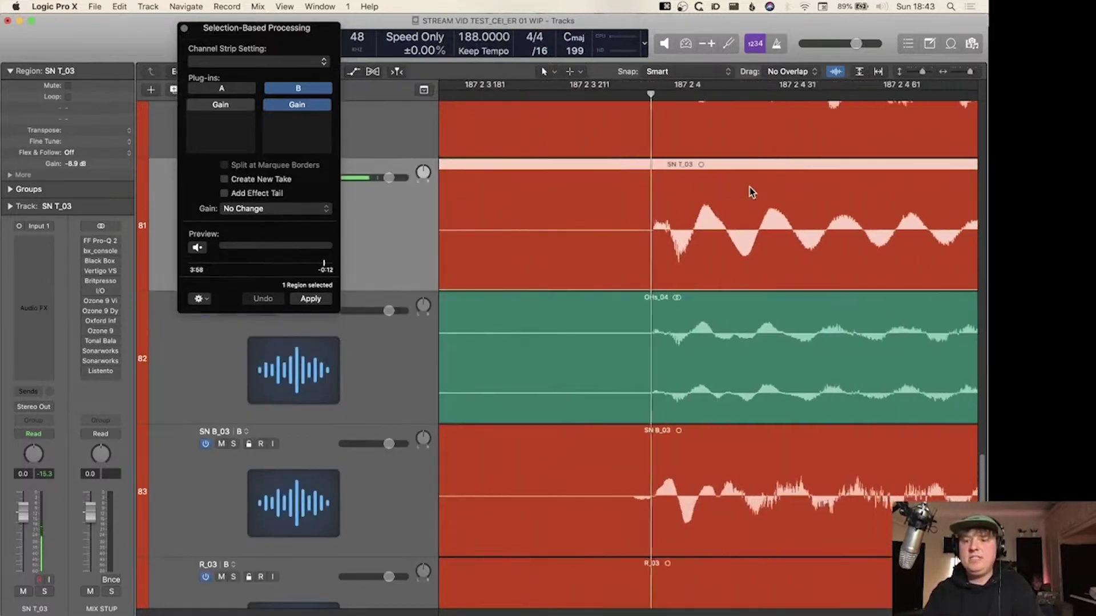
- Solo SN T_03 and OHs_03 together and set a short cycle range around the isolated snare hit near 187 3
scroll(752, 192, "down", 2)
key("alt+shift+p")
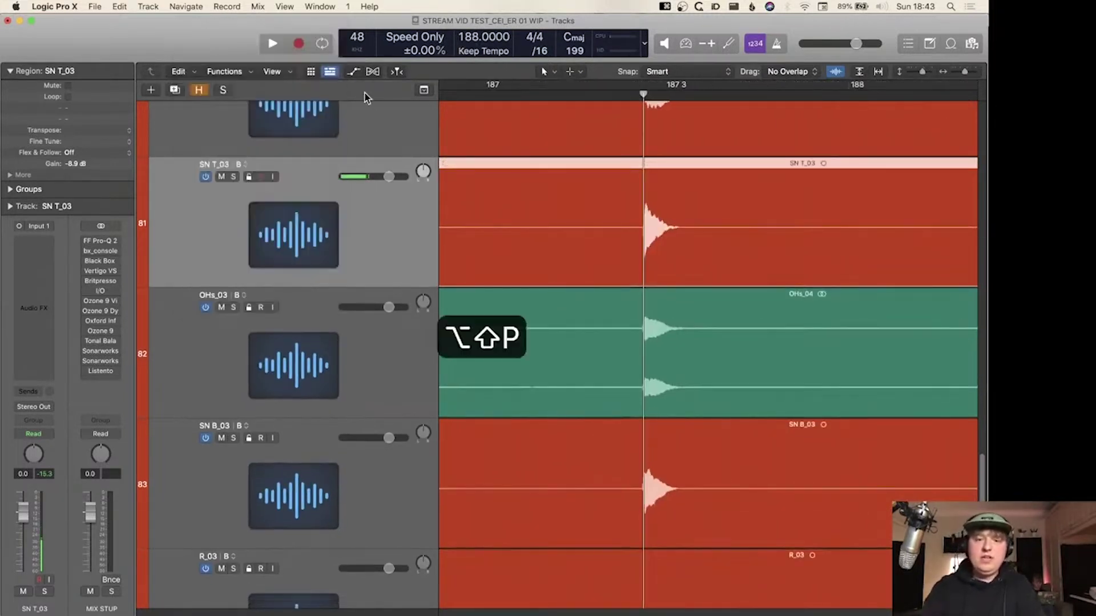
left_click(298, 349, "shift")
left_click(233, 177)
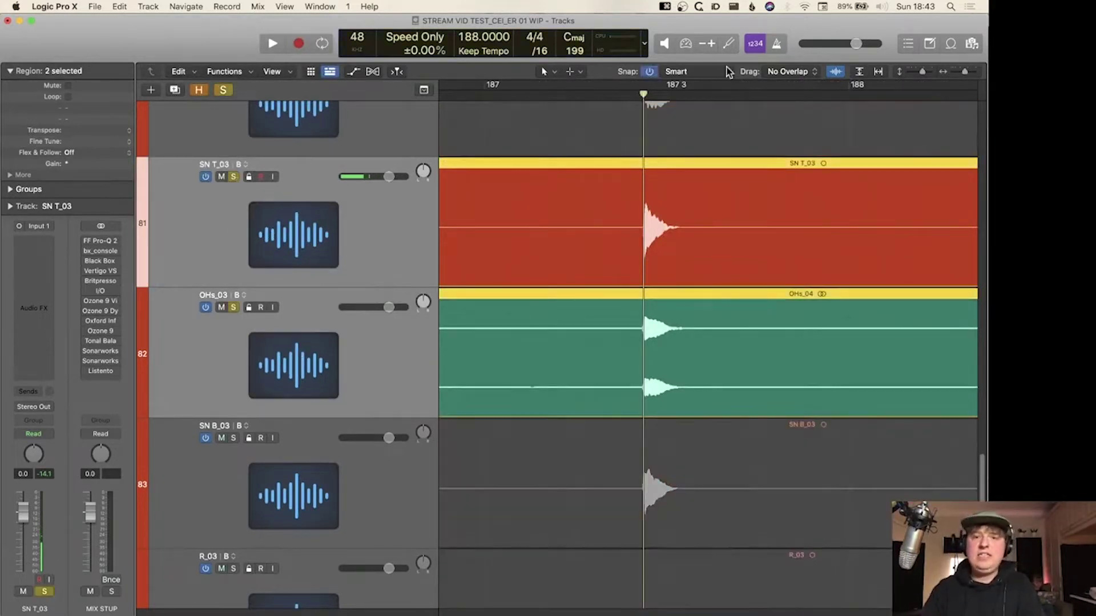
left_click_drag(570, 85, 889, 85)
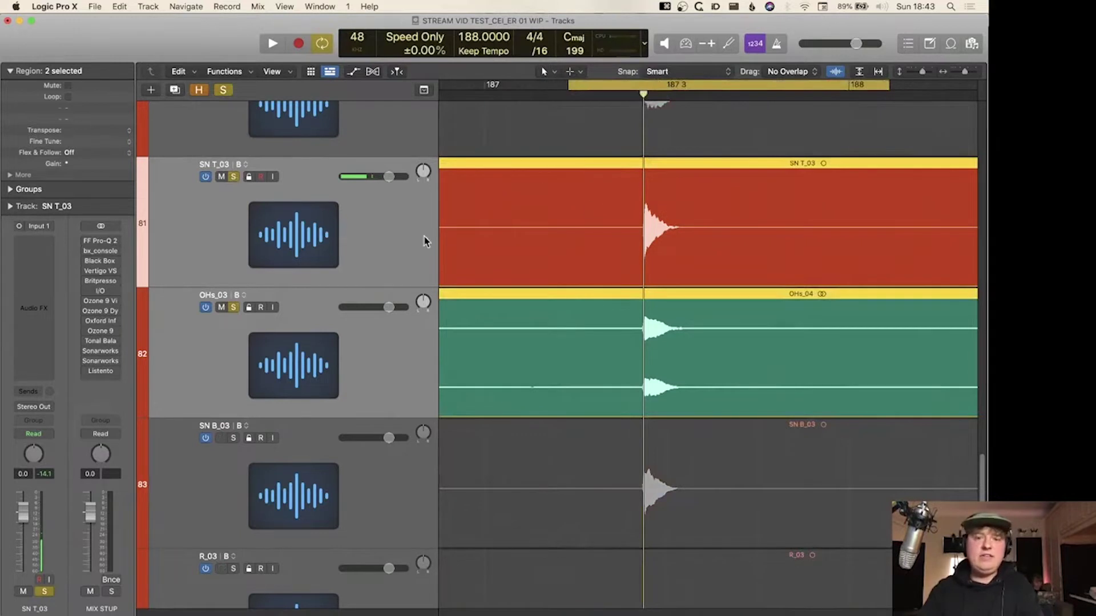
left_click_drag(593, 86, 757, 86)
- Switch SN T_03 and OHs_03 to their original alternative A and listen to the looped snare hit
left_click(240, 166)
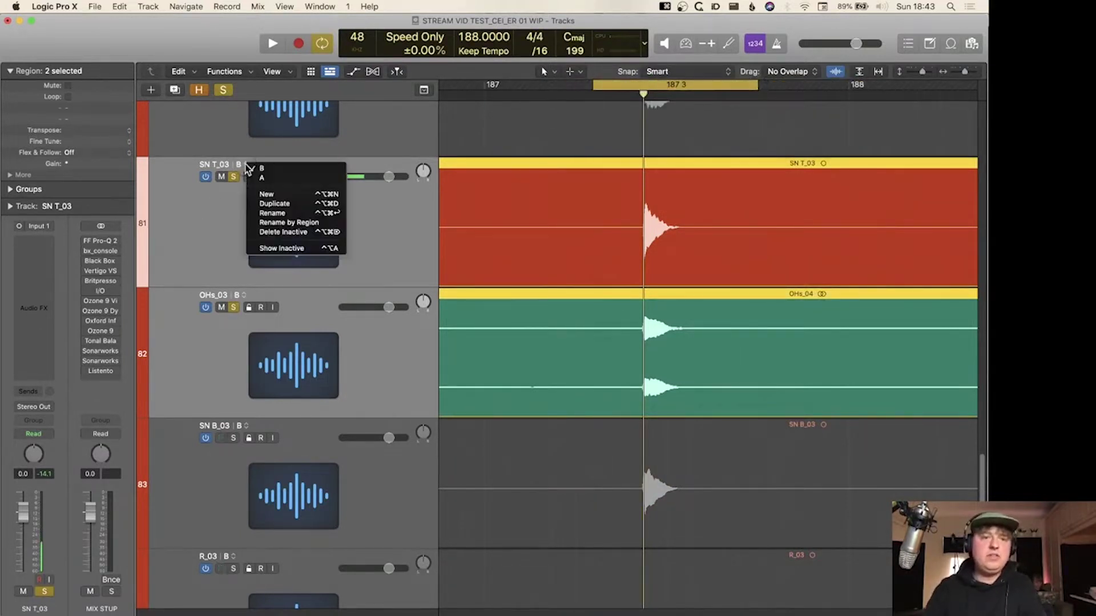
left_click(268, 181)
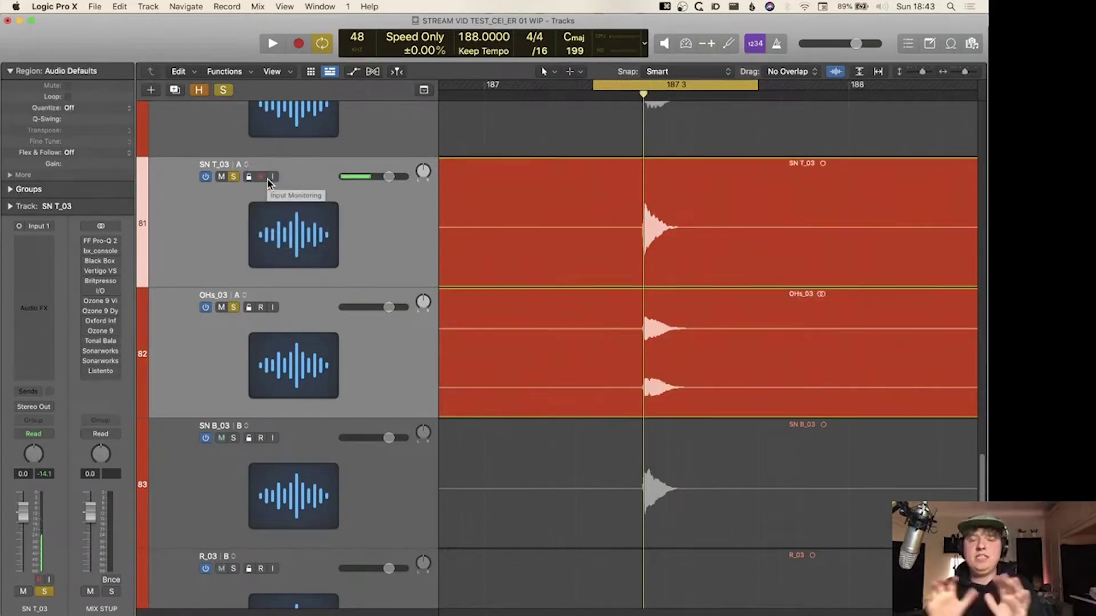
key("space")
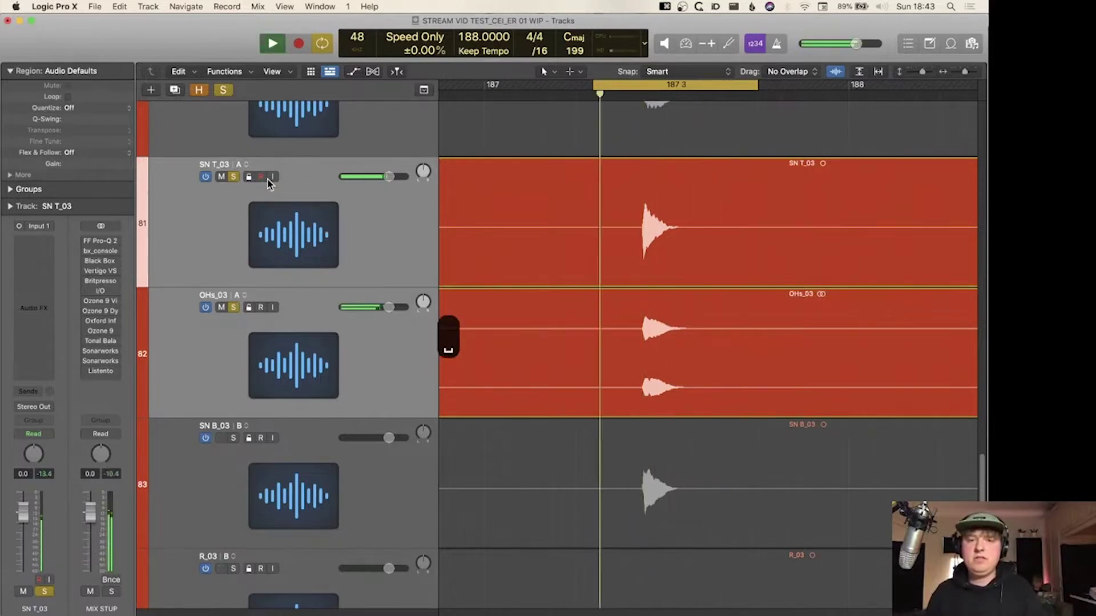
key("space")
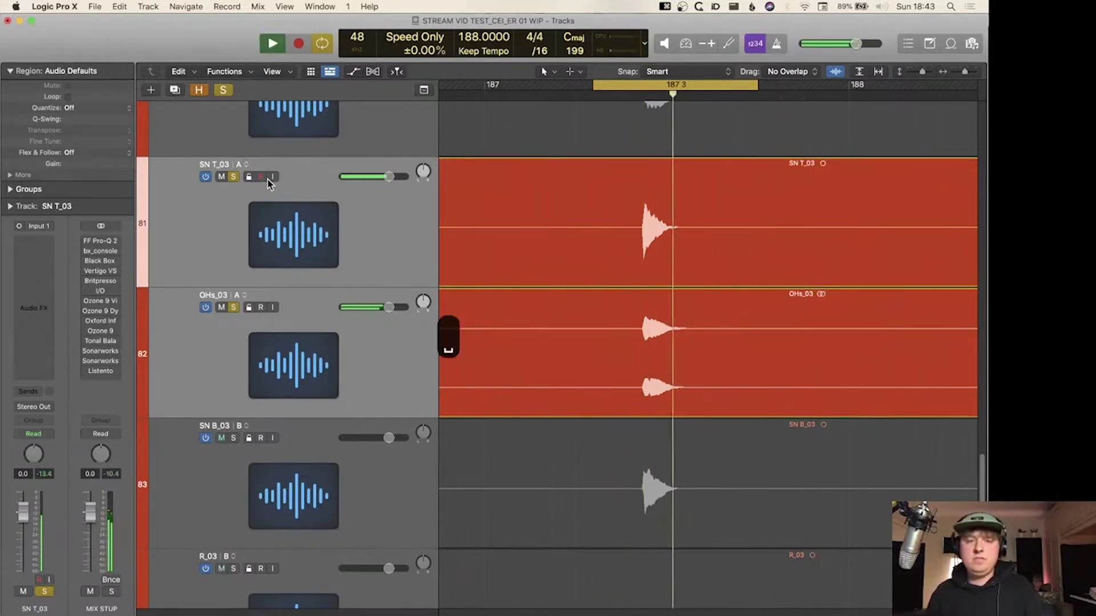
- Select both tracks, switch them back to the corrected alternative B, and play the same loop
left_click(240, 165)
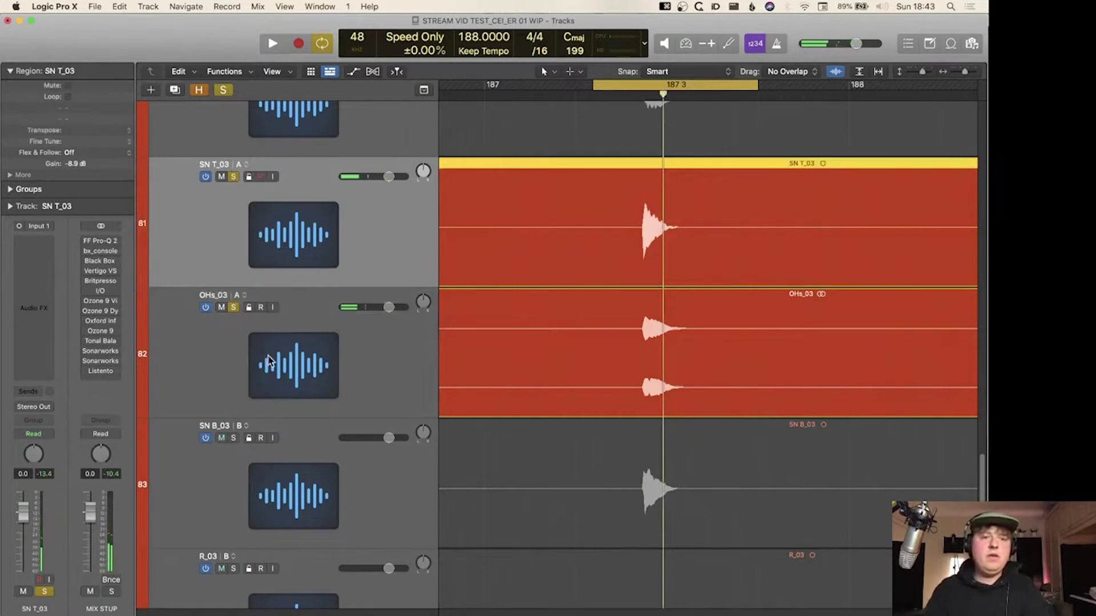
left_click(258, 340, "shift")
left_click(244, 295)
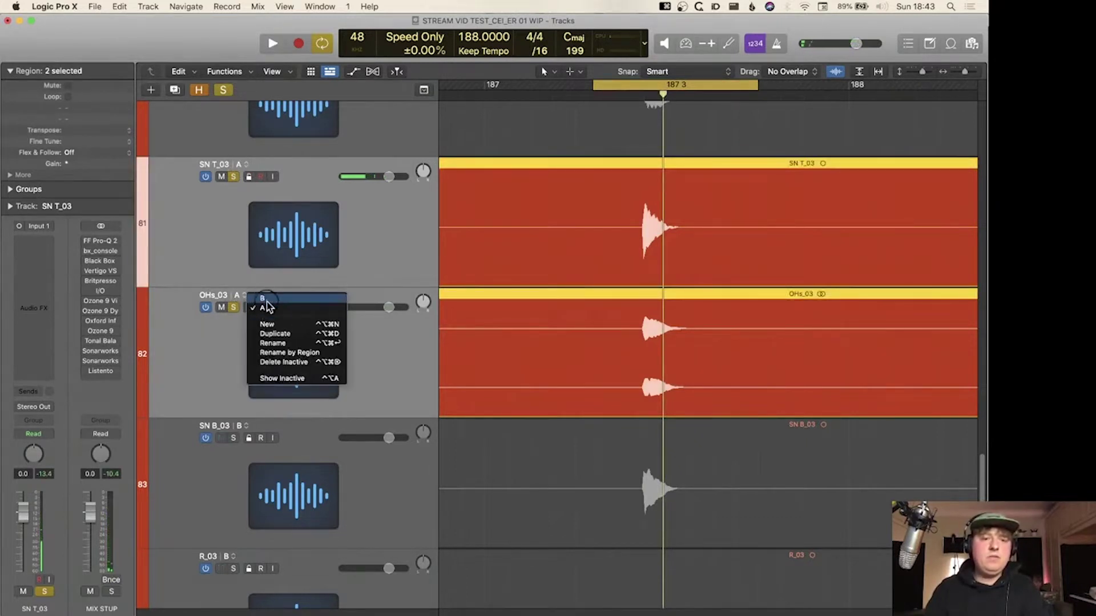
left_click(264, 298)
key("space")
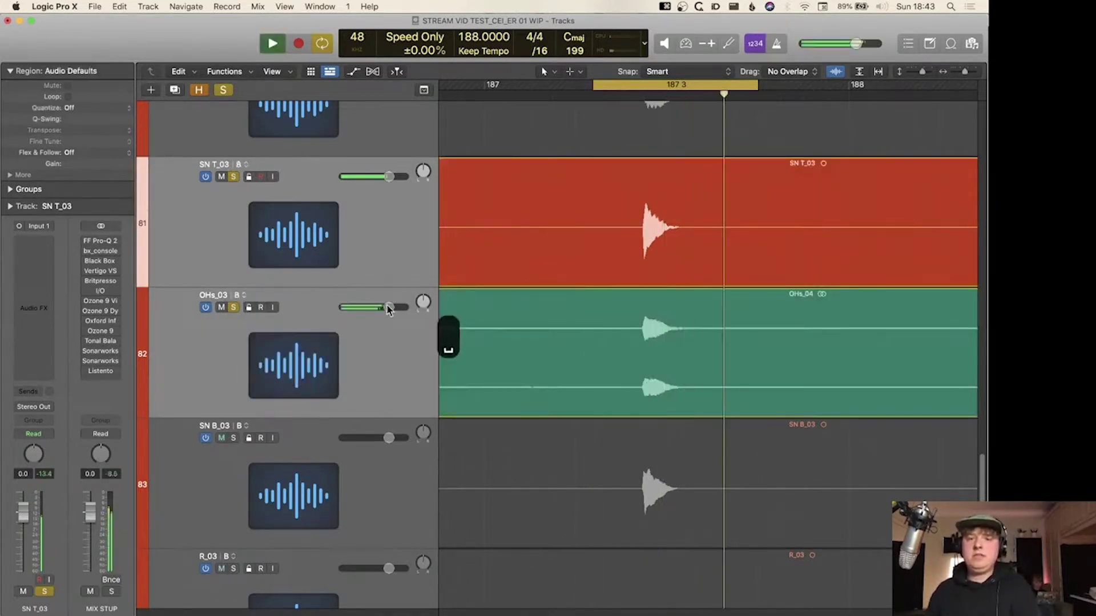
key("space")
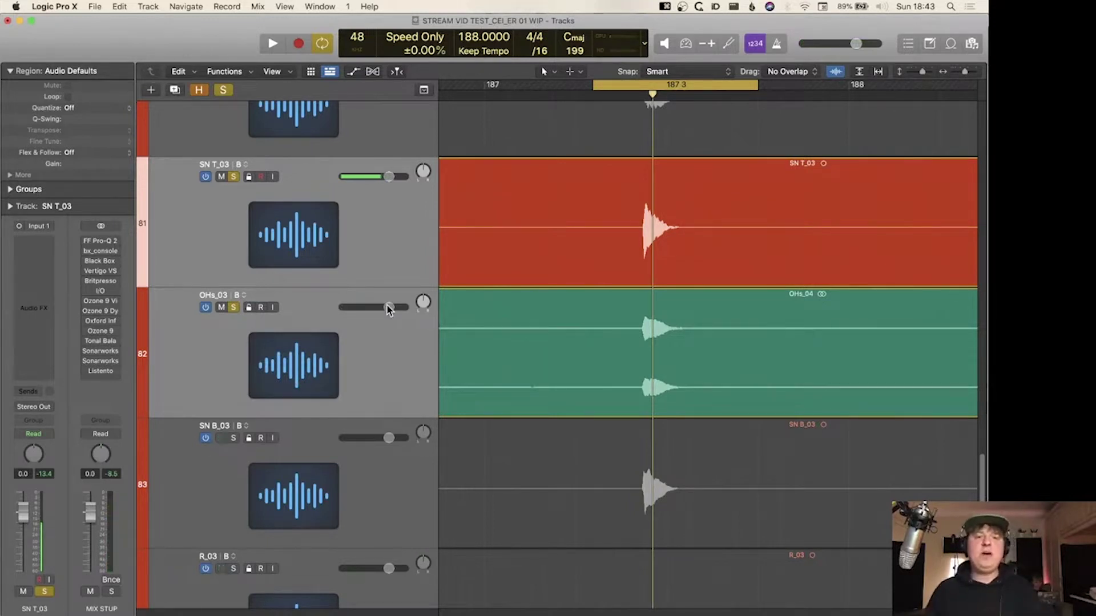
- Examine the snare onset closely in the corrected SN T_03 and overhead waveforms, comparing their timing and polarity
key("super+Right")
key("super+Right")
key("super+Right")
key("super+Right")
key("super+Right")
key("super+Right")
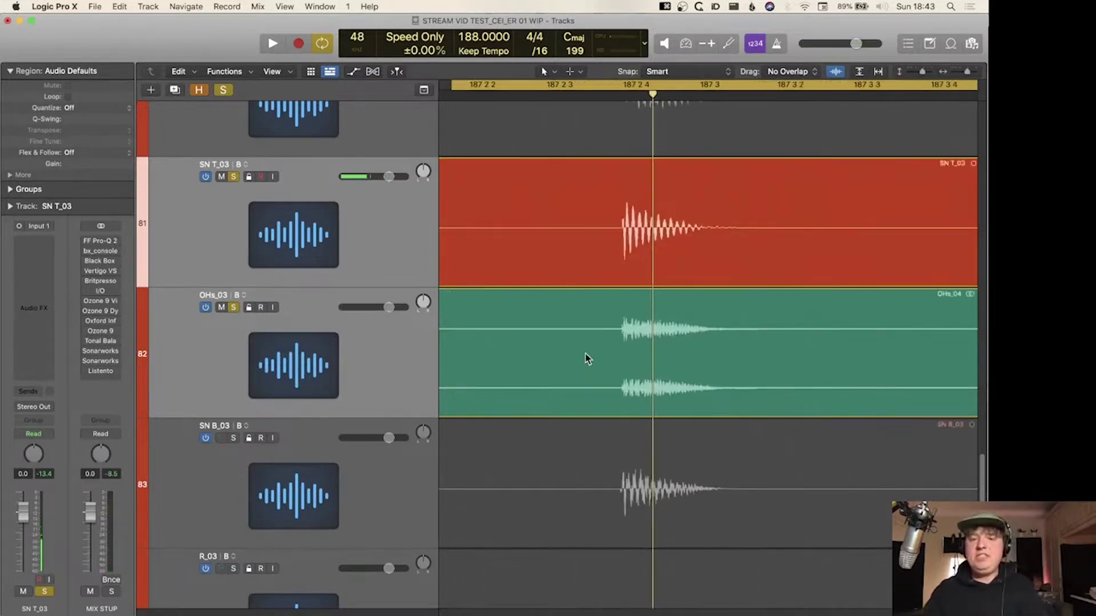
scroll(588, 358, "left", 5)
key("super+Left")
key("super+Left")
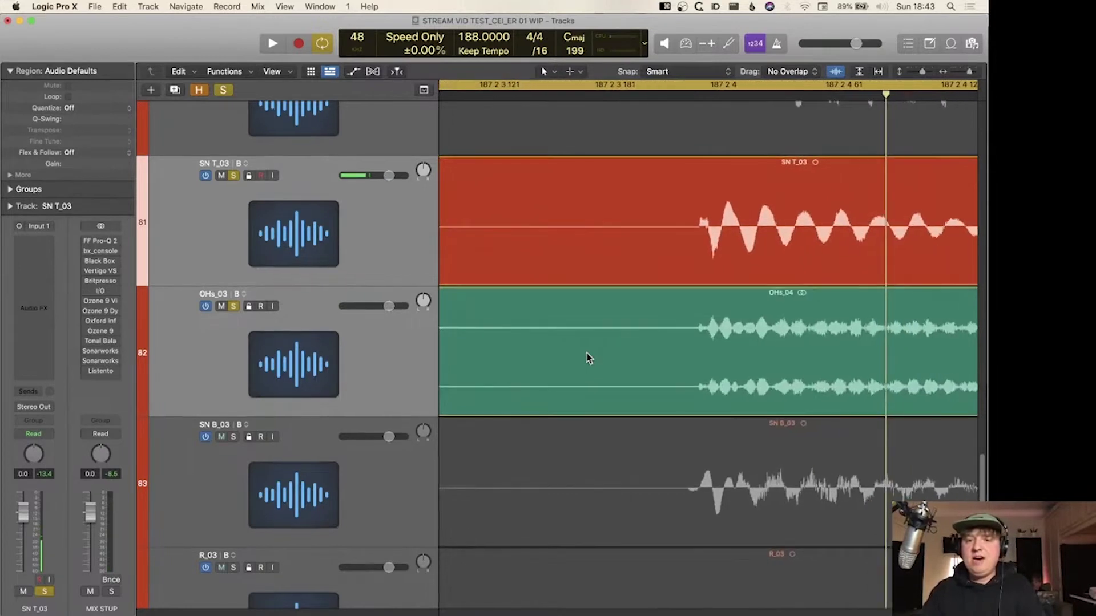
scroll(807, 201, "up", 3)
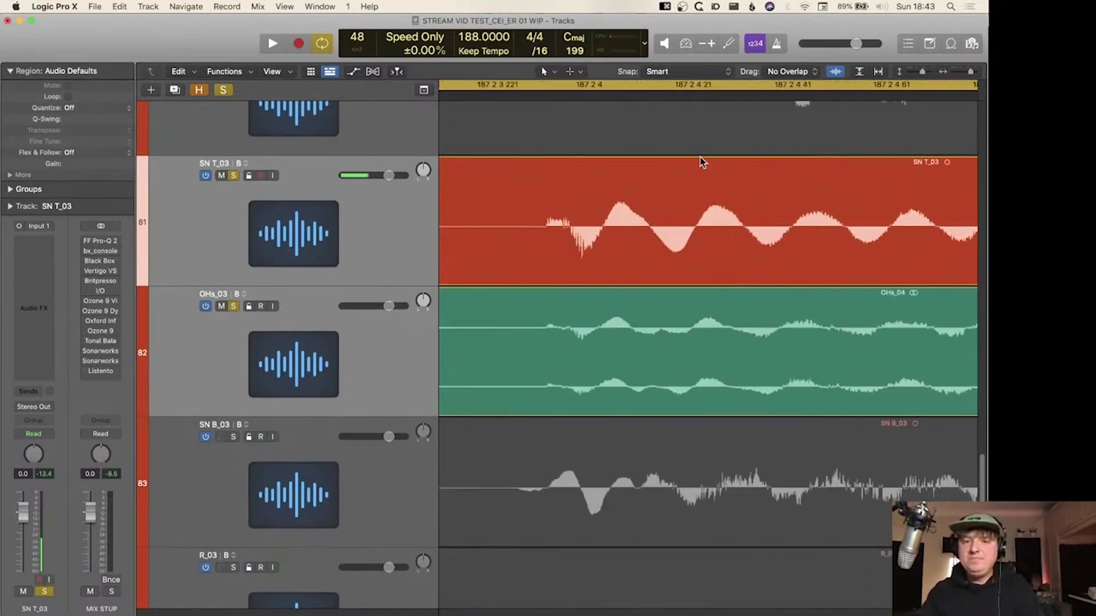
left_click(573, 100)
key("super+Right")
key("super+Right")
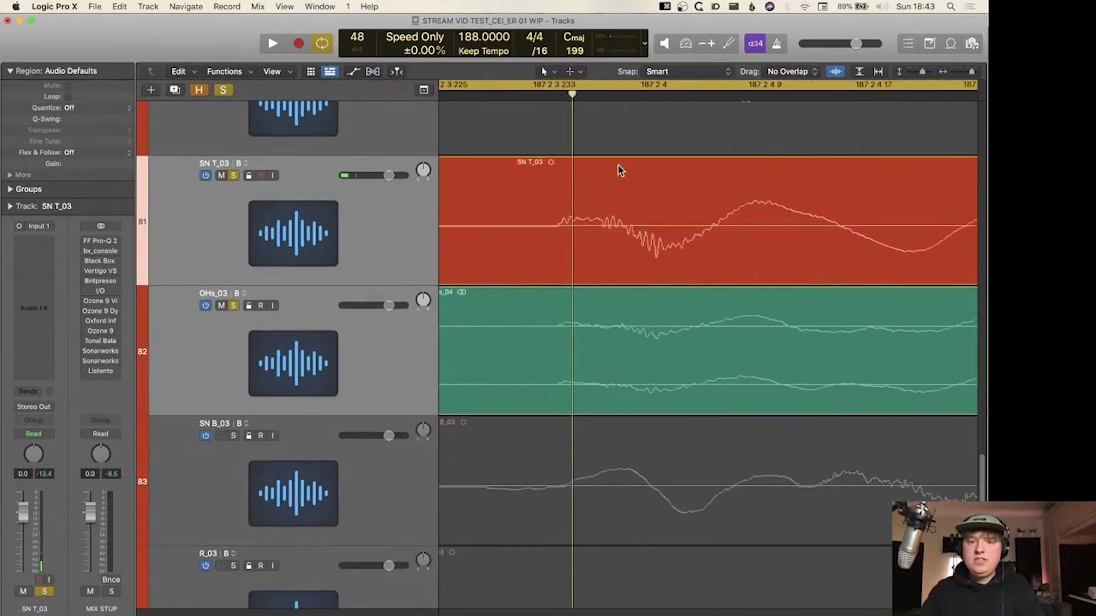
key("super+Left")
key("super+Left")
key("super+Left")
key("super+Left")
key("super+Left")
key("super+Left")
key("super+Left")
key("super+Left")
key("super+Left")
key("super+Left")
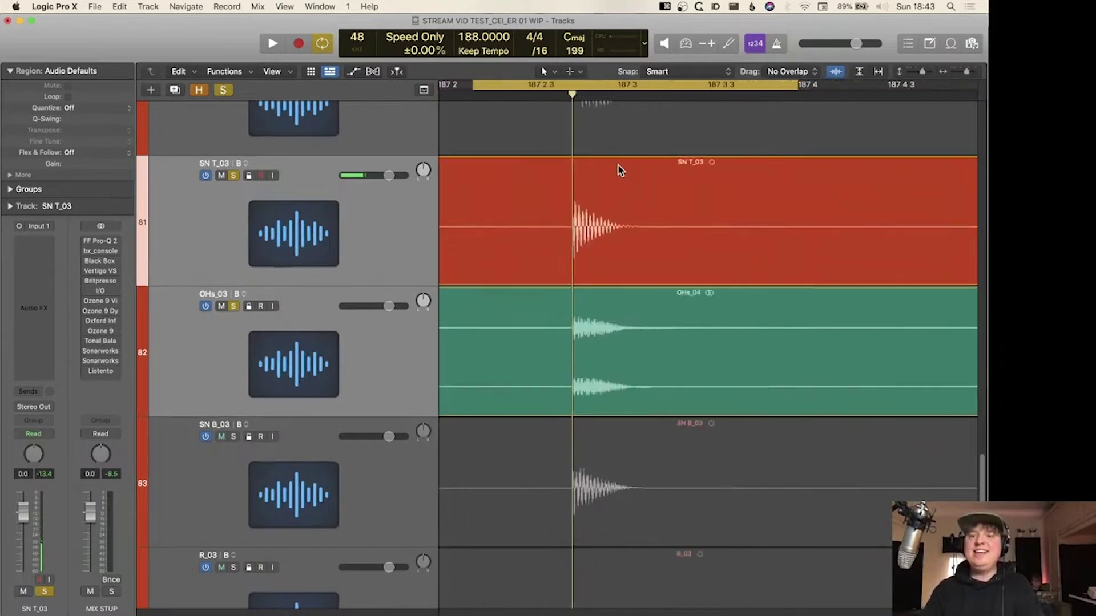
- Audition the looped snare once more with alternative A, then with alternative B, leaving both tracks on B
left_click(245, 163)
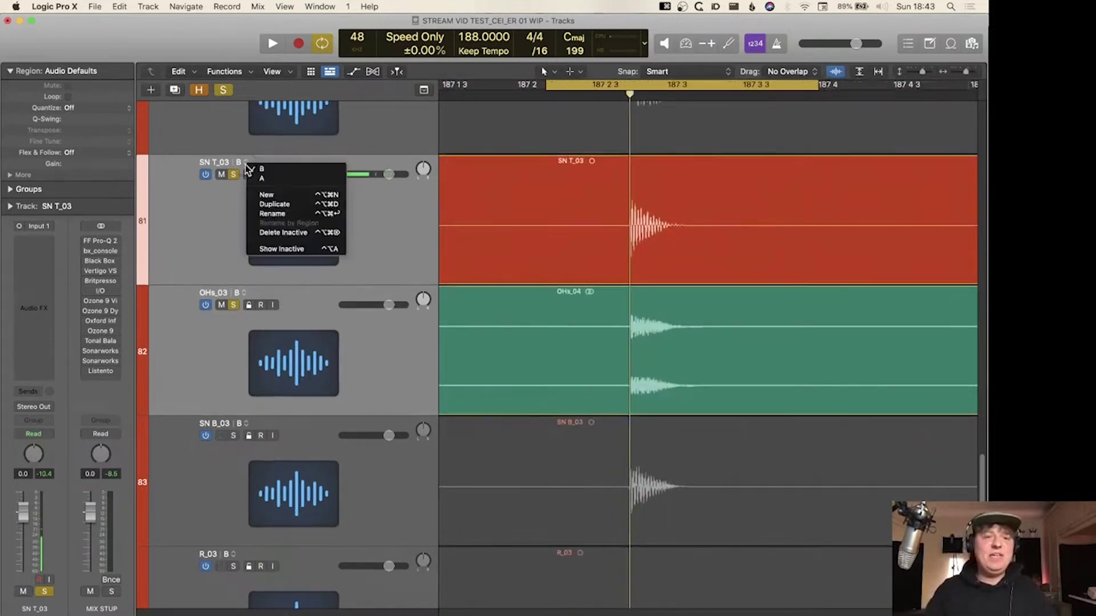
left_click(261, 174)
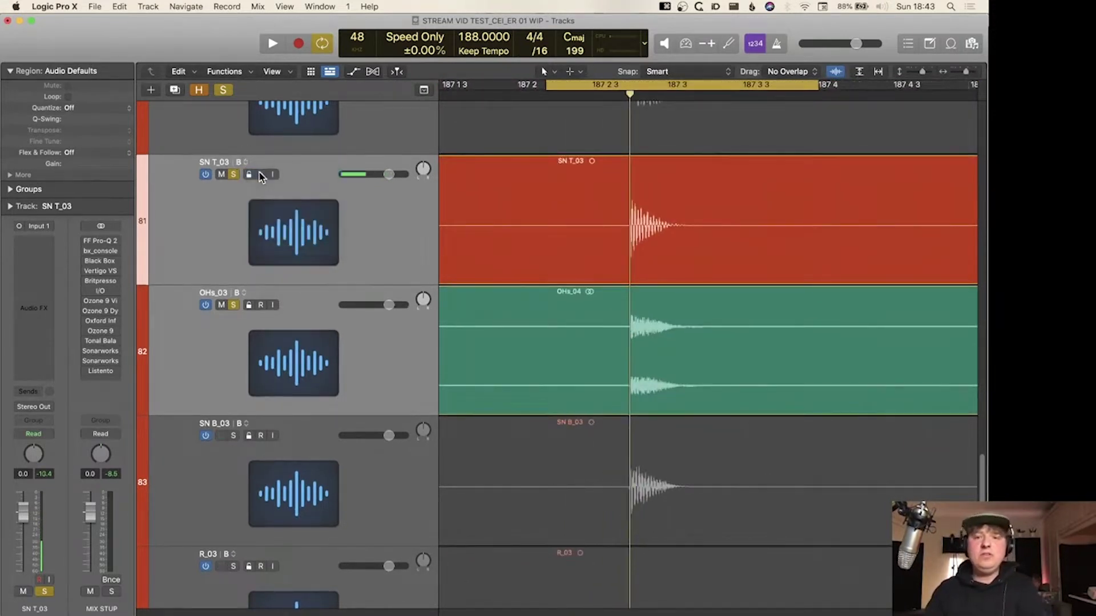
key("space")
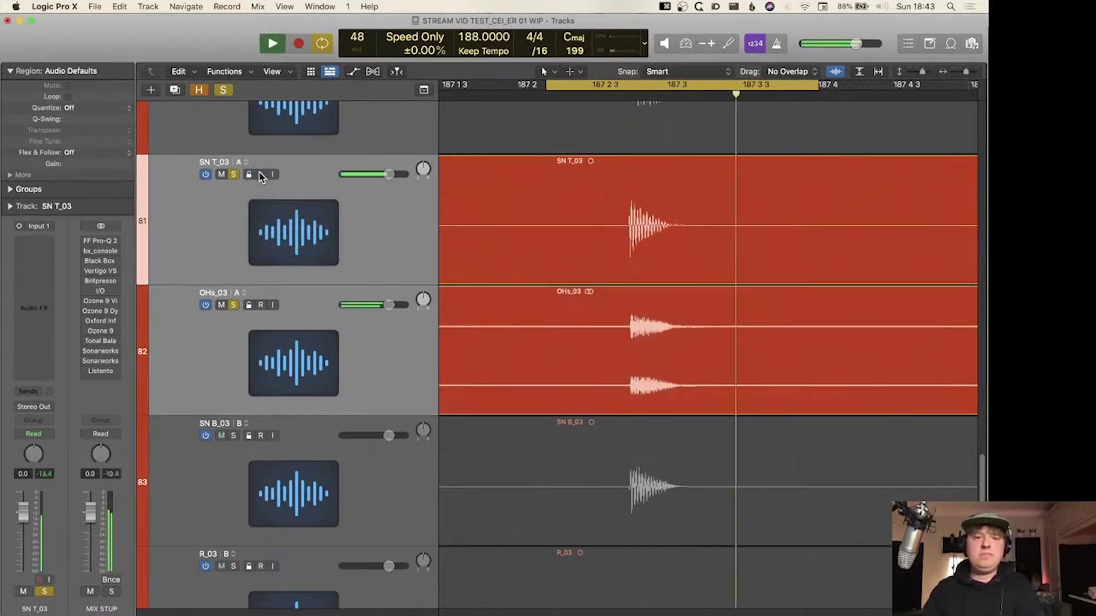
key("space")
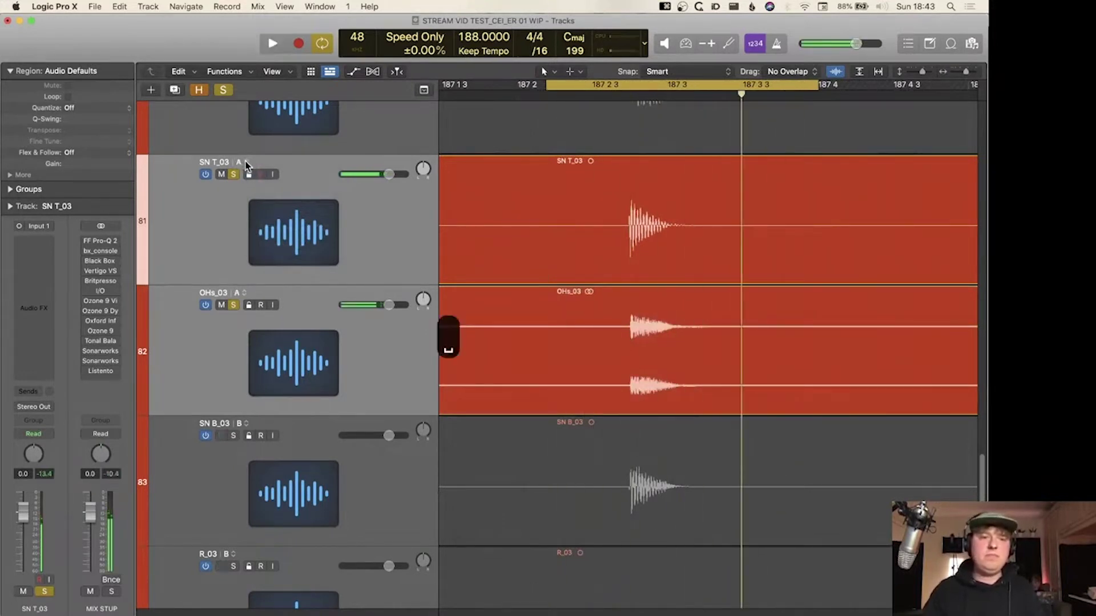
left_click(242, 163)
left_click(263, 166)
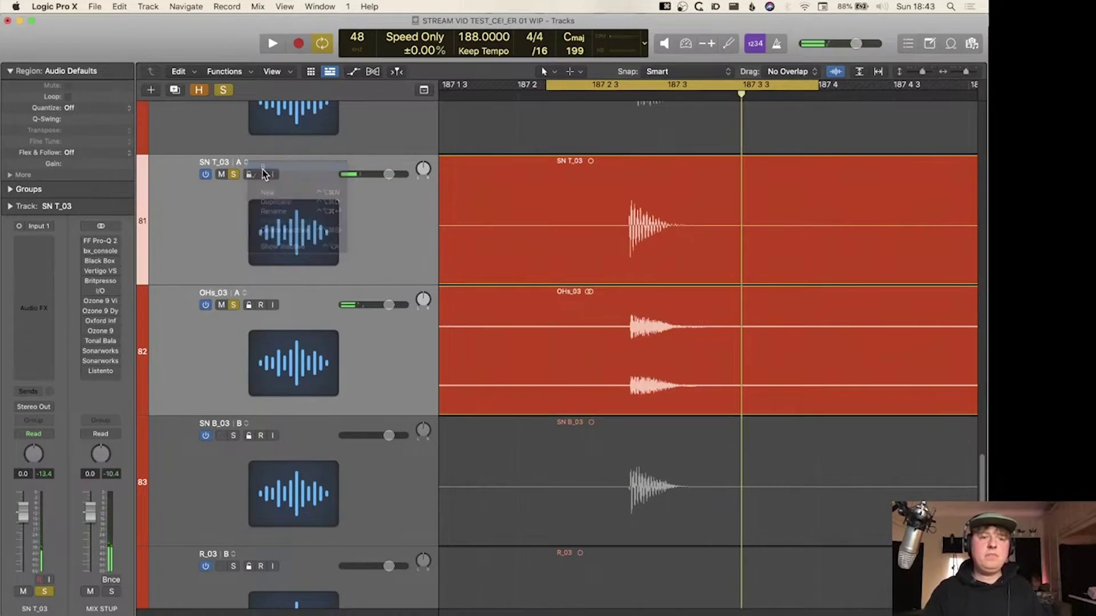
key("space")
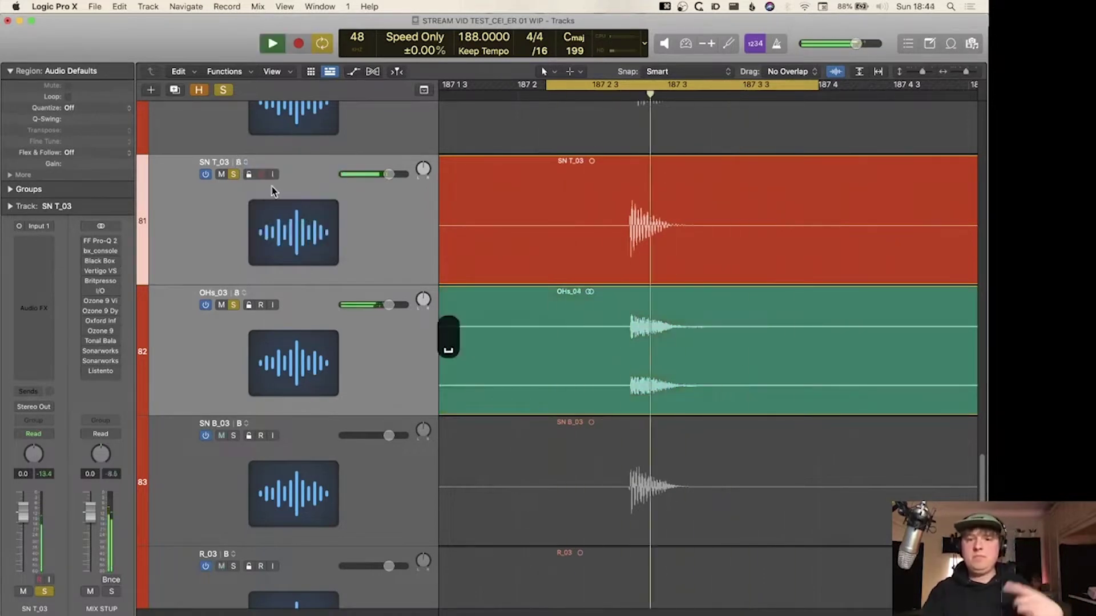
key("space")
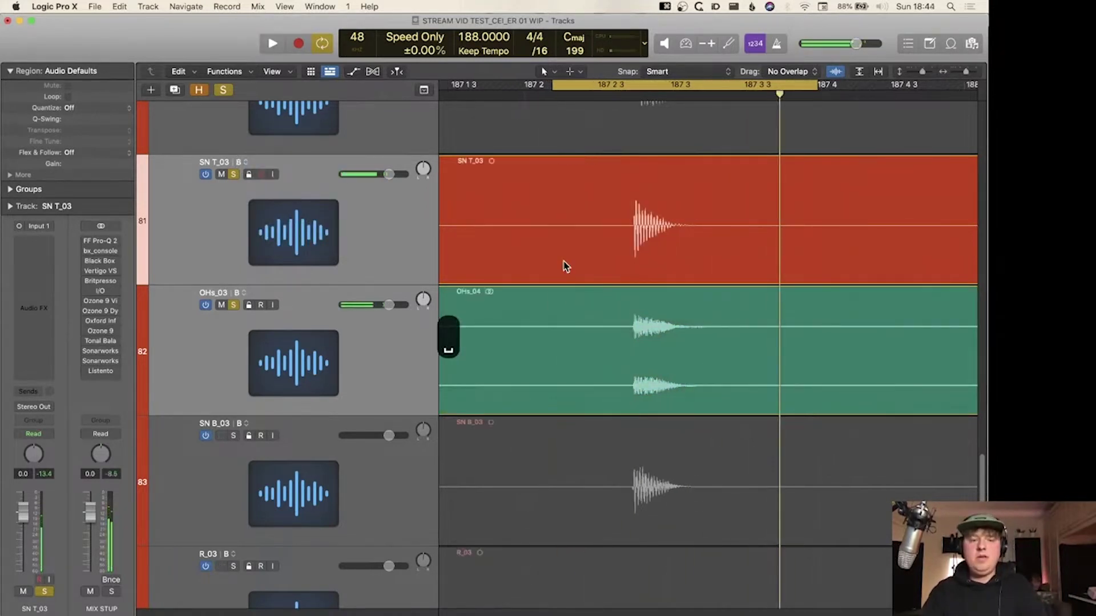
- Reorder the tracks so SN B_03 sits between SN T_03 and OHs_03
scroll(564, 265, "down", 5)
scroll(531, 279, "down", 5)
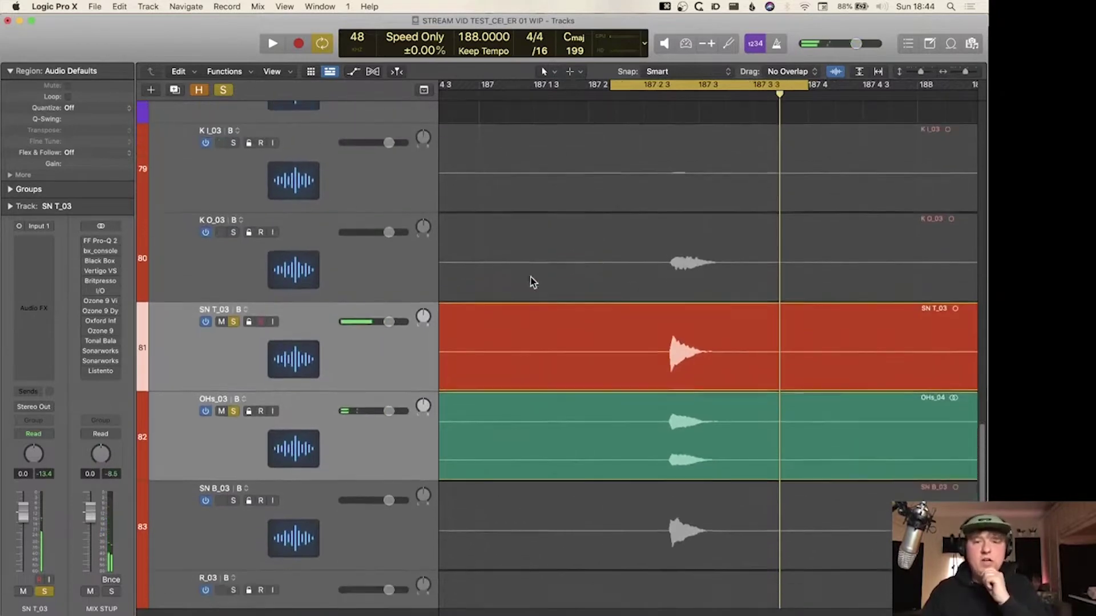
left_click_drag(314, 371, 345, 265)
- Solo SN B_03 and nudge its region forward in sample increments towards the snare onset of the other mics
scroll(678, 303, "right", 1)
scroll(678, 304, "up", 5)
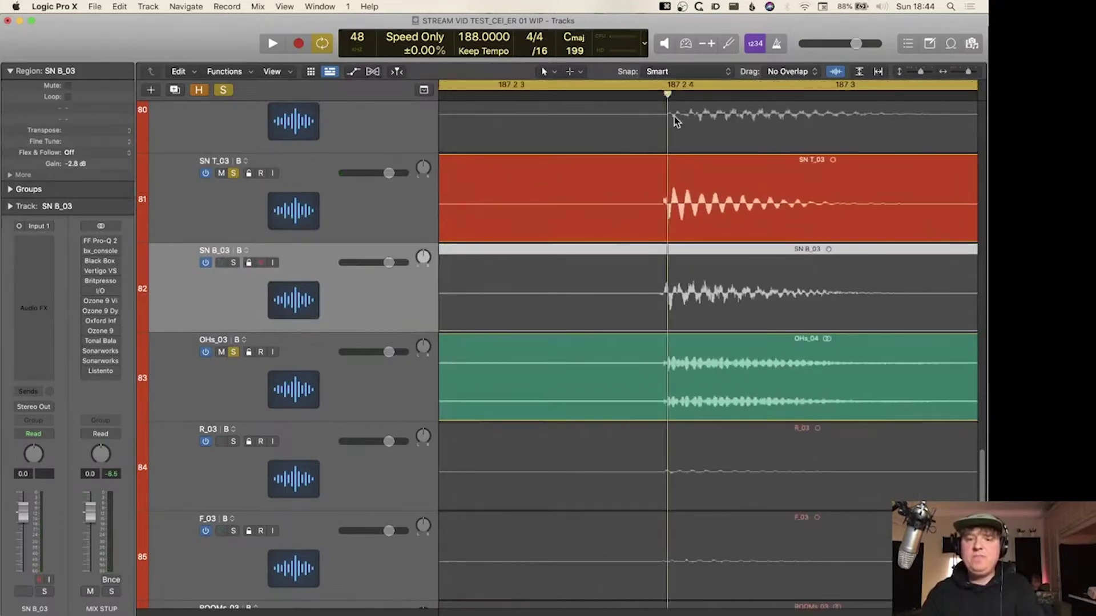
scroll(702, 190, "up", 10)
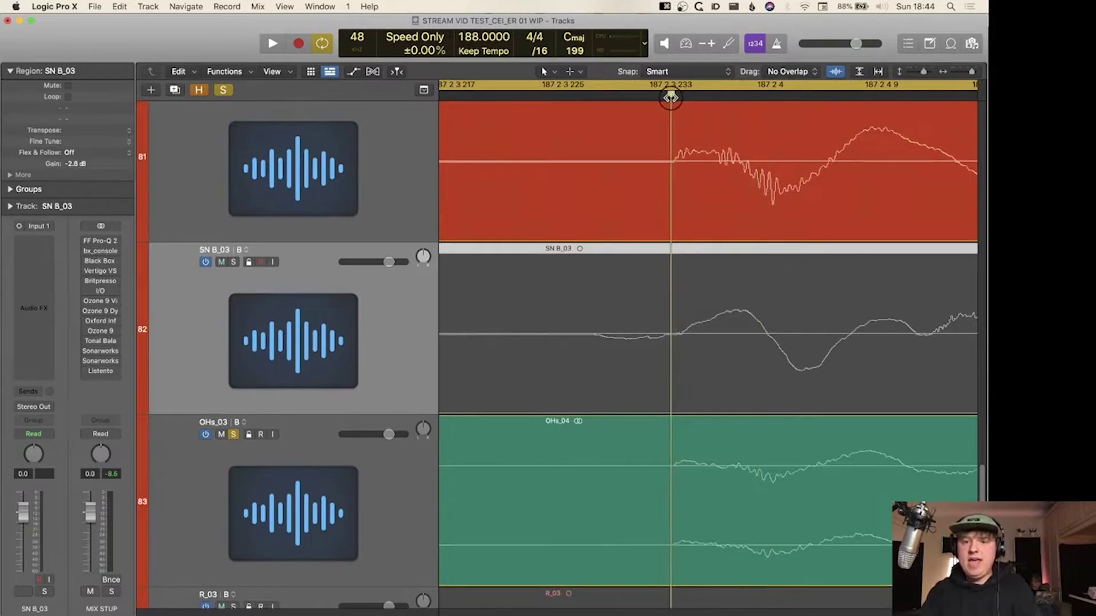
left_click(234, 263)
key("alt+Right")
key("alt+Right")
key("alt+Right")
key("alt+Right")
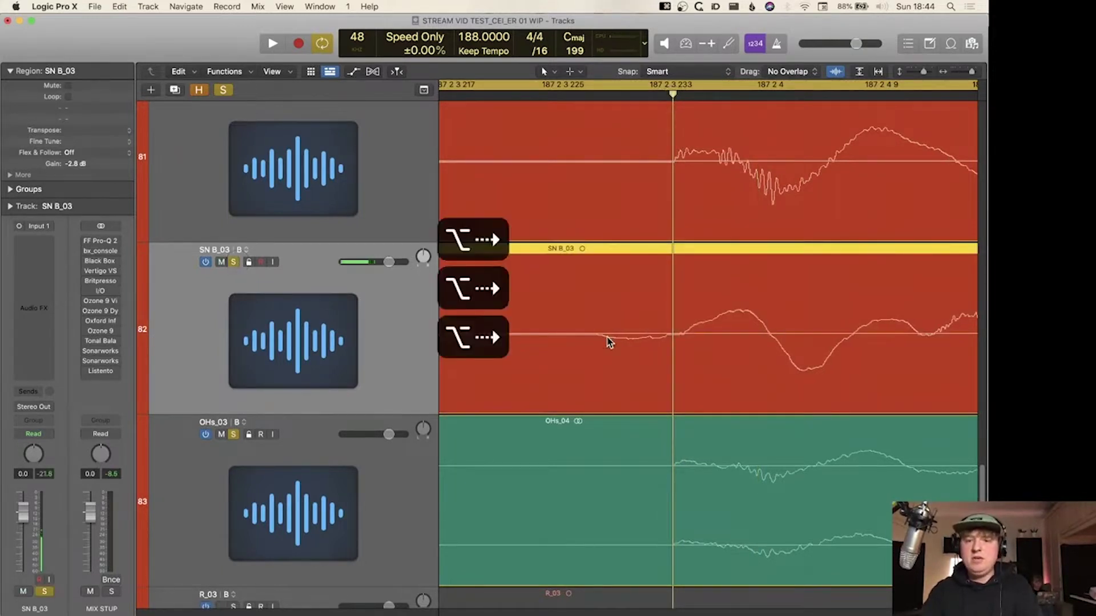
- Move the SN B_03 region forward by a larger amount, then back in ticks until its onset nears the playhead
key("ctrl+alt+y")
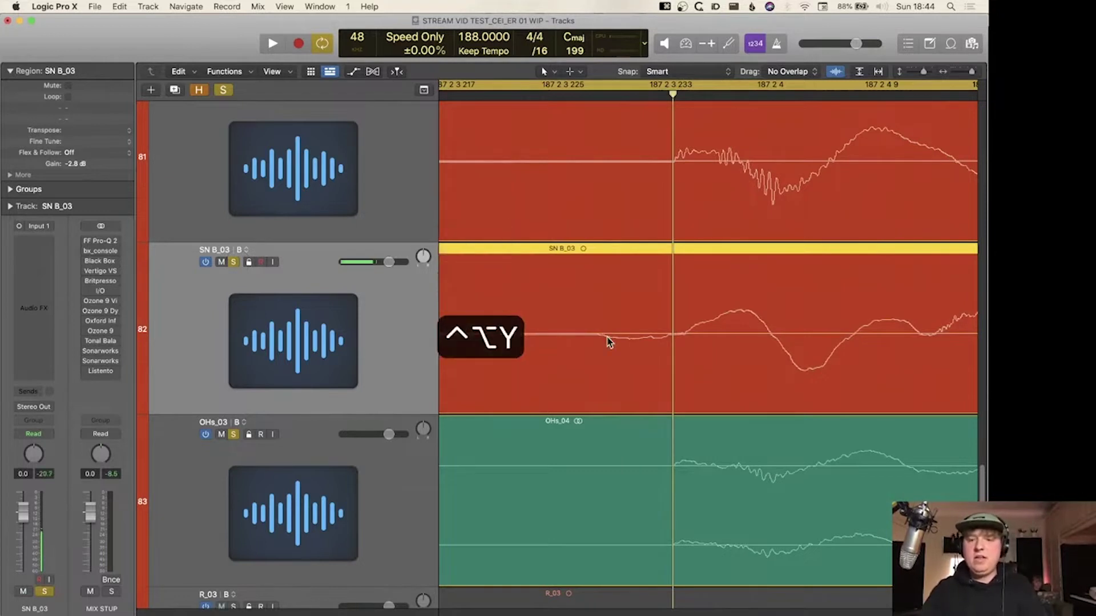
key("alt+Right")
key("ctrl+alt+t")
key("alt+Left")
key("alt+Left")
key("alt+Left")
key("alt+Left")
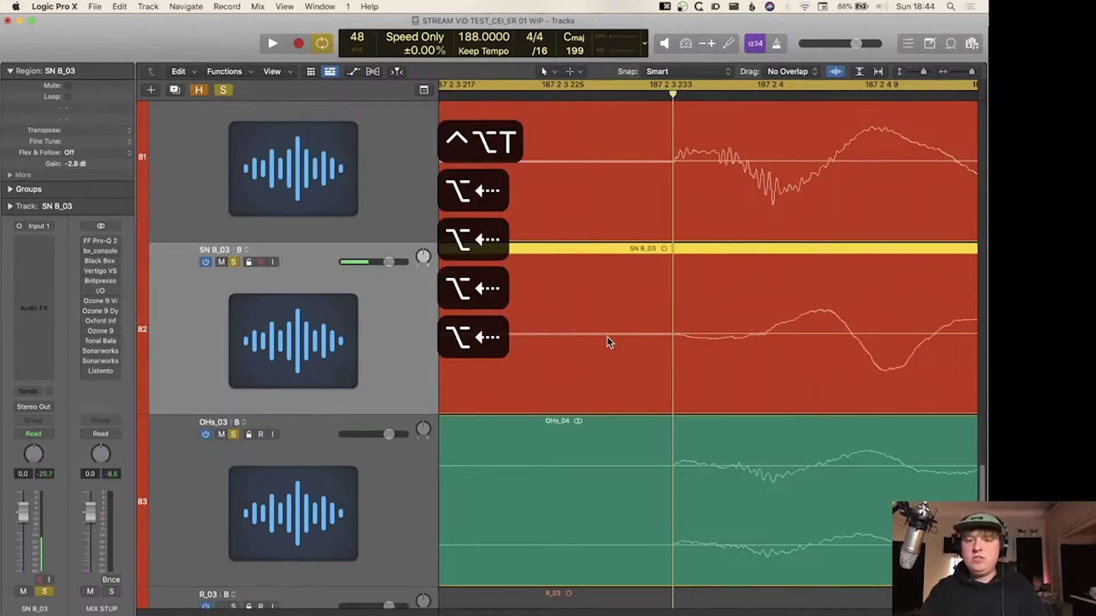
key("alt+Left")
- Set the nudge value to samples and shift SN B_03 forward until its onset meets the playhead
key("ctrl+alt+s")
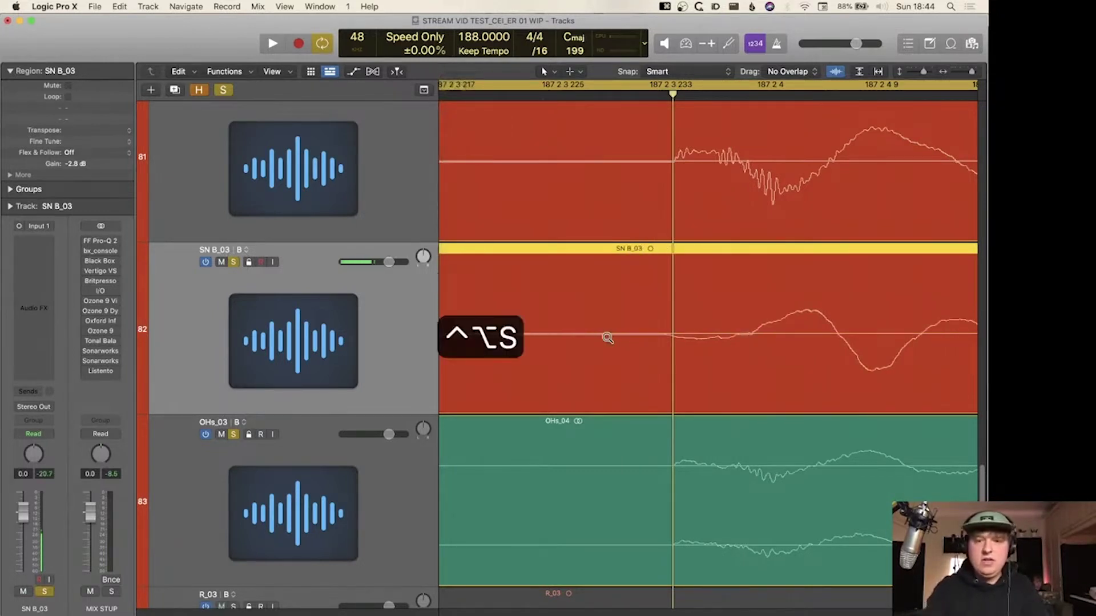
key("alt+Right")
key("alt+Right")
key("alt+Right")
key("alt+Right")
key("alt+Right")
key("alt+Right")
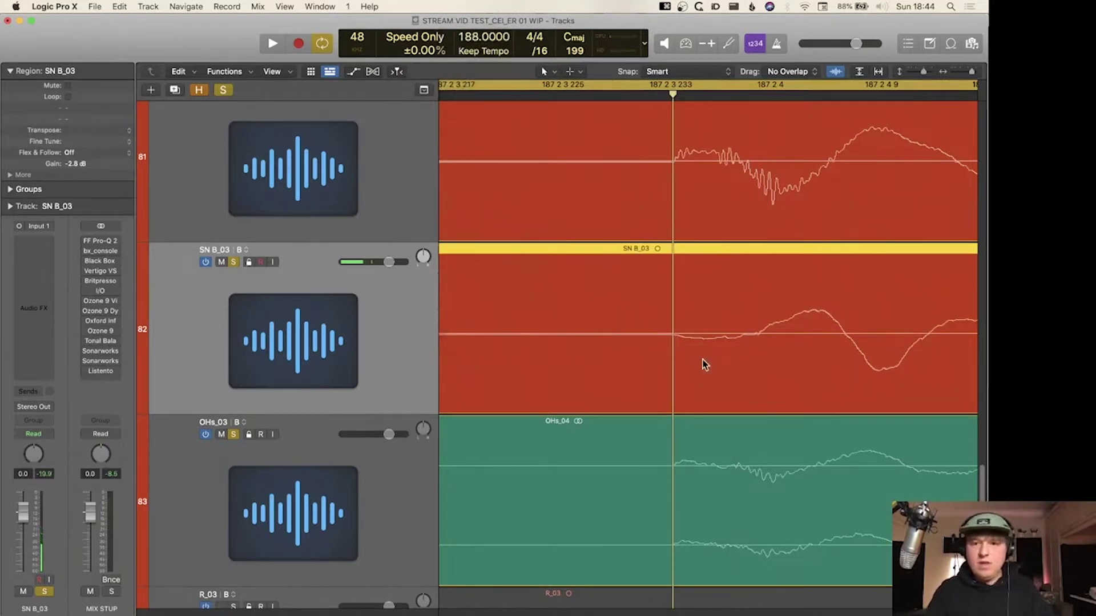
- Invert the polarity of the SN B_03 region by applying Gain from set A in Selection-Based Processing
scroll(717, 274, "up", 1)
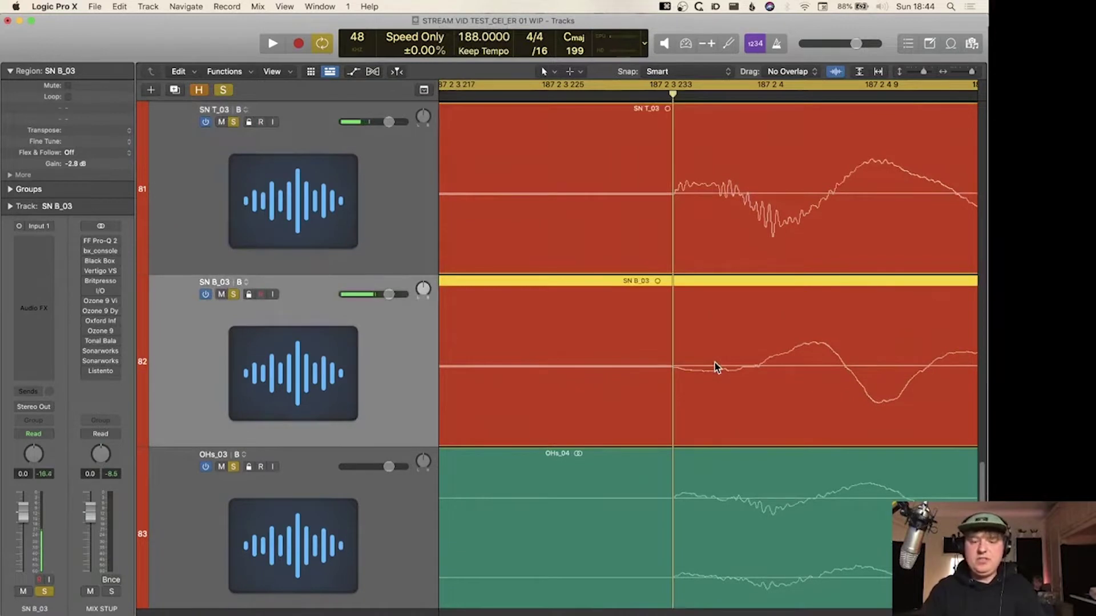
key("alt+shift+p")
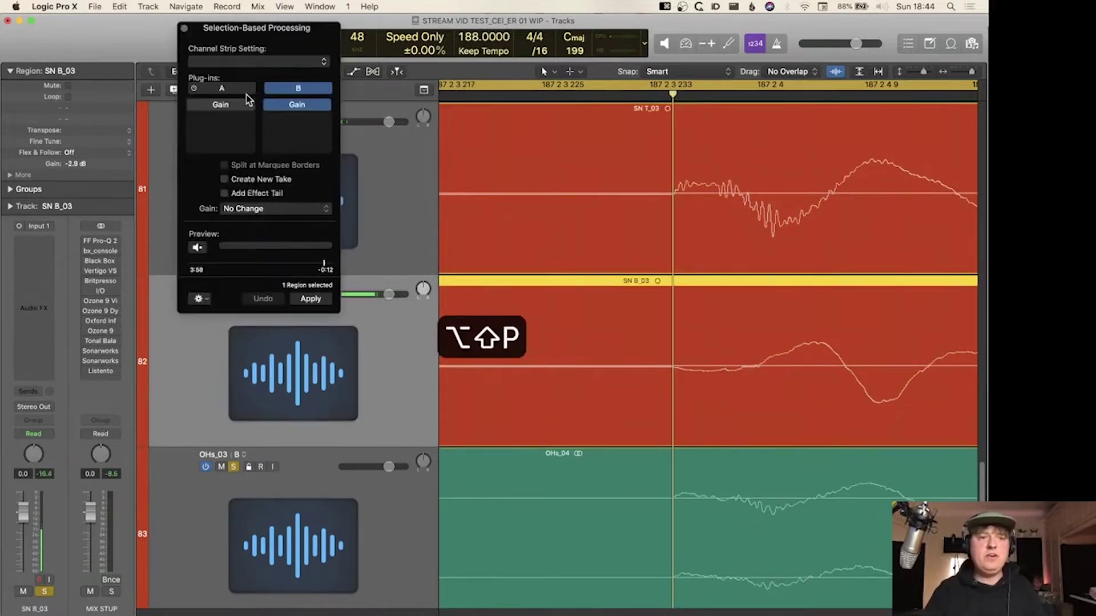
left_click(229, 90)
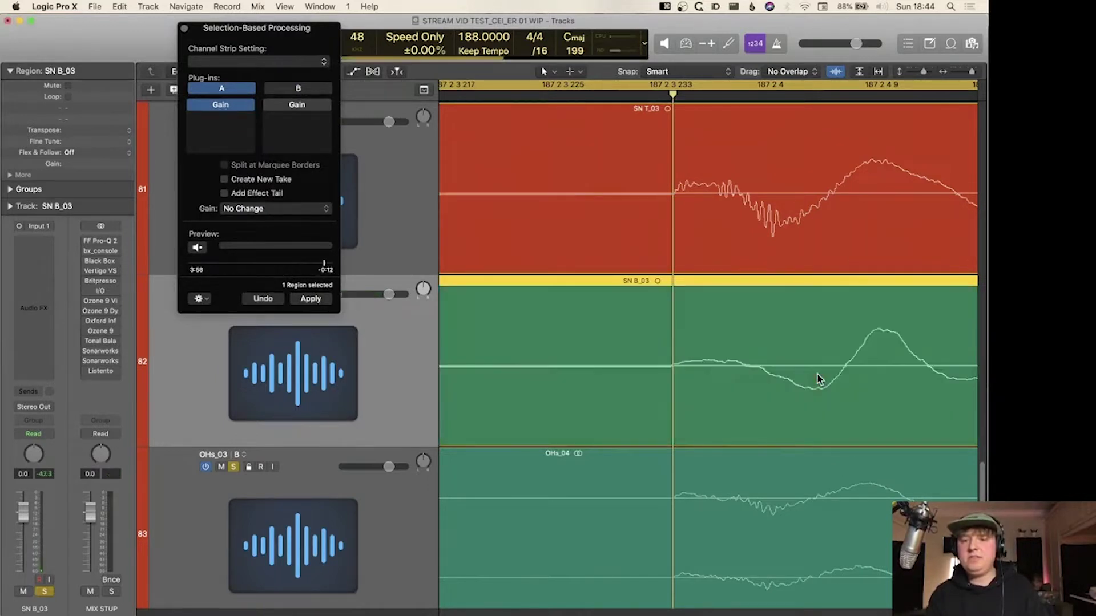
key("super+Left")
key("super+Up")
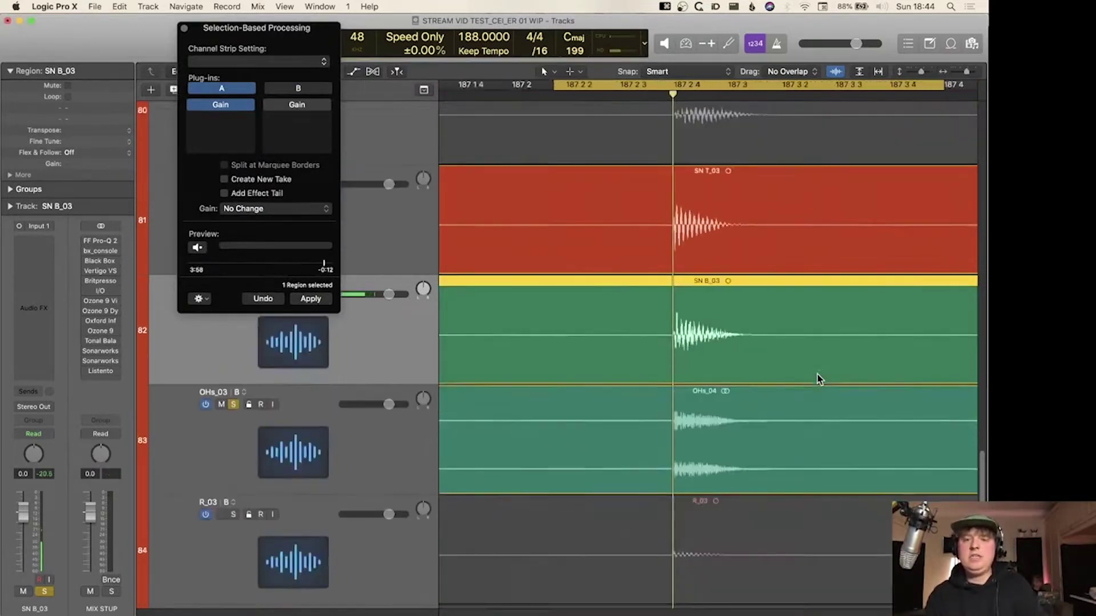
- Close the processing window and play the corrected SN T_03, SN B_03 and OHs_03 tracks together over the isolated snare hit
left_click(184, 29)
left_click(363, 423)
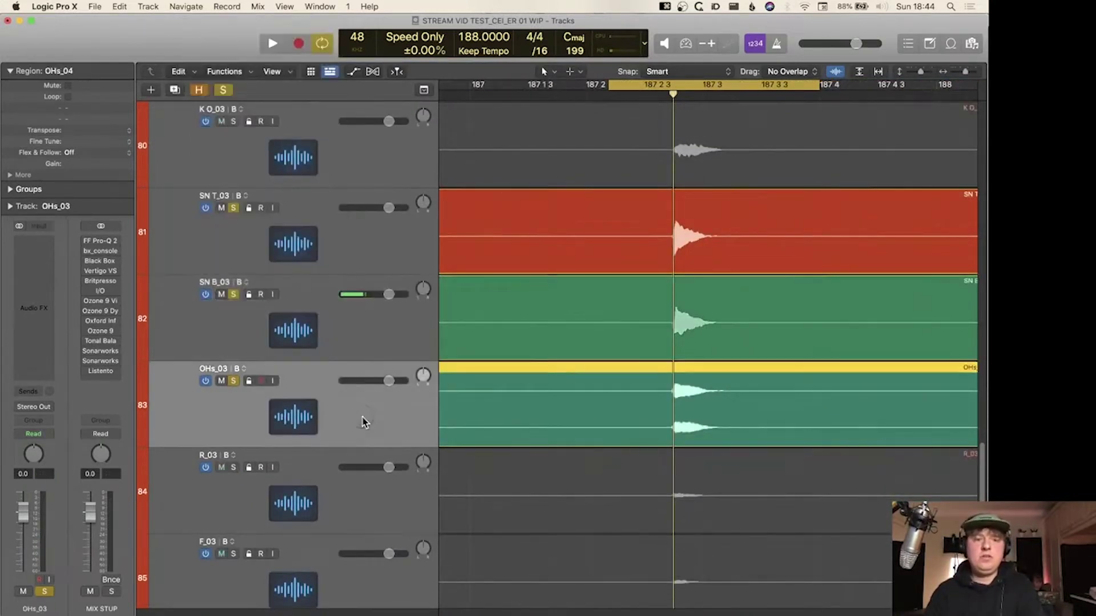
left_click(351, 227, "shift")
key("space")
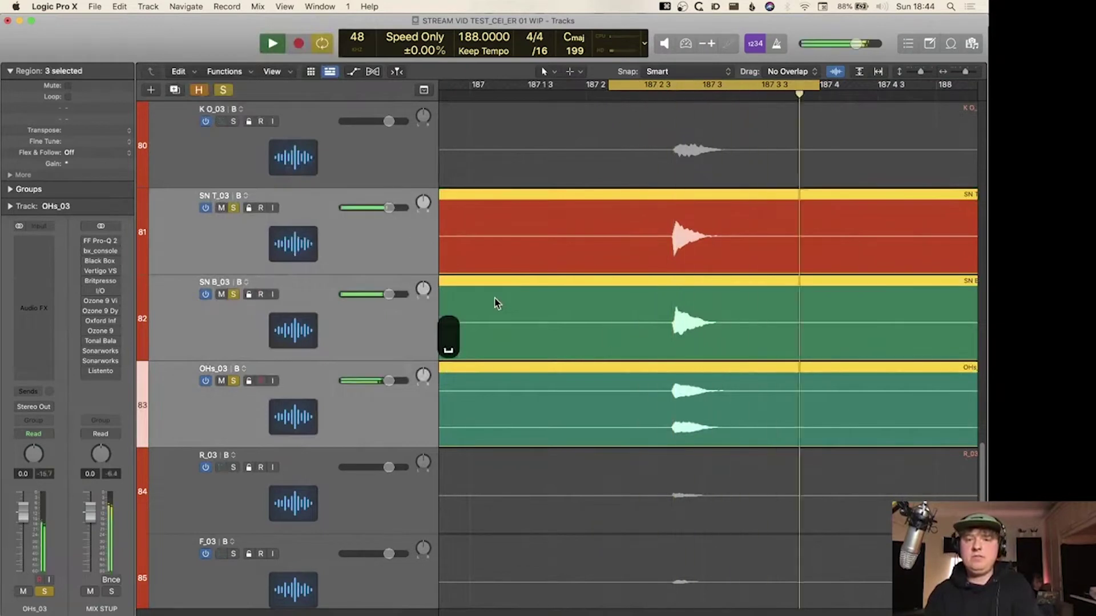
key("space")
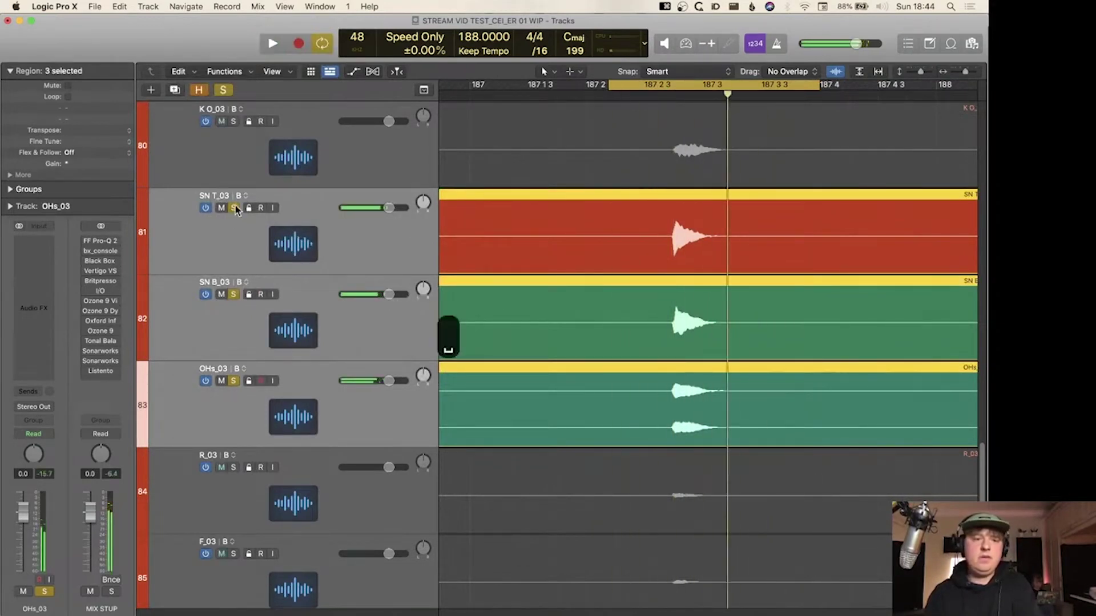
- Switch SN T_03, SN B_03 and OHs_03 to track alternative A and play the original snare hit for comparison
left_click(244, 196)
left_click(259, 204)
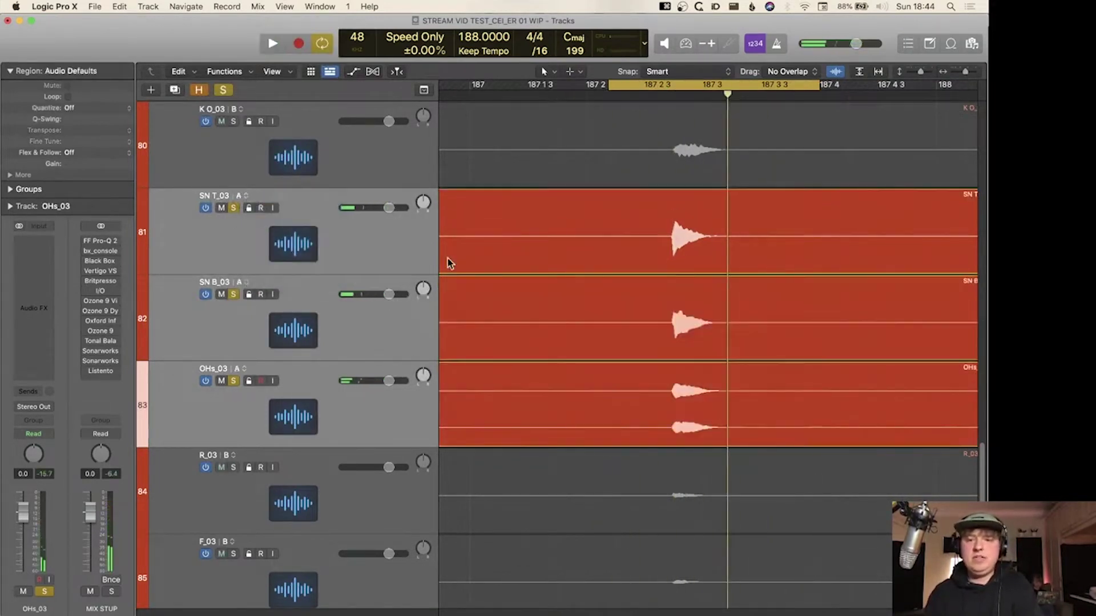
key("space")
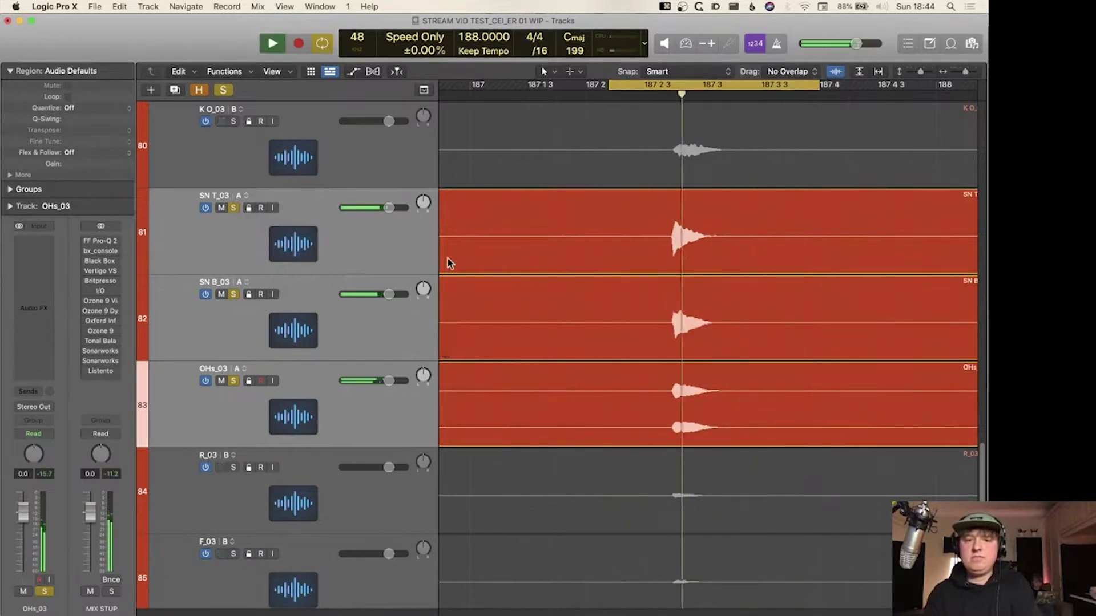
key("space")
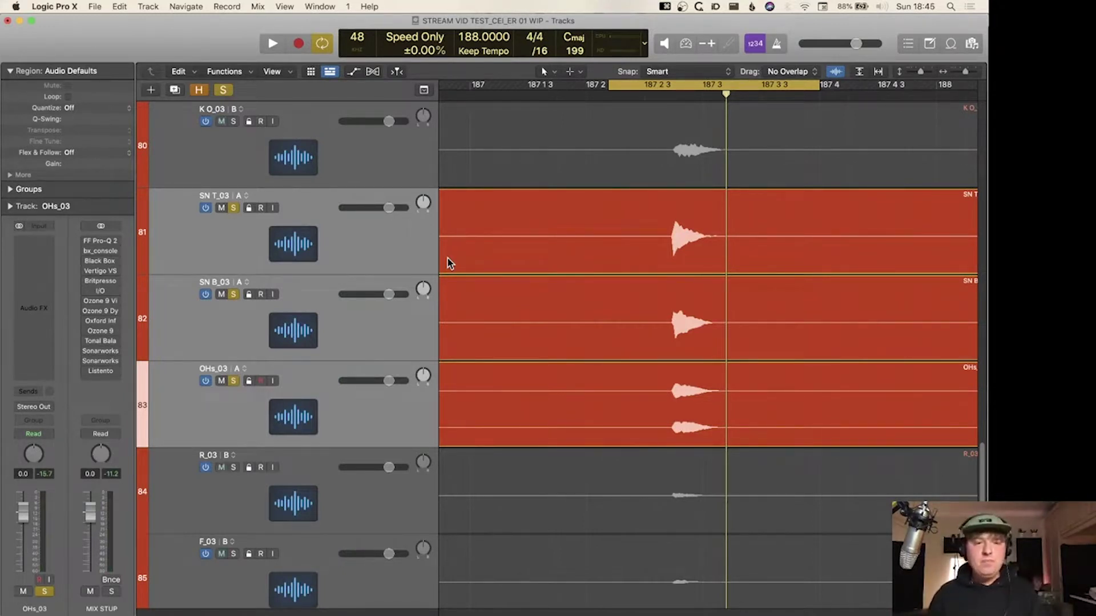
- Examine the isolated snare hit near bar 187 across all drum microphone tracks, from K I_03 to SN OH_03
key("super+Up")
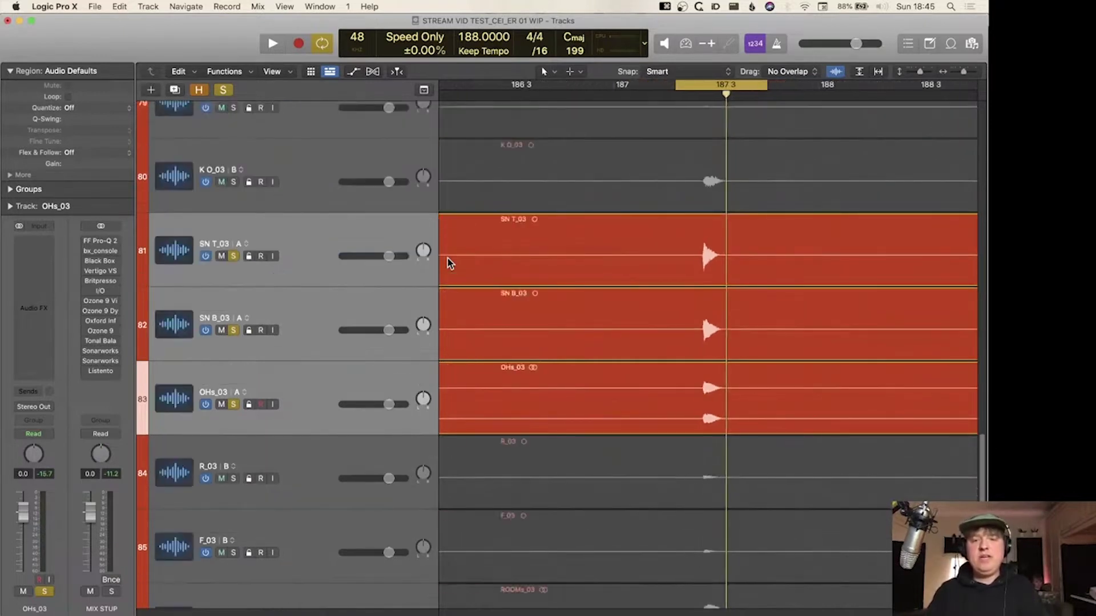
key("super+Left")
key("super+Up")
key("super+Up")
key("super+Left")
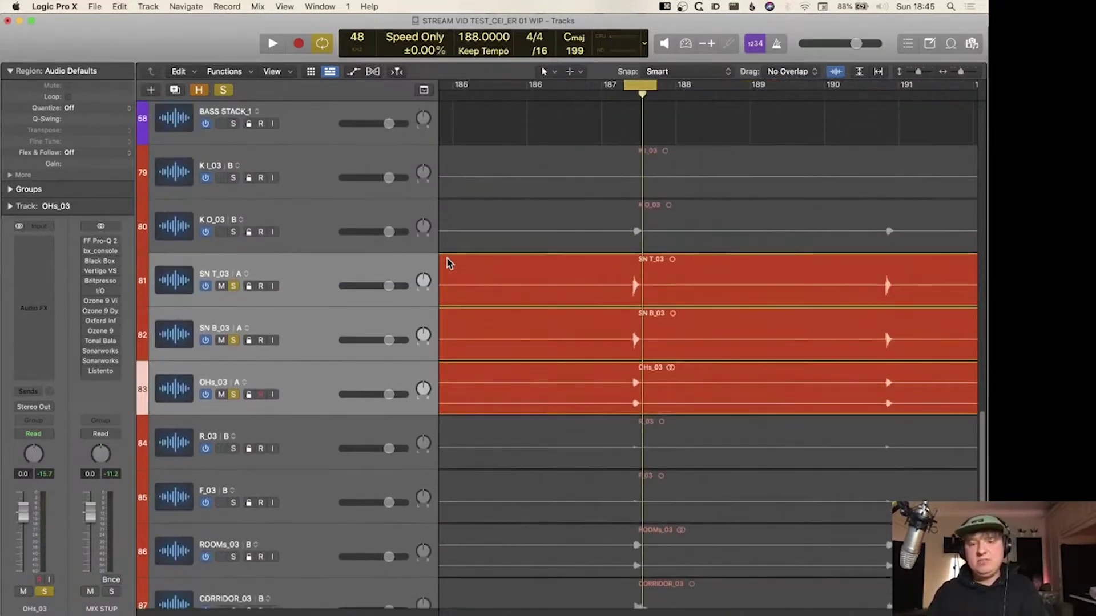
key("super+Up")
key("super+Up")
key("super+Right")
key("super+Right")
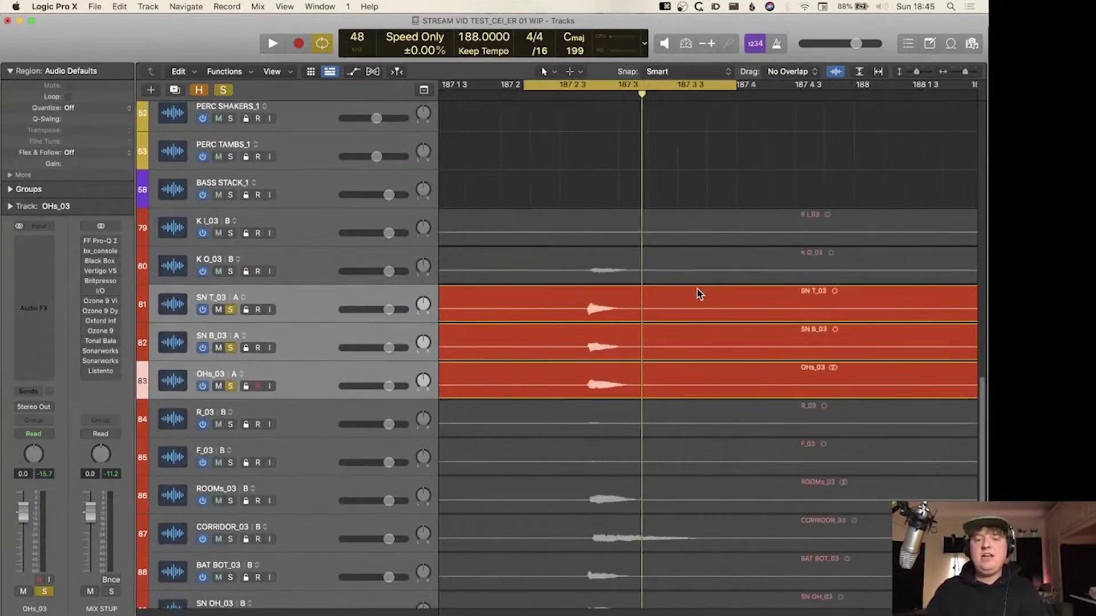
scroll(696, 294, "down", 2)
scroll(731, 269, "down", 1)
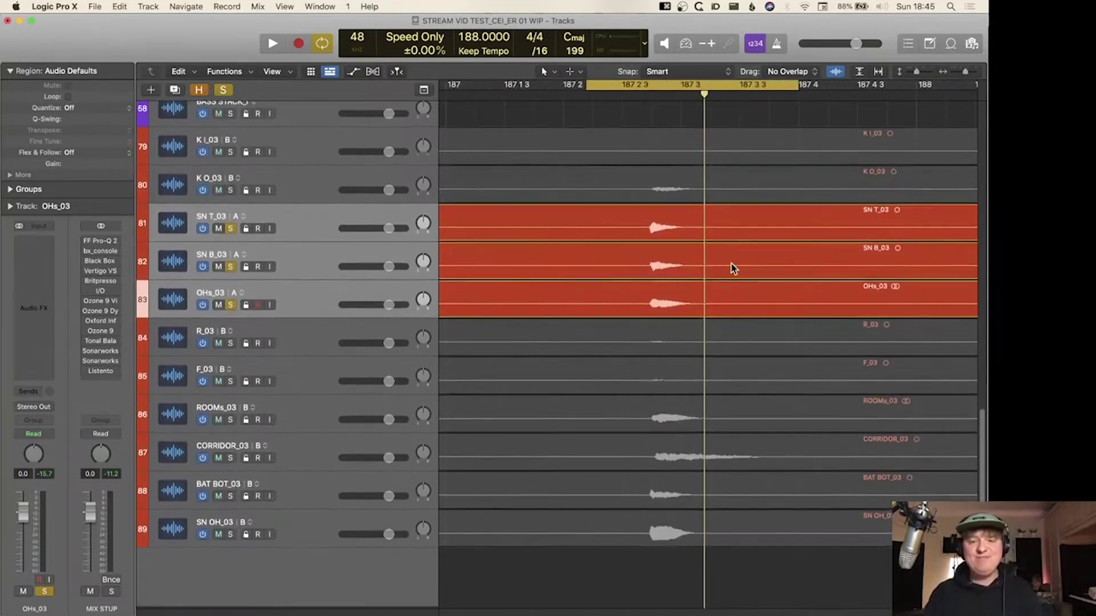
- Look back through the arrangement from the isolated snare hits for an exposed kick hit around bar 123
key("super+Left")
key("super+Left")
key("super+Left")
key("super+Left")
key("super+Left")
key("super+Left")
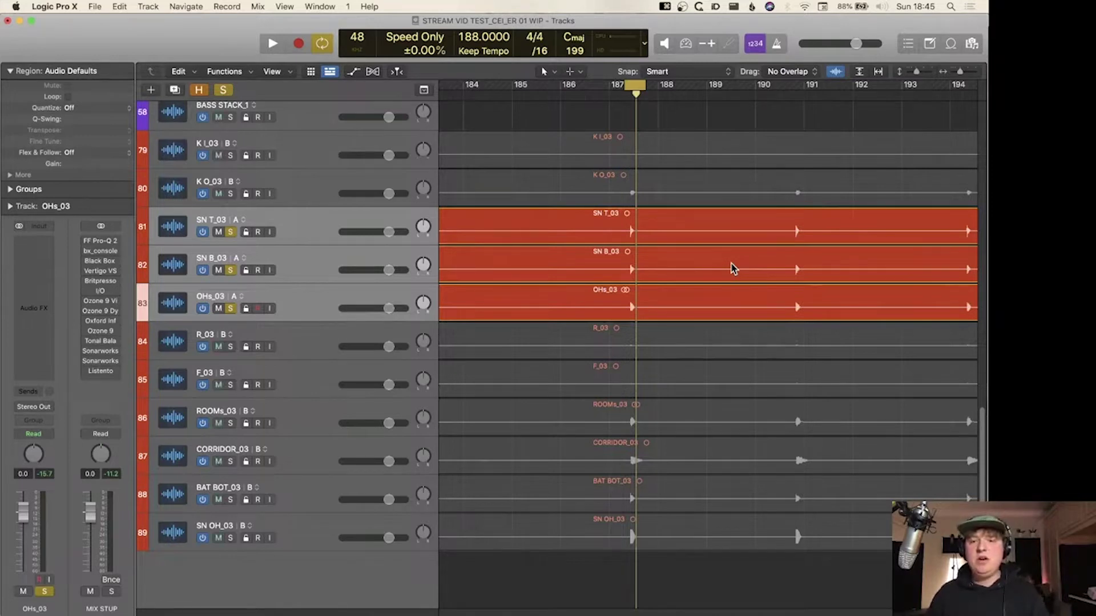
key("super+Up")
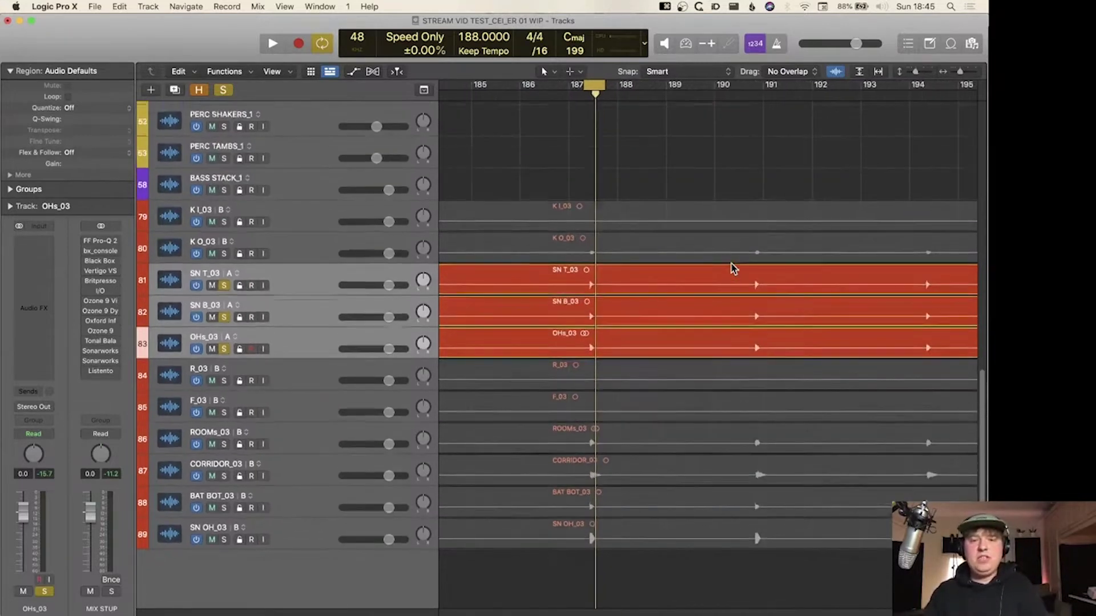
key("super+Left")
key("super+Right")
key("super+Right")
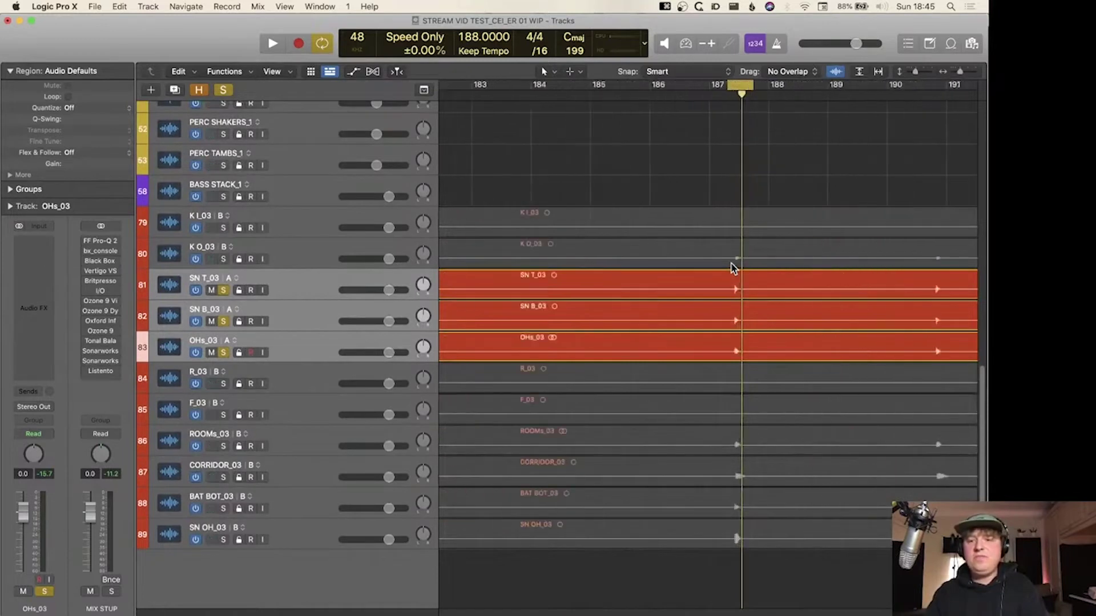
key("super+Left")
key("super+Left")
key("super+Left")
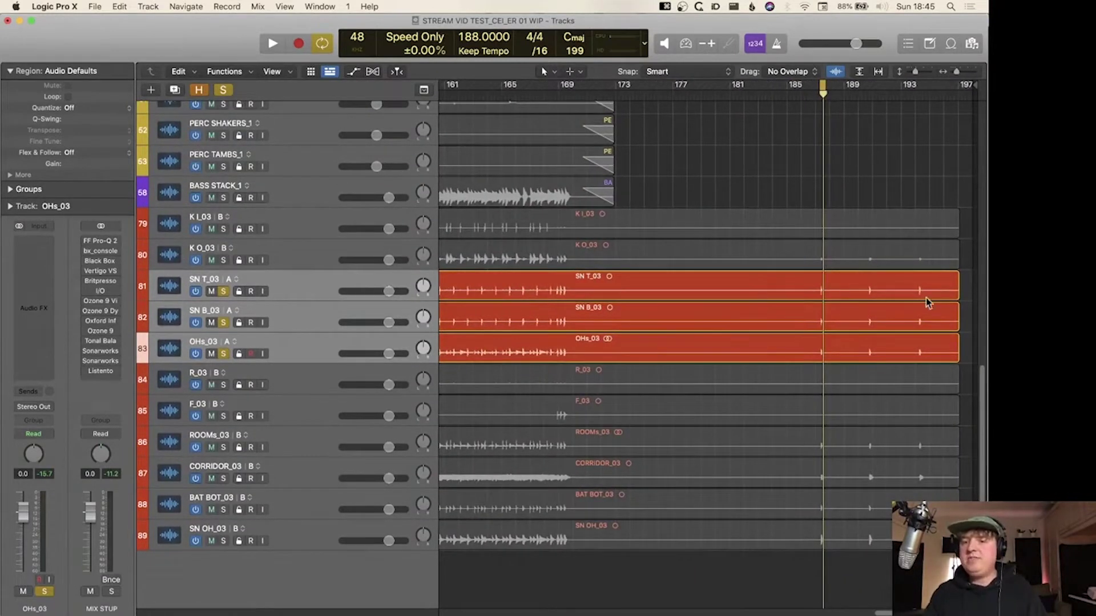
scroll(868, 427, "left", 15)
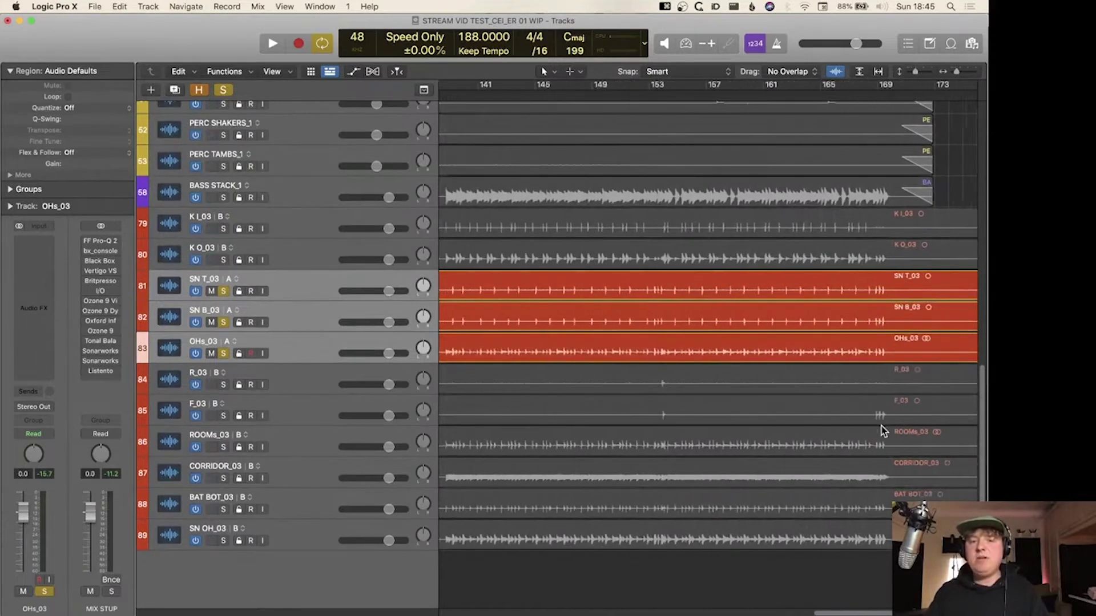
scroll(881, 426, "left", 8)
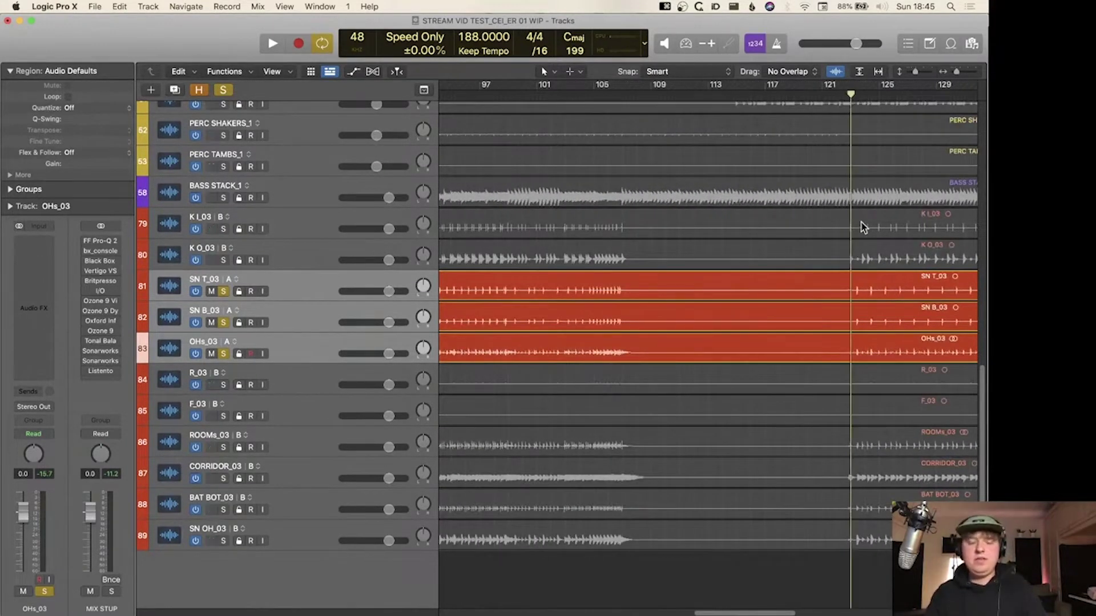
- Examine the kick hit at bar 123, comparing its onset on the kick, snare and overhead tracks
key("super+Right")
key("super+Right")
key("super+Right")
key("super+Right")
key("super+Right")
key("super+Down")
key("super+Right")
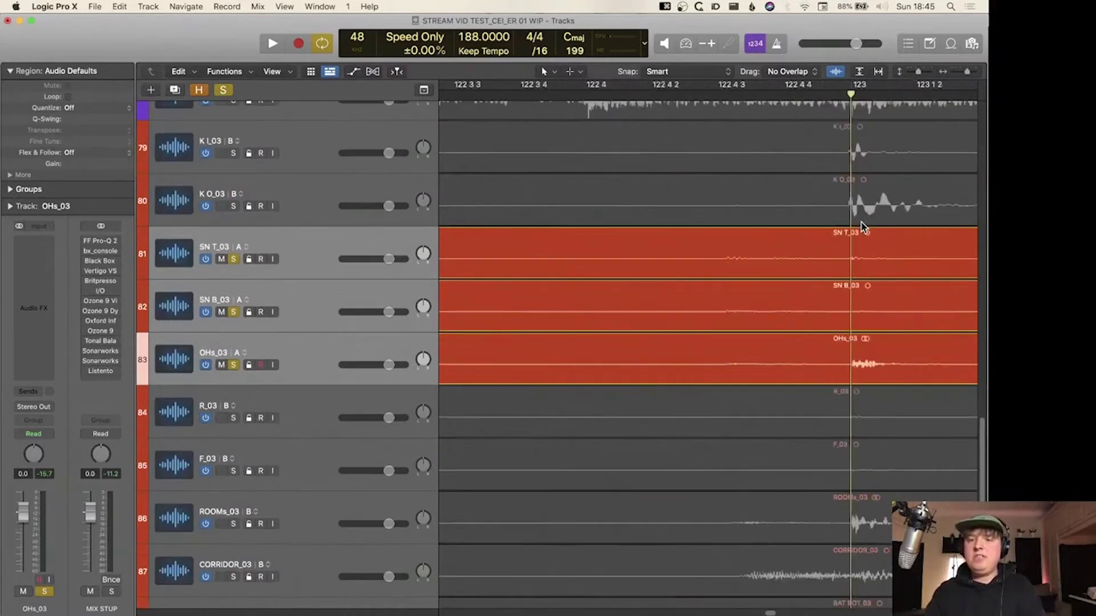
key("super+Right")
key("super+Right")
key("super+Down")
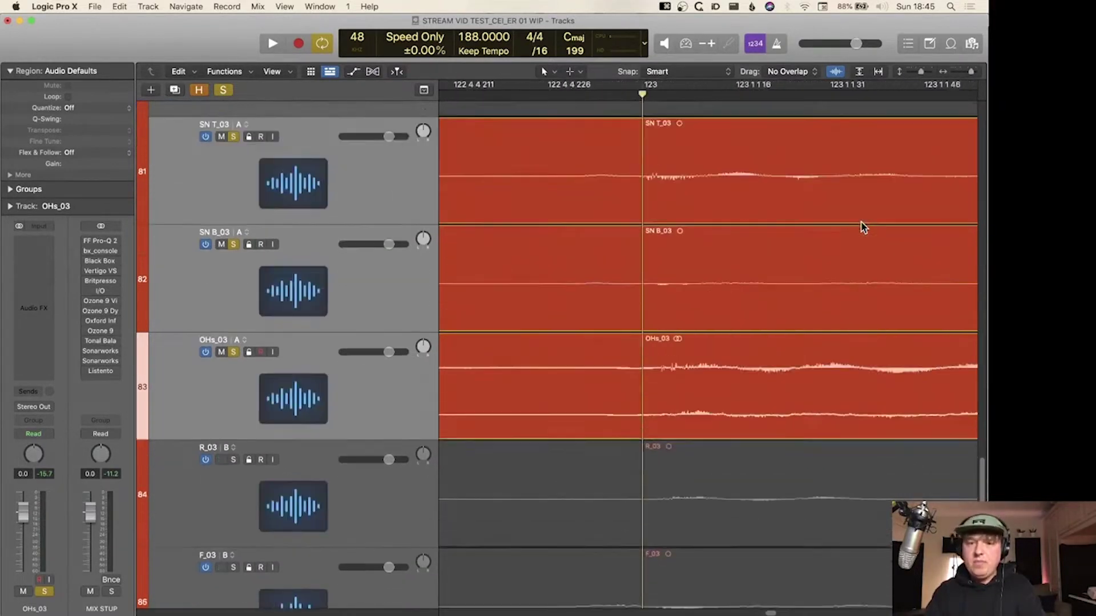
key("super+Left")
key("super+Left")
key("super+Left")
key("super+Up")
key("super+Up")
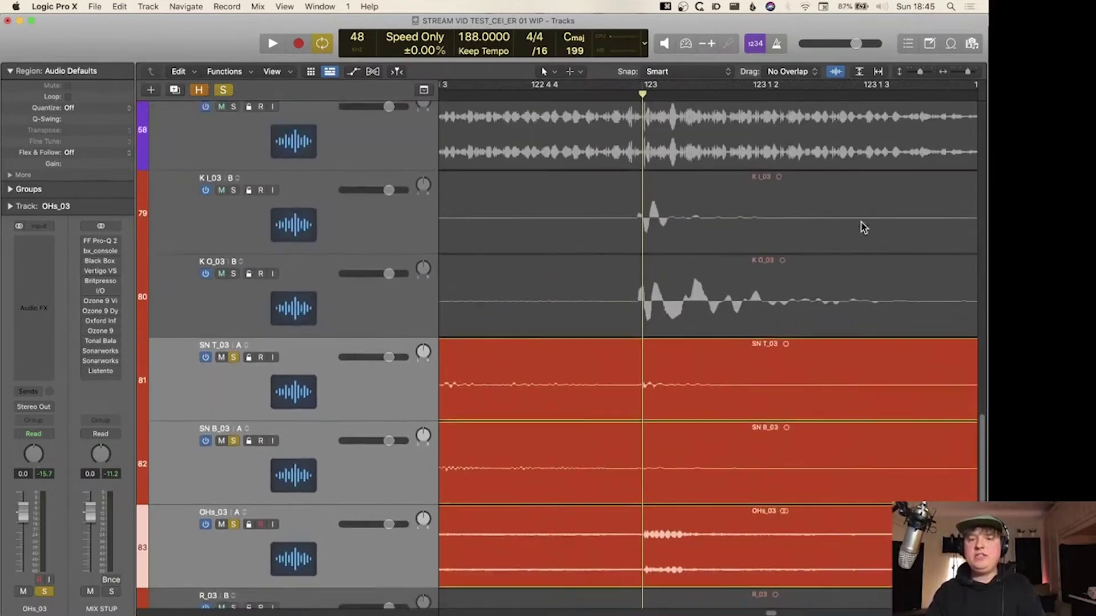
key("super+Up")
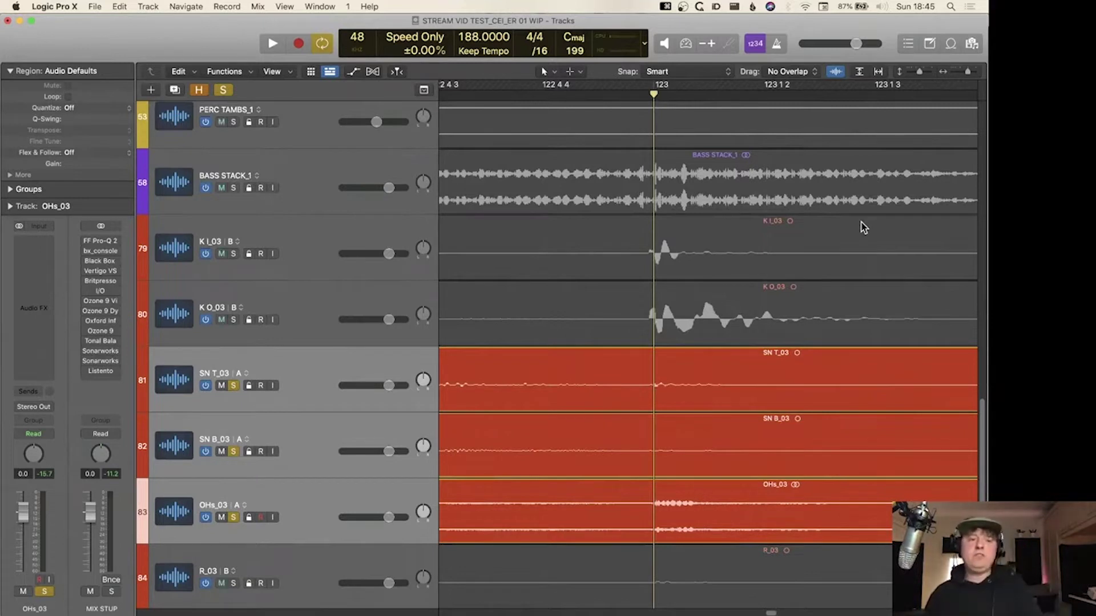
- Move the OHs_03 track between K I_03 and K O_03 and clear the snare and overhead solos
left_click(344, 505)
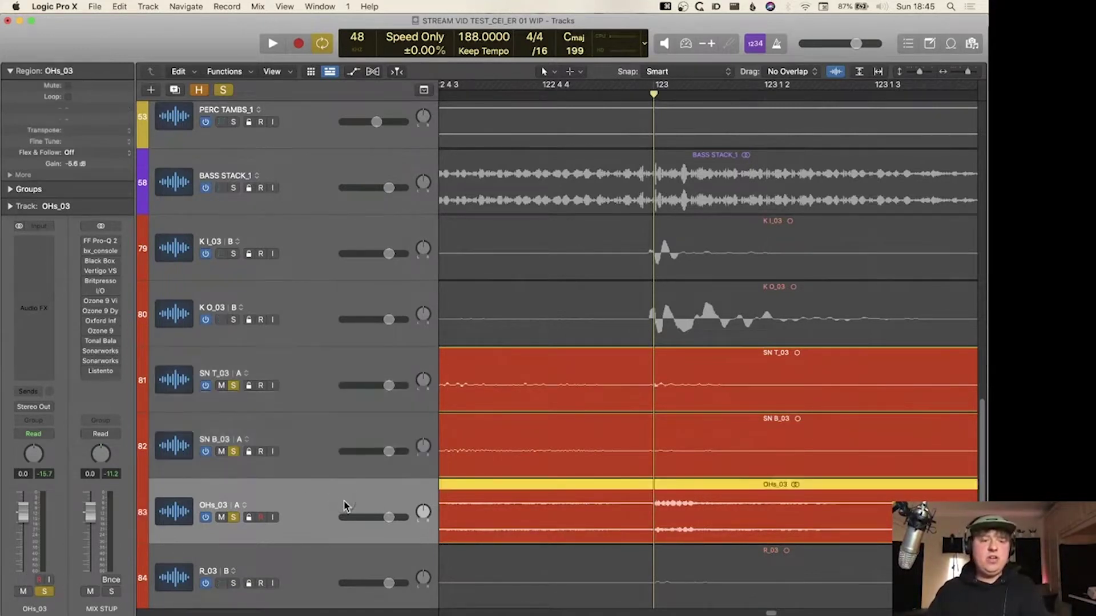
left_click_drag(292, 498, 290, 269)
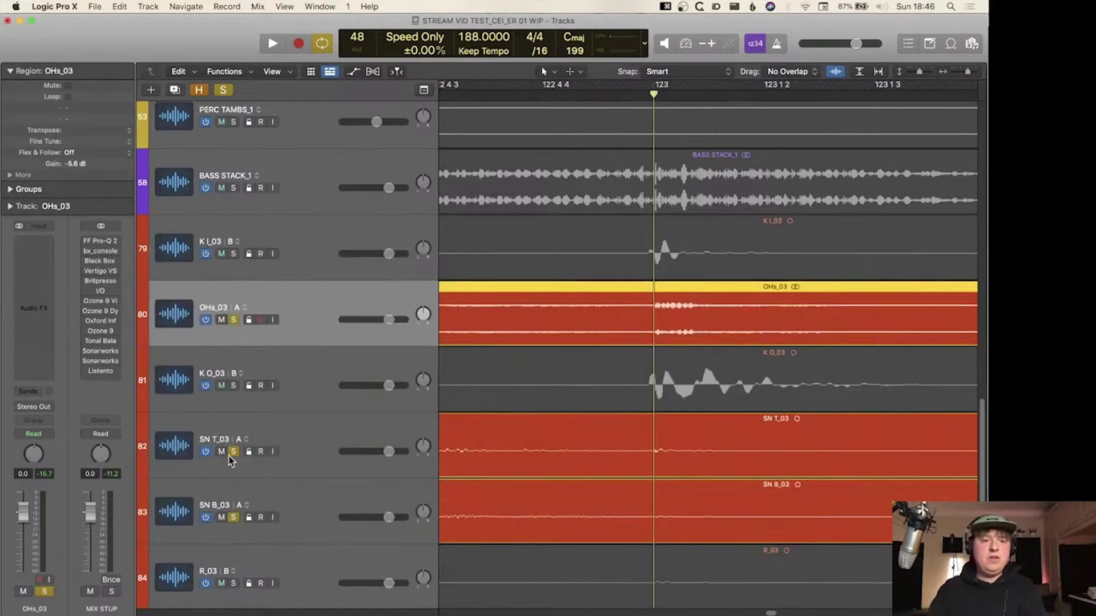
left_click(234, 452)
- Compare the kick's waveform onset at bar 123 on K I_03 with the OHs_03 track
key("super+Right")
key("super+Right")
key("super+Right")
key("super+Down")
key("super+Down")
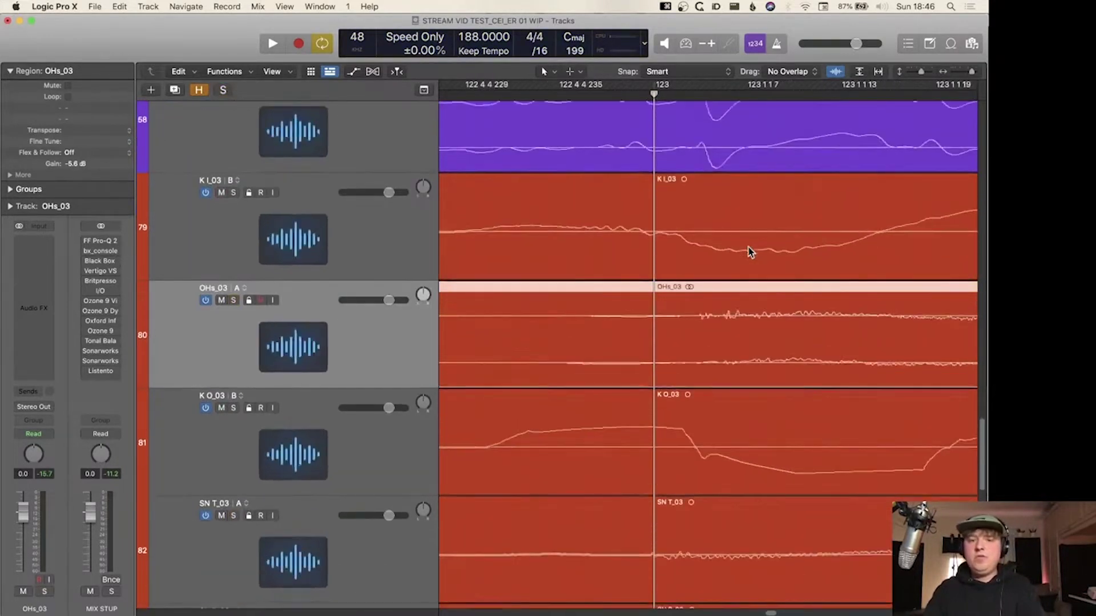
key("super+Down")
key("super+Down")
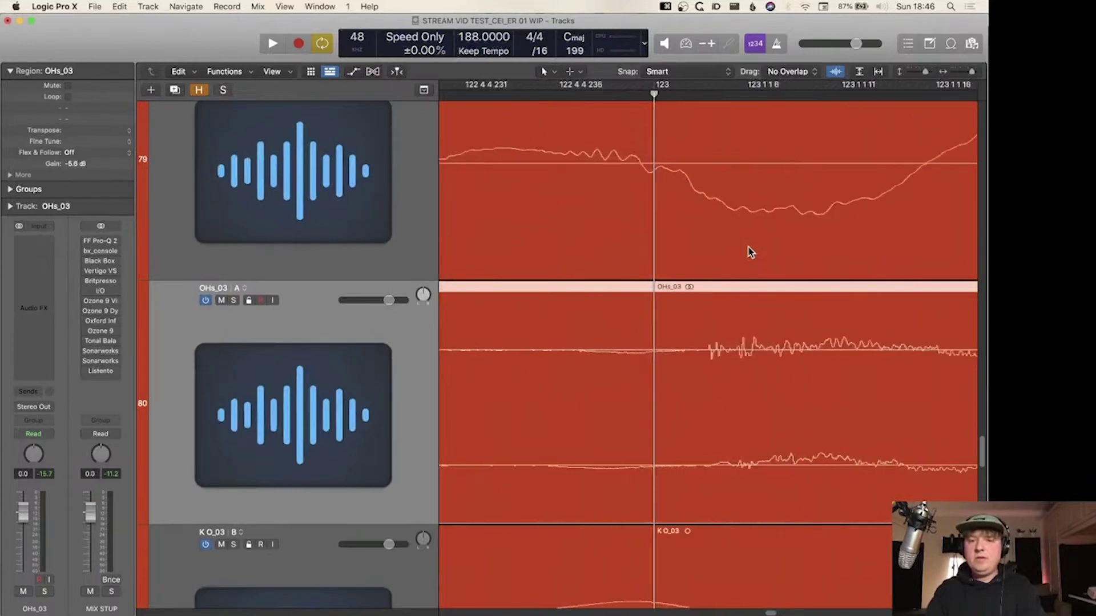
key("super+Down")
key("super+Down")
key("super+Left")
key("super+Left")
key("super+Left")
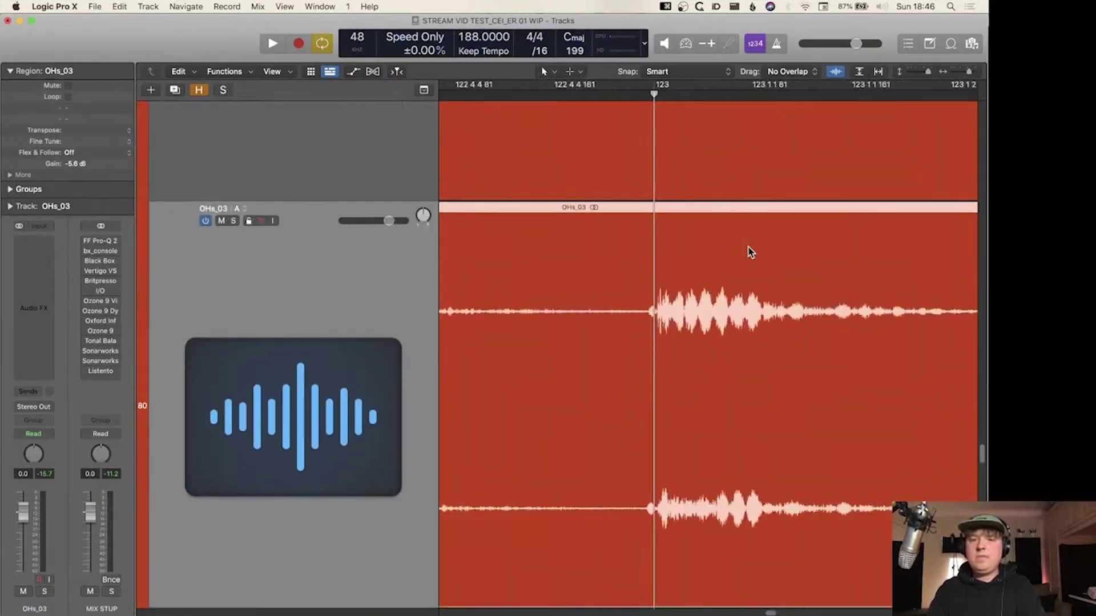
- Look through the song back to its opening bars for a clearer kick hit on K I_03 and OHs_03
key("super+Left")
key("super+Left")
key("super+Up")
key("super+Up")
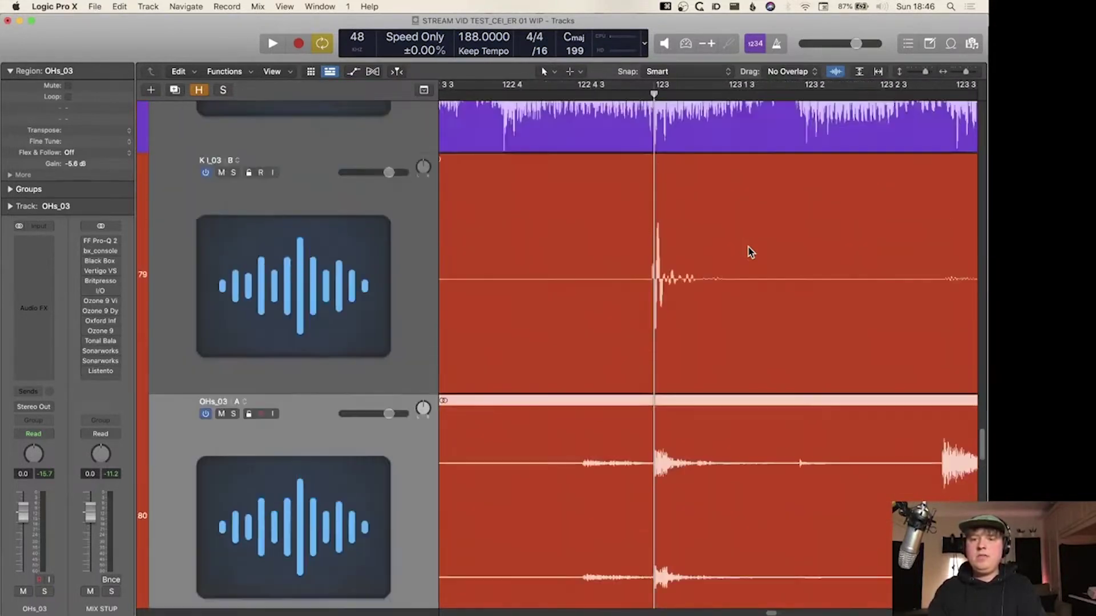
key("super+Up")
key("super+Left")
key("super+Left")
key("super+Left")
key("super+Left")
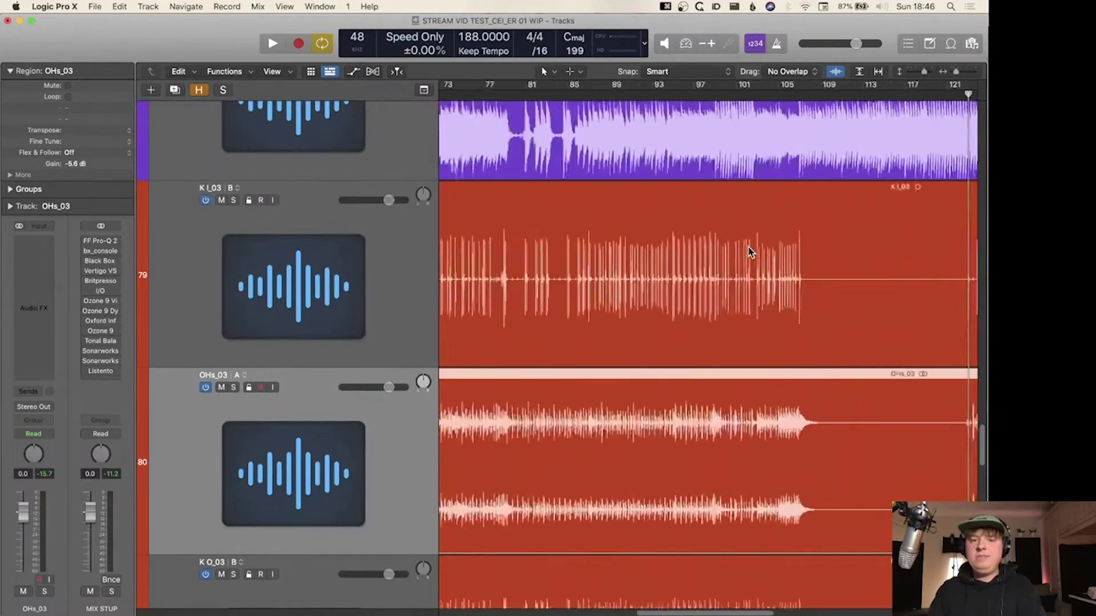
key("super+Left")
key("super+Left")
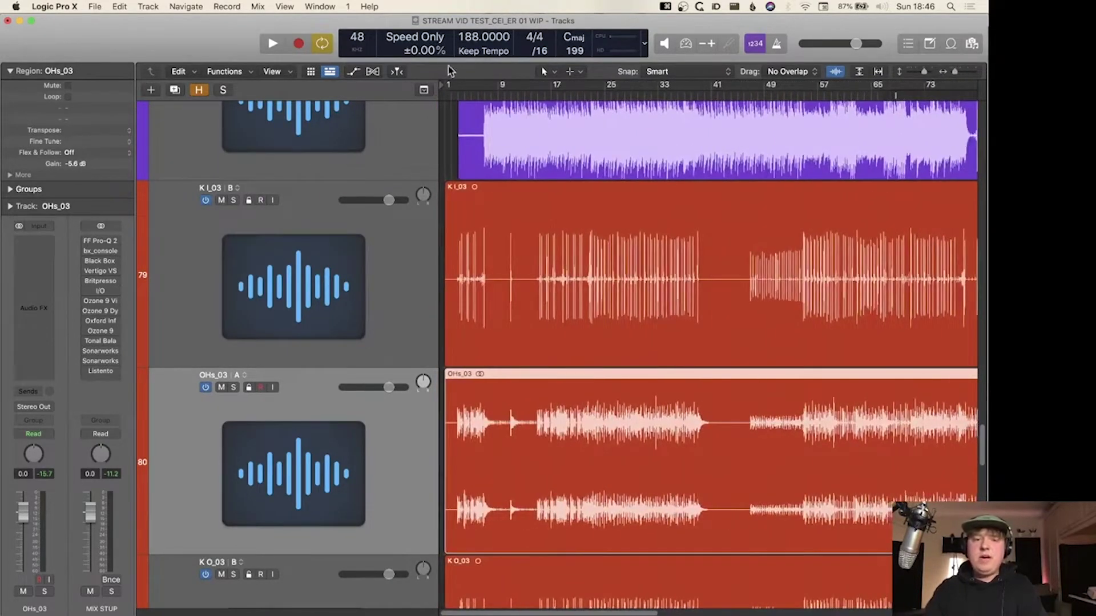
key("super+Right")
key("super+Right")
key("super+Right")
key("super+Right")
key("super+Right")
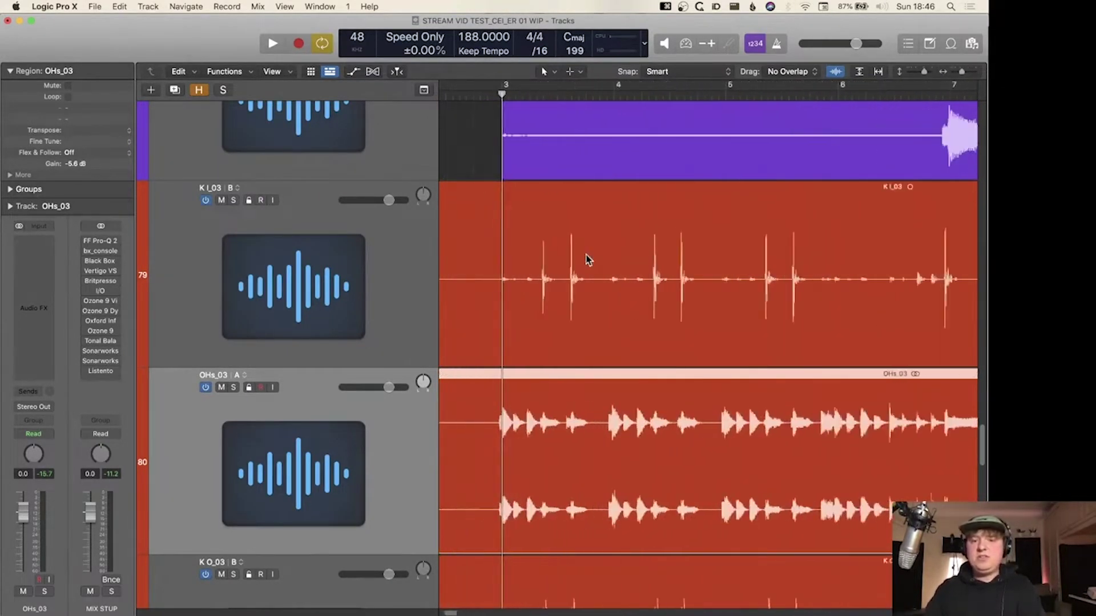
scroll(588, 260, "right", 3)
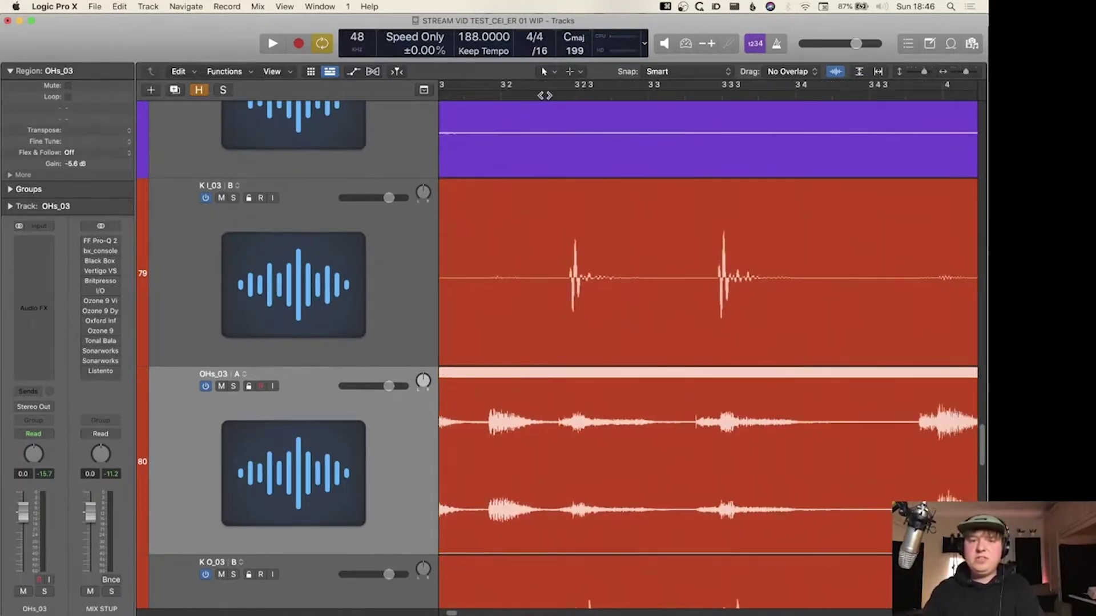
- Examine the first kick hit of bar 3 on K I_03 against the OHs_03 waveform
key("super+Right")
key("super+Right")
key("super+Right")
key("super+Right")
key("super+Right")
key("super+Right")
key("super+Right")
- Turn off cycle mode and play the opening drum passage in bar 3 to hear its kick hits
key("space")
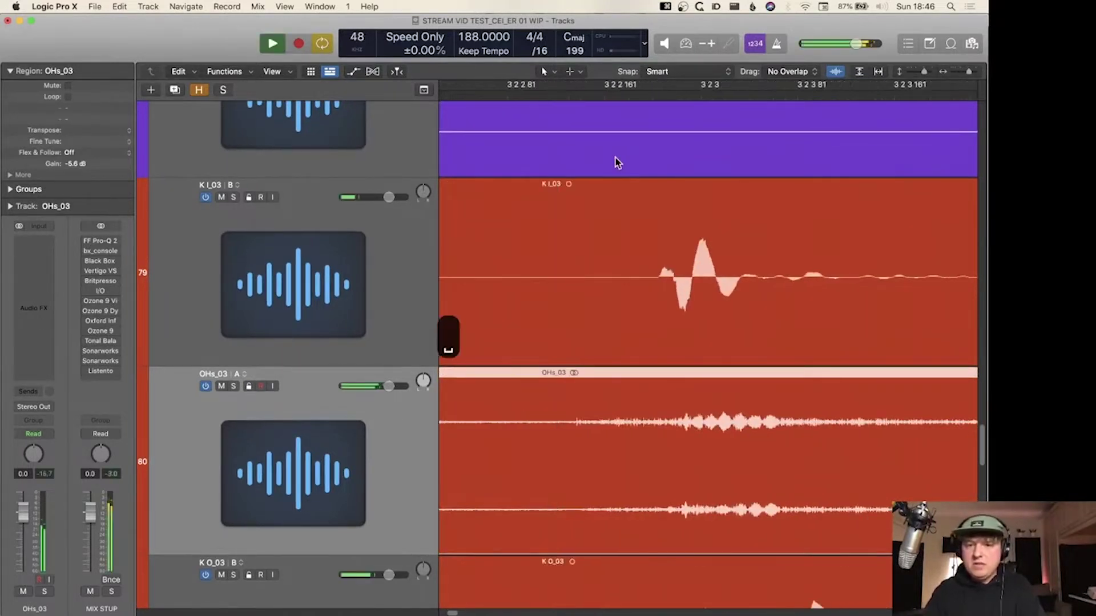
key("super+Left")
key("super+Left")
key("super+Left")
key("super+Left")
key("super+Left")
key("super+Left")
key("c")
key("space")
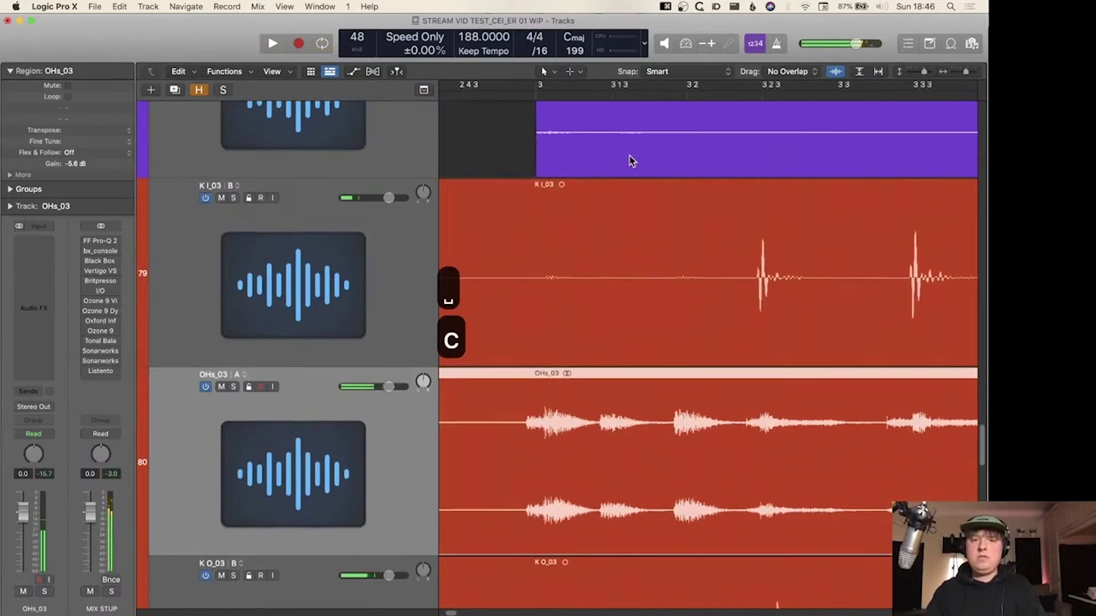
key("space")
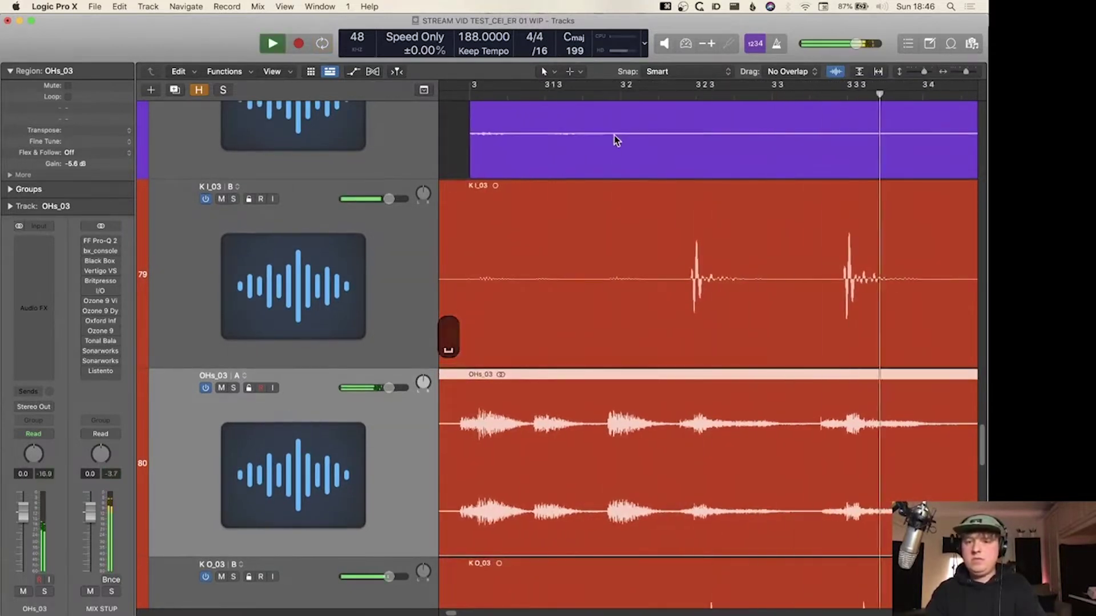
key("super+Left")
key("super+Left")
key("super+Left")
scroll(614, 135, "down", 3)
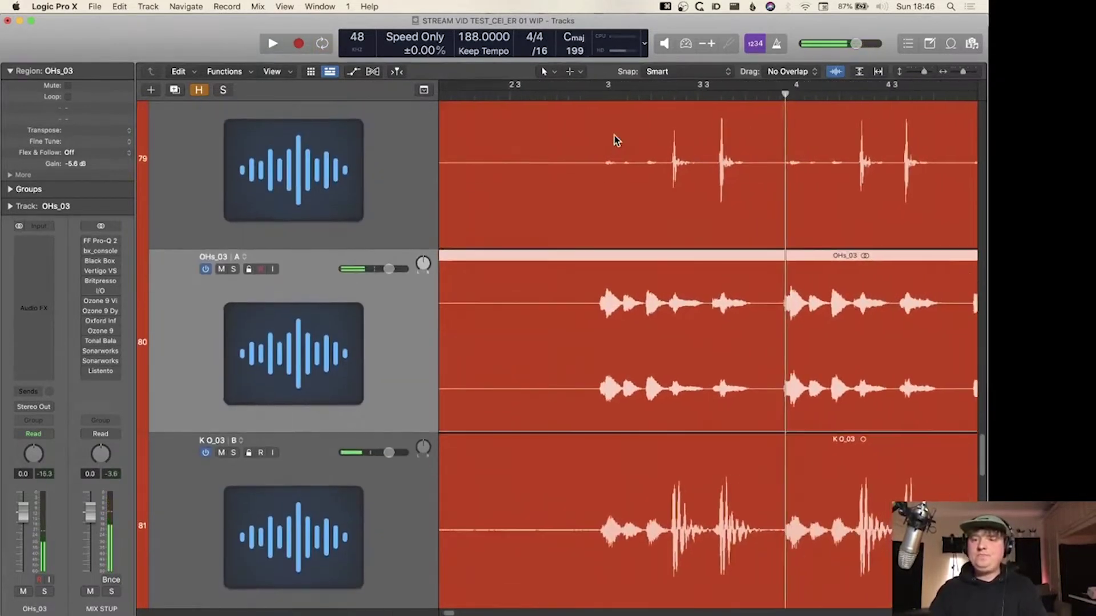
scroll(614, 135, "up", 2)
scroll(613, 135, "right", 2)
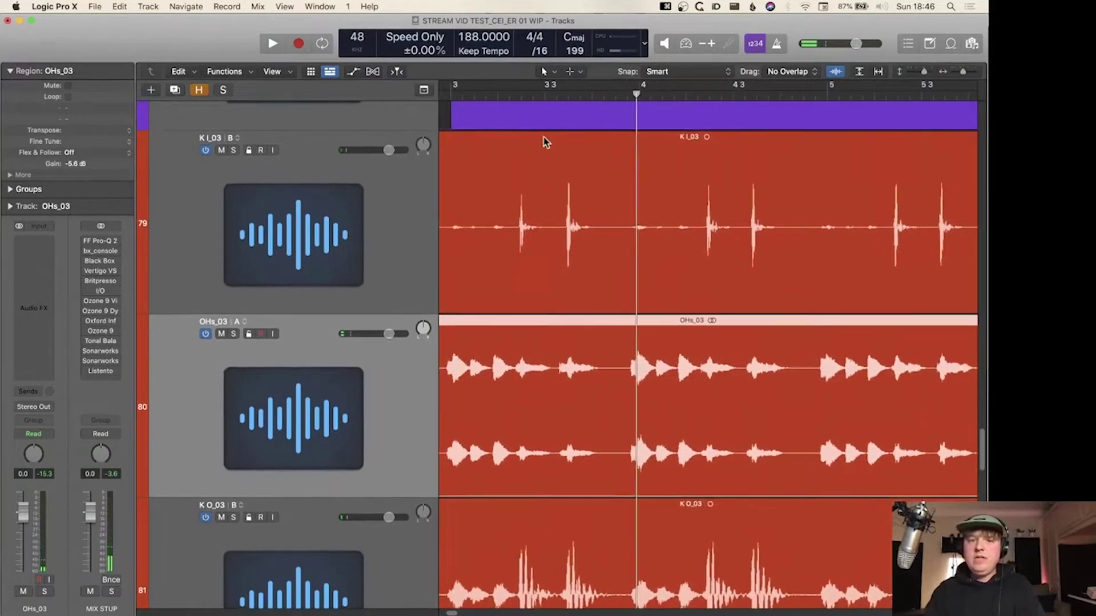
- Look and listen through bars 7 to 17 for a clearer isolated kick hit on K I_03 and OHs_03
scroll(618, 211, "right", 8)
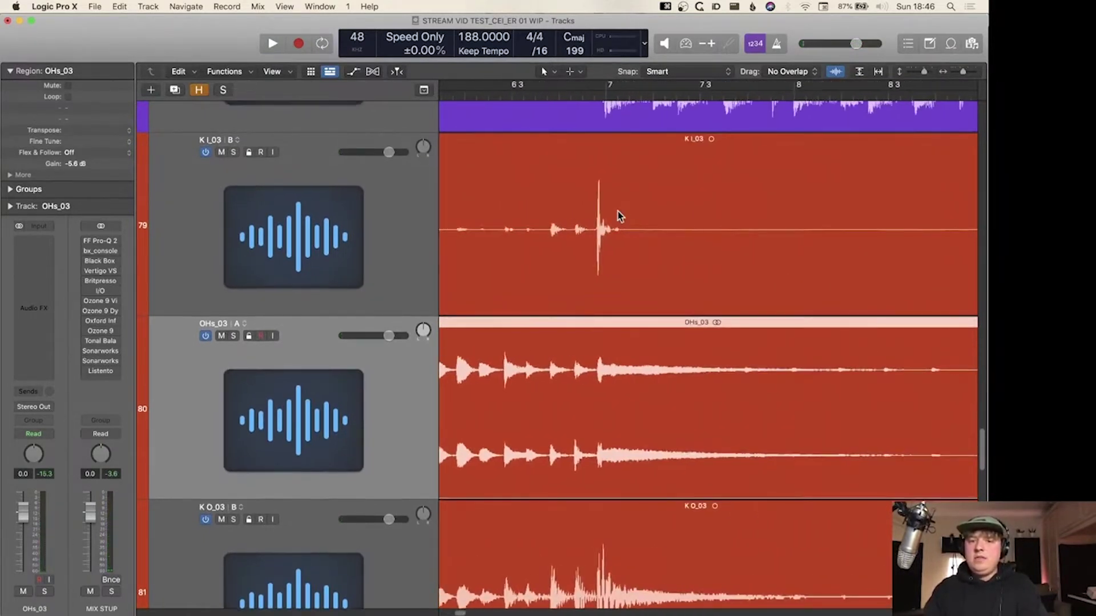
left_click(551, 97)
key("space")
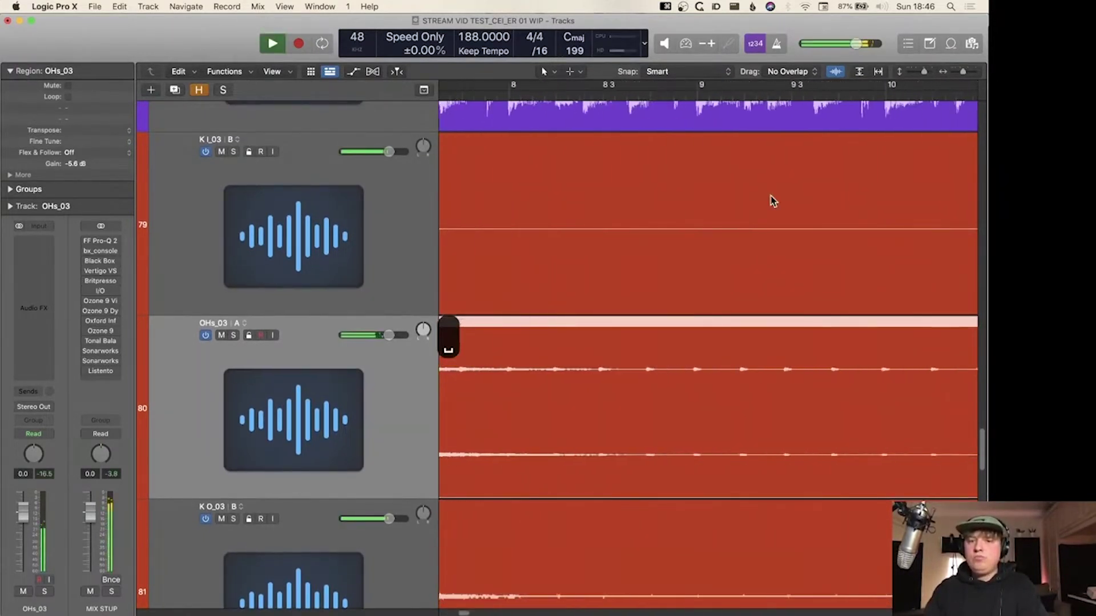
key("space")
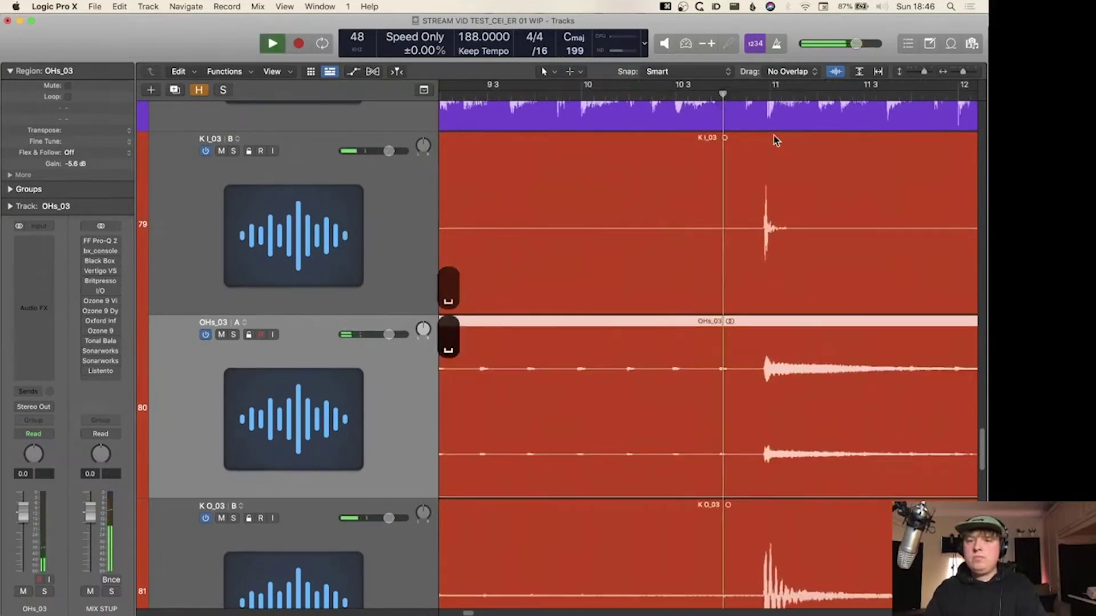
key("space")
scroll(868, 212, "right", 10)
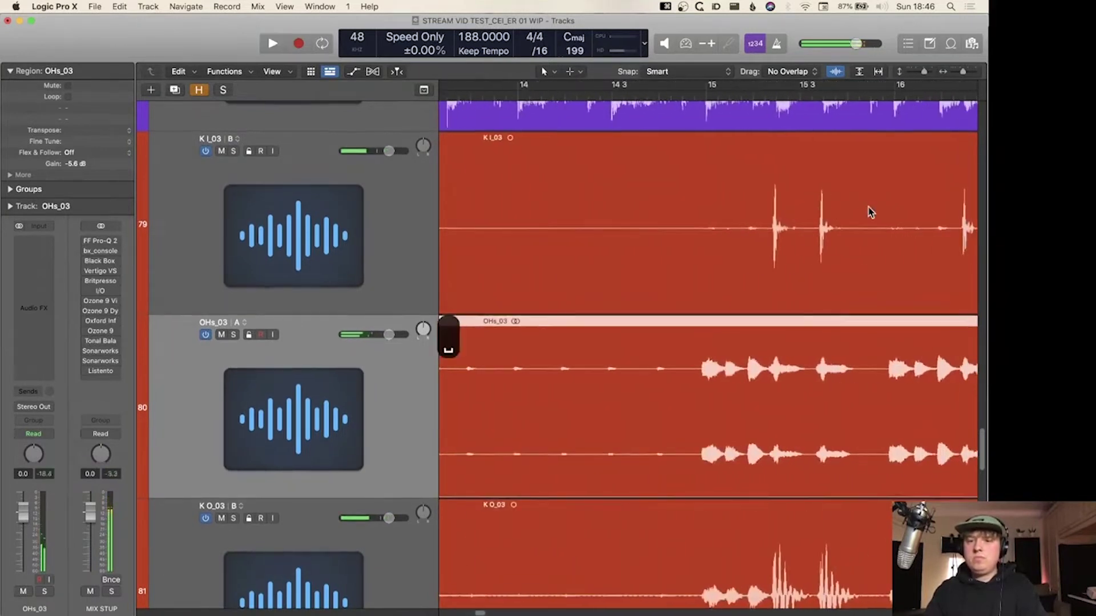
scroll(869, 212, "right", 4)
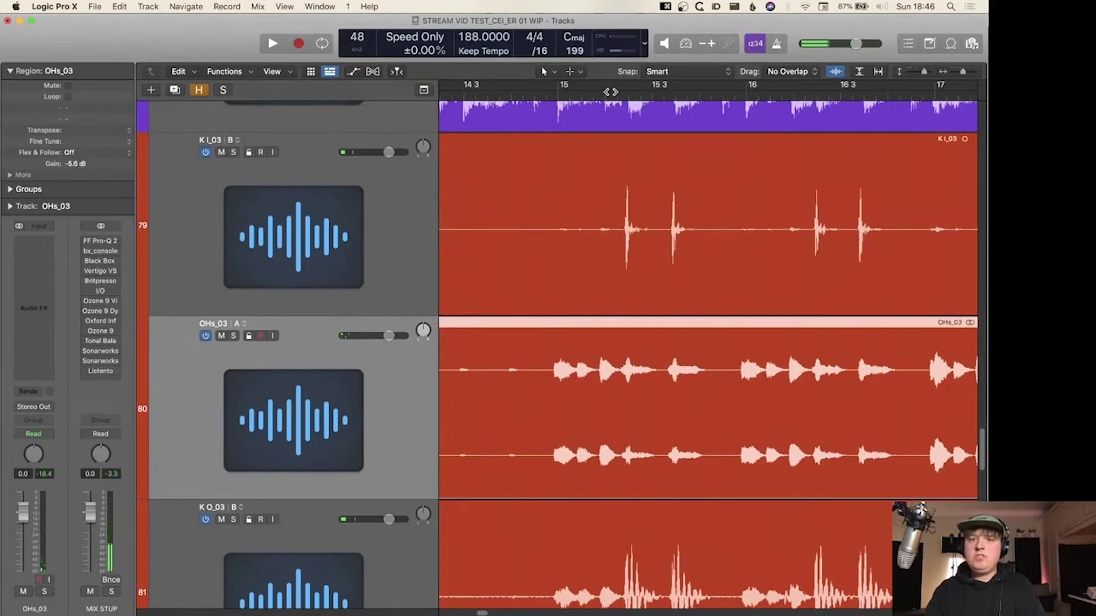
scroll(880, 210, "right", 3)
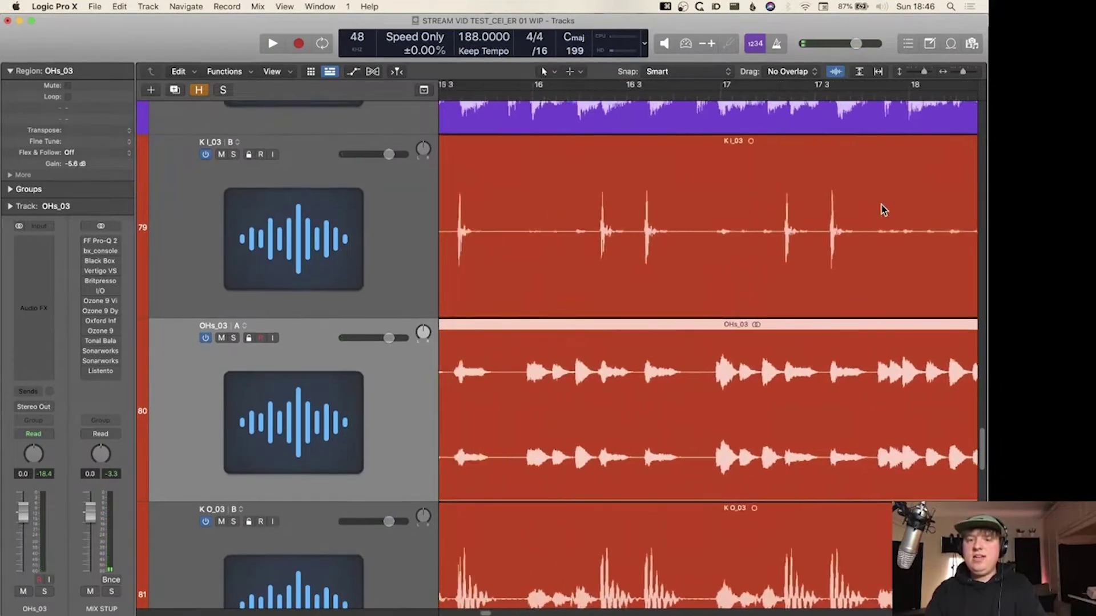
scroll(881, 210, "left", 2)
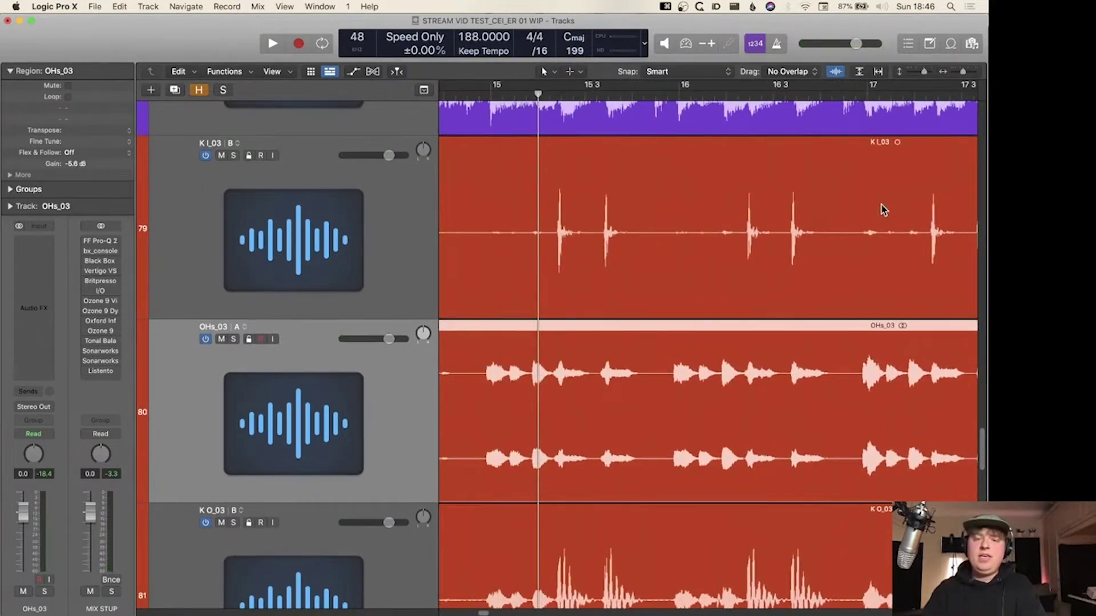
- Continue searching from bar 17 up to bar 47 and play the kick hits that start there
scroll(881, 210, "down", 5)
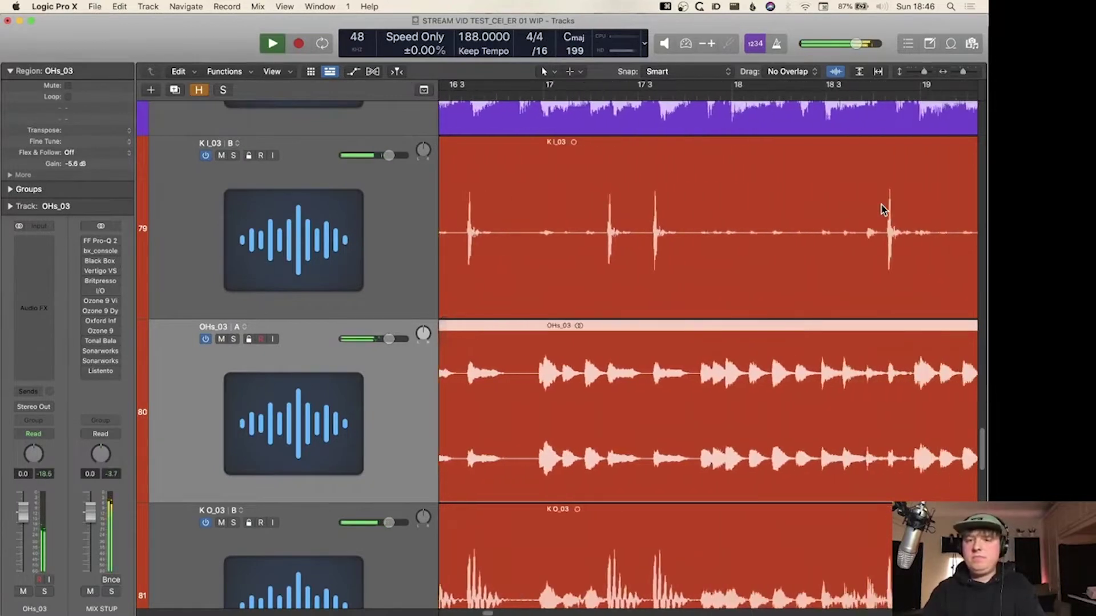
scroll(881, 204, "down", 4)
scroll(881, 204, "right", 5)
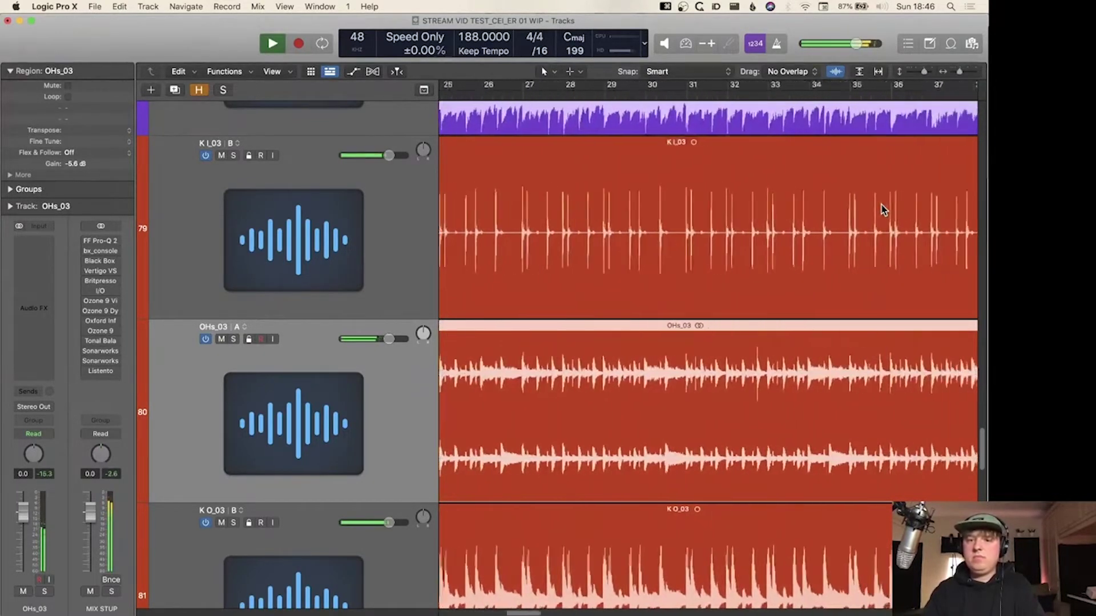
scroll(881, 204, "down", 3)
key("space")
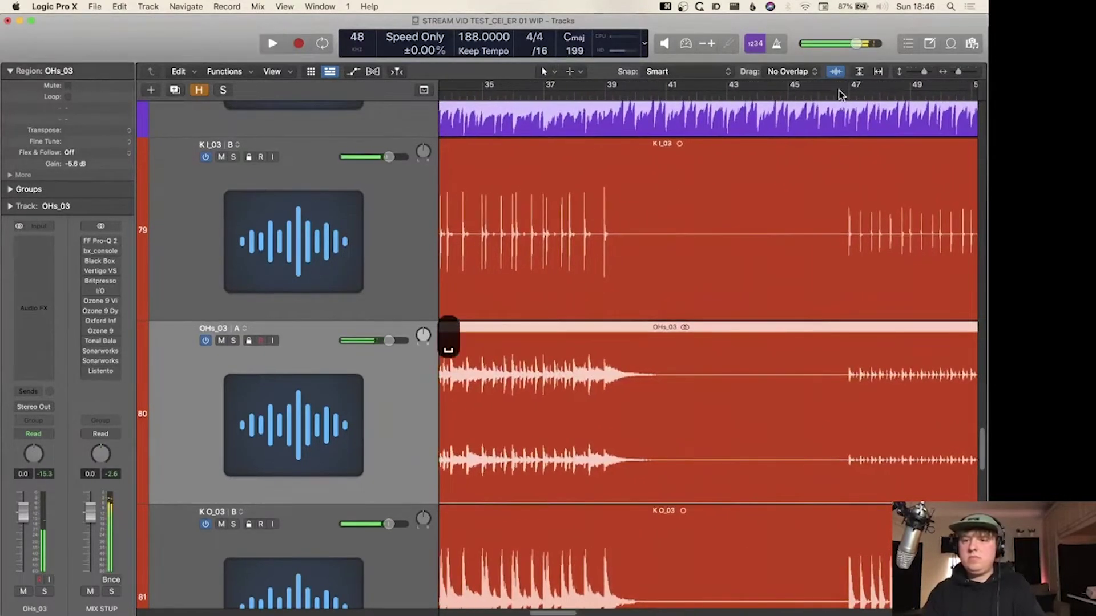
key("space")
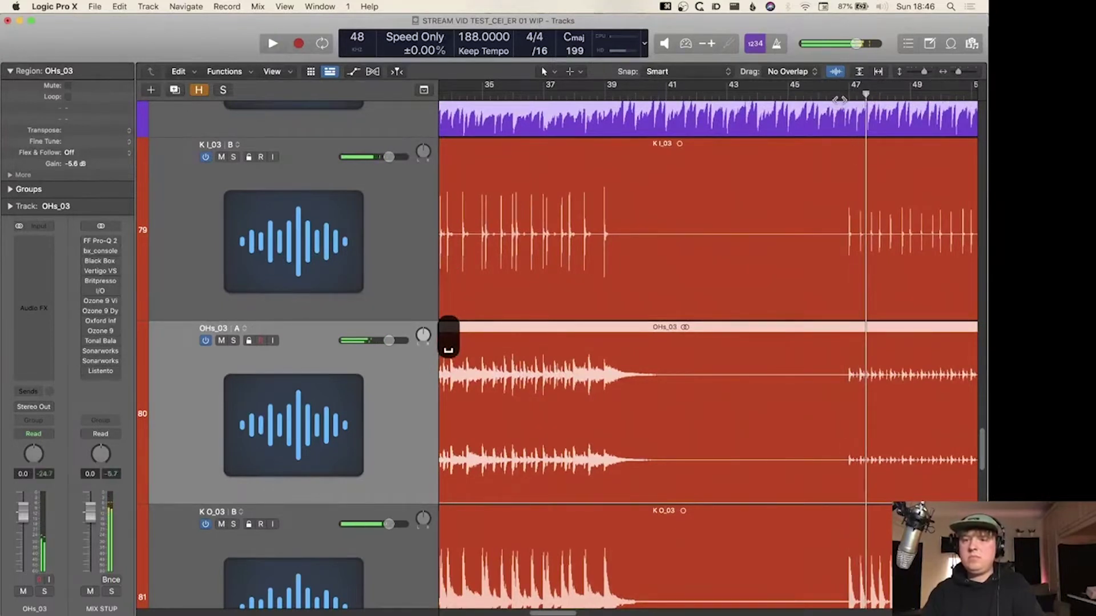
- Examine the first kick hit of bar 47 at waveform level on K I_03, OHs_03 and K O_03
scroll(764, 173, "up", 8)
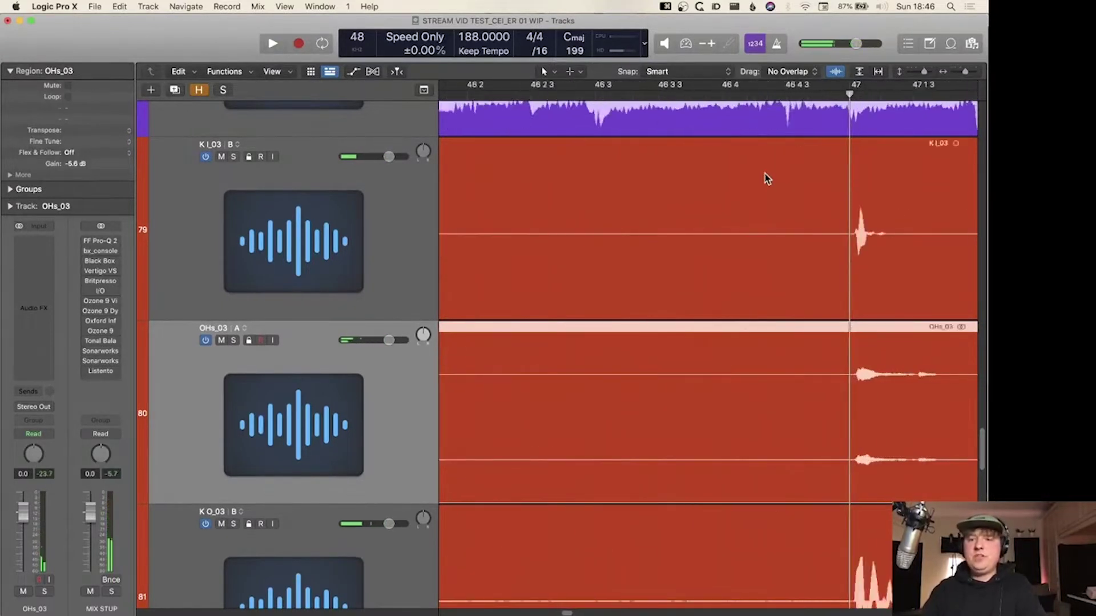
scroll(765, 174, "up", 6)
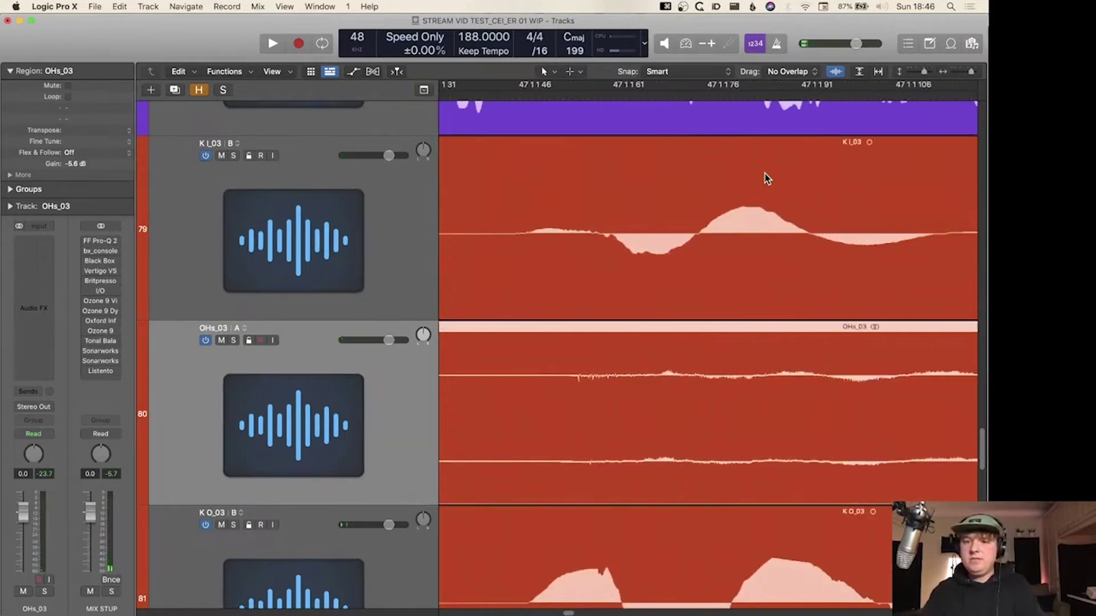
scroll(765, 173, "up", 5)
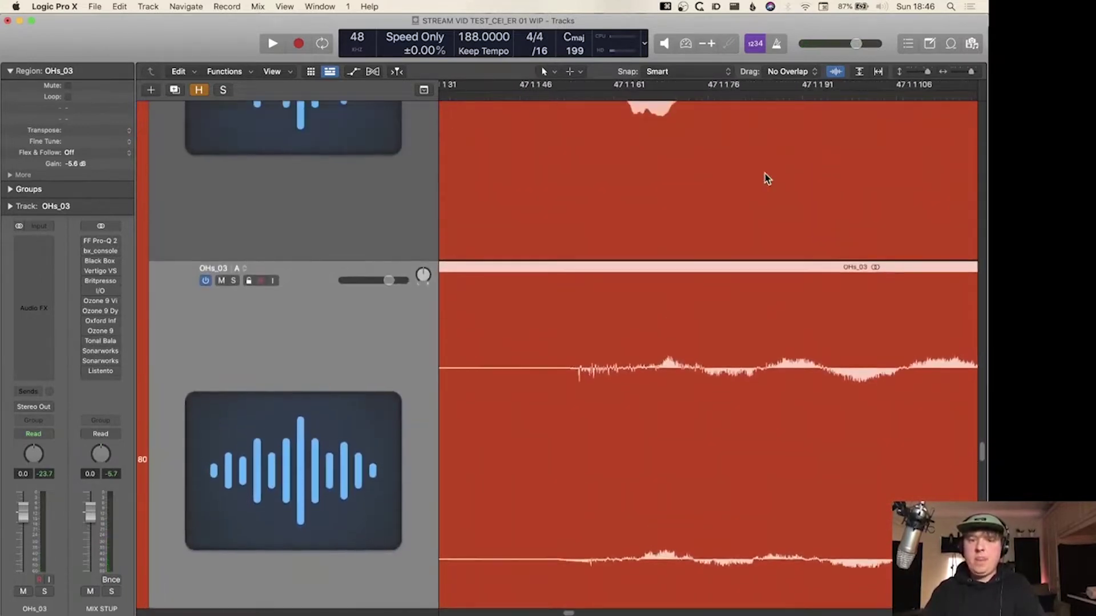
scroll(765, 173, "down", 2)
scroll(764, 173, "left", 4)
left_click(715, 274)
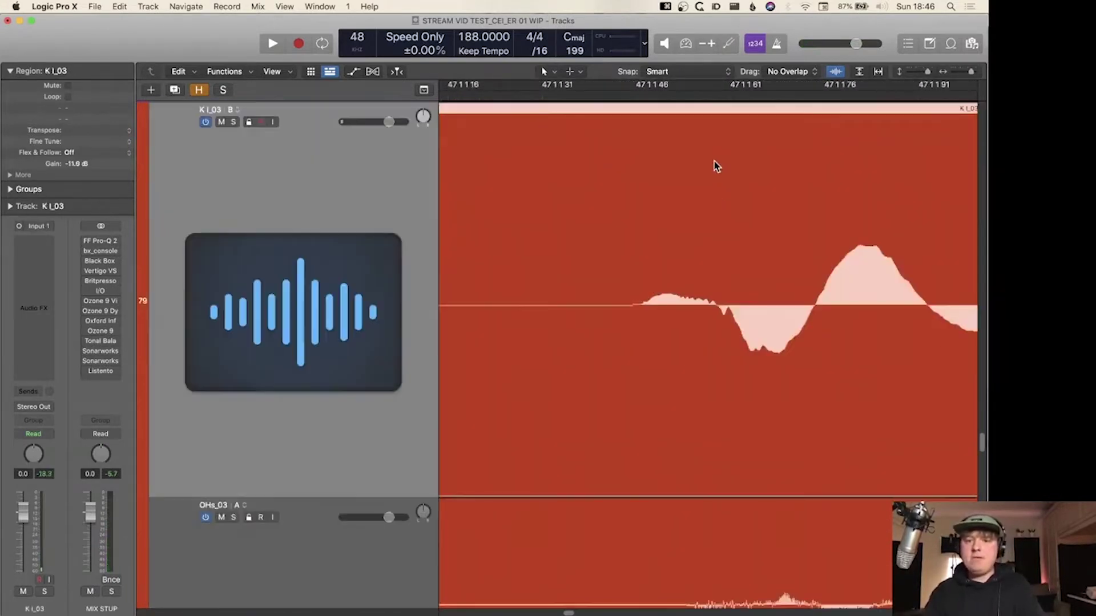
scroll(708, 278, "down", 6)
scroll(708, 278, "right", 2)
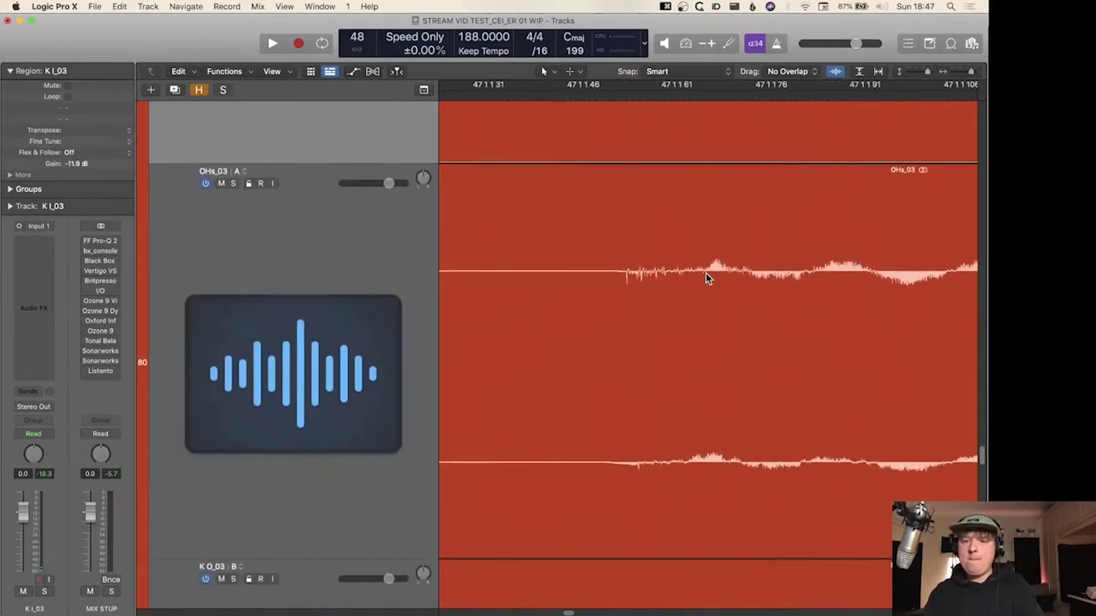
scroll(706, 277, "down", 2)
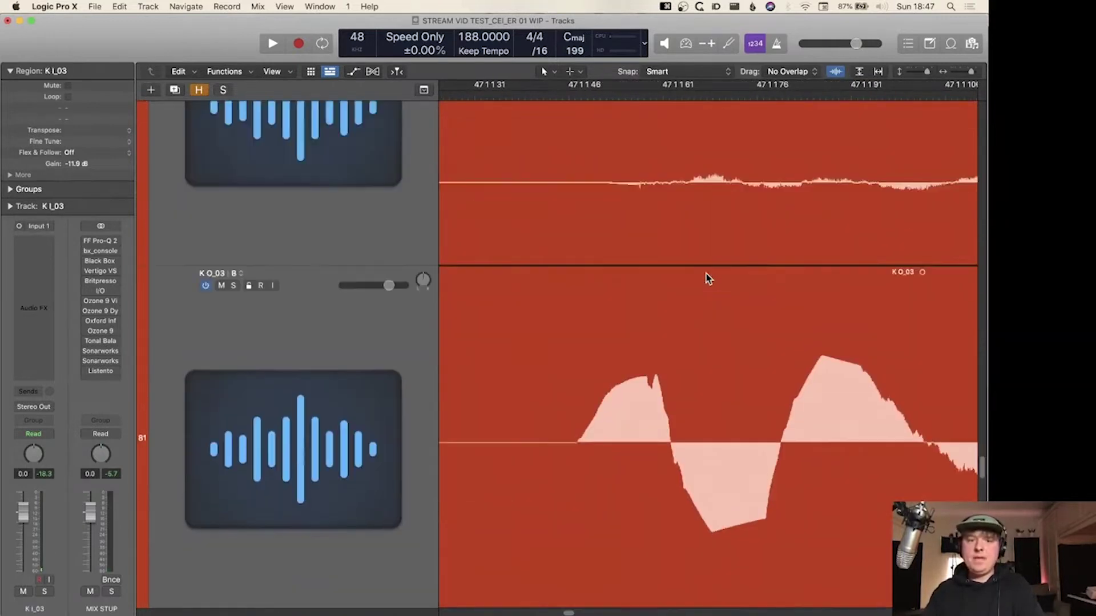
scroll(707, 278, "down", 5)
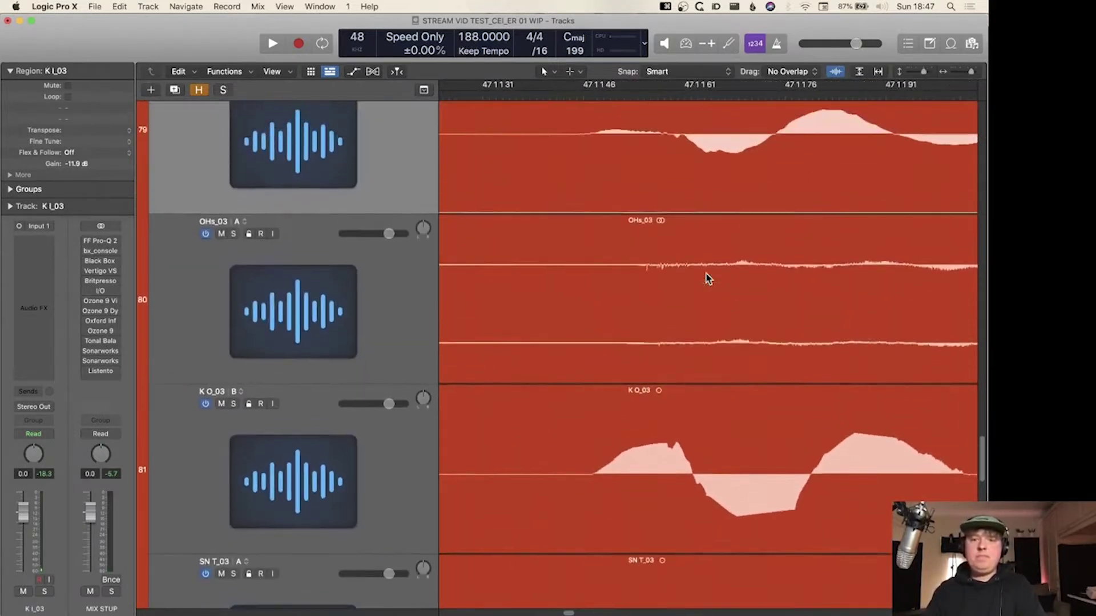
- Move the K O_03 track between K I_03 and OHs_03, and compare its bar 47 kick onset with the overheads
left_click_drag(355, 415, 313, 228)
scroll(775, 313, "right", 2)
scroll(775, 313, "up", 3)
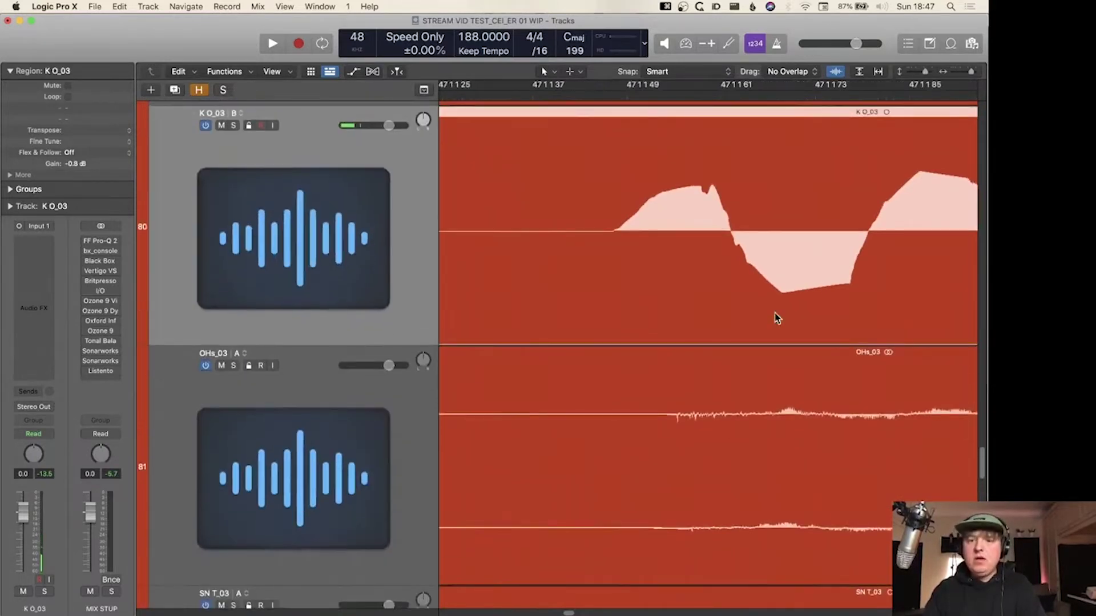
scroll(776, 318, "right", 3)
scroll(776, 318, "up", 2)
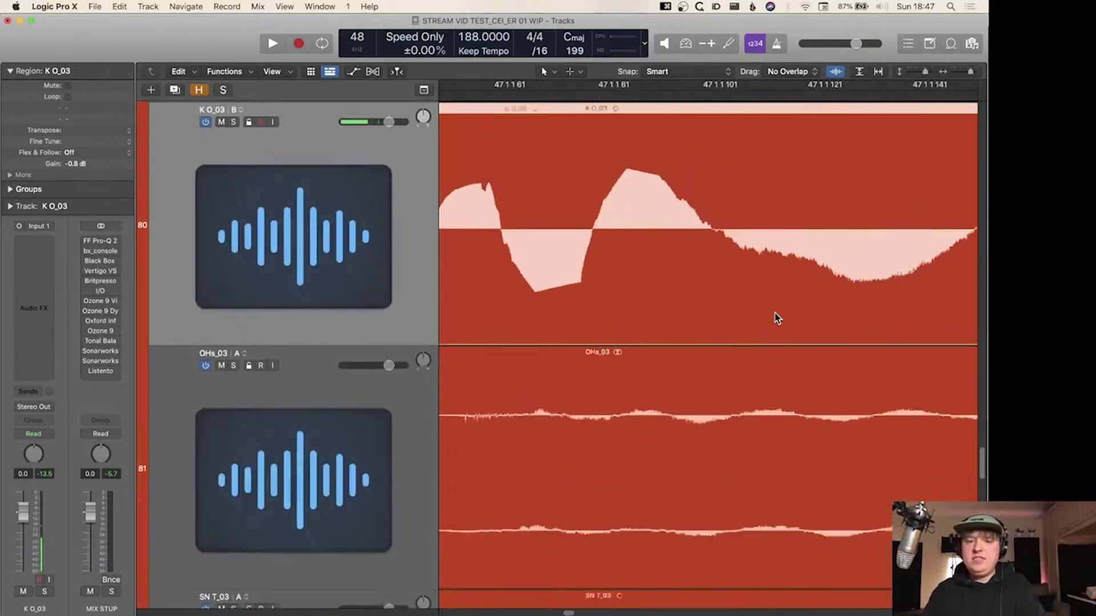
scroll(776, 318, "left", 3)
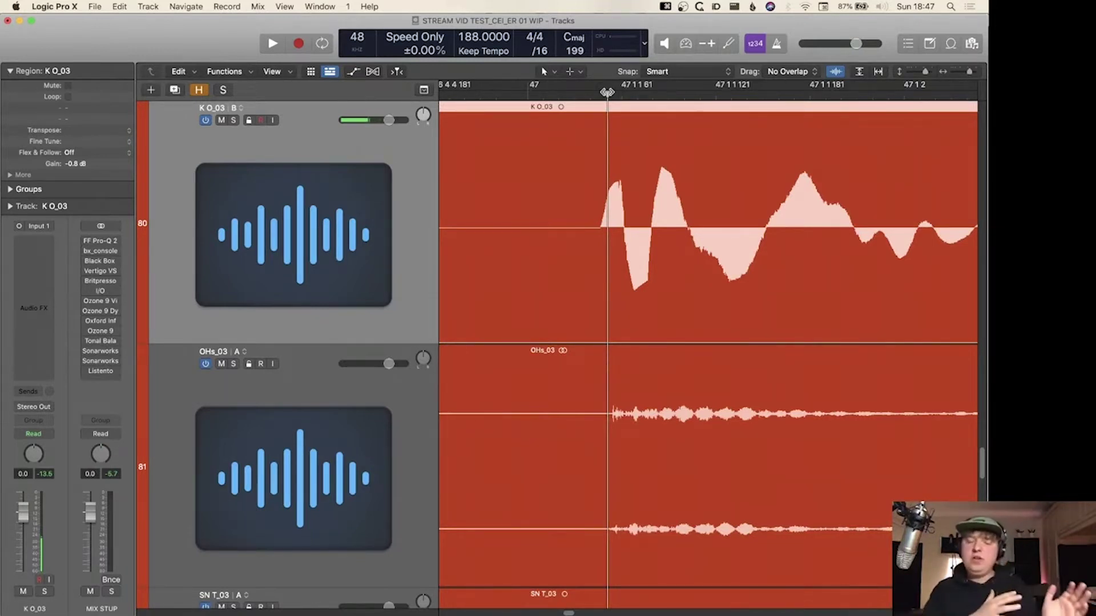
scroll(690, 309, "right", 1)
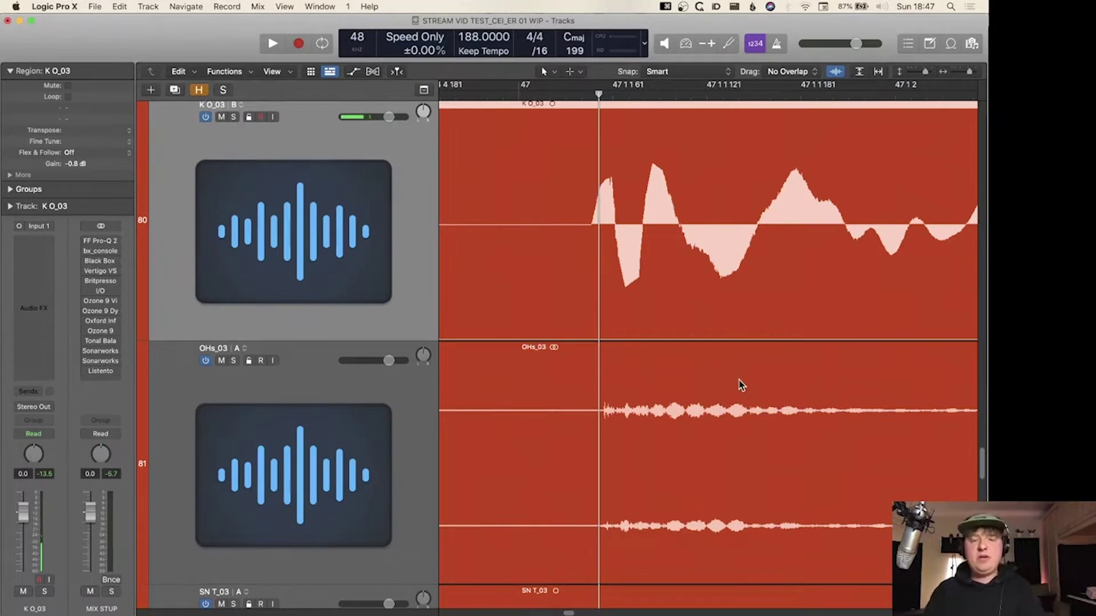
- Inspect the timing and polarity of the bar 47 kick onset on K O_03 against OHs_03 in close detail
key("super+Right")
key("super+Down")
key("super+Right")
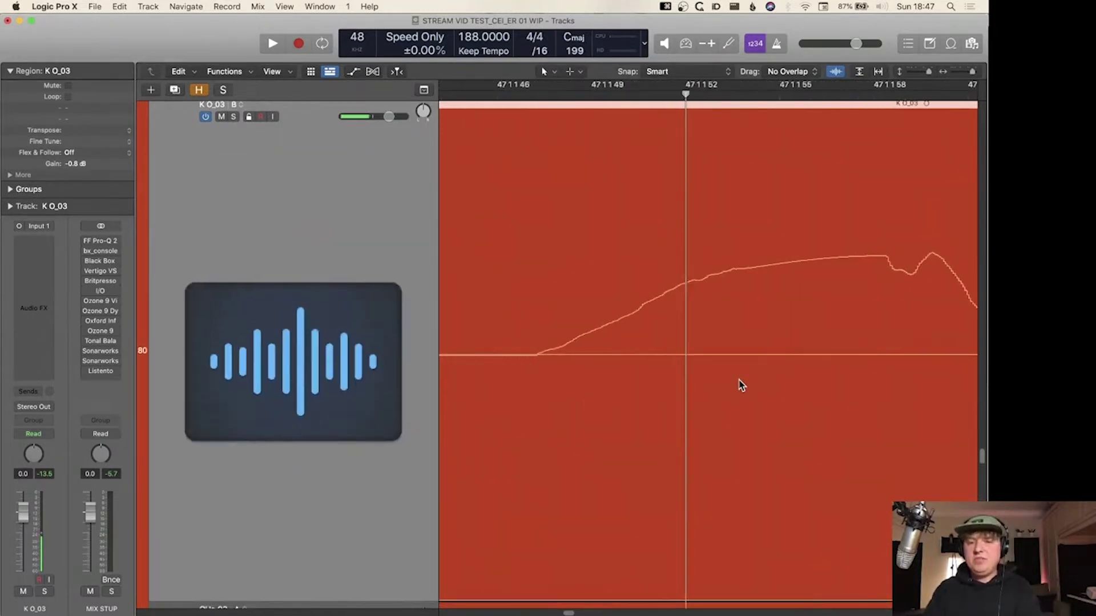
key("super+Up")
key("super+Left")
key("super+Left")
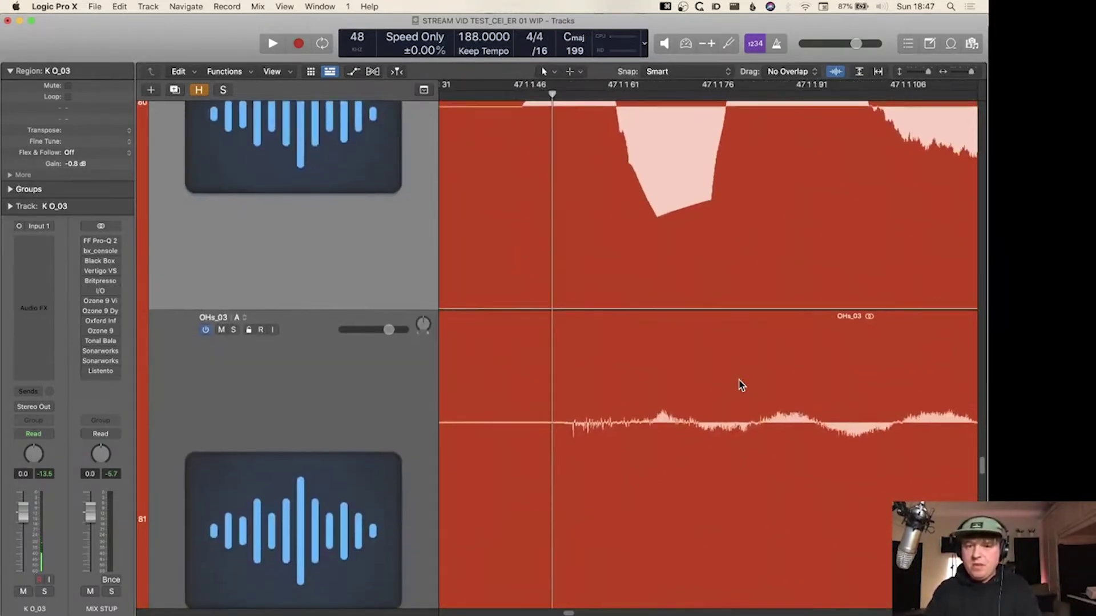
scroll(740, 385, "up", 1)
scroll(739, 385, "down", 8)
scroll(740, 385, "up", 10)
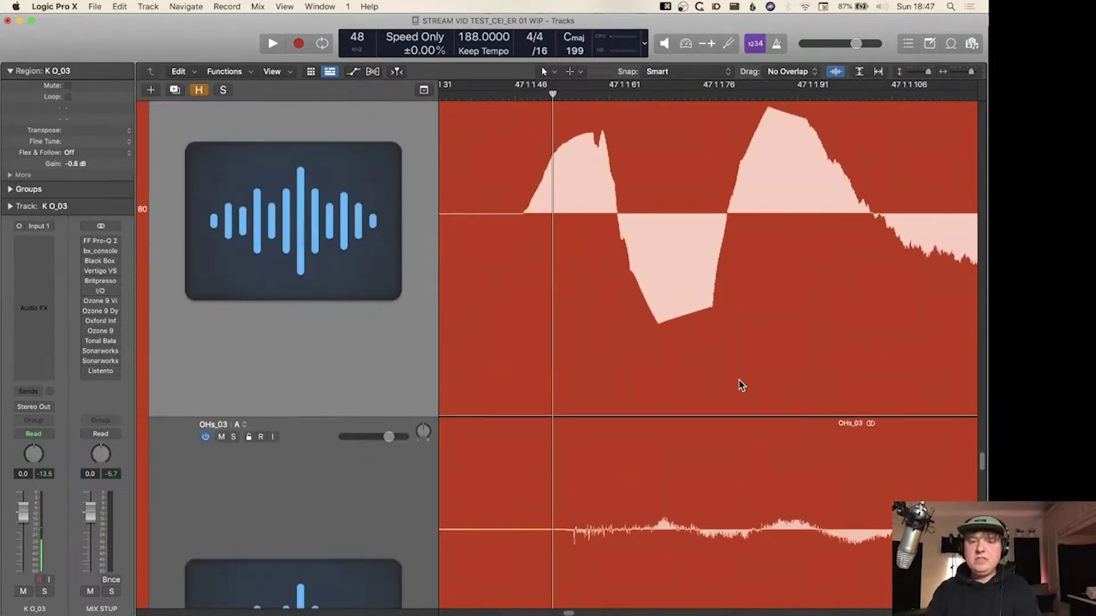
scroll(738, 384, "up", 5)
- Select the K I_03 region and place the playhead near its kick onset in bar 47
left_click(532, 123)
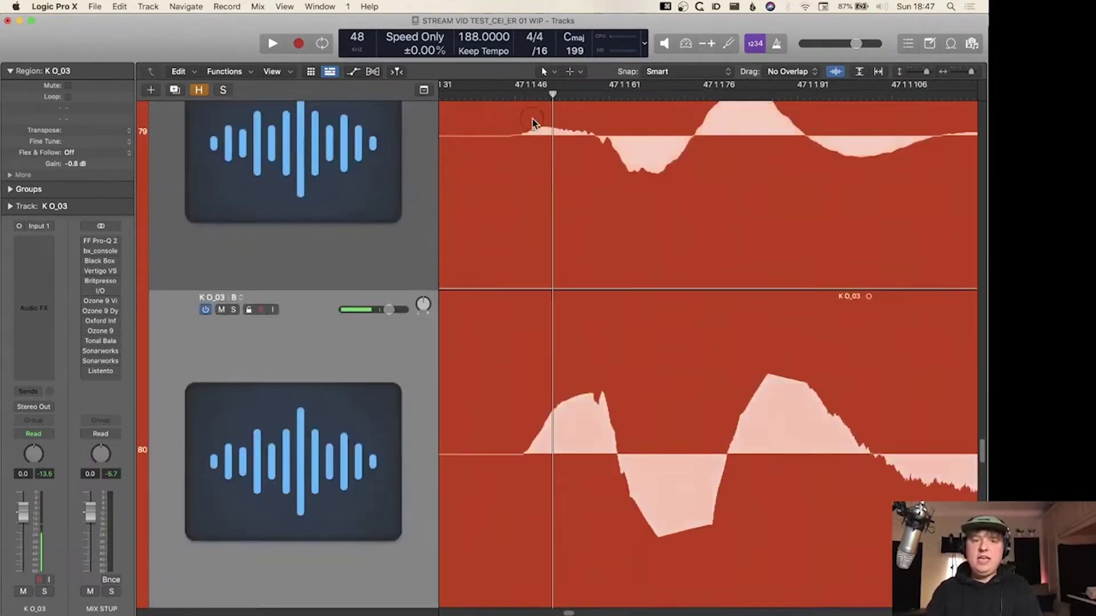
scroll(533, 123, "up", 3)
left_click(527, 93)
key("super+Right")
key("super+Right")
key("super+Right")
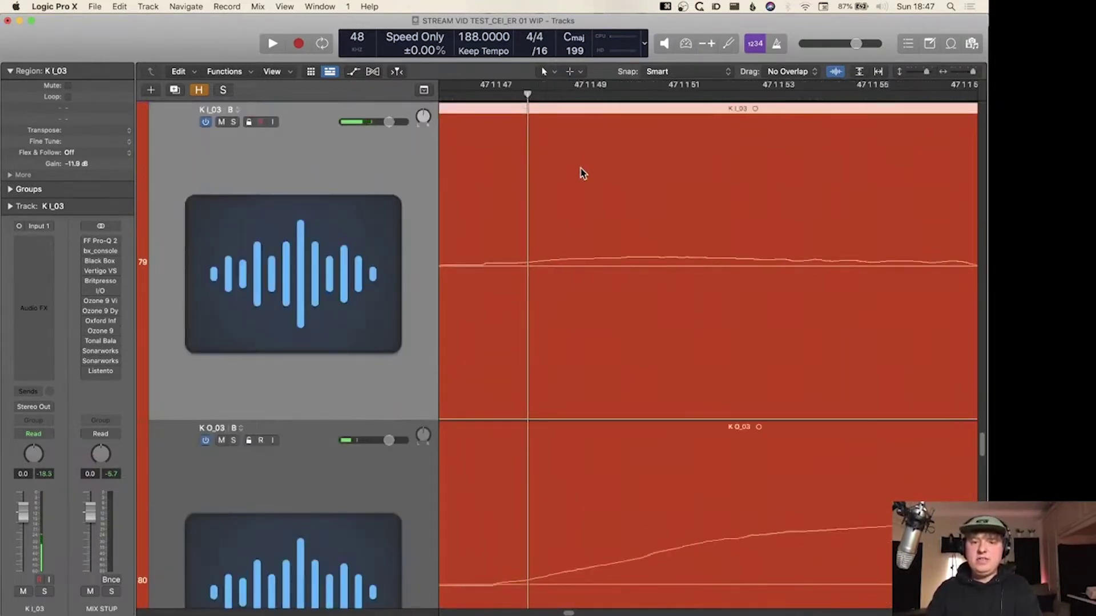
- Move the playhead to the exact start of the bar 47 kick transient on K O_03
key("super+Left")
key("super+Left")
scroll(582, 174, "left", 4)
scroll(582, 173, "down", 1)
scroll(582, 174, "up", 4)
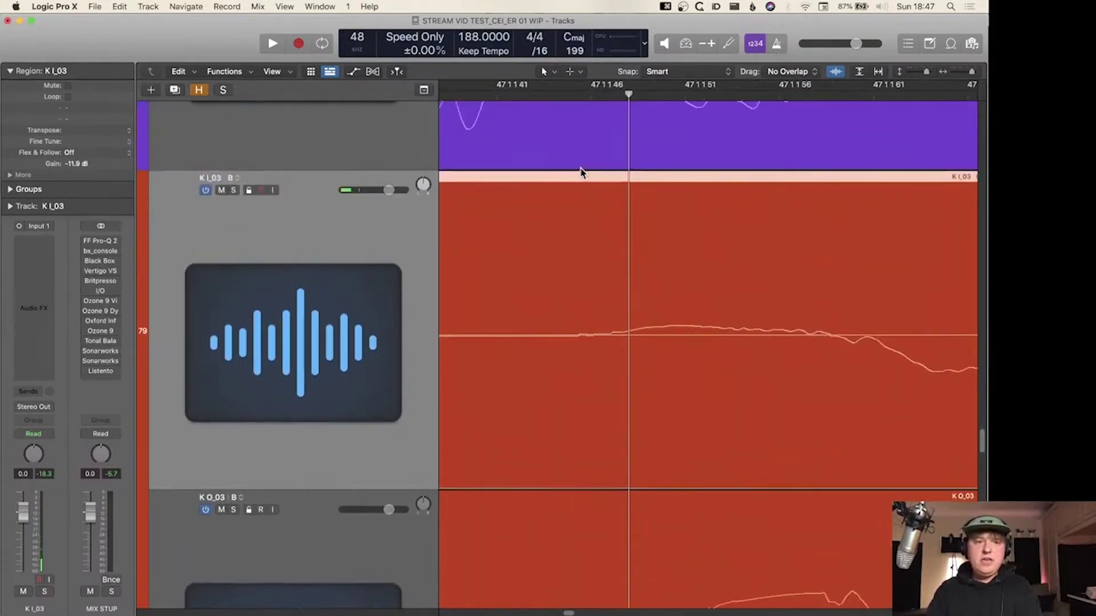
key("super+Up")
key("super+Up")
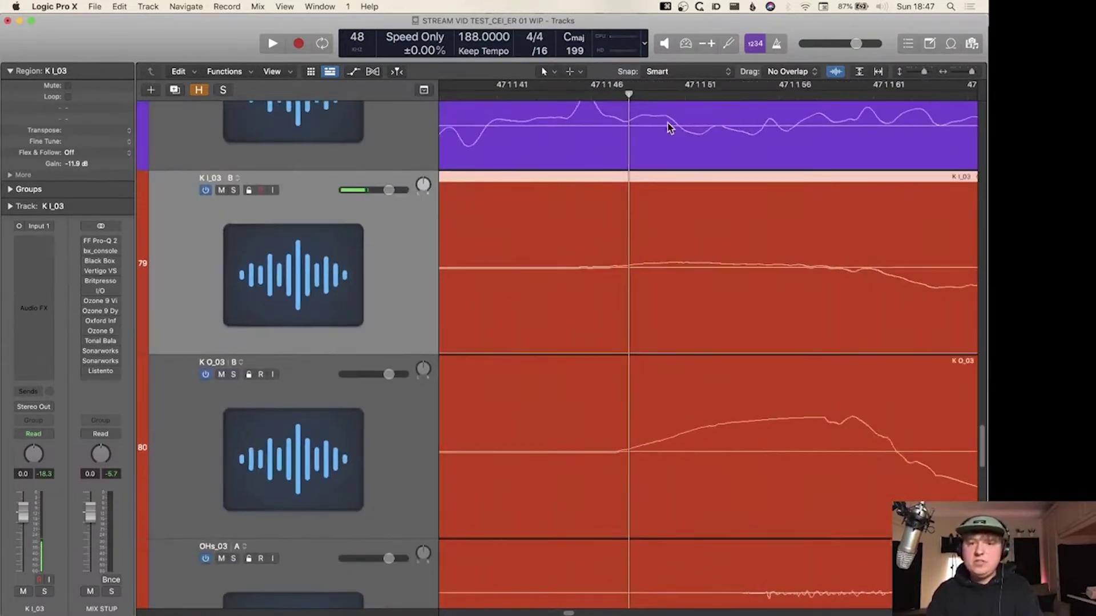
left_click_drag(628, 95, 616, 97)
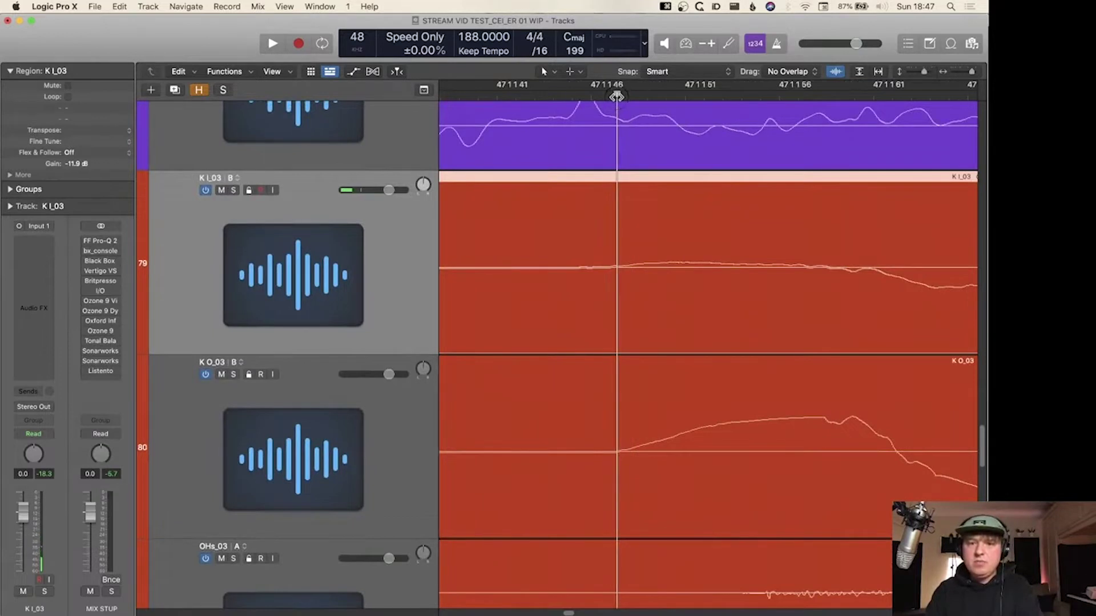
- Nudge the K I_03 region later in small increments to line up its kick onset with K O_03 at the playhead
key("alt+Right")
key("alt+Right")
key("alt+Right")
key("alt+Right")
key("alt+Right")
key("alt+Right")
key("alt+Right")
key("alt+Right")
key("alt+Right")
key("alt+Right")
key("alt+Right")
key("alt+Right")
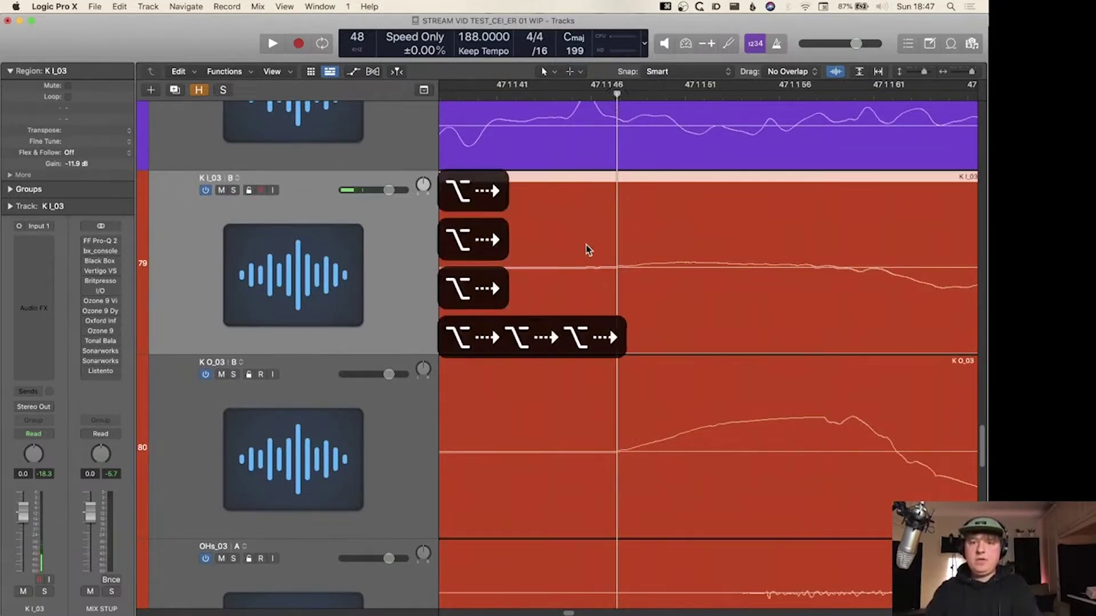
key("alt+Right")
key("alt+Right")
key("alt+Right")
key("alt+Right")
key("alt+Right")
key("alt+Right")
key("alt+Right")
key("alt+Right")
key("alt+Right")
key("alt+Right")
key("alt+Right")
key("alt+Right")
key("alt+Right")
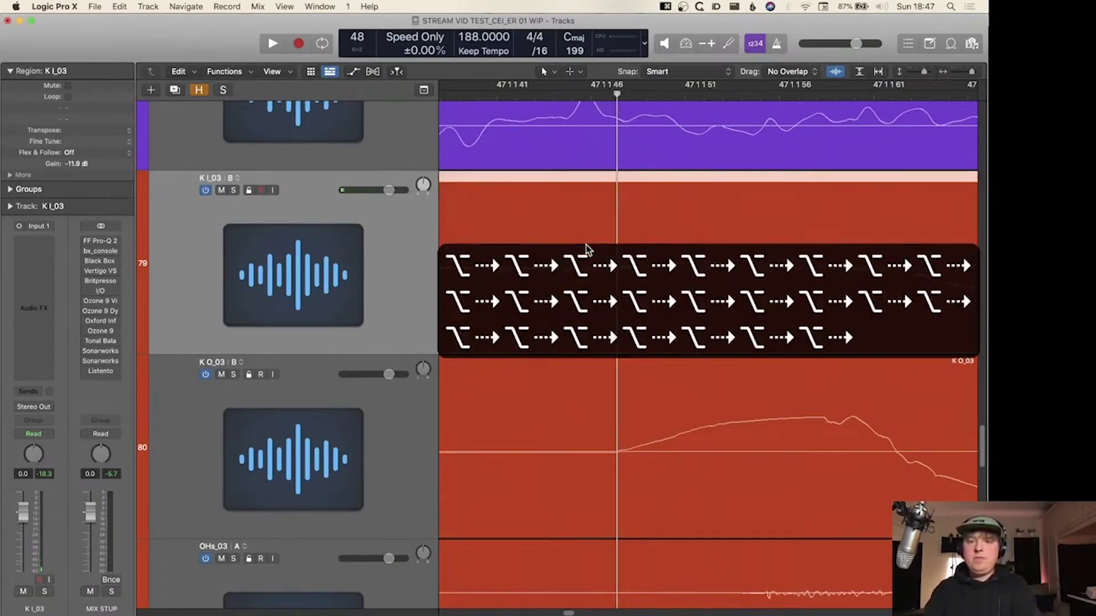
- Set a cycle range around the first kick hit of bar 47 and solo the K I_03 and K O_03 tracks
key("super+Left")
key("super+Left")
key("super+Left")
key("super+Left")
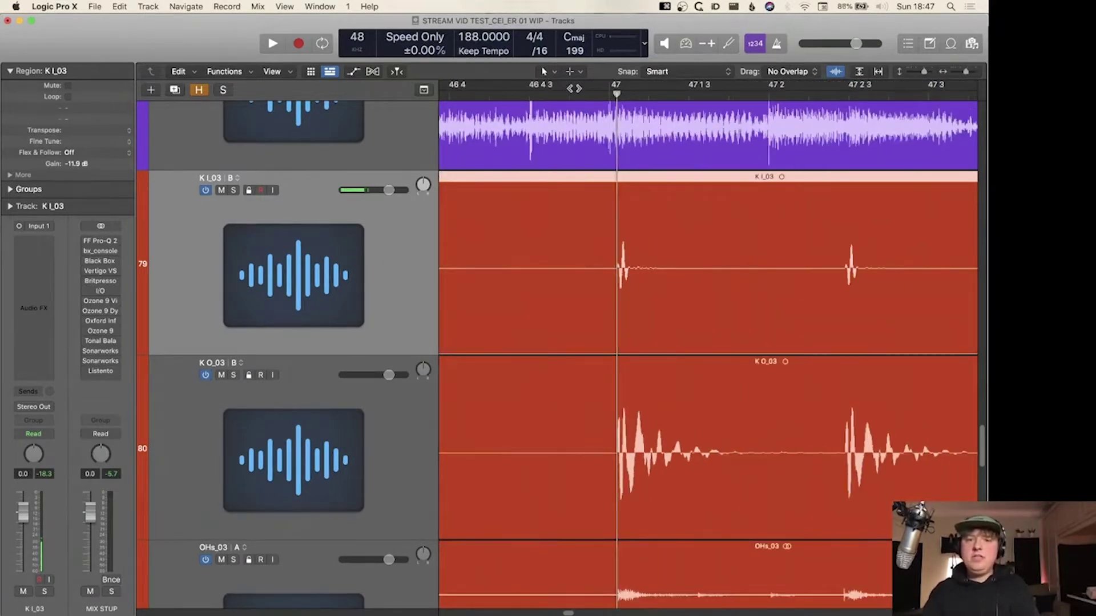
left_click_drag(566, 87, 782, 87)
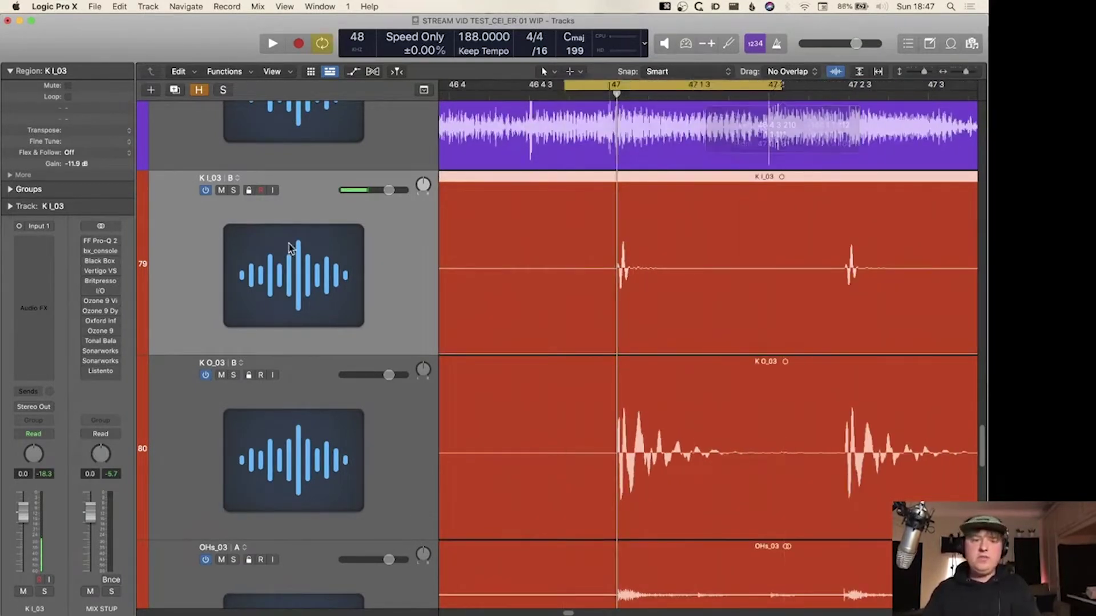
left_click(302, 465, "shift")
key("s")
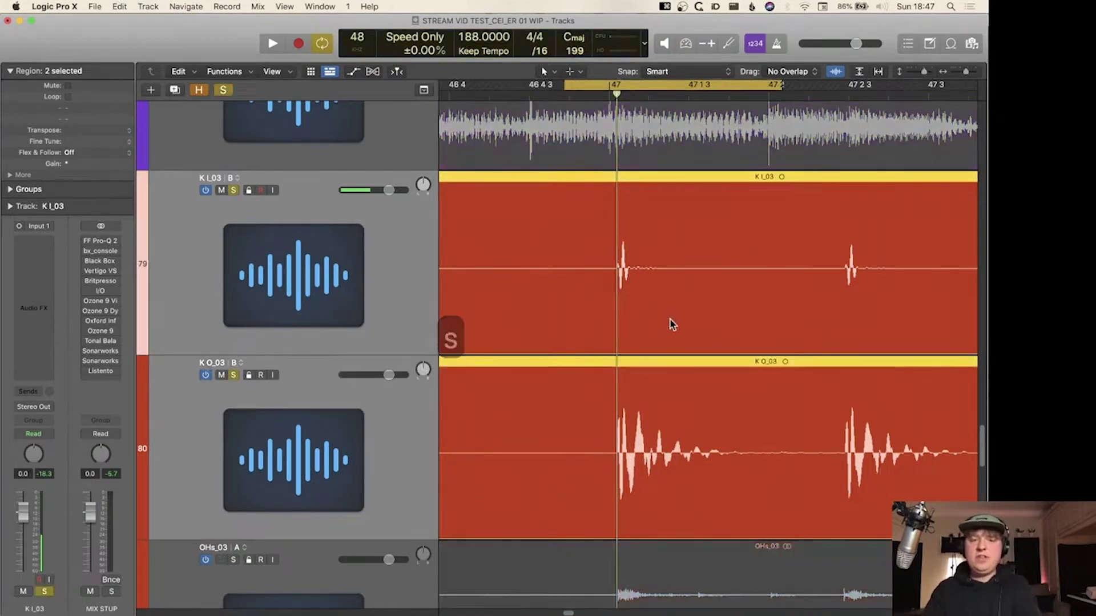
- Audition the aligned K I_03 and K O_03 alternative B takes together over the bar 47 kick cycle
key("space")
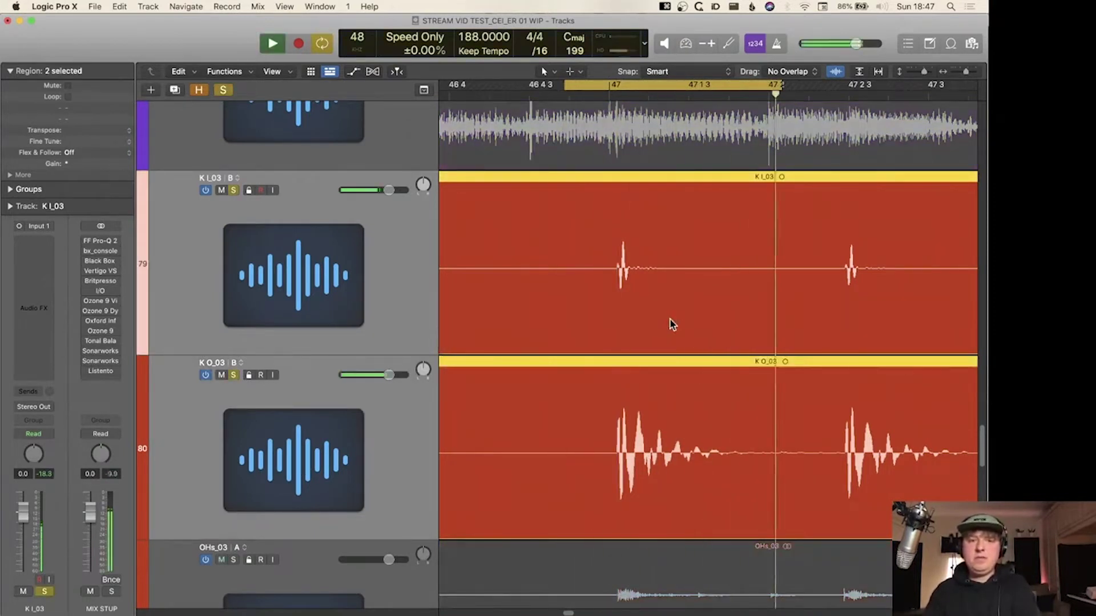
key("space")
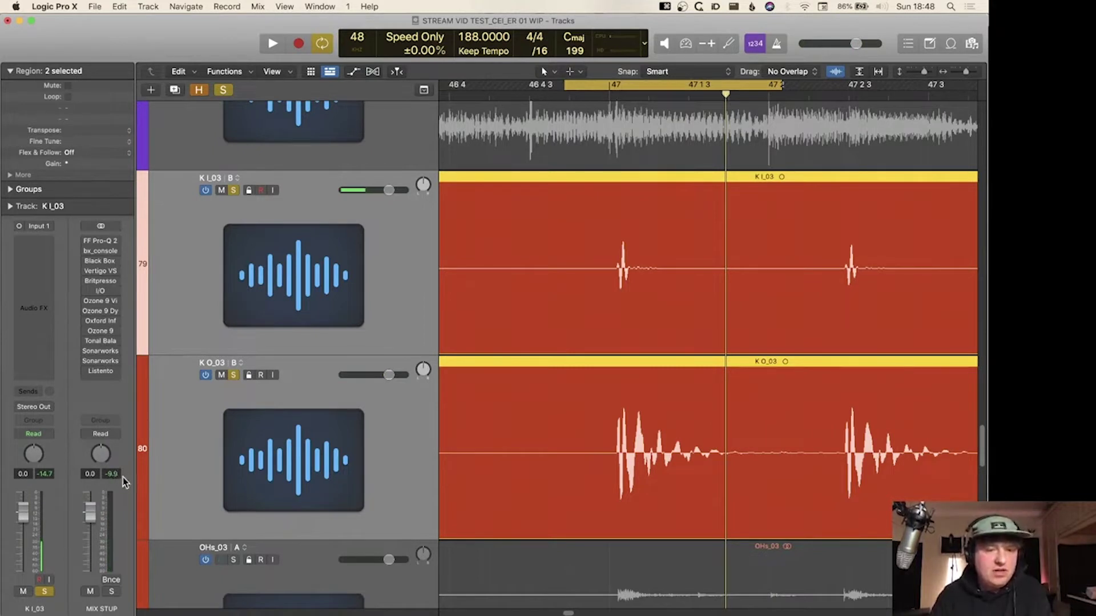
key("space")
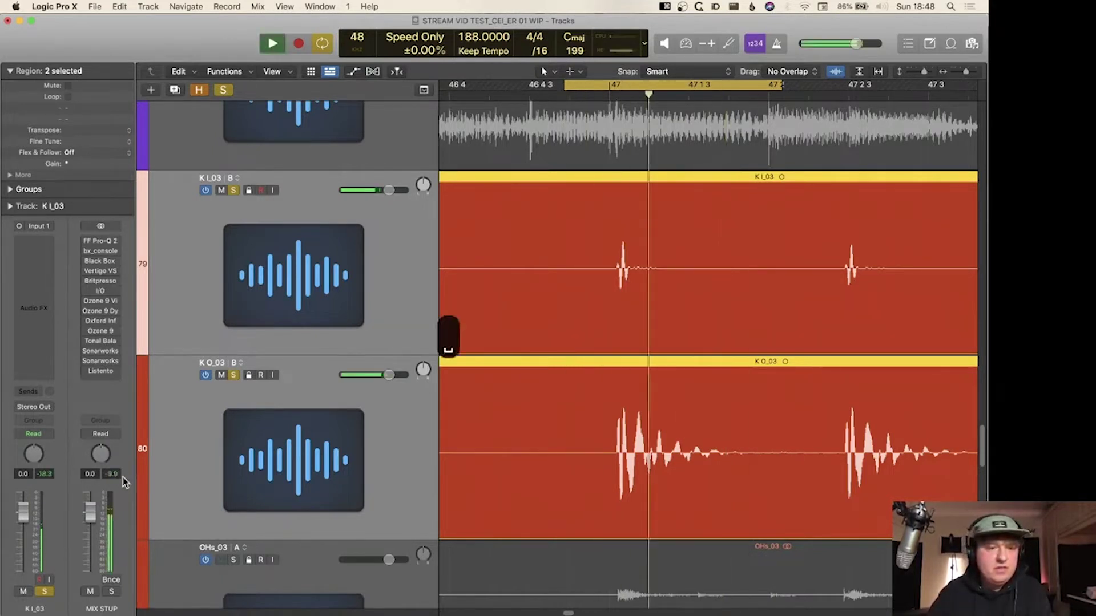
key("space")
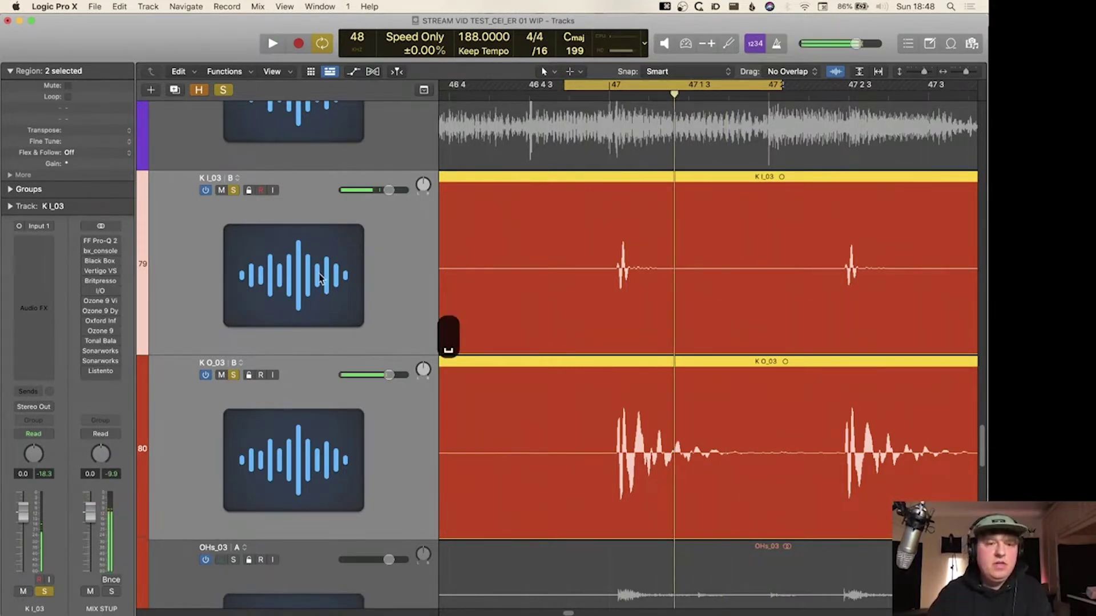
- Switch K I_03 and K O_03 to track alternative A and audition their original timing over the same kick
left_click(235, 177)
left_click(245, 183)
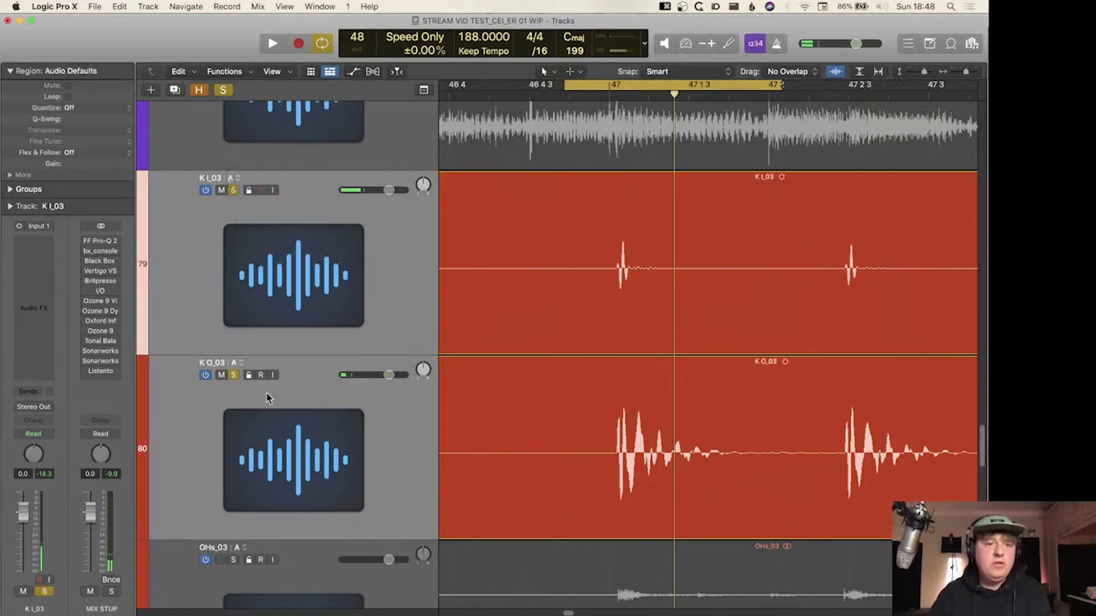
key("space")
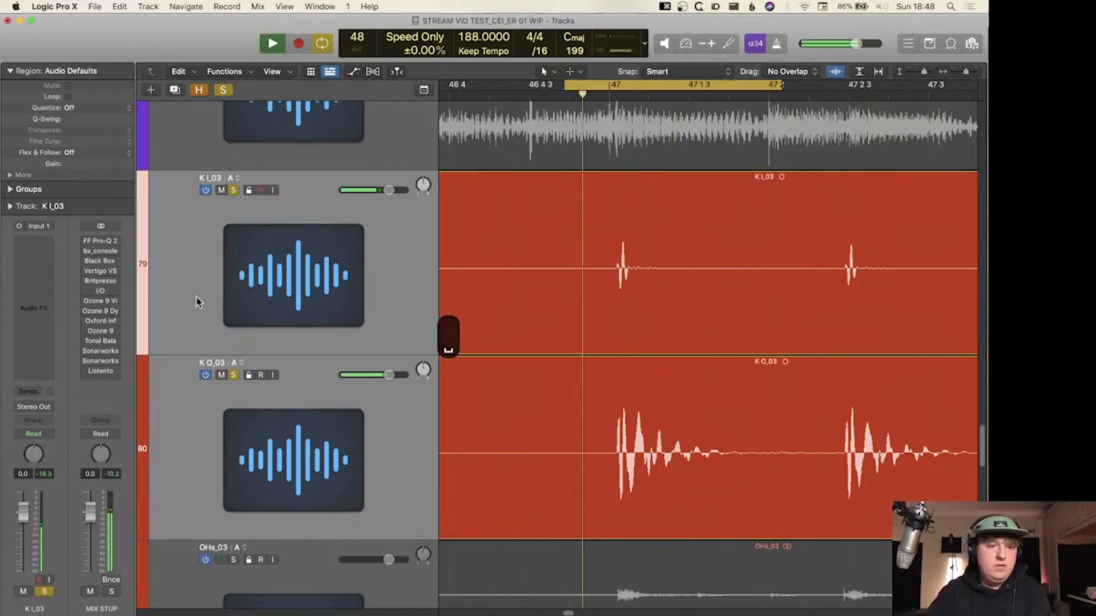
key("space")
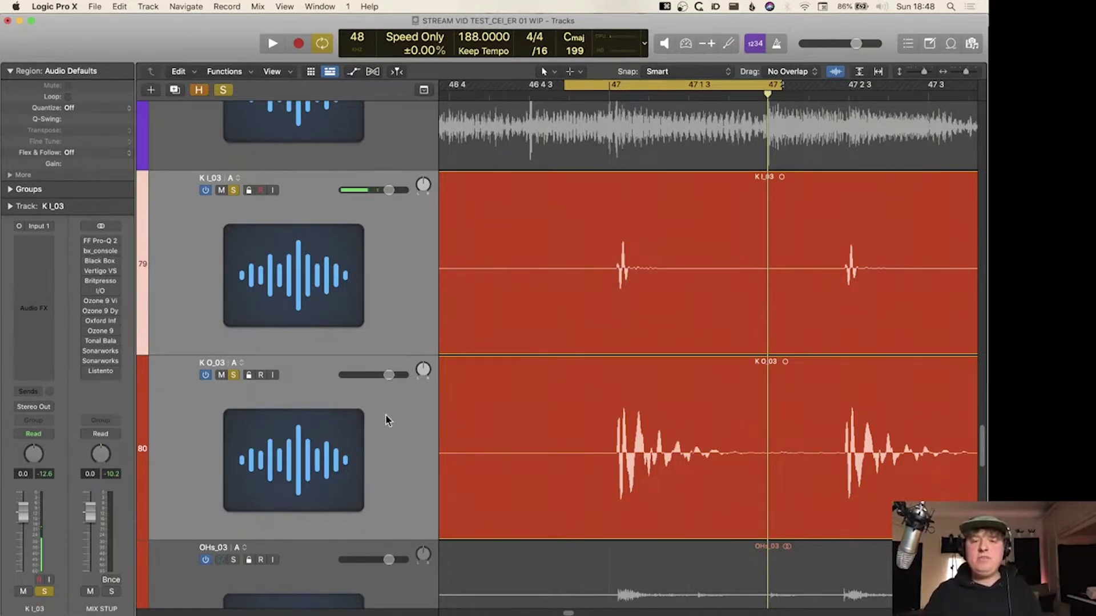
- Solo OHs_03 and place the playhead on the first kick hit of bar 47 to compare its onset with K O_03
scroll(594, 443, "down", 5)
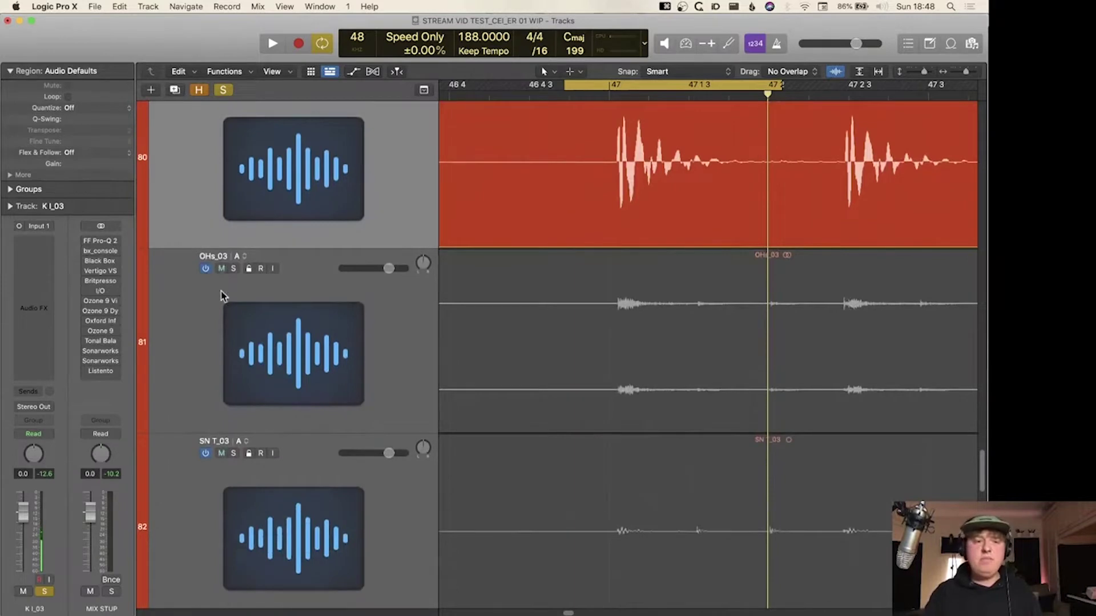
left_click(234, 269)
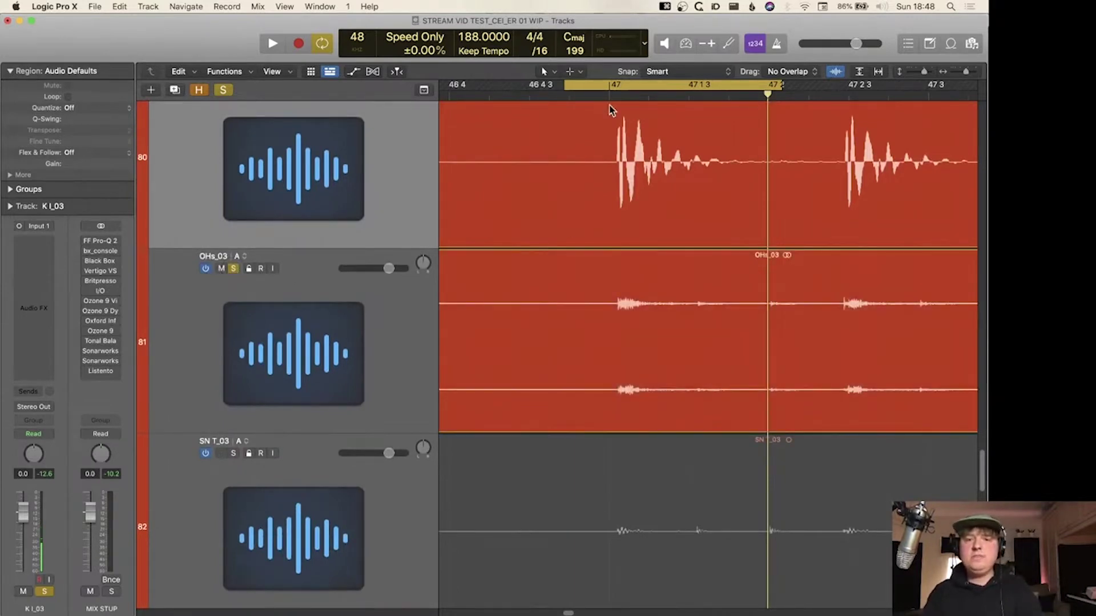
left_click(621, 94)
key("super+Right")
key("super+Down")
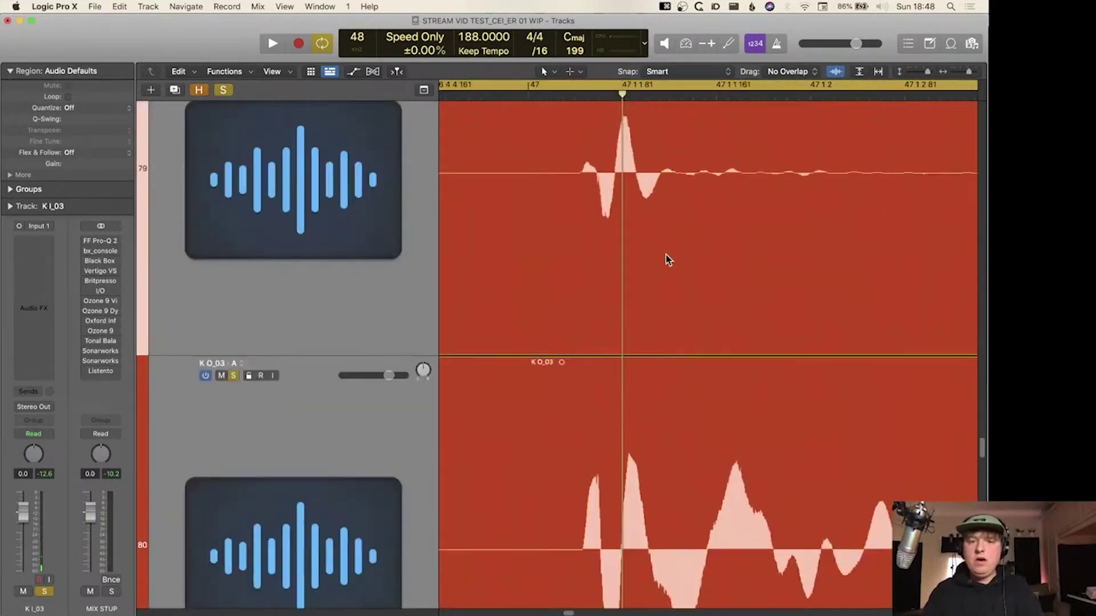
key("super+Right")
key("super+Down")
key("super+Right")
key("super+Down")
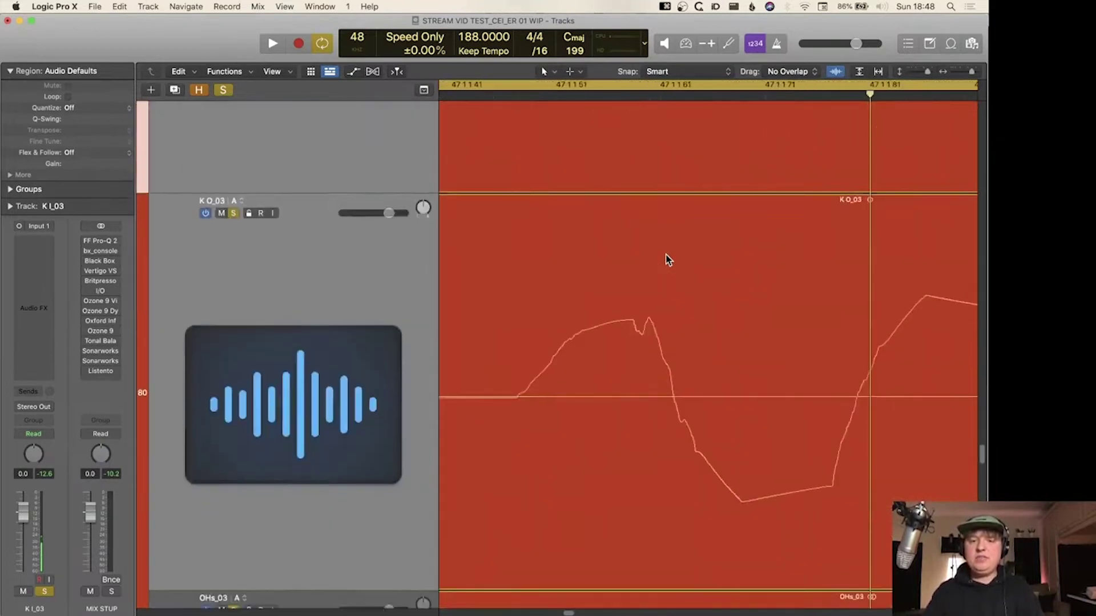
scroll(666, 257, "down", 5)
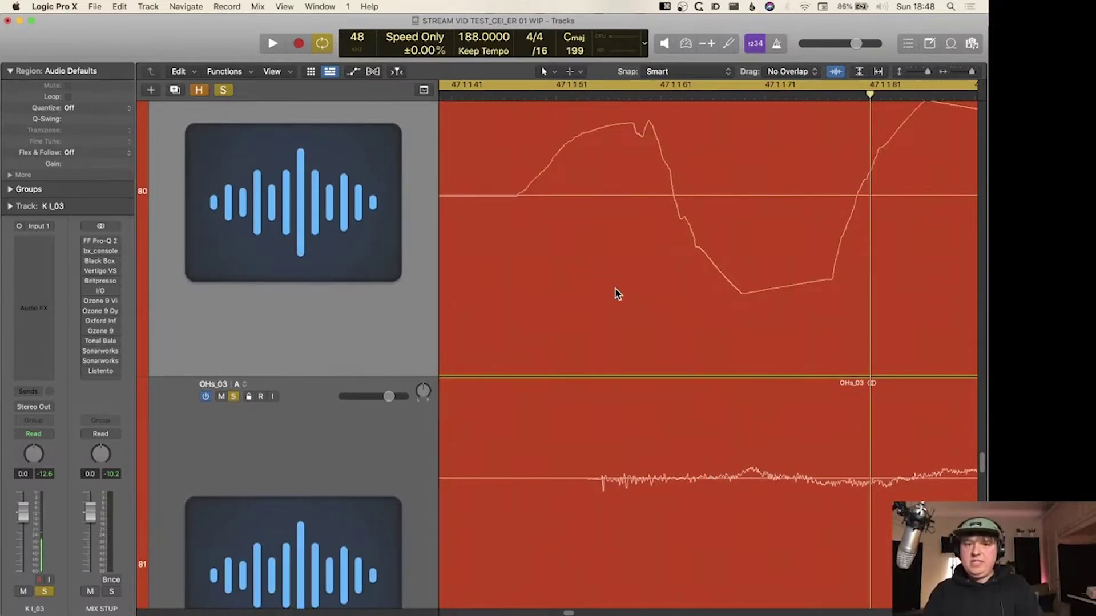
- Try moving the K I_03 and K O_03 alternative A regions later together in one-tick nudges, past the kick onset in OHs_03
scroll(619, 289, "up", 5)
left_click(620, 326)
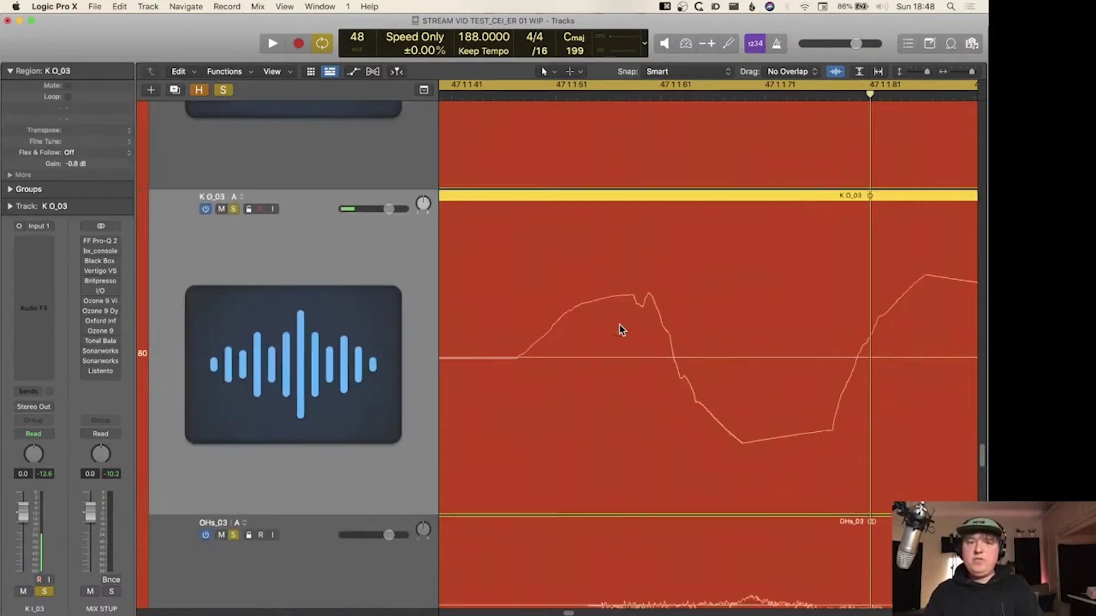
left_click(632, 167, "shift")
scroll(617, 264, "down", 4)
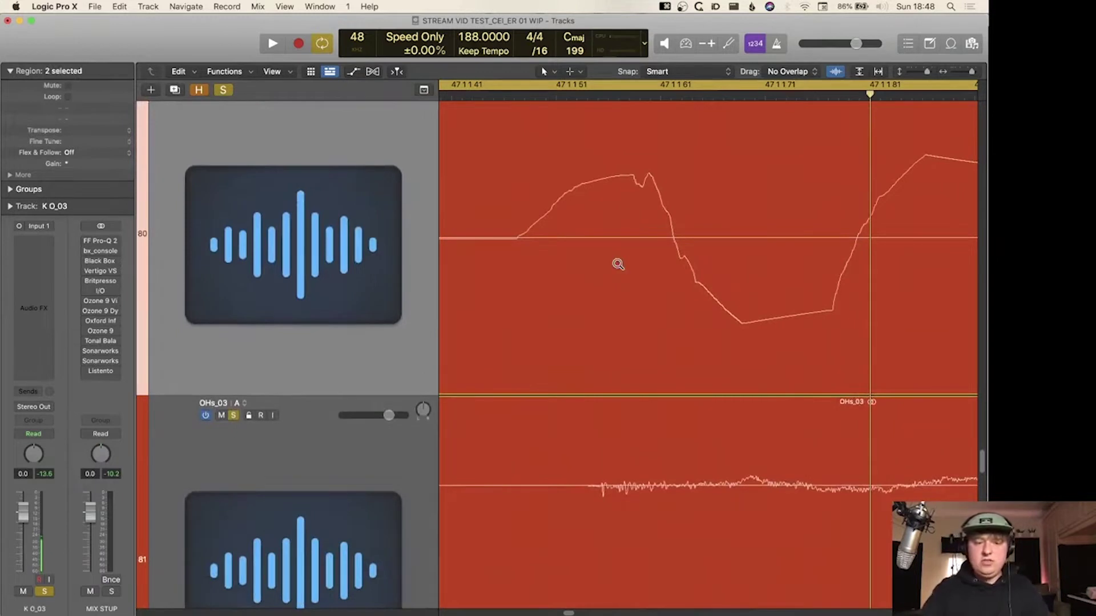
key("ctrl+alt+t")
key("alt+Right")
key("alt+Right")
key("alt+Right")
key("alt+Right")
key("alt+Right")
key("alt+Right")
key("alt+Right")
key("alt+Right")
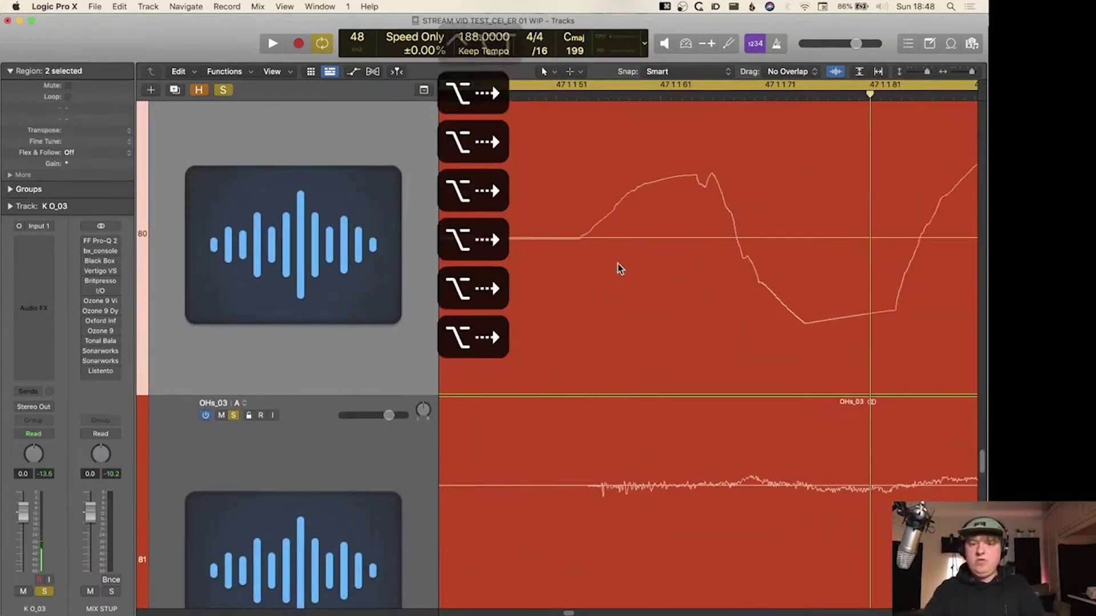
key("alt+Right")
key("alt+Right")
key("alt+Right")
key("alt+Right")
key("alt+Right")
key("alt+Right")
key("alt+Right")
key("alt+Right")
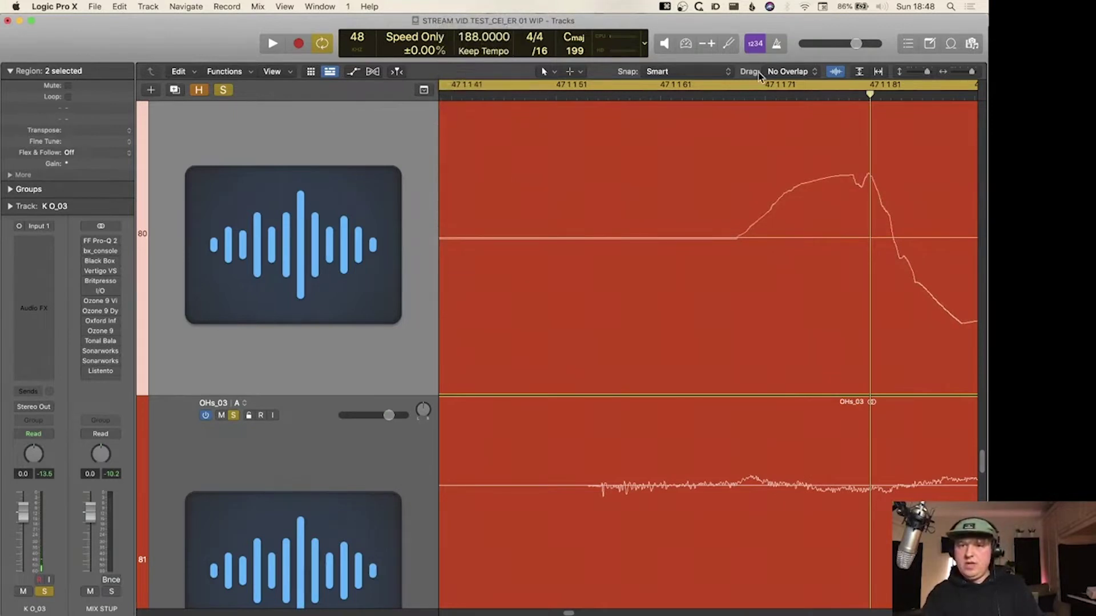
- Place the playhead at the shifted kick onset and compare the K I_03, K O_03 and OHs_03 waveforms there
left_click_drag(752, 102, 711, 97)
scroll(718, 213, "down", 5)
scroll(718, 213, "up", 4)
scroll(718, 213, "right", 1)
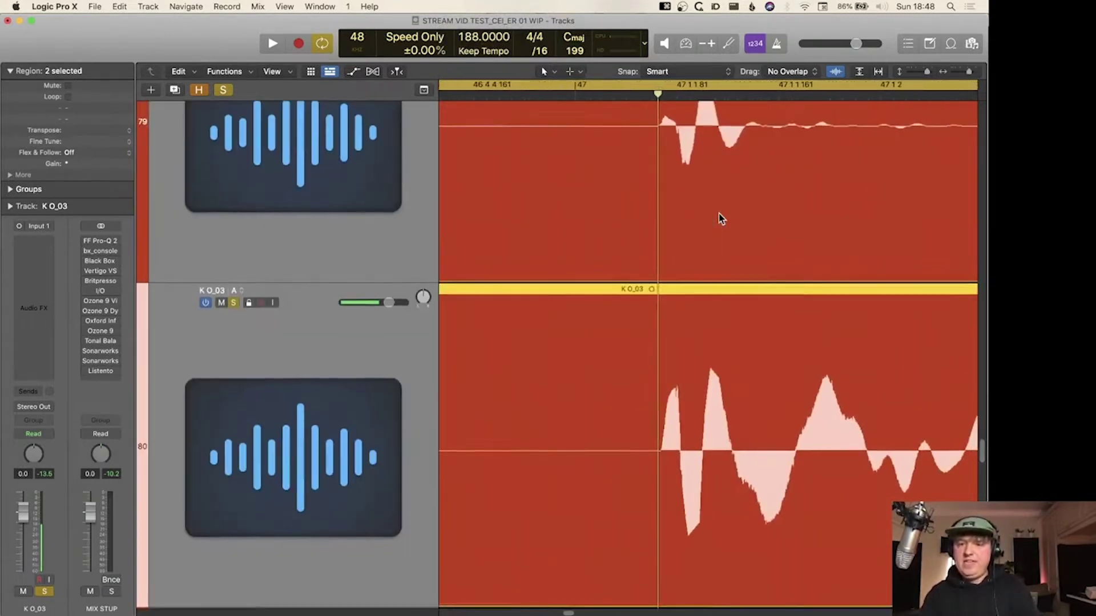
scroll(718, 213, "down", 3)
scroll(718, 213, "down", 4)
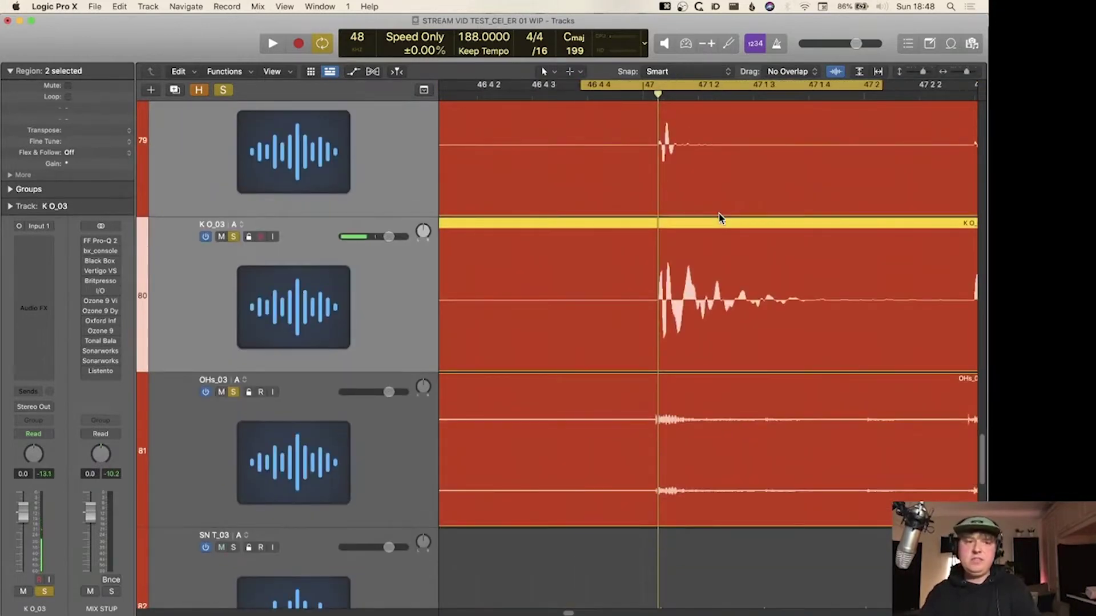
- Undo the nudges on the K I_03 and K O_03 regions, redoing any earlier edits undone too far
key("super+z")
key("super+z")
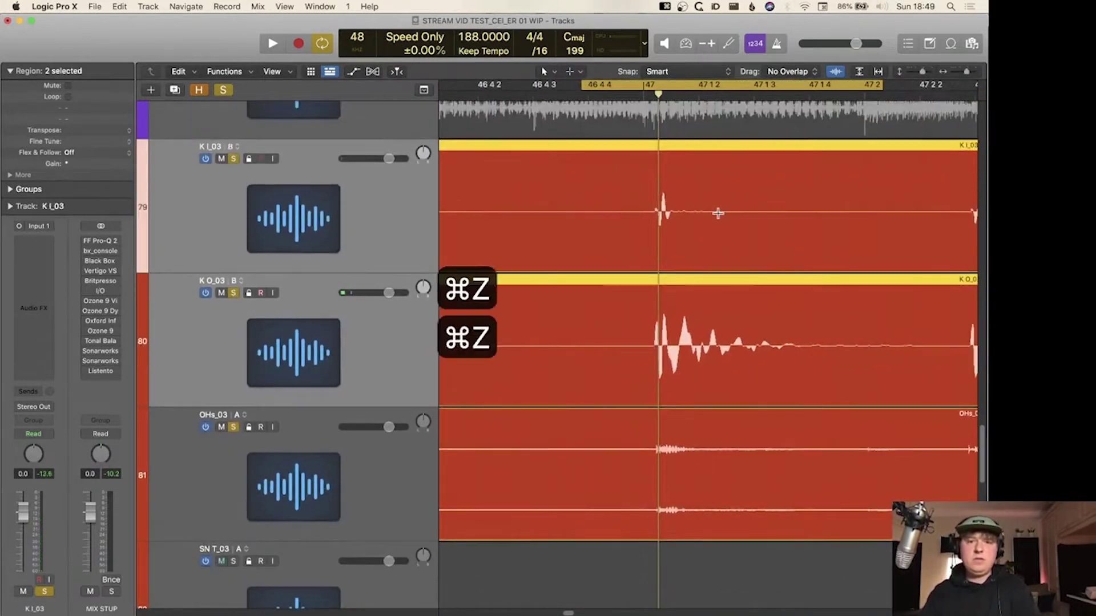
key("super+z")
key("super+z")
key("shift+super+z")
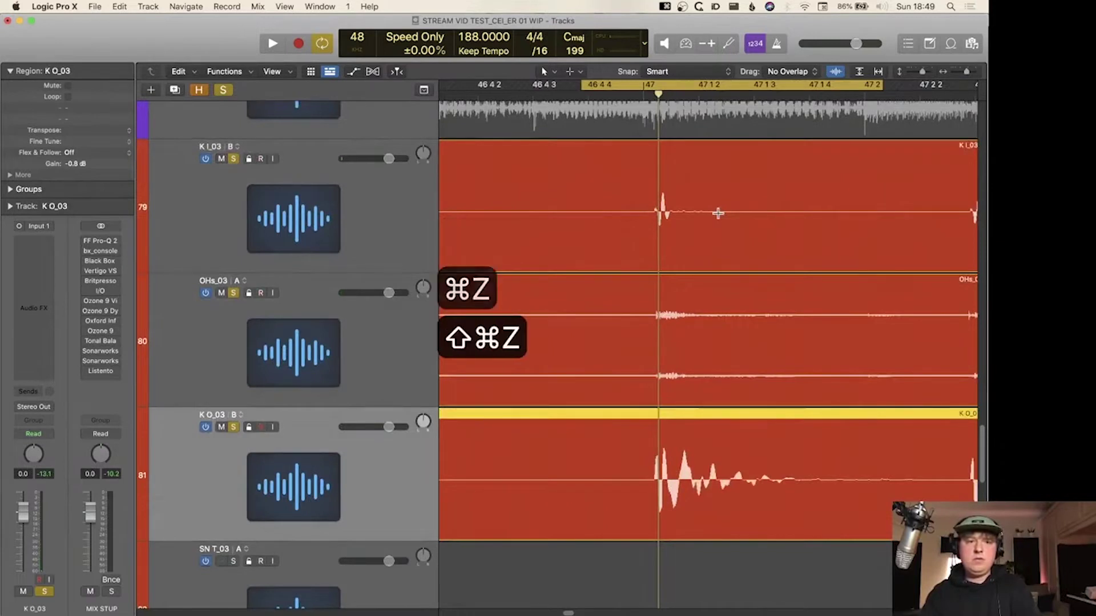
key("shift+super+z")
key("shift+super+z")
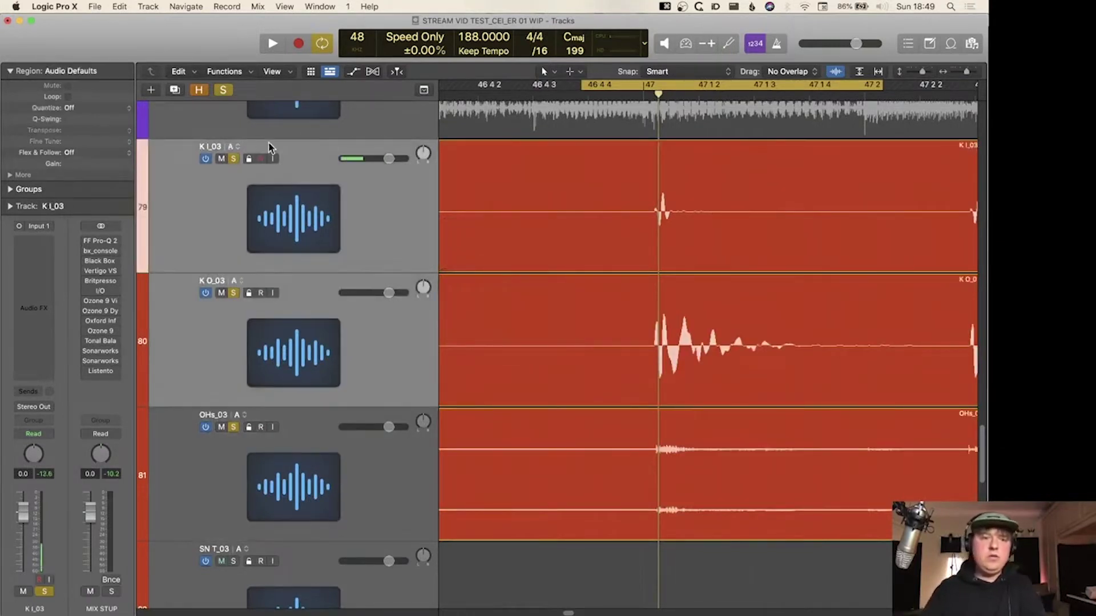
- Switch K I_03 and K O_03 to alternative B and set a shorter cycle range around the first kick of bar 47
left_click(238, 148)
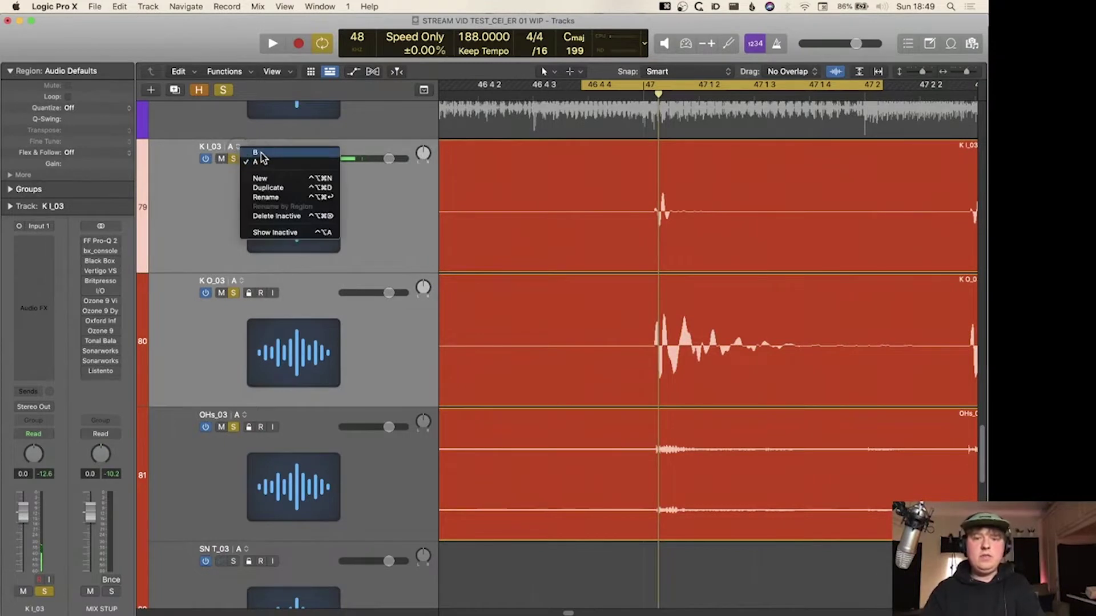
left_click(260, 152)
scroll(795, 351, "up", 5)
scroll(795, 350, "down", 4)
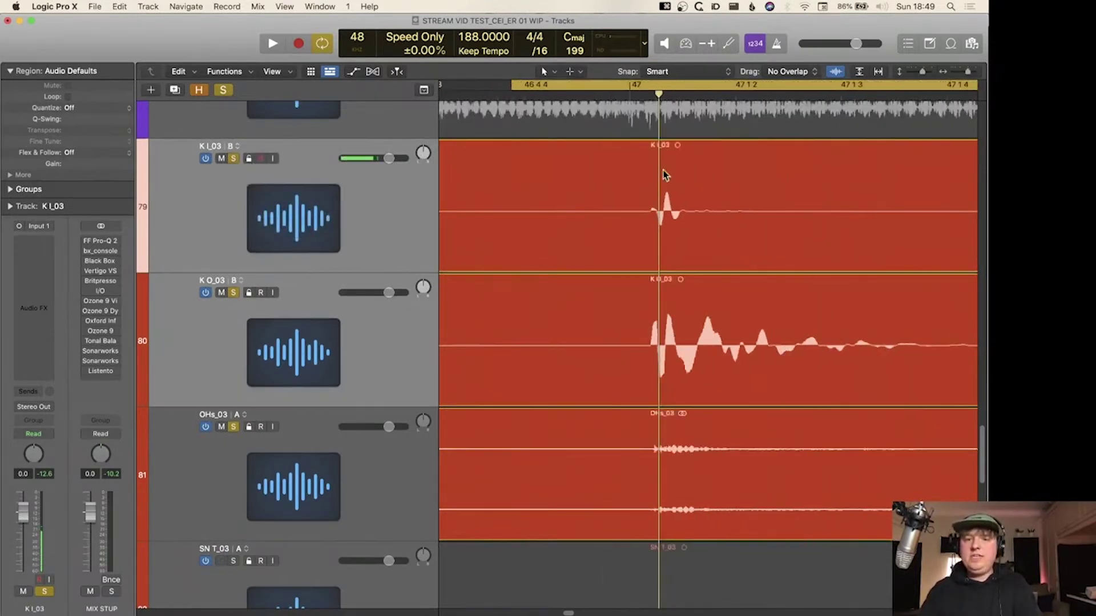
left_click(648, 85)
left_click_drag(619, 85, 920, 108)
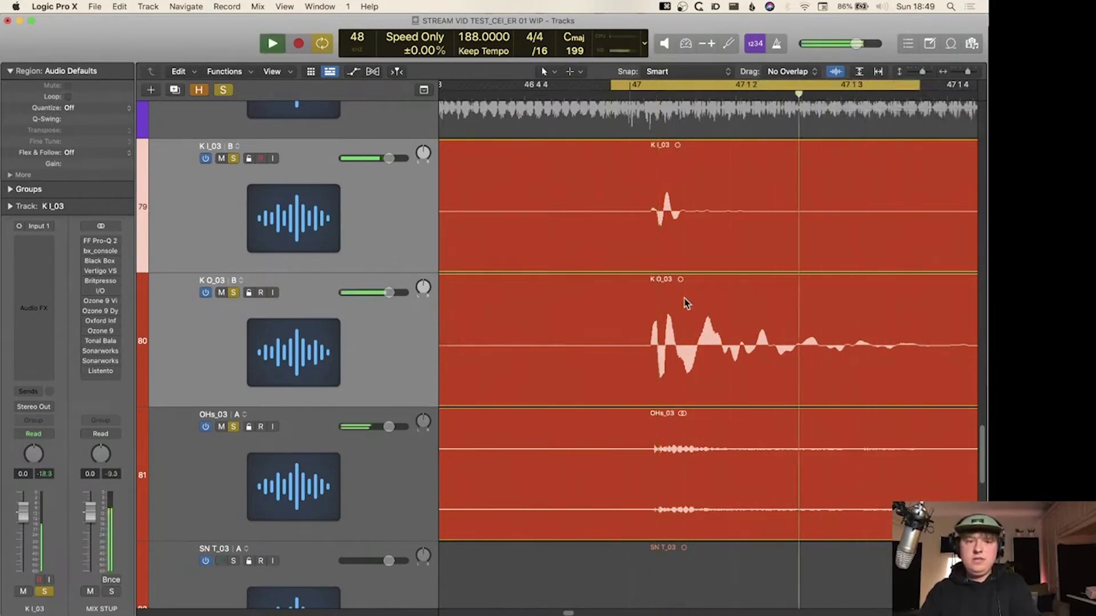
- Select the OHs_03, SN T_03 and SN B_03 tracks and switch them together to track alternative B
key("super+Up")
key("super+Up")
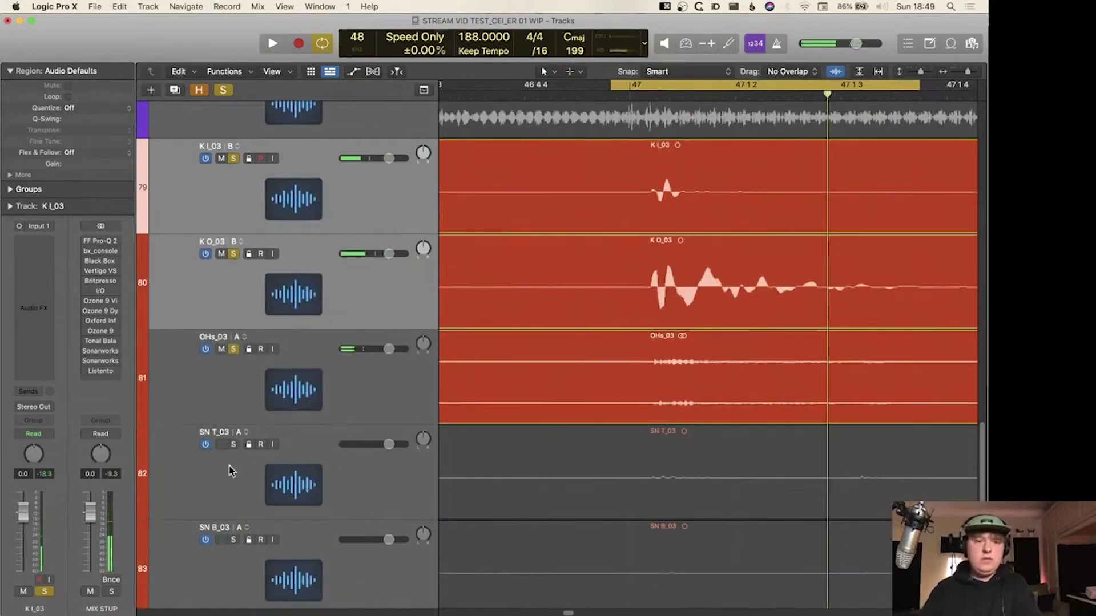
left_click(292, 314)
scroll(292, 314, "down", 5)
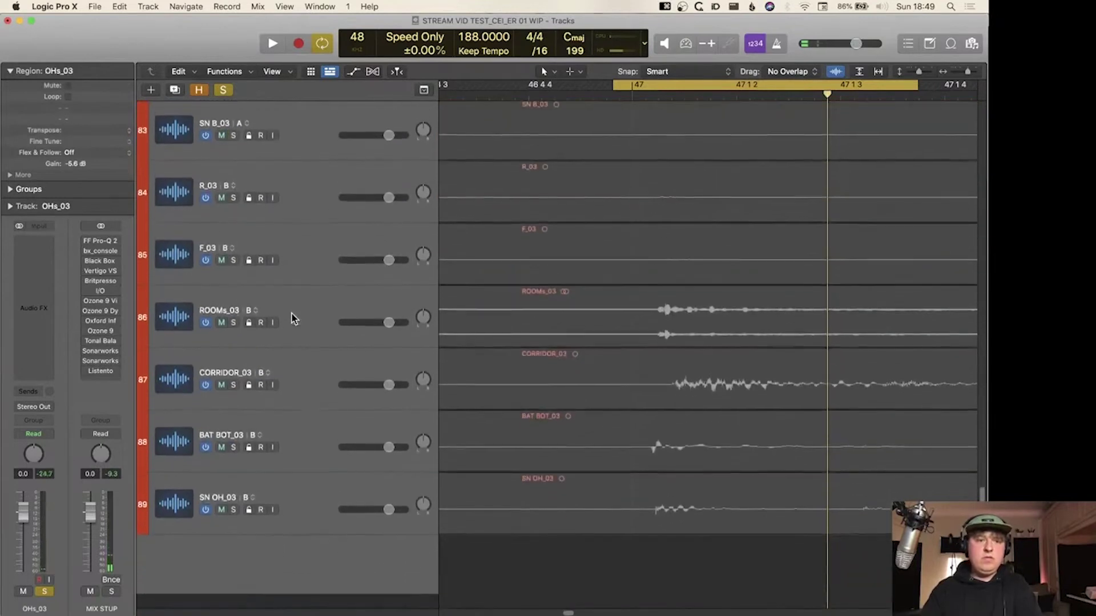
scroll(324, 286, "up", 3)
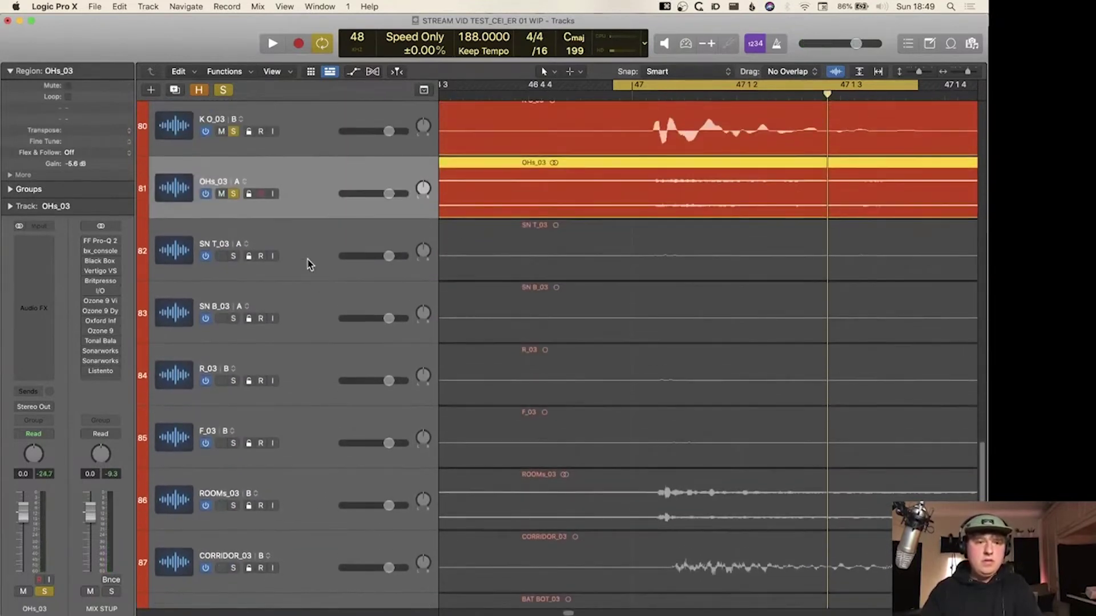
left_click(296, 320, "shift")
left_click(246, 183)
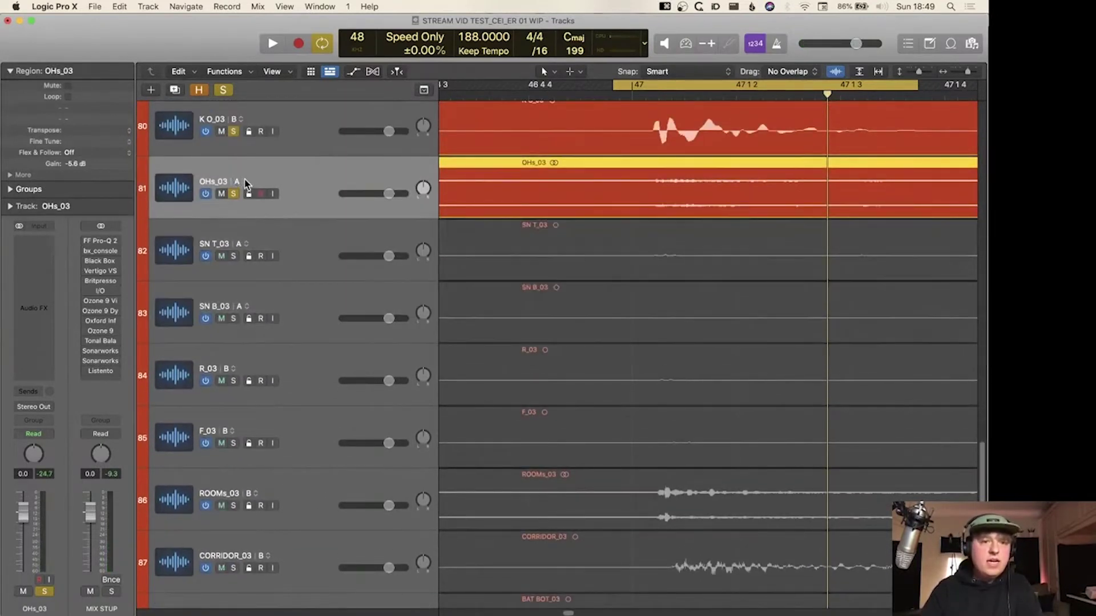
left_click(279, 317, "shift")
left_click(249, 309)
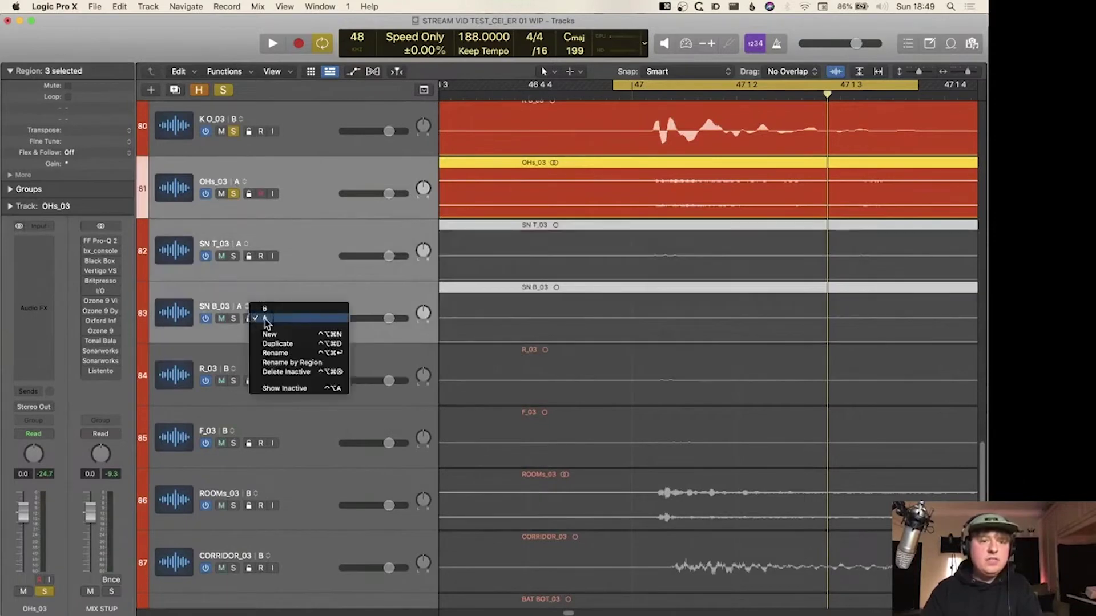
left_click(268, 341)
- Audition the soloed kick microphones together with the OHs_03 alternative B over the cycled kick hit
scroll(418, 179, "up", 2)
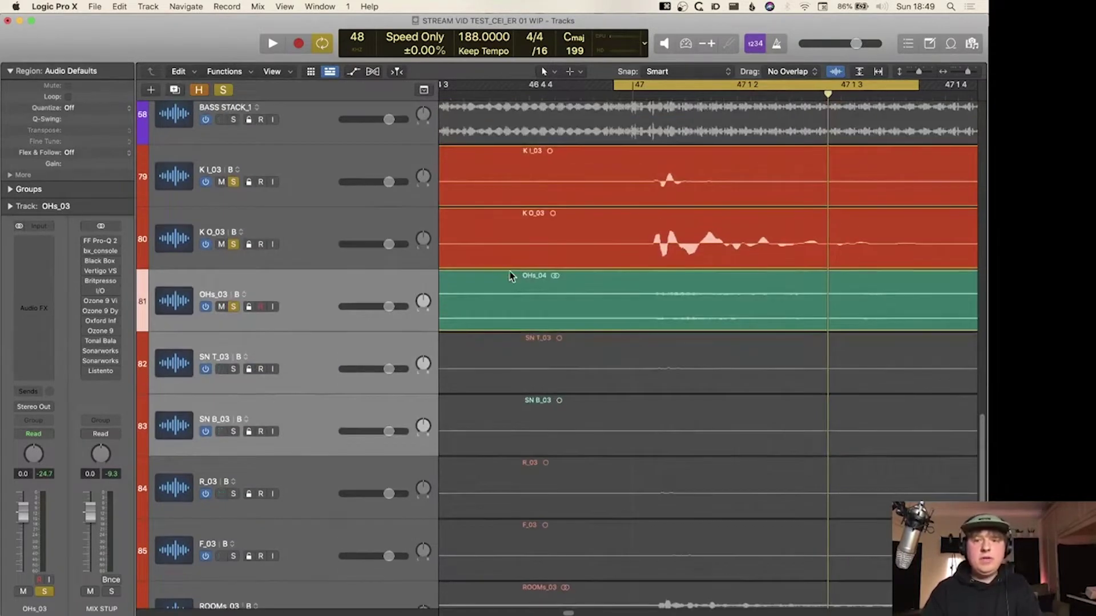
key("space")
key("space")
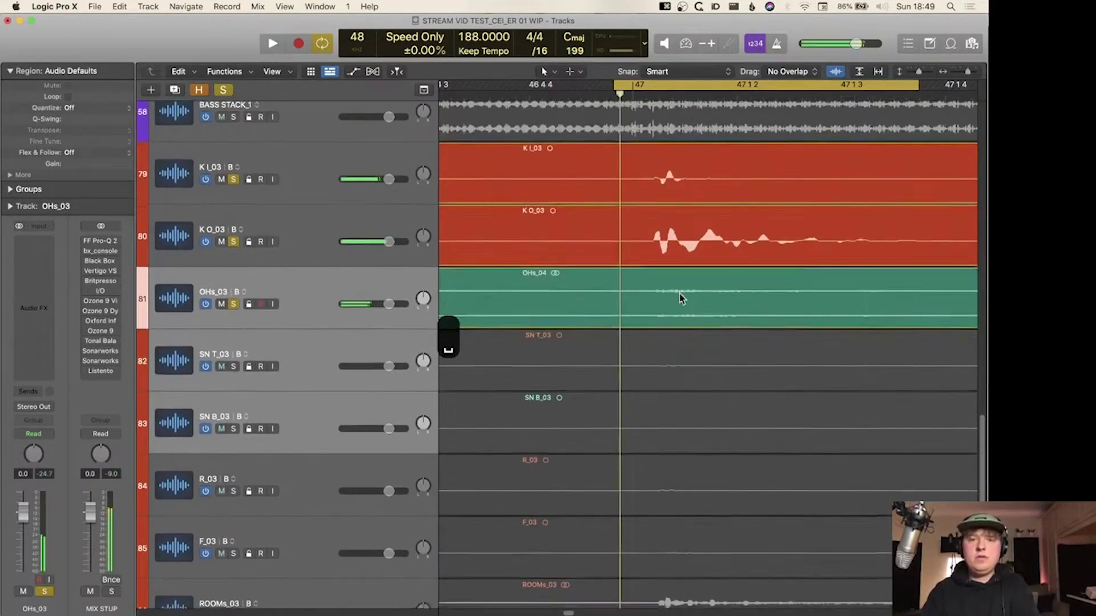
- Place the playhead at the K O_03 kick onset just after bar 47 and compare it with the transient in OHs_03
scroll(679, 293, "up", 5)
scroll(679, 293, "right", 5)
scroll(679, 293, "right", 5)
scroll(679, 293, "up", 8)
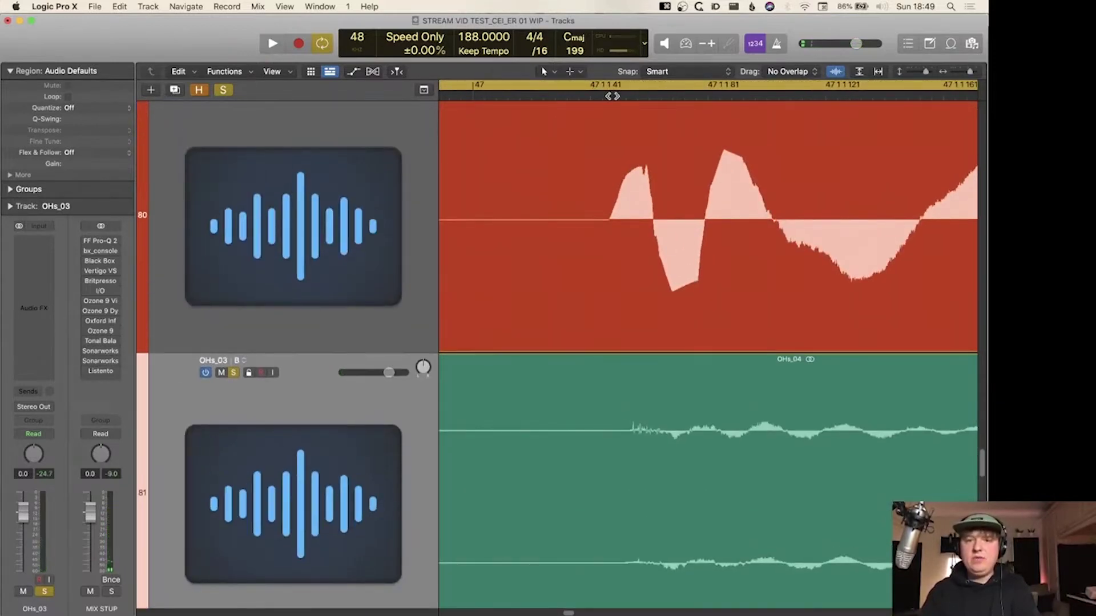
left_click(612, 96)
scroll(709, 242, "up", 8)
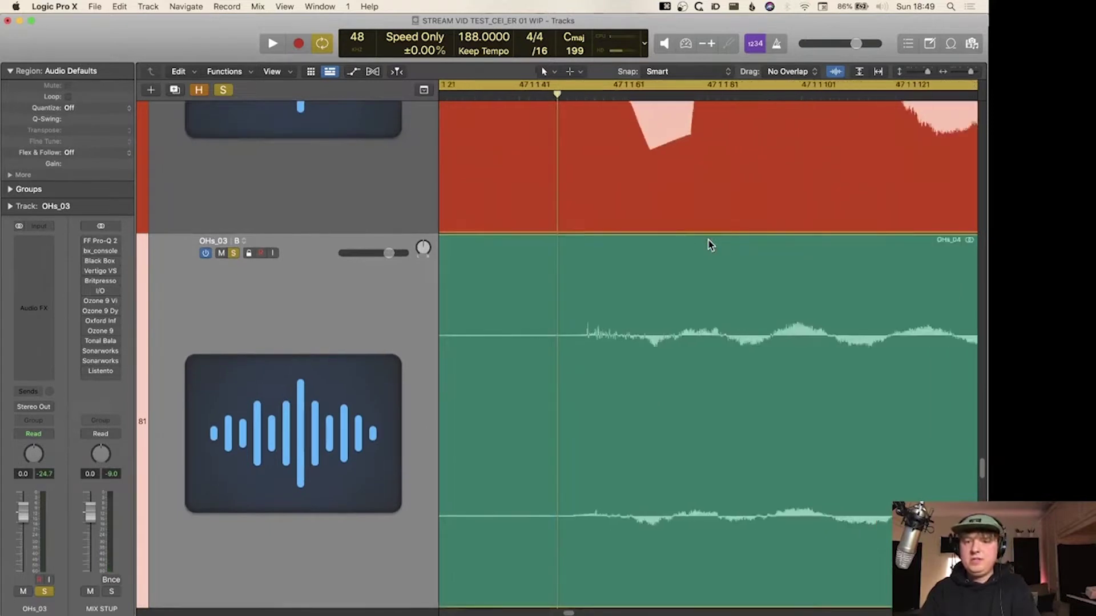
scroll(709, 242, "up", 5)
scroll(667, 309, "up", 2)
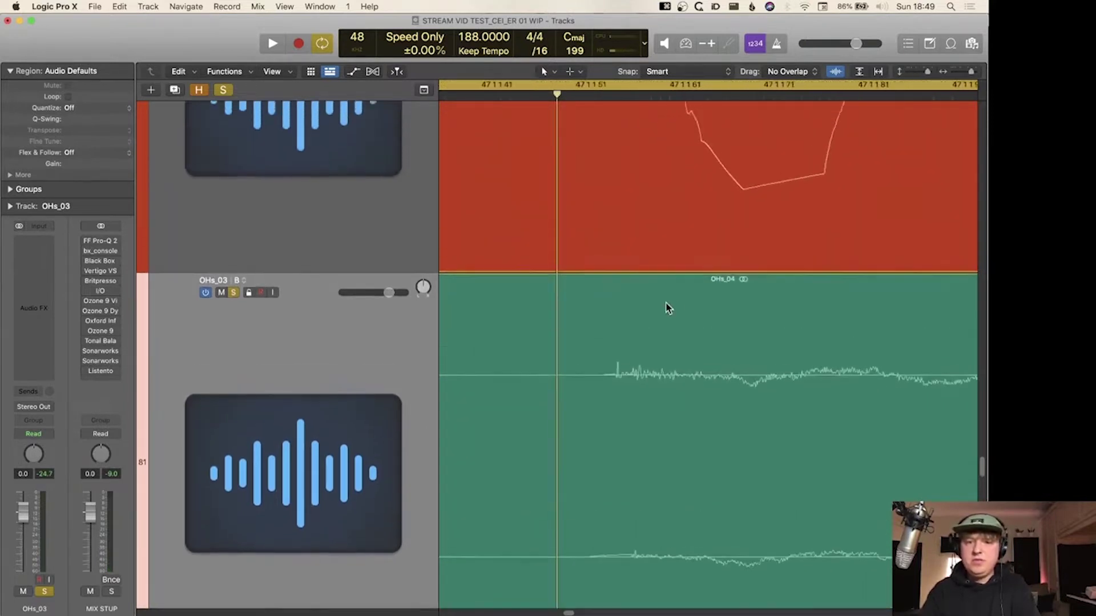
scroll(667, 308, "up", 6)
- Select the K O_03 and K I_03 regions and place the playhead at the start of the OHs_03 kick transient
left_click(610, 248)
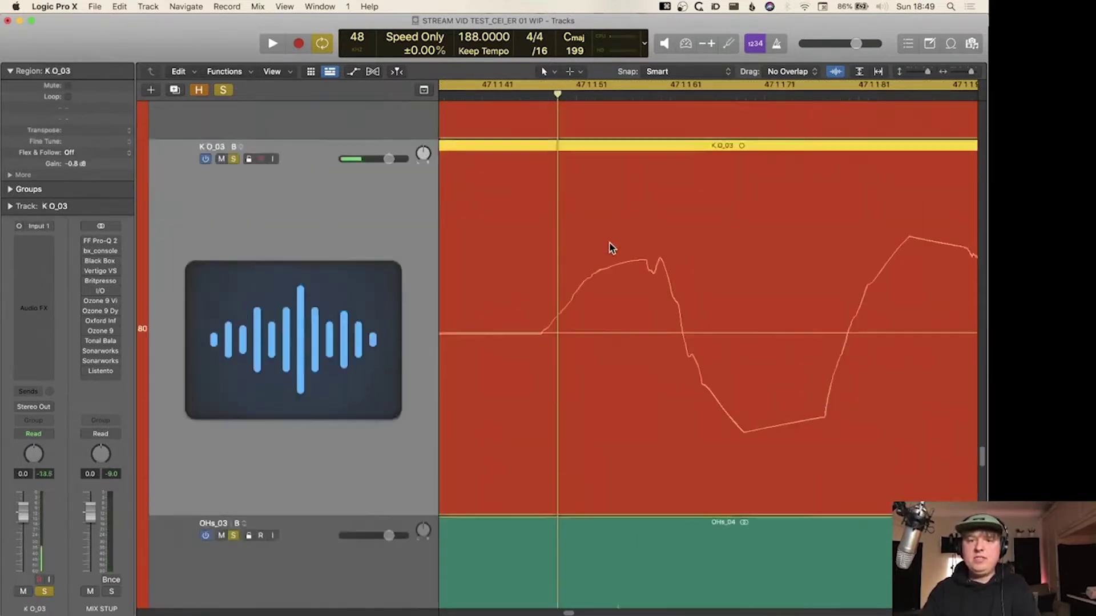
scroll(610, 248, "up", 3)
left_click(611, 248, "shift")
scroll(611, 248, "down", 5)
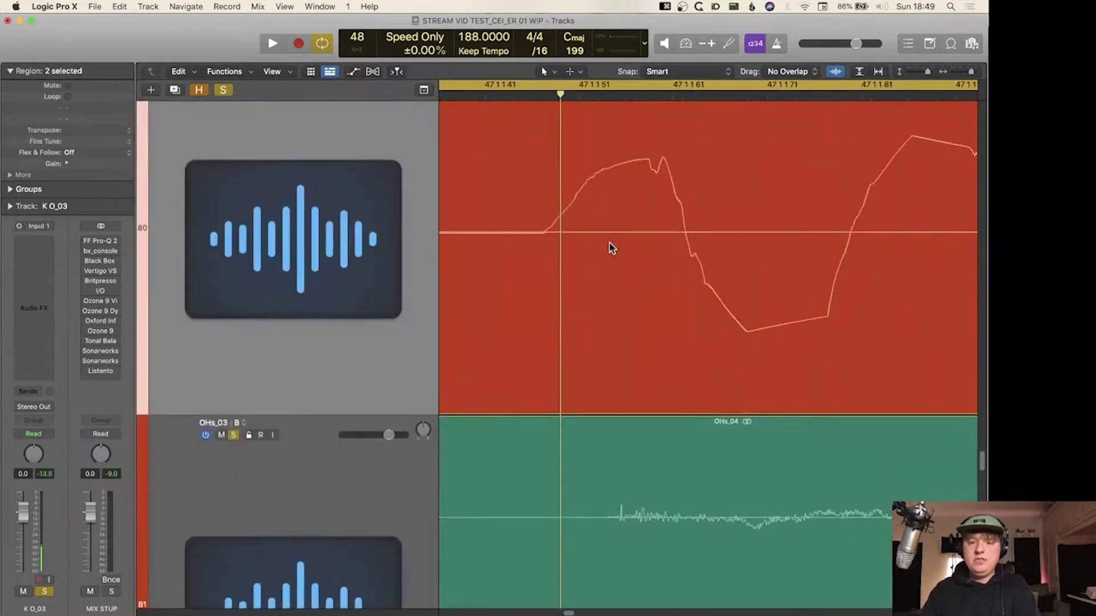
left_click_drag(606, 93, 617, 102)
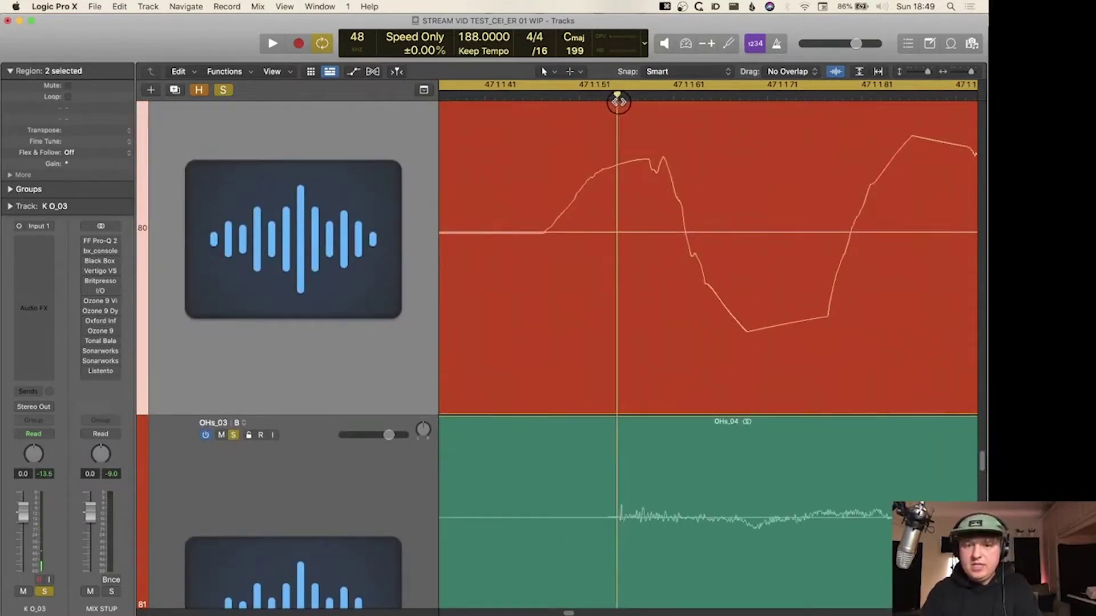
key("super+Up")
scroll(638, 248, "up", 4)
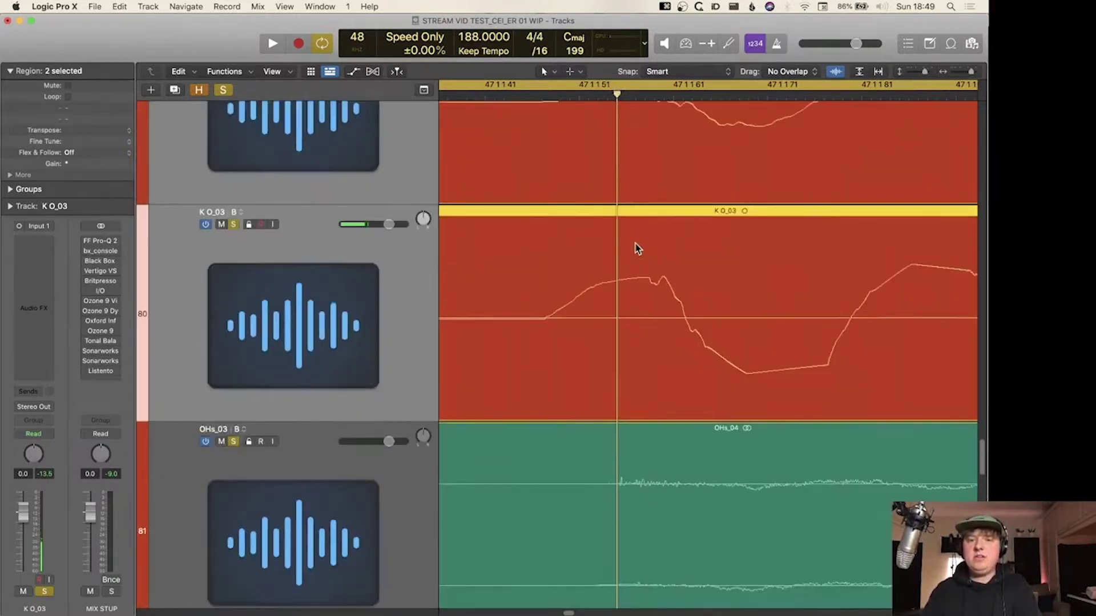
- Nudge the selected K I_03 and K O_03 regions seven steps later to align their kick onset with the overhead transient
key("alt+Right")
key("alt+Right")
key("alt+Right")
key("alt+Right")
key("alt+Right")
key("alt+Right")
key("alt+Right")
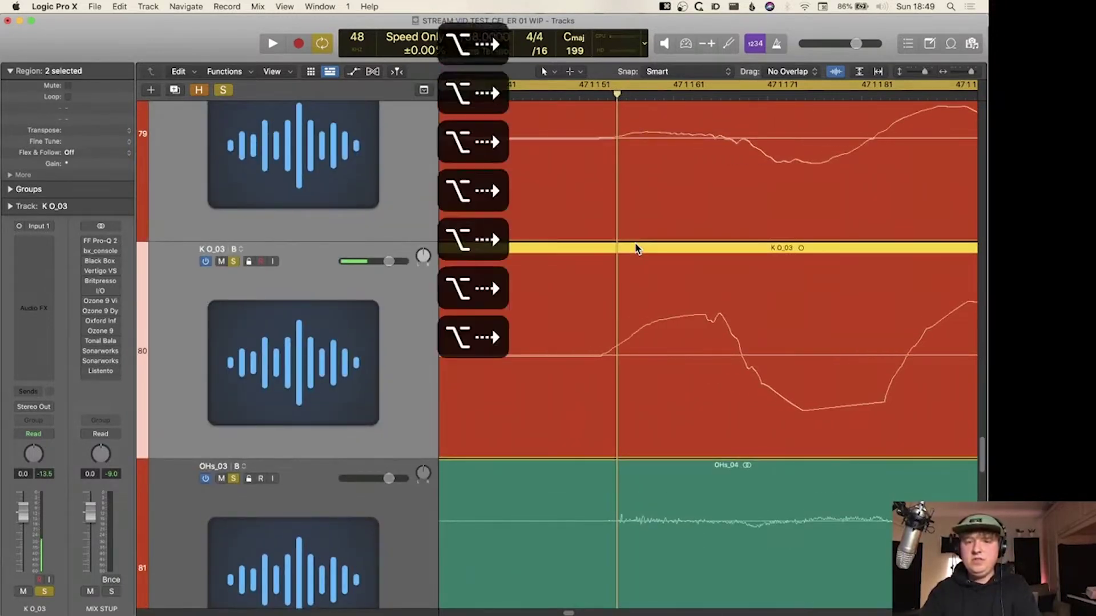
key("super+Right")
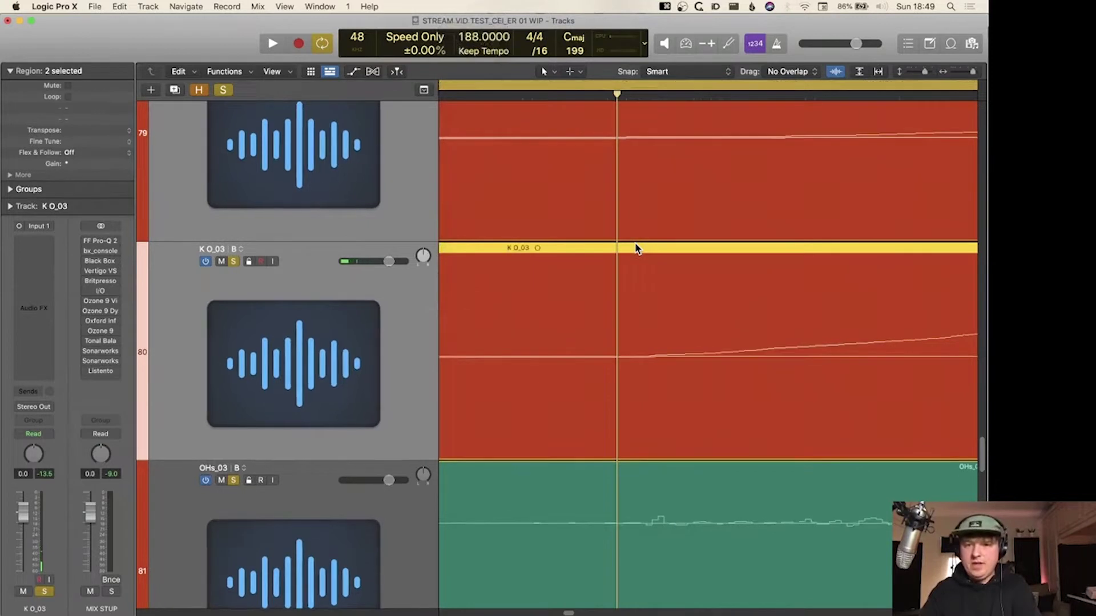
- Audition the nudged kick microphones together with the overheads over the cycled kick hit at bar 47
key("super+Left")
key("super+Left")
key("super+Left")
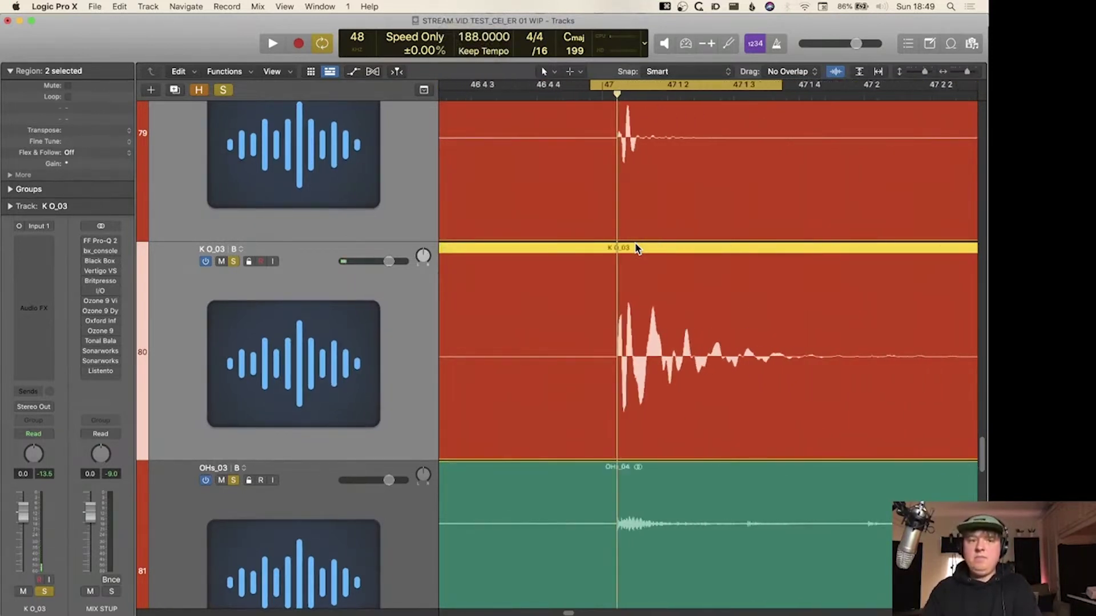
key("super+Up")
key("super+Up")
key("super+Up")
key("space")
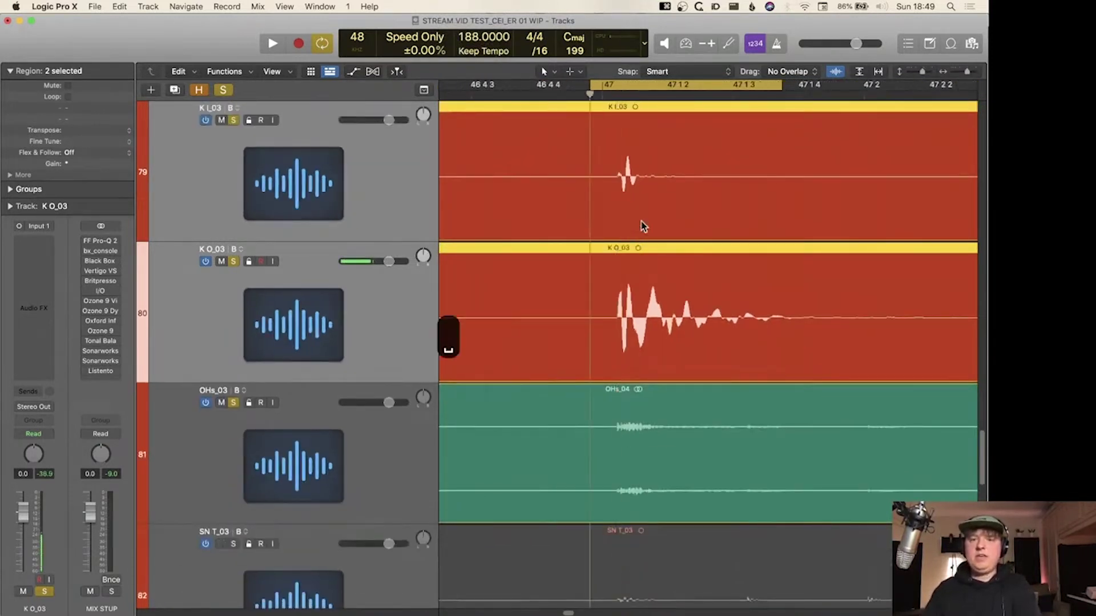
key("space")
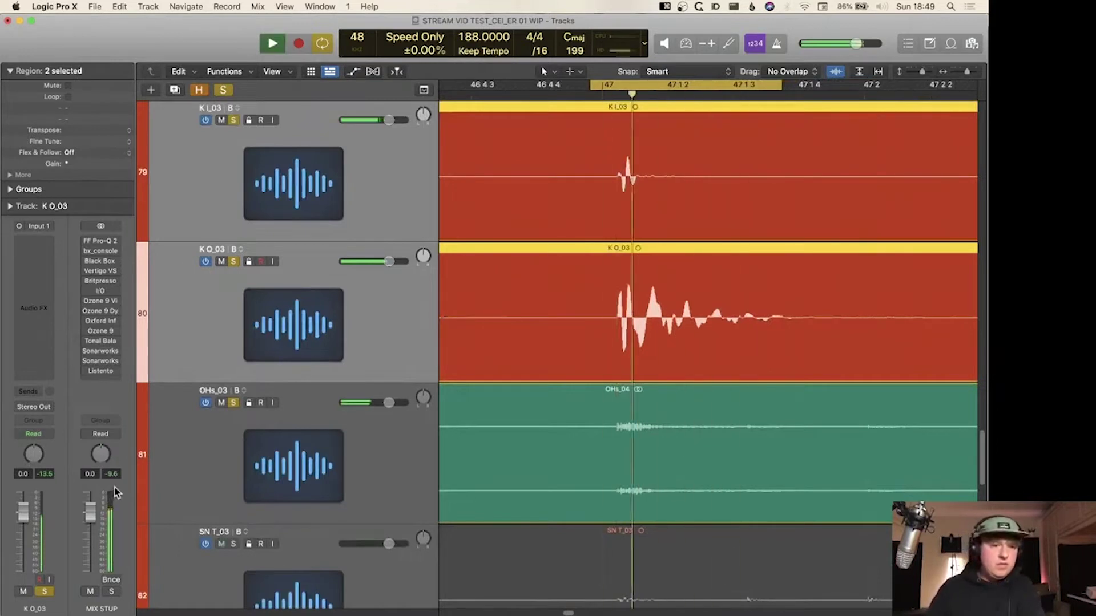
- Select OHs_03 together with K I_03 and K O_03 and switch all three tracks to alternative A
left_click(303, 451, "shift")
left_click(240, 391)
left_click(276, 403)
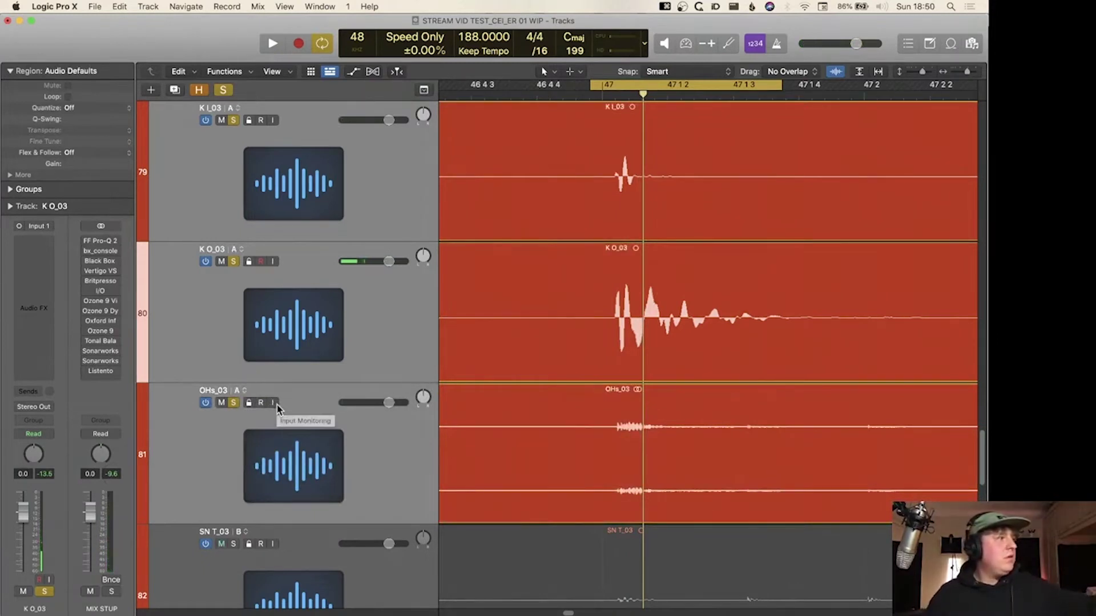
- Play back the soloed kick and overhead tracks briefly, and switch the K I_03, K O_03 and OHs_03 tracks to alternative B
key("space")
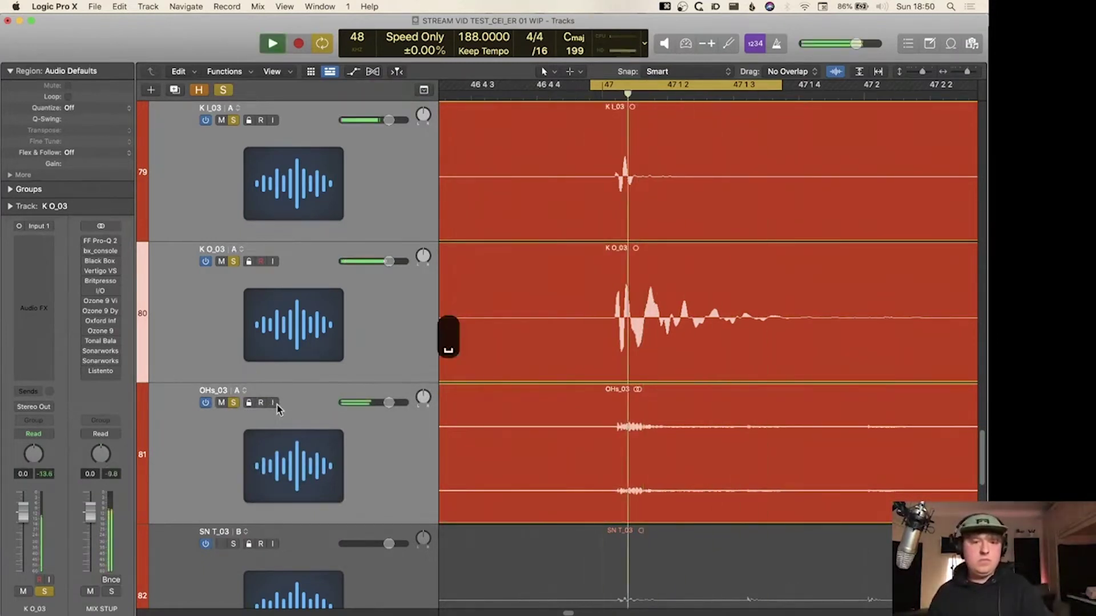
key("space")
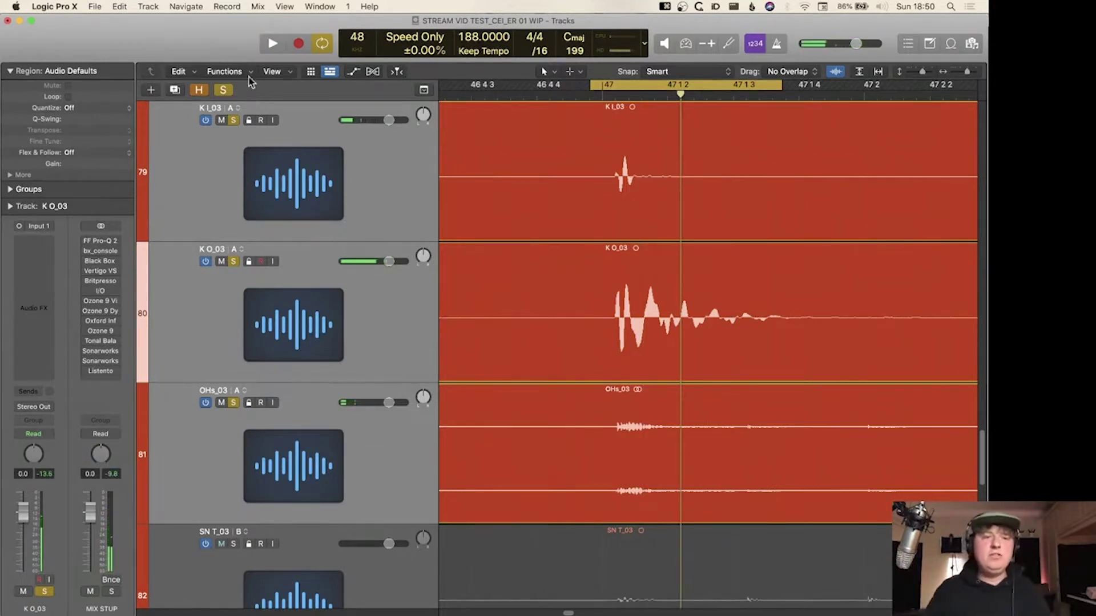
left_click(237, 108)
left_click(254, 127)
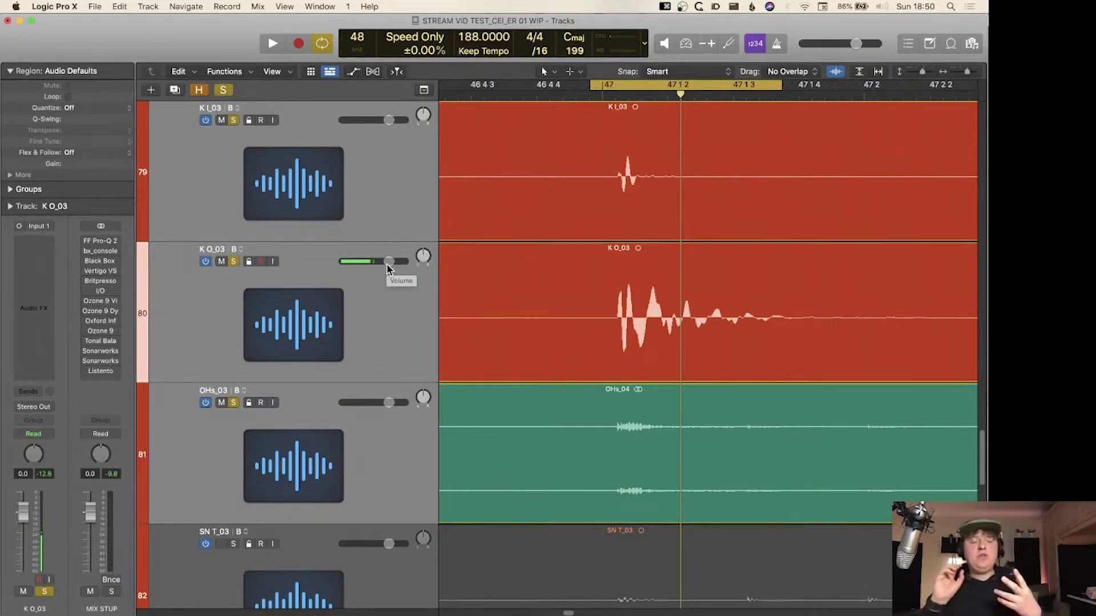
- Examine the waveforms of the remaining drum tracks at bar 47, including SN OH_03, BAT BOT_03, CORRIDOR_03 and ROOMs_03
scroll(400, 314, "down", 15)
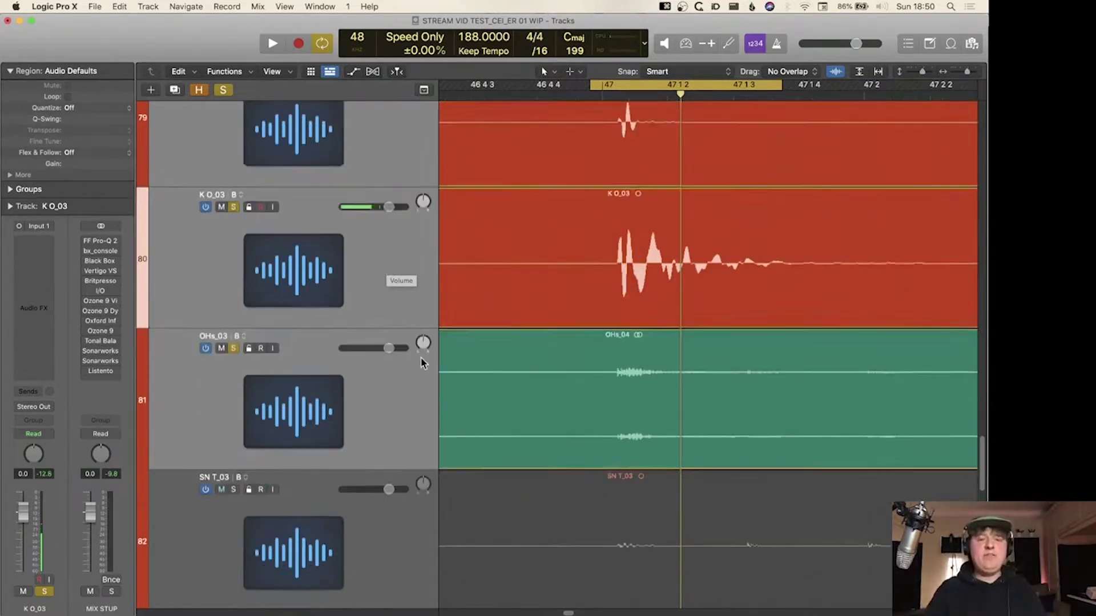
left_click(274, 513)
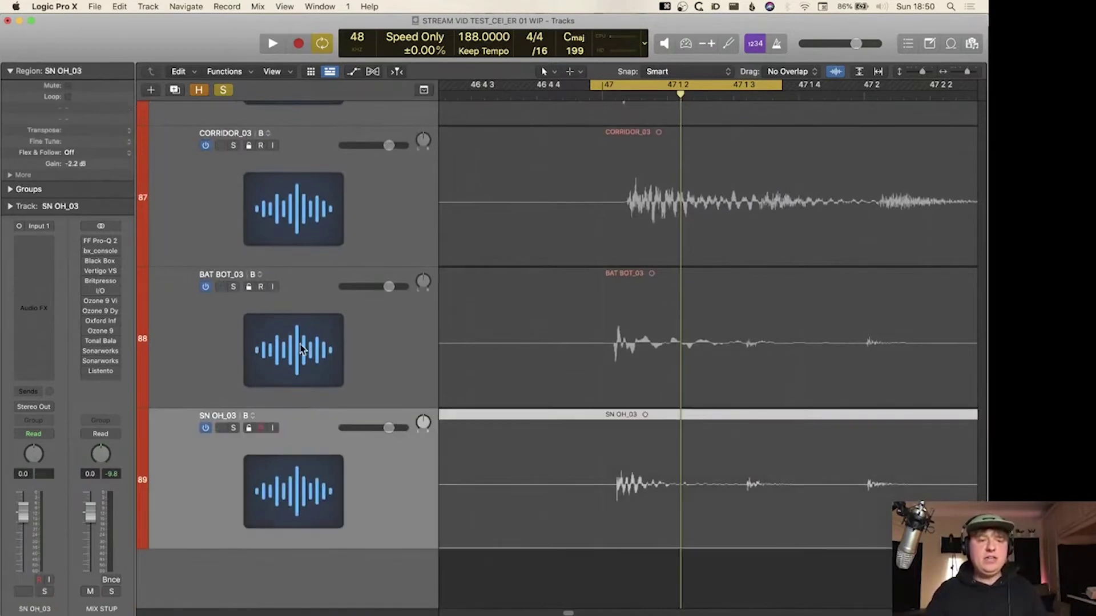
left_click(272, 326)
left_click(255, 471)
scroll(256, 471, "up", 3)
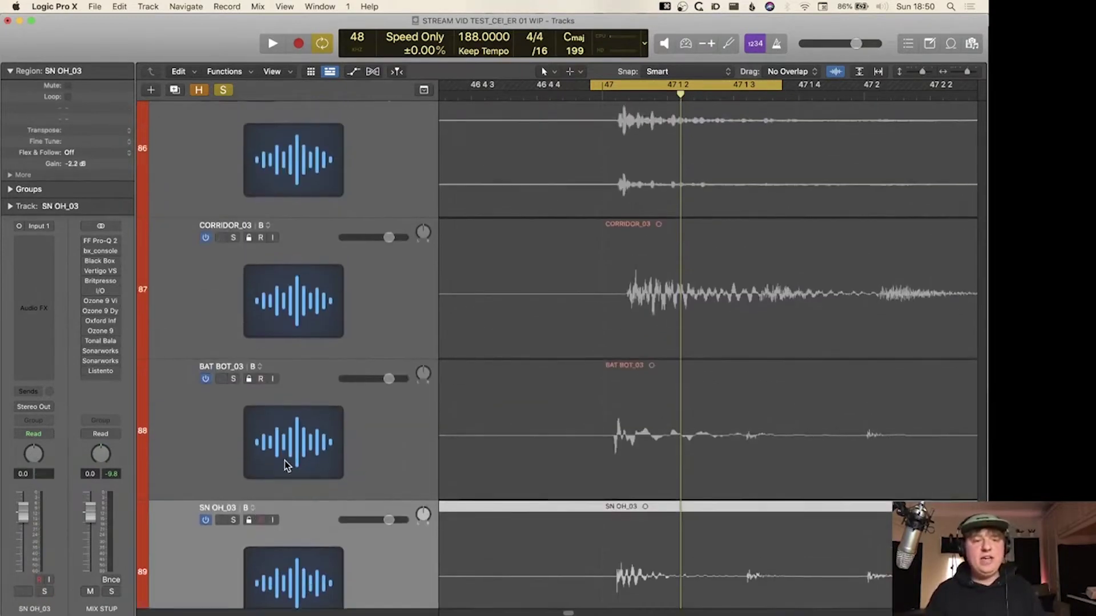
right_click(286, 445)
left_click(285, 444)
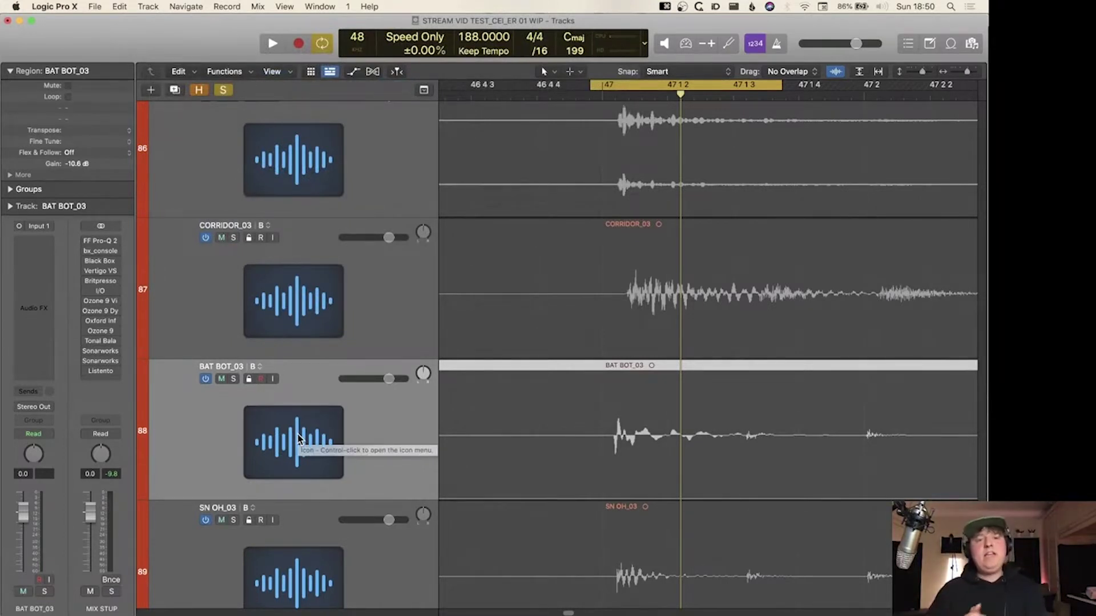
scroll(298, 438, "up", 4)
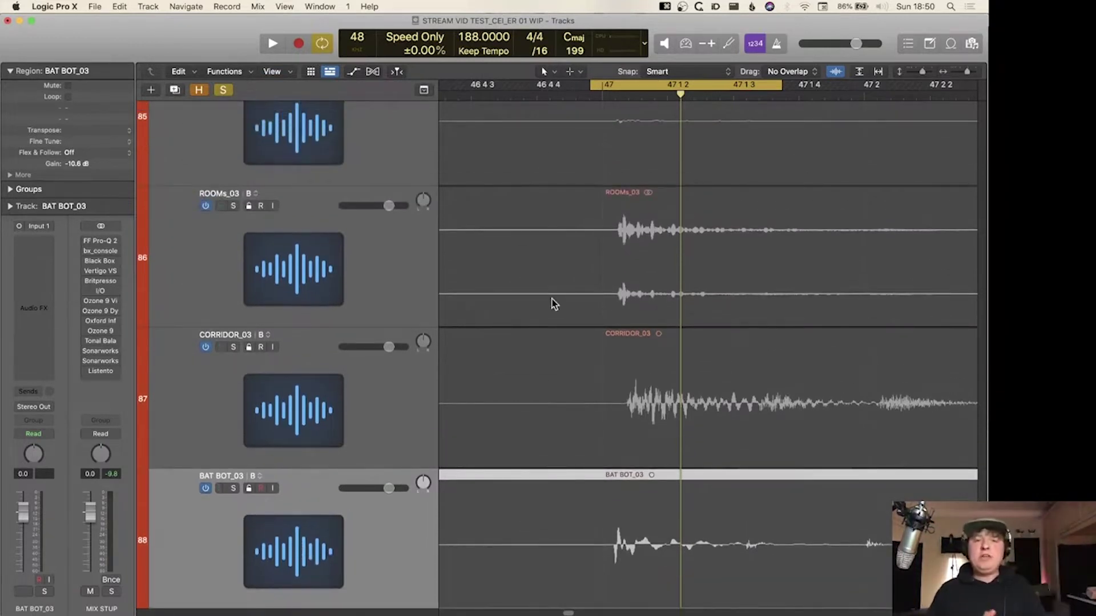
- Turn off cycle mode and unsolo the K I_03, K O_03 and OHs_03 tracks
key("super+Up")
key("z")
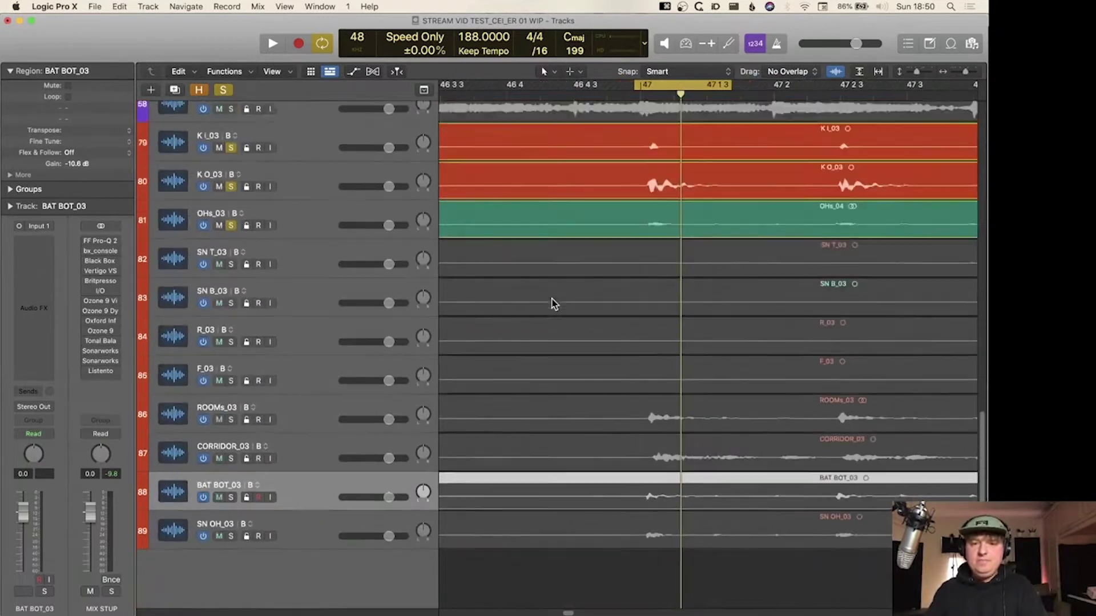
key("c")
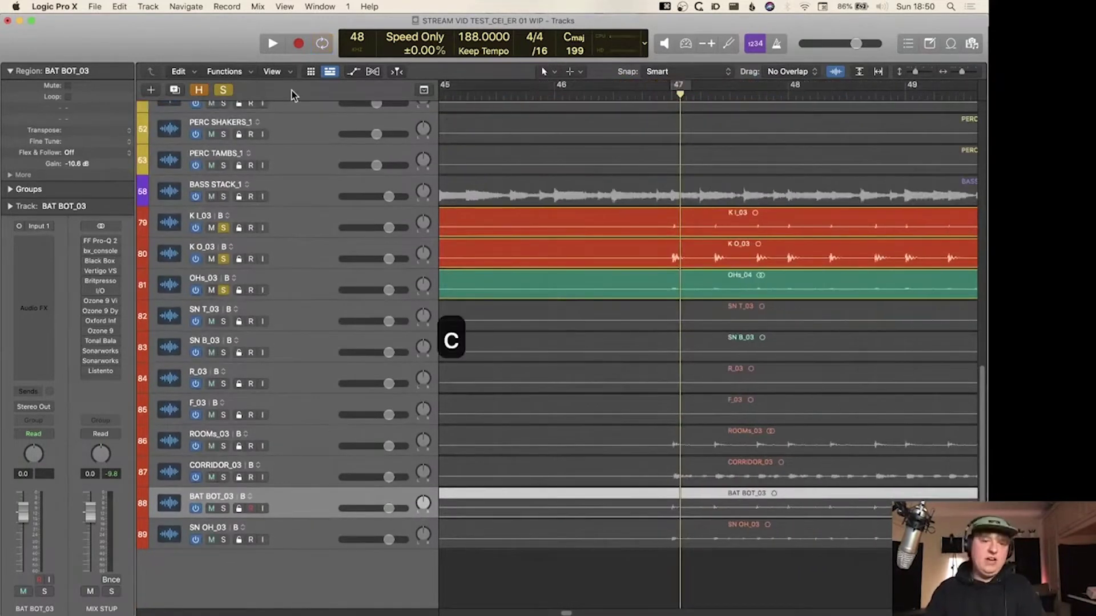
left_click(223, 227)
key("z")
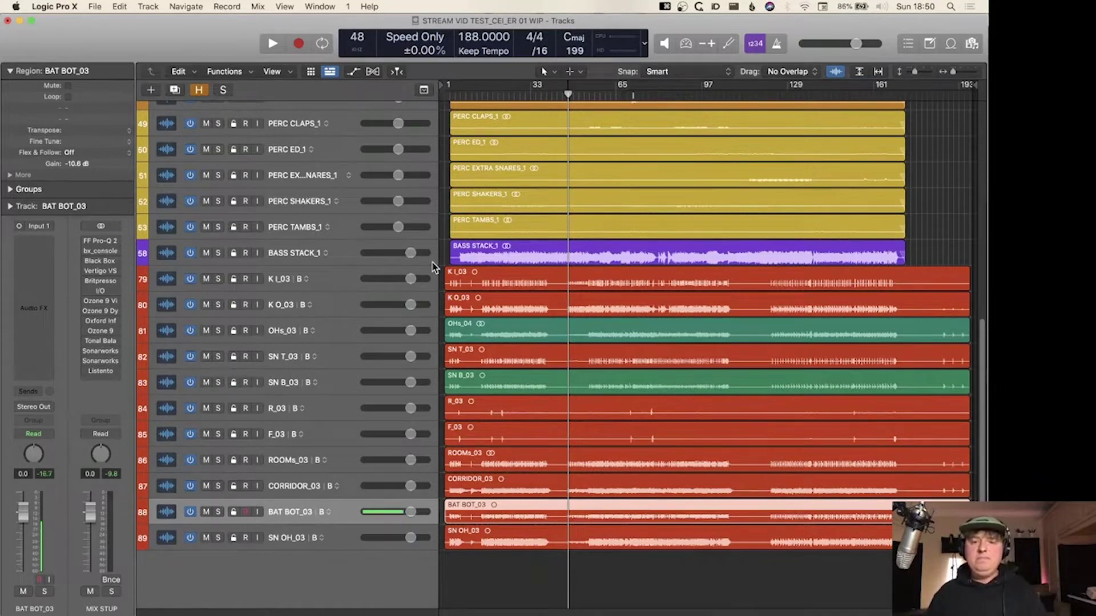
- Consult the topic list in the project's note pad, and close it again
left_click(929, 43)
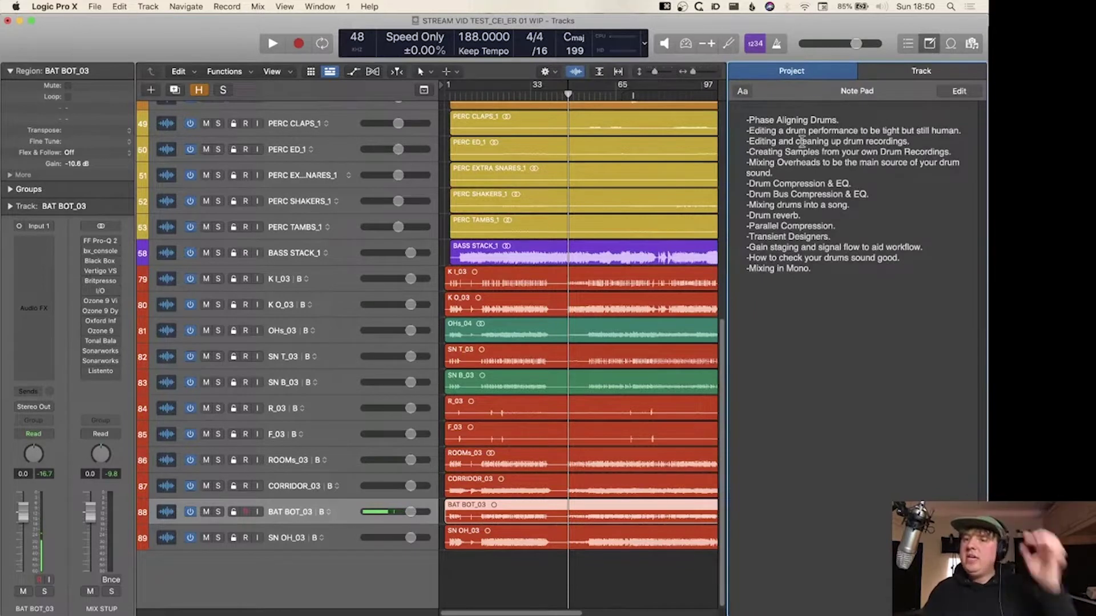
left_click(928, 46)
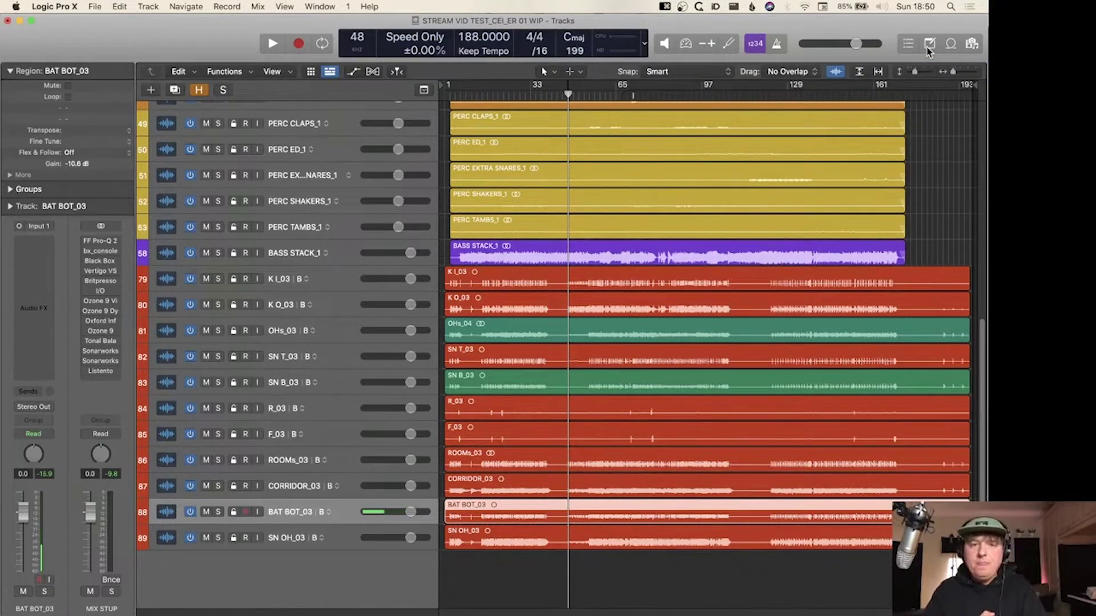
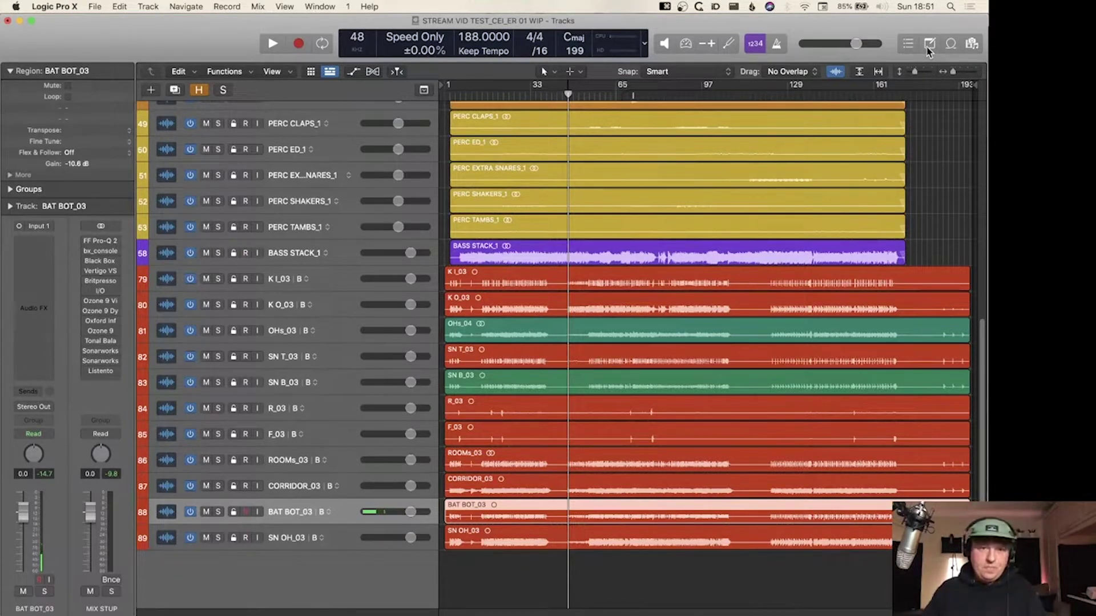
- Unhide the ROOMS_1, TOMS_1, KICK_1 and SNARE_1 tracks while leaving the other hidden tracks concealed
left_click(199, 89)
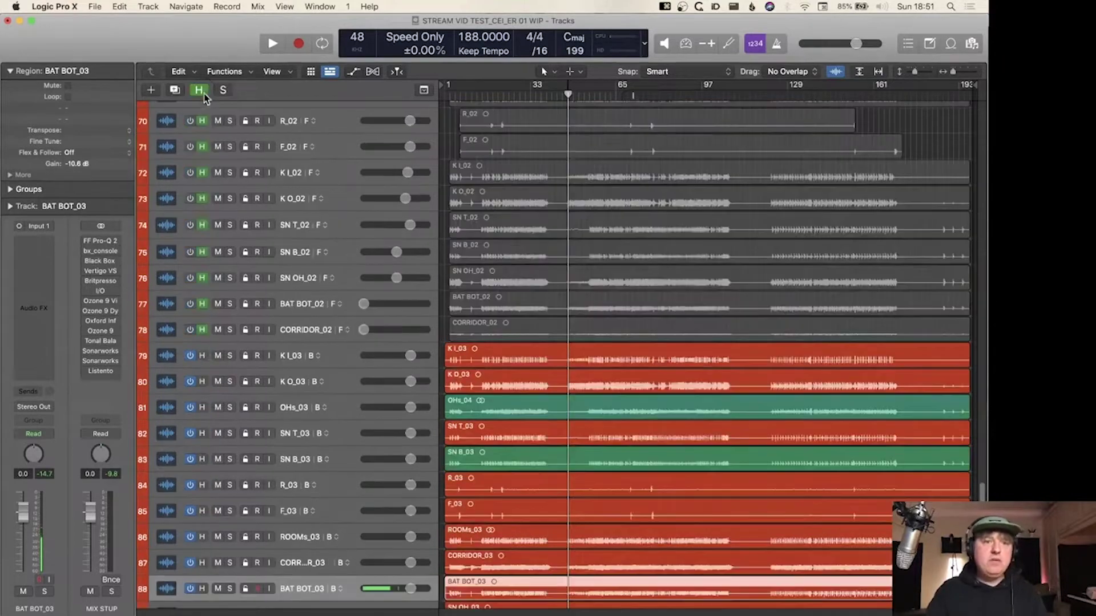
scroll(220, 177, "up", 3)
scroll(220, 181, "up", 10)
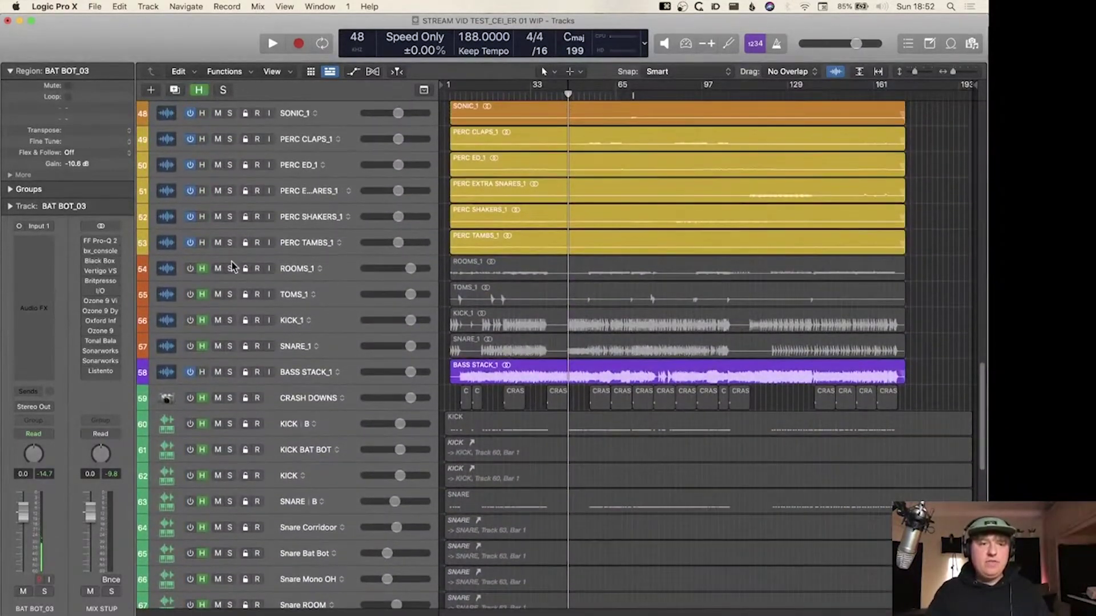
left_click(354, 270)
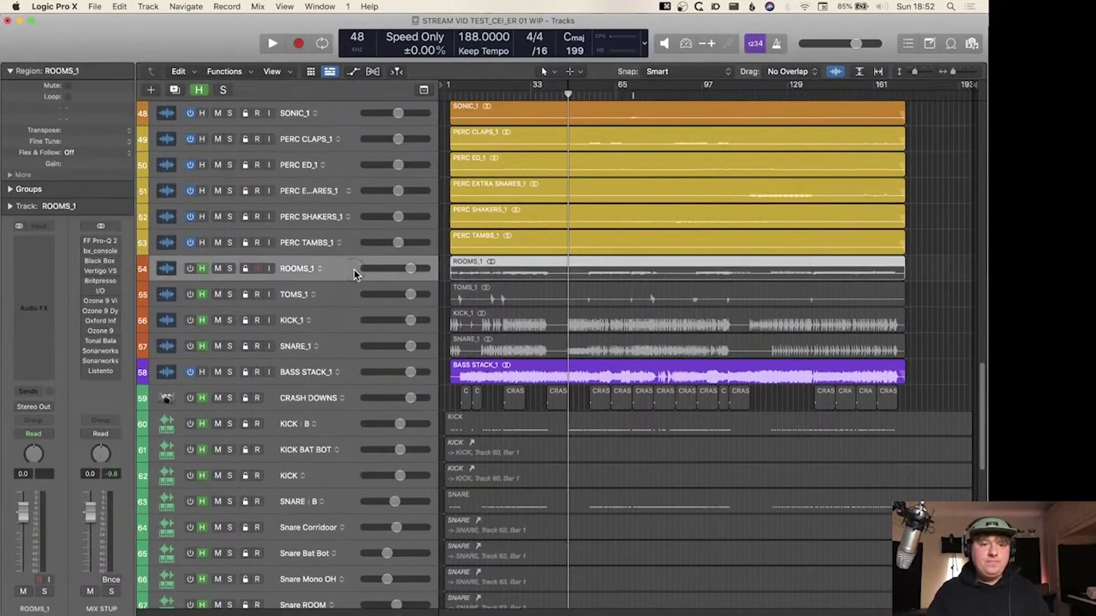
left_click(334, 347, "shift")
left_click(202, 269)
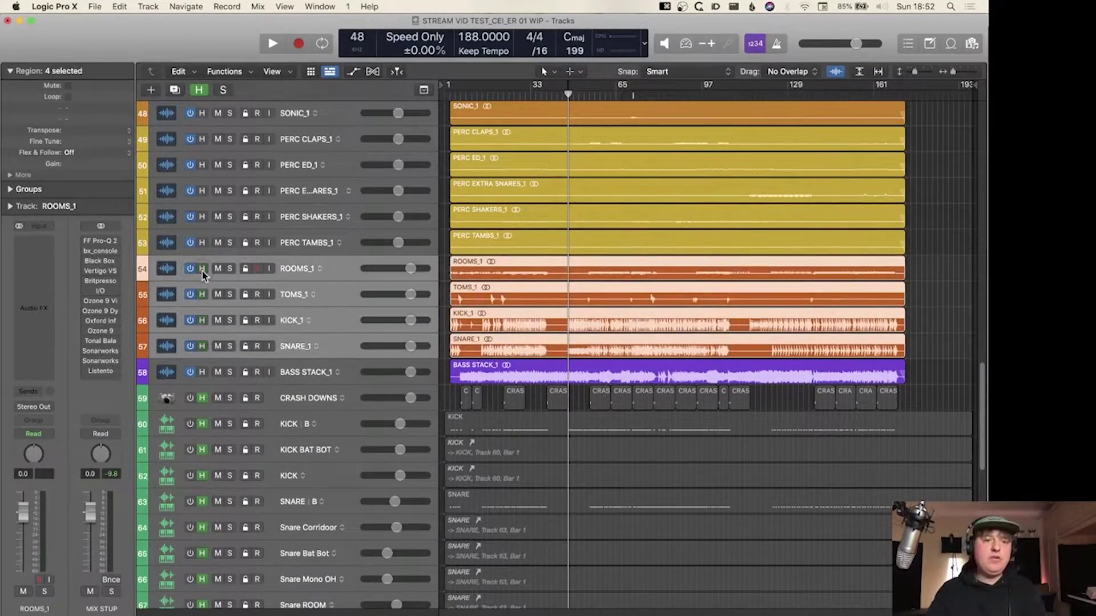
left_click(199, 91)
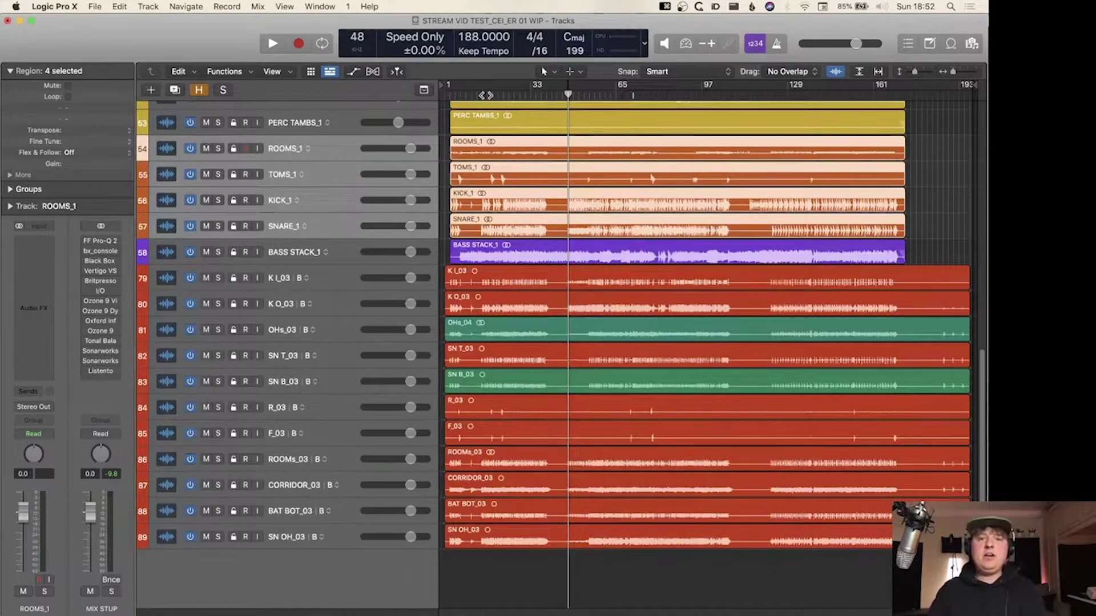
- Compare the timing of the KICK_1 and SNARE_1 hits with the _03 drum recordings around bars 15 to 17
left_click(486, 95)
key("super+Right")
key("super+Right")
key("super+Right")
key("super+Right")
key("super+Right")
key("super+Right")
key("super+Right")
key("super+Right")
key("super+Down")
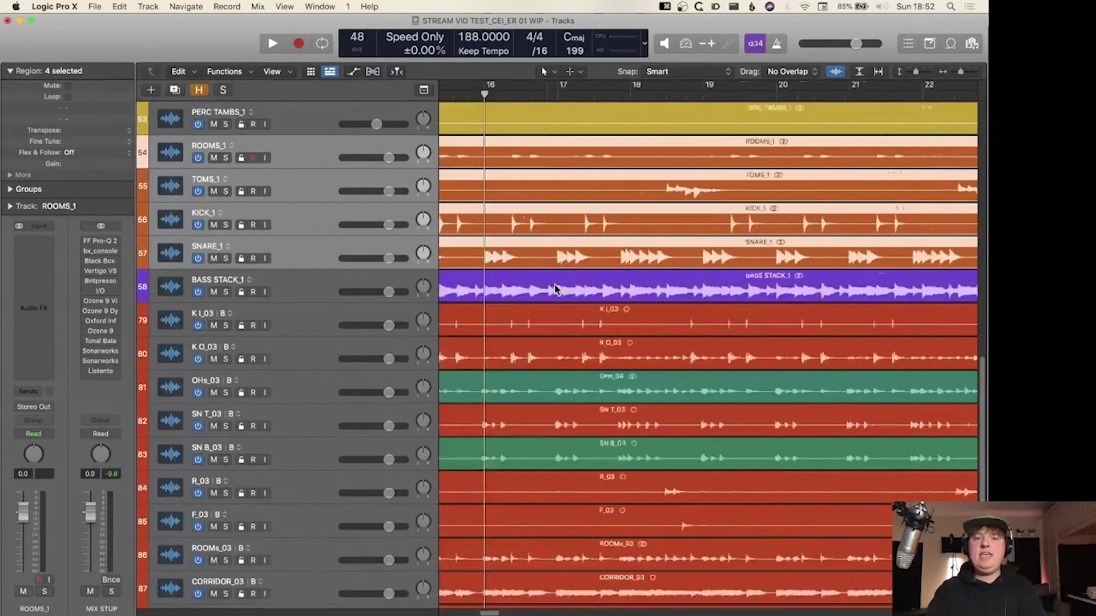
key("super+Right")
key("super+Right")
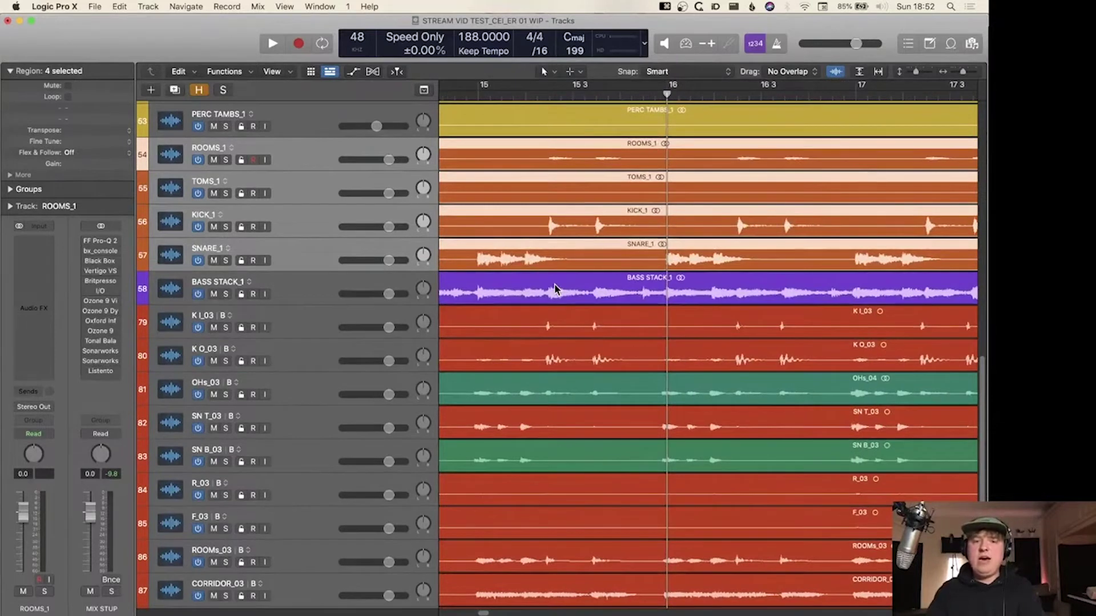
key("super+Right")
key("super+Right")
key("super+Right")
key("super+Right")
key("super+Down")
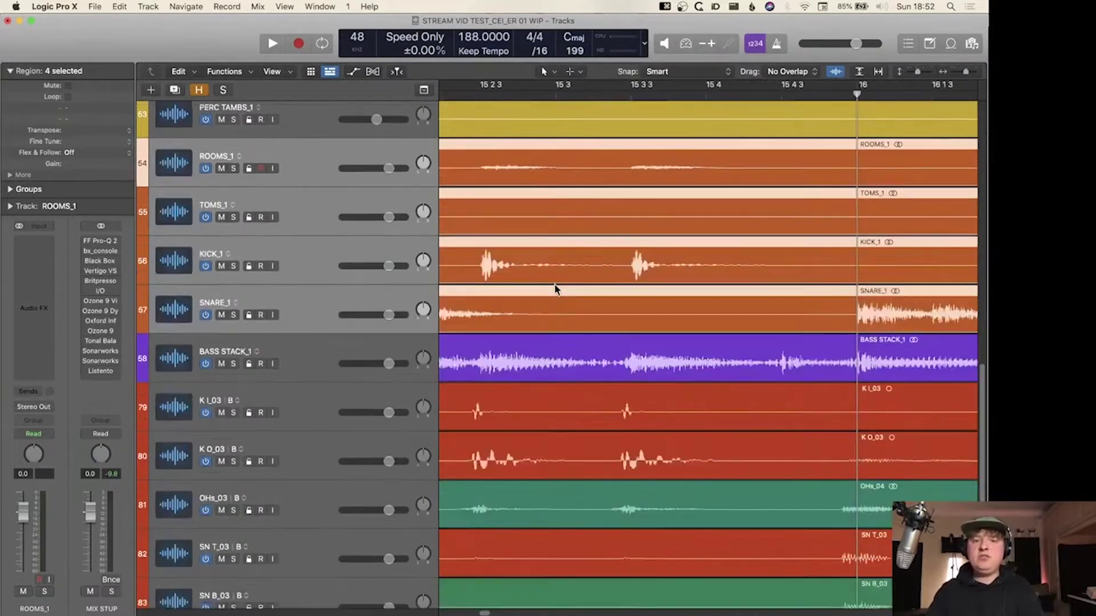
scroll(555, 286, "left", 5)
scroll(555, 285, "down", 2)
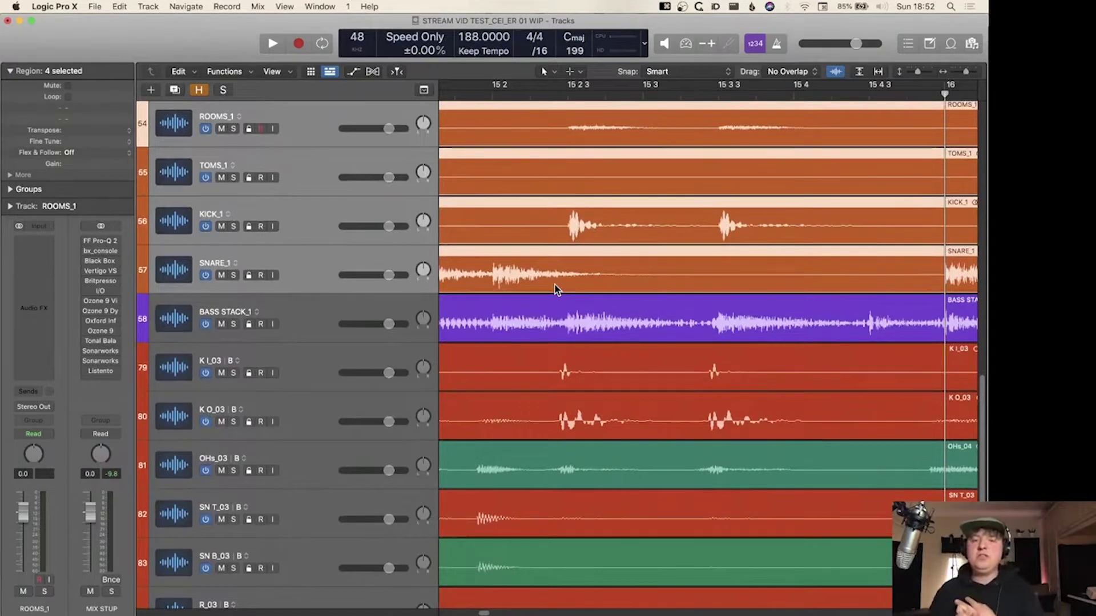
scroll(746, 374, "right", 10)
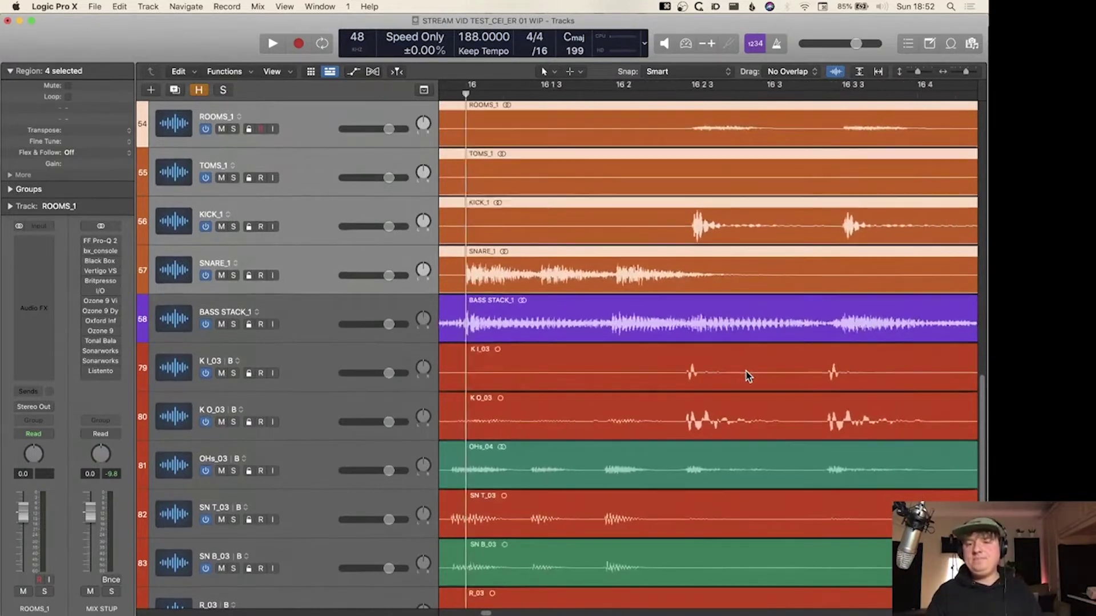
scroll(748, 375, "right", 5)
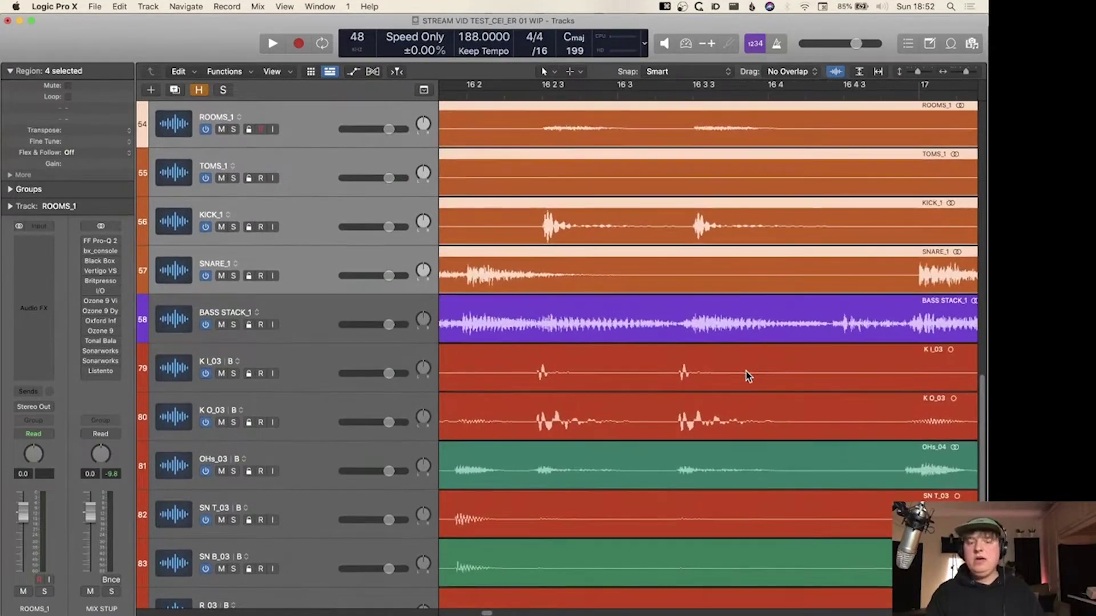
scroll(748, 377, "down", 2)
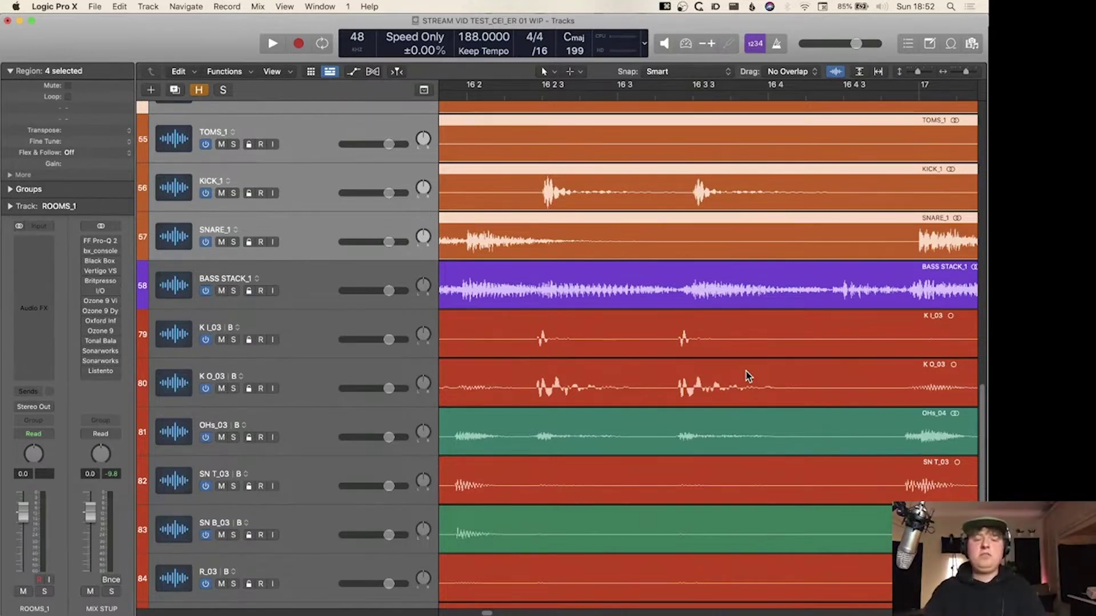
key("z")
scroll(747, 377, "down", 6)
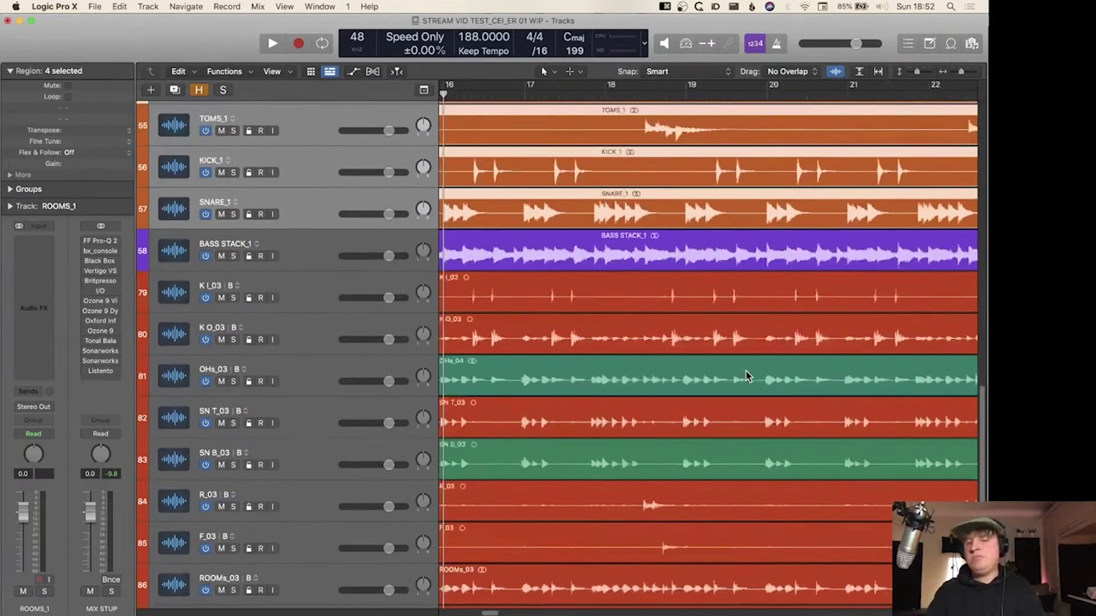
scroll(747, 376, "down", 8)
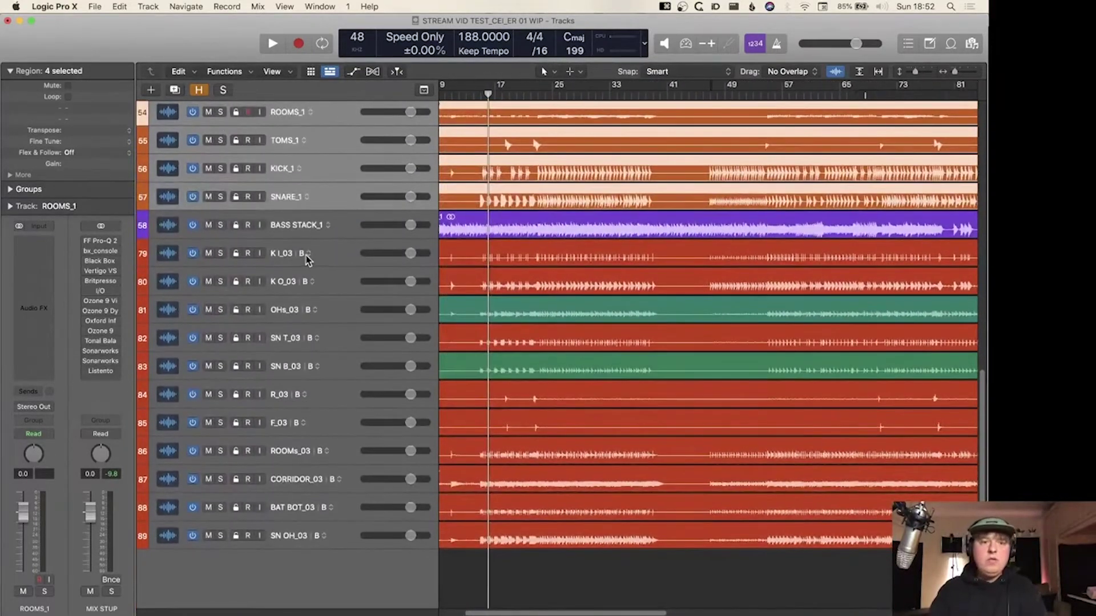
right_click(306, 253)
left_click(342, 320)
left_click(284, 401)
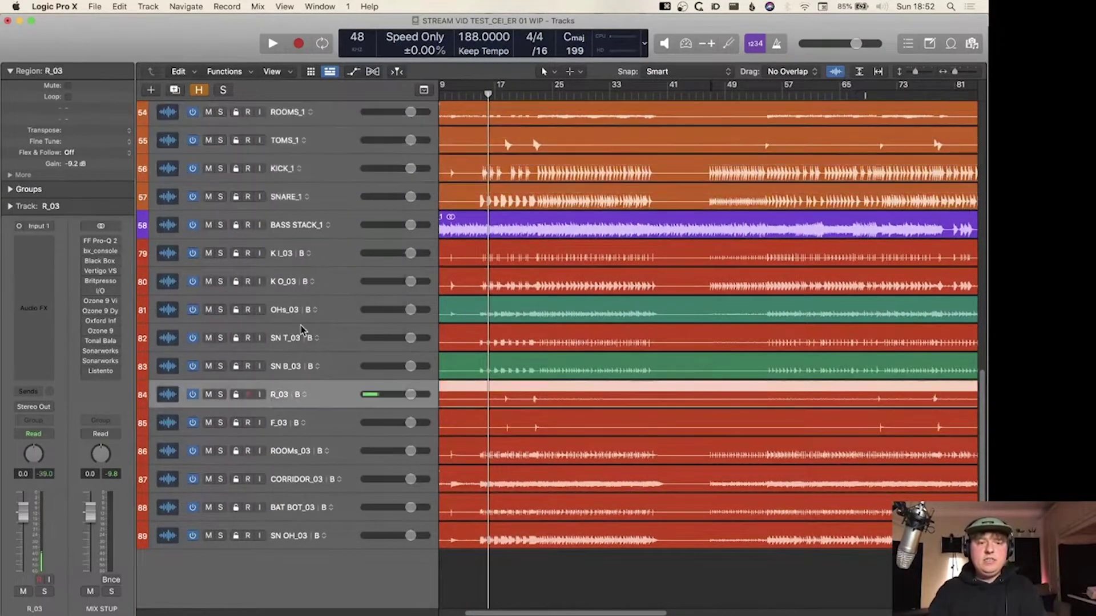
- Assign all the tracks from K I_03 to SN OH_03 to a new mixer group named DRUMS 2
left_click(292, 255)
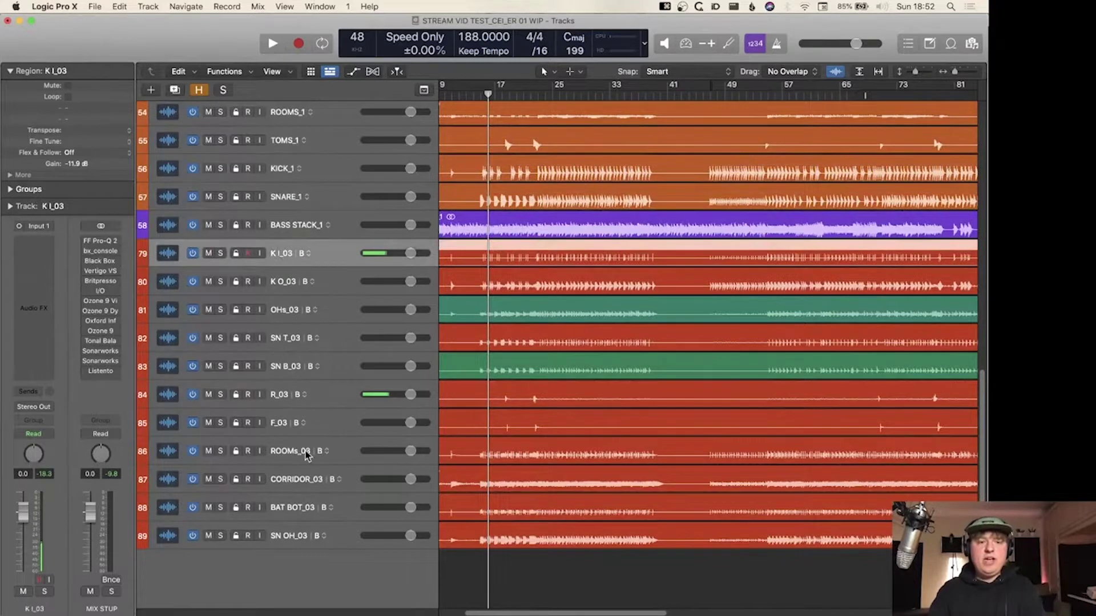
left_click(310, 536, "shift")
key("x")
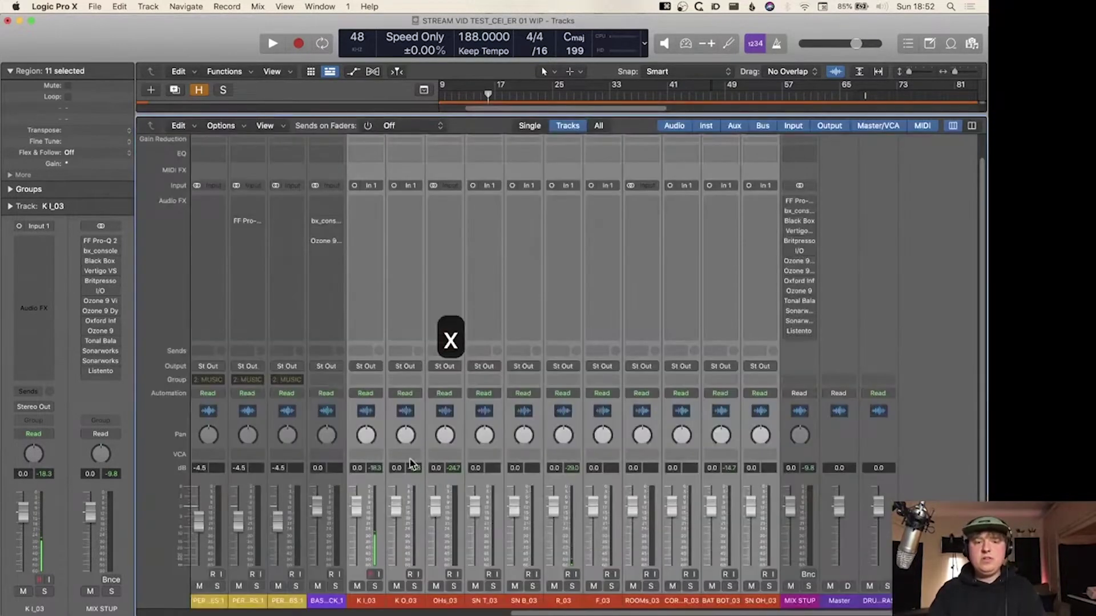
left_click(365, 380)
left_click(380, 436)
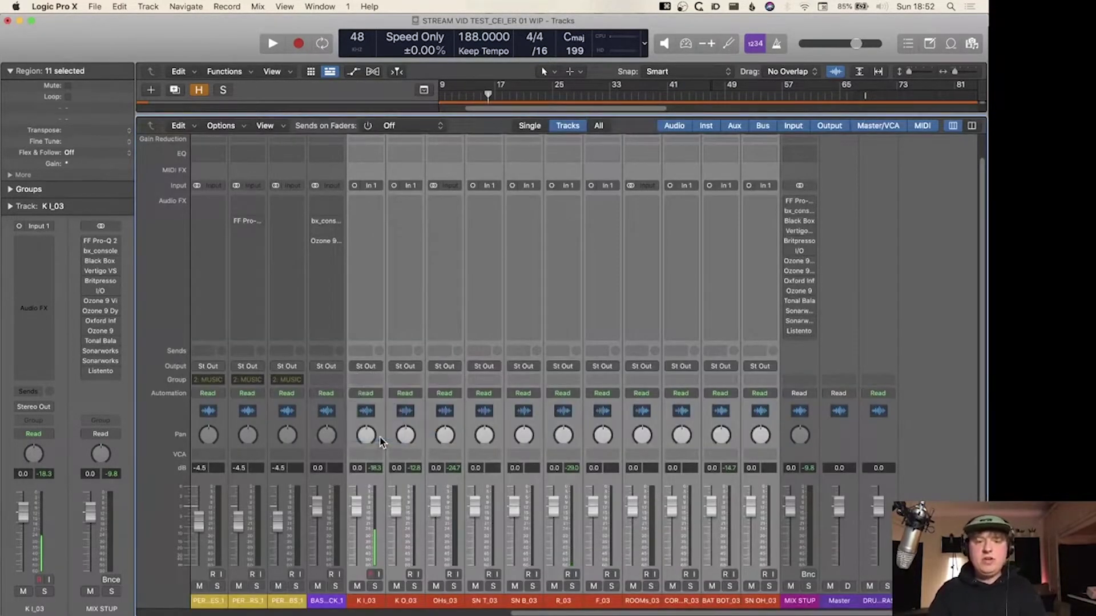
type("DRUMS 2")
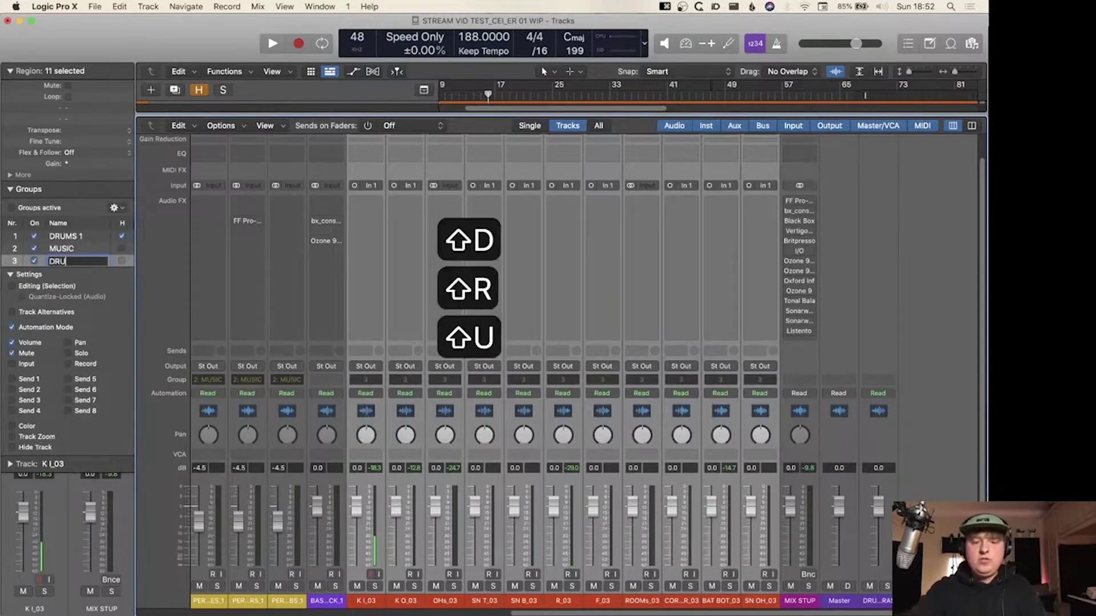
- Enable Editing (Selection), Track Alternatives and Quantize-Locked (Audio) for the DRUMS 2 group
left_click(12, 287)
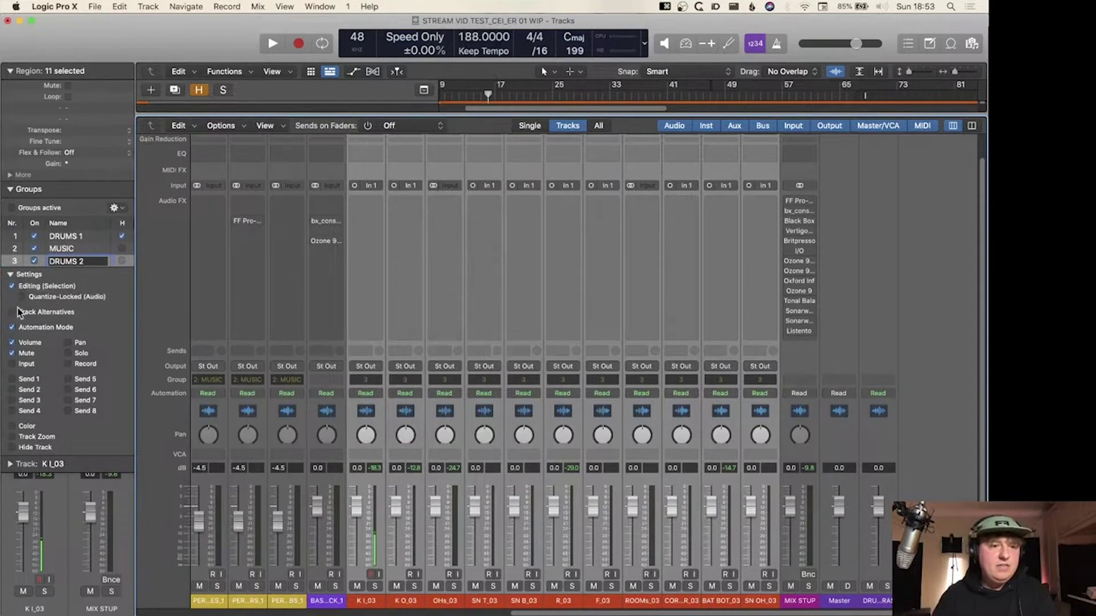
left_click(12, 312)
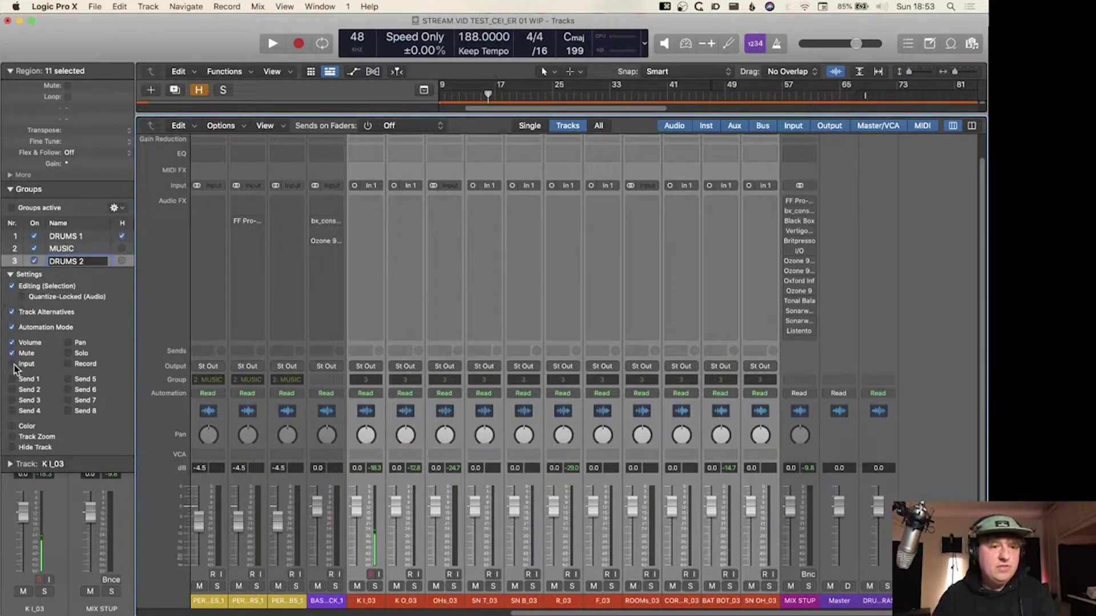
left_click(103, 296)
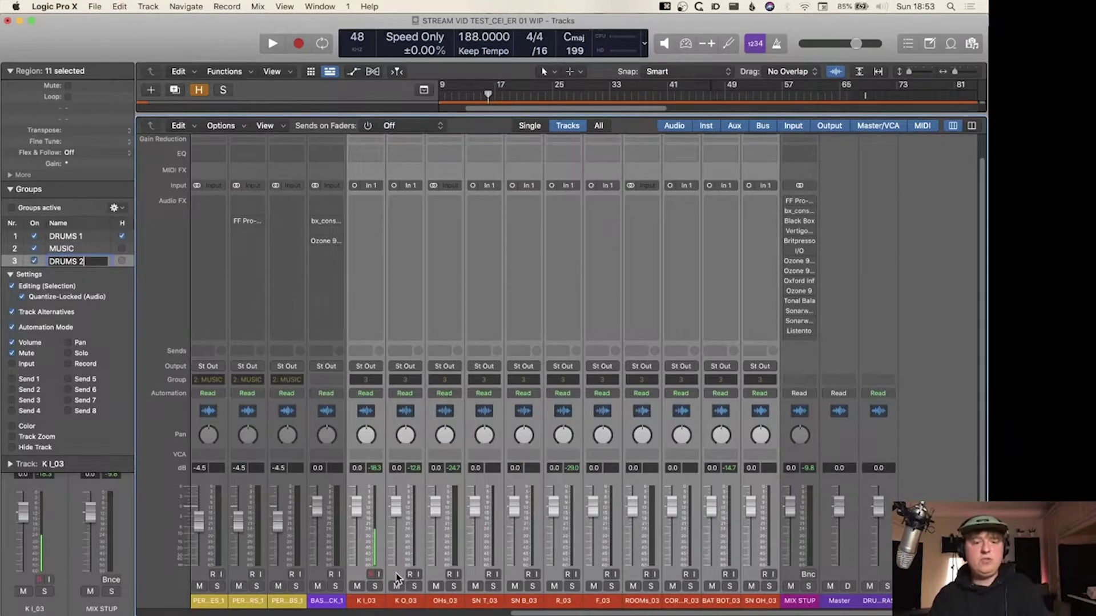
- Turn the track groups back on and close the mixer
left_click(375, 582)
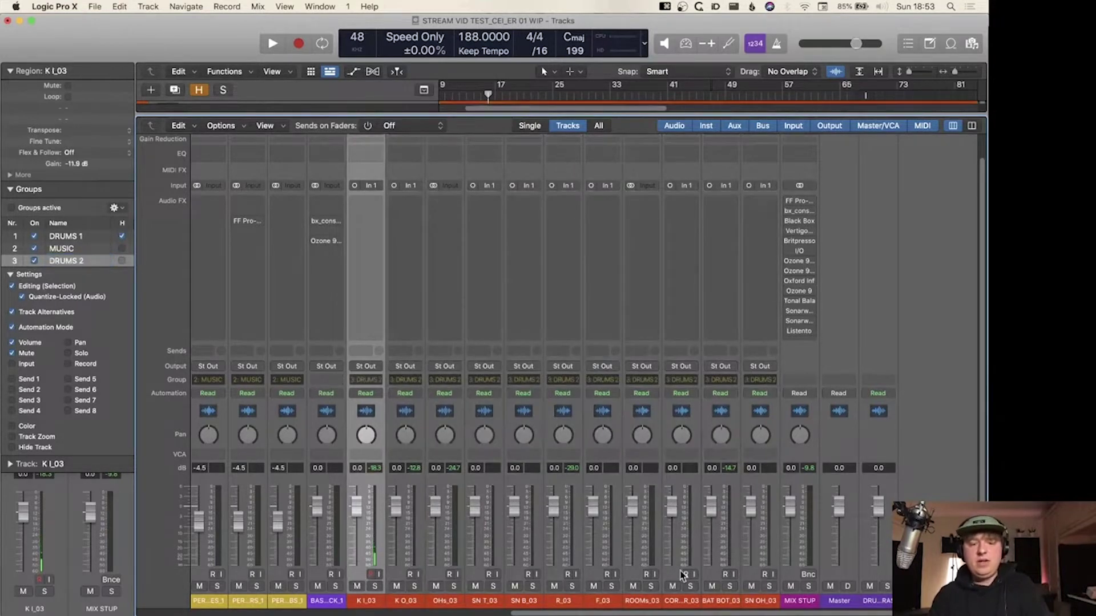
key("shift+g")
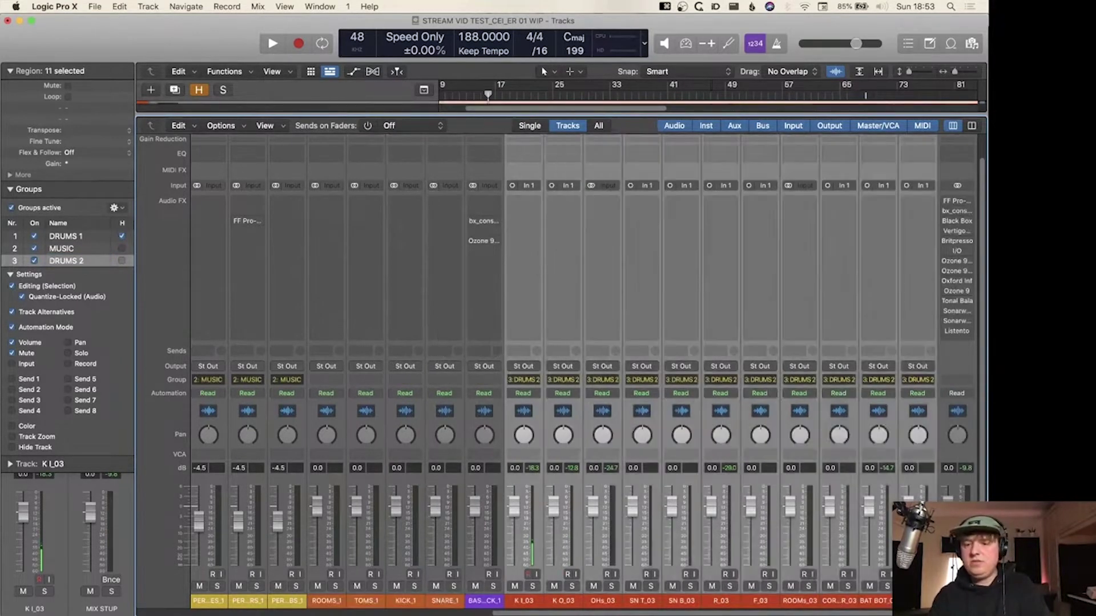
key("x")
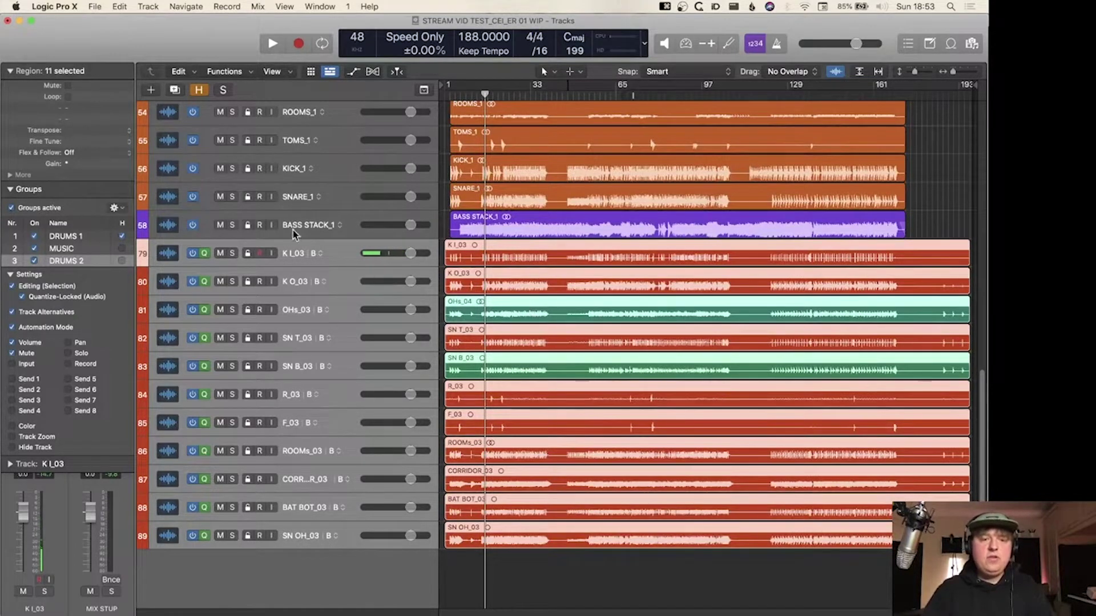
- Duplicate the current track alternative across all the DRUMS 2 tracks
left_click(318, 253)
left_click(337, 269)
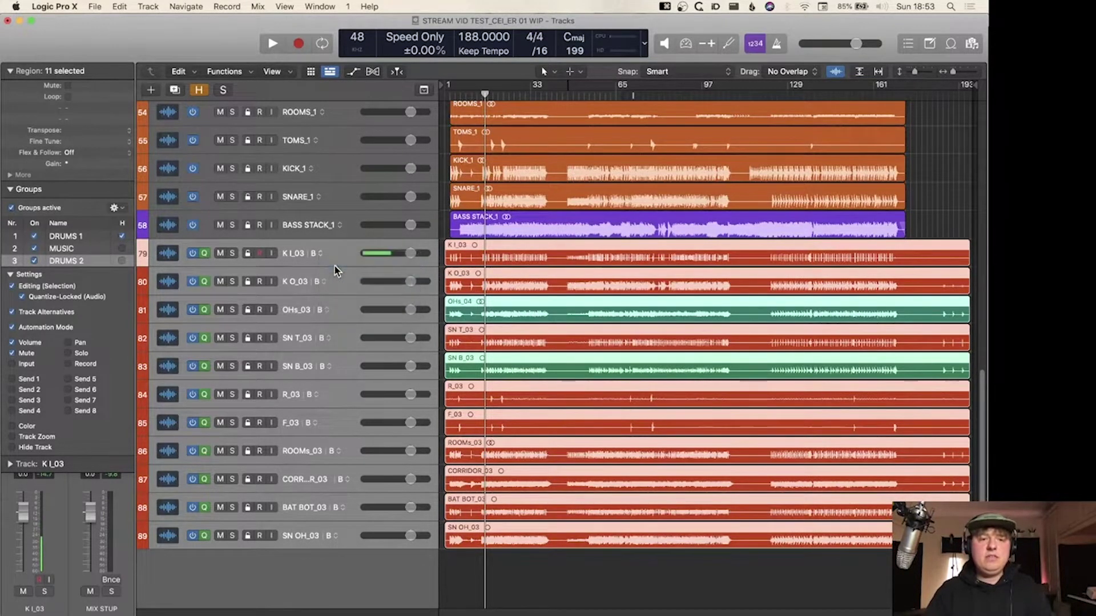
left_click(315, 252)
left_click(331, 258)
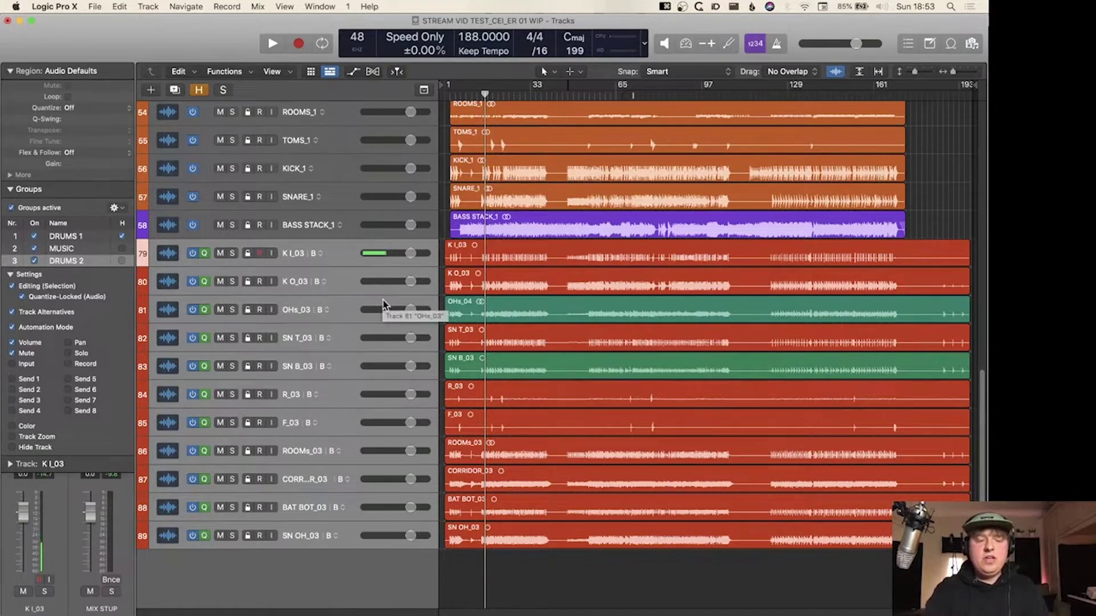
key("ctrl+alt+d")
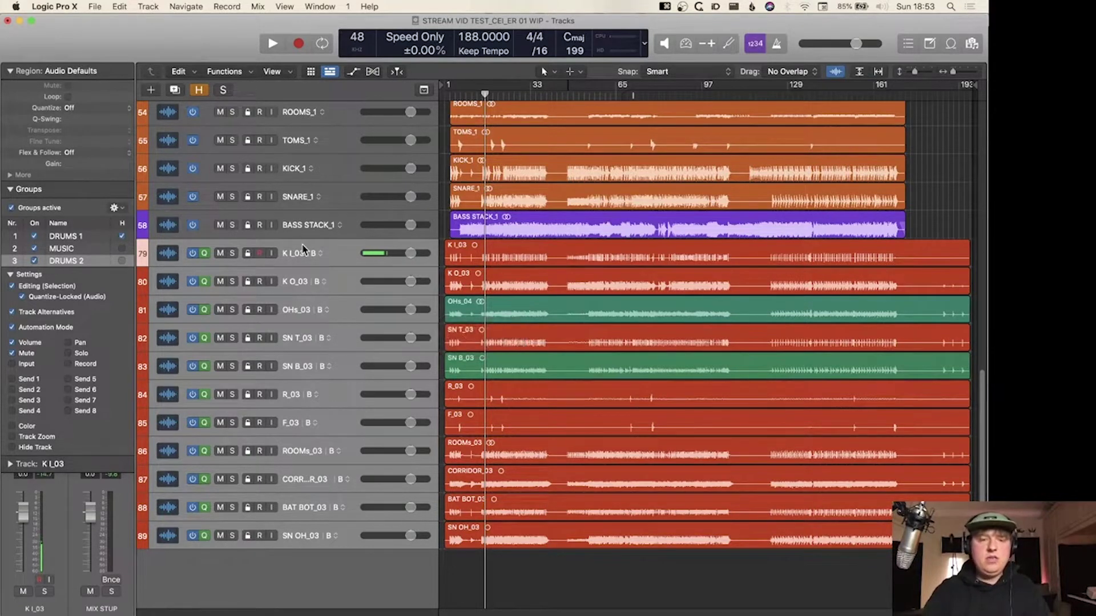
key("ctrl+alt+super+d")
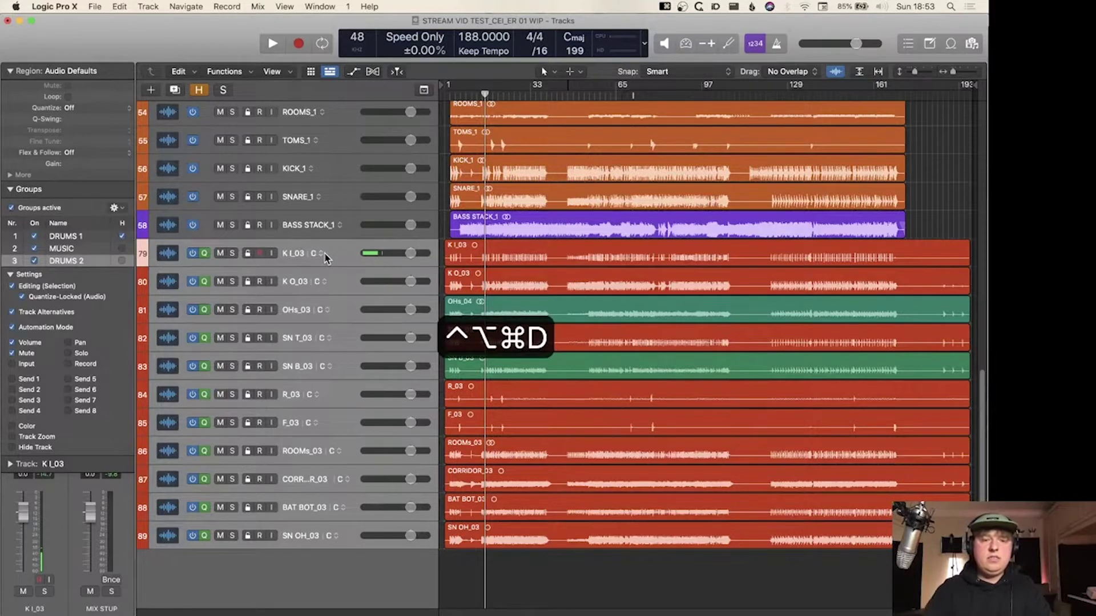
left_click(326, 255)
left_click(281, 244)
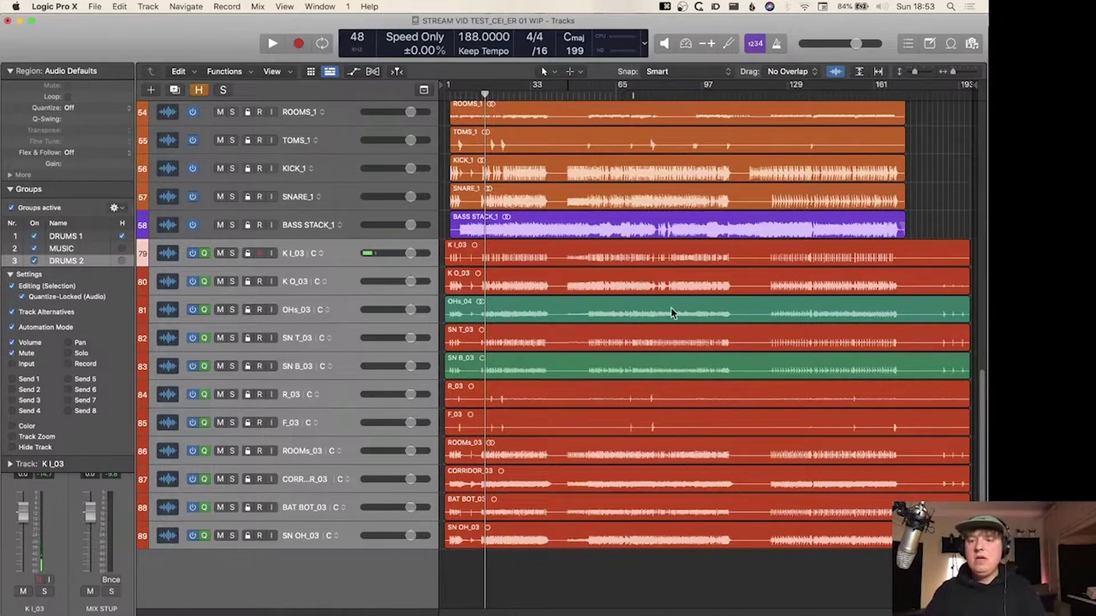
- Split all the DRUMS 2 regions at bar 10 and at about bar 14
key("super+Right")
key("cmd+Right")
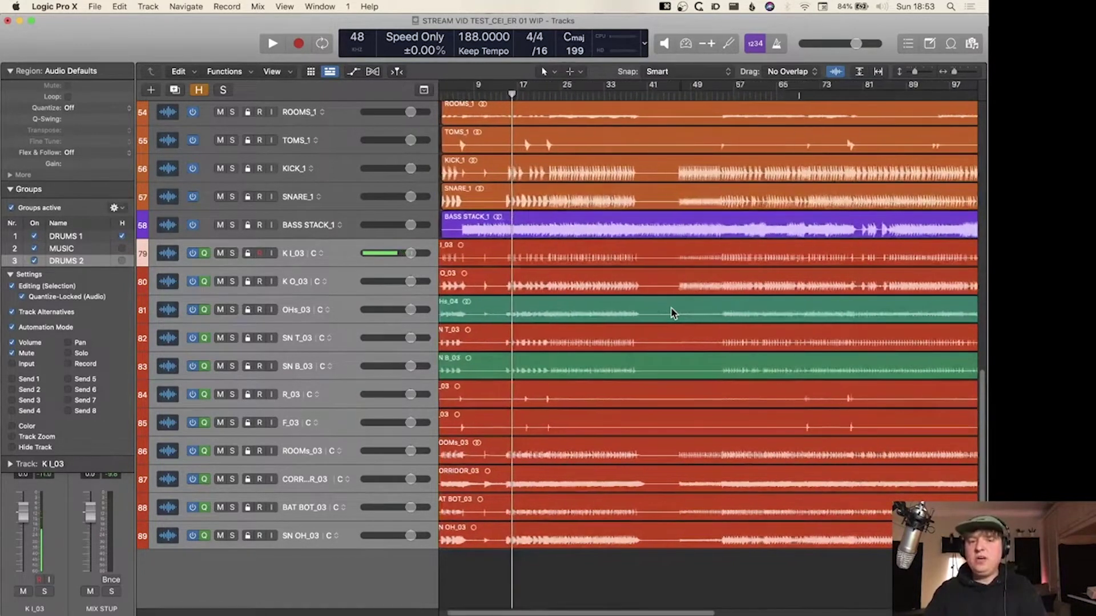
left_click(491, 249)
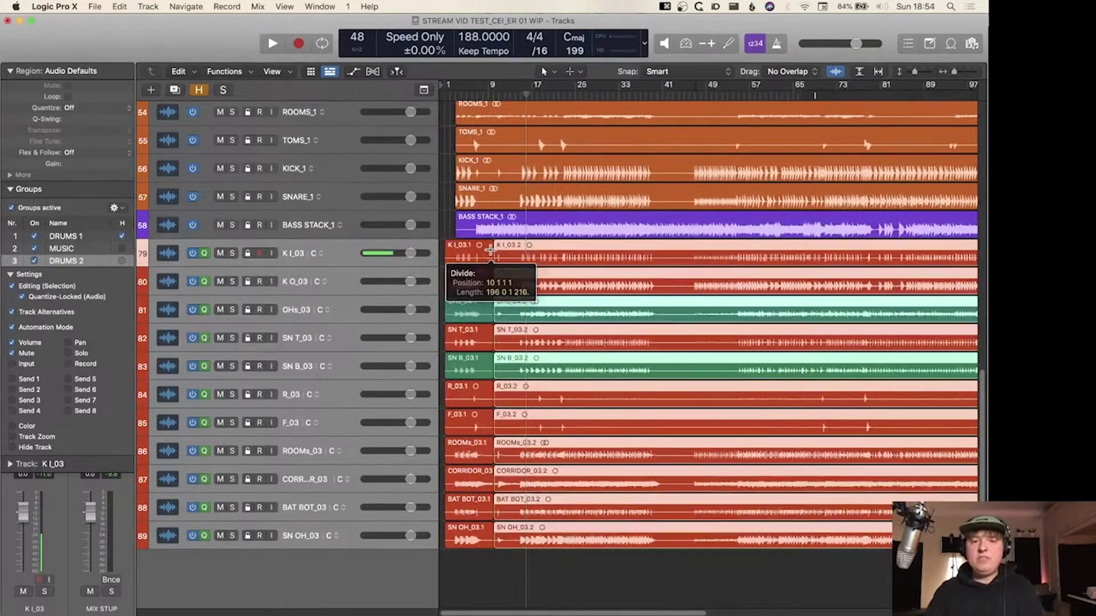
left_click(513, 252)
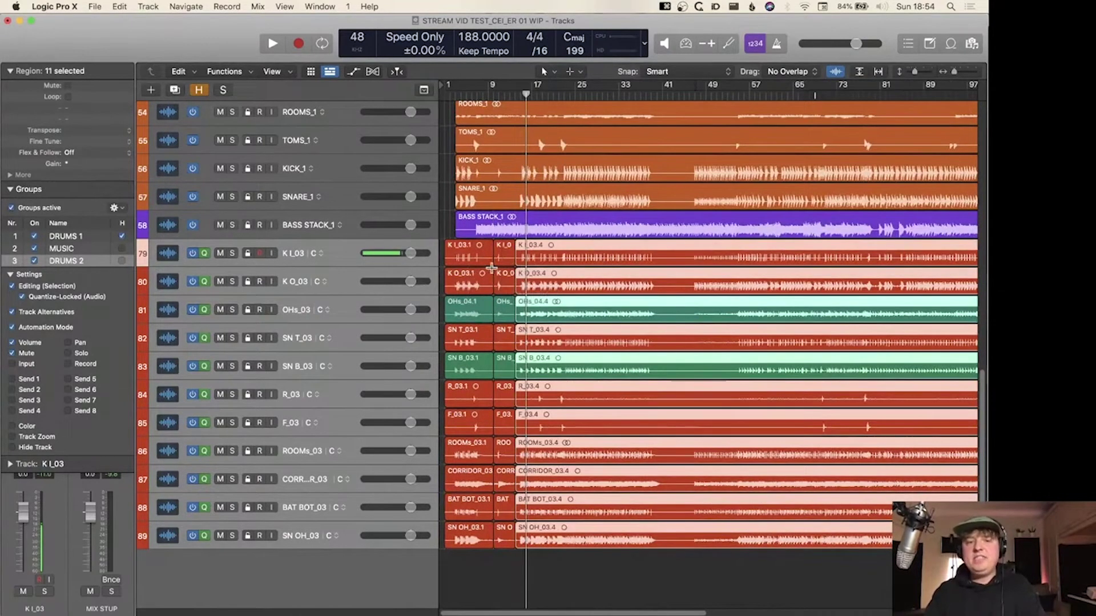
- Split all the DRUMS 2 regions at about bar 40, bar 46 and about bar 55
scroll(716, 283, "right", 3)
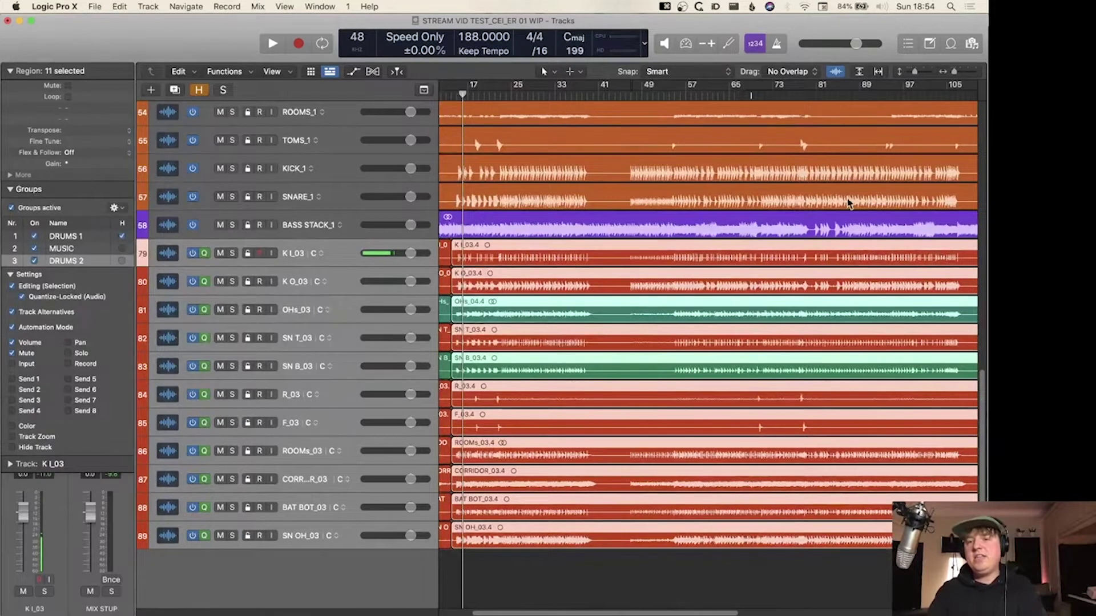
left_click(594, 256)
left_click(627, 250)
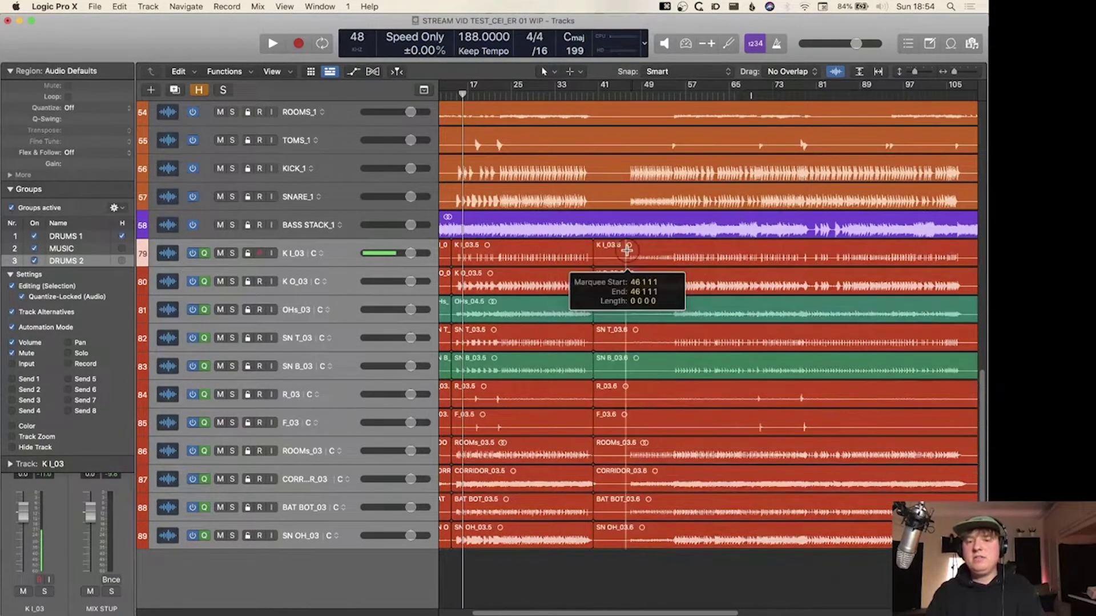
left_click(672, 256)
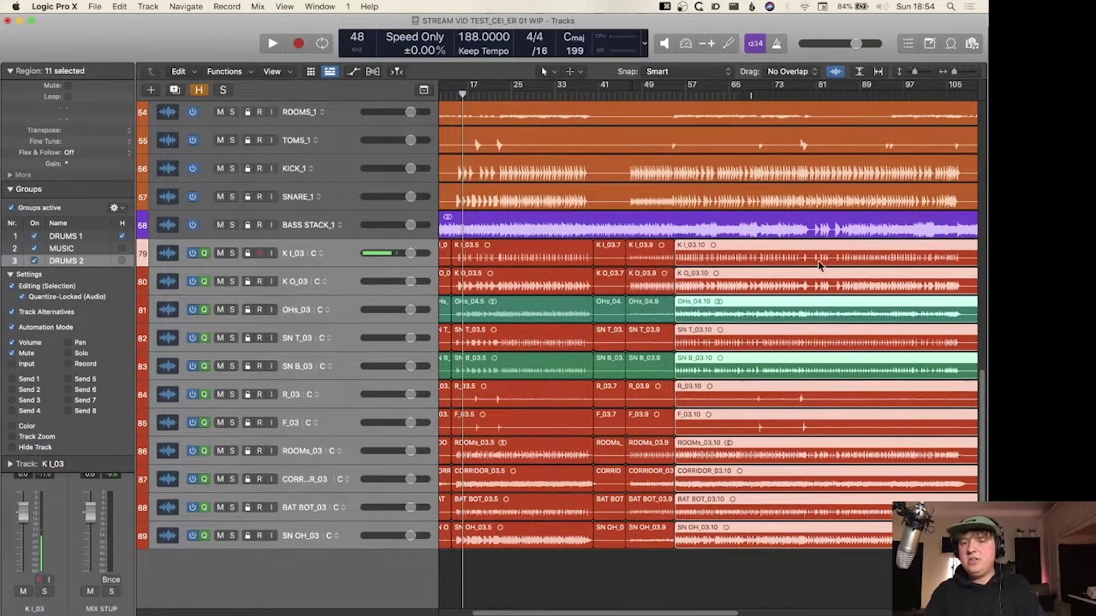
- Split all the DRUMS 2 regions at the section changes around bars 78, 80, 84, 108 and 122
left_click(800, 256)
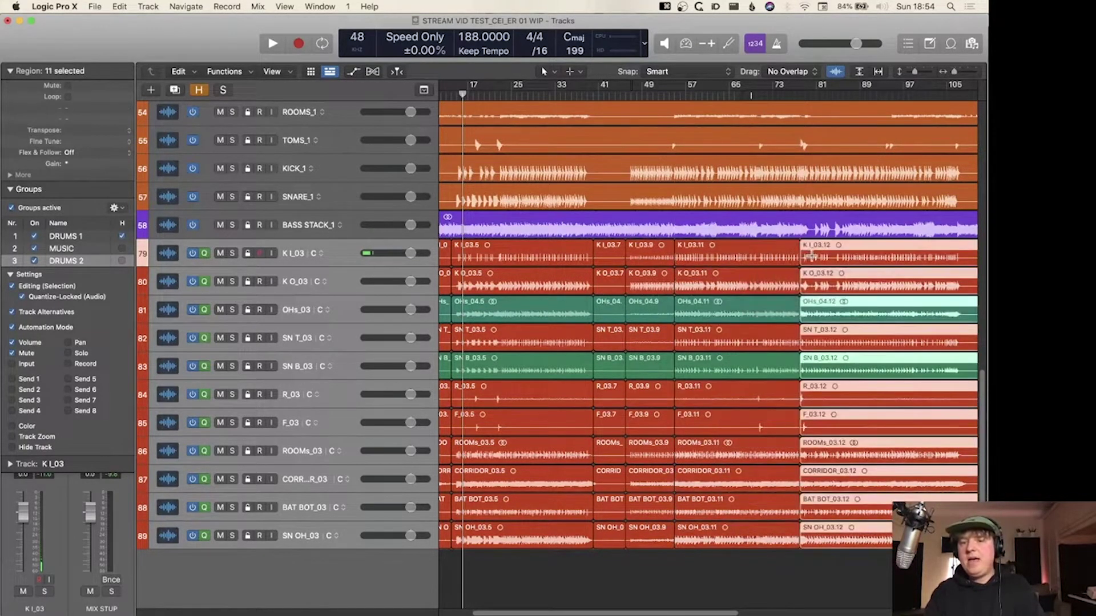
left_click(811, 256)
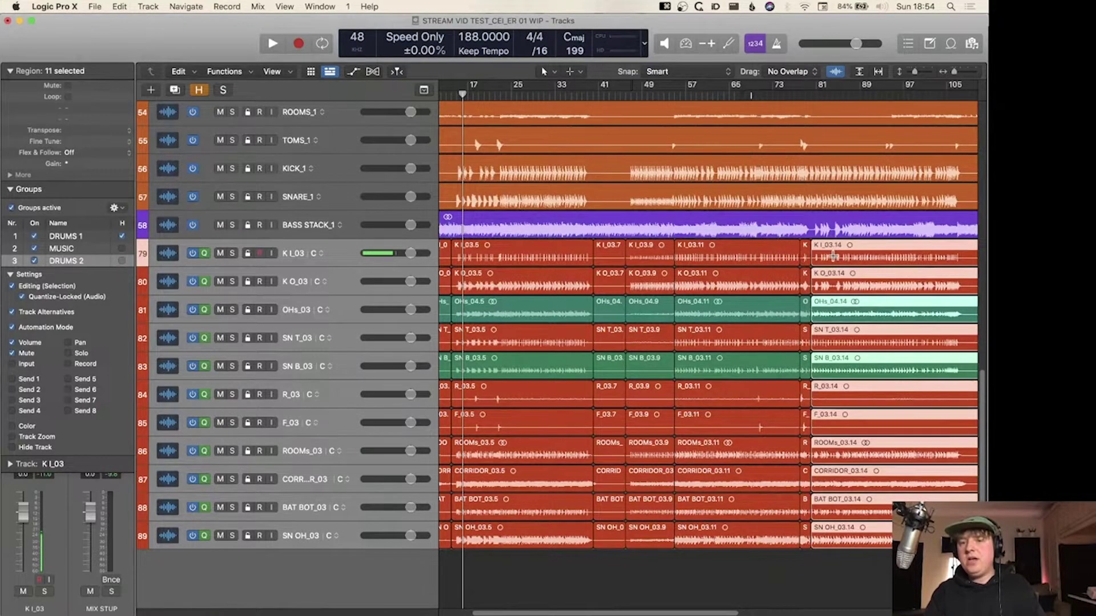
left_click(833, 256)
scroll(837, 256, "right", 5)
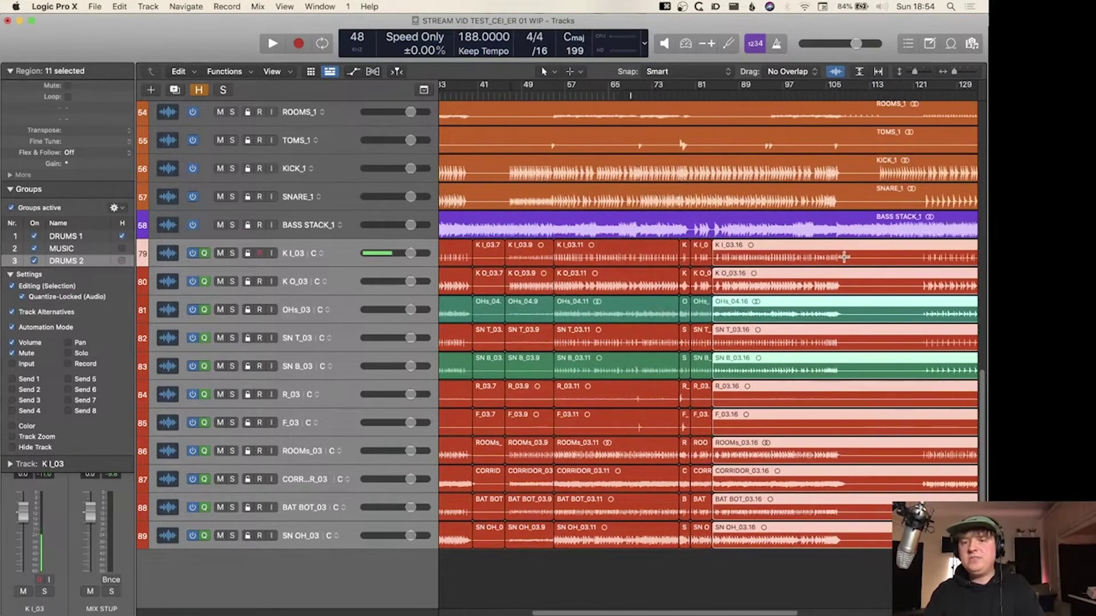
left_click(845, 257)
scroll(839, 256, "right", 4)
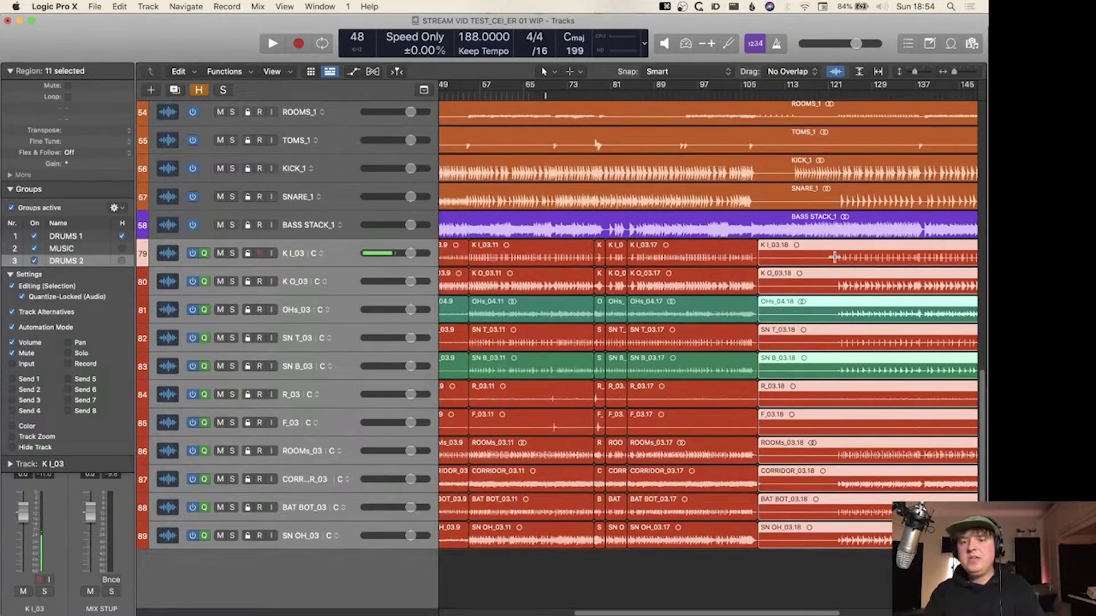
left_click(833, 257)
- Split all the DRUMS 2 regions at about bar 136, bars 139 and 153, about bar 156, and bar 171
scroll(834, 256, "right", 7)
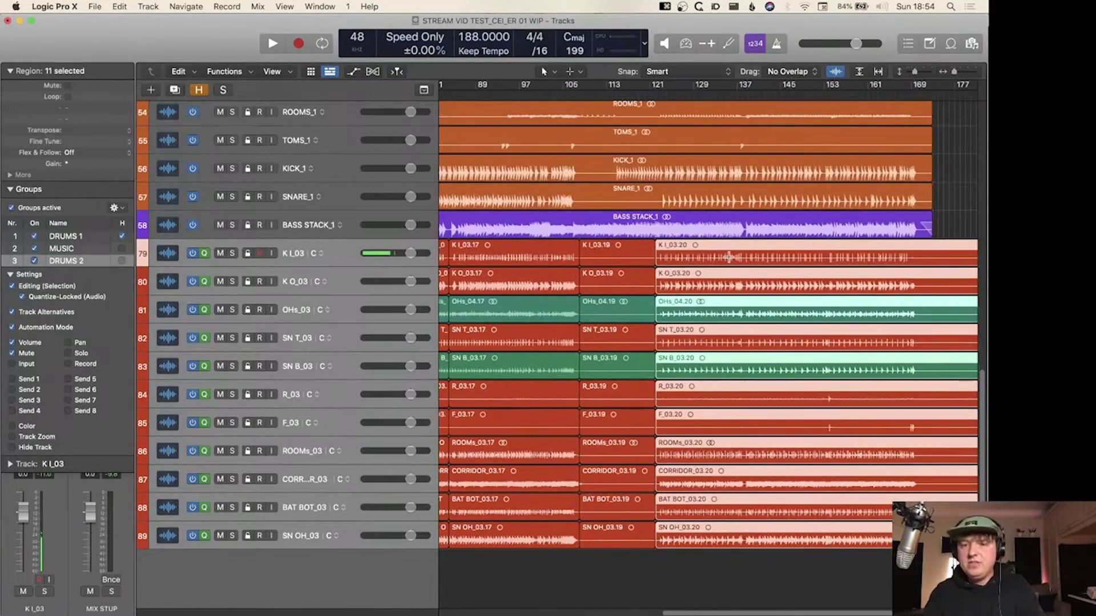
left_click(733, 257)
left_click(748, 257)
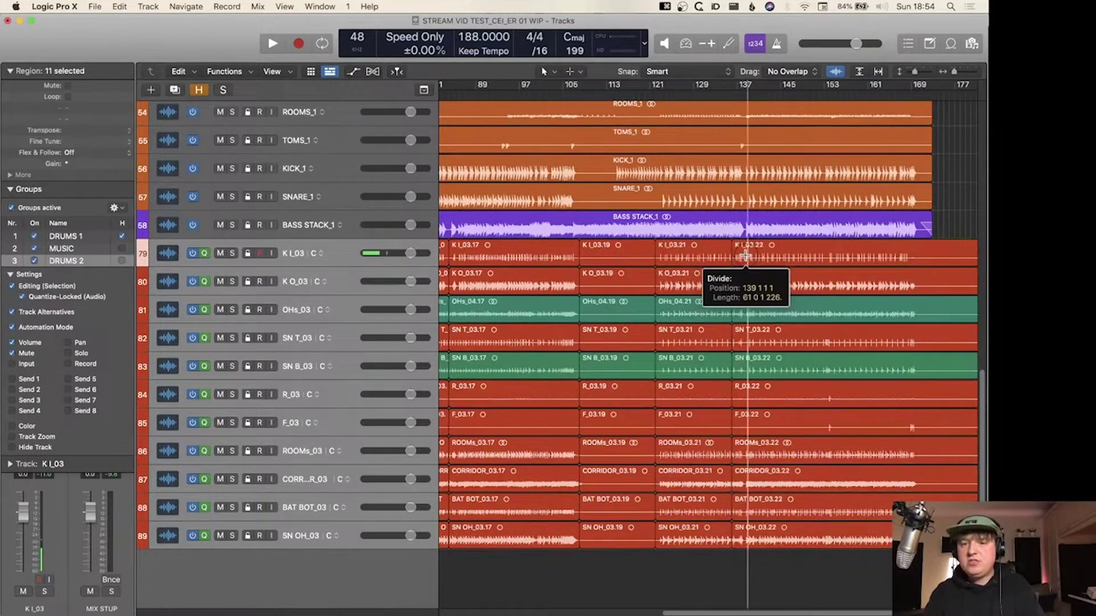
left_click(826, 258)
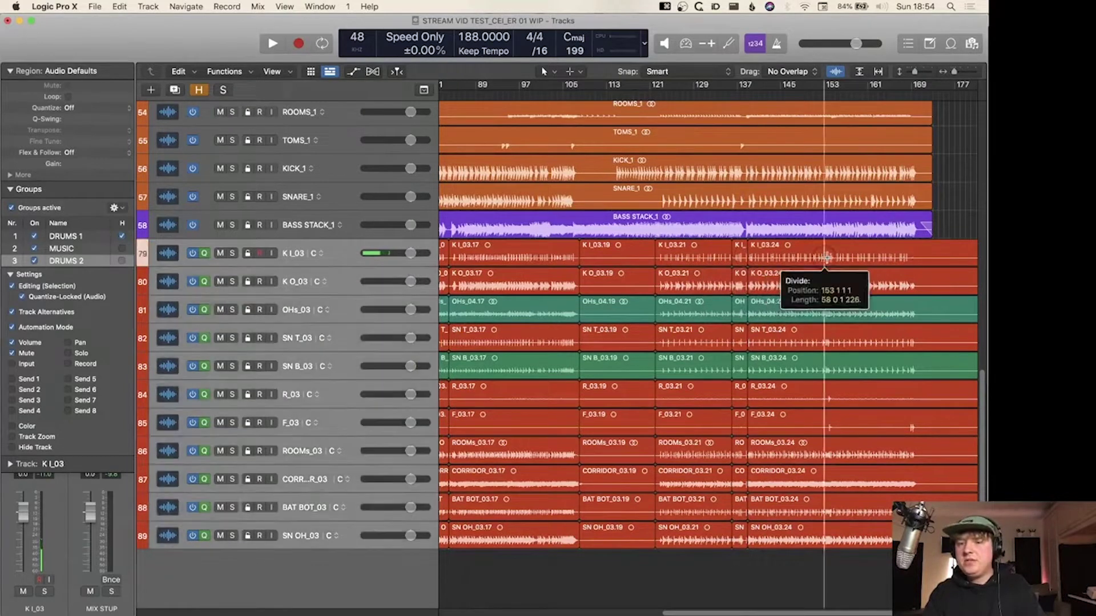
left_click(841, 257)
double_click(919, 258)
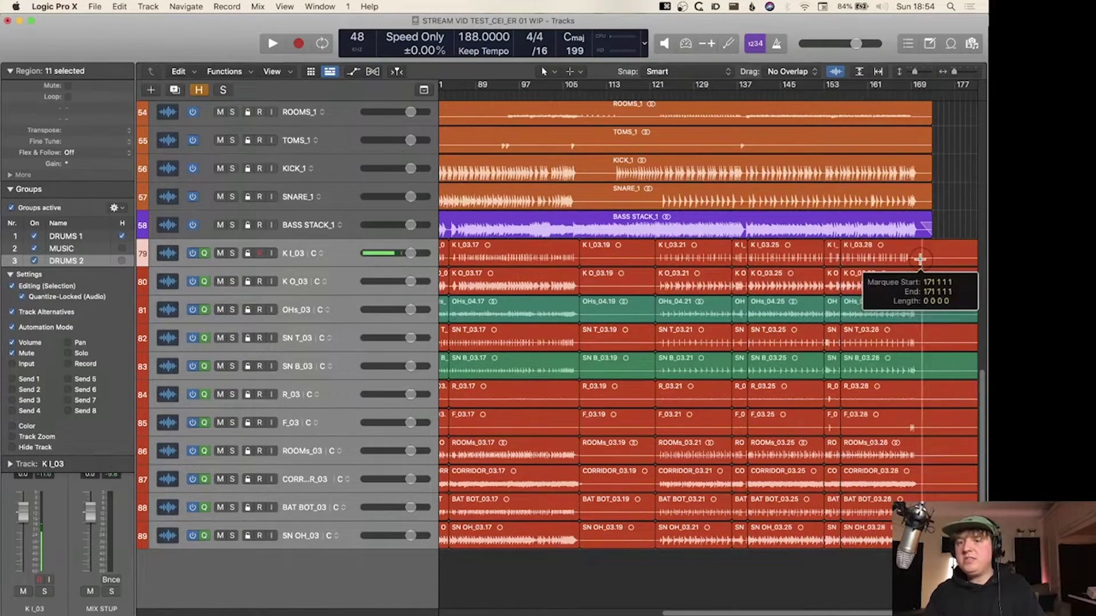
- Divide the longer DRUMS 2 sections further at bar 22 and about bar 70
scroll(919, 258, "left", 8)
scroll(599, 260, "left", 5)
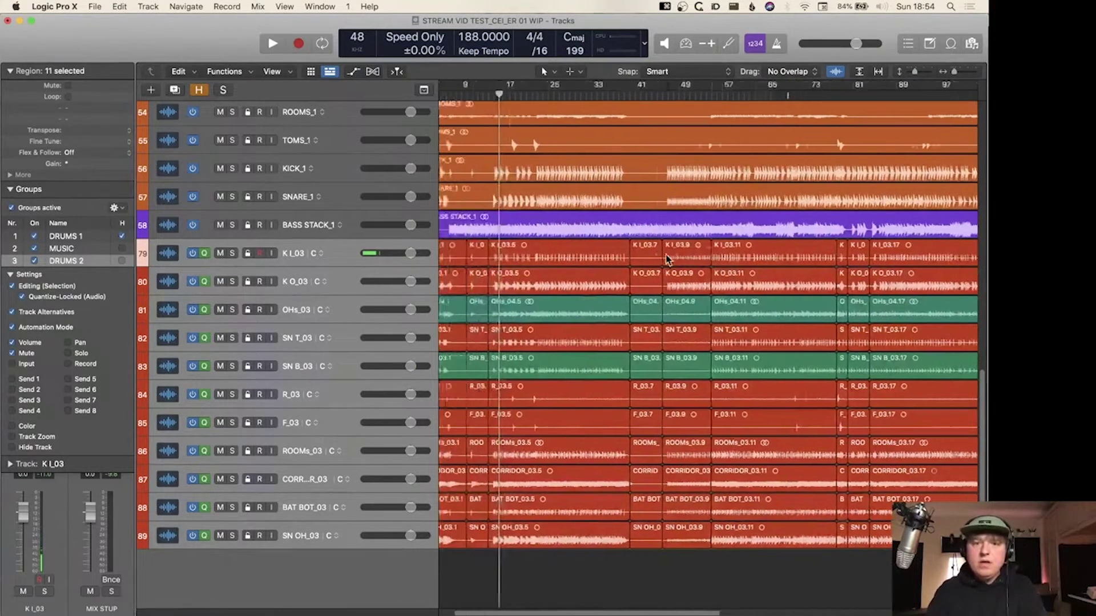
left_click(558, 252)
left_click(558, 252)
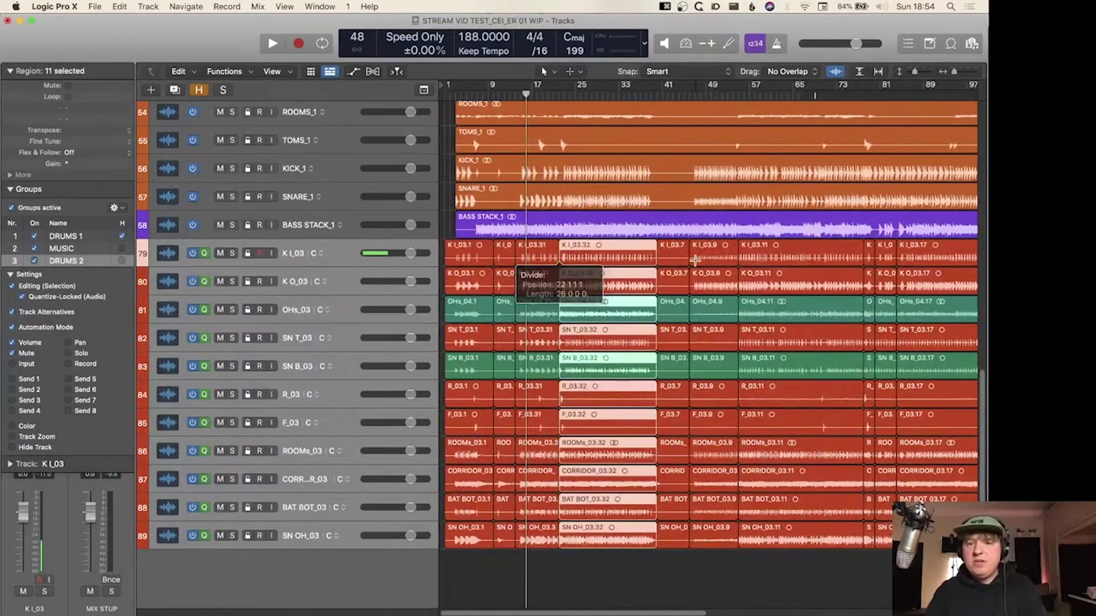
scroll(685, 257, "right", 4)
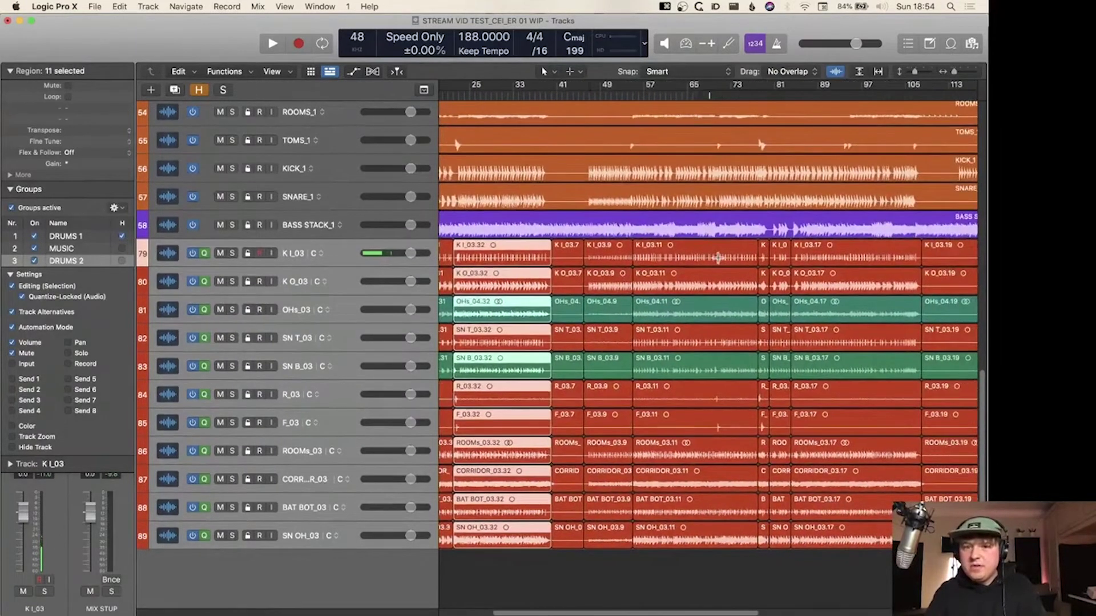
left_click(716, 258)
left_click(716, 258)
- Divide the DRUMS 2 section that follows bar 84 at about bars 103 and 89
scroll(741, 258, "right", 3)
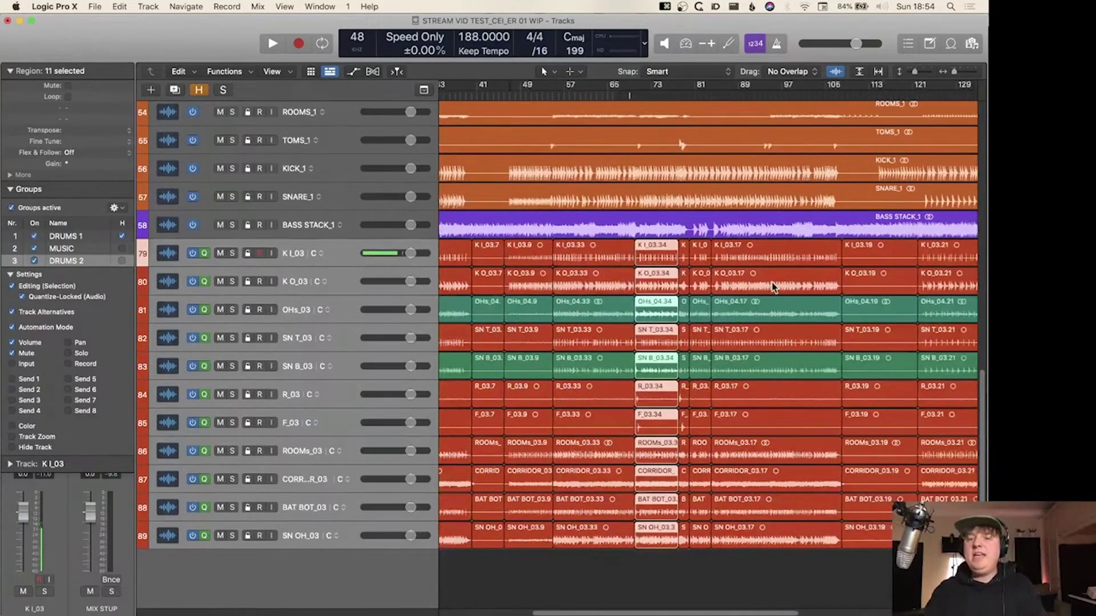
left_click(784, 254)
left_click(784, 255)
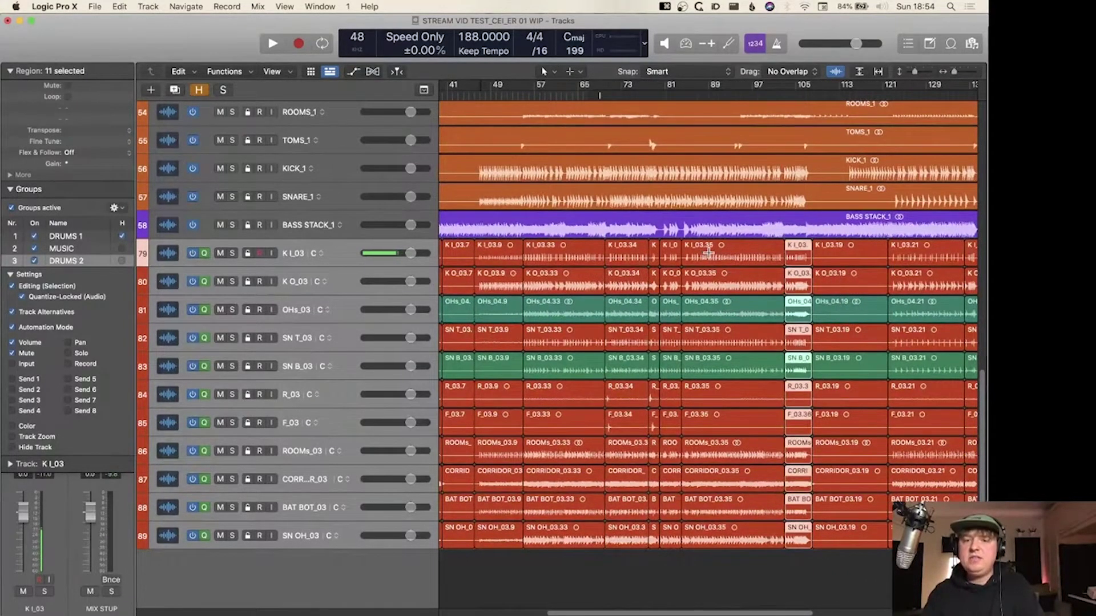
left_click(710, 252)
left_click(709, 252)
- Return to the song start and closely examine the timing of the early K I_03 and K O_03 kick hit near 3 2 3
scroll(735, 286, "right", 4)
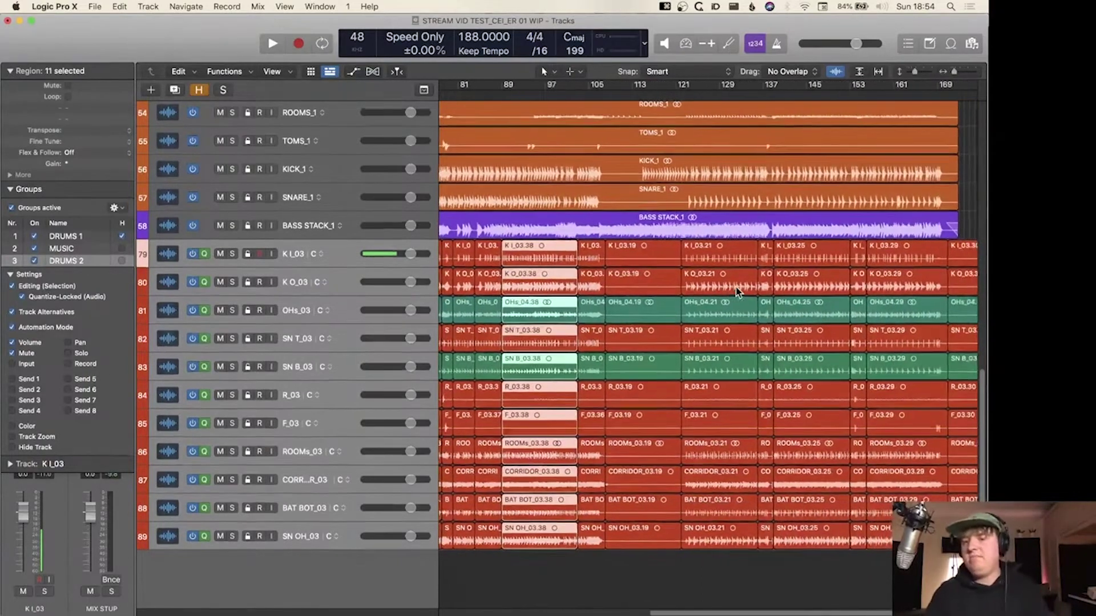
key("Return")
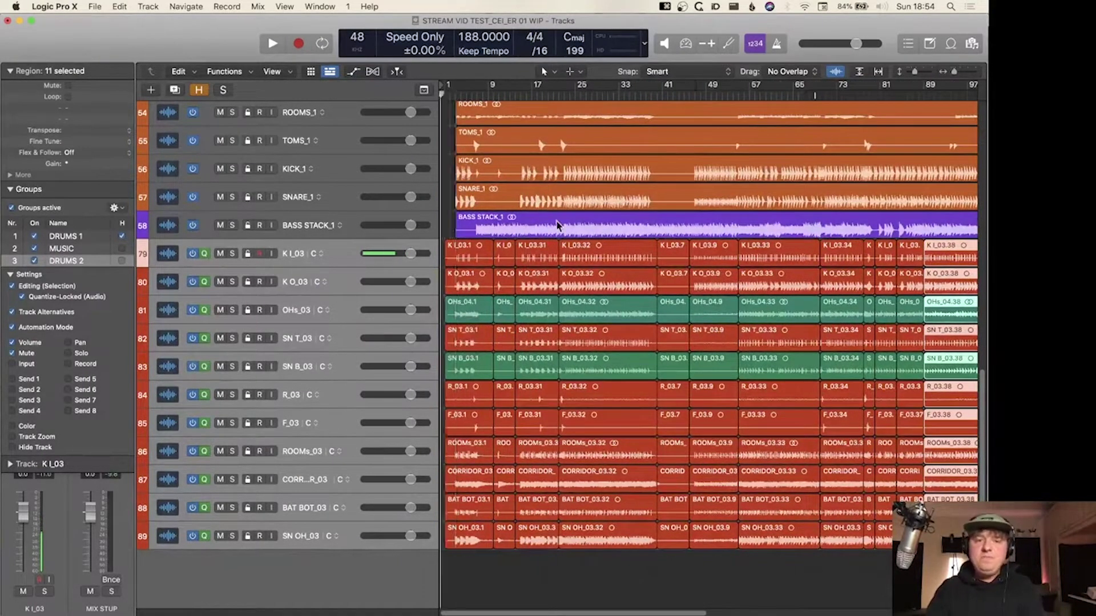
scroll(558, 225, "up", 10)
key("z")
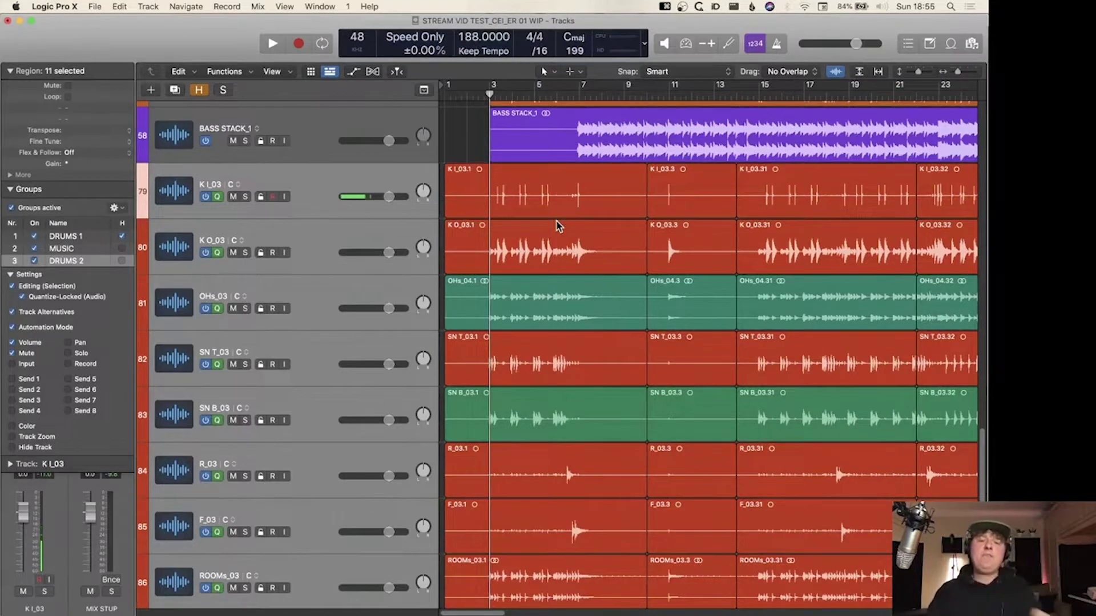
key("super+Right")
key("super+Right")
key("super+Right")
key("super+Right")
key("super+Right")
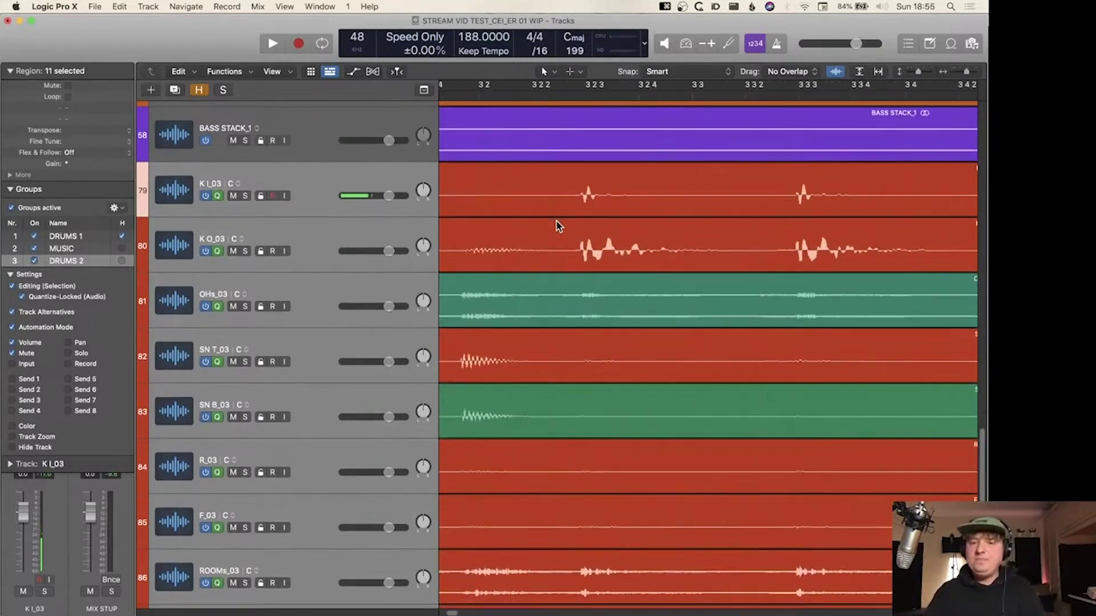
key("super+Right")
key("super+Right")
key("super+Right")
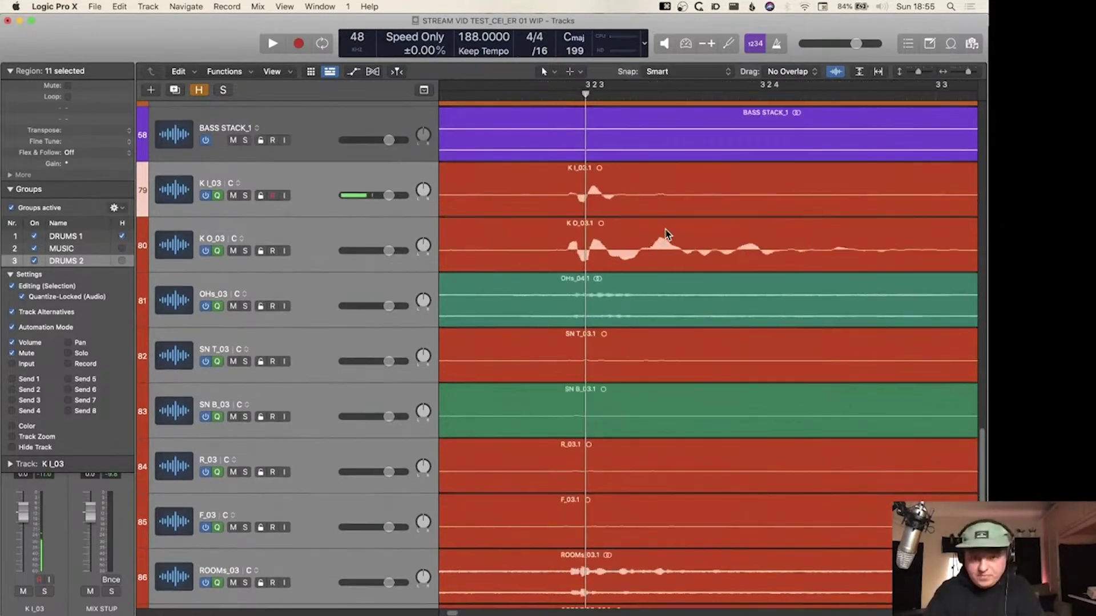
- Try splitting the DRUMS 2 regions on the kick transient just before 3 2 3
key("super+Down")
key("super+Down")
key("super+Right")
key("super+Right")
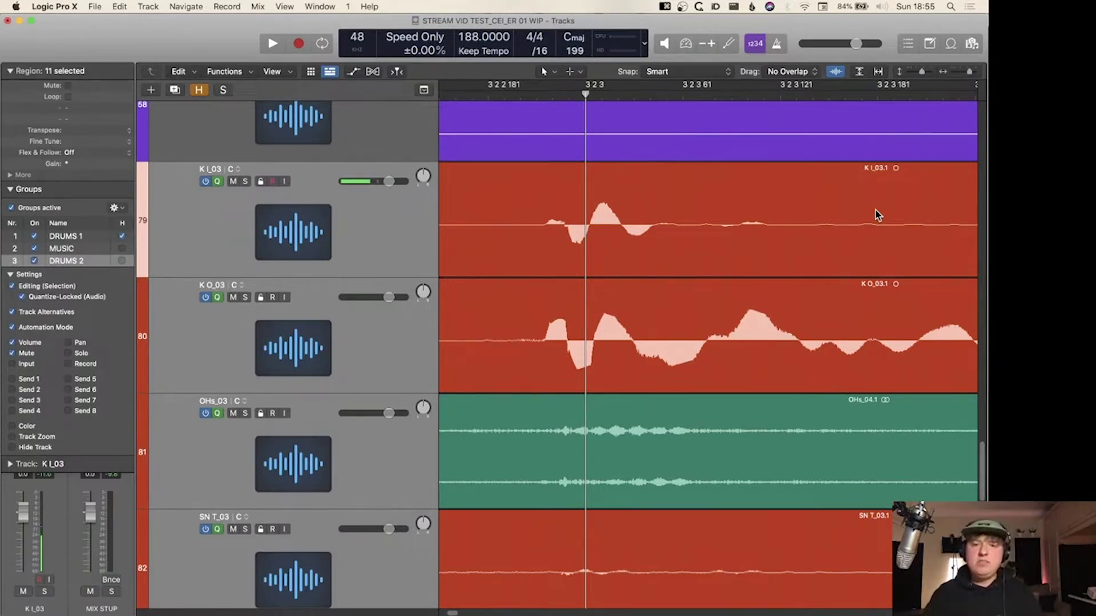
left_click(564, 212)
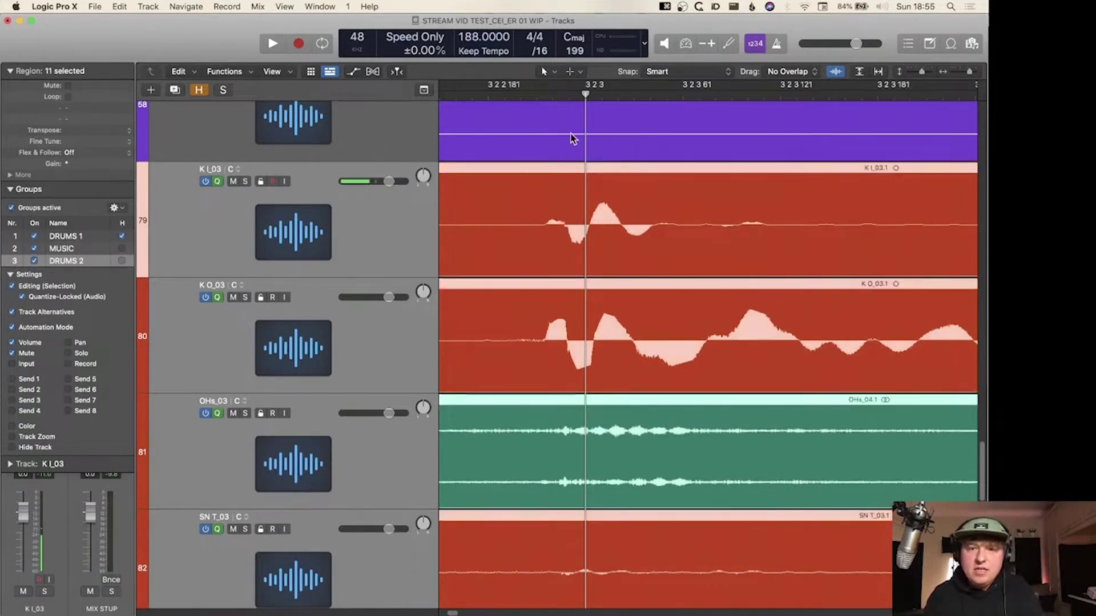
left_click_drag(569, 219, 565, 216)
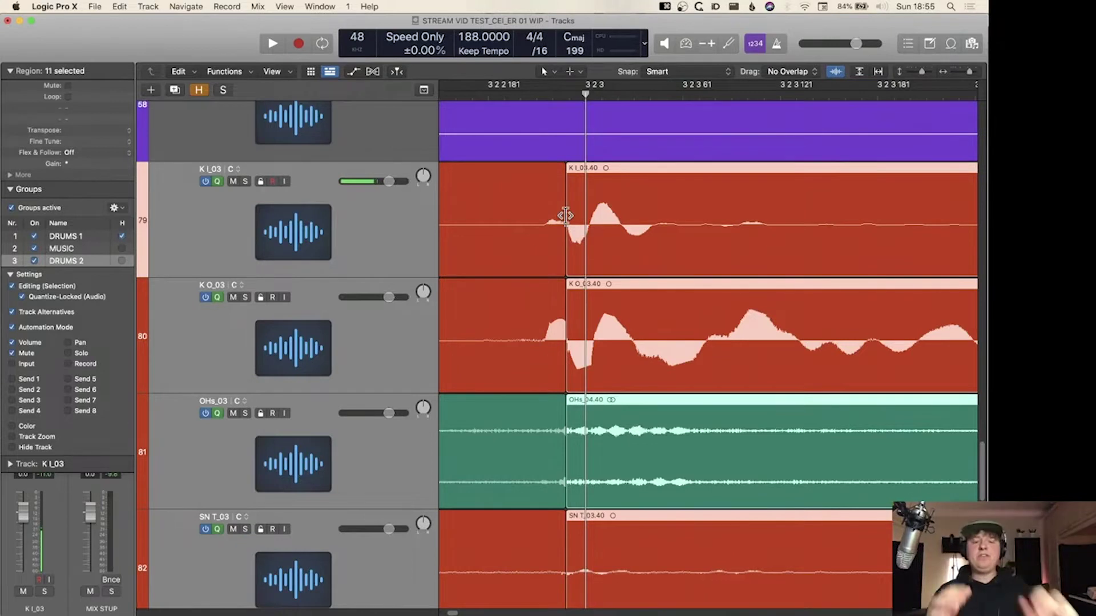
key("super+z")
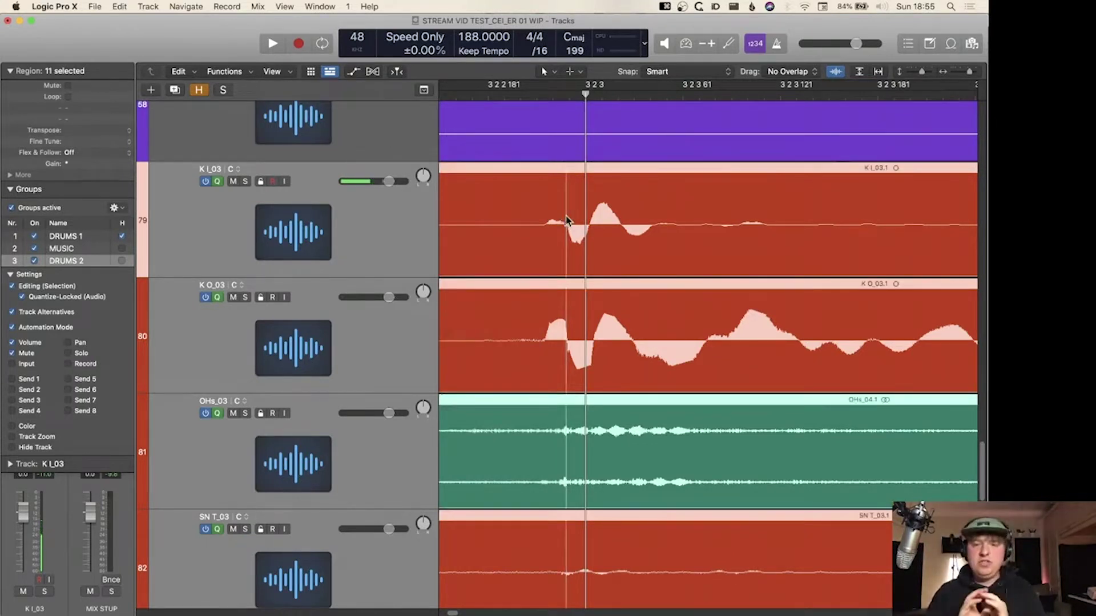
- Examine the K I_03 and K O_03 kick hits around 3 2 3 and 3 3 3 against the neighbouring drum mics
key("z")
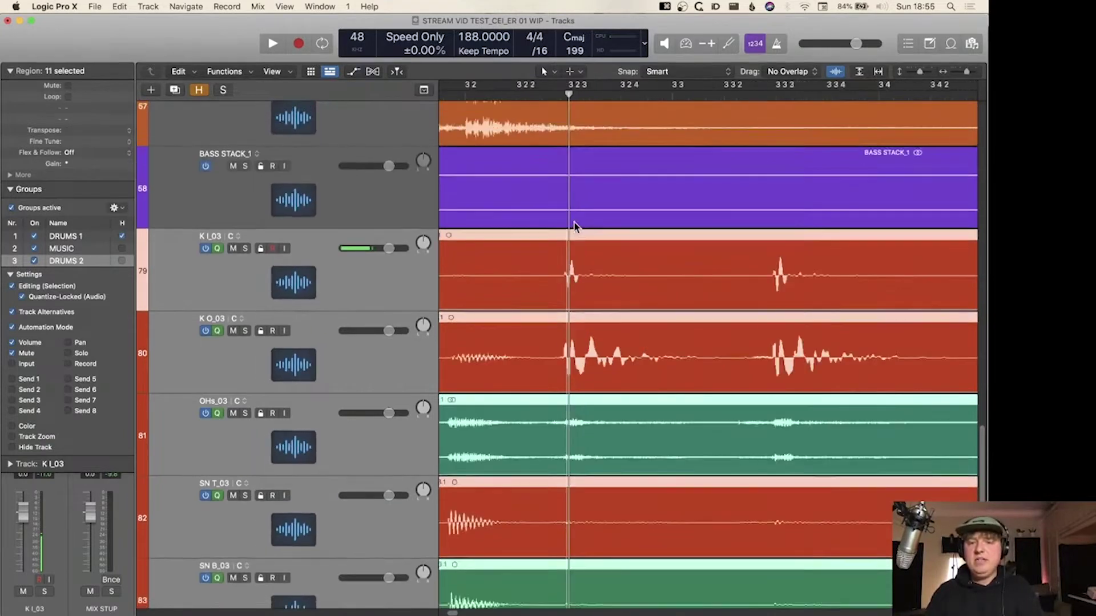
scroll(574, 223, "down", 1)
scroll(574, 223, "left", 5)
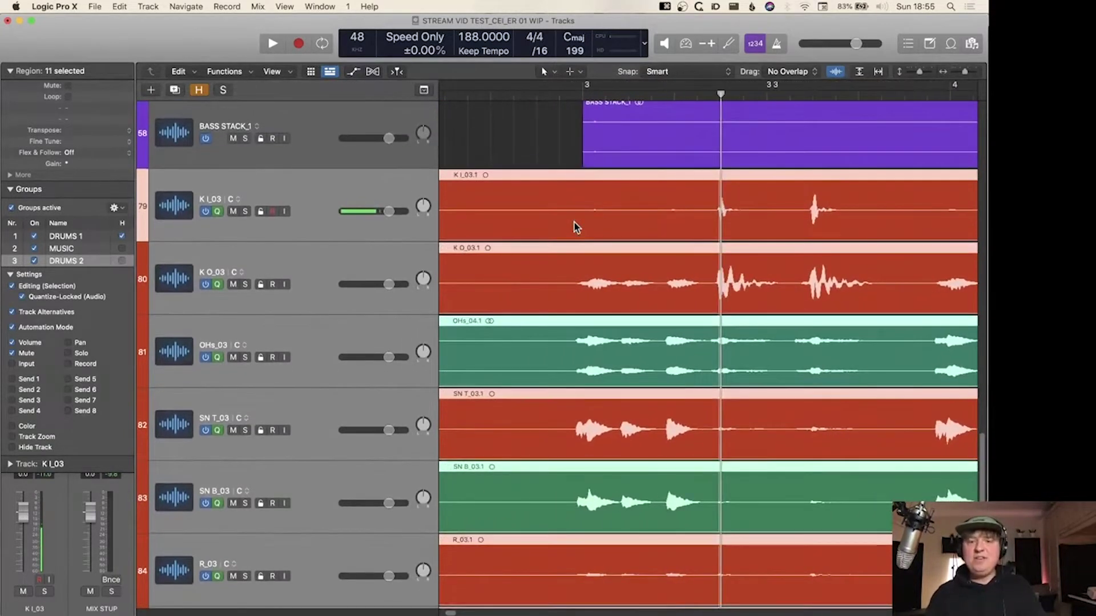
key("super+Right")
key("super+Right")
key("super+Right")
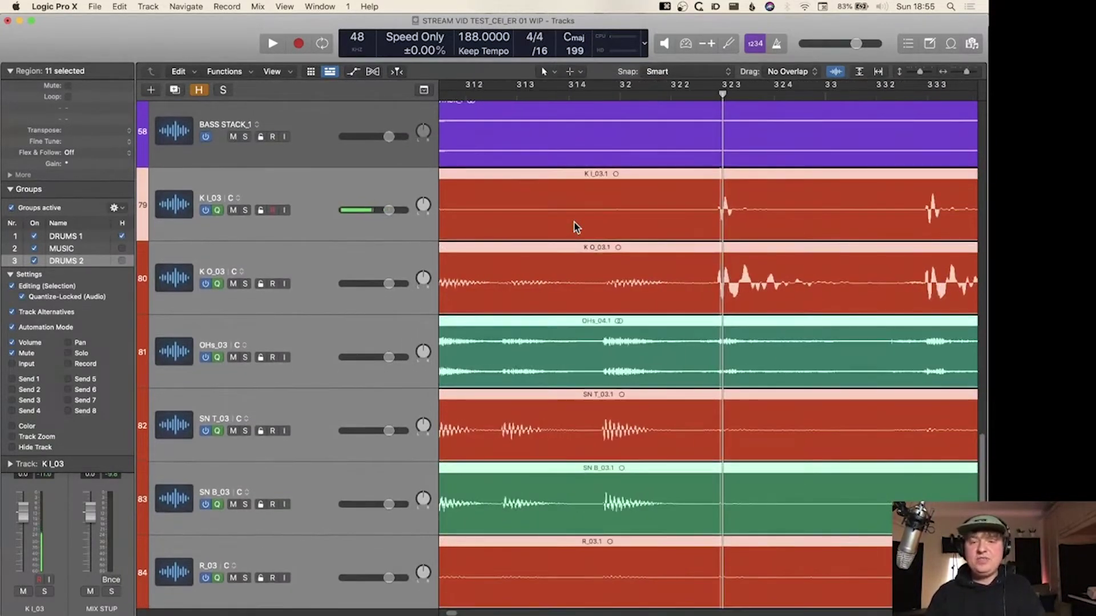
scroll(575, 223, "up", 1)
scroll(574, 223, "right", 2)
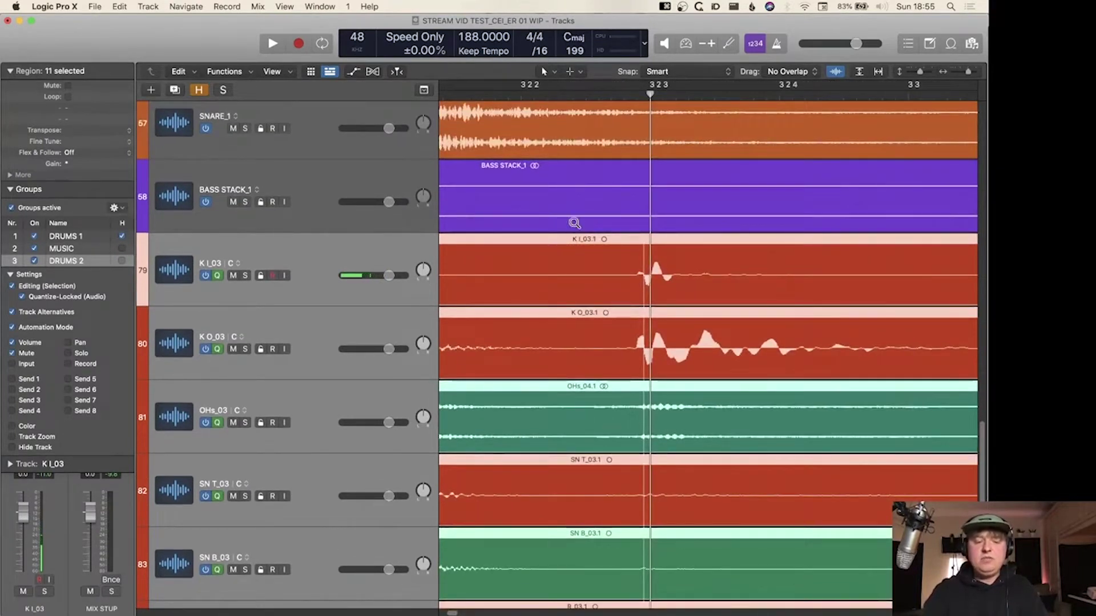
key("ctrl+alt+super+t")
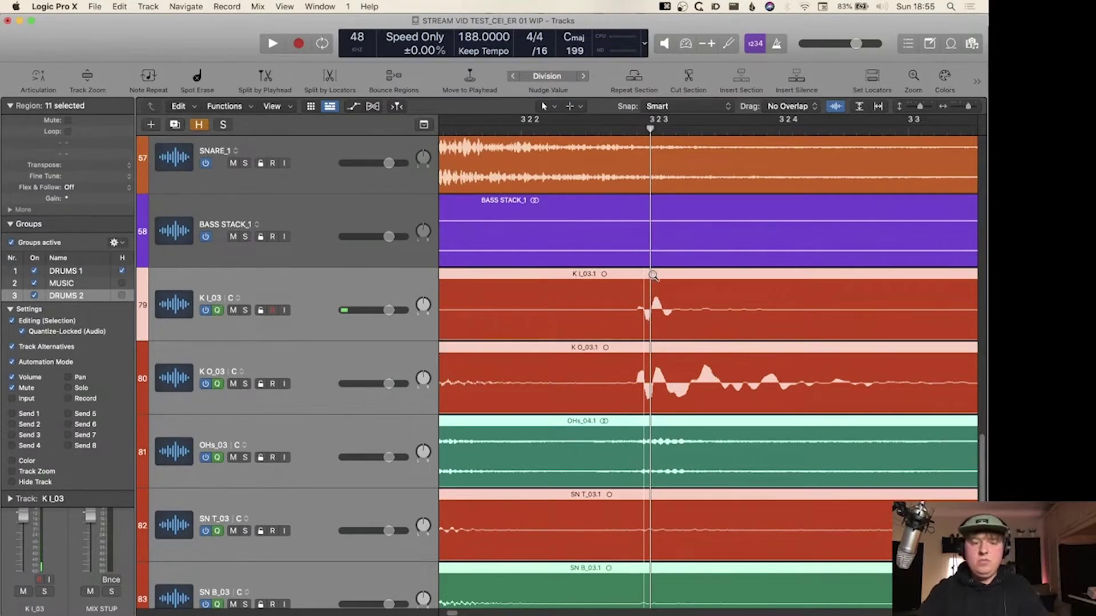
key("ctrl+alt+super+t")
key("ctrl+alt+r")
key("ctrl+alt+t")
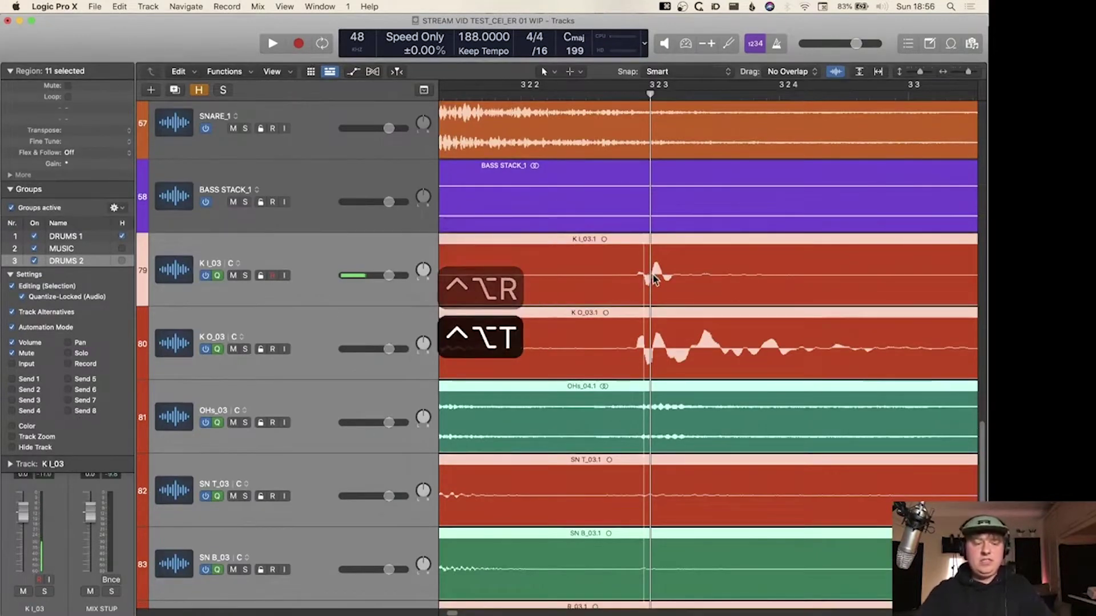
- Divide all DRUMS 2 regions at 3 2 2 172, just ahead of the kick hit near 3 2 3
scroll(748, 403, "down", 1)
scroll(748, 400, "down", 5)
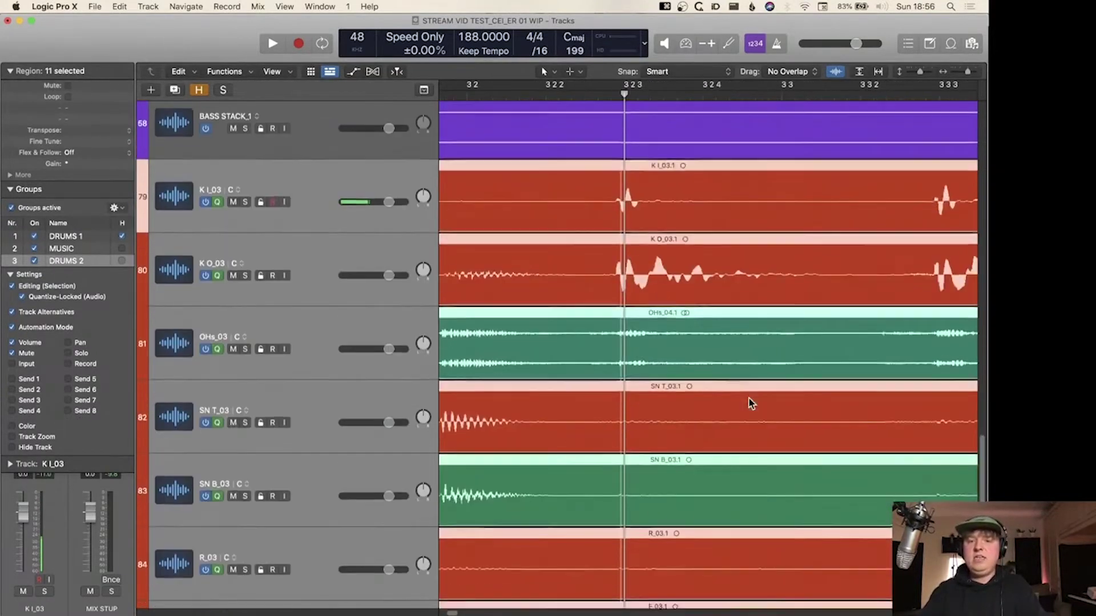
left_click(601, 171)
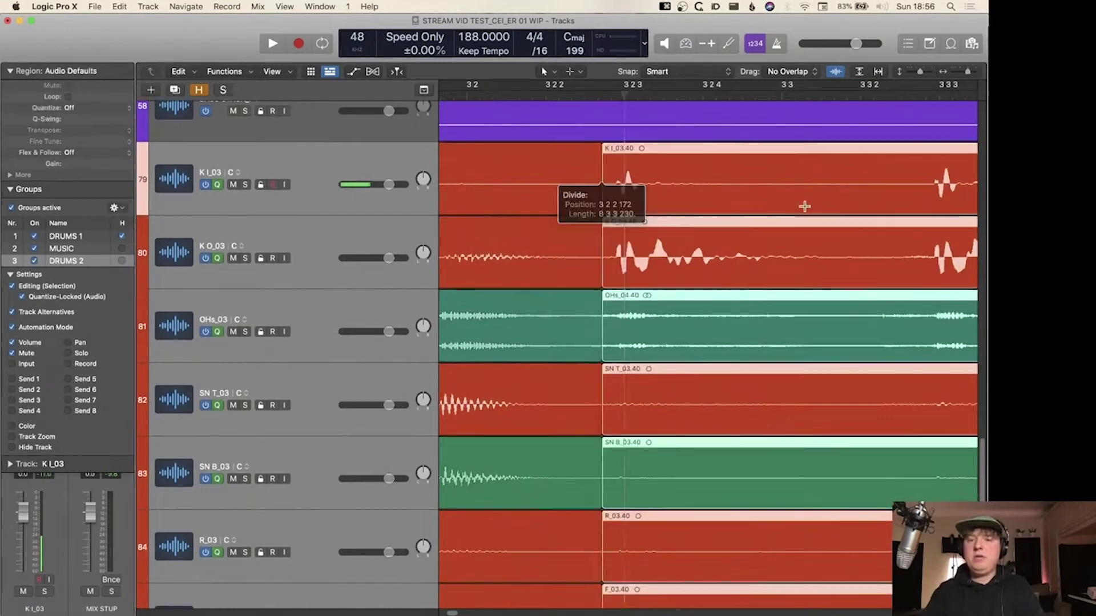
- Move the KICK_1 track directly above K I_03 and add one new audio track beneath it
scroll(907, 177, "up", 2)
scroll(895, 182, "up", 4)
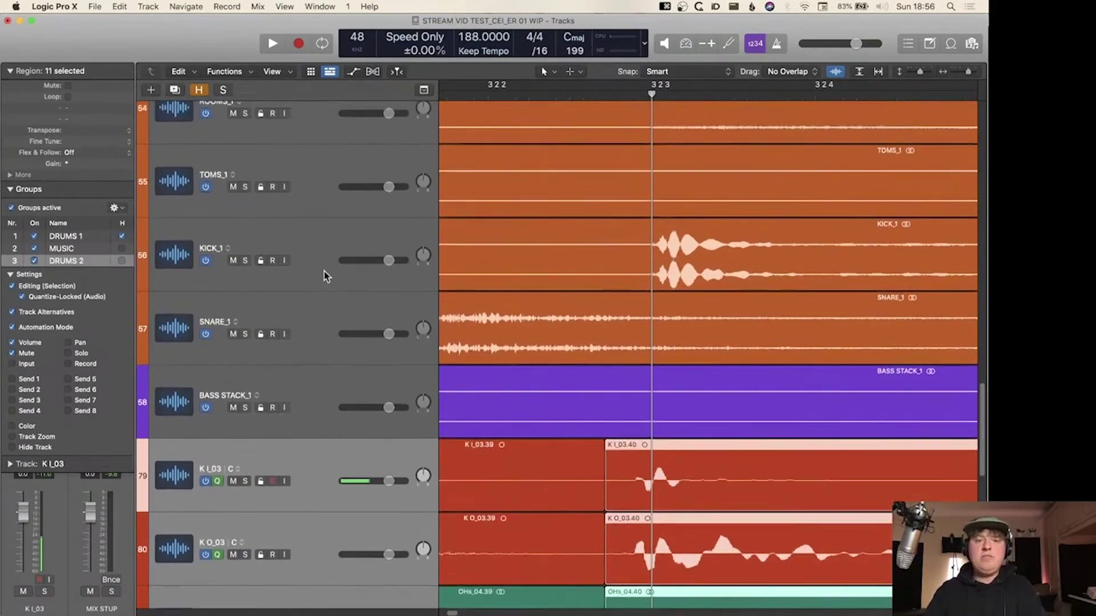
left_click_drag(323, 276, 308, 431)
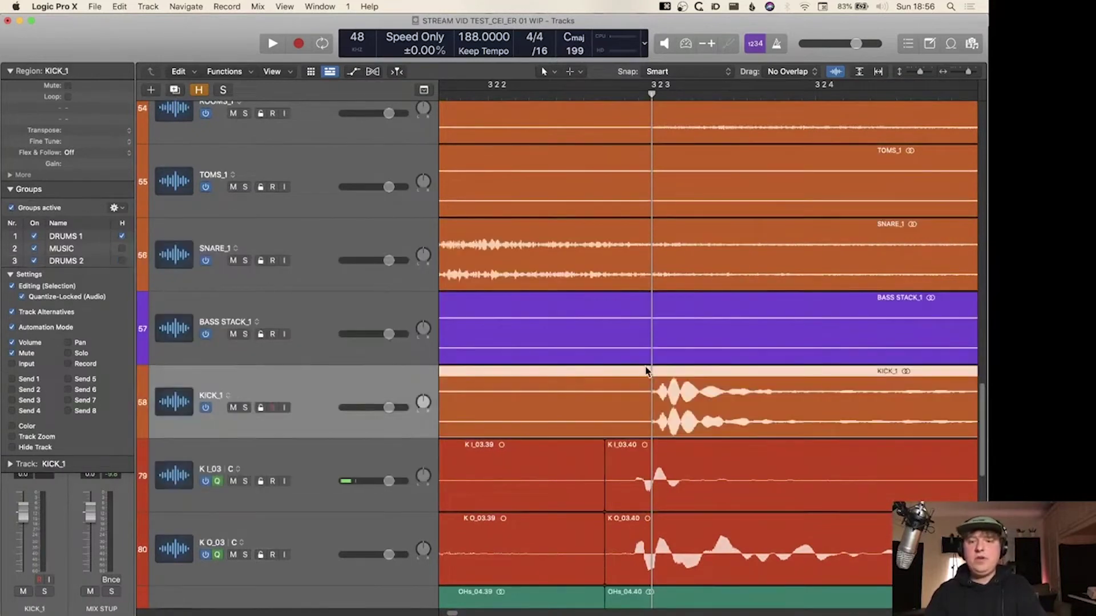
left_click(151, 91)
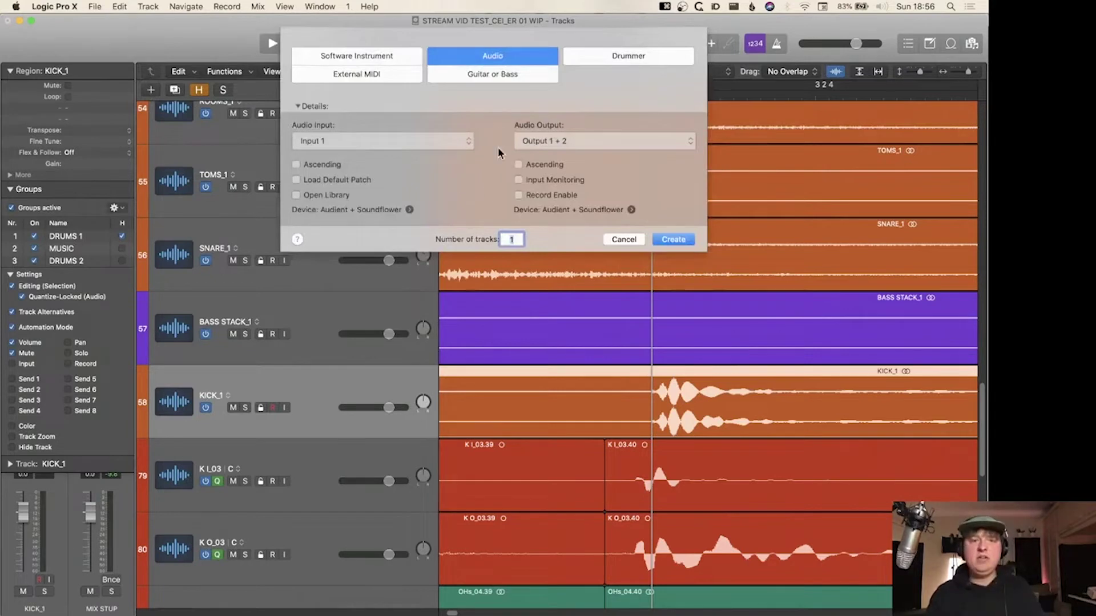
key("Return")
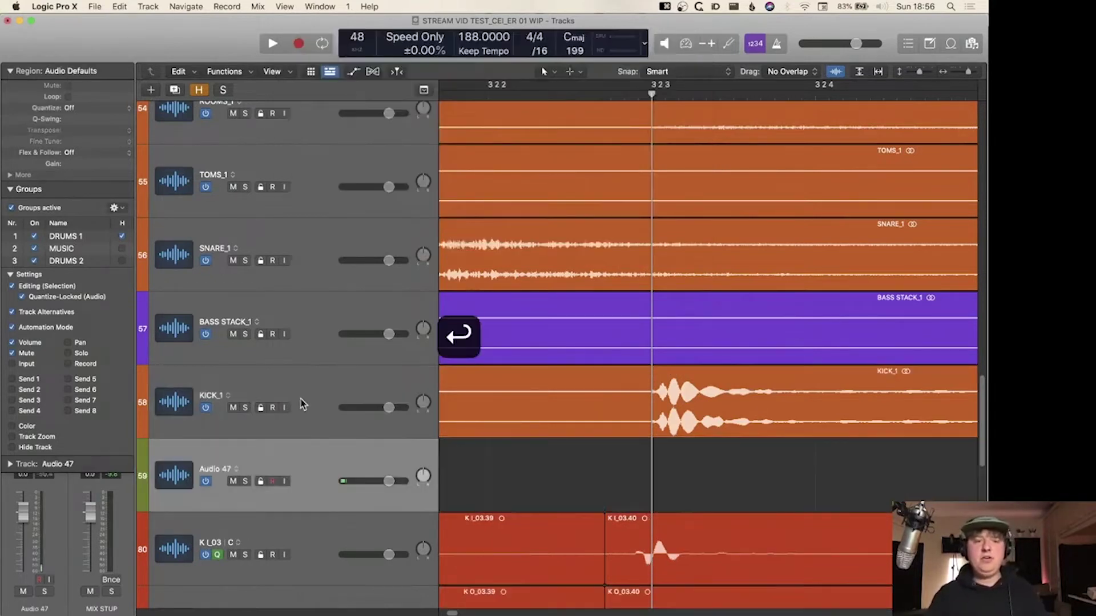
- Duplicate the new empty audio track and place the copy between K I_03 and K O_03
scroll(781, 457, "down", 4)
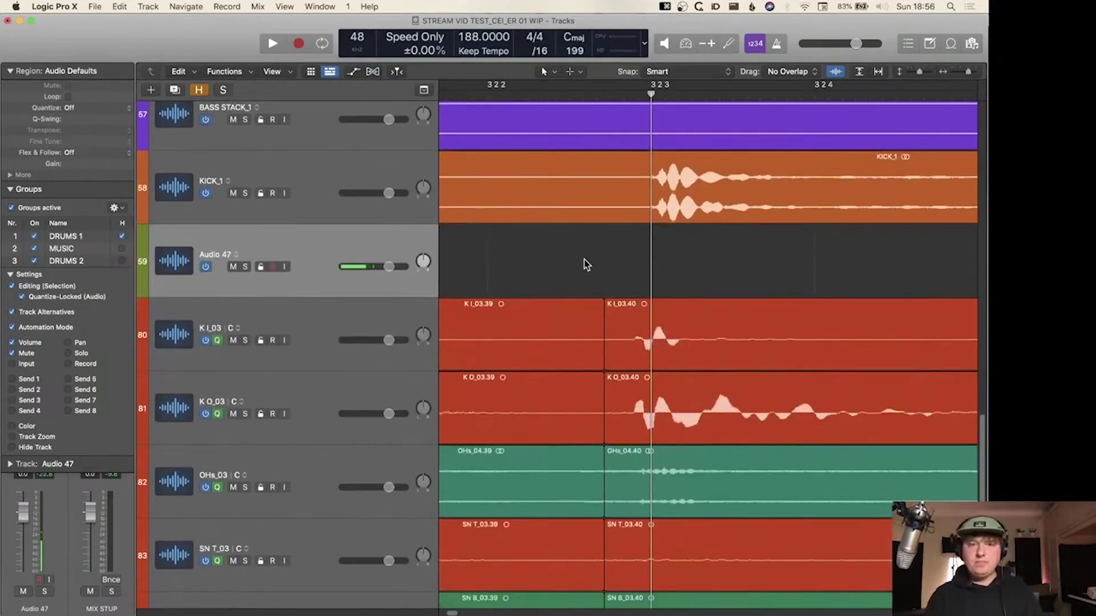
key("cmd+d")
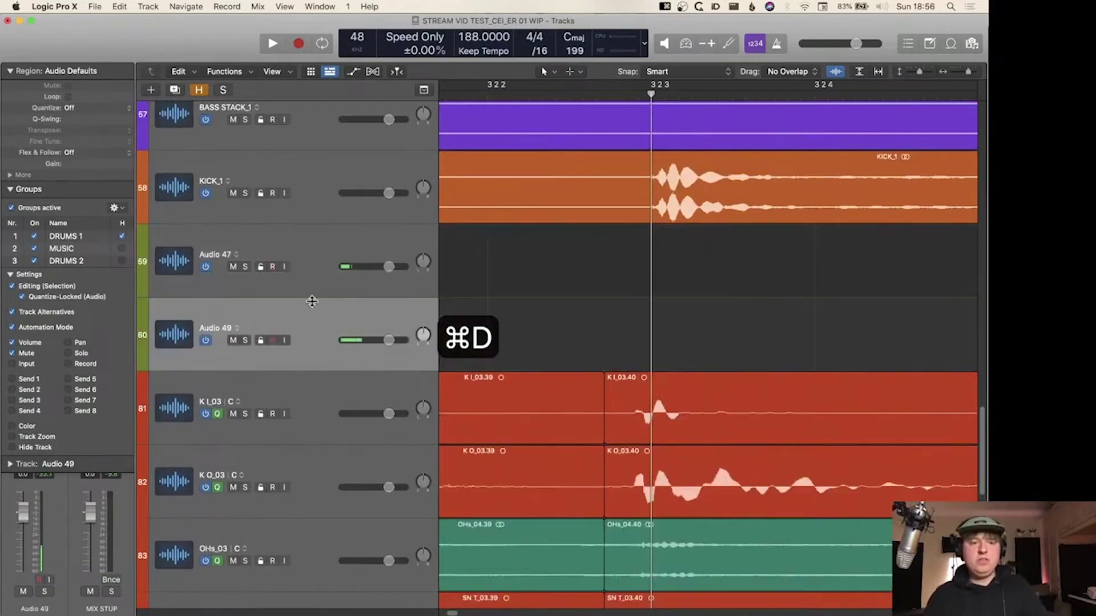
left_click_drag(319, 311, 321, 408)
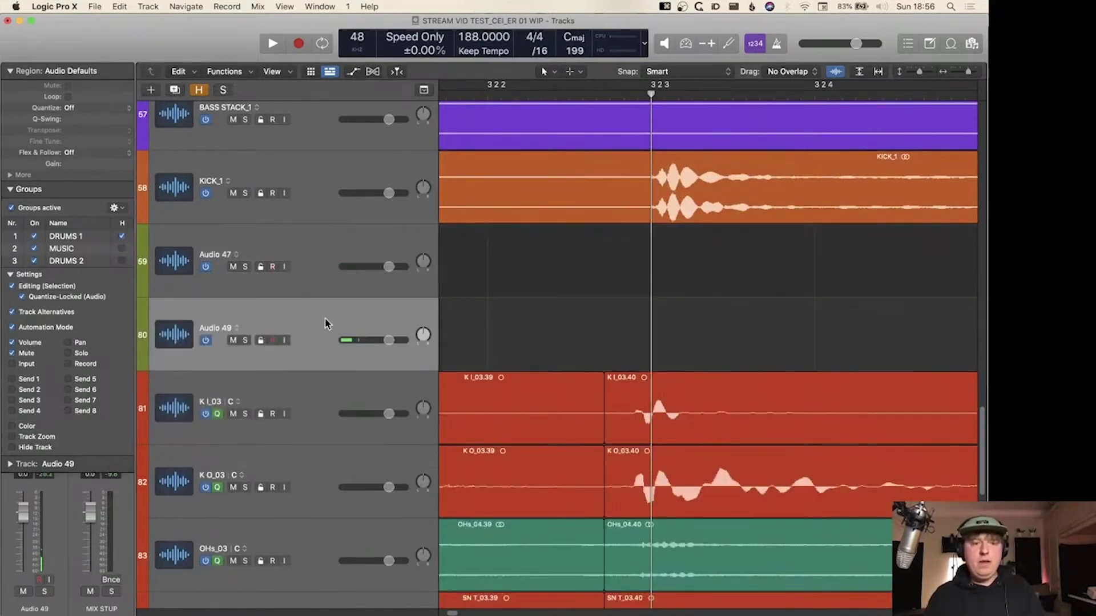
left_click_drag(325, 324, 326, 421)
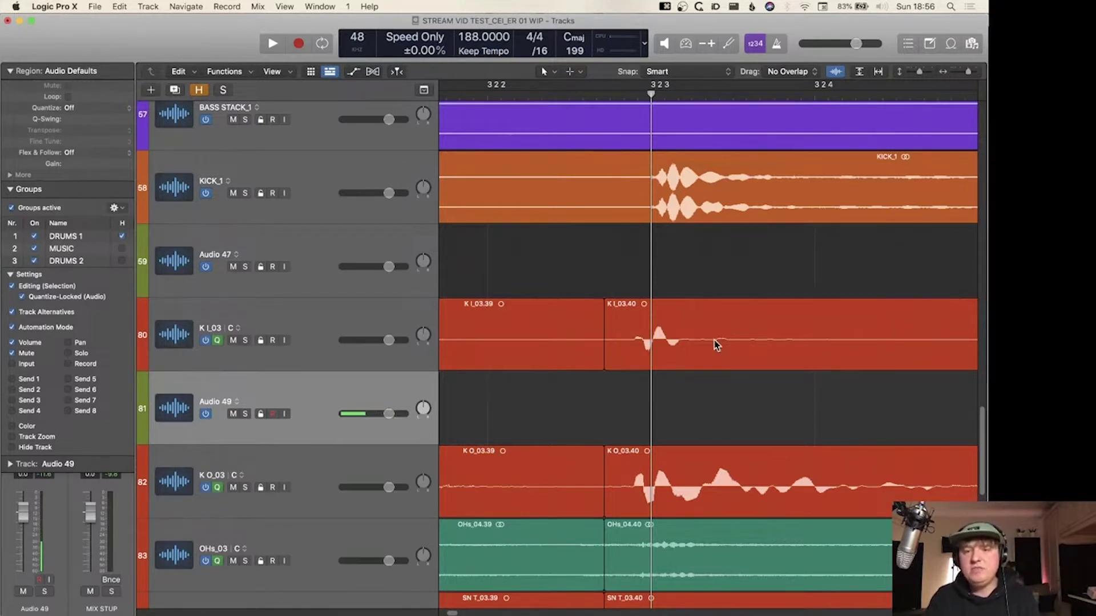
- Compare the K I_03 and K O_03 kick hits with KICK_1 and the grid between 3 2 and 4 1
scroll(717, 345, "right", 10)
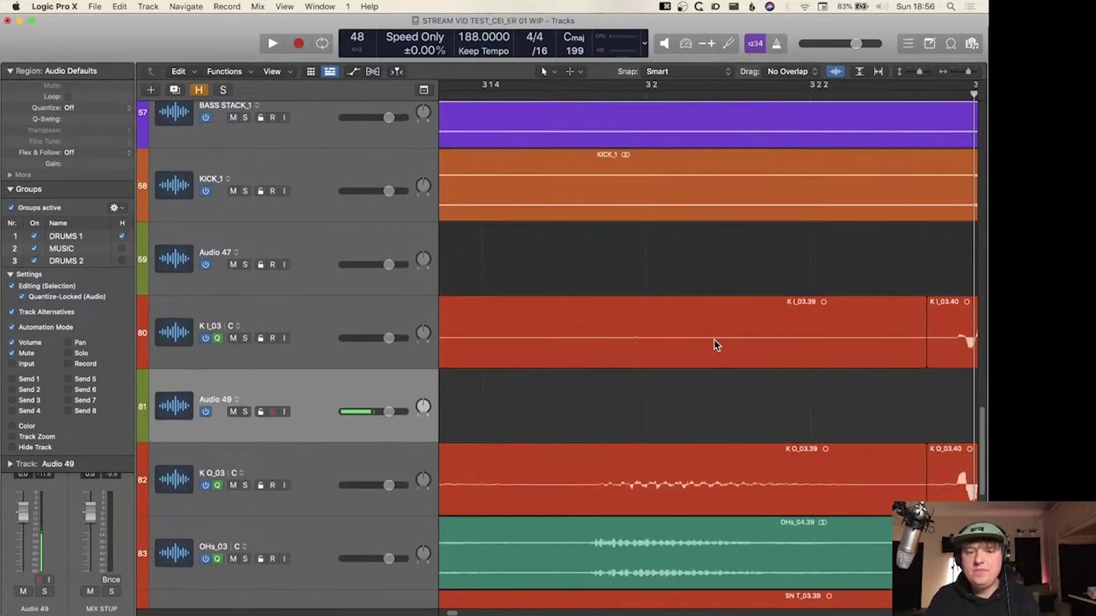
scroll(715, 343, "right", 2)
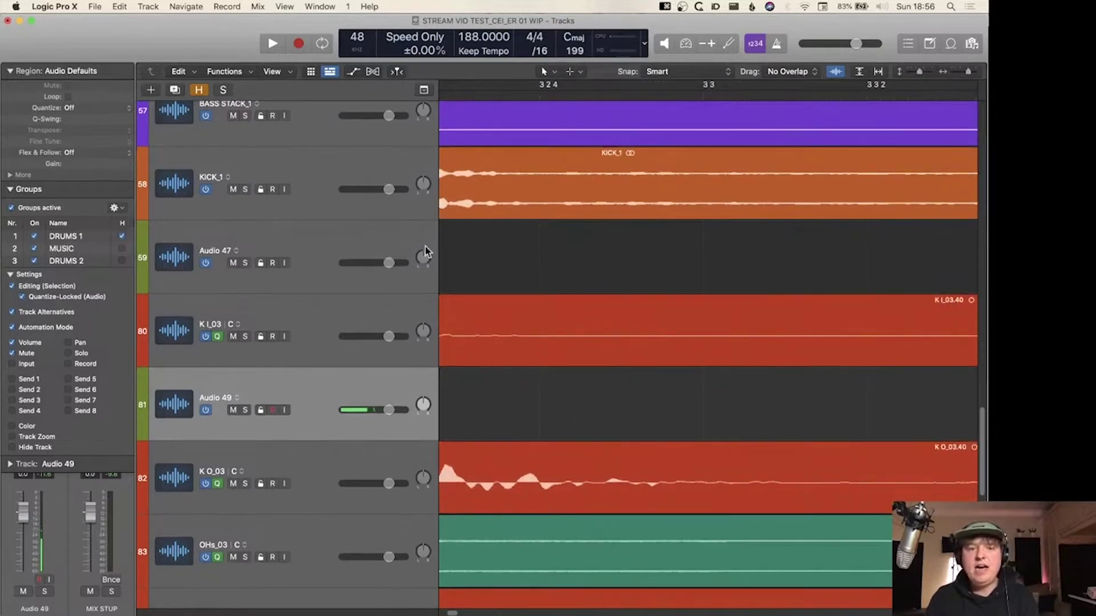
left_click(304, 238)
left_click(319, 386)
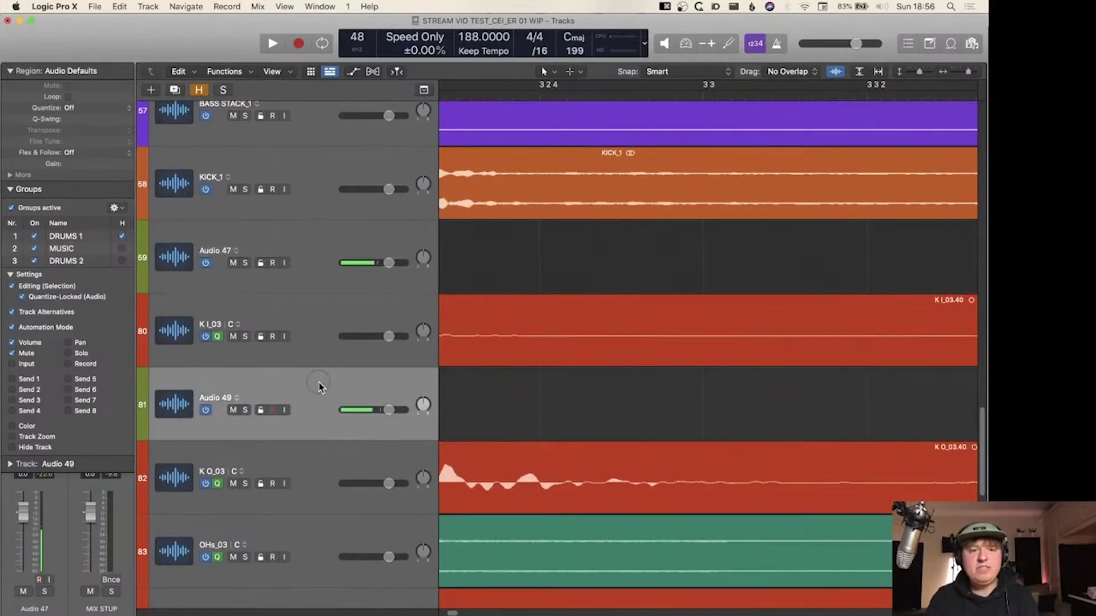
left_click(335, 266)
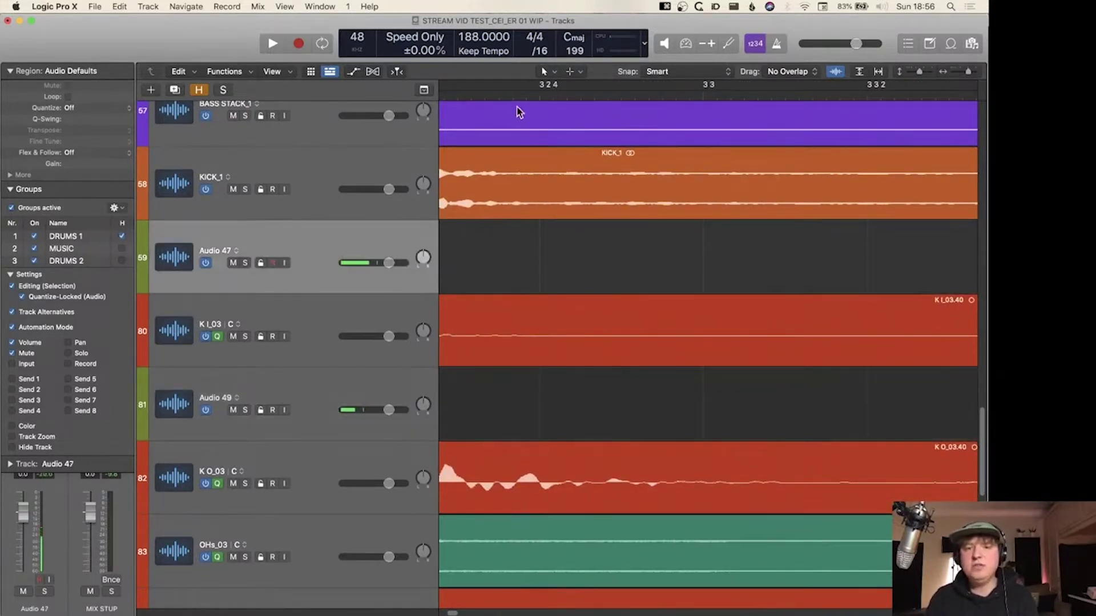
scroll(707, 242, "right", 10)
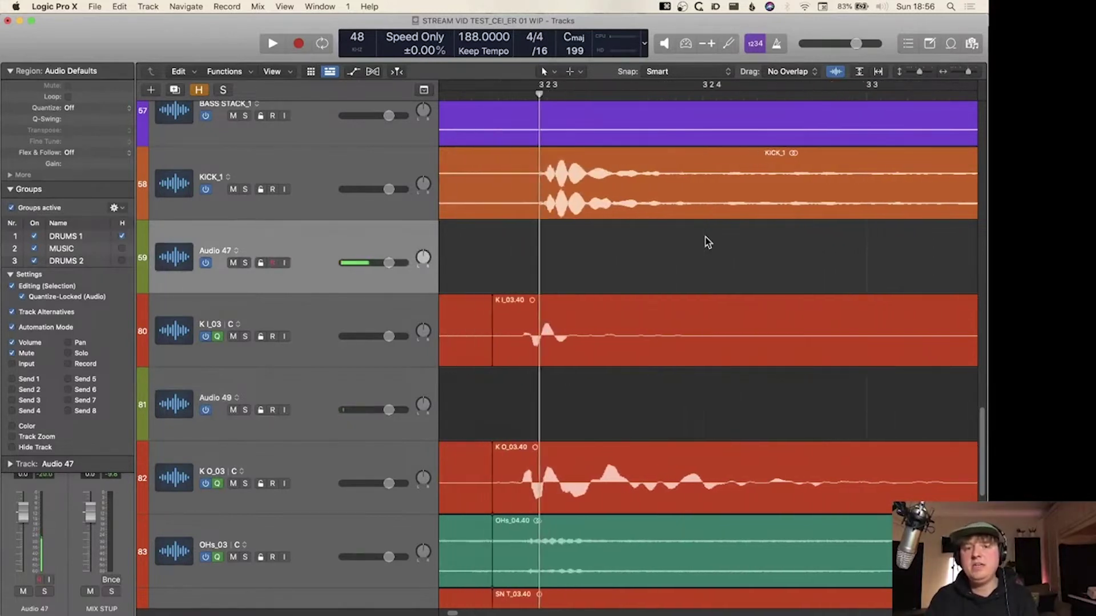
scroll(708, 243, "right", 20)
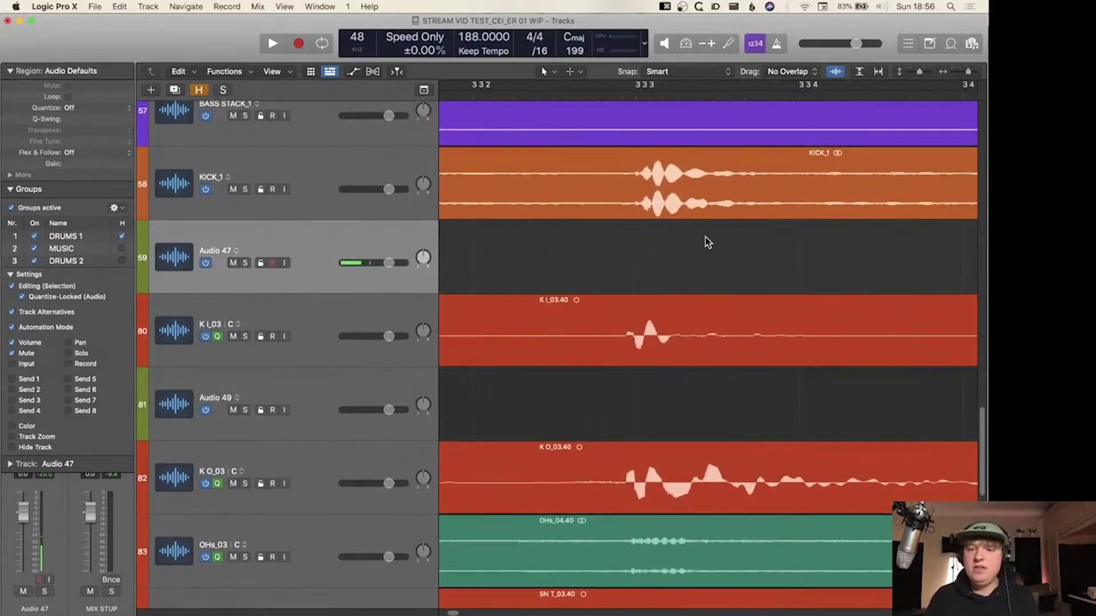
scroll(707, 243, "right", 20)
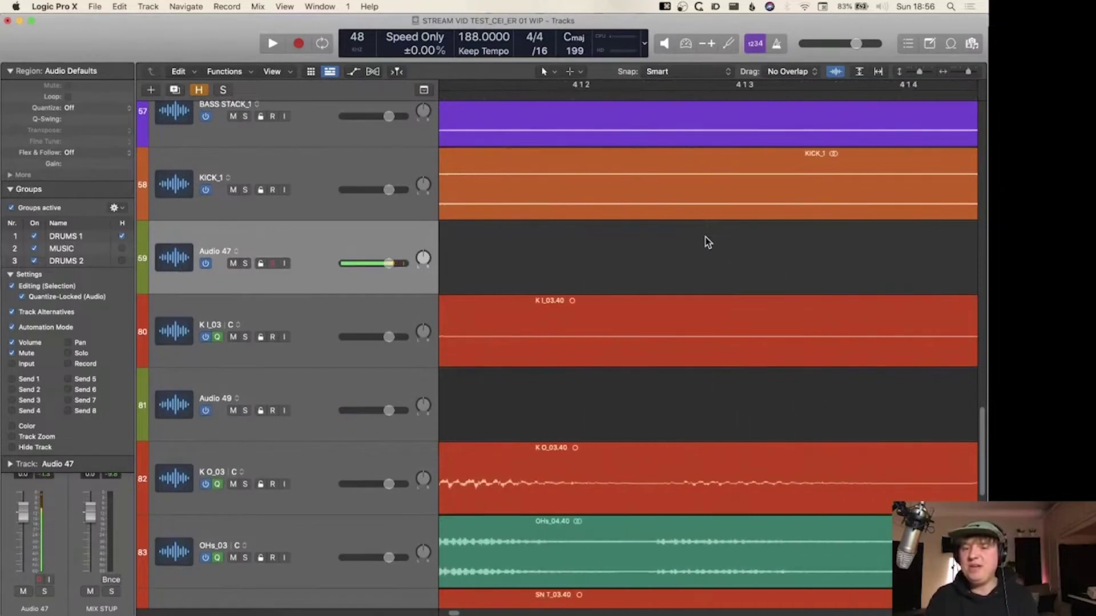
scroll(719, 243, "left", 20)
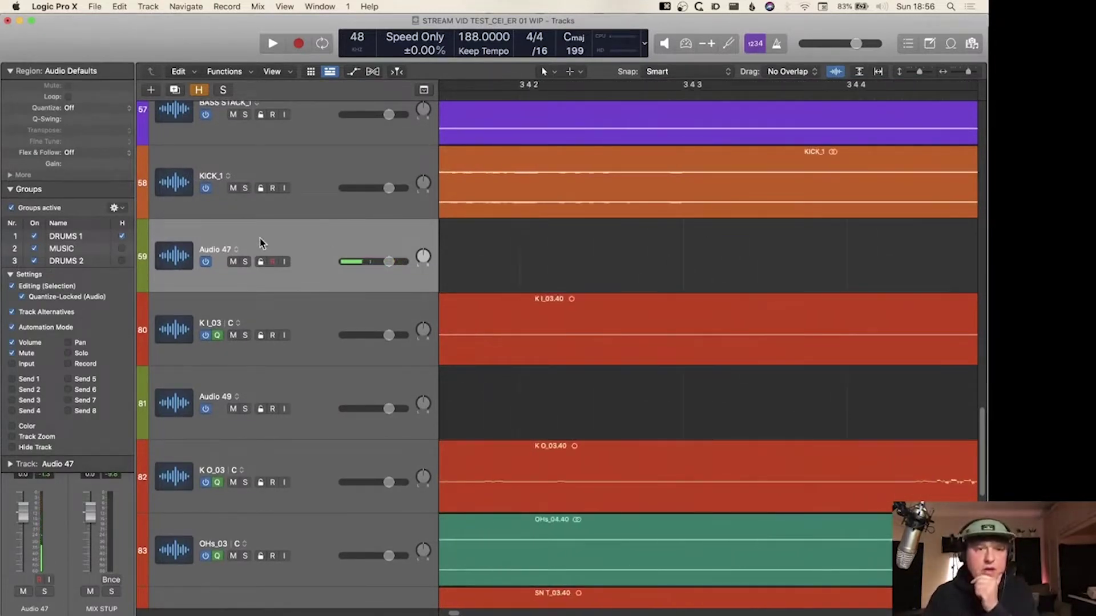
left_click(310, 393)
scroll(652, 305, "left", 20)
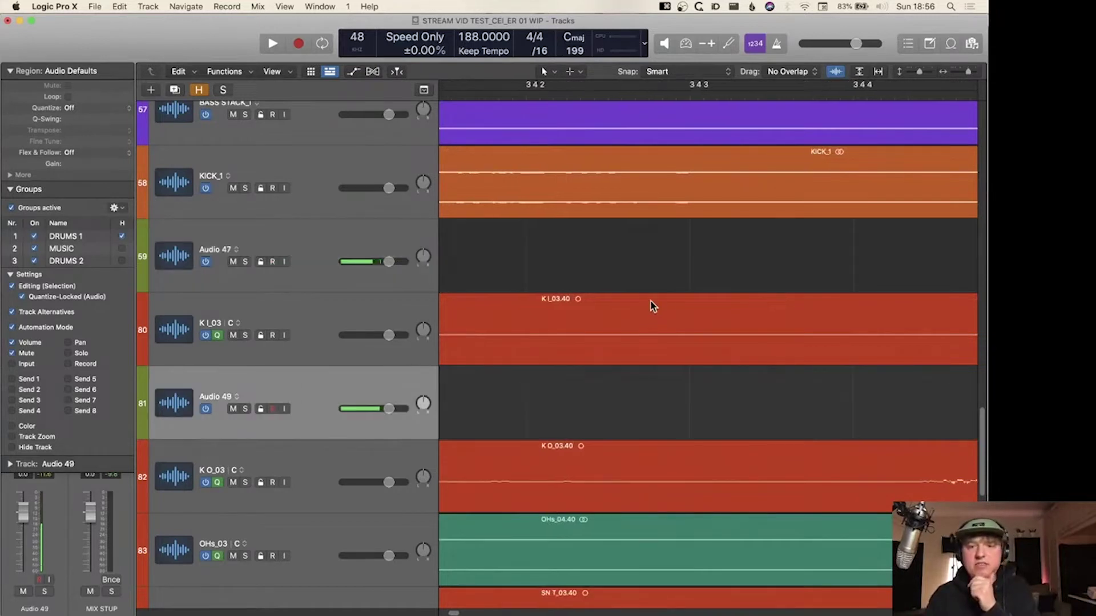
scroll(652, 305, "left", 5)
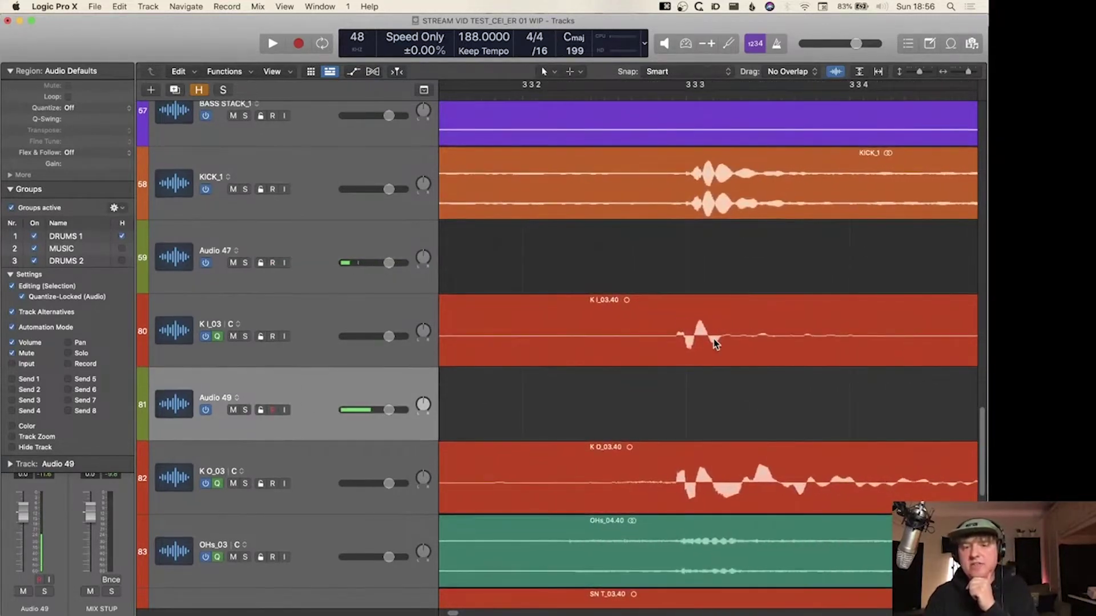
- Select the DRUMS 2 regions after the new split and nudge them later until the kick hit starts at 3 3 3
left_click(713, 339)
key("super+Right")
key("super+Right")
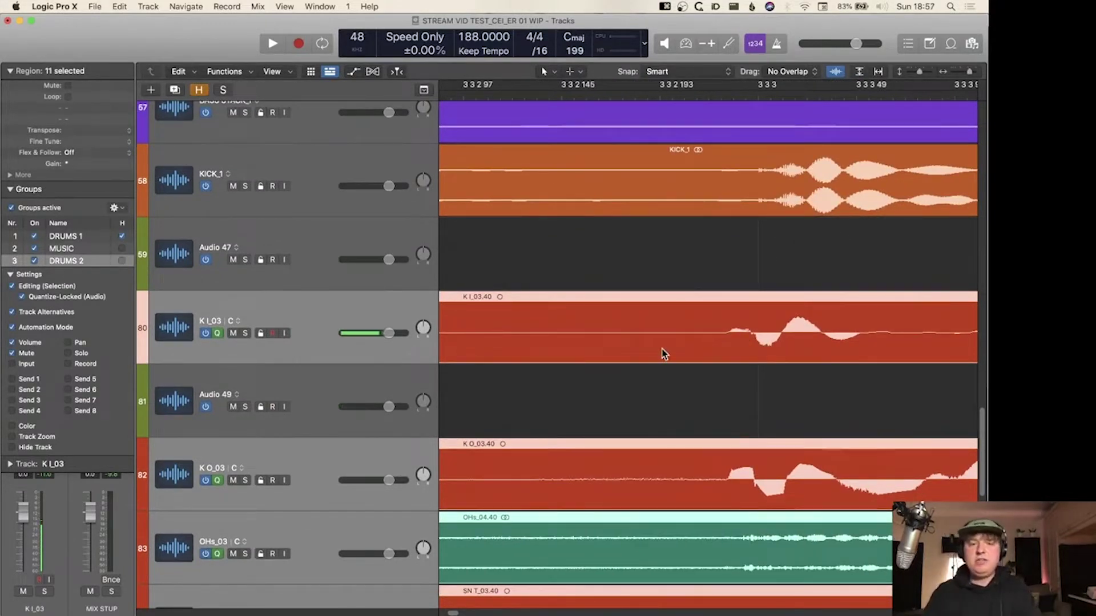
scroll(635, 439, "right", 3)
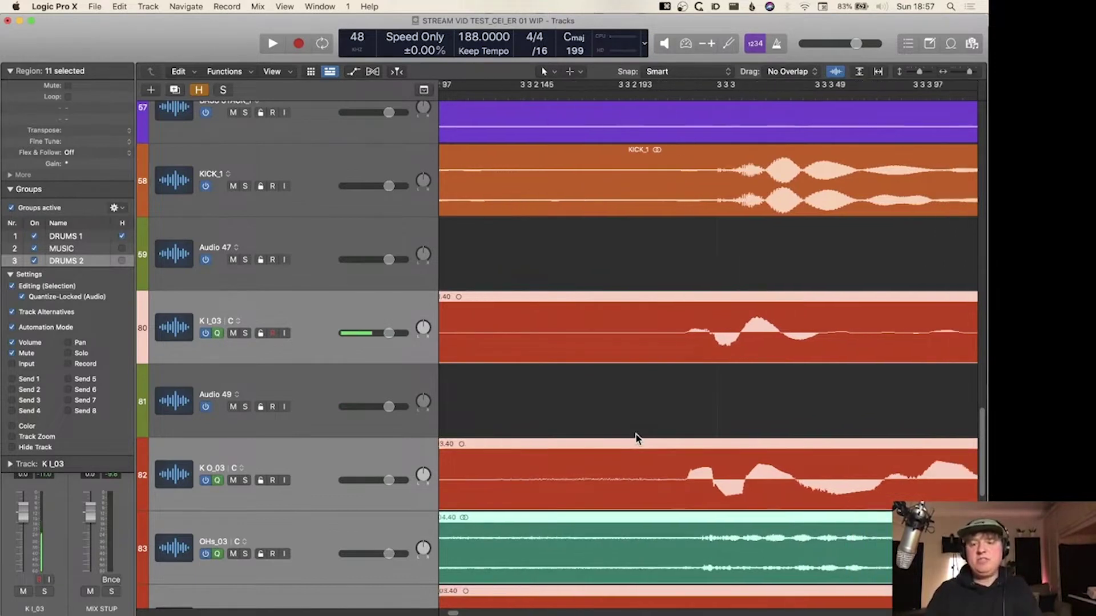
key("alt+Right")
key("alt+Right")
key("alt+Right")
key("alt+Right")
key("alt+Right")
key("alt+Right")
key("alt+Right")
key("alt+Right")
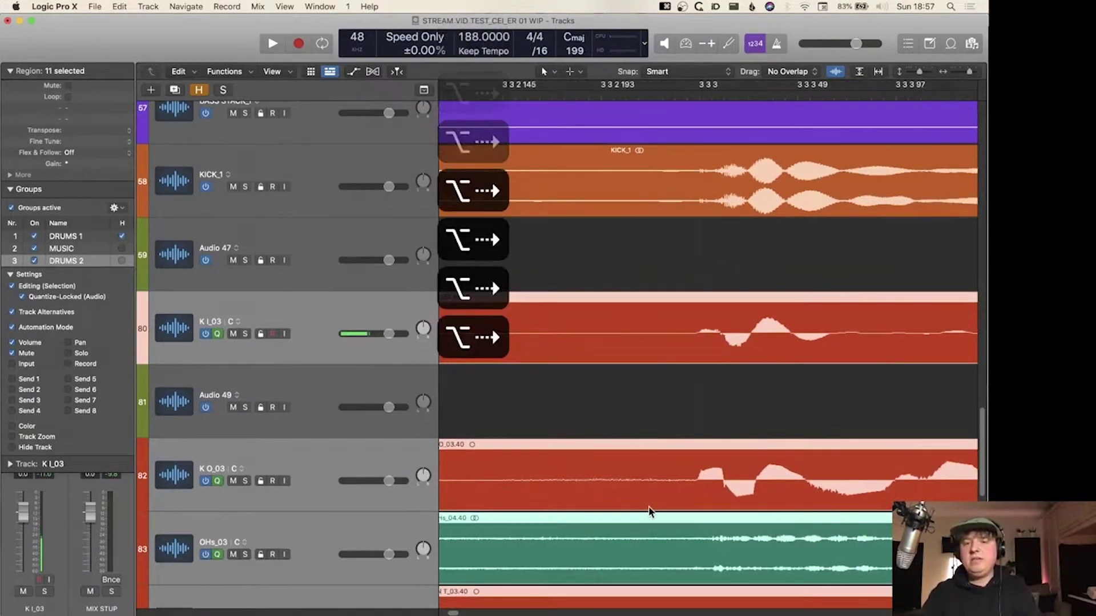
- Compare the K I_03 and K O_03 kick hits with KICK_1 and the grid from bar 4 to bar 7
key("super+Left")
scroll(649, 506, "right", 15)
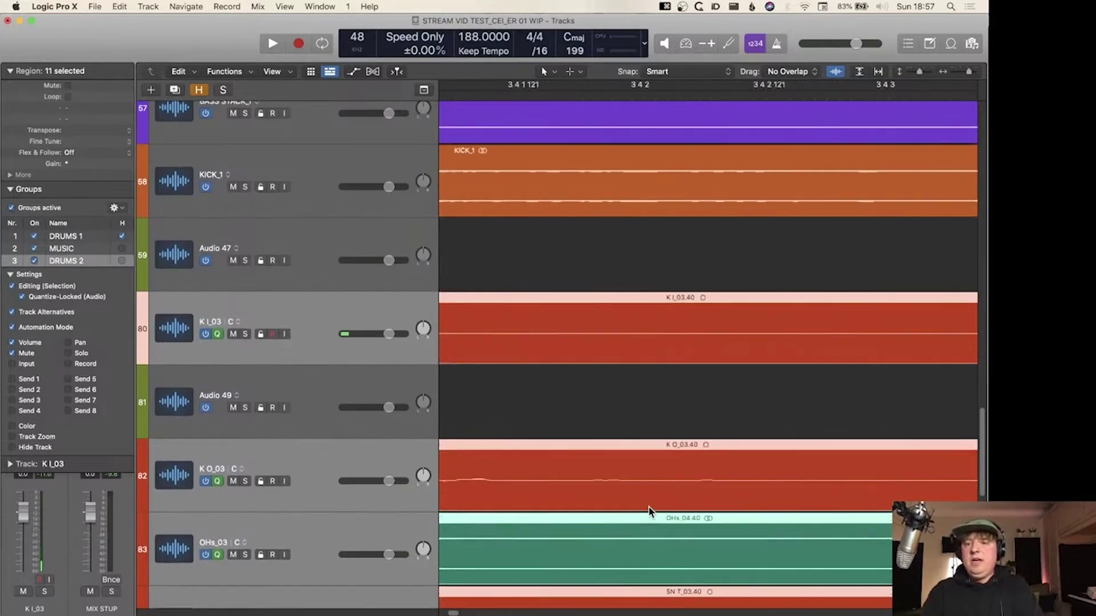
scroll(861, 430, "right", 10)
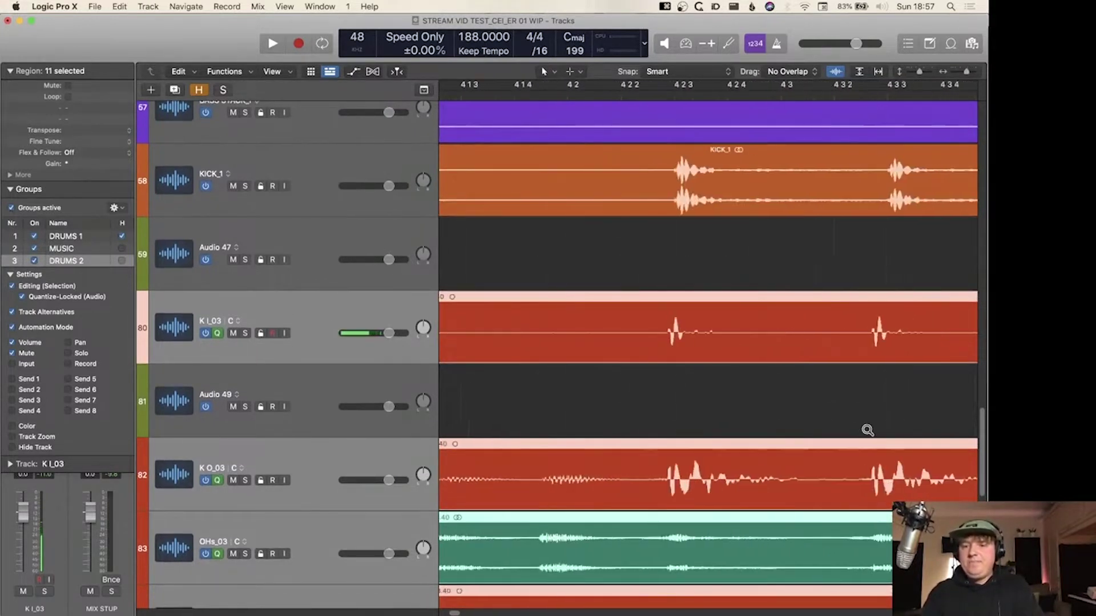
key("super+Right")
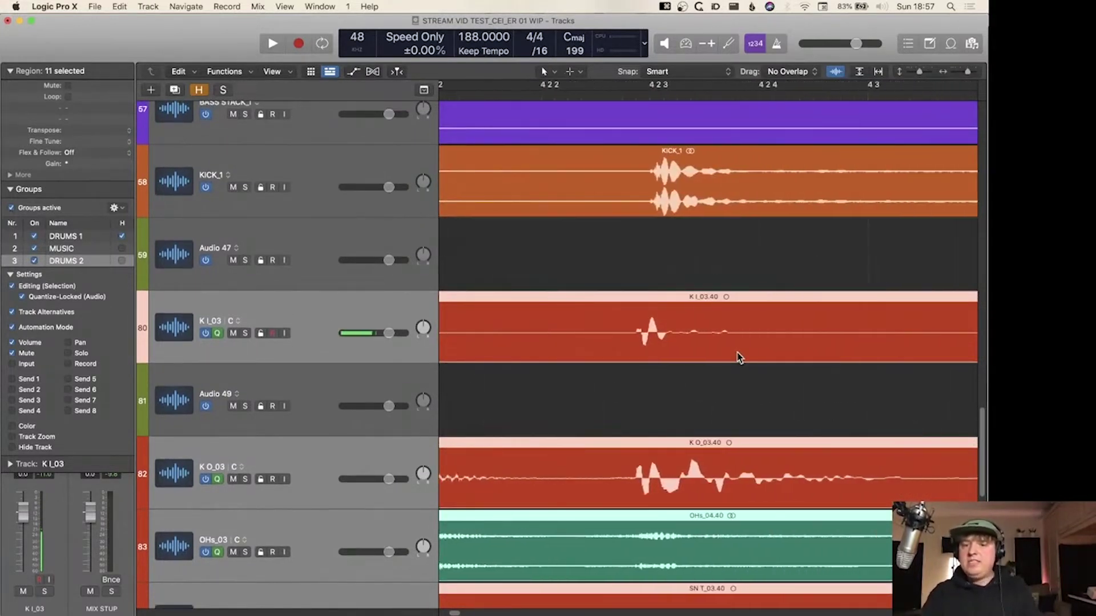
scroll(739, 357, "left", 5)
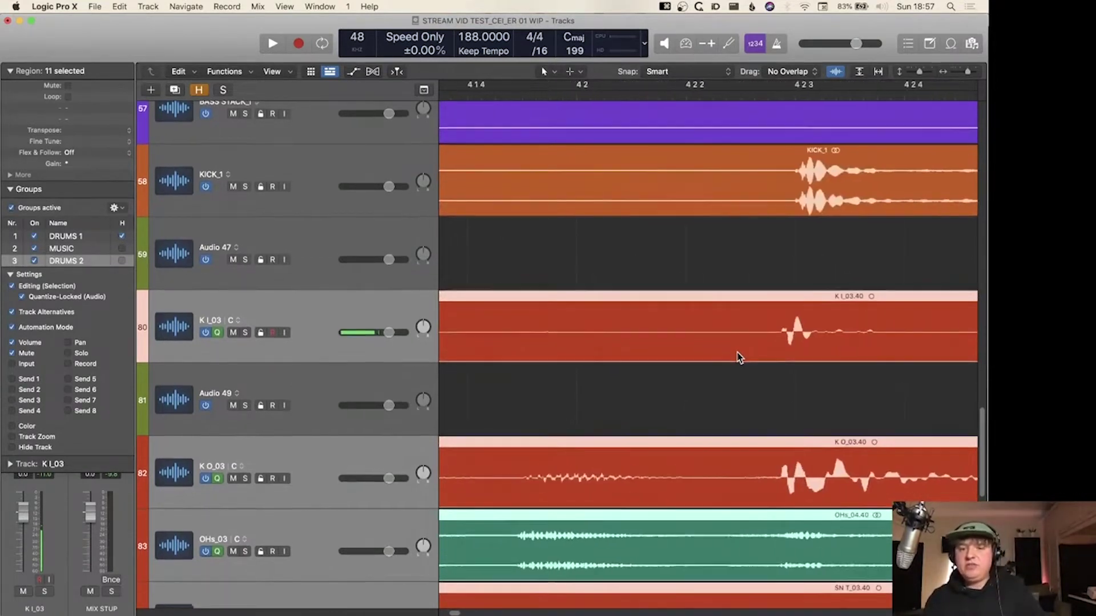
scroll(739, 358, "left", 1)
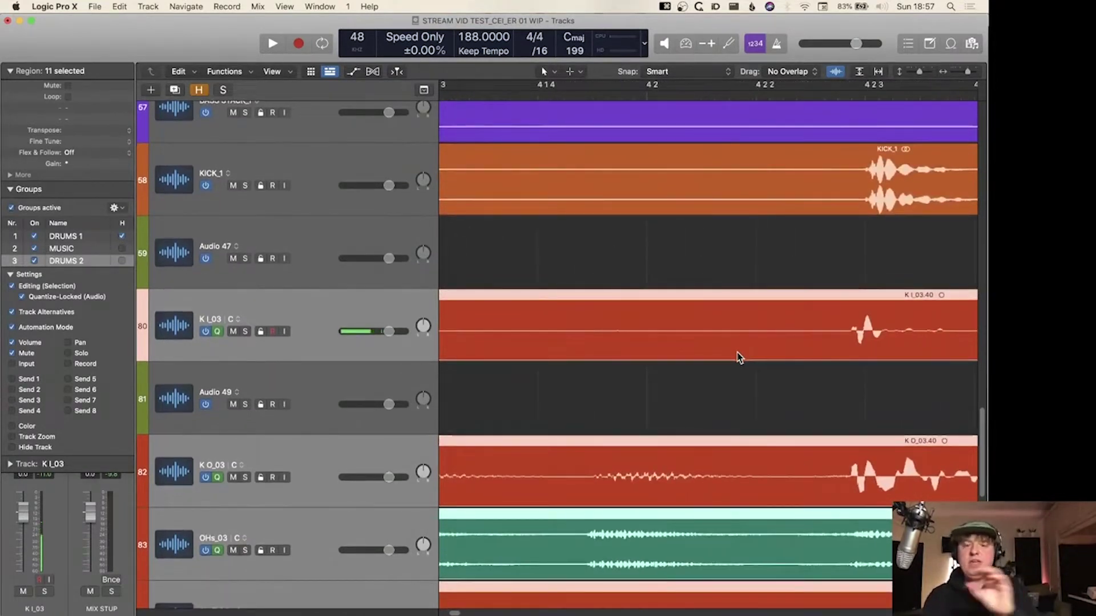
key("super+Left")
scroll(739, 358, "right", 5)
scroll(739, 358, "down", 2)
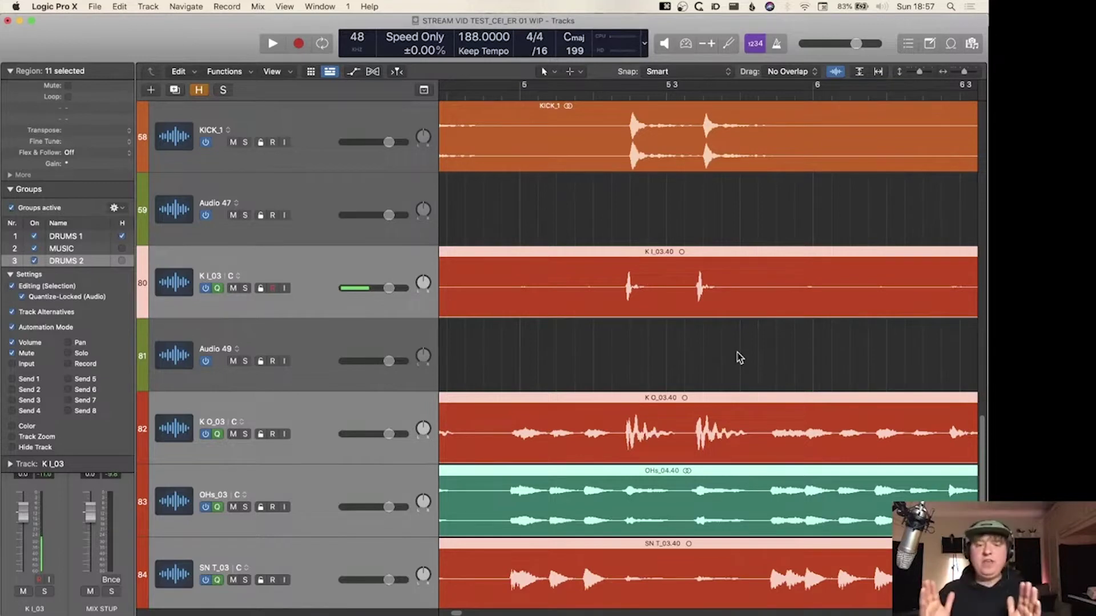
scroll(740, 358, "right", 4)
scroll(740, 359, "down", 2)
scroll(740, 358, "right", 4)
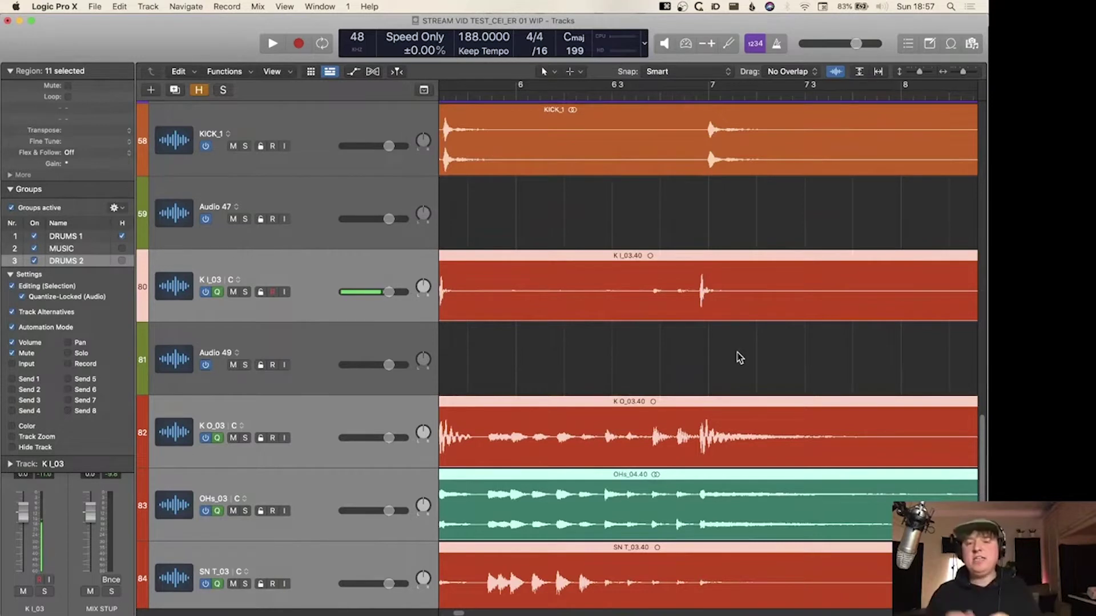
- Split the DRUMS 2 regions at 6 4 4 35, just before the bar 7 kick hit, and select the regions after the split
left_click(738, 353, "ctrl+alt")
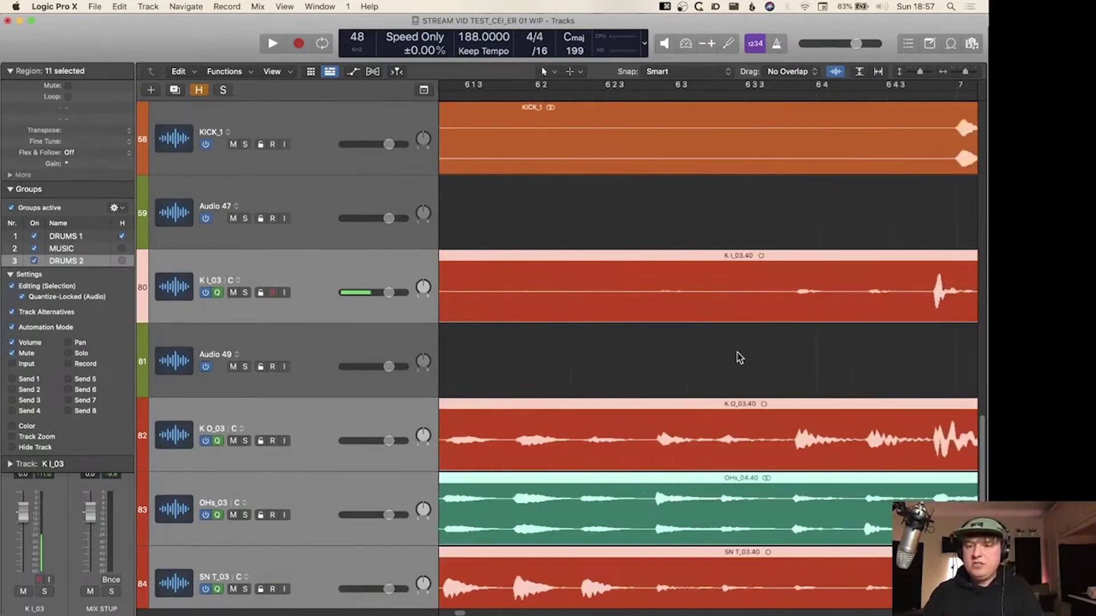
left_click(730, 279)
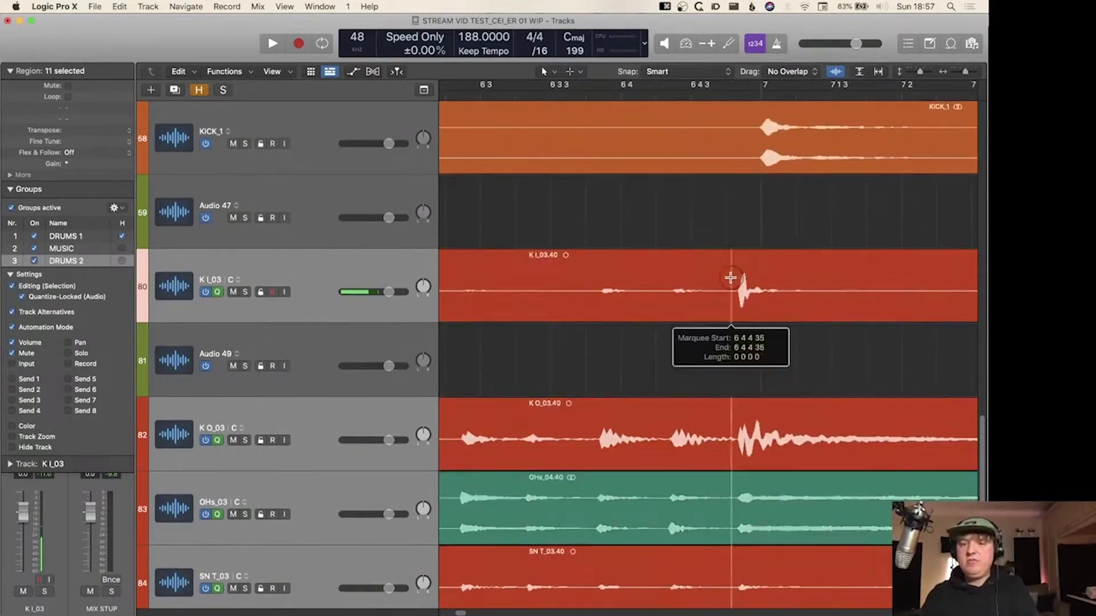
left_click(773, 286)
scroll(762, 286, "up", 3)
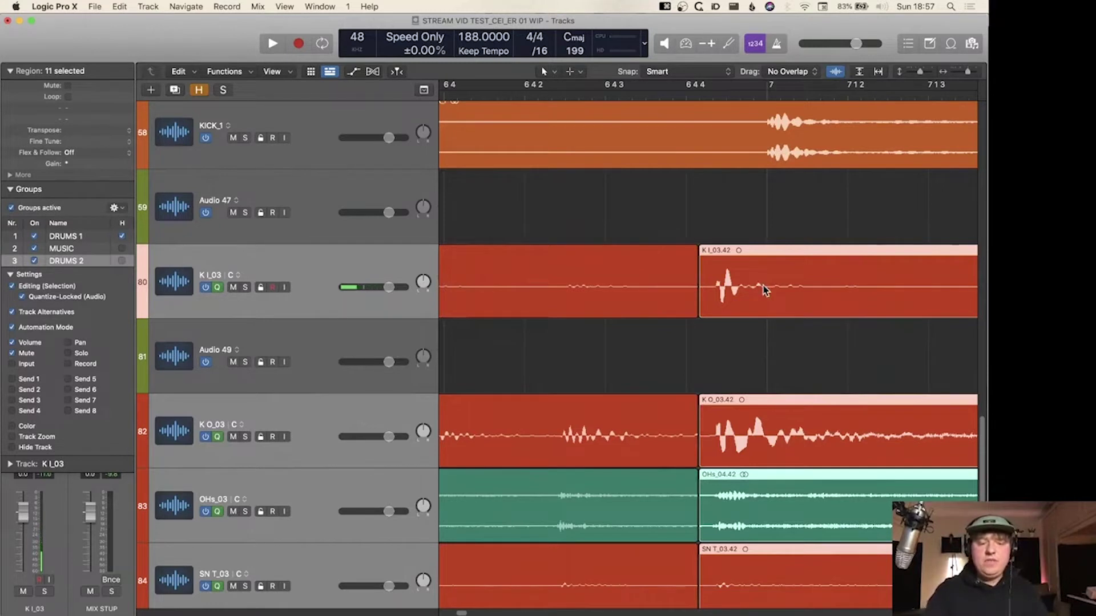
- Nudge the selected DRUMS 2 regions later until their first kick hit starts at bar 7, in line with KICK_1
key("ctrl+alt+y")
key("alt+Right")
key("alt+Right")
key("alt+Right")
key("alt+Right")
key("alt+Right")
key("alt+Right")
key("alt+Right")
key("alt+Right")
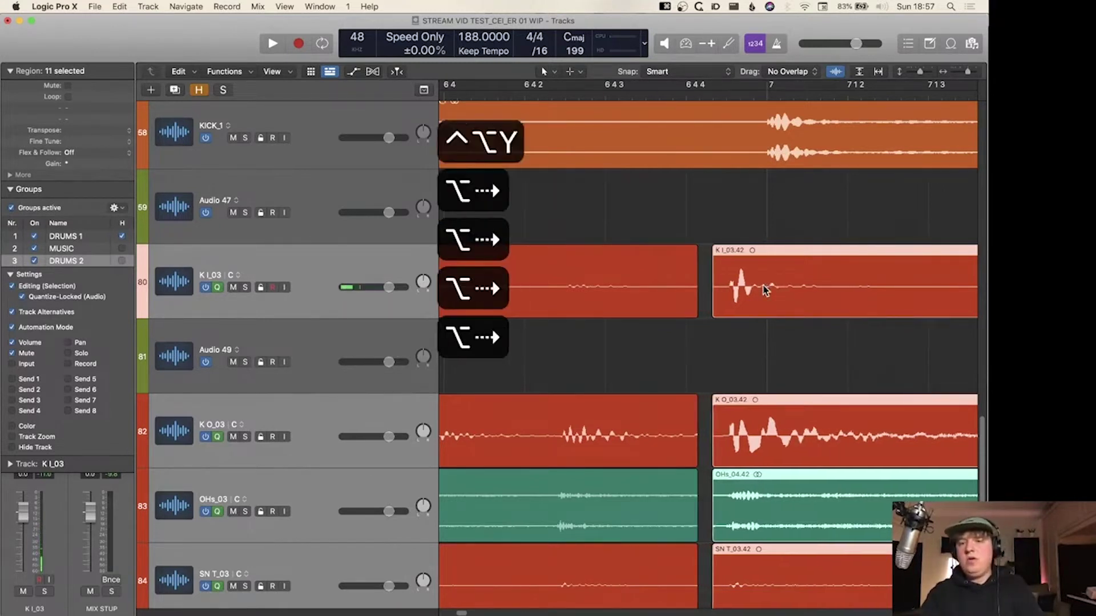
key("alt+Right")
key("alt+Right")
key("alt+Right")
key("alt+Right")
key("alt+Right")
key("alt+Right")
key("alt+Right")
key("alt+Right")
key("alt+Right")
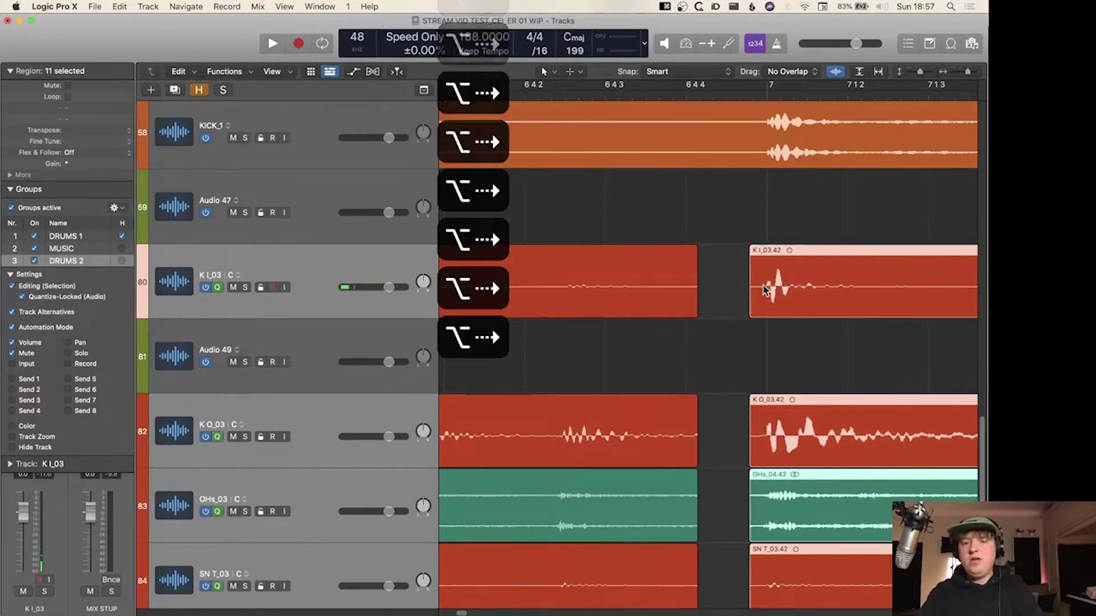
- Nudge the DRUMS 2 regions before the bar 7 split later and extend their ends to meet the following regions
scroll(764, 285, "up", 1)
scroll(765, 286, "left", 3)
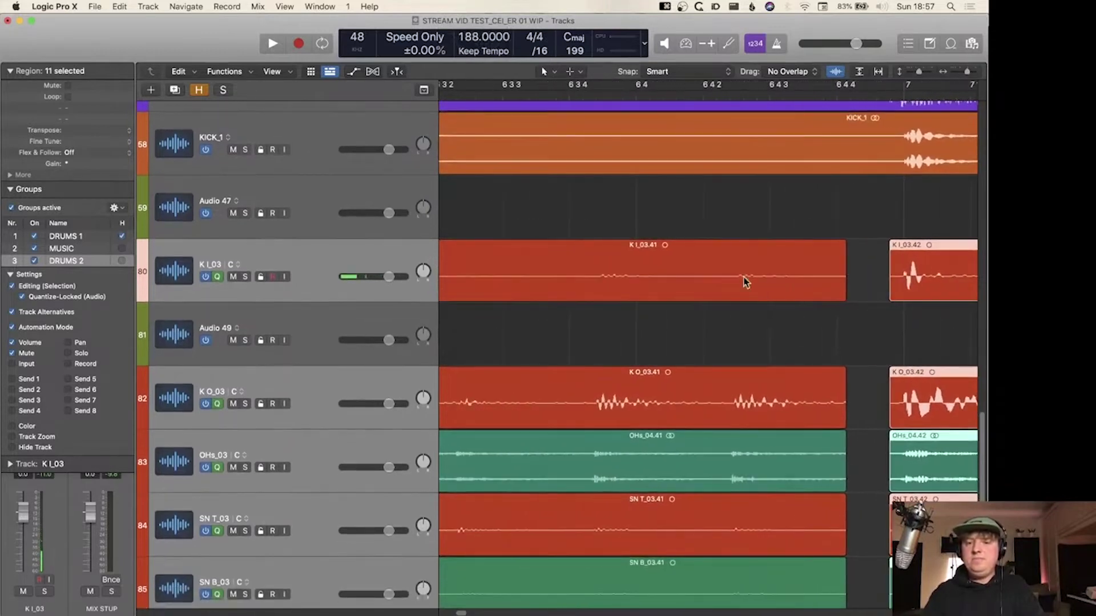
left_click(715, 270)
key("alt+Right")
key("alt+Right")
key("alt+Right")
key("alt+Right")
key("alt+Right")
key("alt+Right")
key("alt+Right")
key("alt+Right")
key("alt+Right")
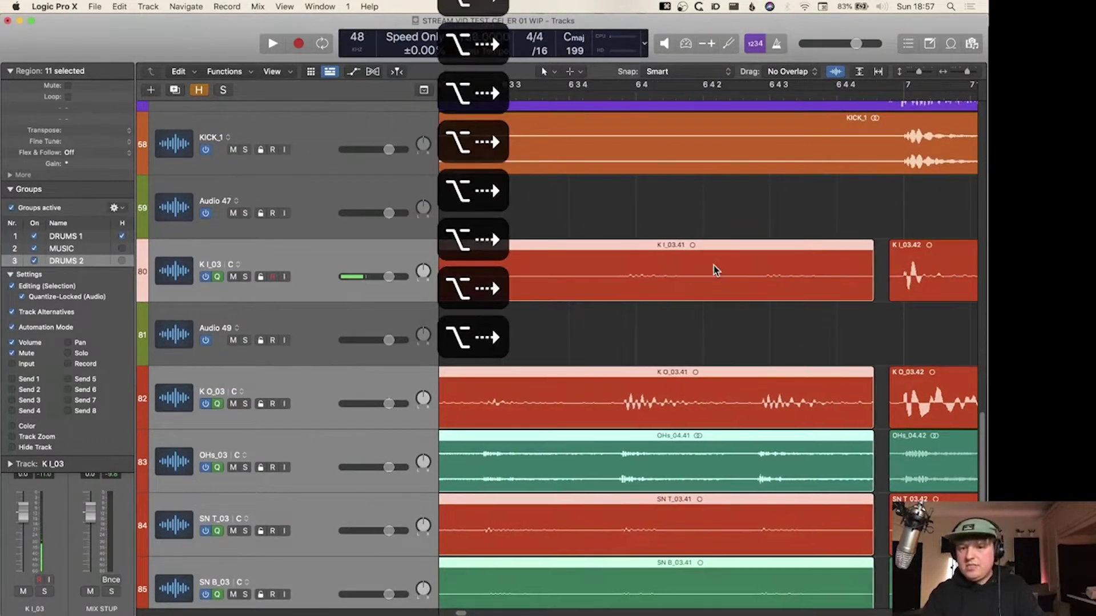
scroll(715, 269, "right", 1)
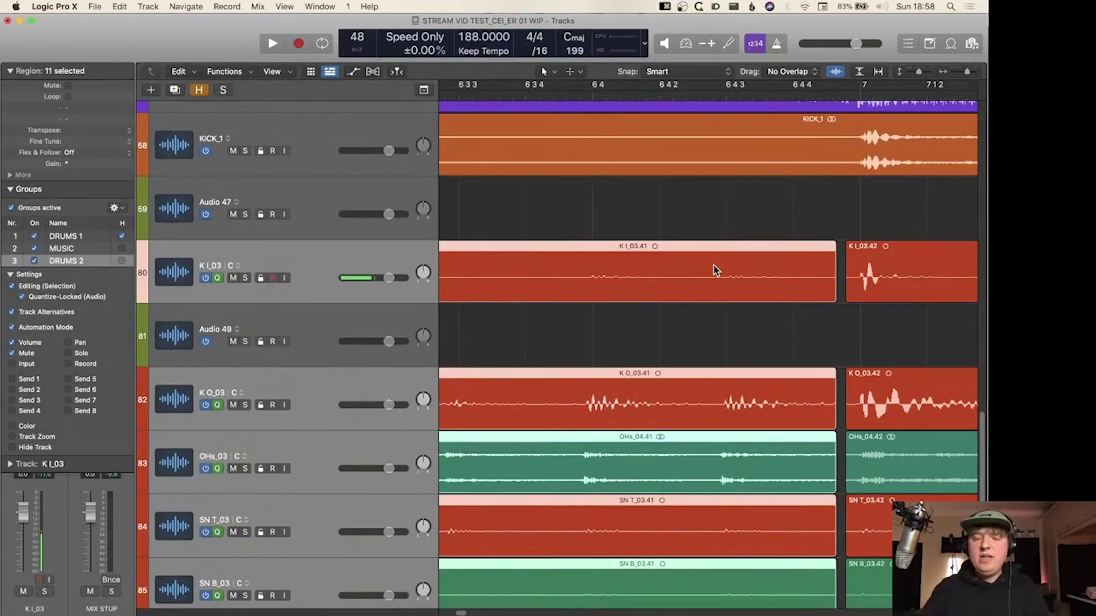
key("shift+backslash")
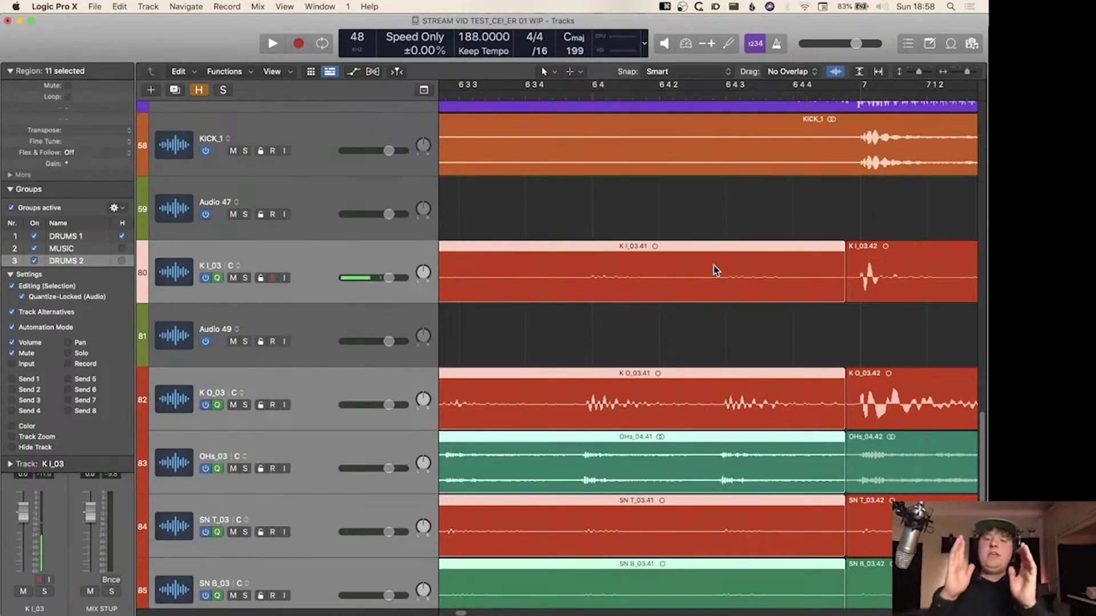
- Try extending the starts of the DRUMS 2 regions near 3 2 3 back to the preceding regions, and undo it
scroll(716, 270, "left", 15)
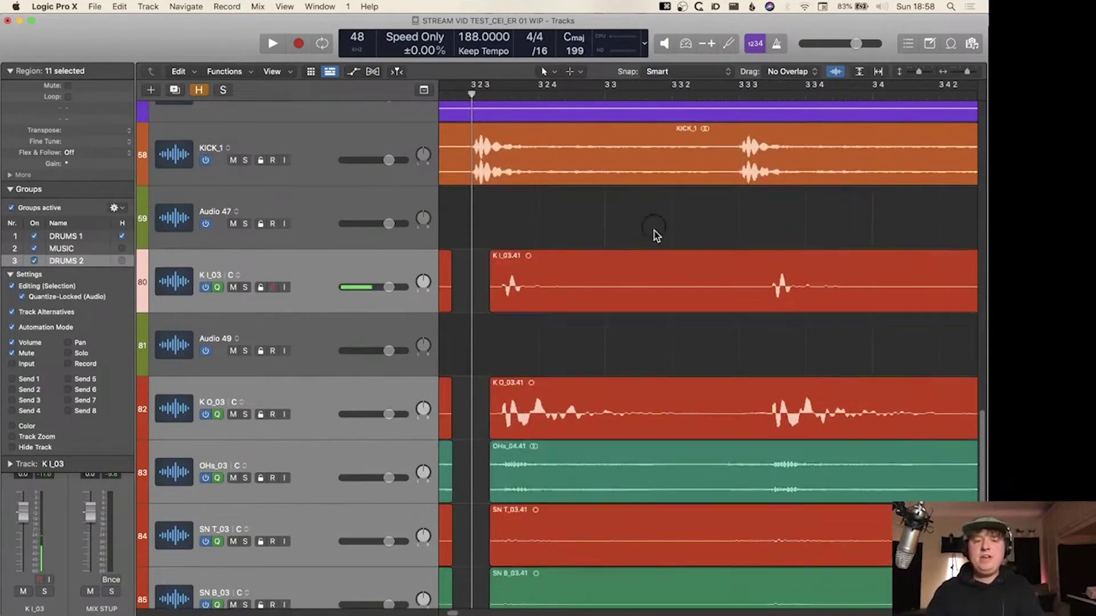
left_click(656, 304)
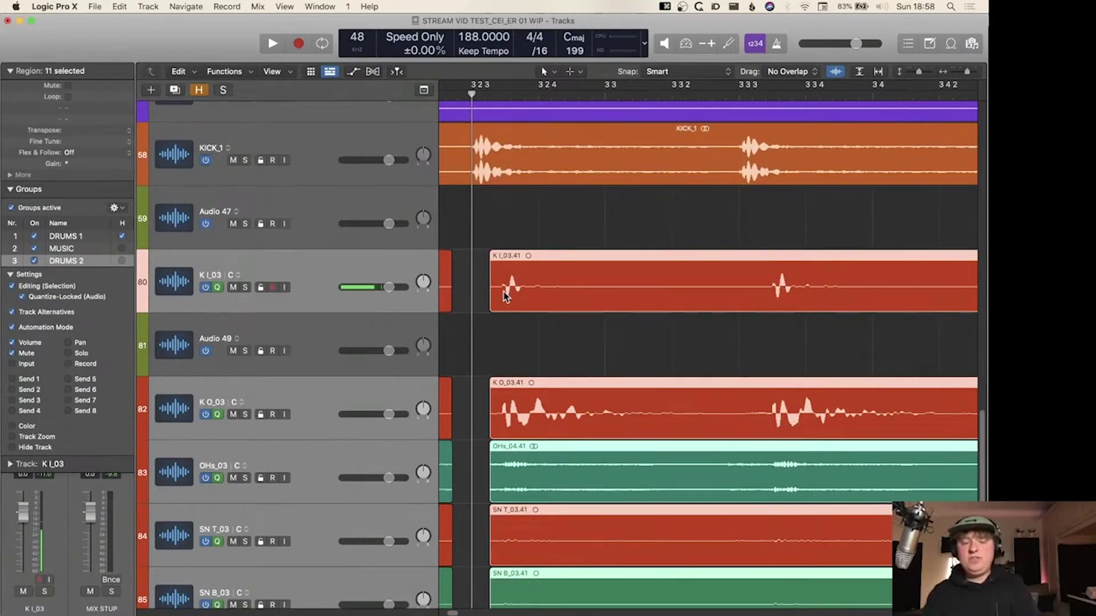
key("ctrl+shift+backslash")
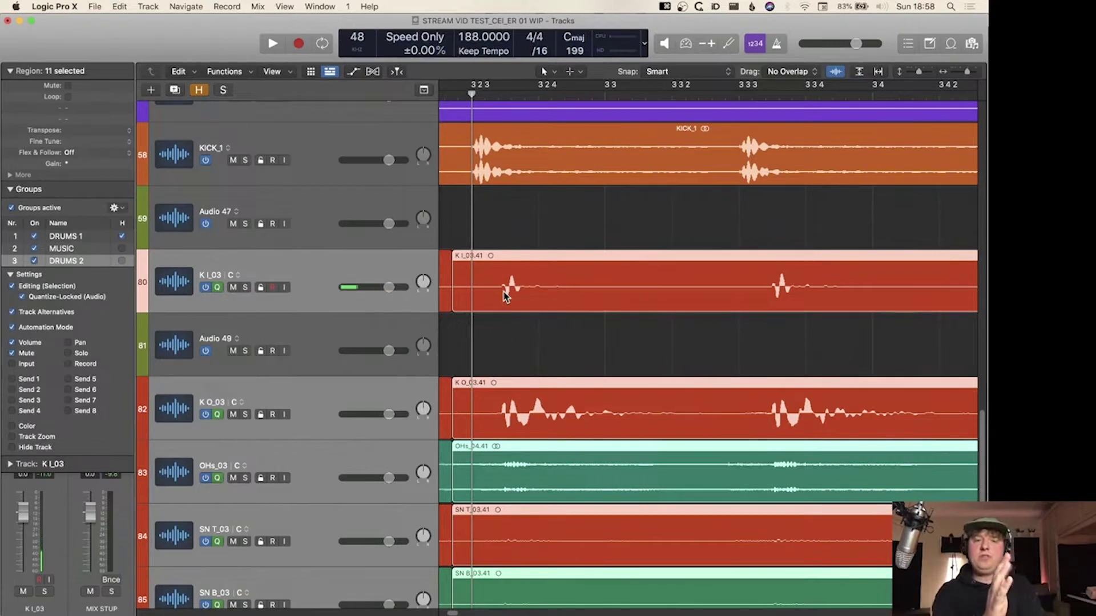
scroll(503, 296, "left", 5)
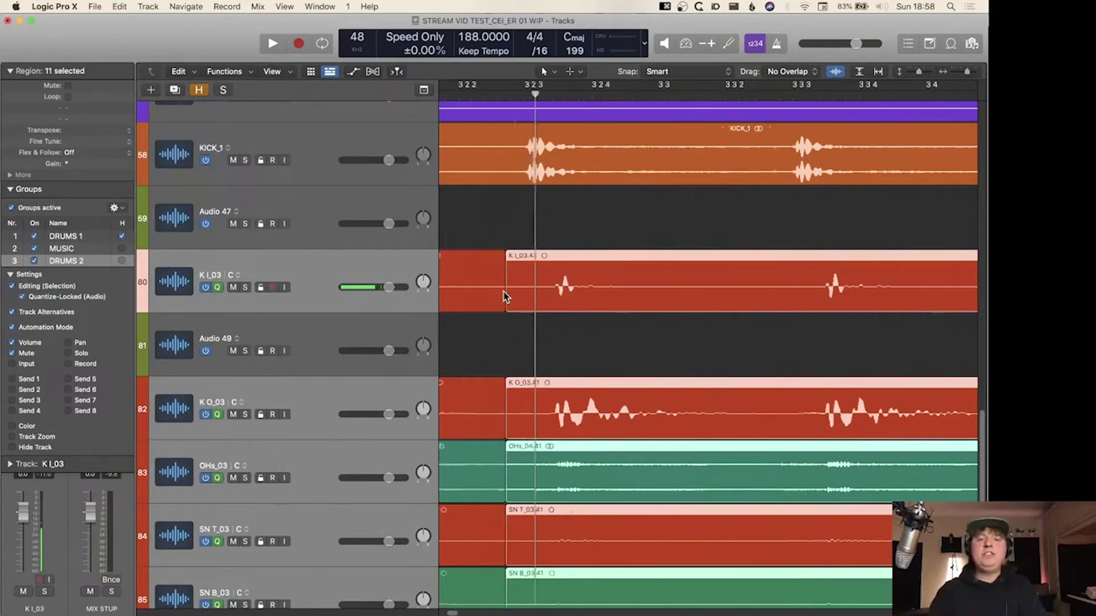
key("super+z")
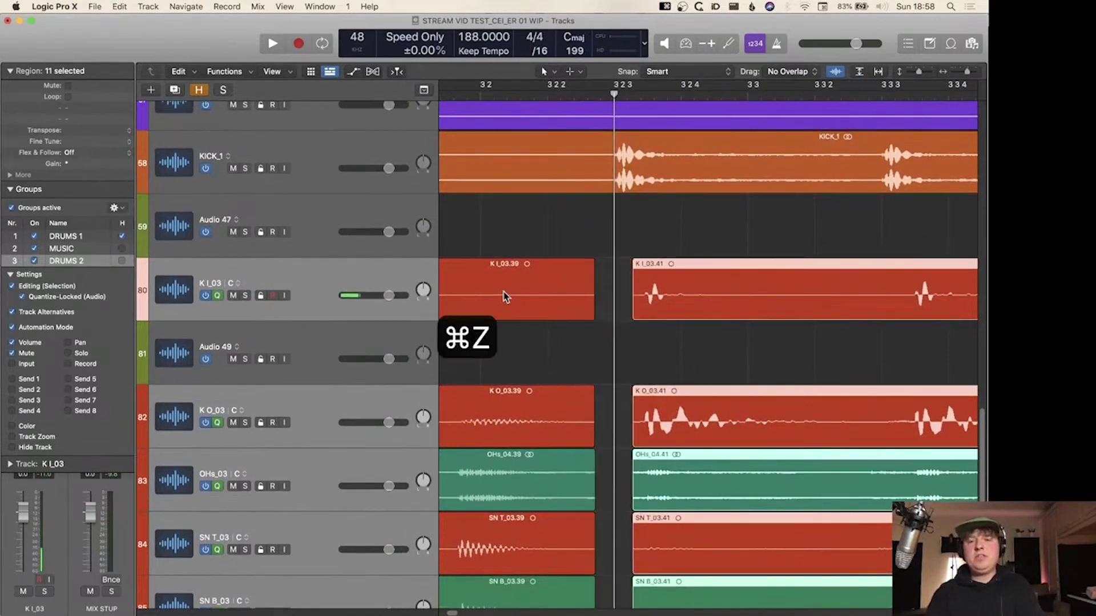
- Hide the inspector and narrow the track headers to widen the arrangement area
scroll(504, 296, "down", 2)
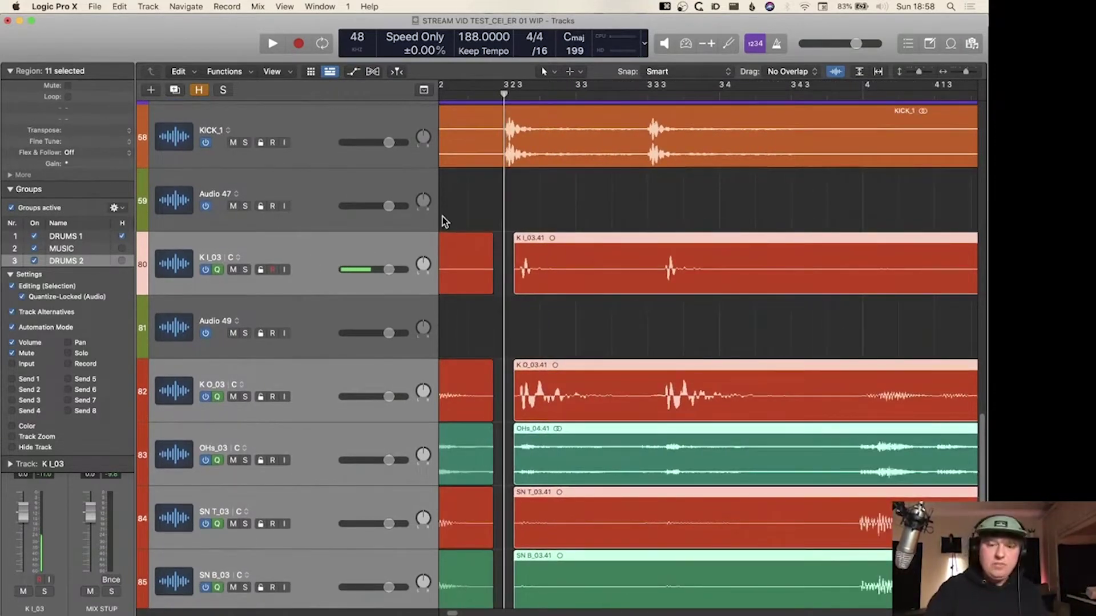
key("i")
left_click_drag(304, 206, 151, 206)
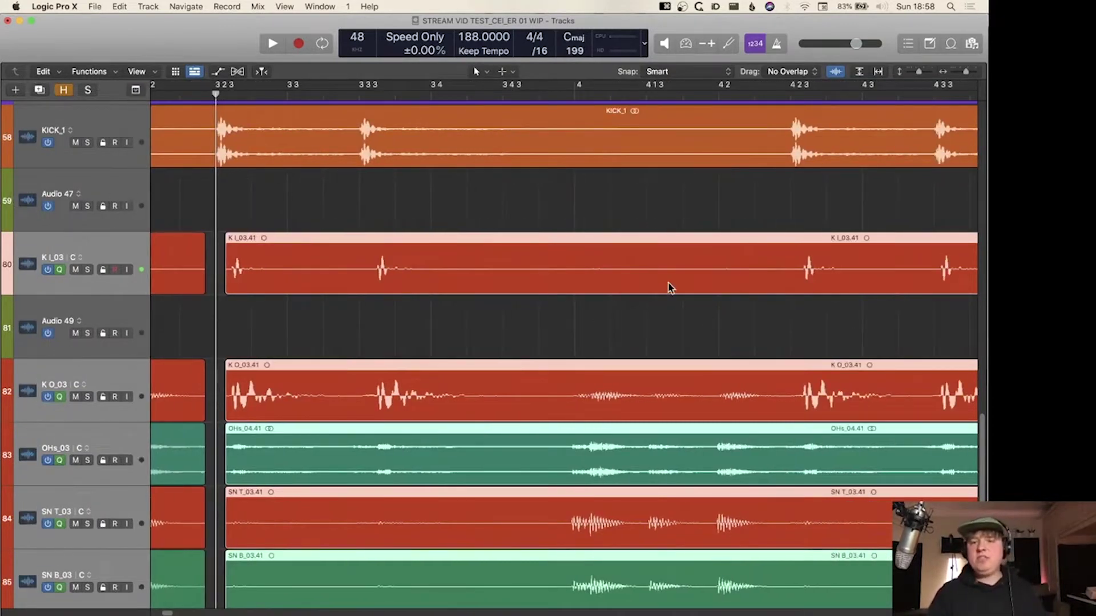
- Compare the timing of the DRUMS 2 kick hits with KICK_1 across bars 3 to 7 to locate where the drift changes
scroll(675, 286, "right", 5)
scroll(655, 285, "right", 15)
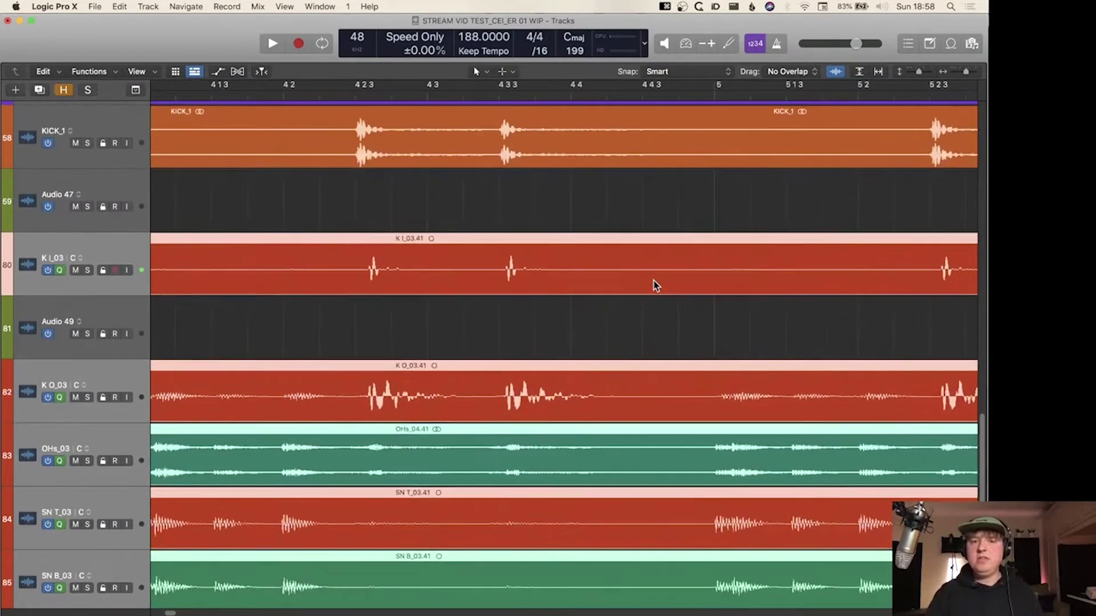
scroll(655, 286, "right", 15)
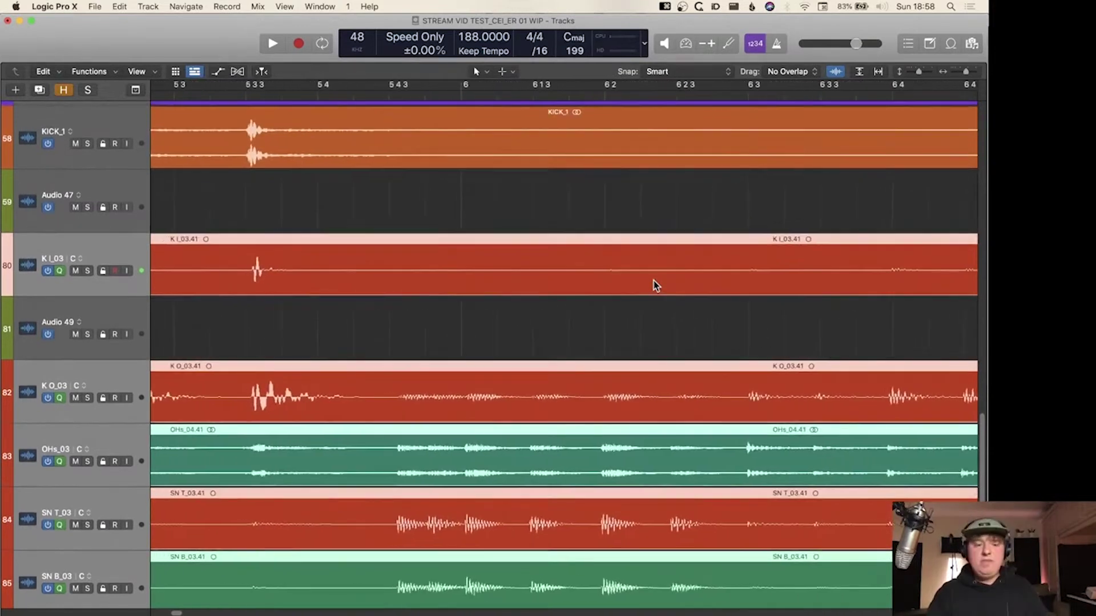
key("super+Left")
scroll(655, 286, "left", 8)
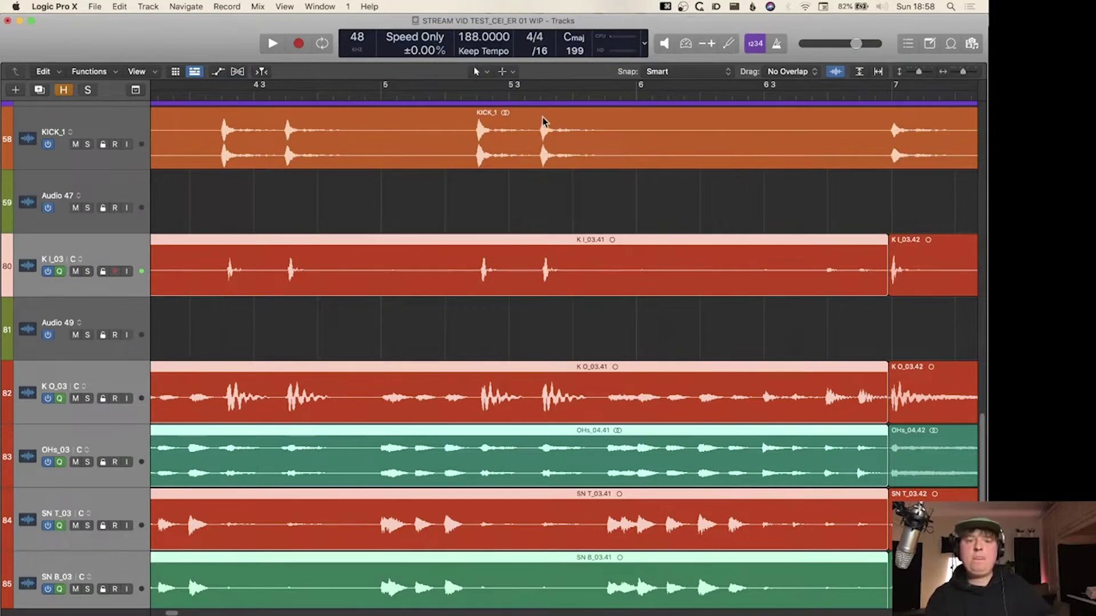
scroll(521, 284, "up", 5)
scroll(521, 285, "left", 10)
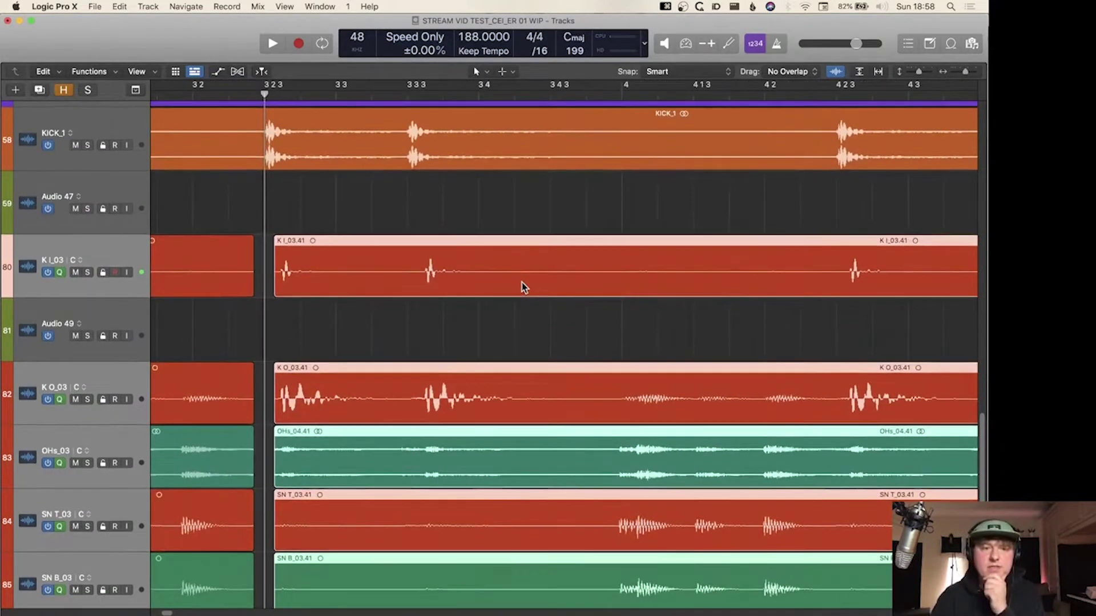
scroll(388, 284, "right", 10)
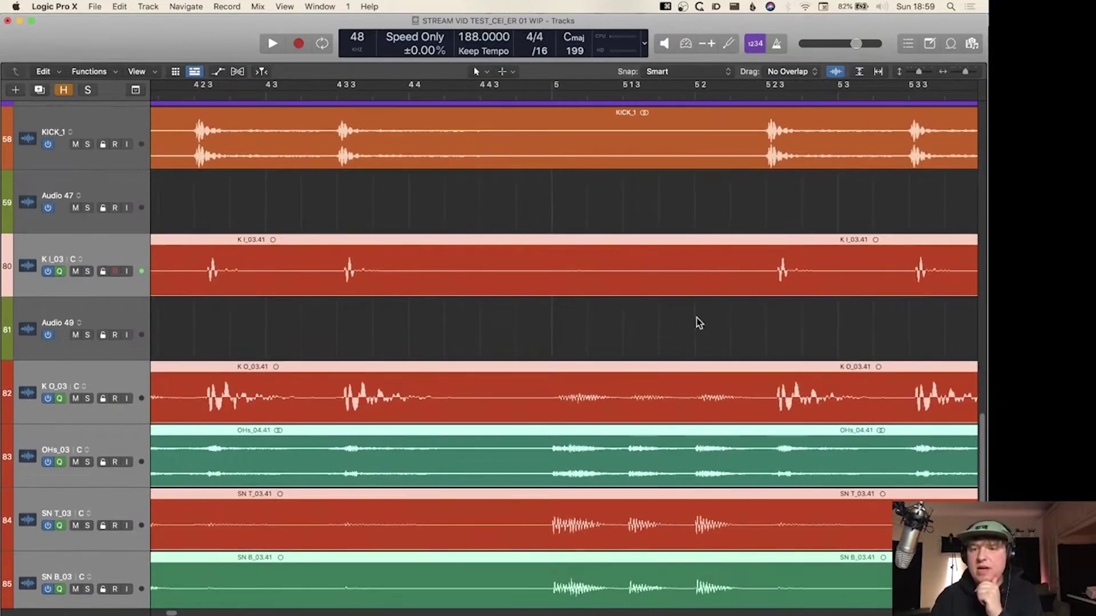
scroll(717, 323, "right", 8)
scroll(717, 325, "right", 5)
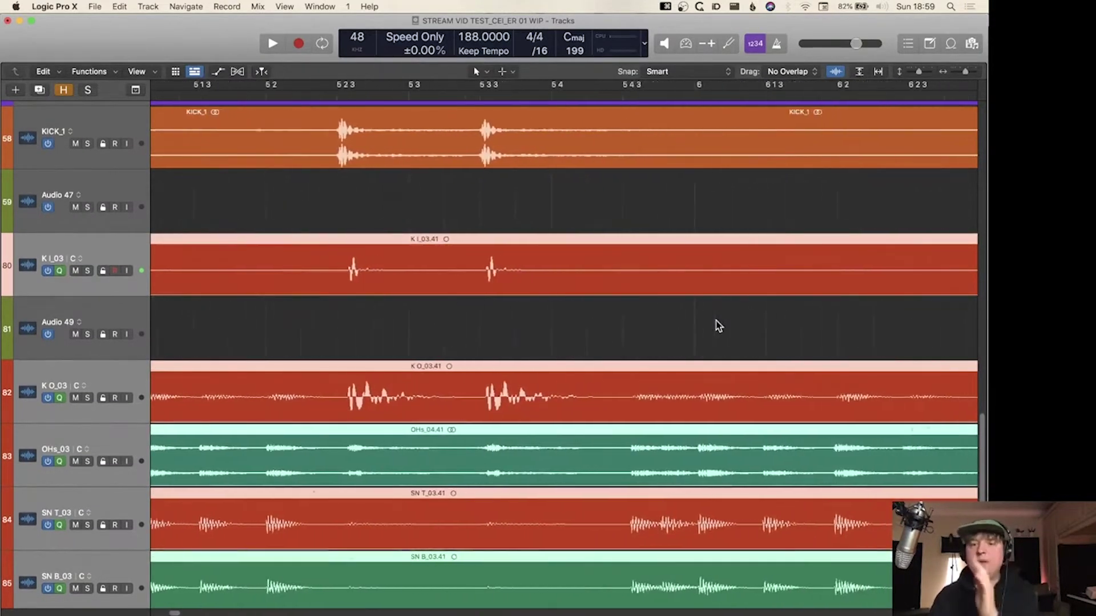
- Split the DRUMS 2 regions at 5 4 2 137, after the second bar 5 kick hit, and select the regions before the split
double_click(477, 254, "super")
scroll(477, 255, "left", 5)
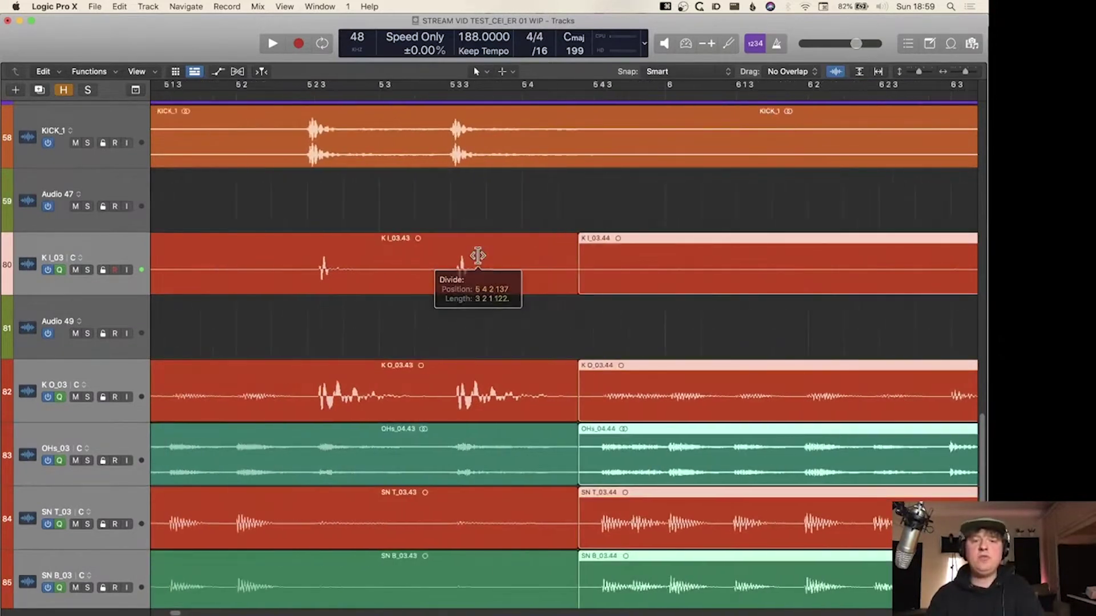
left_click(495, 280)
- Nudge the selected DRUMS 2 regions earlier to align the bar 5 kicks with KICK_1, and extend their edges to close the gaps
key("alt+Left")
key("alt+Left")
key("alt+Left")
key("alt+Left")
key("alt+Left")
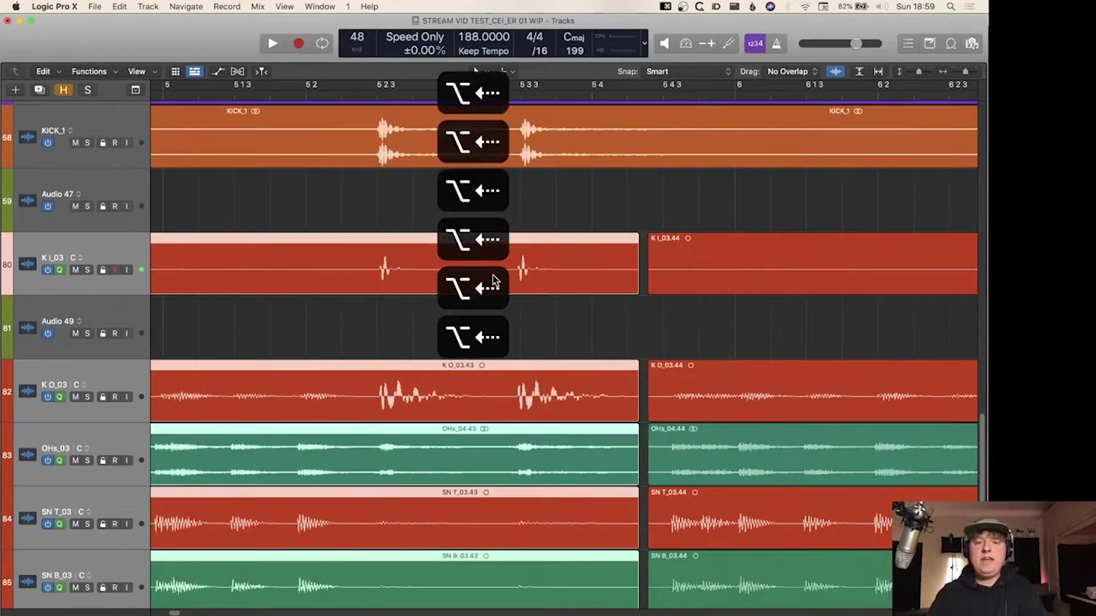
key("ctrl+shift+backslash")
key("shift+backslash")
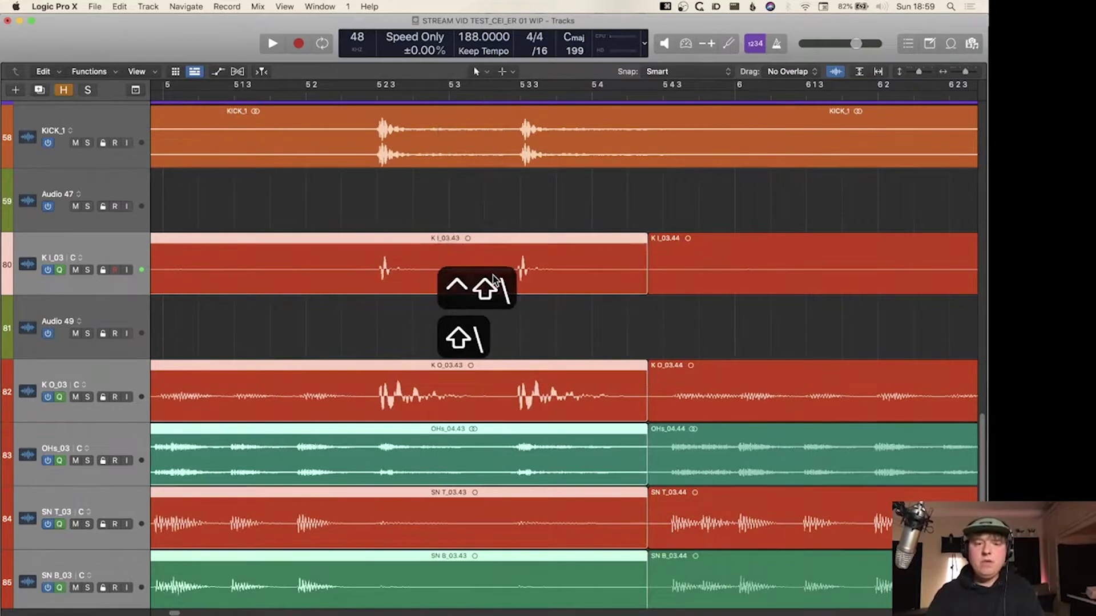
- Split the DRUMS 2 regions at 4 4 4 65 and nudge the regions before the split earlier to match the KICK_1 hit at 4 2 3
scroll(494, 279, "left", 10)
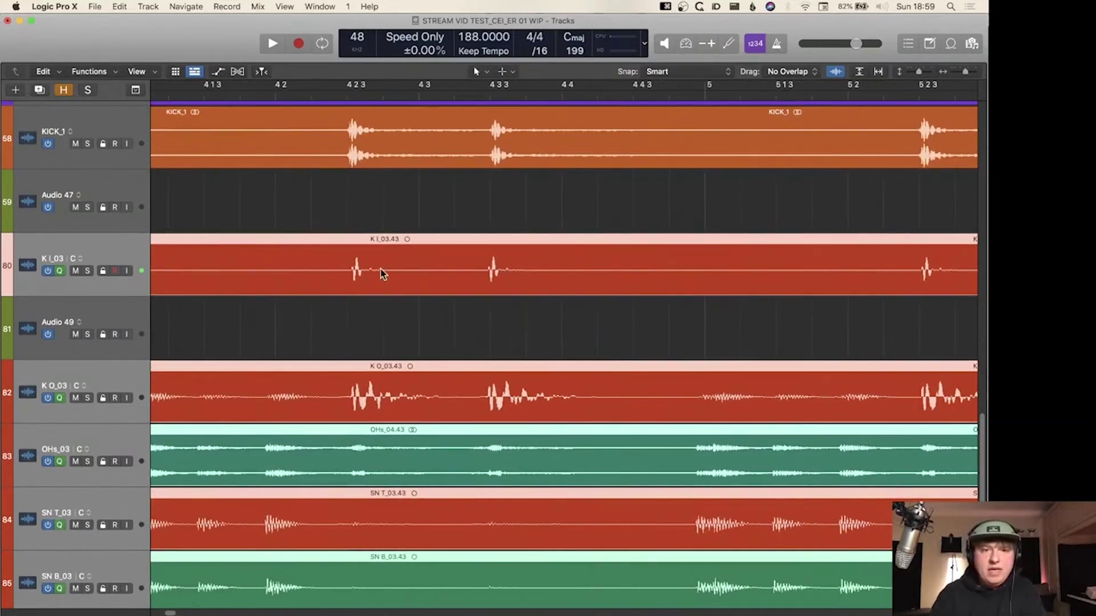
scroll(371, 274, "left", 3)
left_click(820, 261)
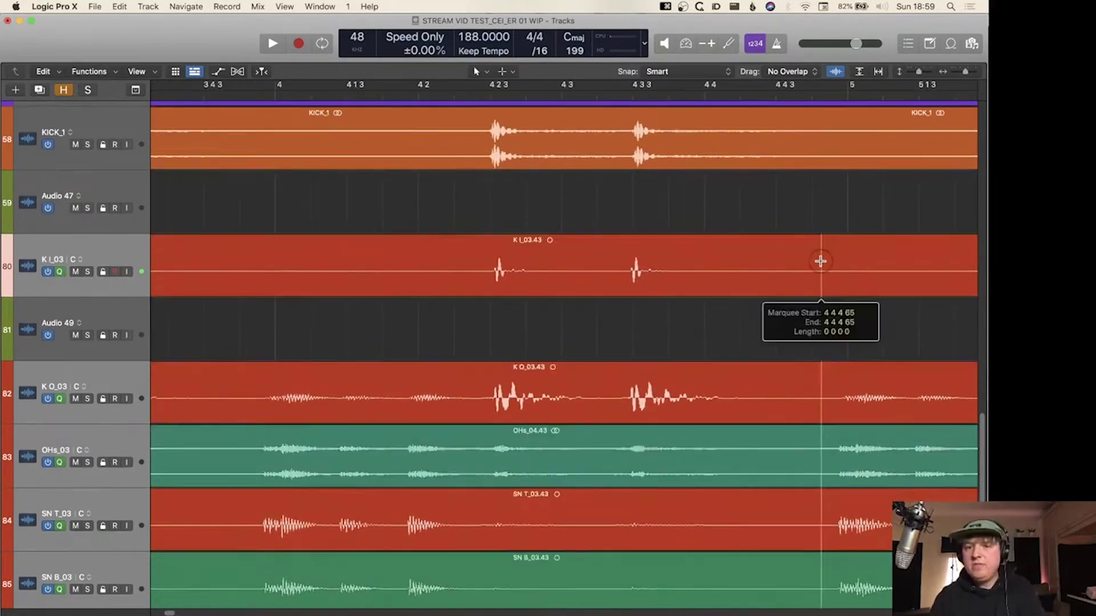
left_click(819, 262)
key("alt+Left")
key("alt+Left")
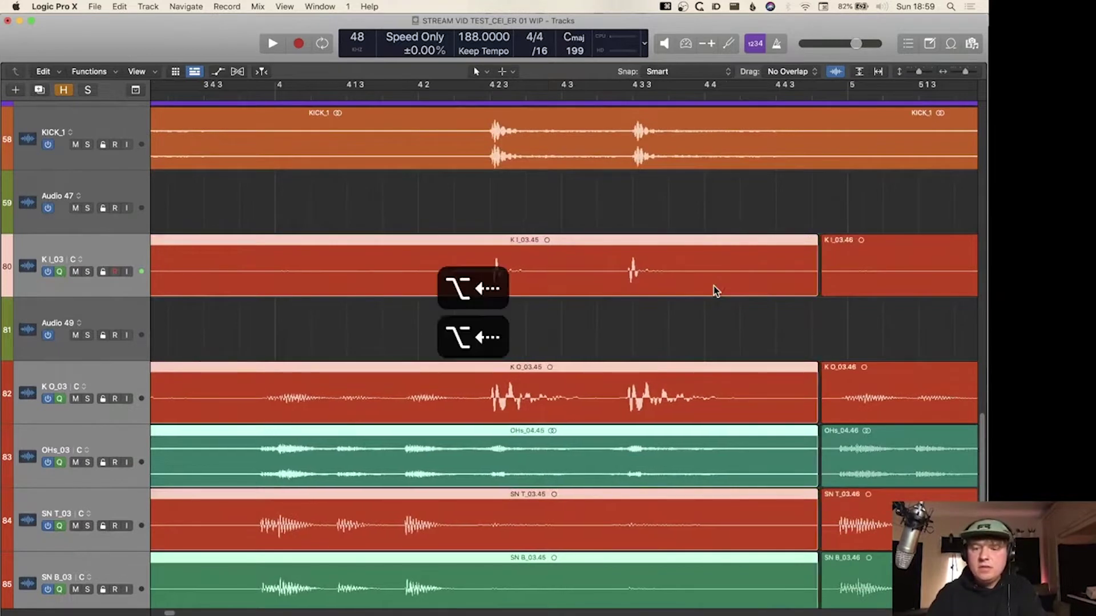
- Close the gaps before bar 5, then split the DRUMS 2 regions at 4 2 2 154 and select the regions before the split
key("ctrl+shift+backslash")
key("shift+backslash")
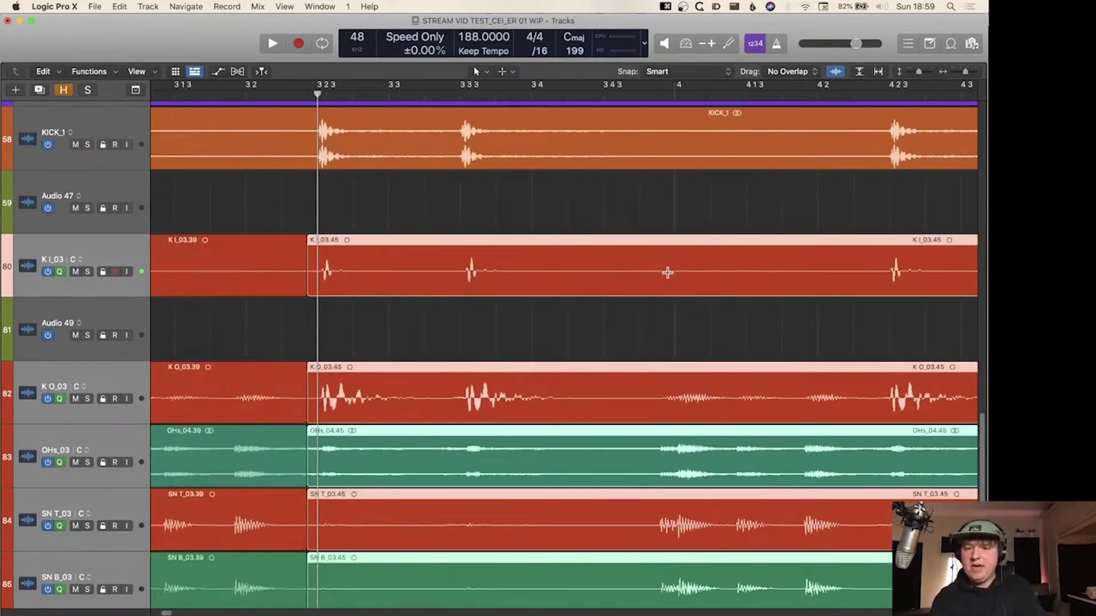
left_click(883, 263)
left_click(819, 273)
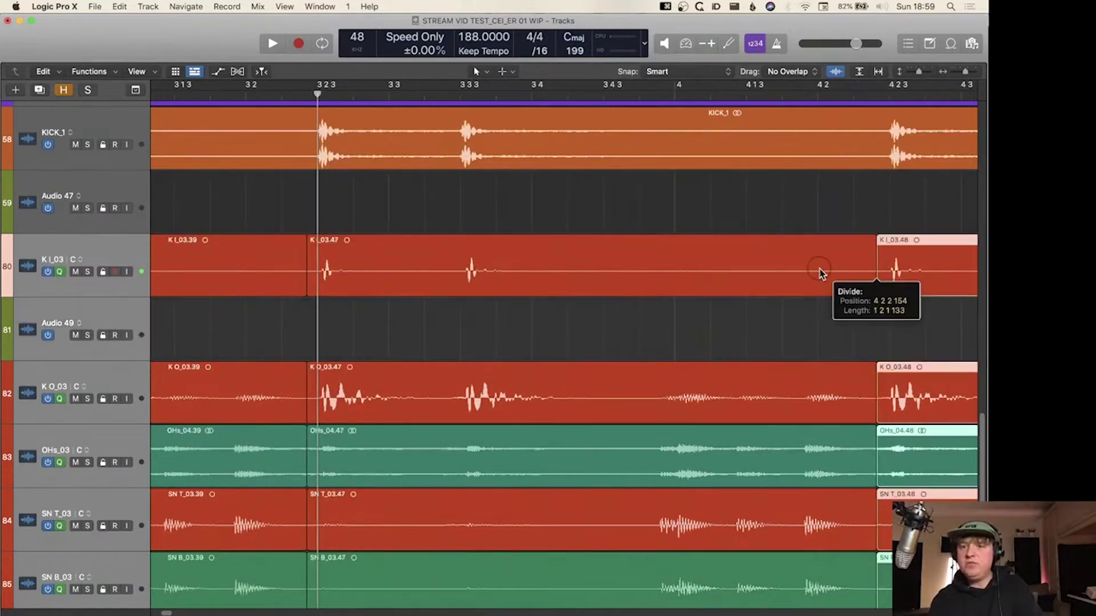
- Nudge the selected DRUMS 2 regions earlier to align the bar 3 kicks with KICK_1, and extend their edges to close the gaps
key("alt+Left")
key("alt+Left")
key("alt+Left")
key("ctrl+shift+backslash")
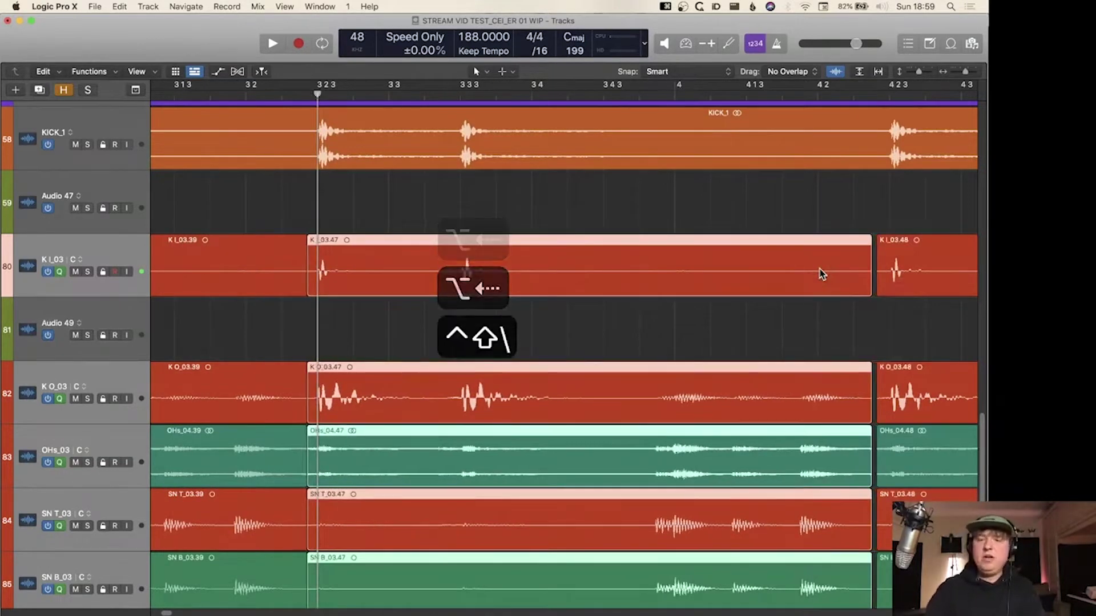
key("shift+backslash")
- Play back the edited DRUMS 2 passage from just before bar 3
scroll(458, 264, "down", 3)
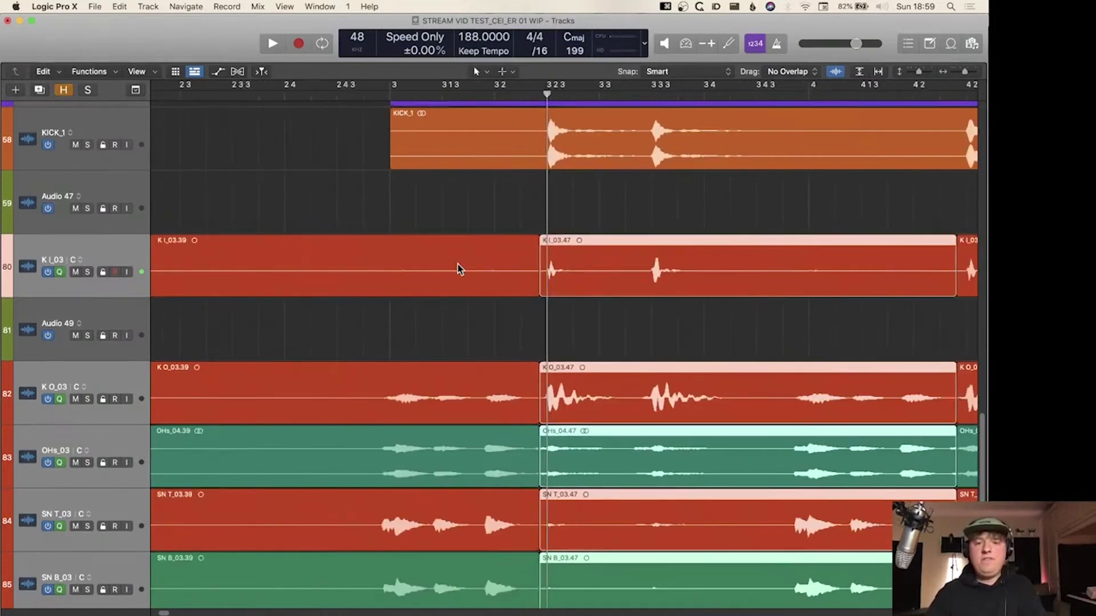
scroll(458, 264, "down", 3)
scroll(459, 268, "down", 5)
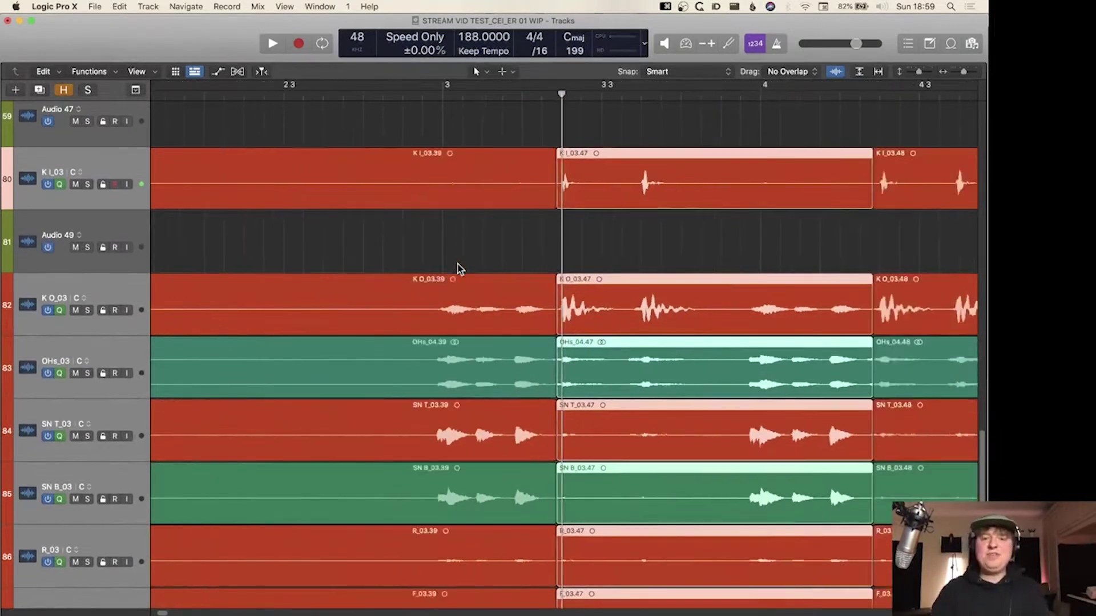
scroll(458, 265, "down", 5)
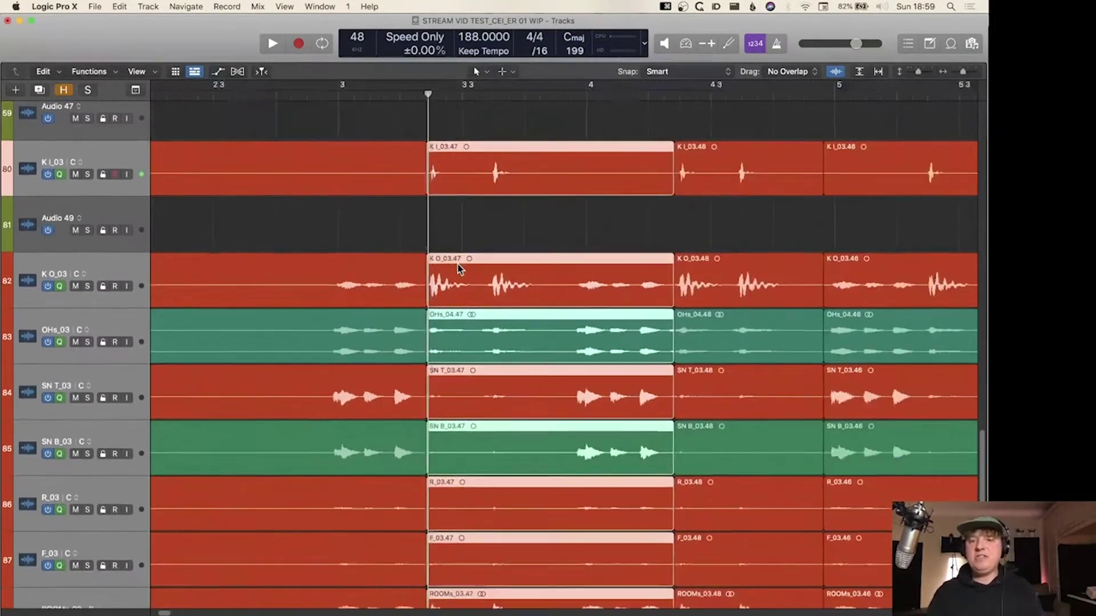
scroll(458, 264, "down", 5)
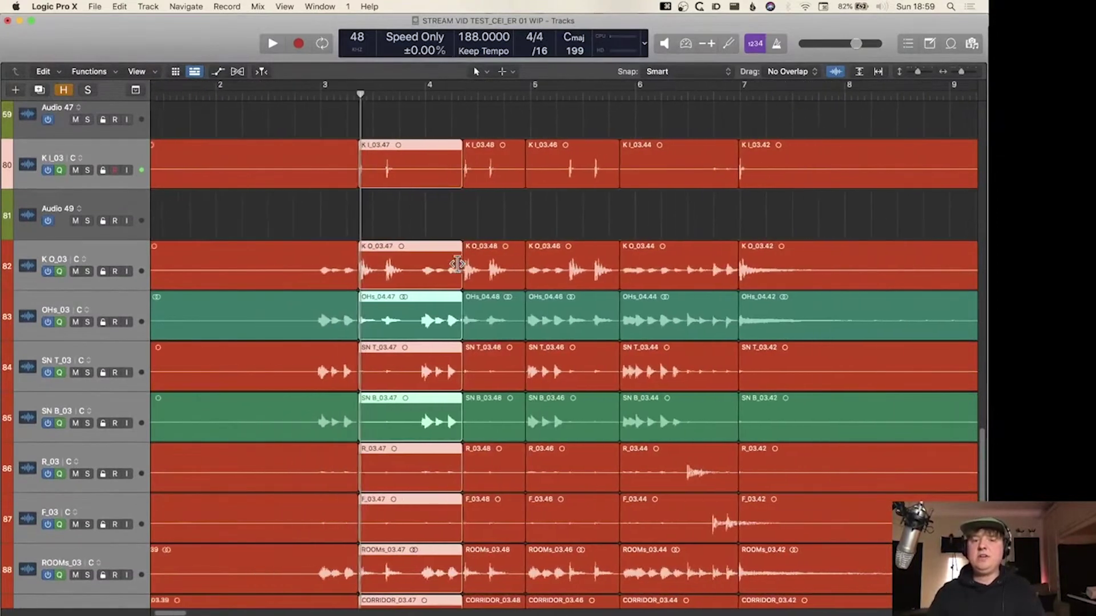
left_click(303, 95)
key("space")
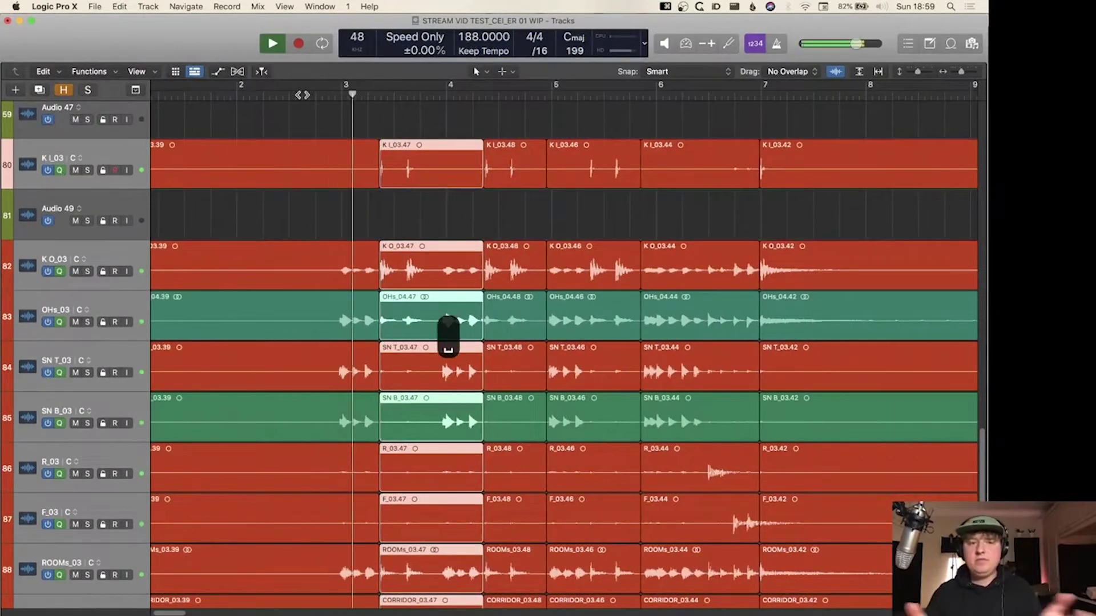
- Suspend group linking and lower SN OH_03 to -27.5 dB, ROOMs_03 to -7.2 dB, and CORRIDOR_03 and BAT BOT_03 to -∞ in the mixer
key("x")
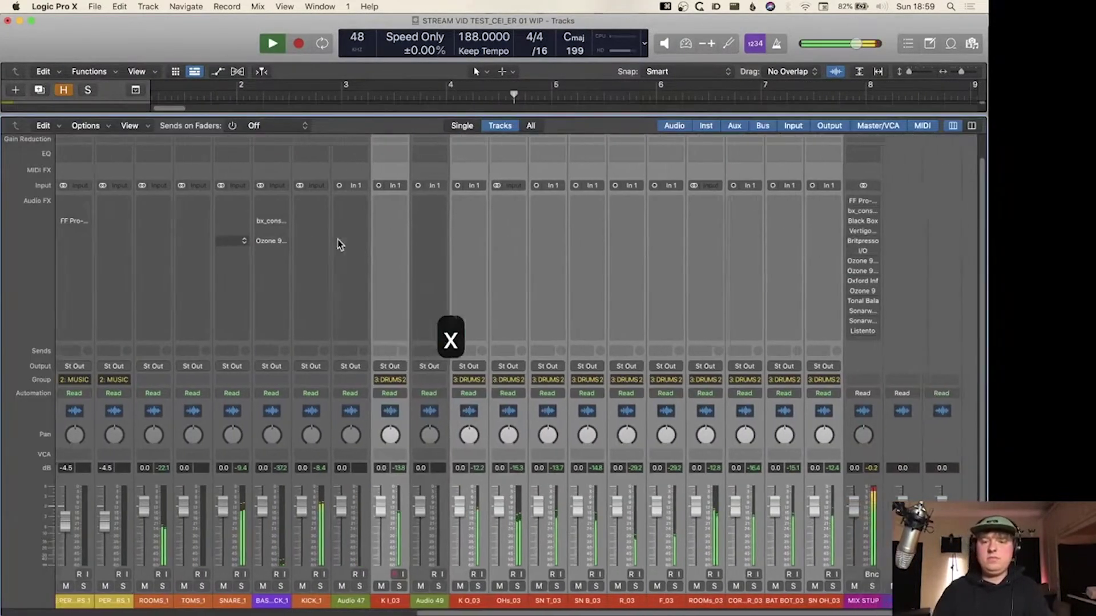
key("shift+g")
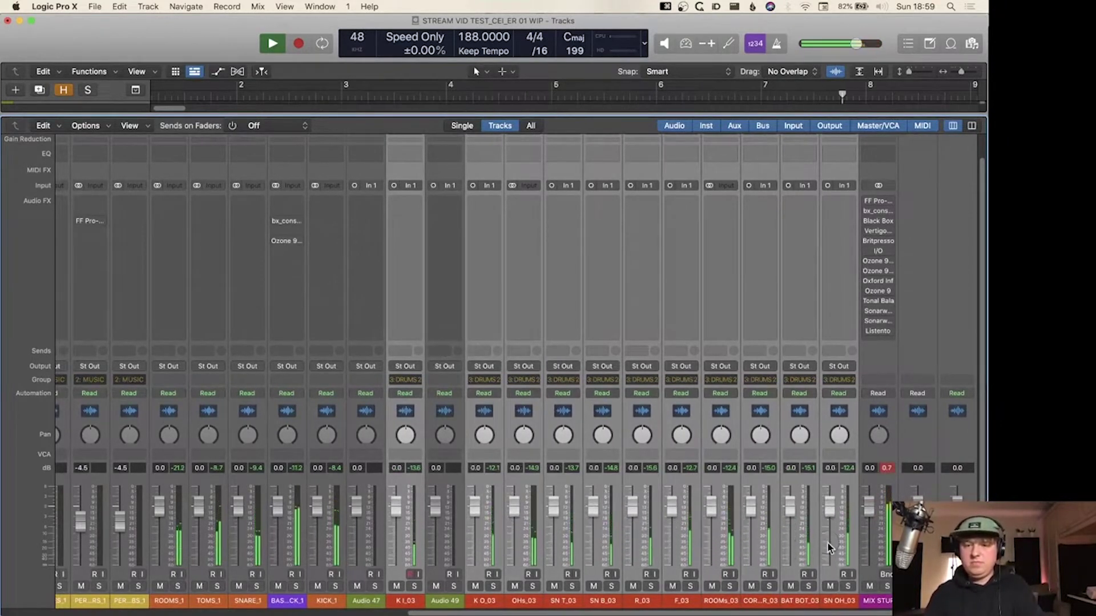
key("shift+g")
key("shift+g")
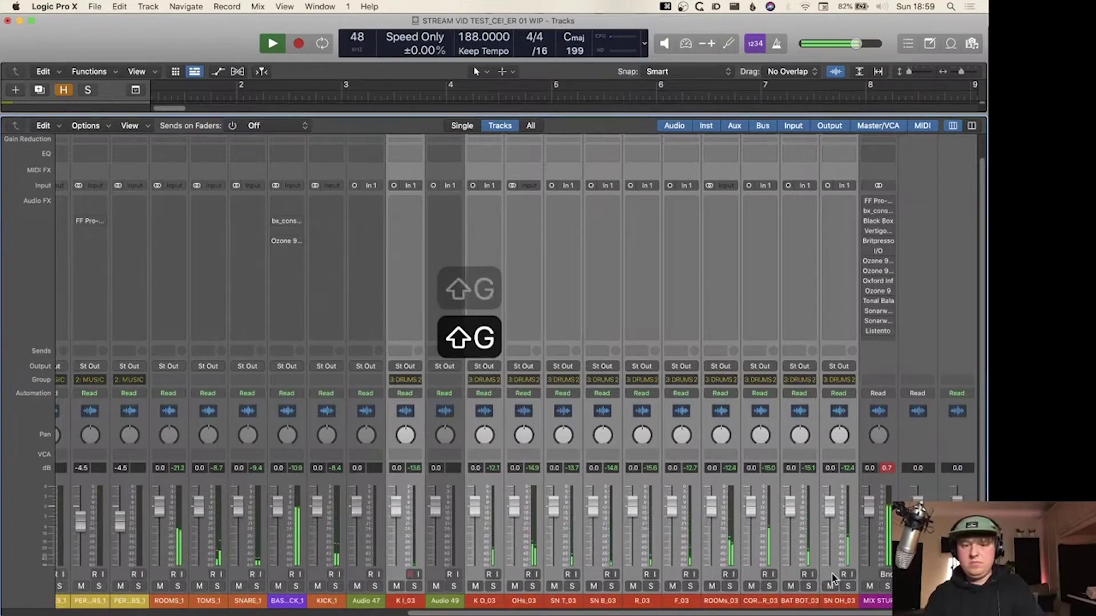
left_click_drag(832, 576, 836, 605)
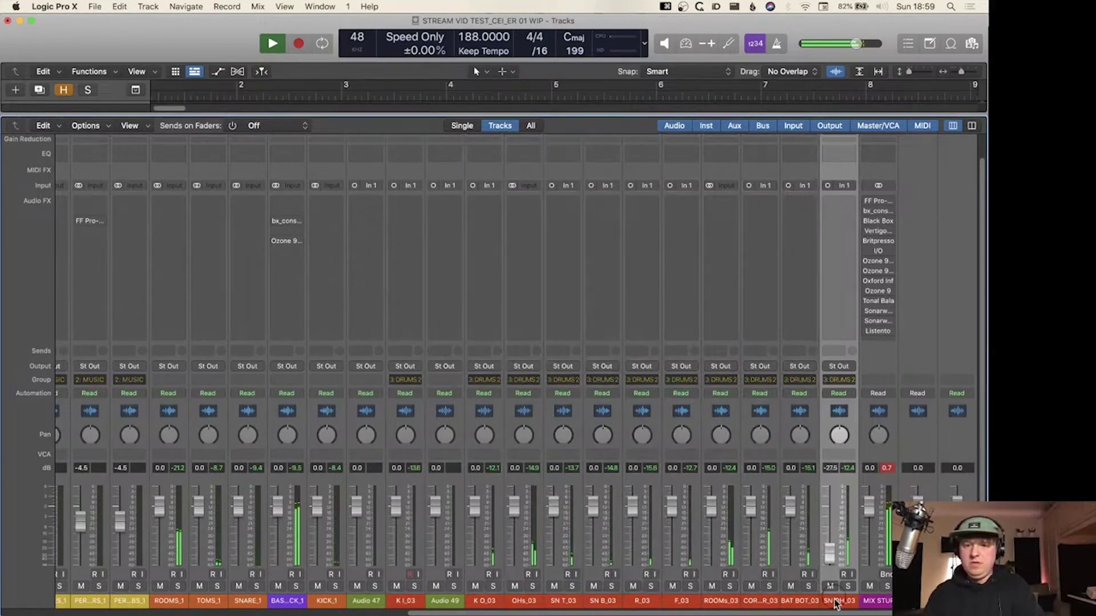
left_click(783, 494)
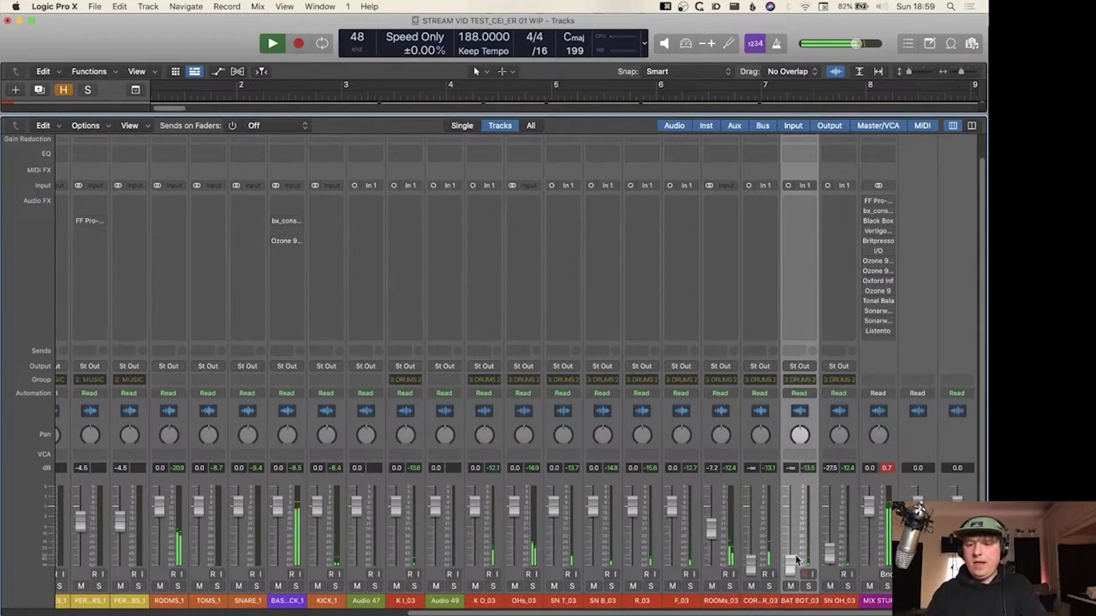
key("x")
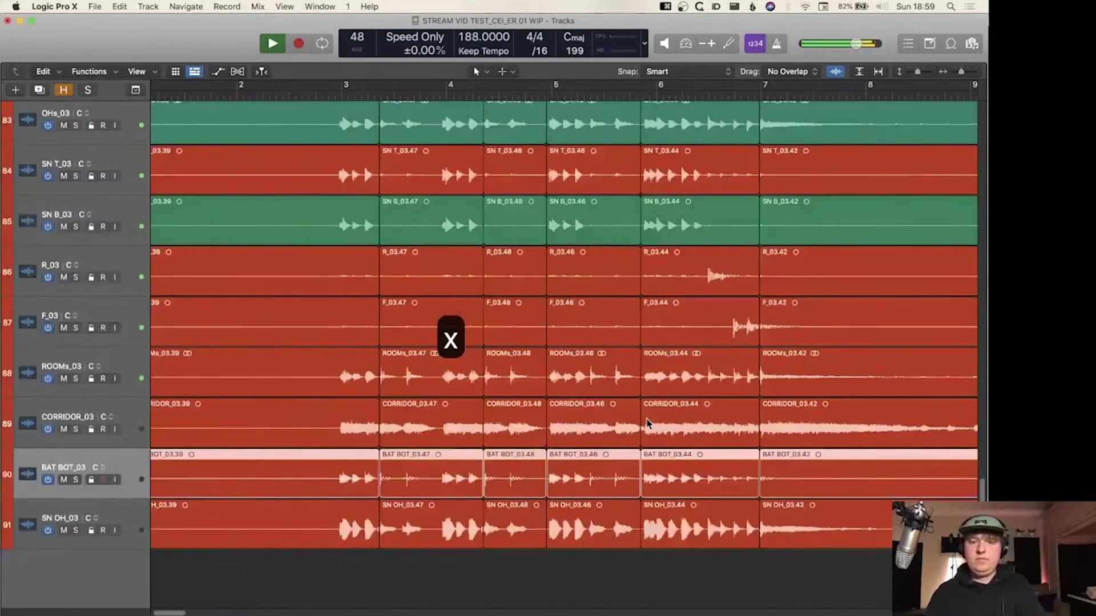
- Stop playback and place the playhead just after the start of bar 15
key("space")
scroll(648, 421, "up", 5)
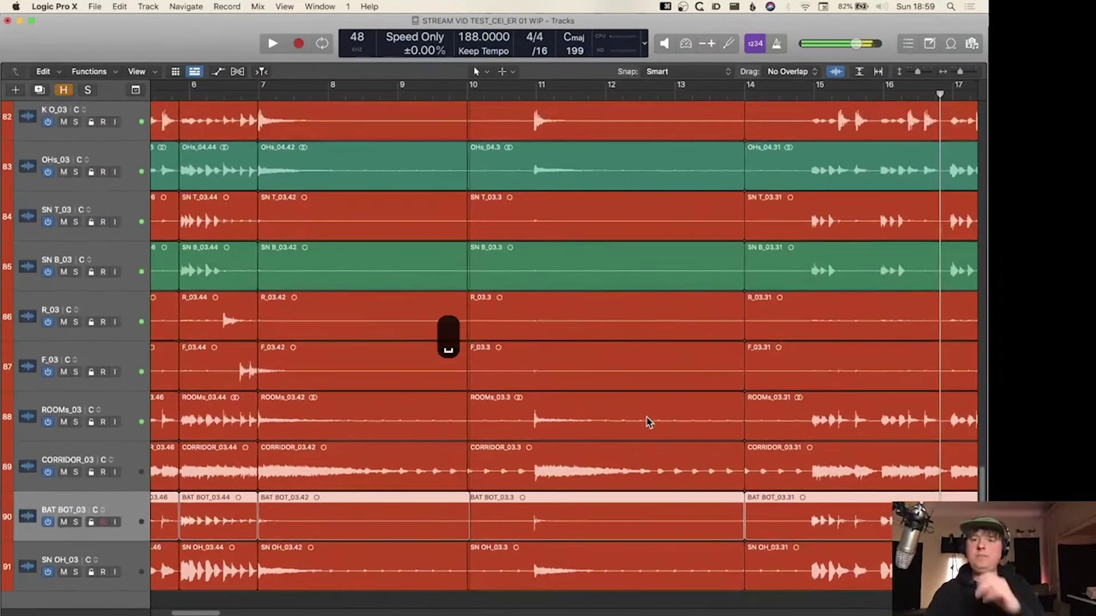
scroll(601, 368, "right", 6)
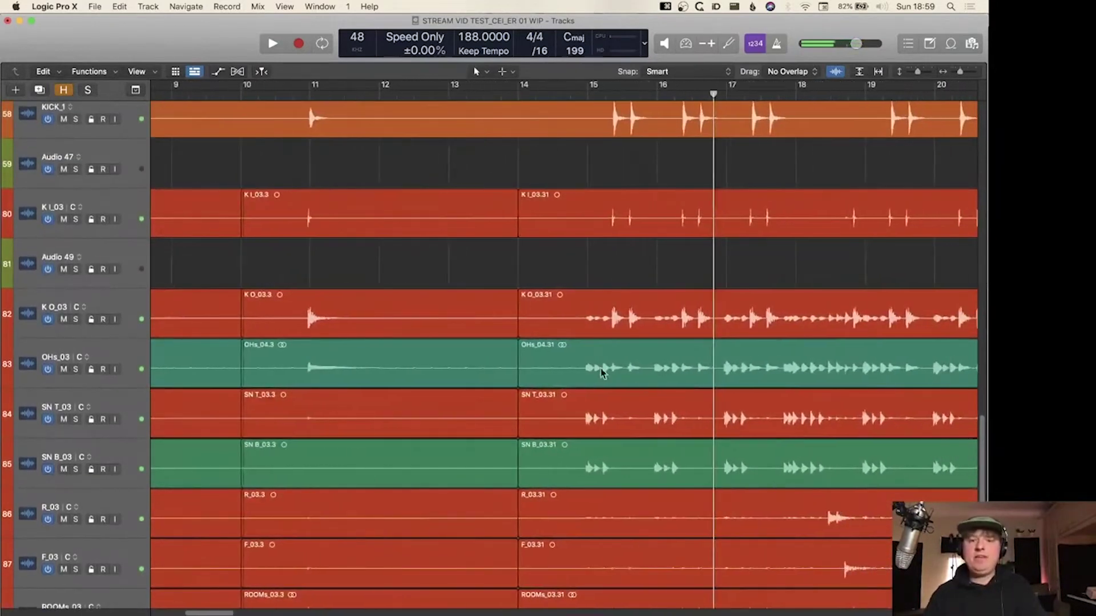
left_click(502, 89)
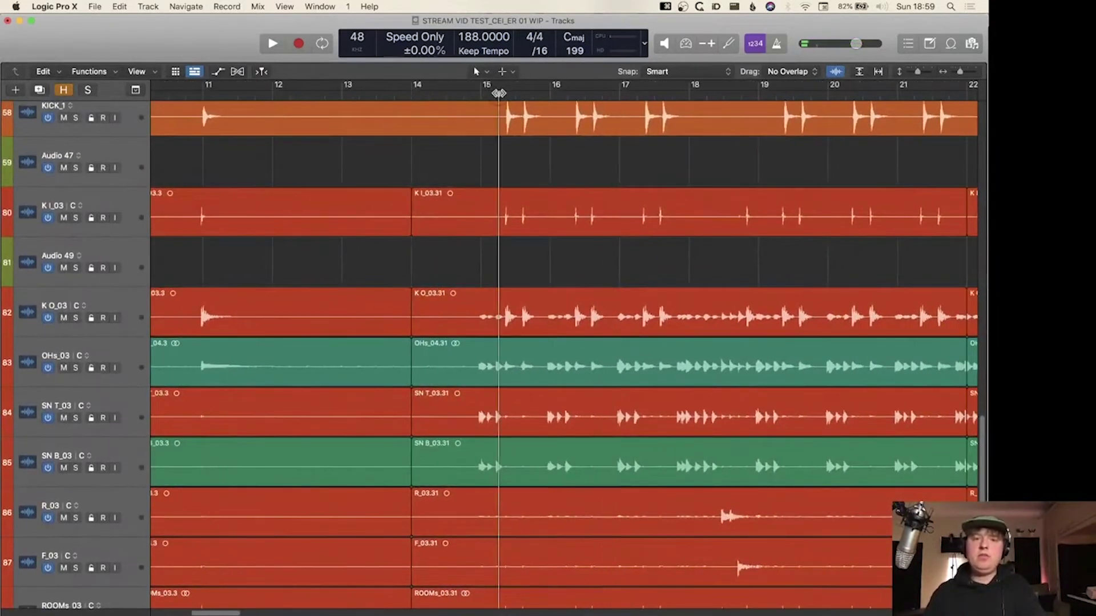
- Switch off the ROOMS_1, TOMS_1 and SNARE_1 tracks together
scroll(576, 220, "up", 5)
scroll(576, 216, "left", 8)
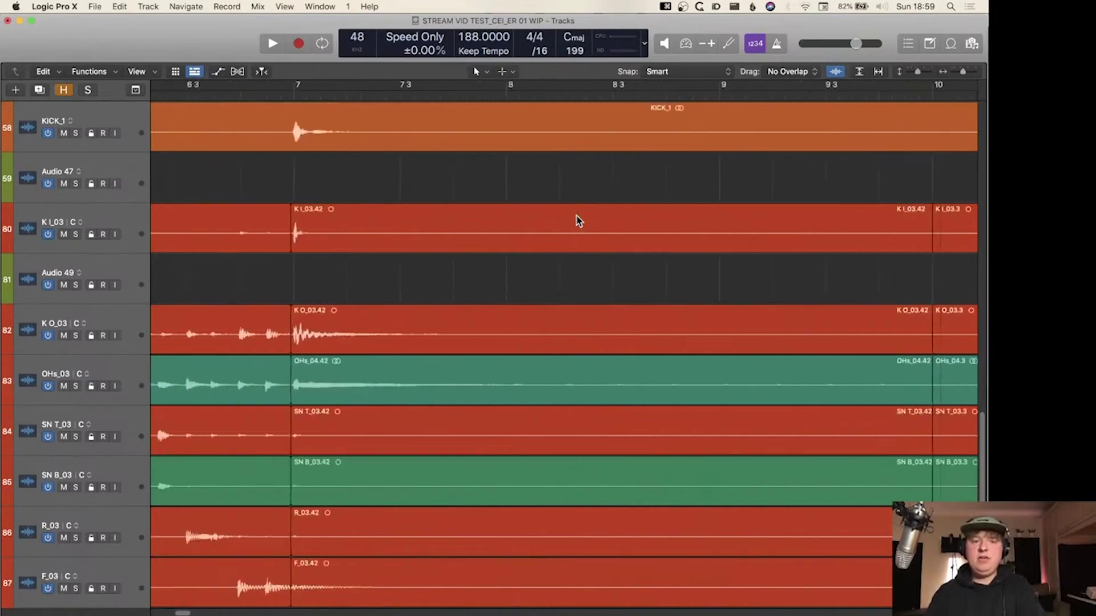
scroll(577, 216, "up", 5)
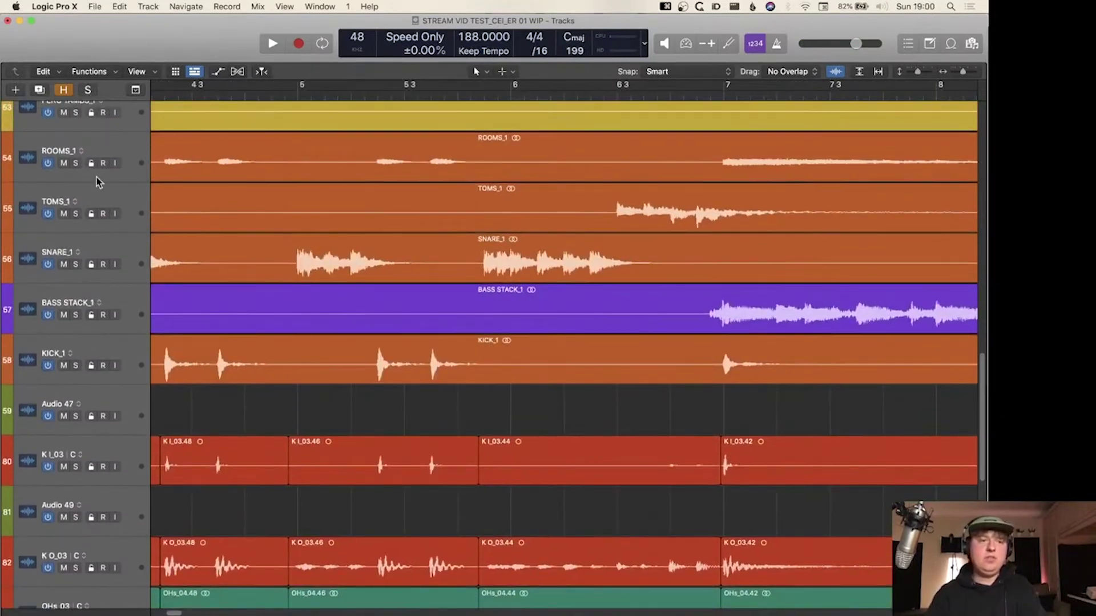
left_click(90, 151)
left_click(115, 249, "shift")
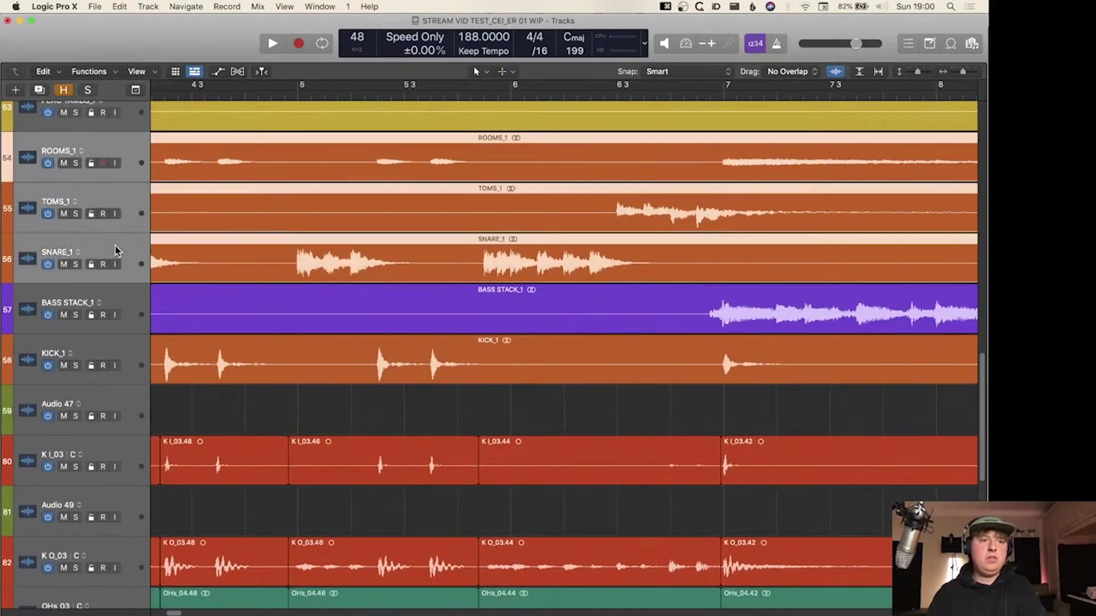
scroll(116, 251, "up", 2)
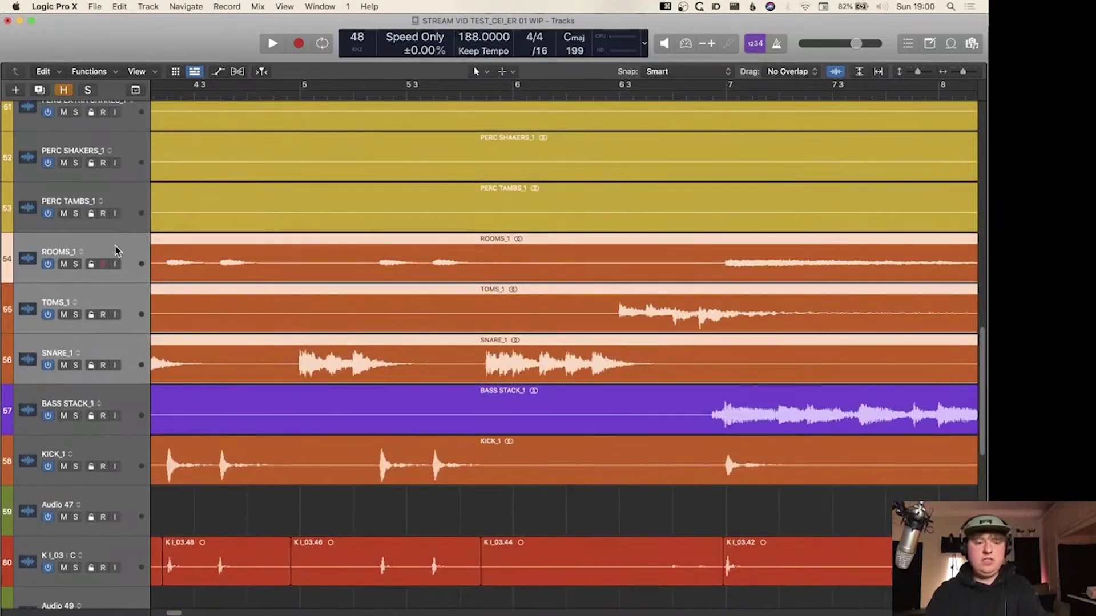
key("alt+m")
- Move the KICK_1 track above BASS STACK_1 and switch it off
scroll(541, 320, "down", 5)
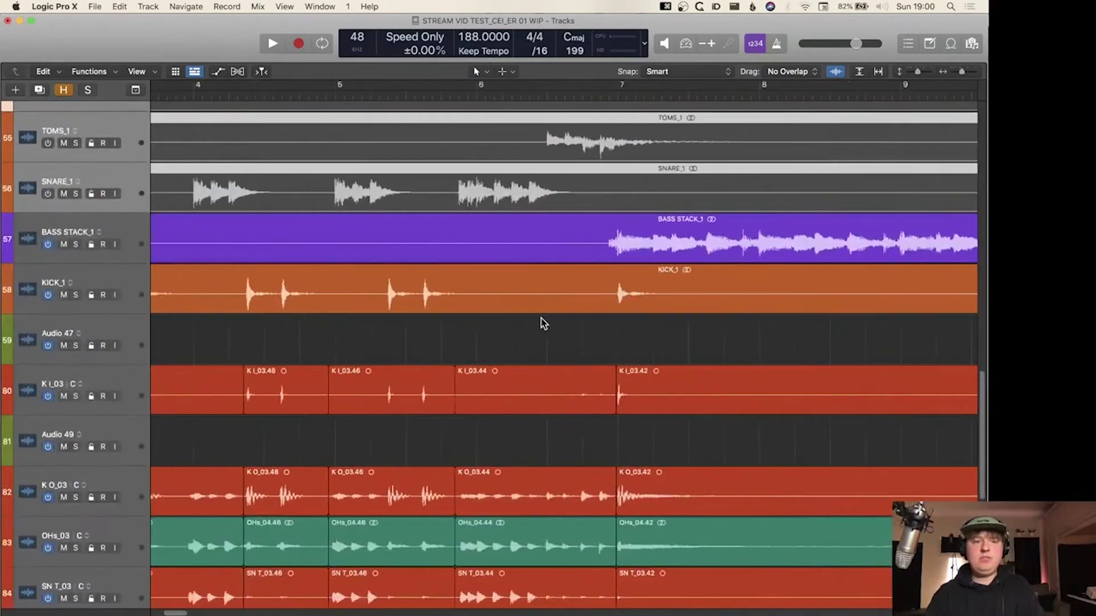
scroll(540, 320, "down", 2)
left_click_drag(96, 280, 94, 212)
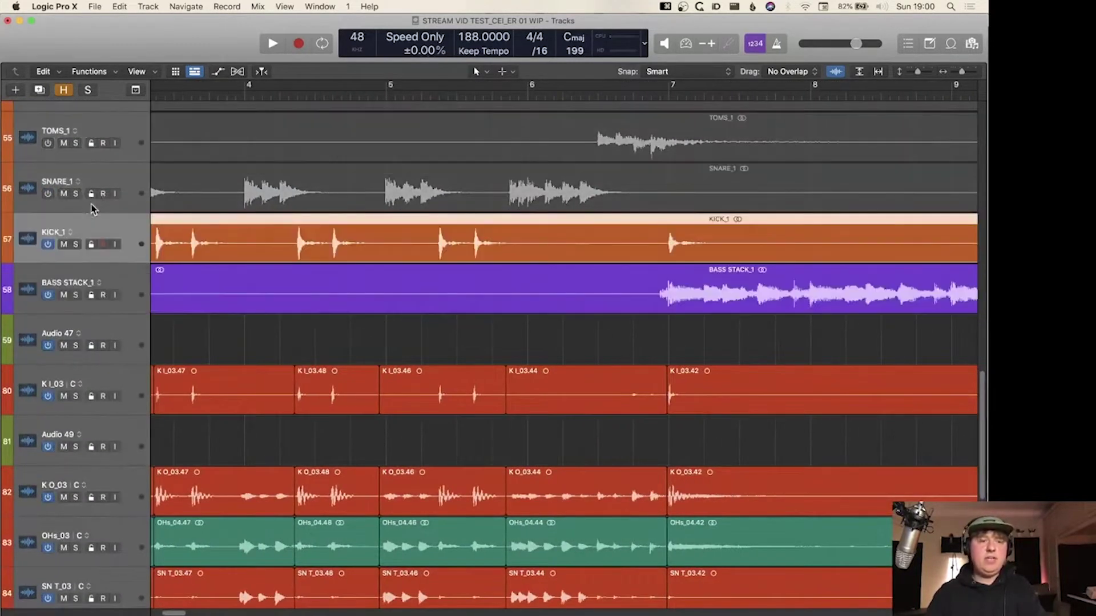
key("alt+m")
- Try to nudge the K I_03 region spanning bars 10 to 14 later to match the KICK_1 hit at bar 11
scroll(287, 308, "down", 3)
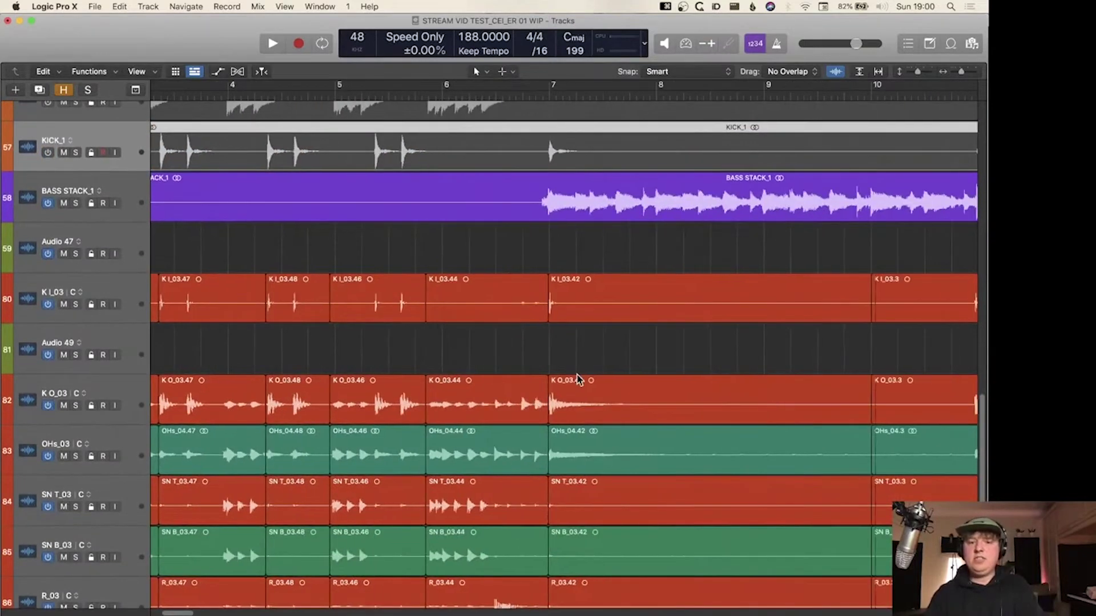
scroll(495, 454, "left", 6)
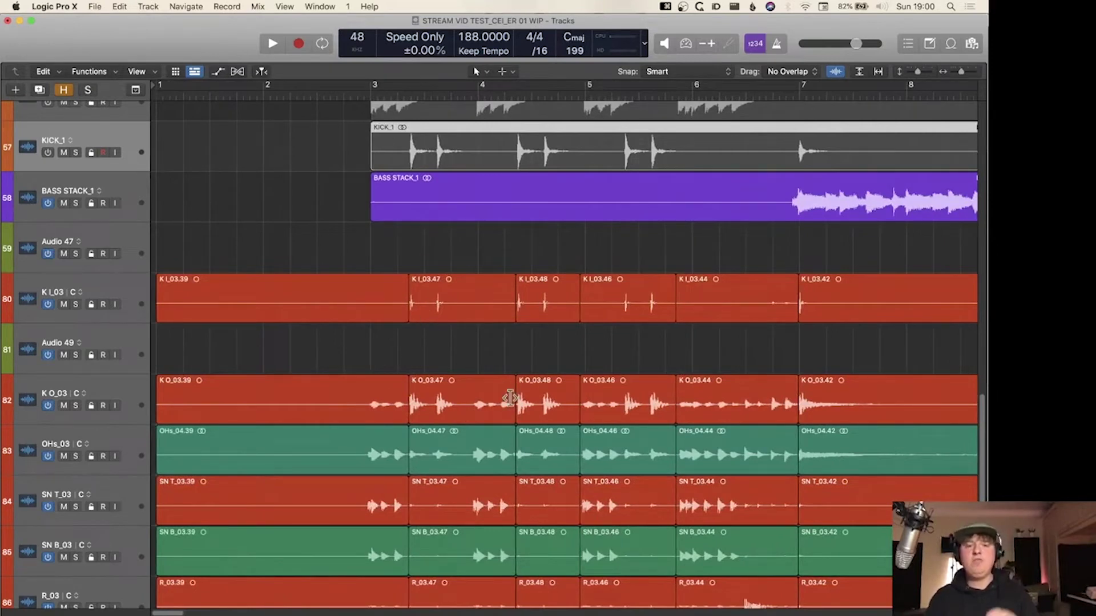
scroll(548, 368, "right", 12)
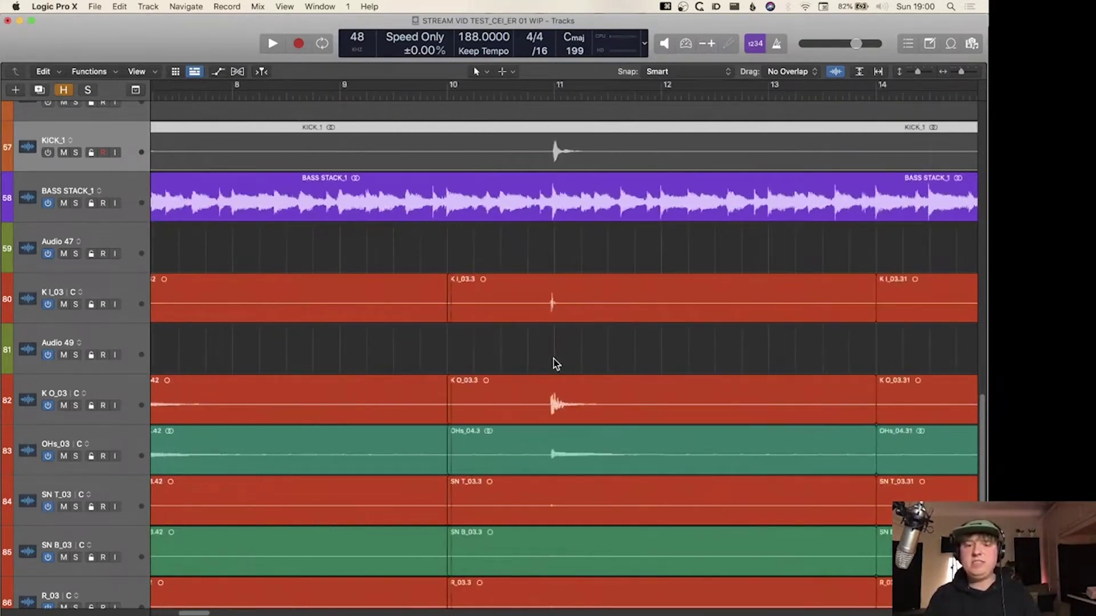
left_click(618, 311)
scroll(618, 310, "right", 1)
key("alt+Right")
key("alt+Right")
key("alt+Right")
key("alt+Right")
key("alt+Right")
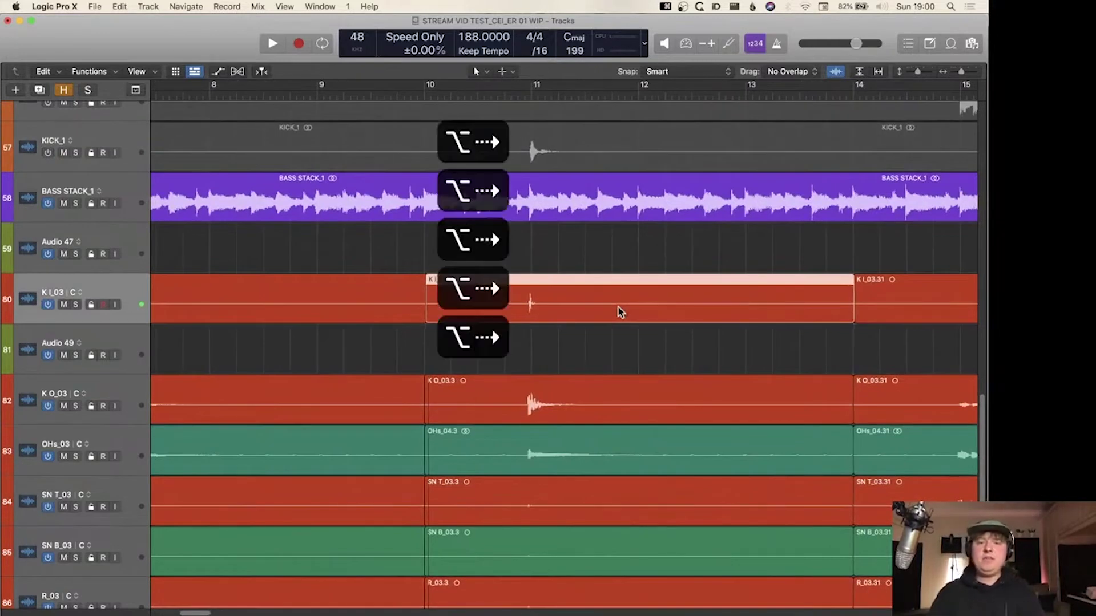
key("alt+Right")
key("alt+Right")
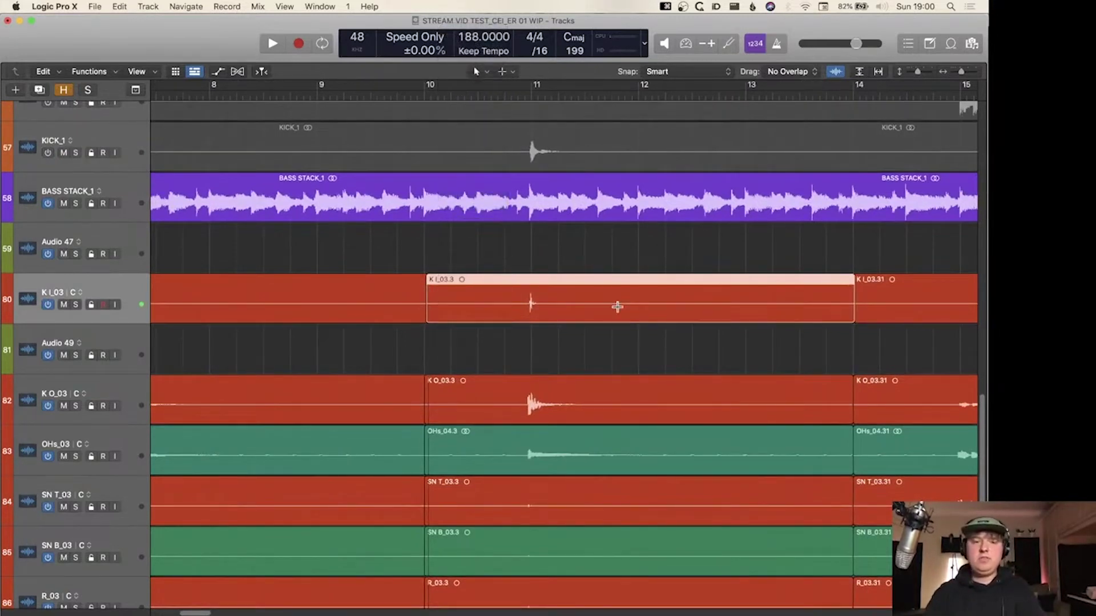
- Undo the nudges on the single K I_03 region
key("super+z")
key("super+z")
key("shift+super+z")
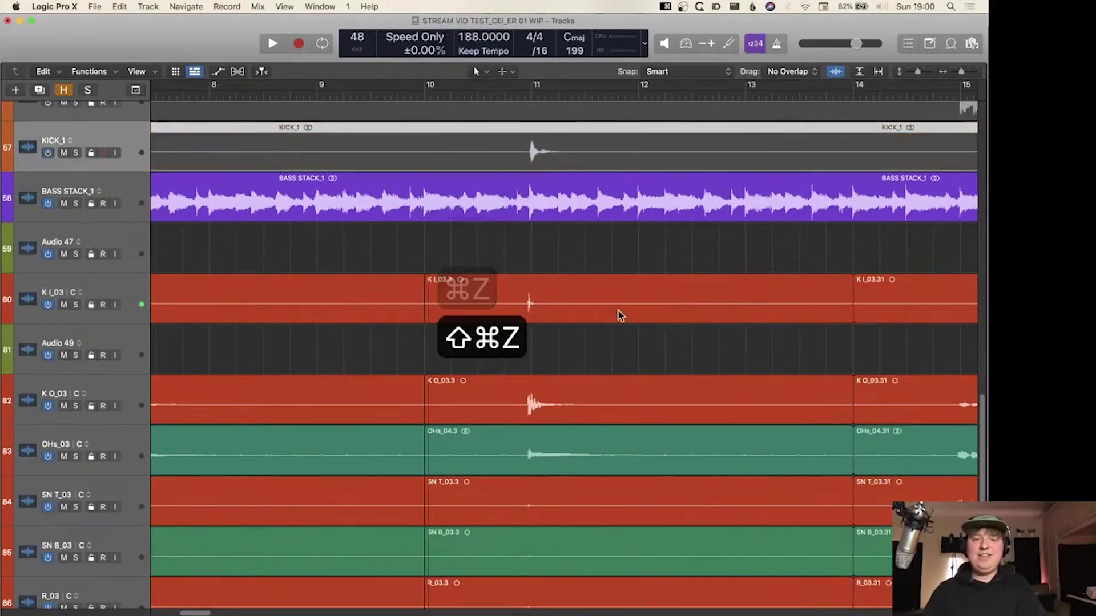
- Reactivate group linking, select the DRUMS 2 regions spanning bars 10 to 14, and adjust their edges to meet the neighbouring regions
key("shift+g")
left_click(594, 306)
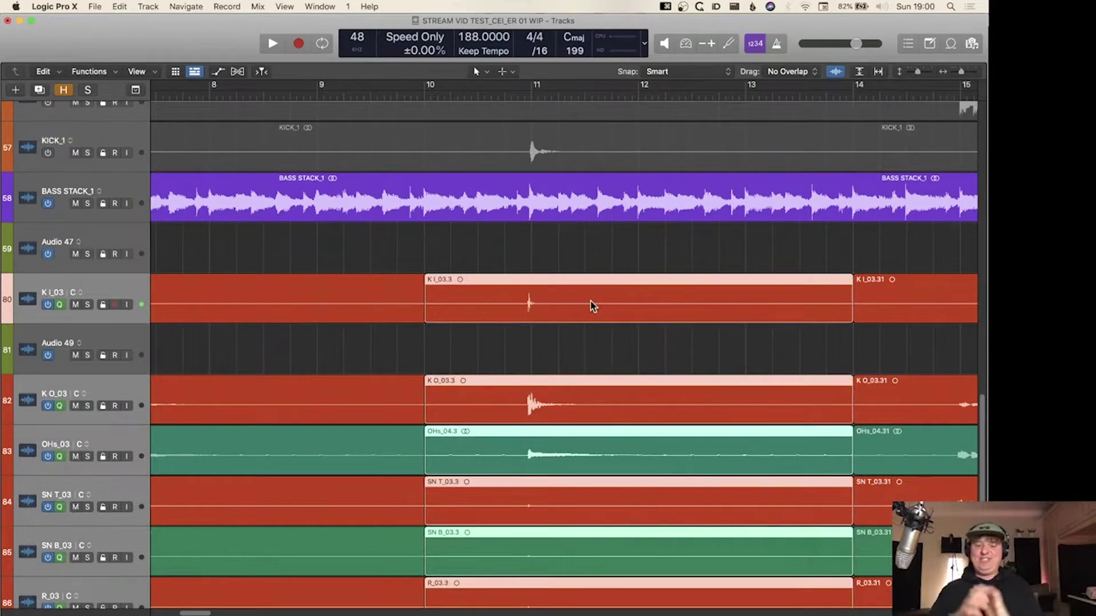
key("ctrl+shift+backslash")
key("shift+backslash")
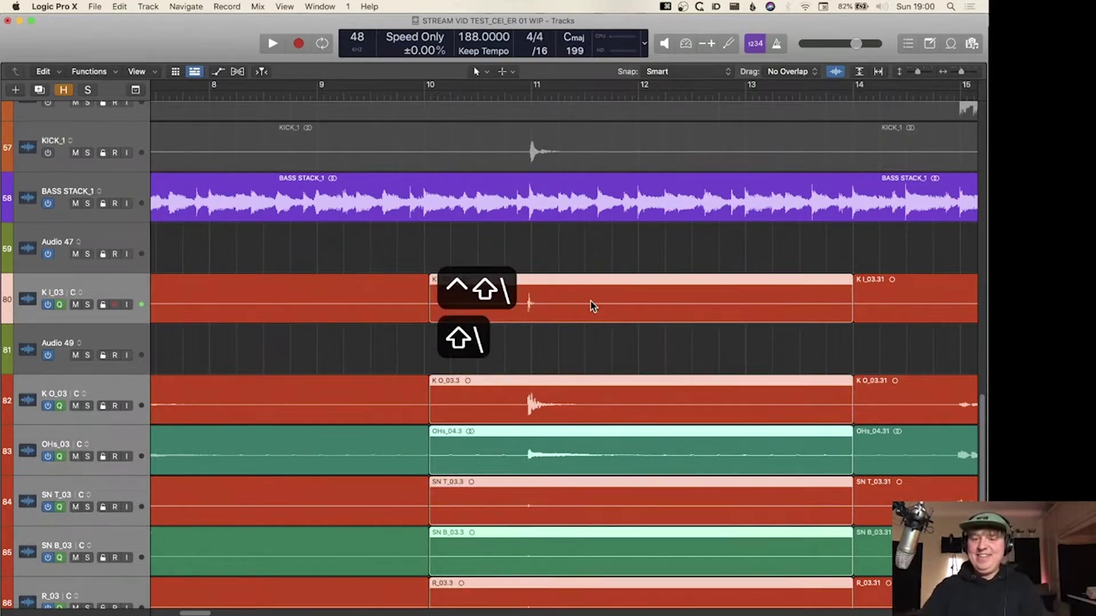
- Split the DRUMS 2 regions that start at bar 14 just before bar 17 and at 19 4 3 1
left_click(704, 299)
scroll(704, 299, "down", 5)
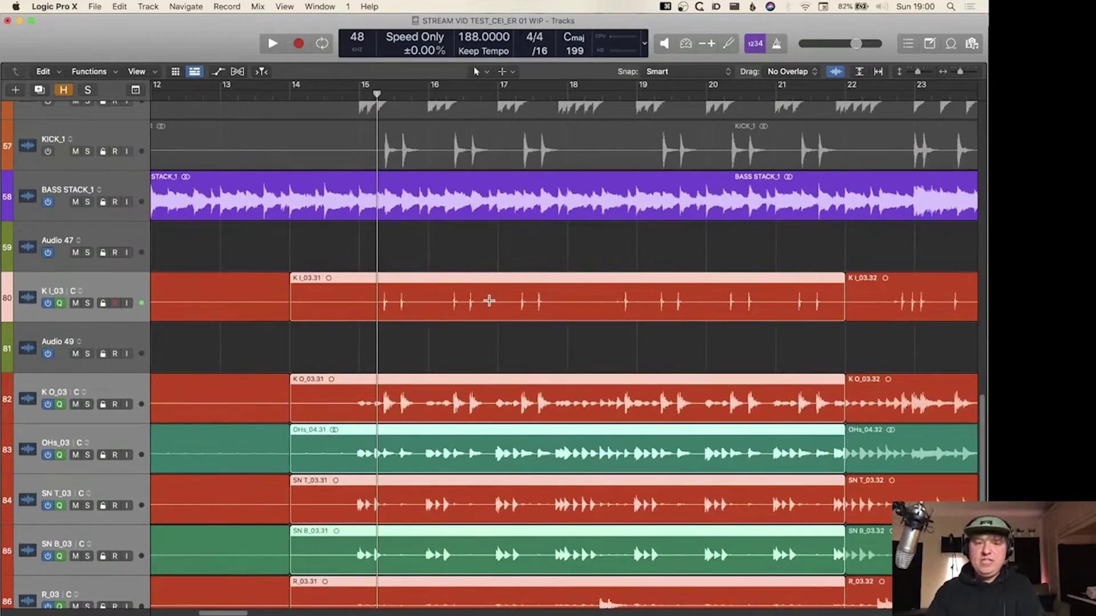
left_click(489, 301)
left_click(695, 304)
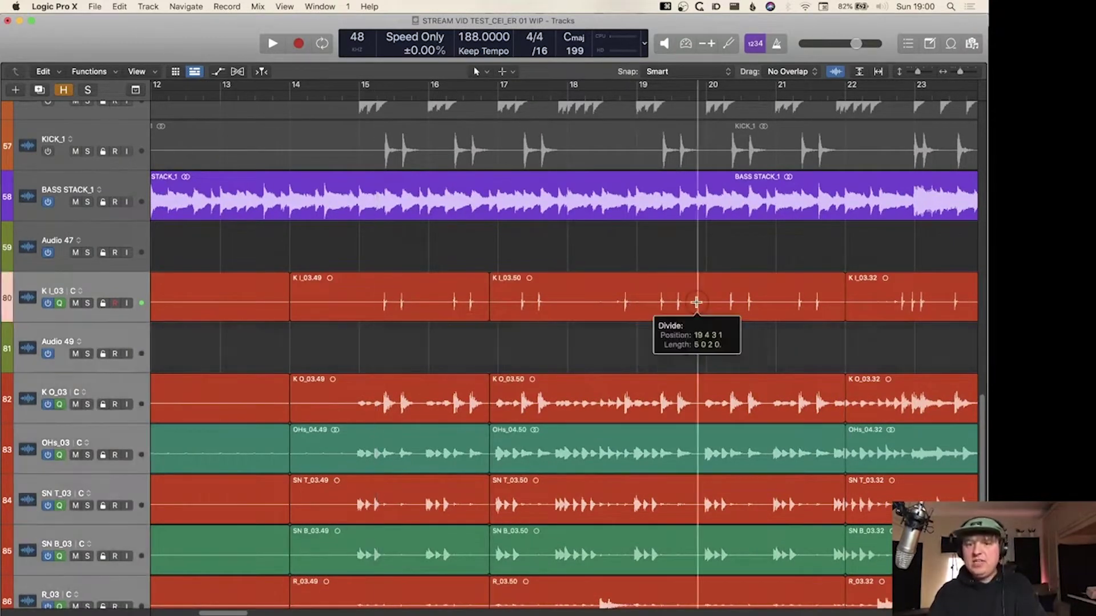
scroll(736, 310, "right", 5)
scroll(735, 313, "right", 5)
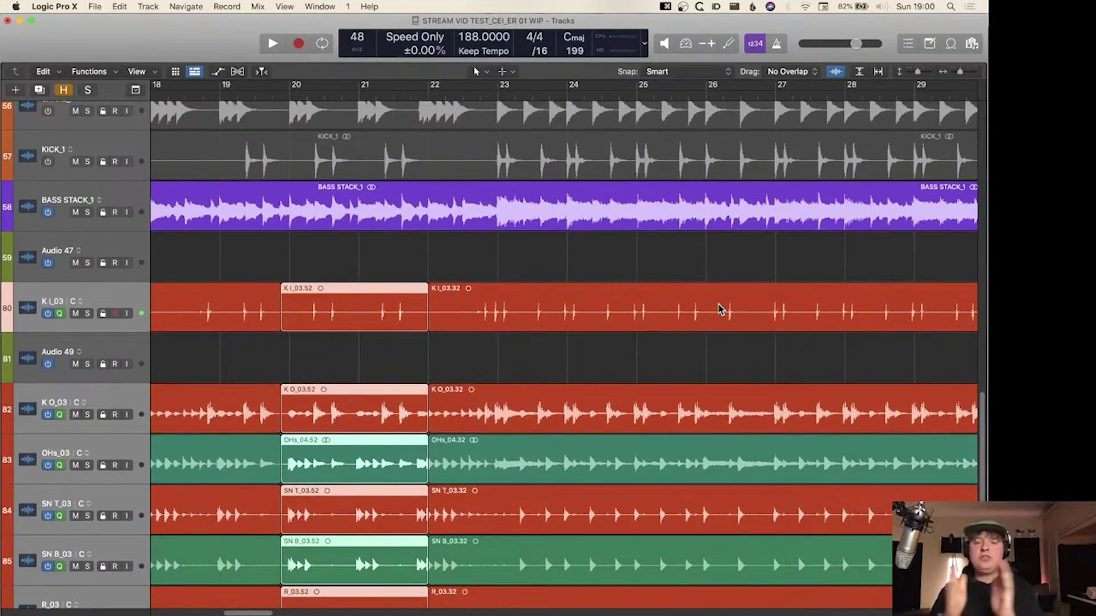
scroll(719, 308, "left", 2)
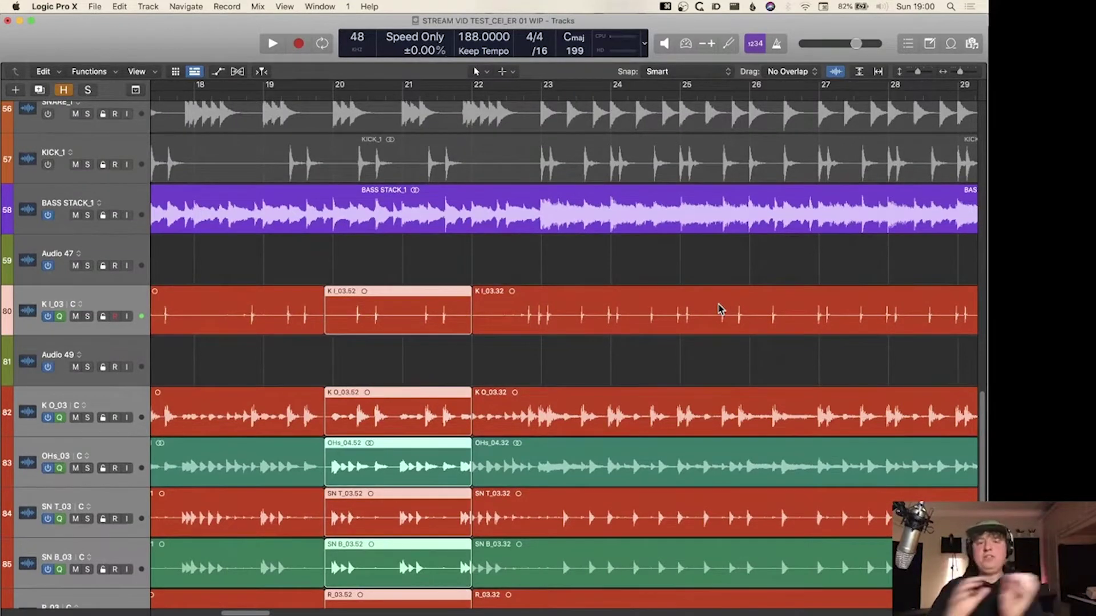
- Select the DRUMS 2 regions from bar 14 to just before bar 17 and nudge them later to match the KICK_1 hits
scroll(719, 309, "up", 6)
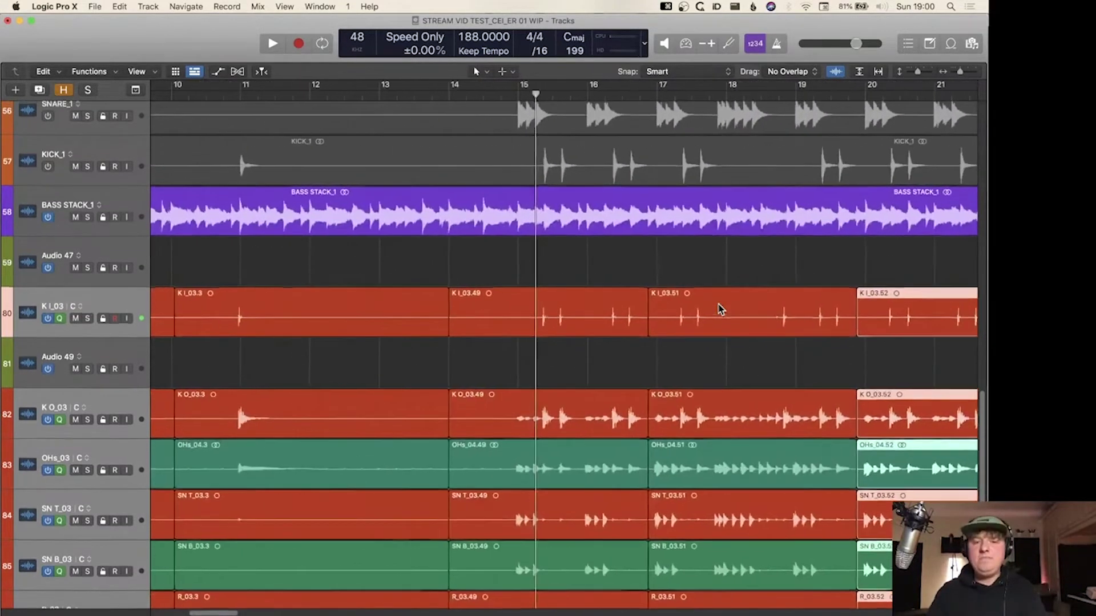
scroll(720, 308, "up", 3)
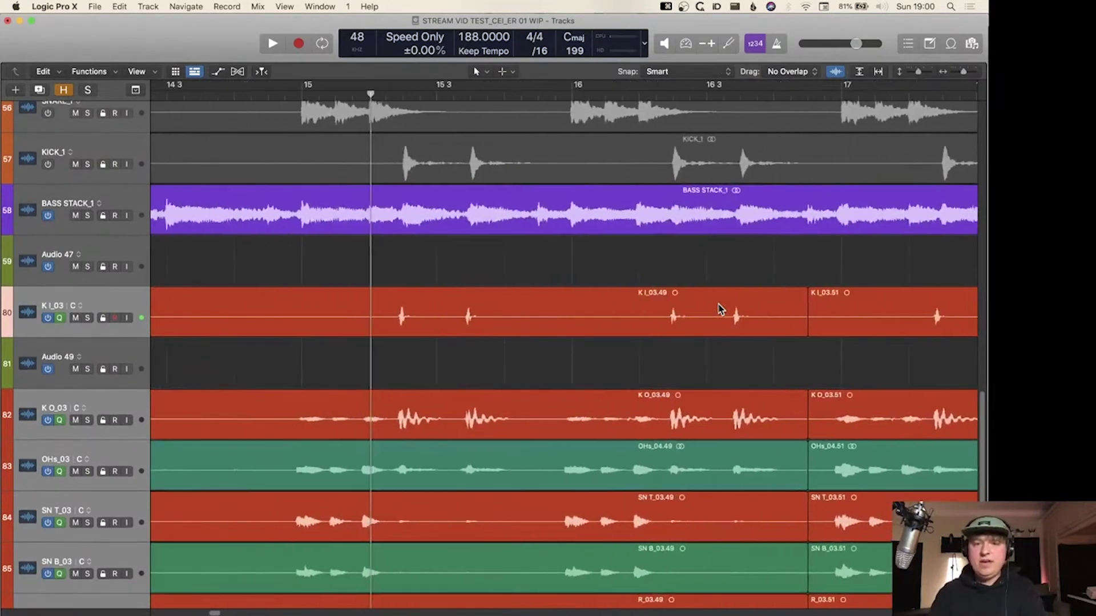
left_click(541, 318)
scroll(541, 318, "up", 3)
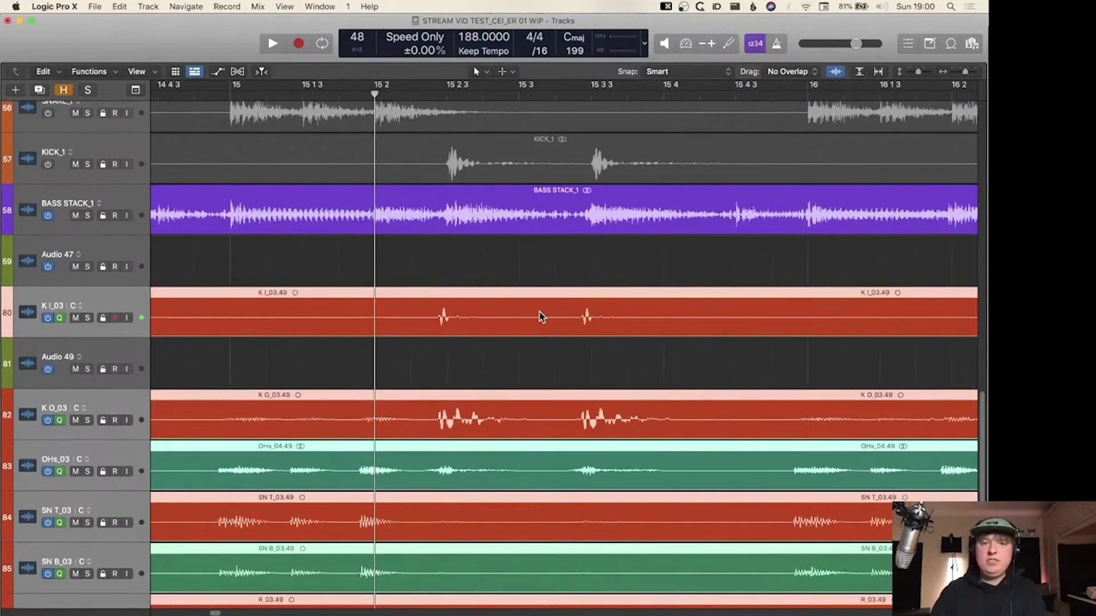
scroll(666, 296, "right", 8)
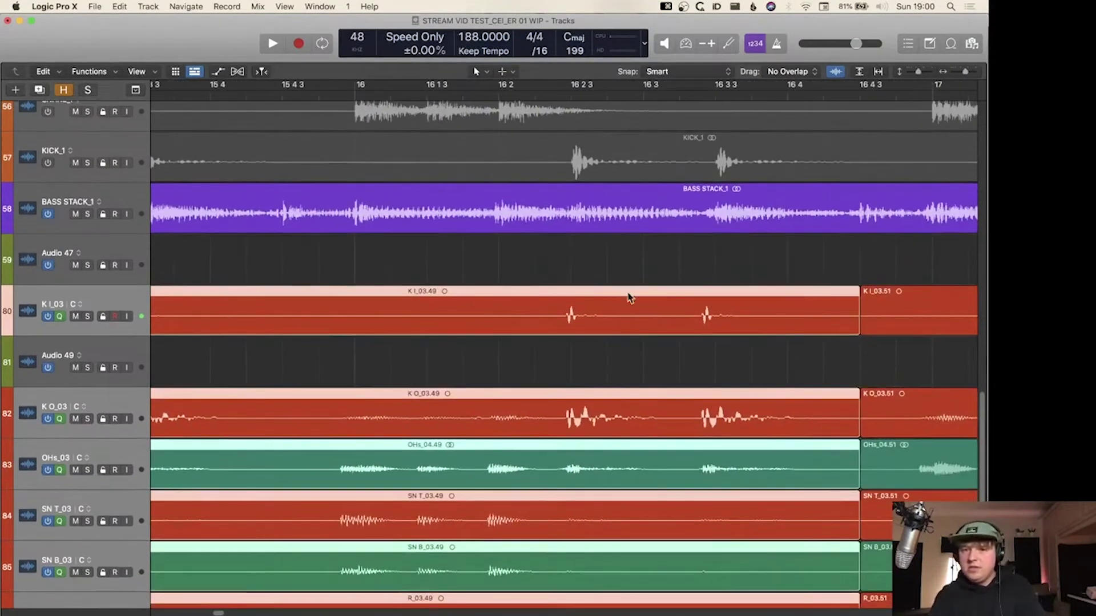
scroll(617, 309, "left", 6)
key("alt+Right")
key("alt+Right")
key("alt+Right")
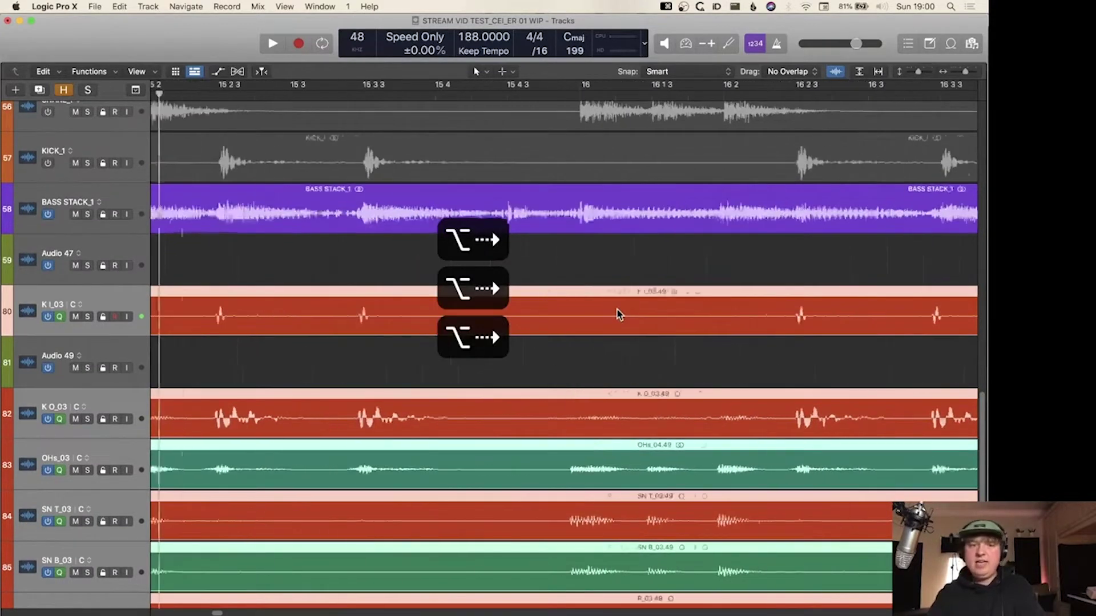
scroll(617, 310, "left", 4)
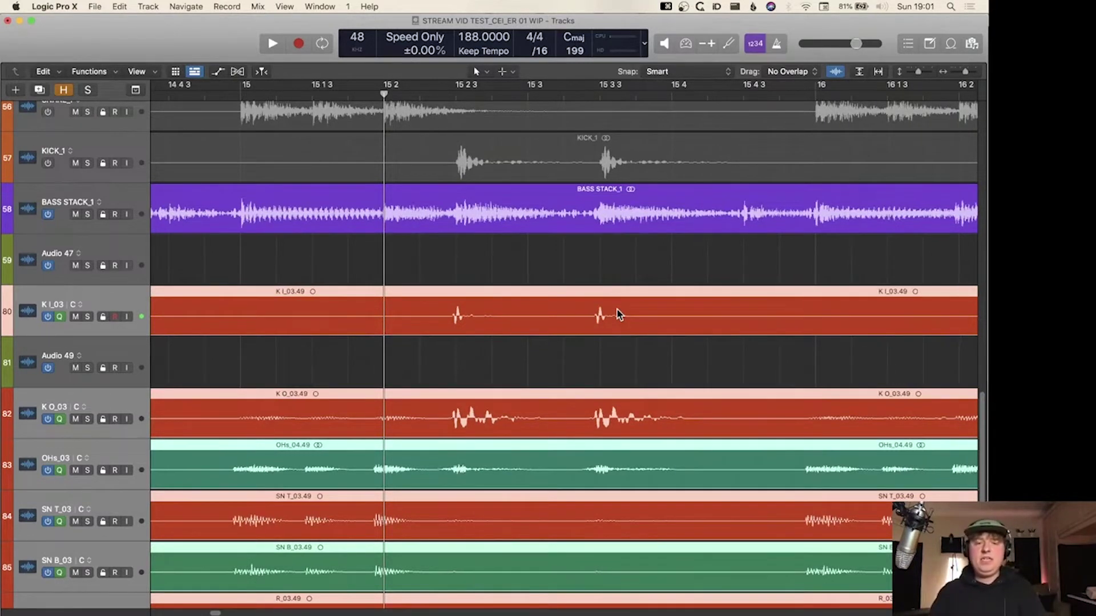
- Adjust both edges of the selected DRUMS 2 regions starting at bar 14 to meet the neighbouring regions
scroll(618, 309, "down", 5)
scroll(618, 310, "left", 3)
scroll(619, 314, "right", 2)
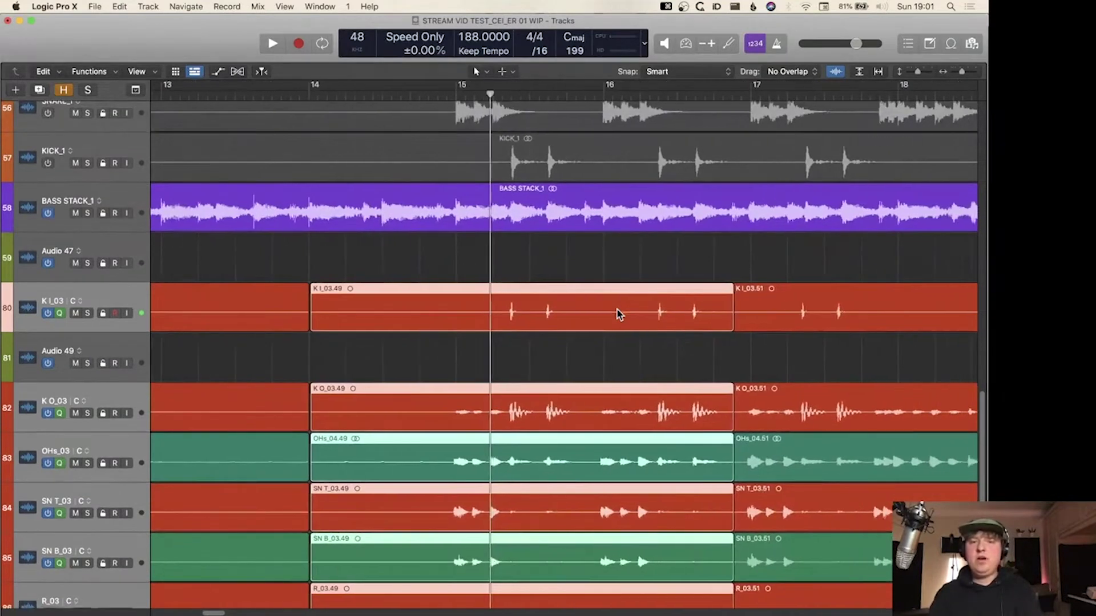
right_click(618, 314)
key("ctrl+shift+backslash")
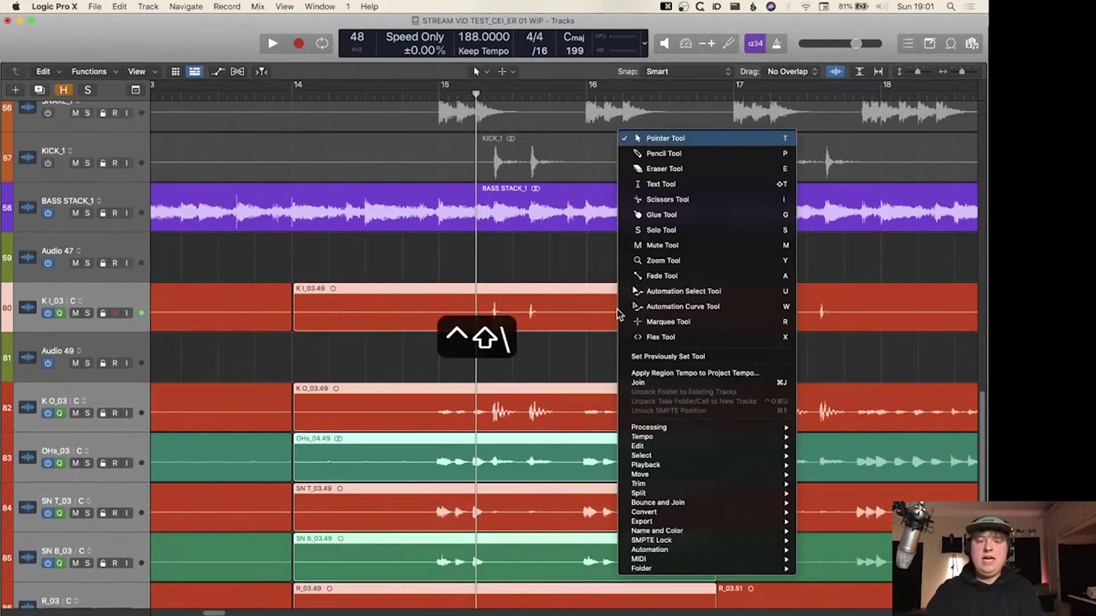
key("ctrl+shift+backslash")
key("shift+backslash")
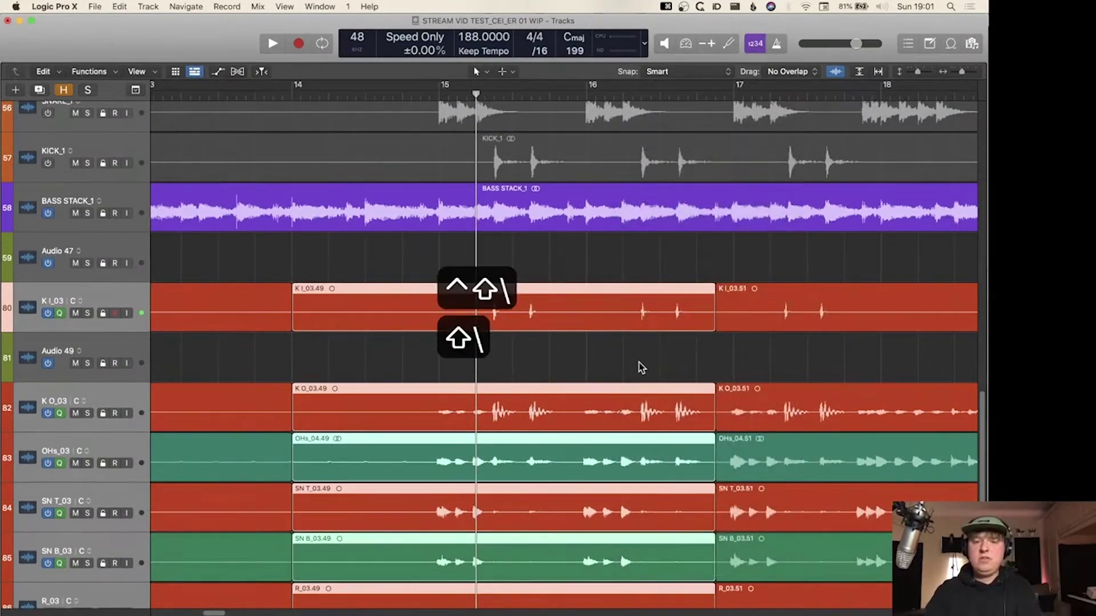
- Select the DRUMS 2 regions from just before bar 17 to just before bar 20 and nudge them later to match KICK_1
scroll(642, 368, "right", 10)
left_click(759, 320)
scroll(759, 321, "up", 5)
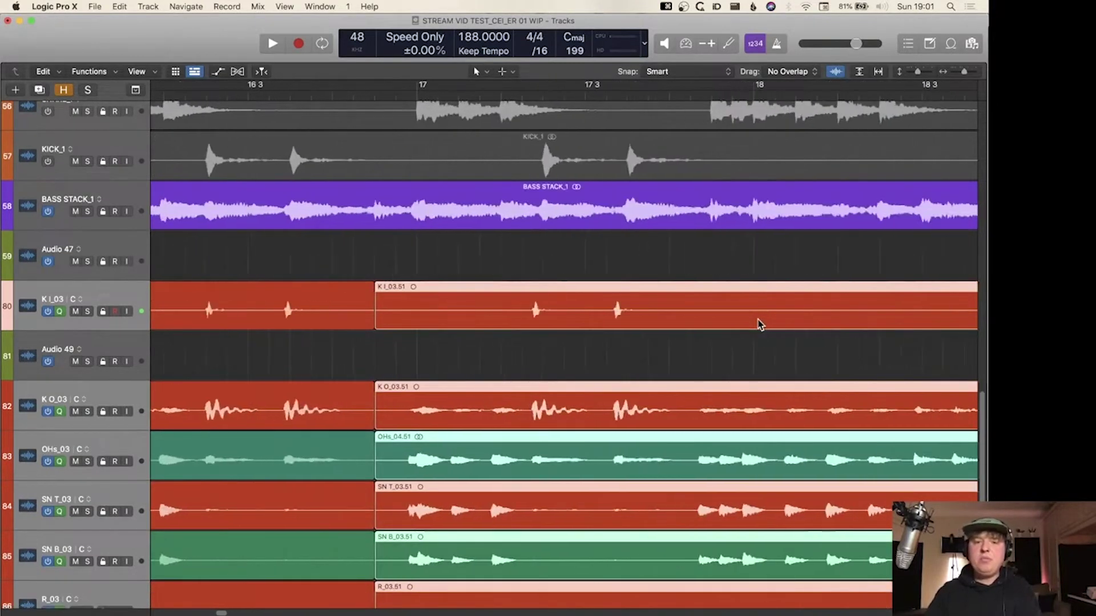
key("alt+Right")
key("alt+Right")
key("alt+Right")
key("alt+Right")
key("alt+Right")
key("alt+Right")
key("alt+Right")
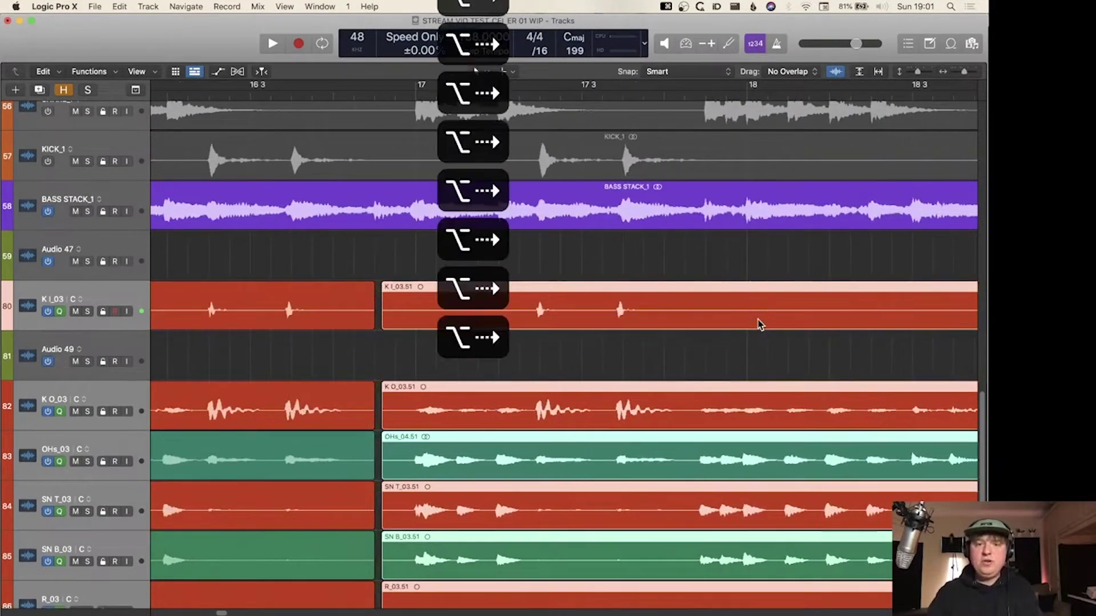
- Extend both edges of the nudged DRUMS 2 regions between bars 17 and 20 to meet their neighbours
scroll(518, 311, "down", 2)
scroll(736, 389, "right", 3)
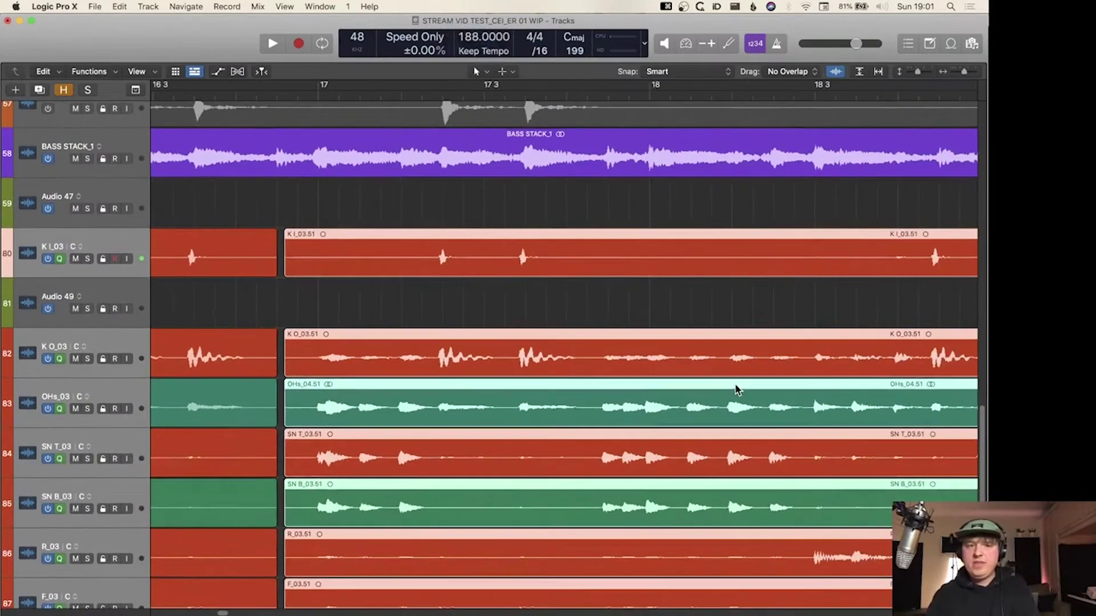
key("ctrl+shift+backslash")
key("shift+backslash")
scroll(736, 389, "right", 10)
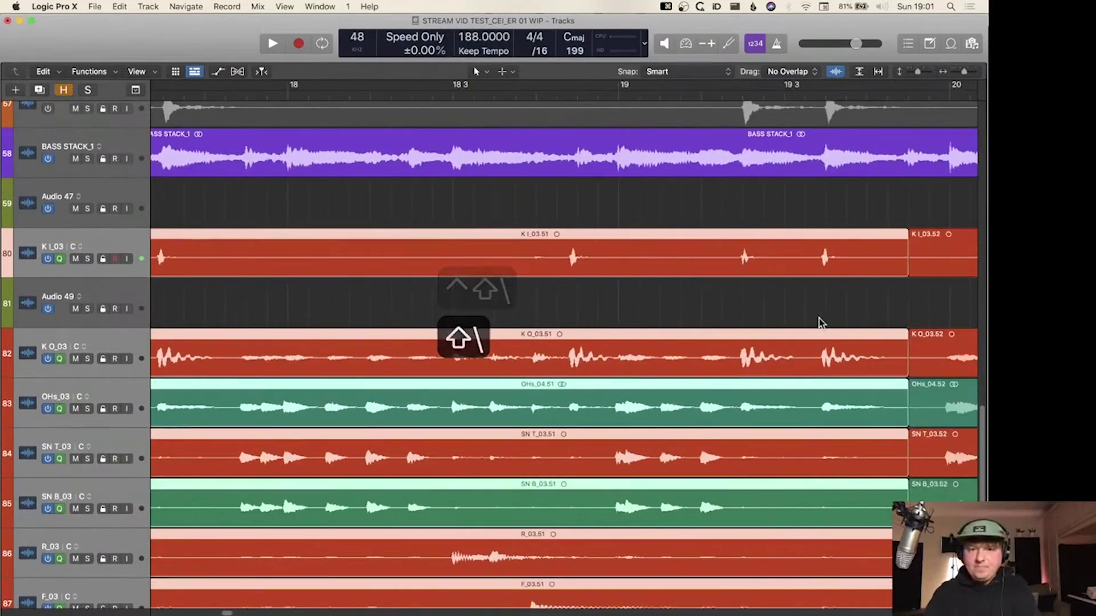
- Nudge the DRUMS 2 regions starting just before bar 20 later to match KICK_1, and extend their start to close the gap
scroll(706, 261, "right", 10)
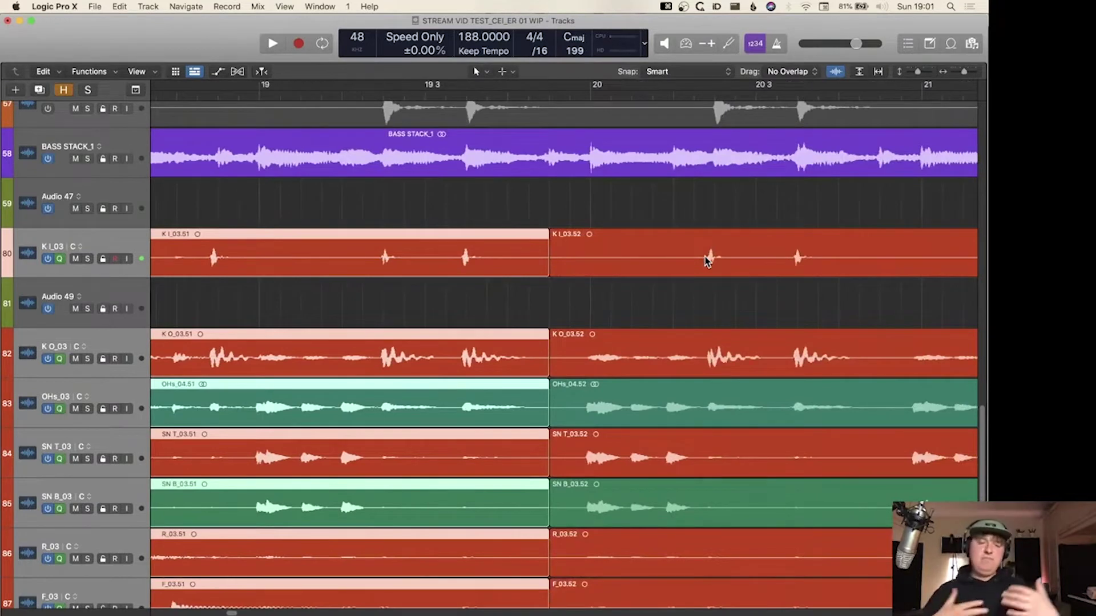
scroll(706, 262, "right", 4)
key("alt+Right")
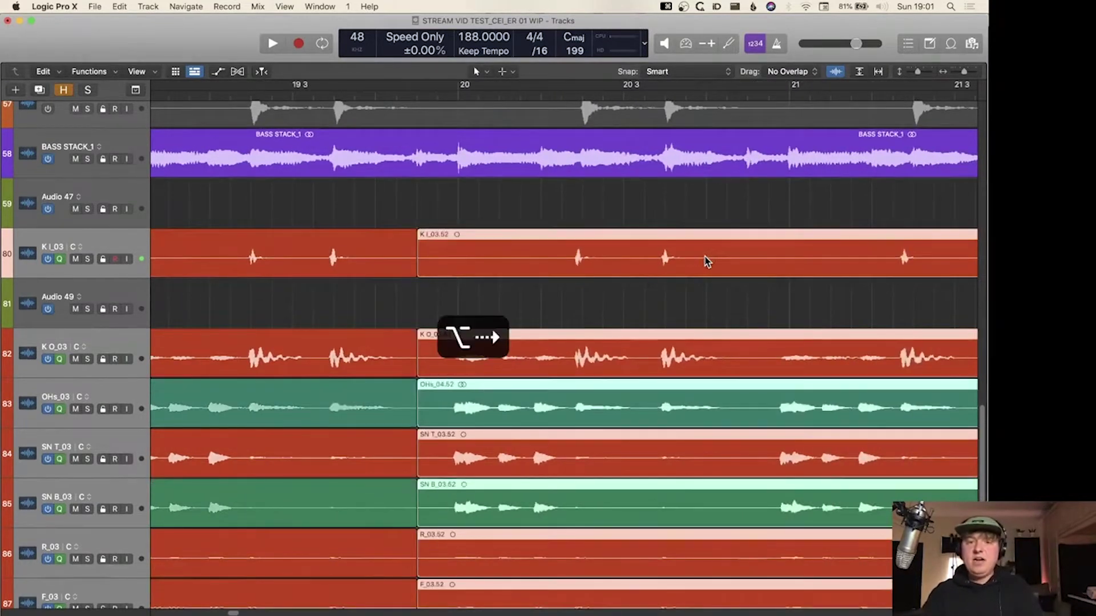
key("alt+Right")
key("alt+Right")
key("alt+Right")
key("alt+Right")
key("alt+Right")
key("alt+Right")
key("alt+Right")
scroll(706, 262, "right", 2)
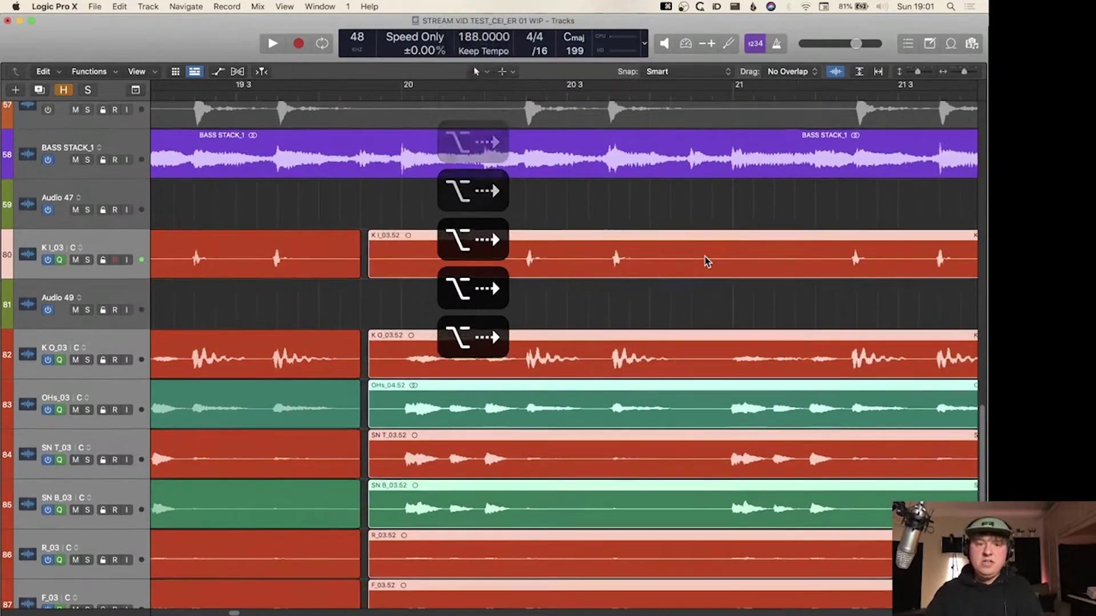
key("ctrl+shift+backslash")
scroll(707, 261, "right", 6)
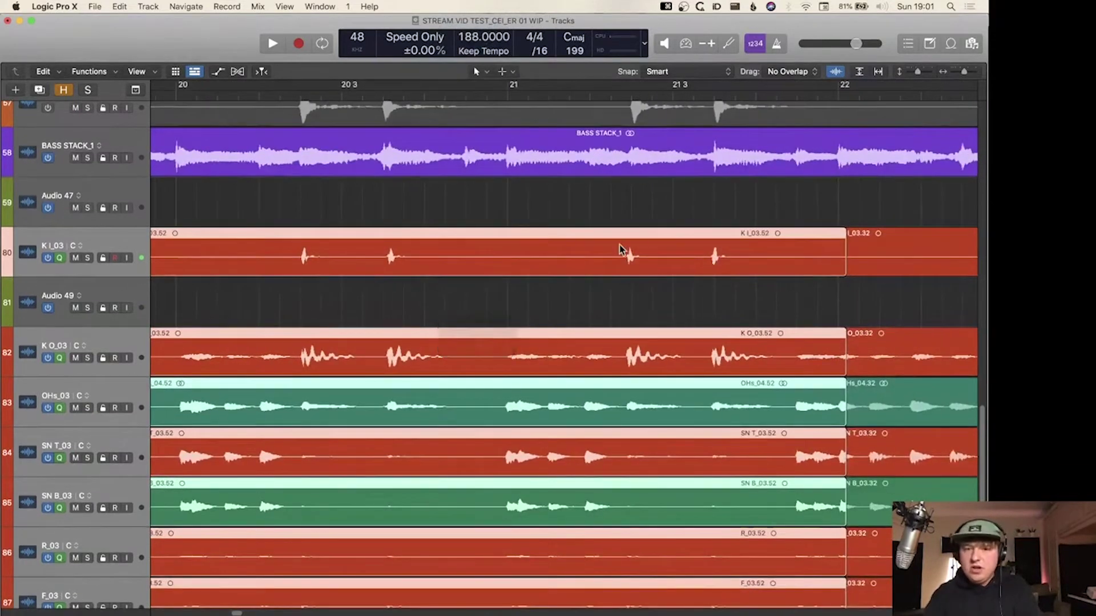
- Nudge the DRUMS 2 regions between bars 20 and 22 slightly earlier and adjust both edges to meet their neighbours
left_click(487, 268)
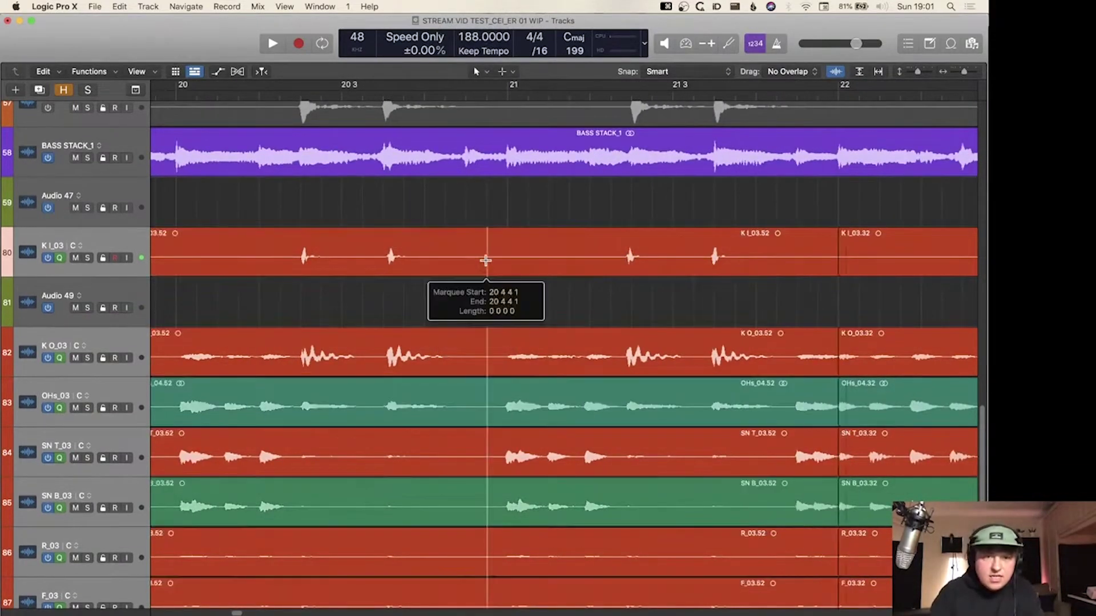
left_click(295, 268)
scroll(295, 269, "left", 7)
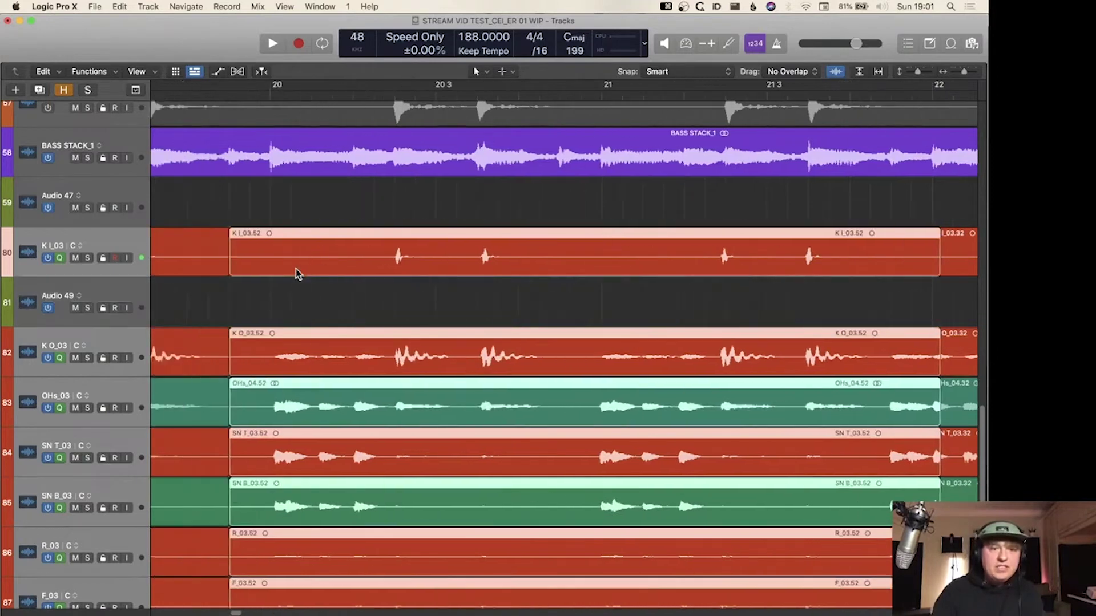
key("alt+Left")
key("alt+Left")
key("alt+Left")
key("alt+Left")
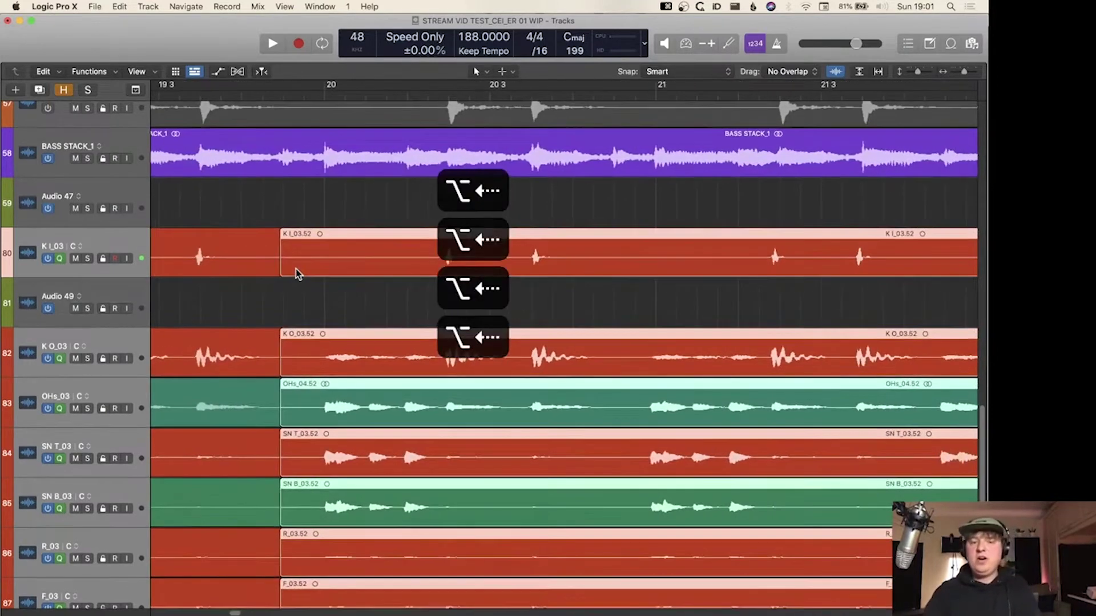
key("ctrl+shift+backslash")
key("shift+backslash")
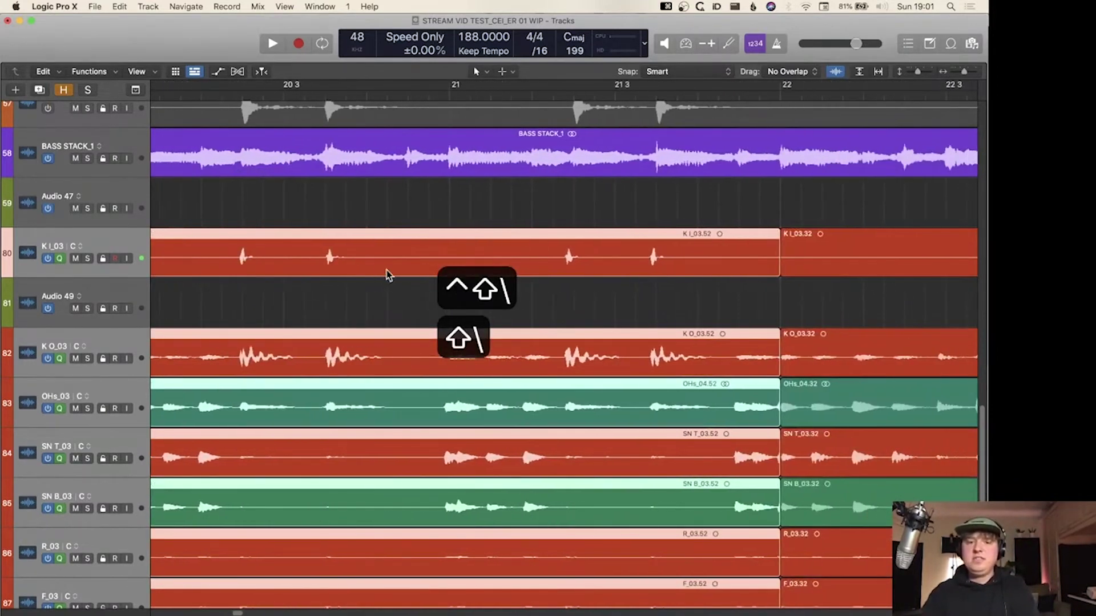
- Split the DRUMS 2 regions just before the kick ahead of 21 3, nudge the second part later, and close the gaps around it
left_click(561, 251)
key("alt+Right")
key("alt+Right")
key("alt+Right")
key("alt+Right")
key("alt+Right")
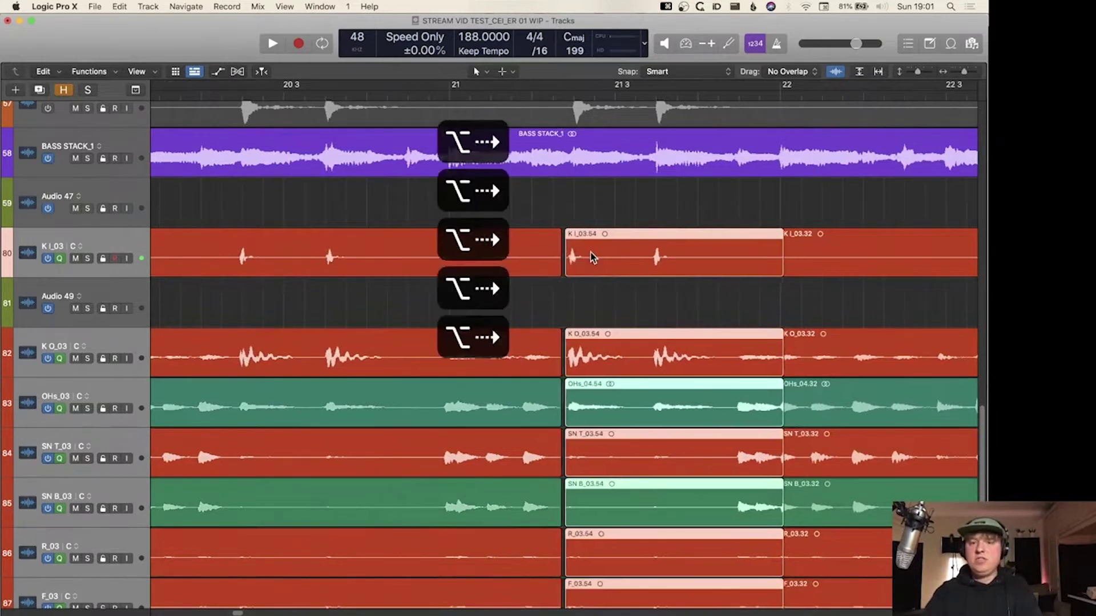
key("alt+Right")
key("ctrl+shift+backslash")
key("shift+backslash")
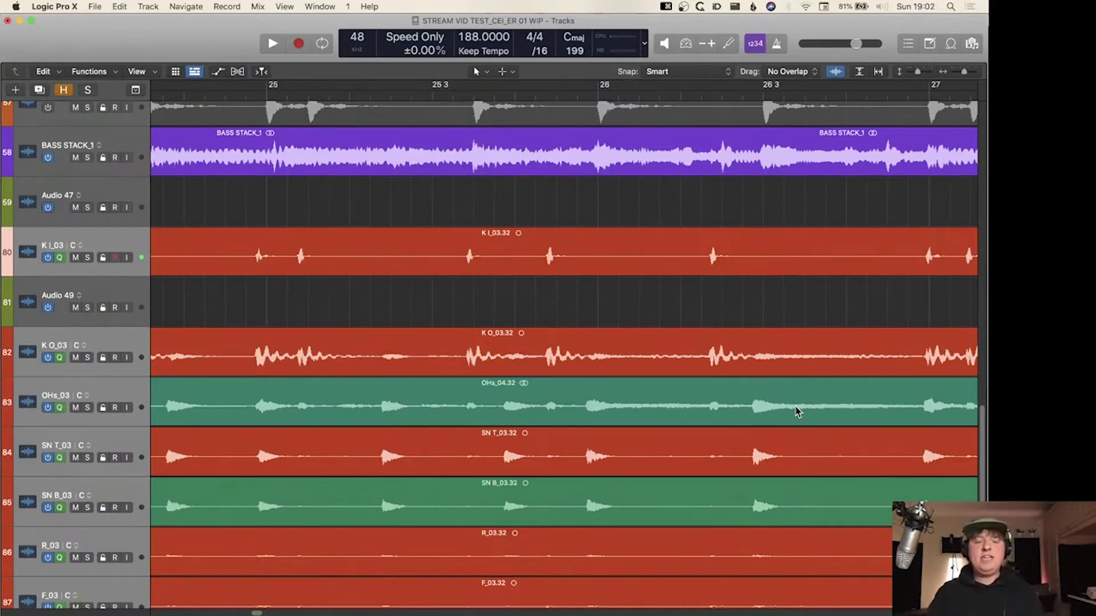
- Review the DRUMS 2 regions against the reference kick around bars 17 to 31 and across the whole song
key("super+Left")
key("super+Left")
scroll(796, 412, "right", 8)
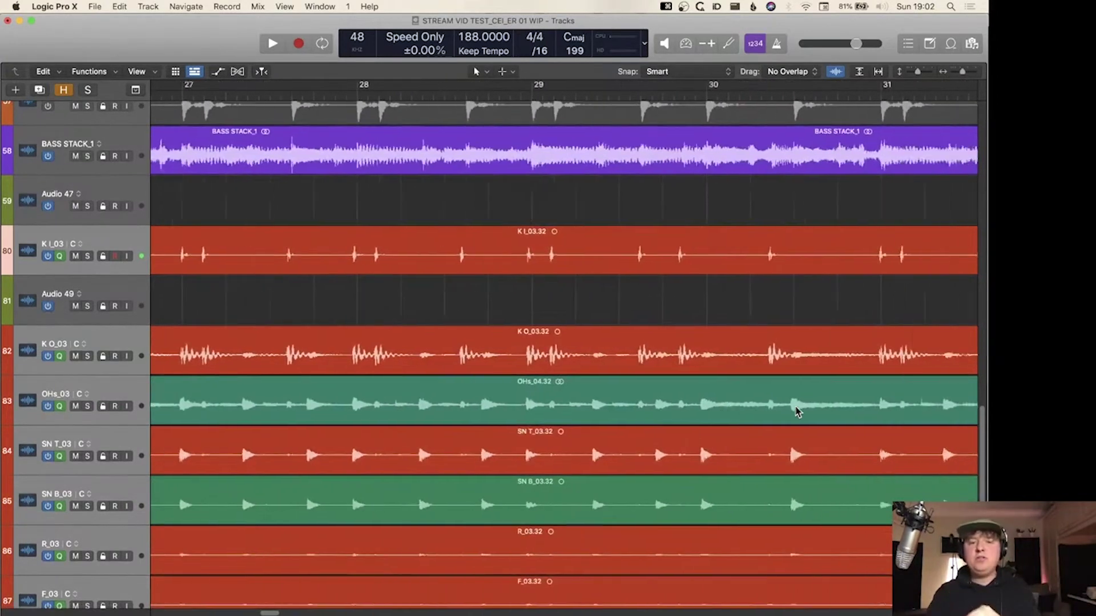
scroll(796, 412, "left", 10)
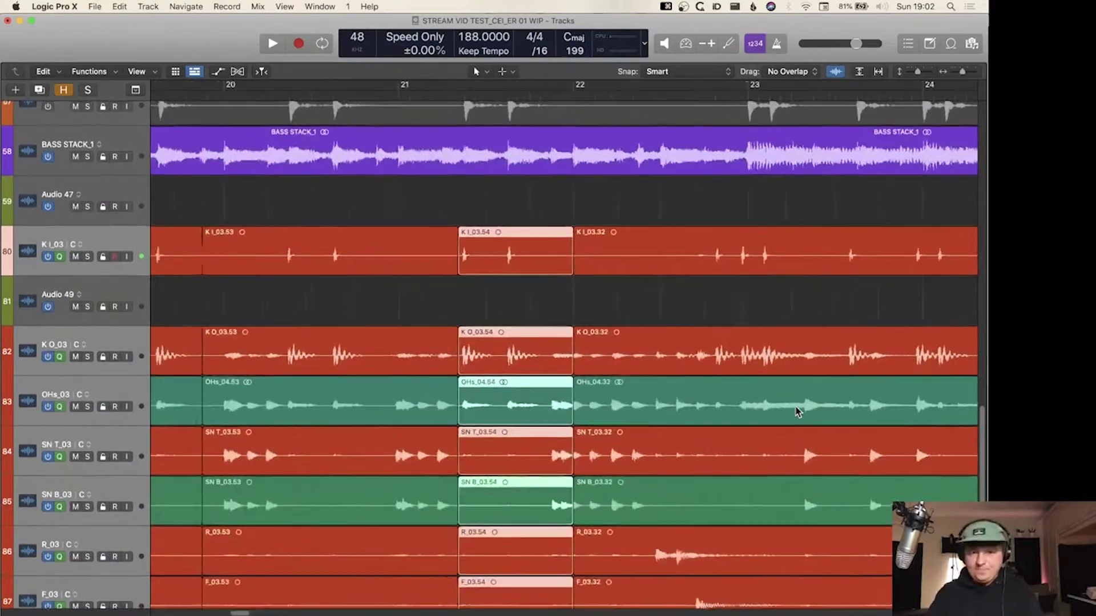
scroll(797, 412, "left", 6)
key("super+Left")
key("super+Up")
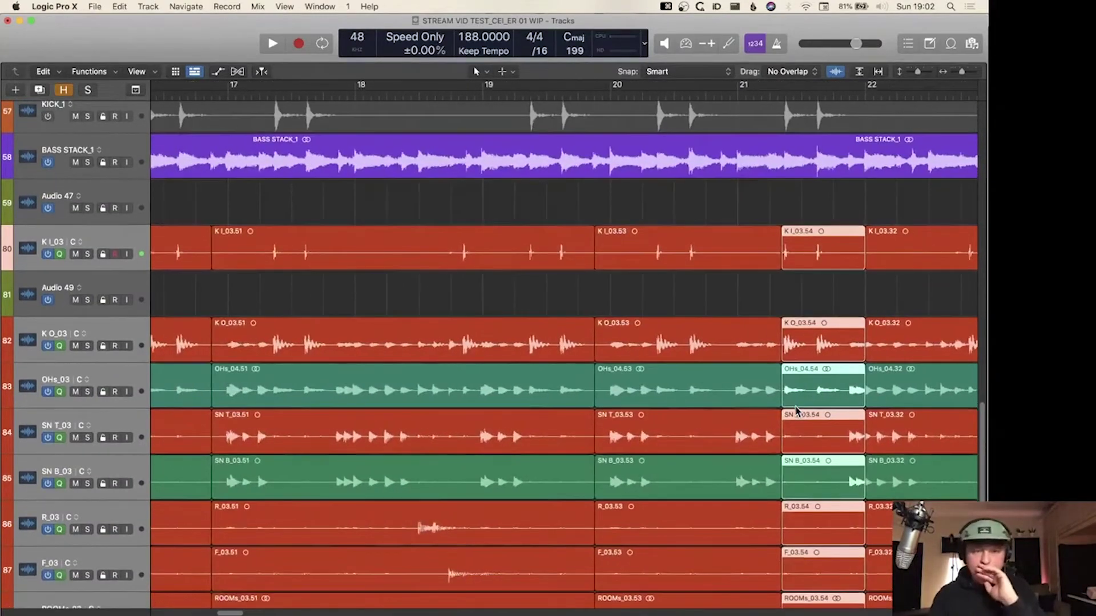
key("super+Up")
key("super+Left")
key("super+Left")
key("super+Left")
key("super+Left")
key("super+Left")
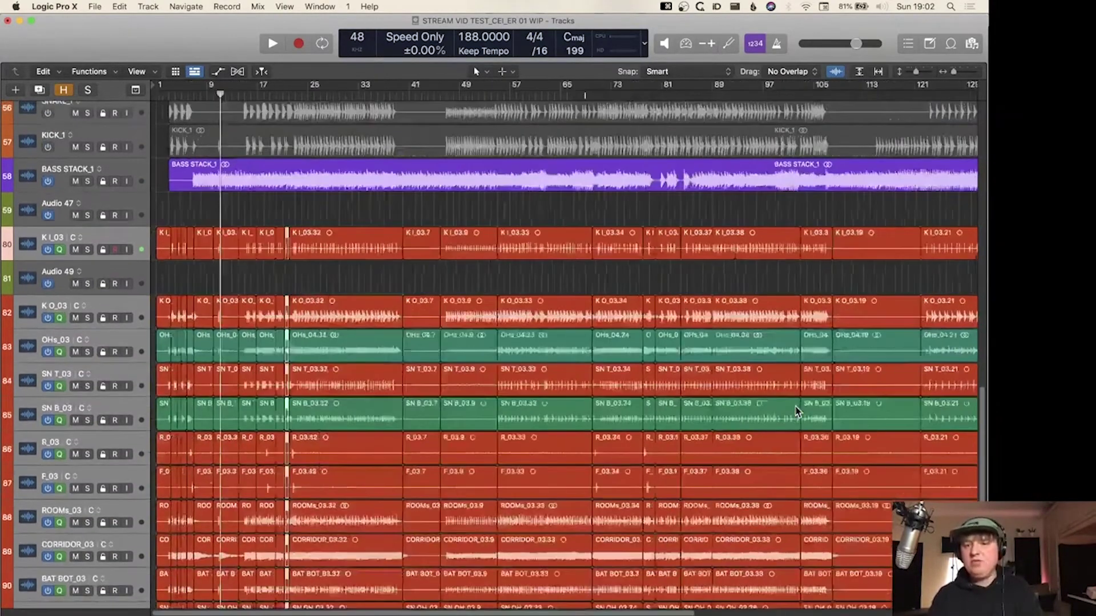
key("super+Left")
scroll(790, 403, "down", 5)
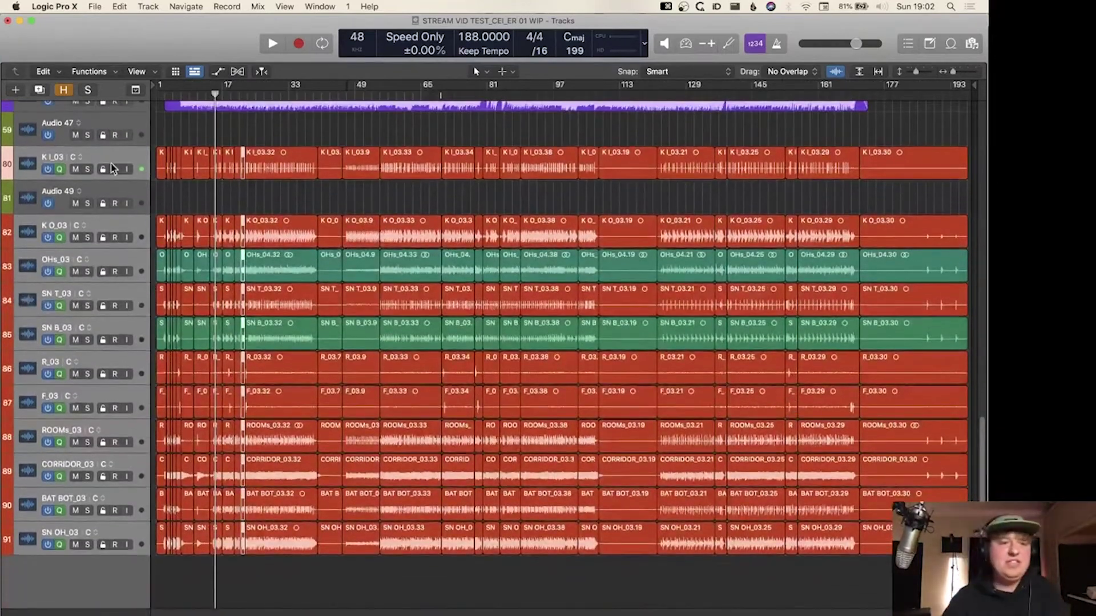
- Move the grouped DRUMS 2 tracks below Audio 49 and duplicate their track alternative C
left_click_drag(108, 160, 105, 204)
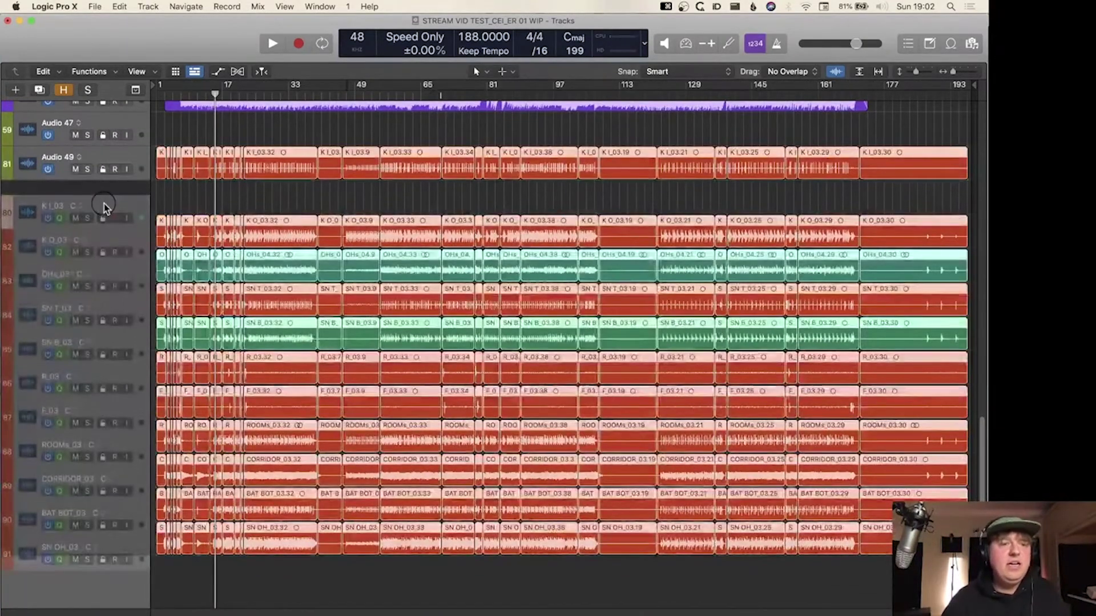
left_click(74, 192)
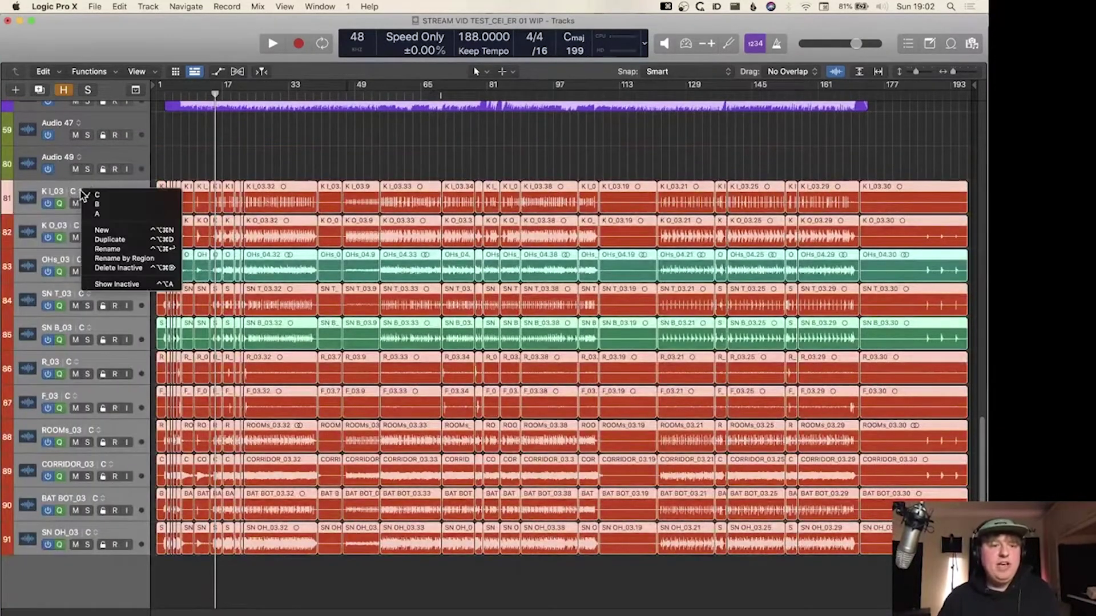
left_click(116, 242)
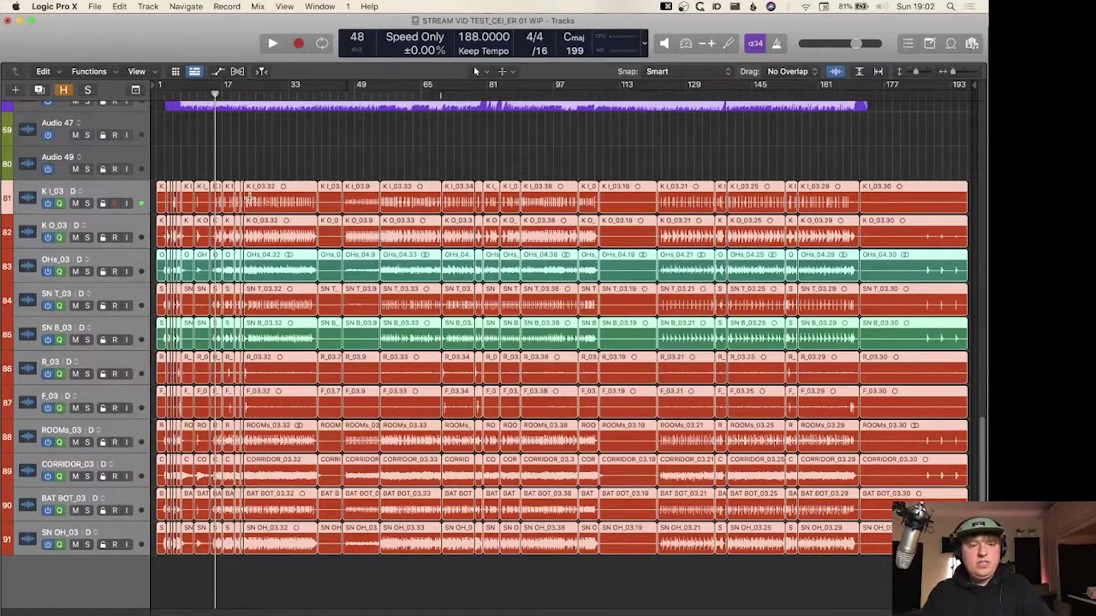
key("shift+super+x")
key("shift+super+z")
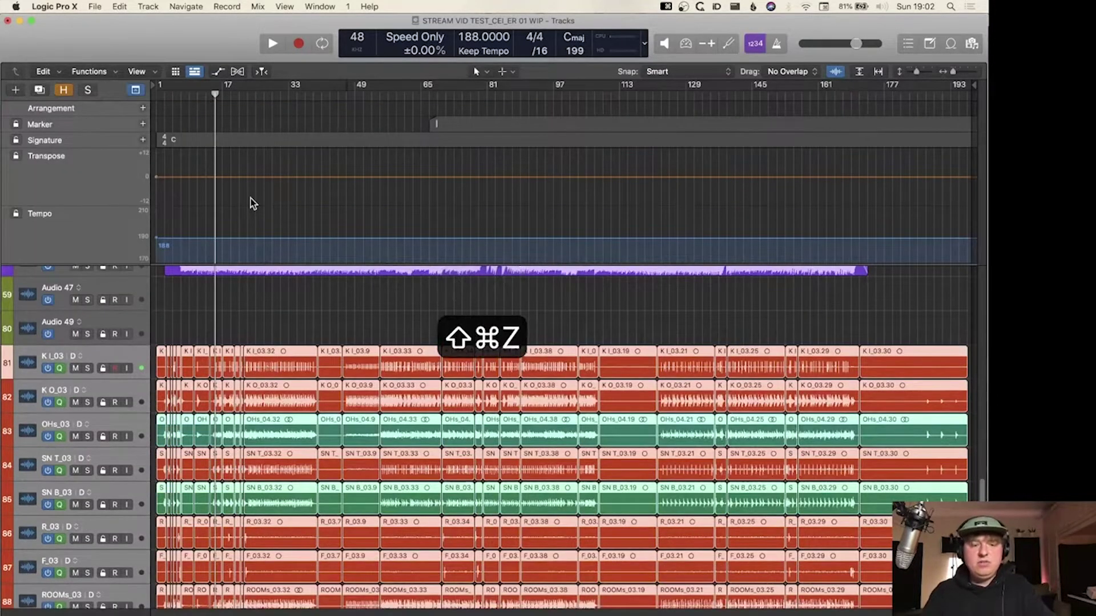
key("shift+super+x")
left_click(137, 91)
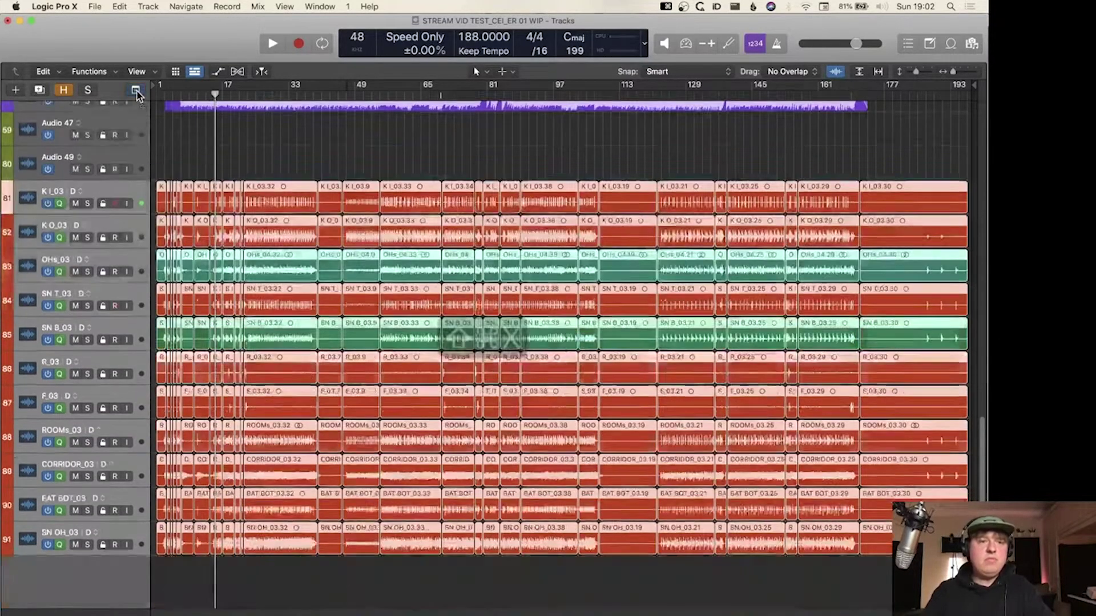
- Search the help for "fade" to find a fade command for the selected DRUMS 2 regions
left_click(370, 6)
type("fade")
left_click(369, 7)
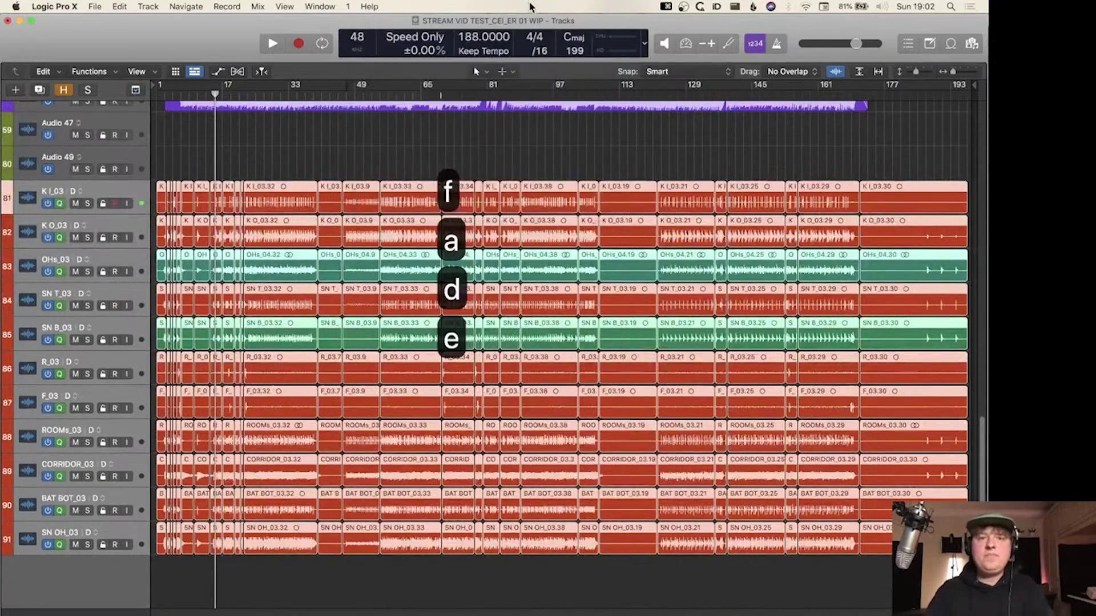
left_click(367, 7)
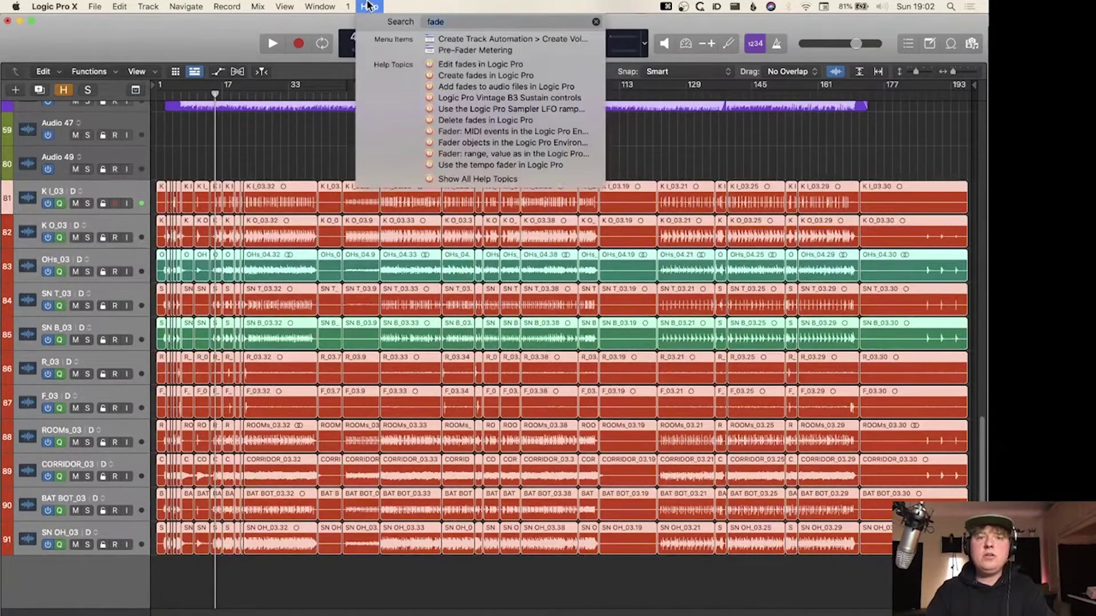
- Search the key commands for "fade" and check the crossfade time and curve in the audio editing preferences
left_click(368, 6)
key("alt+k")
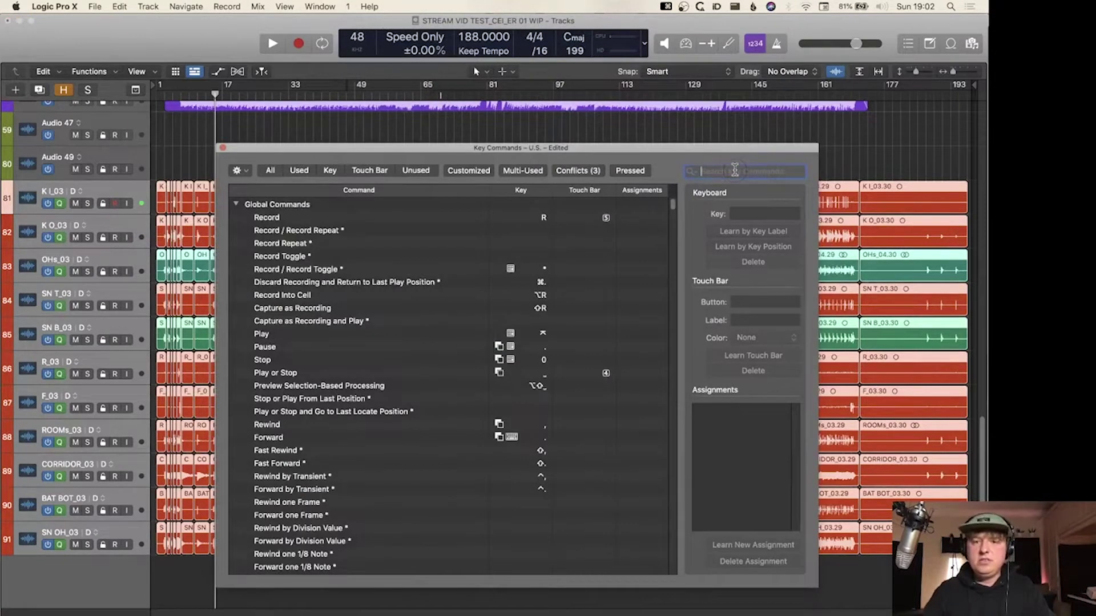
type("fd")
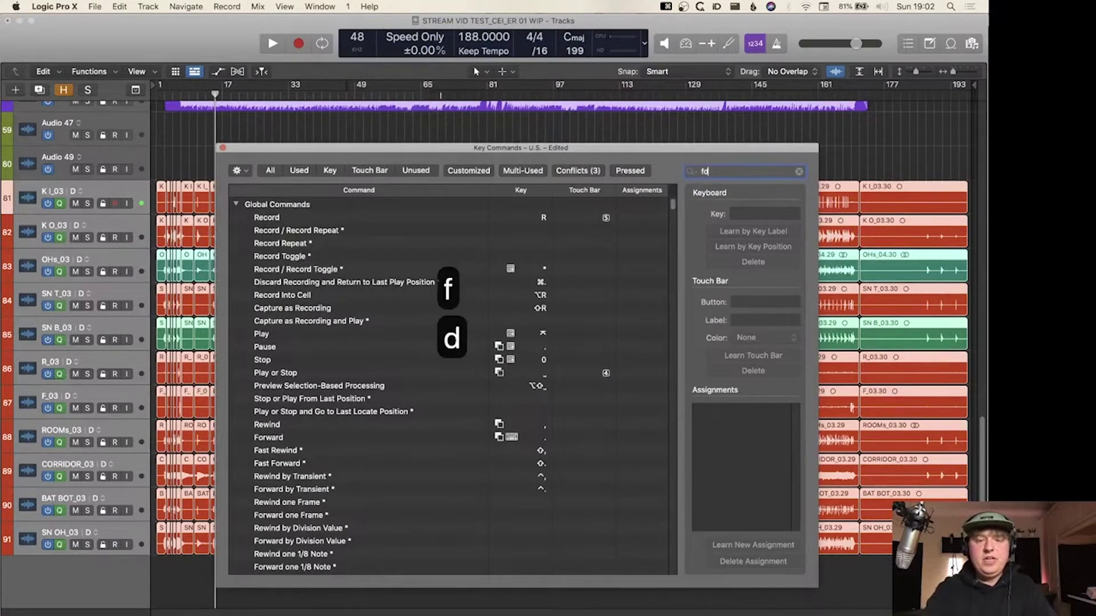
key("BackSpace")
type("ade")
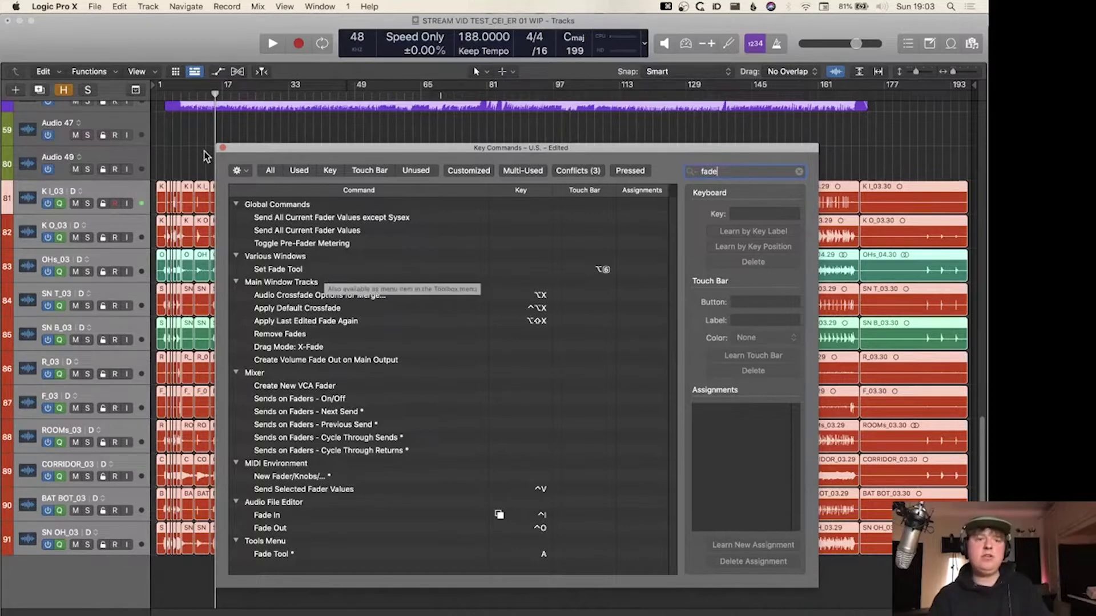
left_click(222, 147)
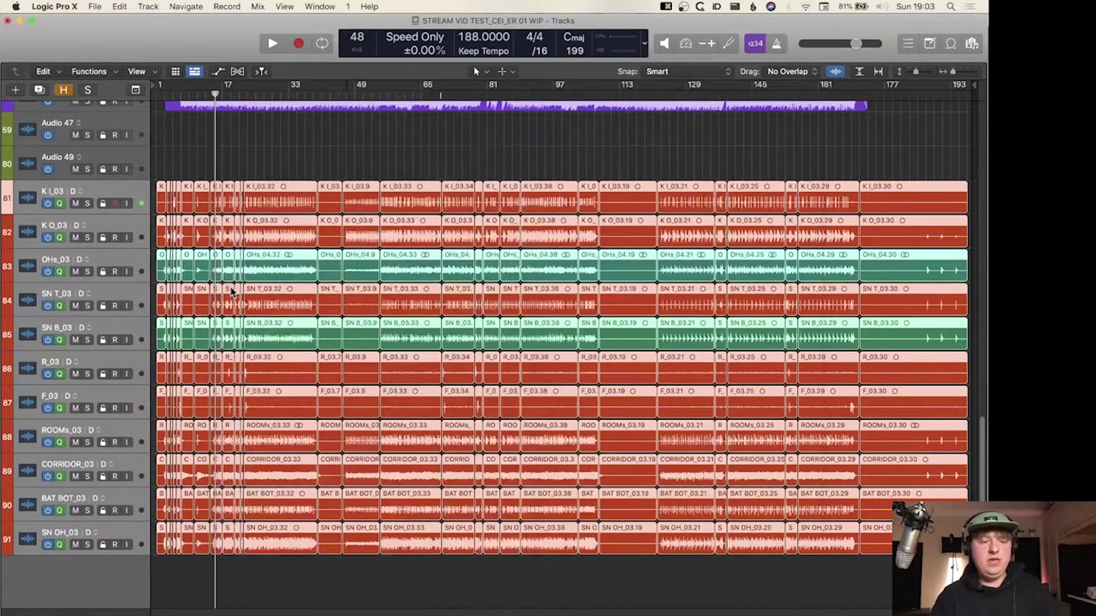
key("alt+x")
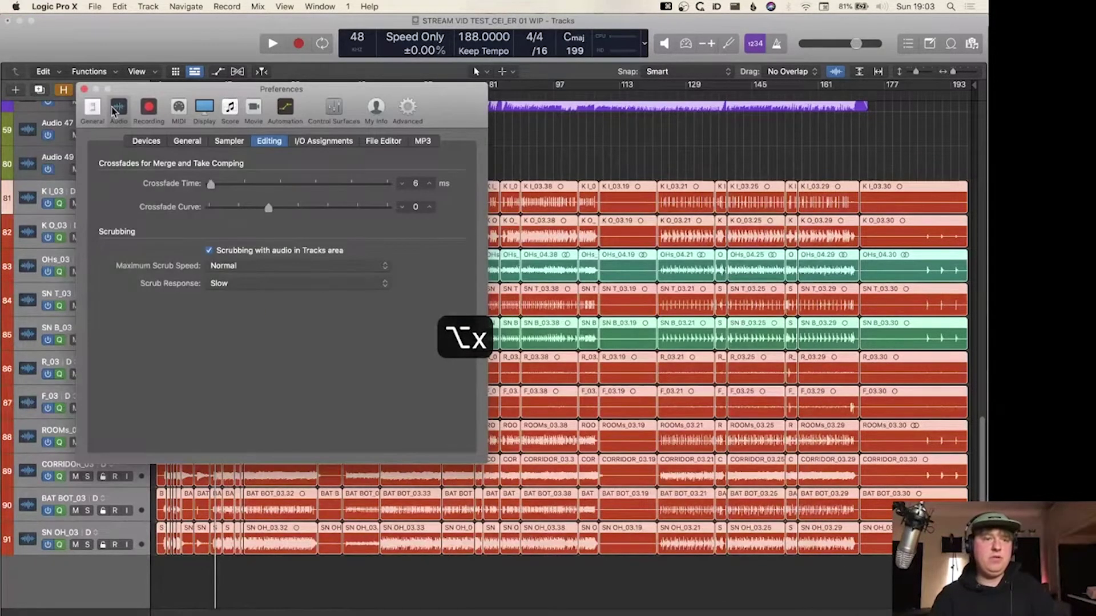
left_click(84, 90)
- Apply the default crossfade to all edits between the selected DRUMS 2 regions
key("super+Right")
key("super+Right")
key("super+Right")
key("super+Right")
key("super+Right")
key("super+Right")
key("super+Right")
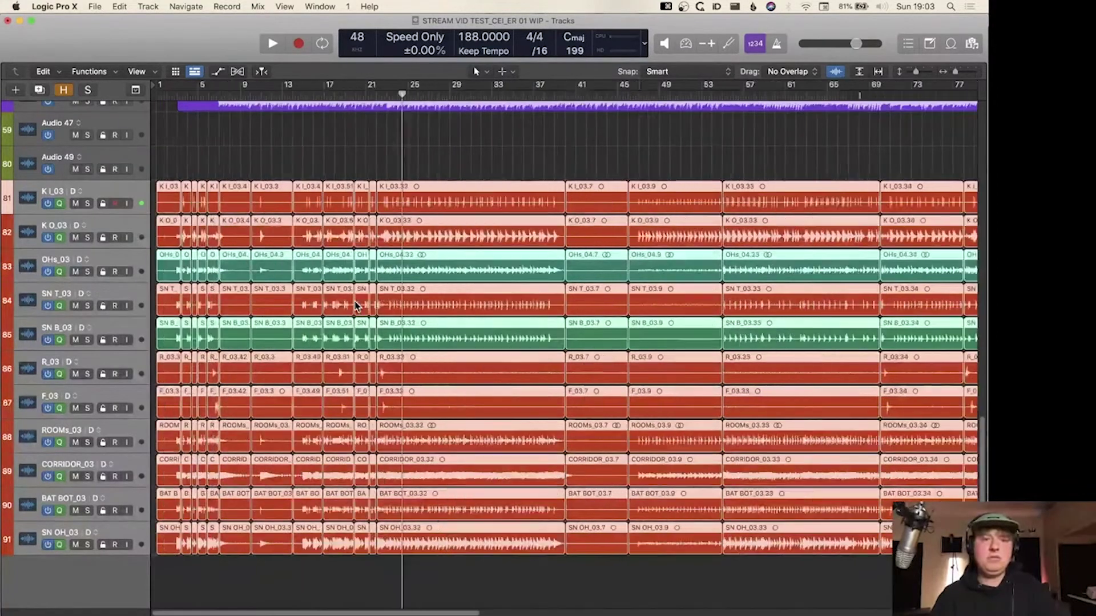
key("super+Right")
key("super+Right")
key("super+Right")
key("super+Right")
key("super+Right")
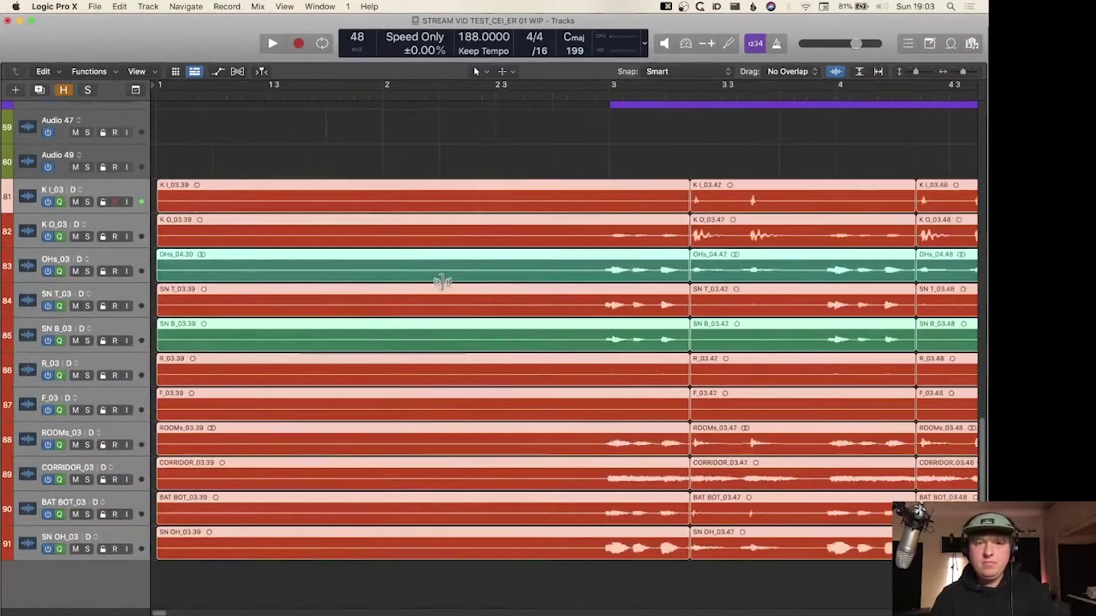
key("super+Down")
scroll(442, 285, "right", 5)
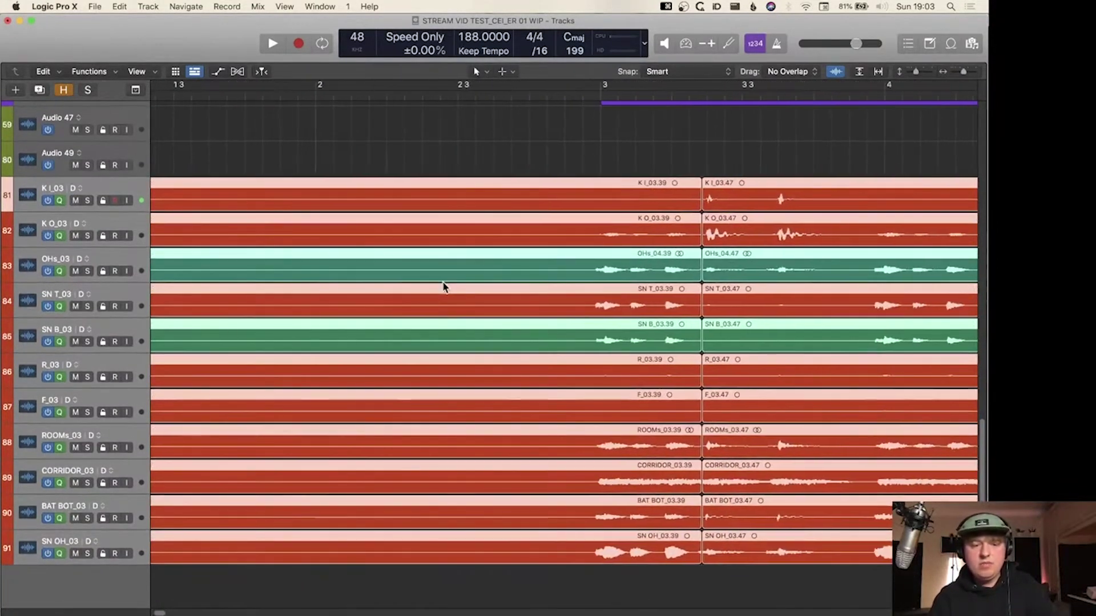
key("super+Right")
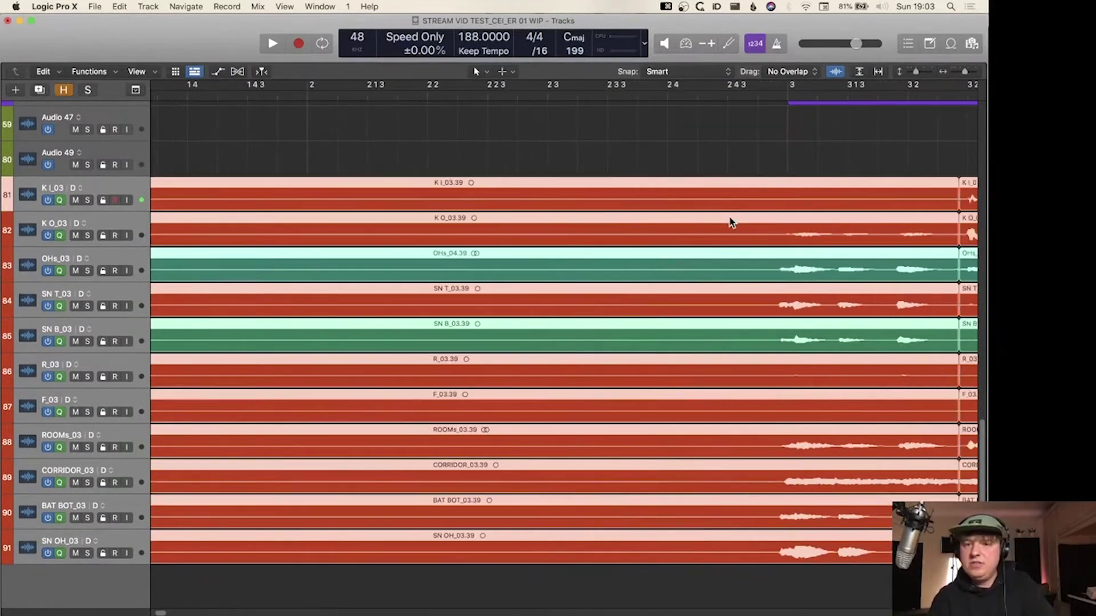
scroll(687, 196, "right", 3)
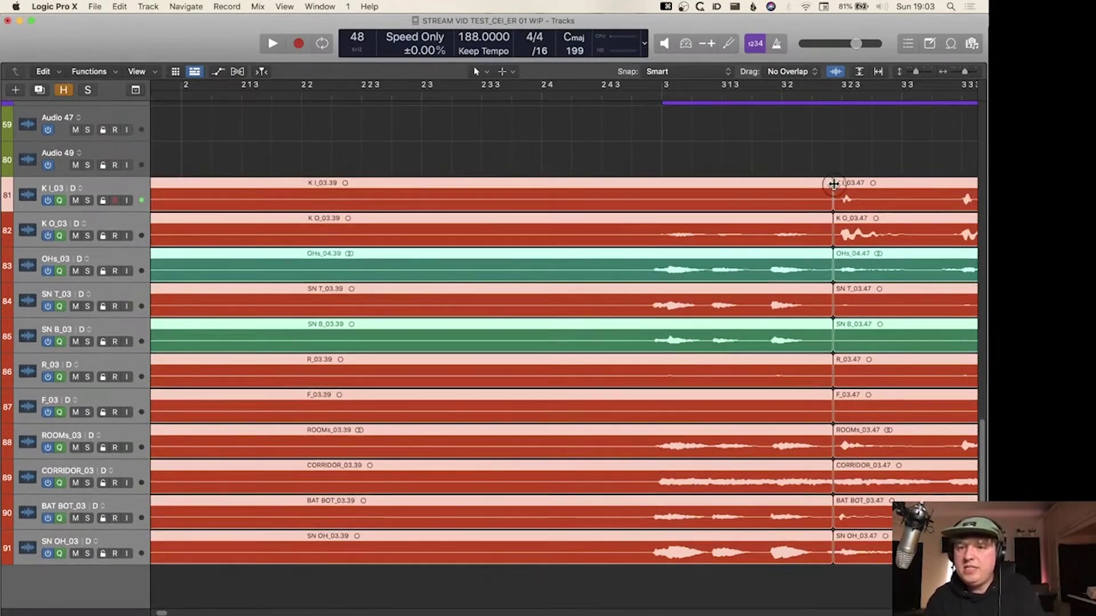
mouse_move(834, 185)
left_mouse_down()
mouse_move(821, 185)
mouse_move(831, 185)
left_mouse_up()
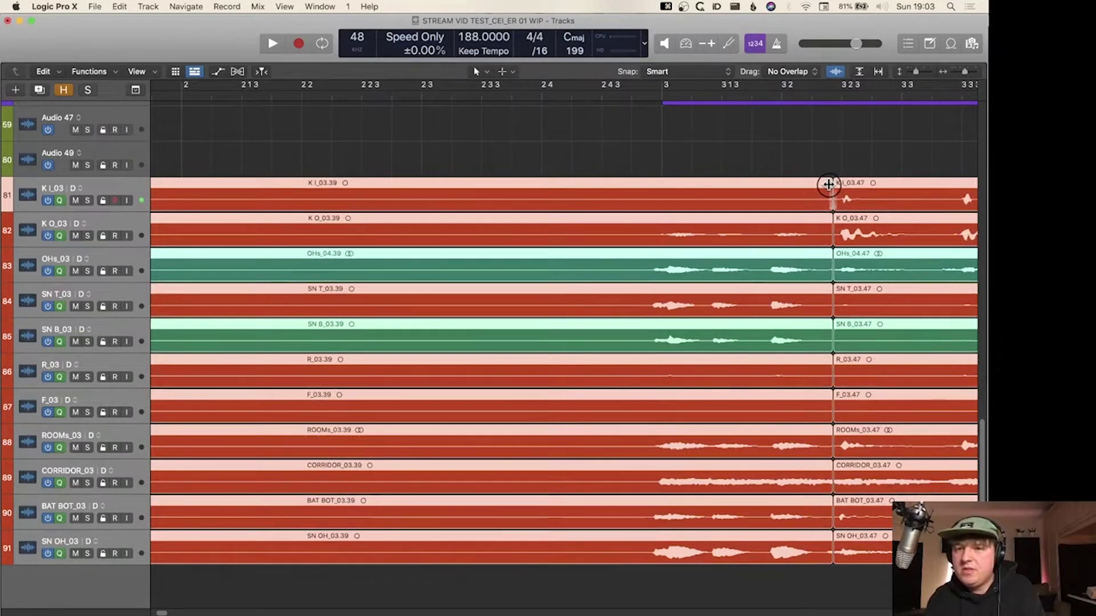
- Move the crossfaded DRUMS 2 edit just ahead of the kick near 3 2 3 to 3 2 2 154
scroll(844, 246, "right", 5)
scroll(843, 245, "right", 3)
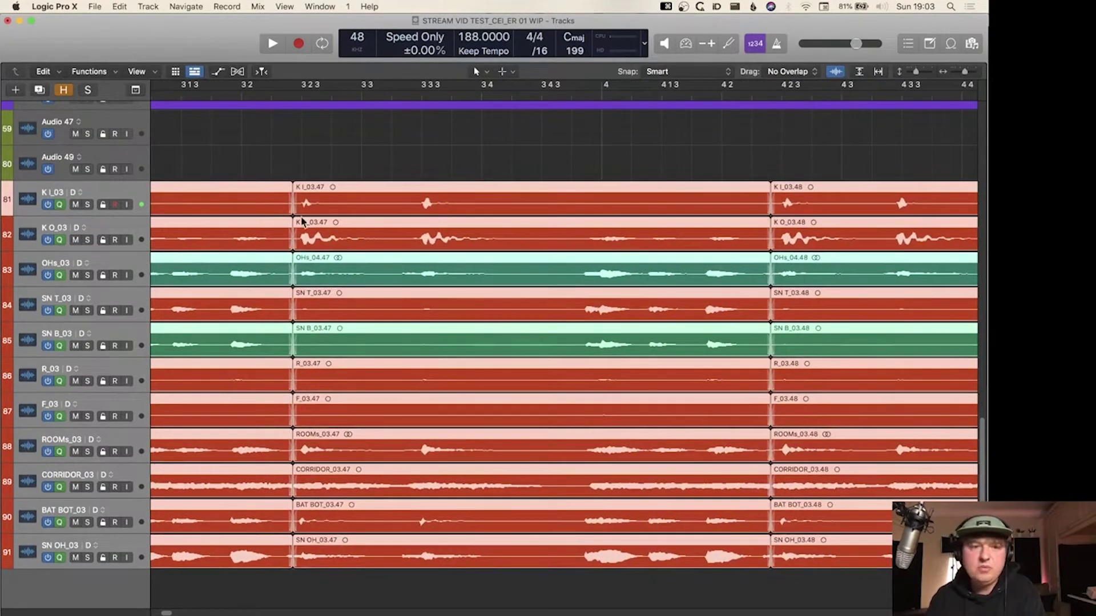
scroll(374, 228, "down", 5)
scroll(383, 229, "right", 5)
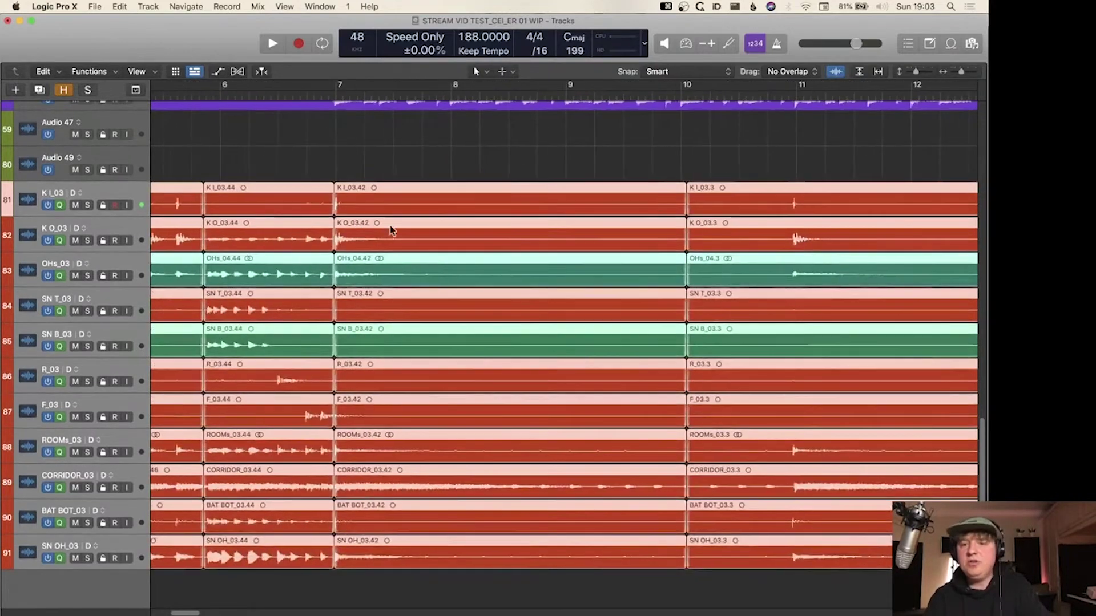
scroll(747, 212, "left", 7)
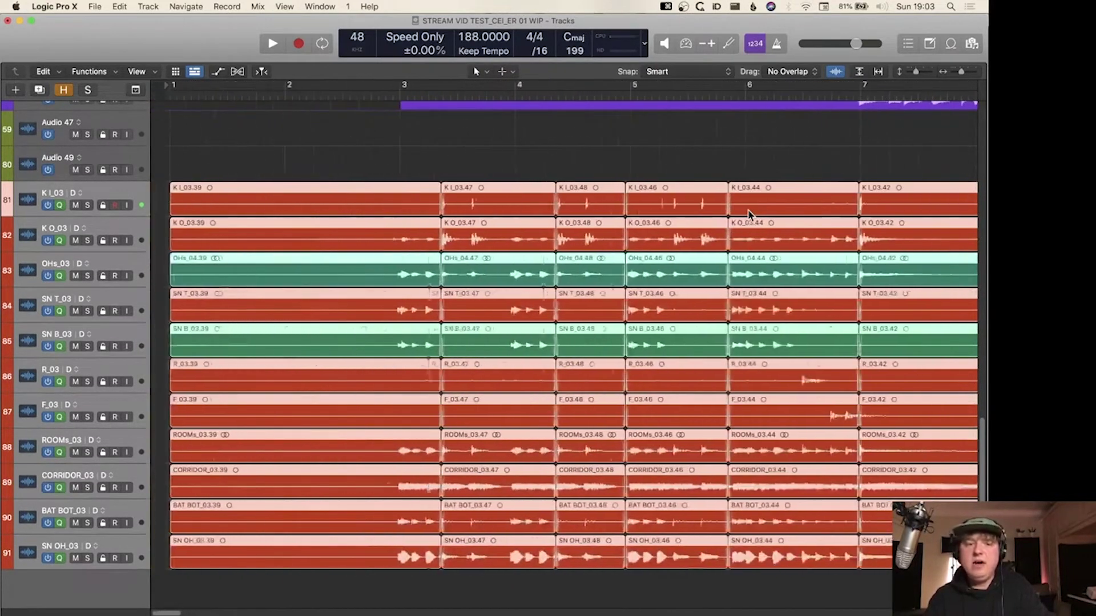
scroll(748, 211, "up", 8)
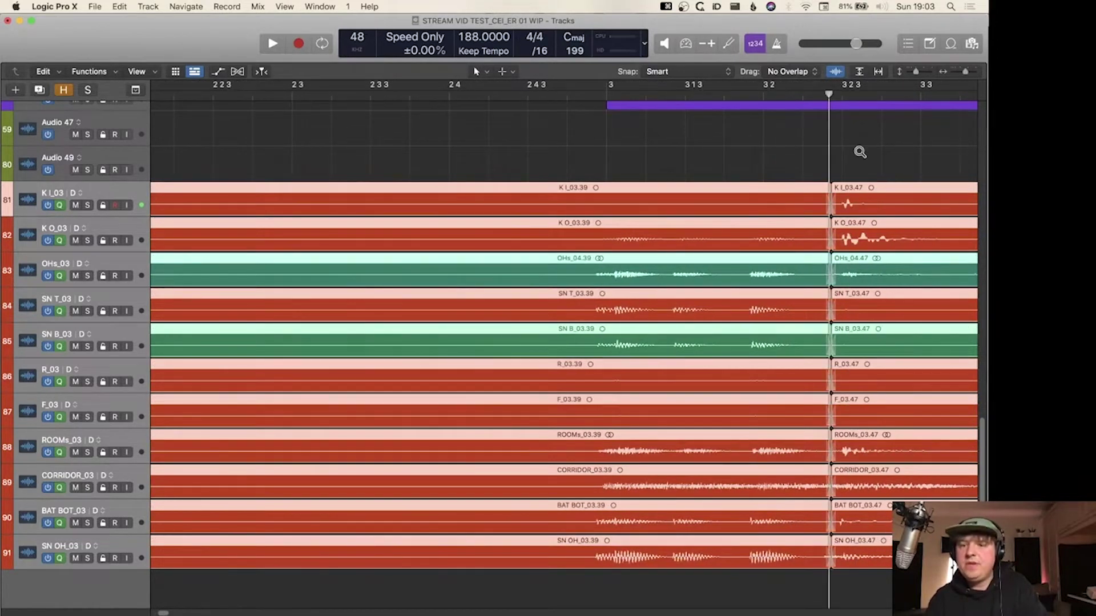
left_click(858, 152, "ctrl+alt")
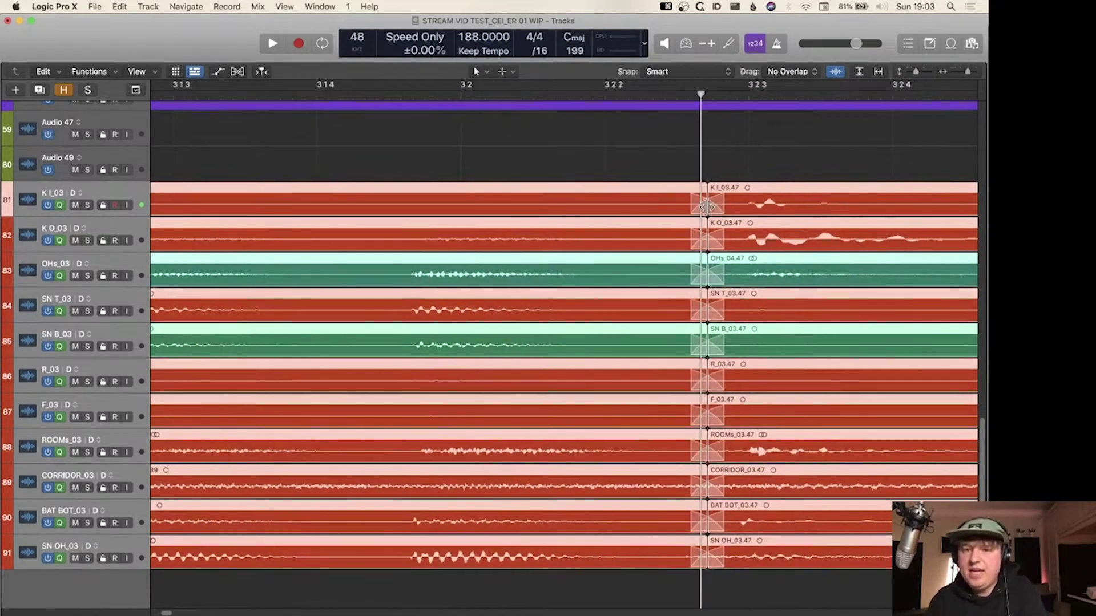
left_click_drag(706, 207, 735, 250)
left_click(752, 153)
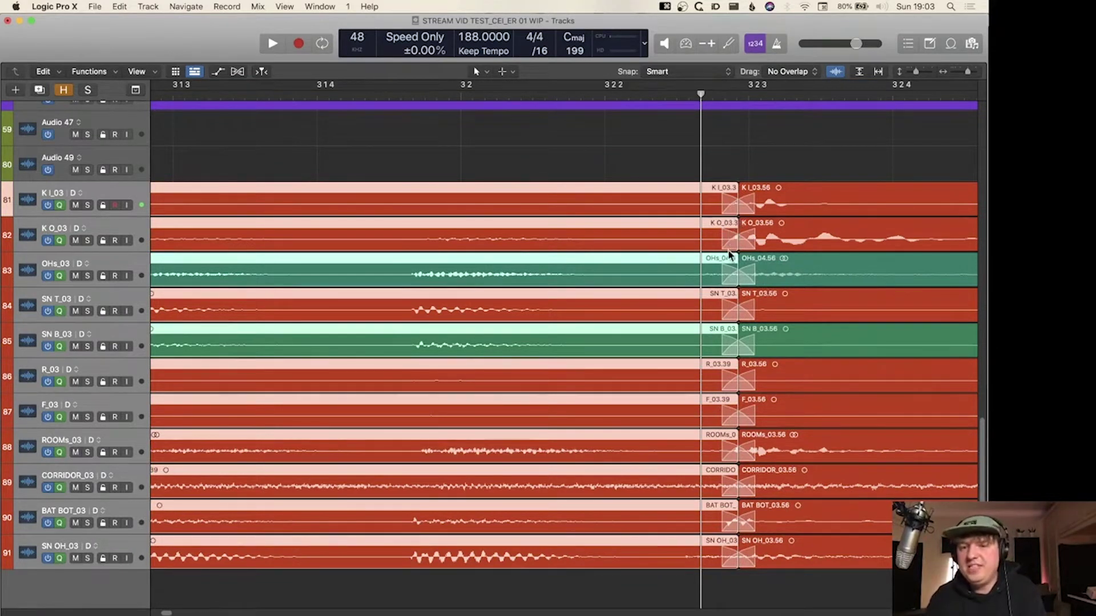
left_click_drag(736, 245, 742, 247)
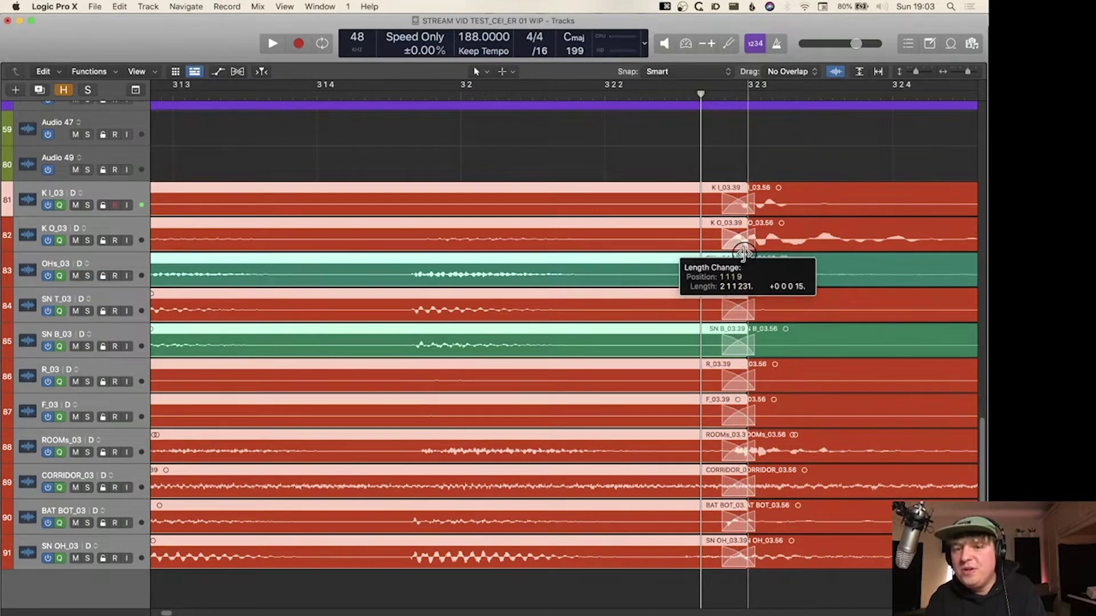
left_click_drag(744, 253, 740, 258)
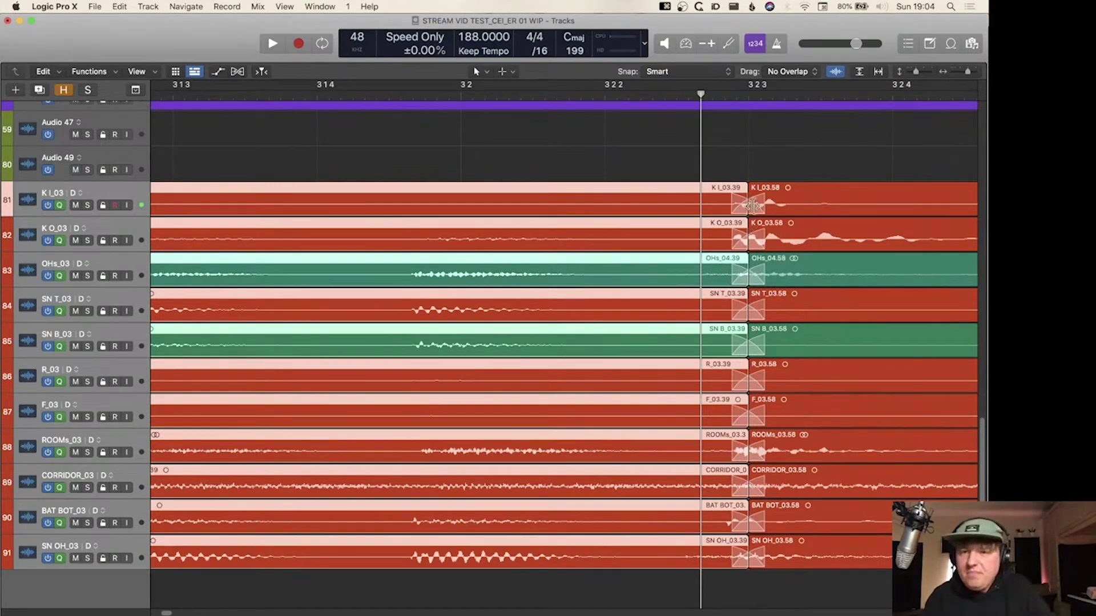
left_click_drag(747, 210, 699, 206)
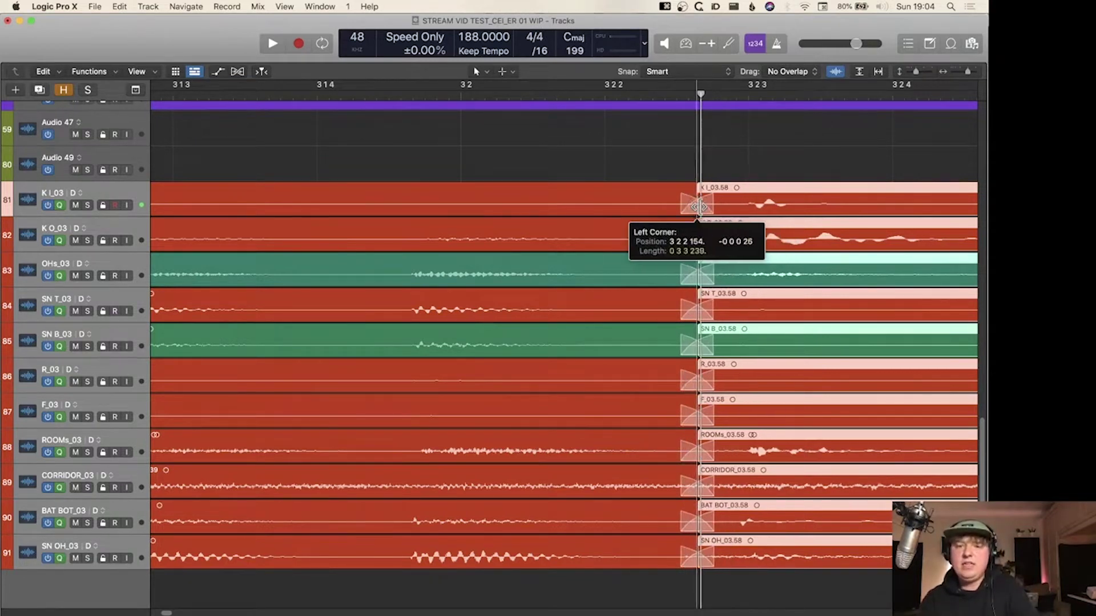
- Review the crossfades at the DRUMS 2 edits from bar 3 to about bar 47
key("ctrl+Left")
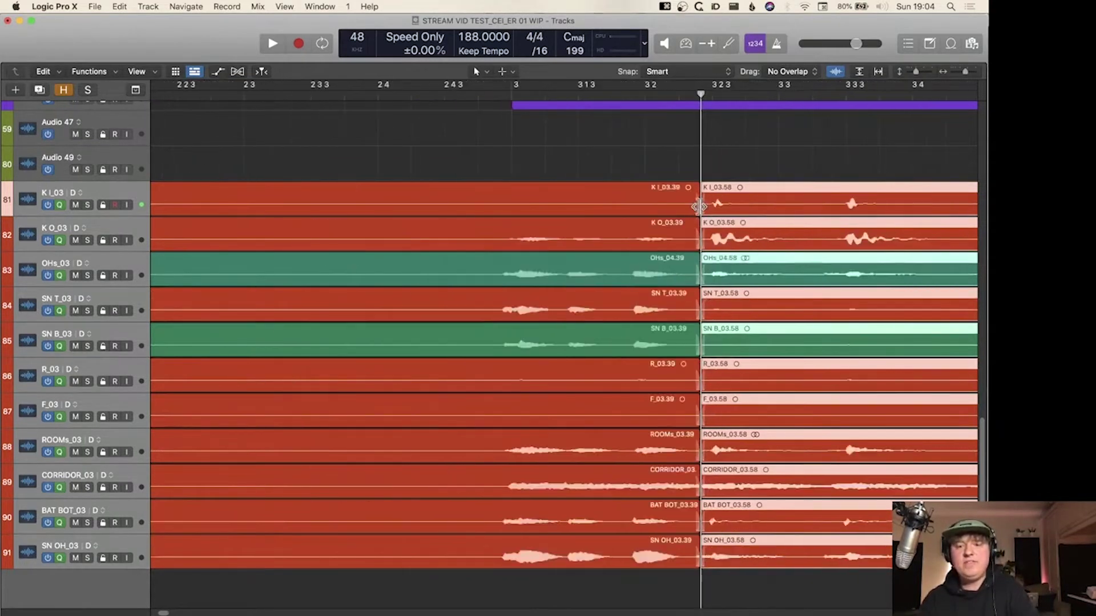
key("ctrl+Left")
key("ctrl+Left")
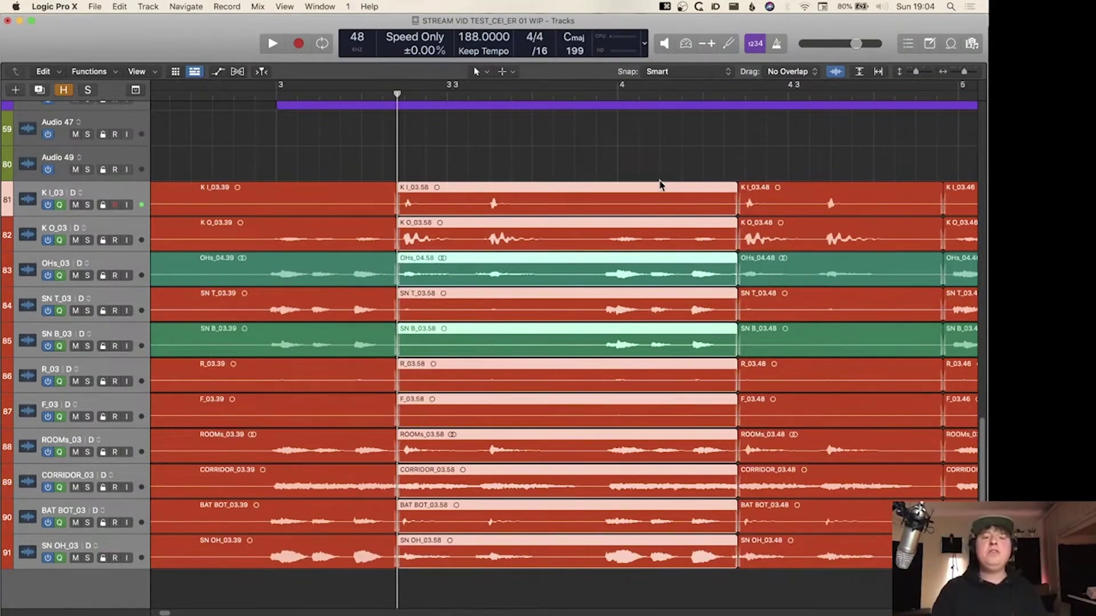
scroll(453, 210, "right", 10)
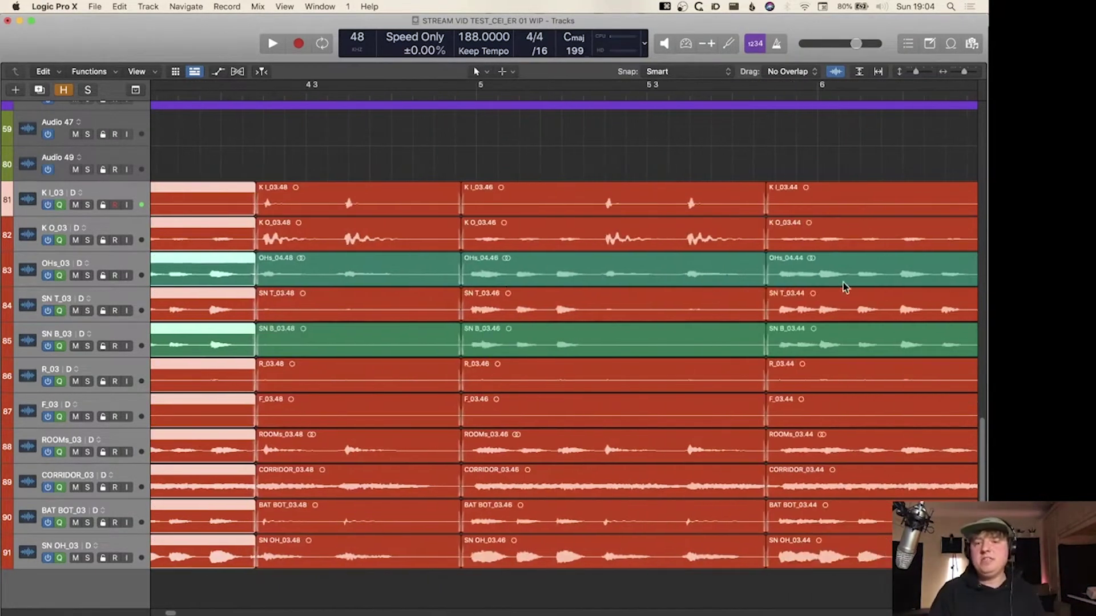
key("ctrl+Left")
key("ctrl+Left")
key("ctrl+Left")
key("ctrl+Left")
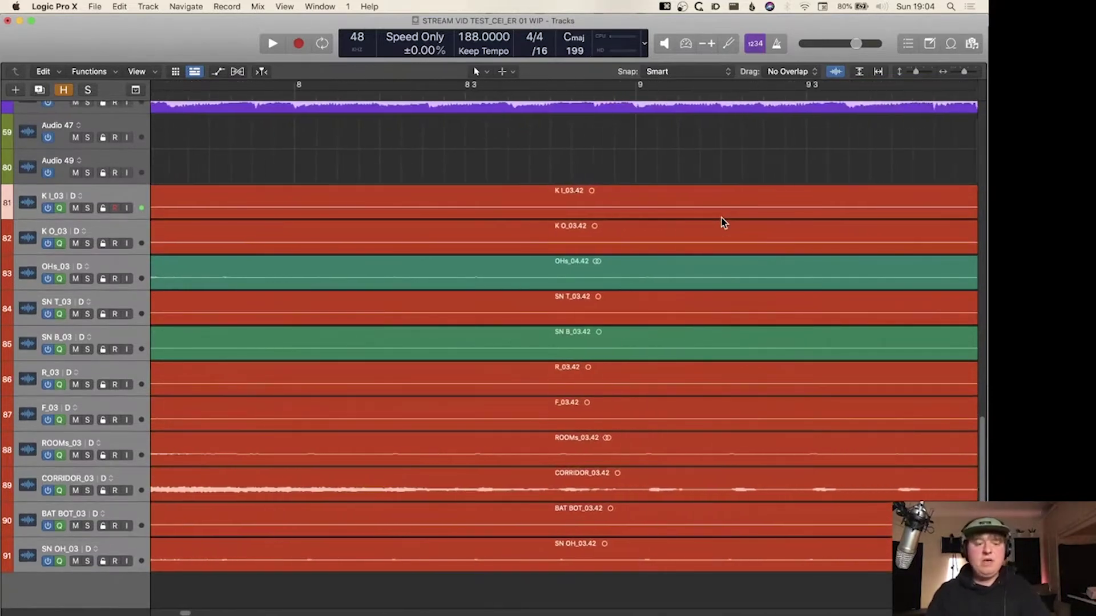
key("super+Left")
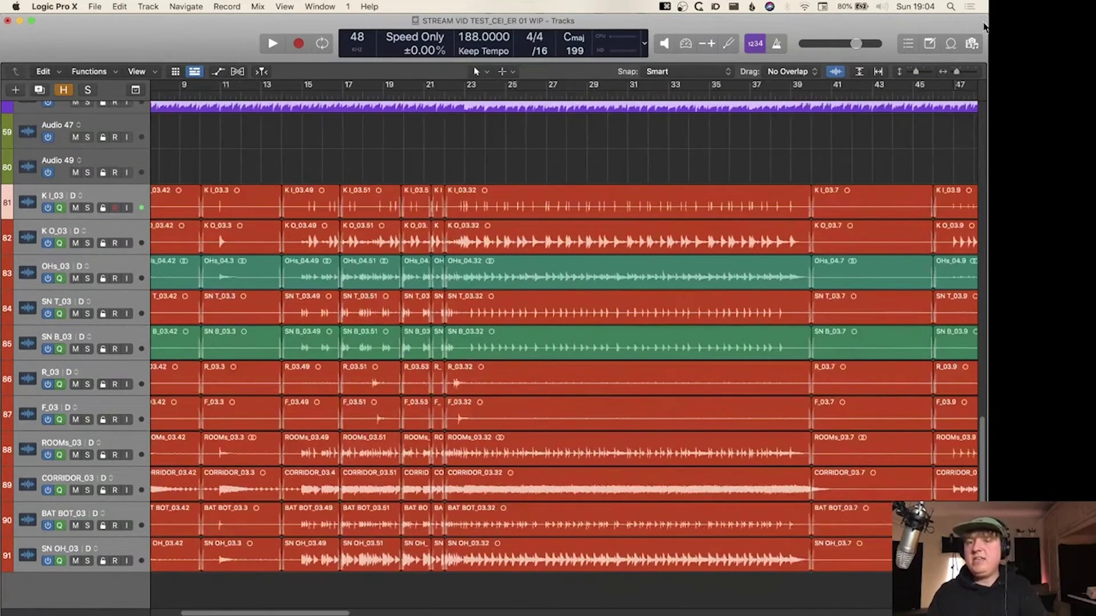
- Consult the project notes while checking the crossfaded edits up to about bar 99
left_click(928, 44)
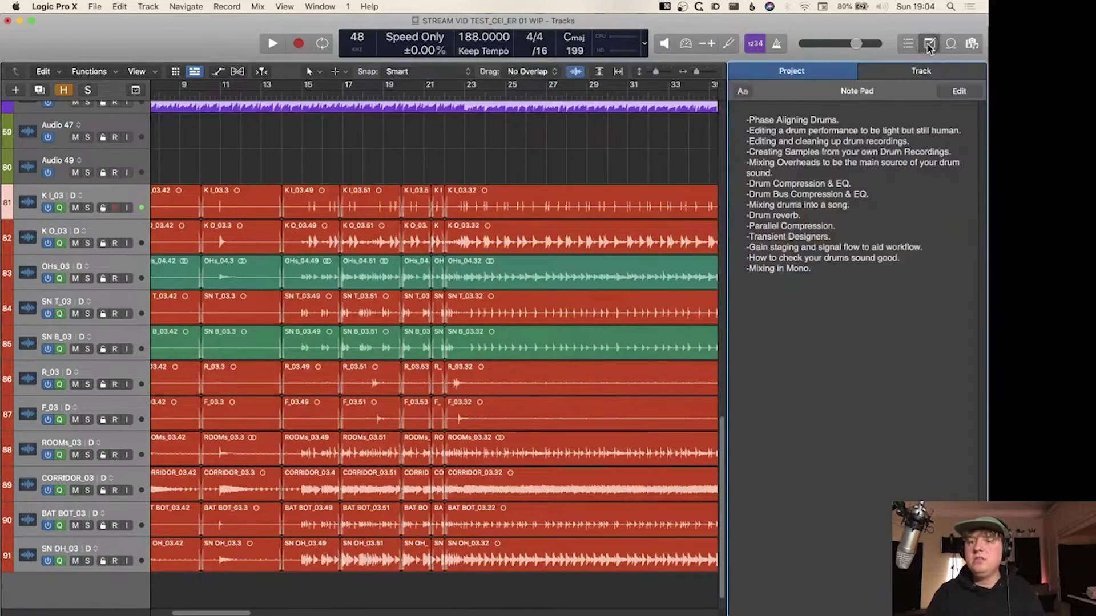
scroll(577, 307, "right", 15)
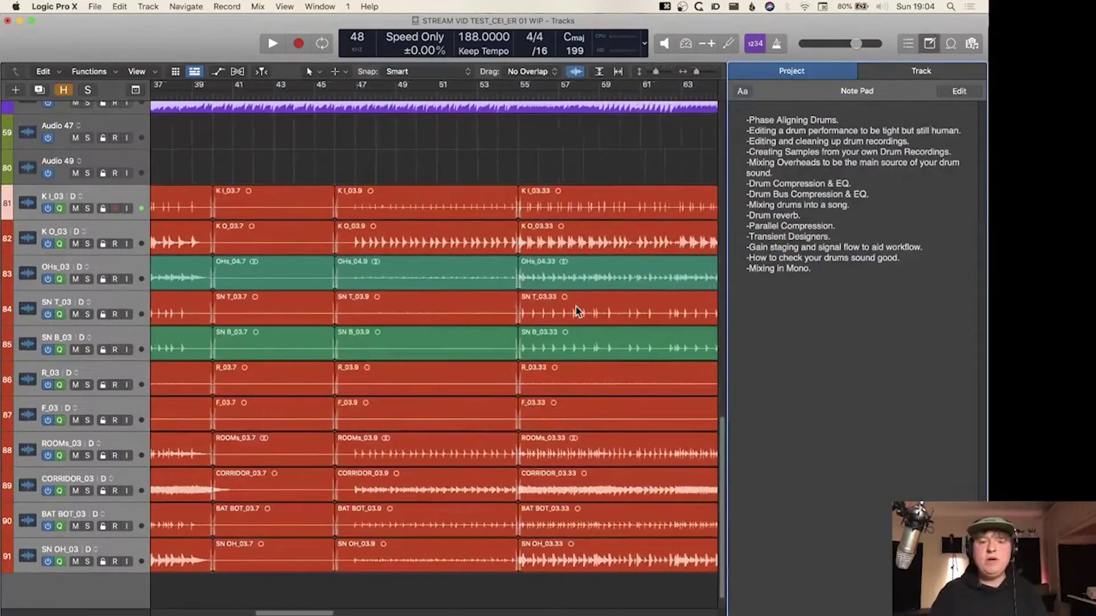
scroll(576, 311, "right", 2)
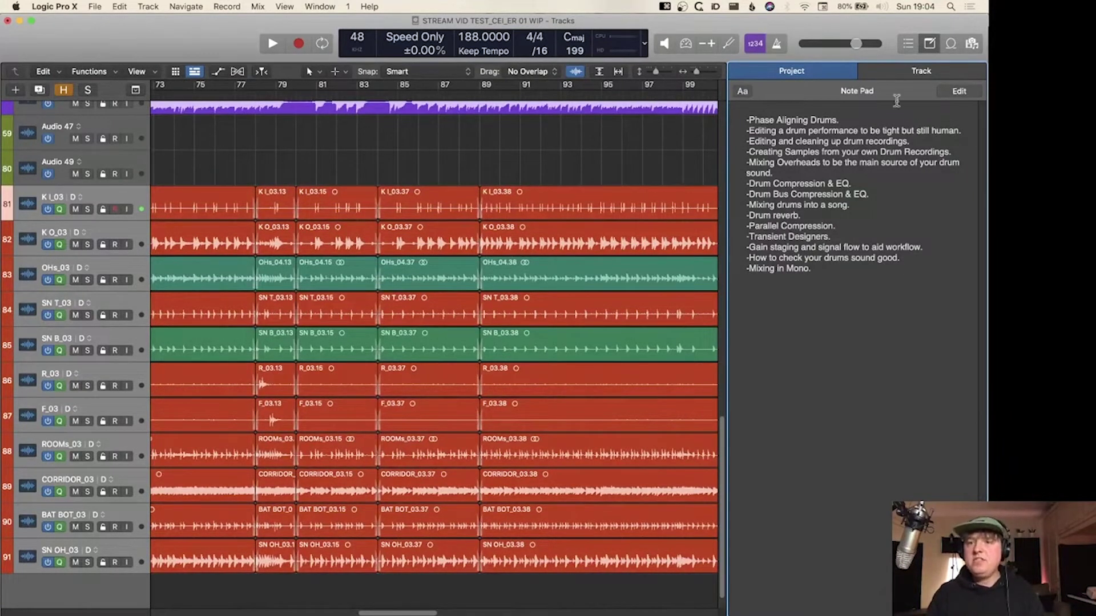
left_click(929, 43)
- Select all DRUMS 2 regions and duplicate their track alternative D as E
scroll(614, 338, "down", 5)
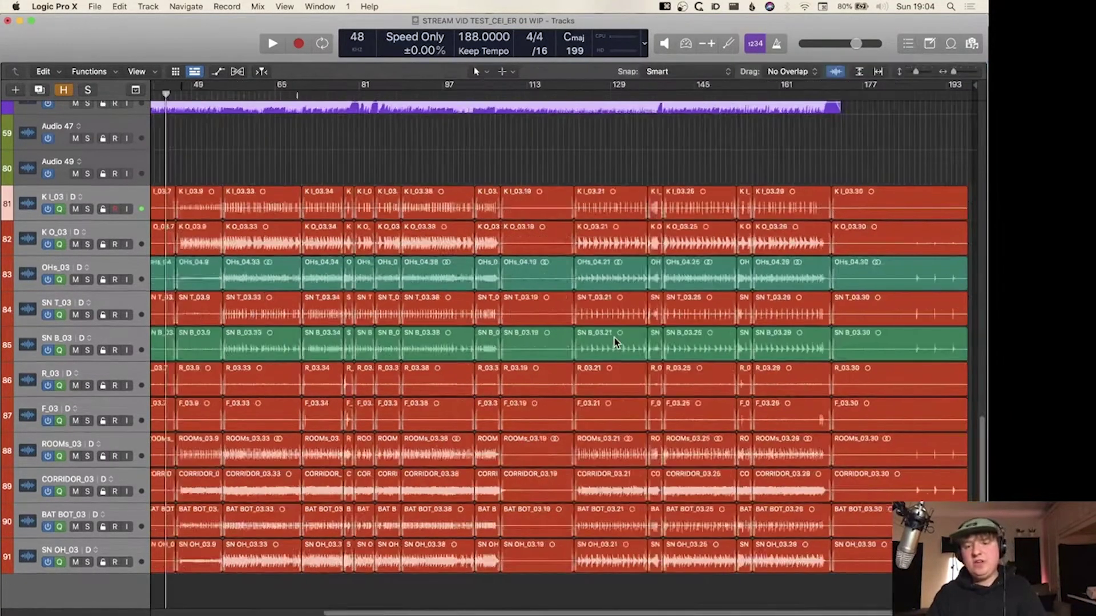
left_click(908, 196)
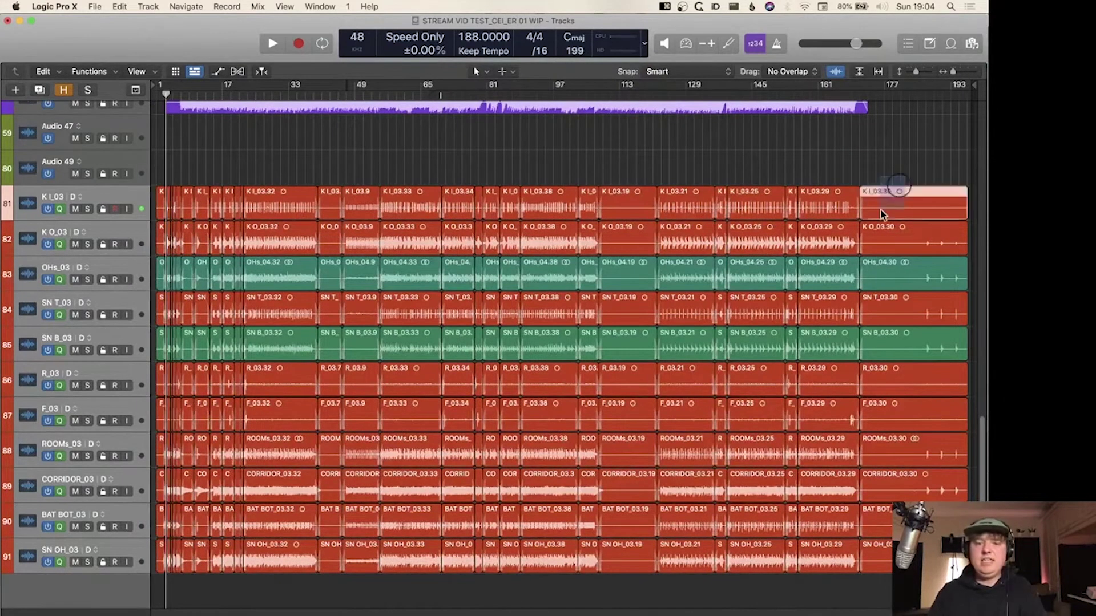
key("super+a")
scroll(491, 353, "down", 1)
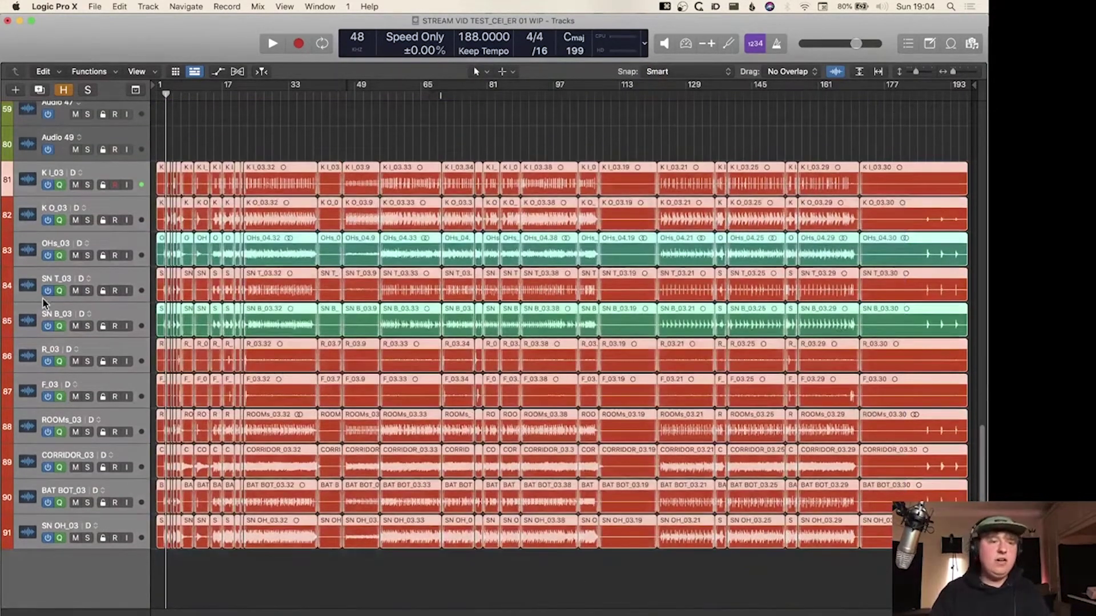
left_click(77, 174)
left_click(106, 229)
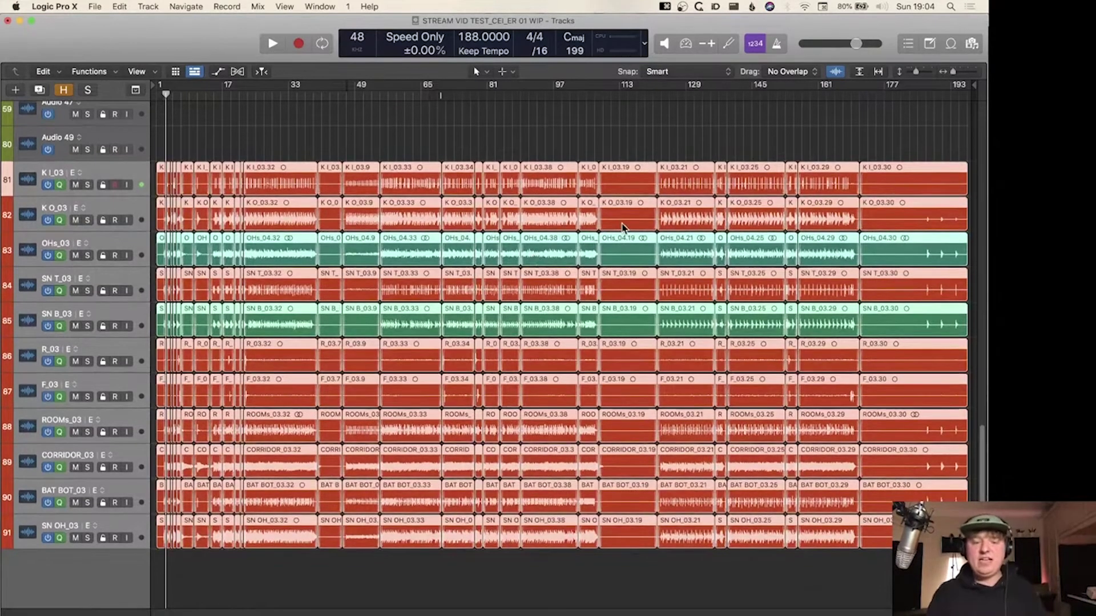
- Join the selected regions on each drum track into new audio files and toggle the group clutch
key("j")
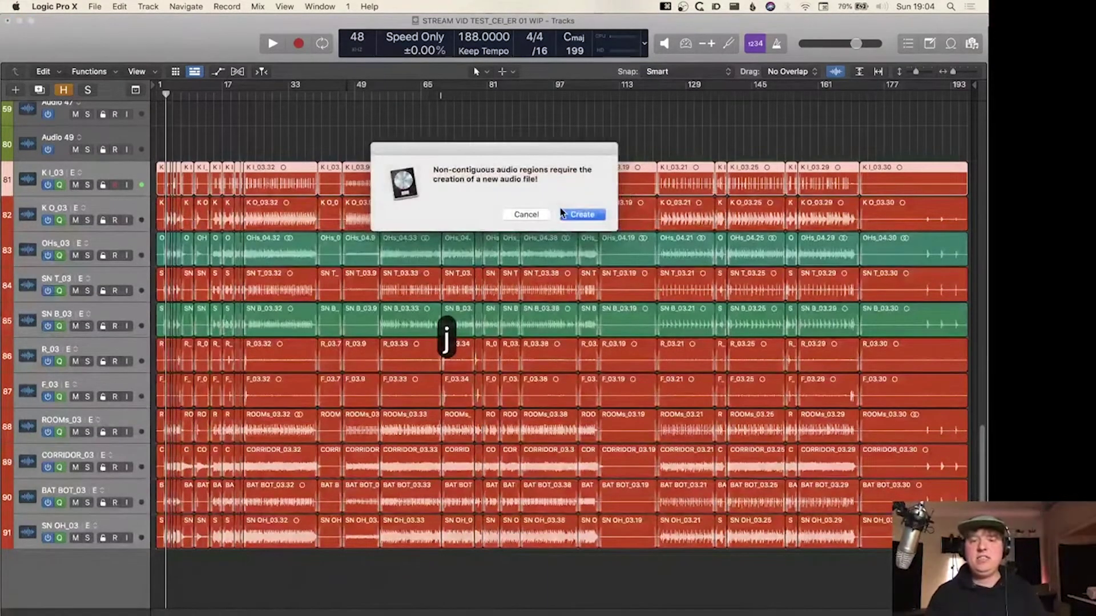
left_click(581, 214)
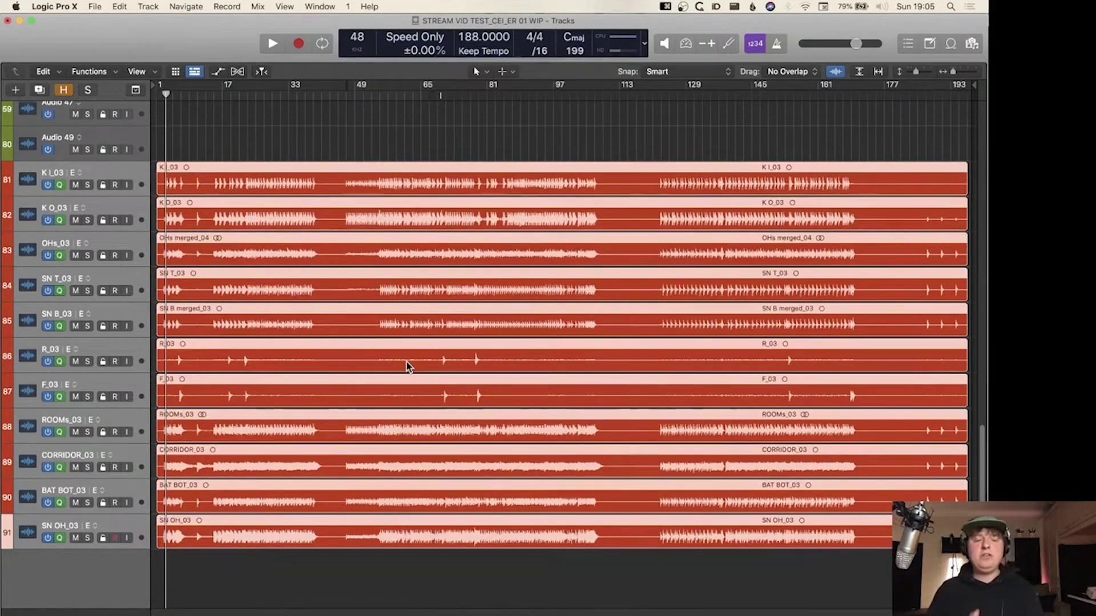
key("shift+g")
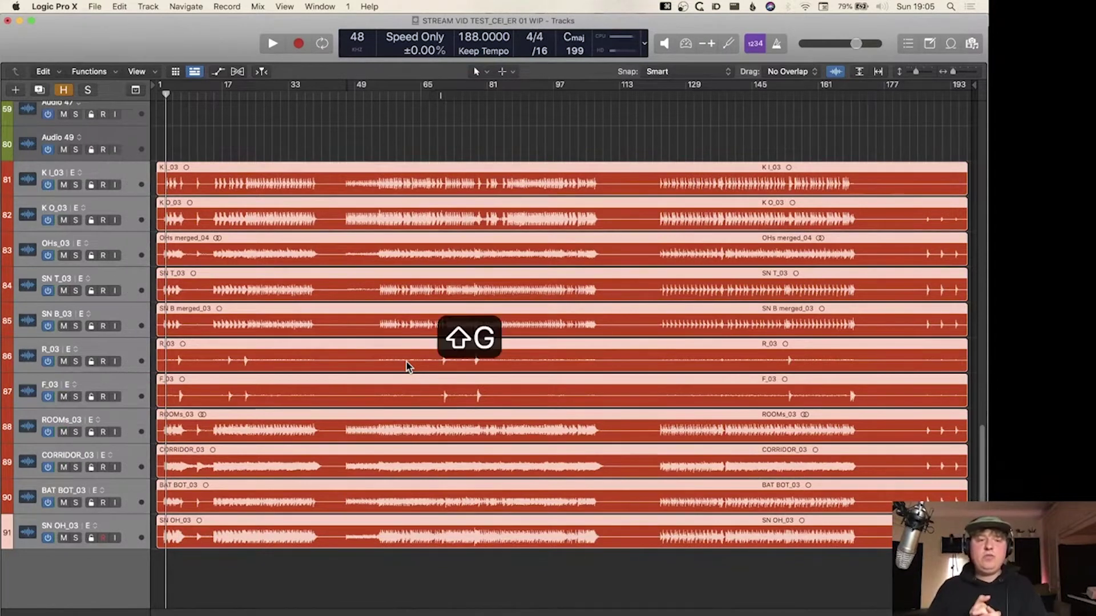
- Remove silence from the joined R_03 region with a -28 dB threshold, 0.1000 s minimum silence and 0.0060 s pre-attack
left_click(494, 137)
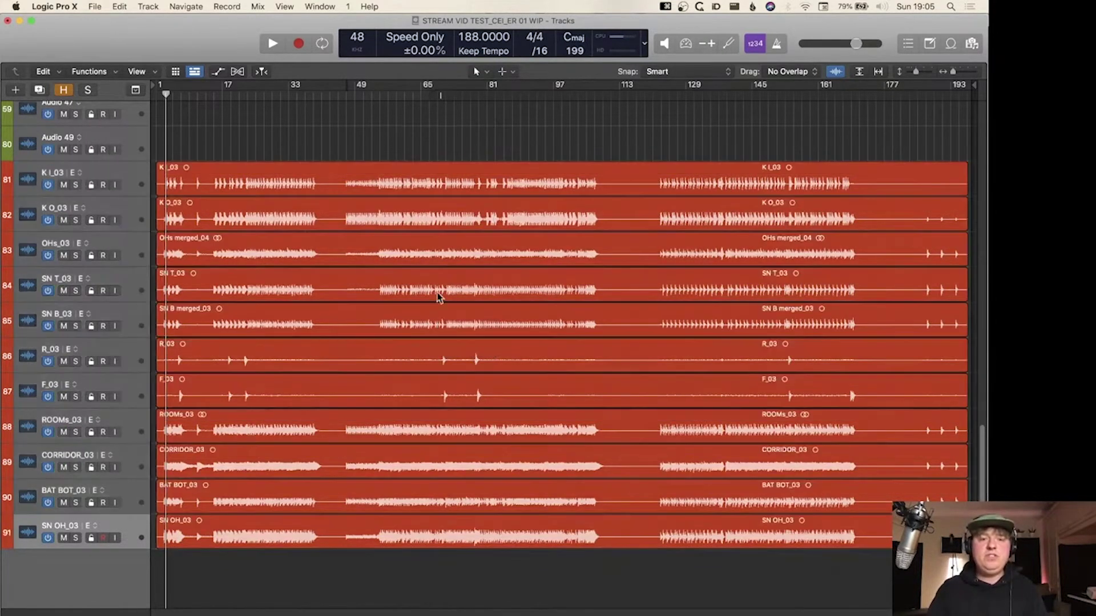
left_click(429, 363)
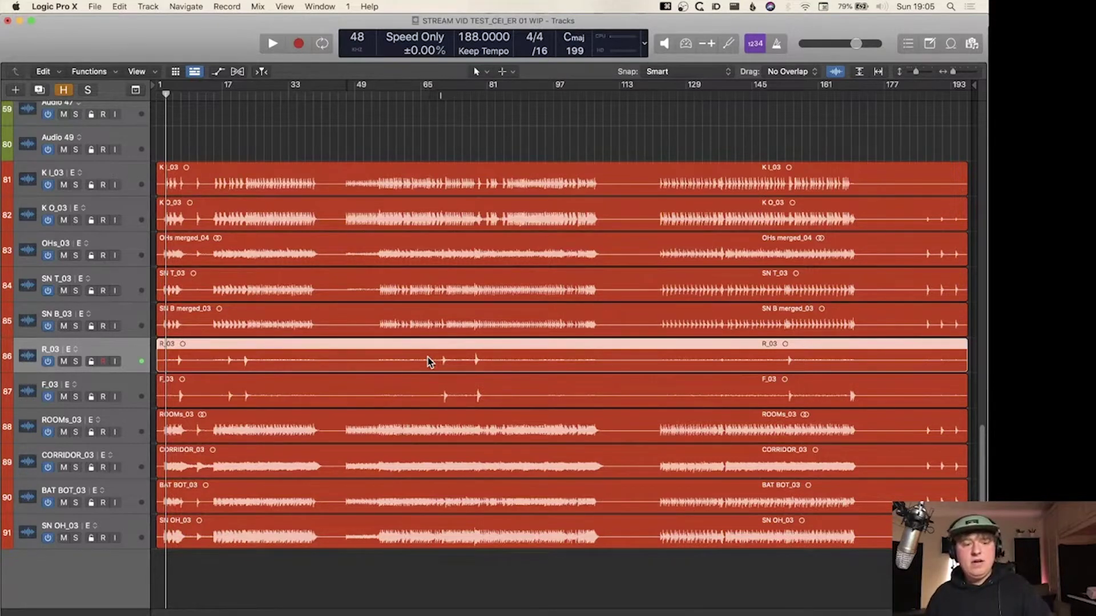
key("ctrl+x")
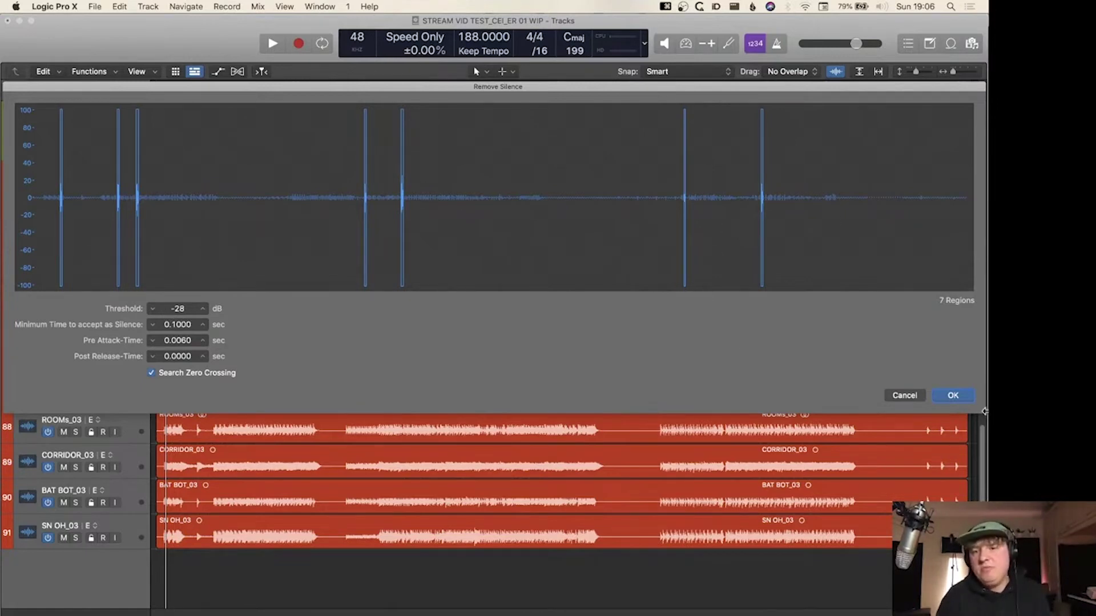
left_click(950, 396)
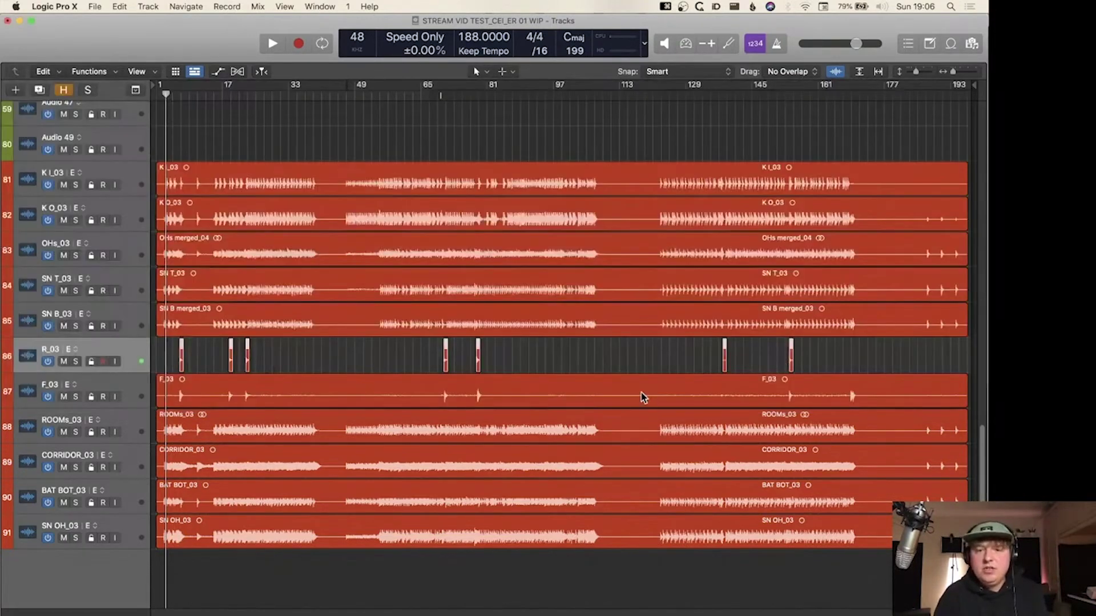
- Remove silence from the joined F_03 region, raising the threshold until only the tom hits are kept
key("ctrl+x")
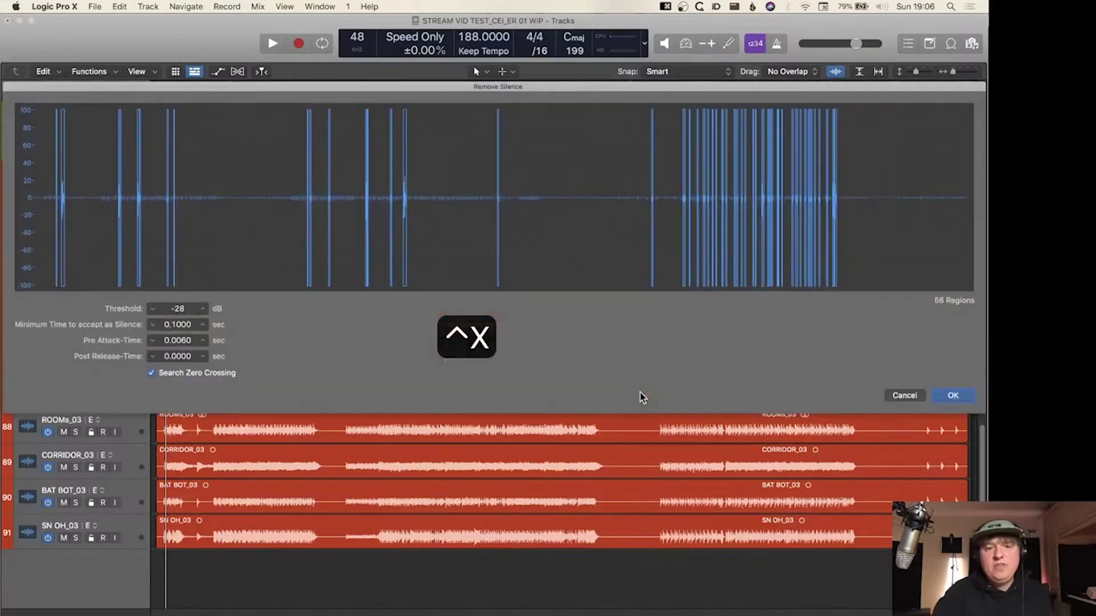
left_click(901, 394)
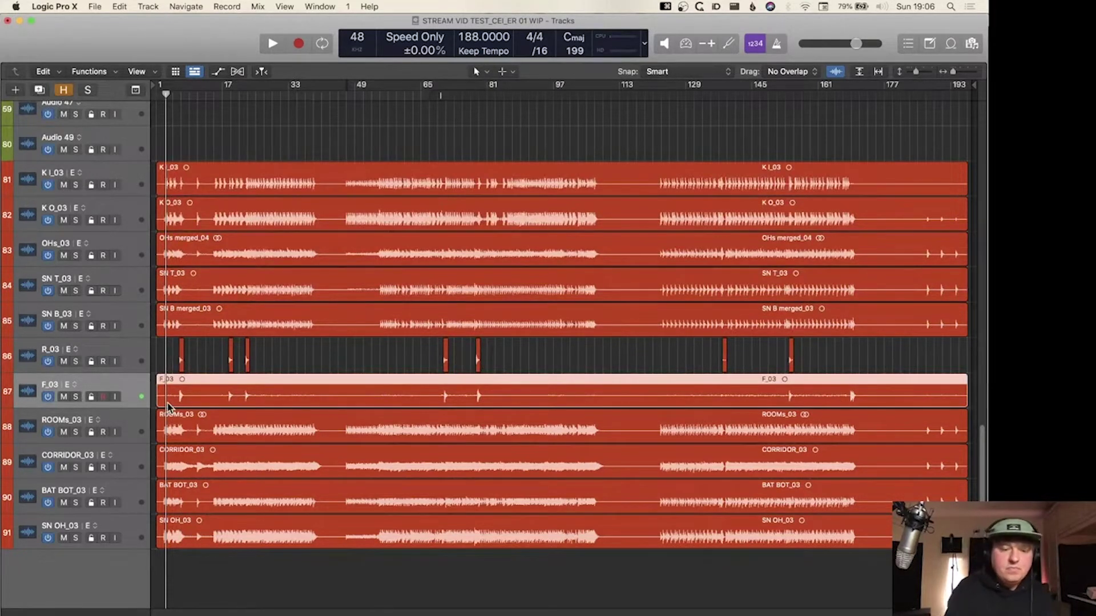
key("ctrl+x")
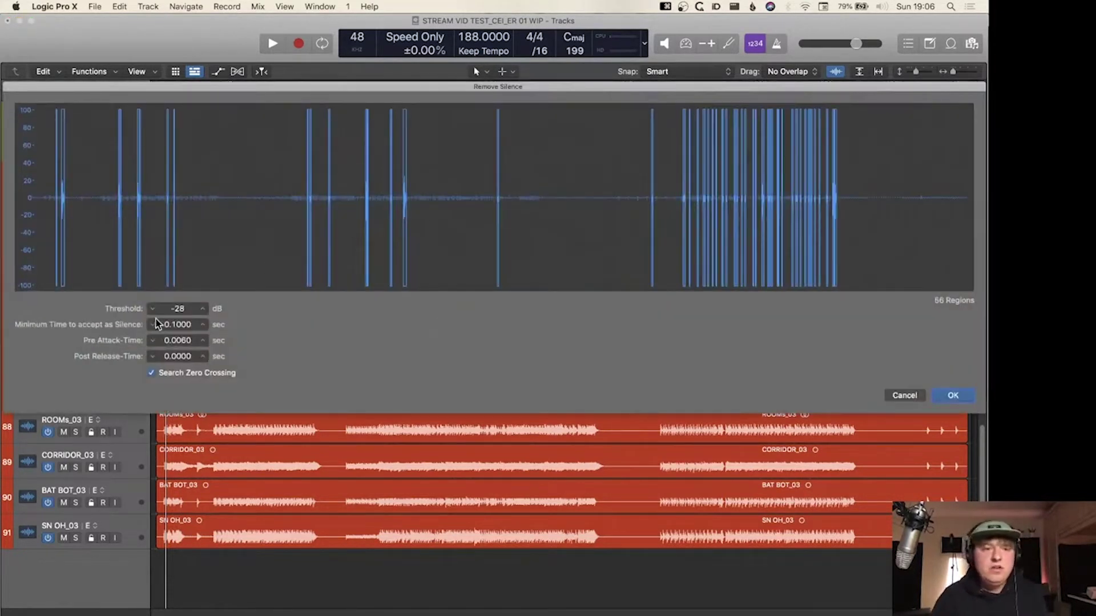
left_click(202, 308)
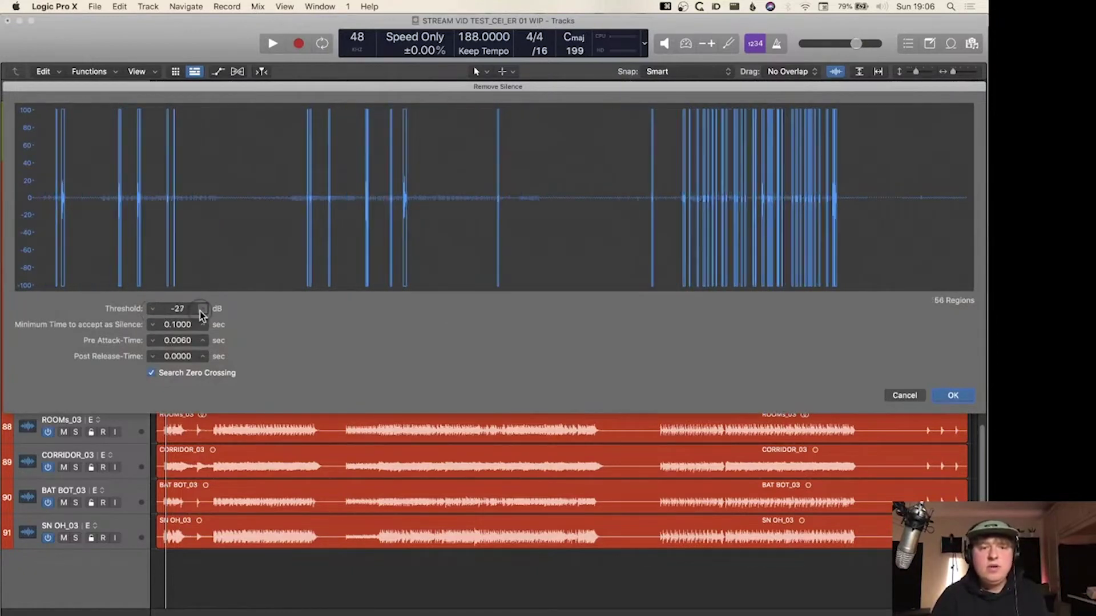
left_click(202, 308)
left_click(202, 309)
left_click(202, 309)
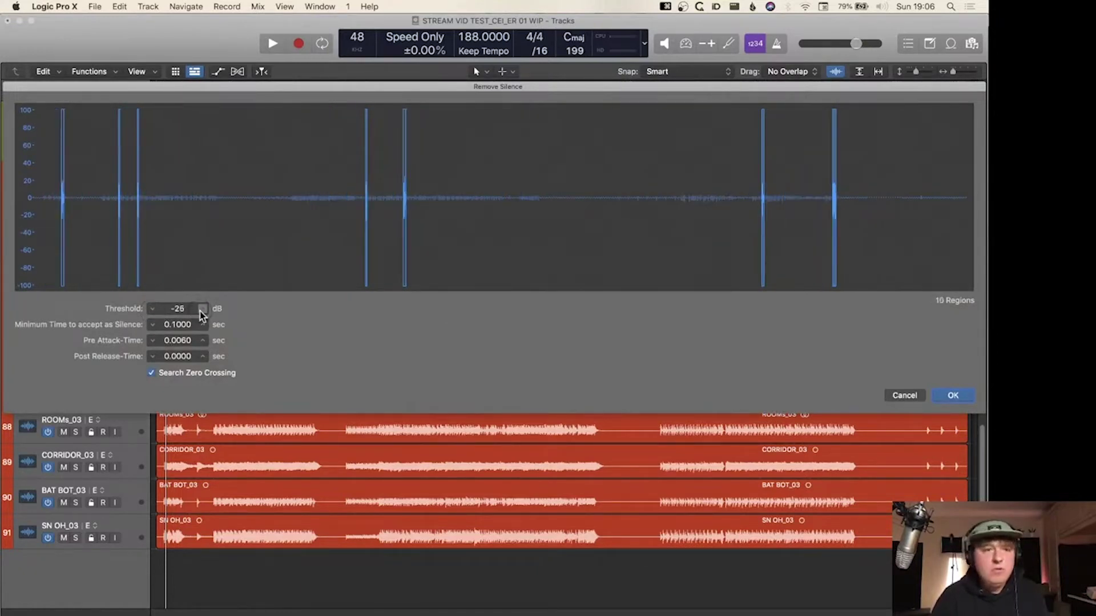
key("Return")
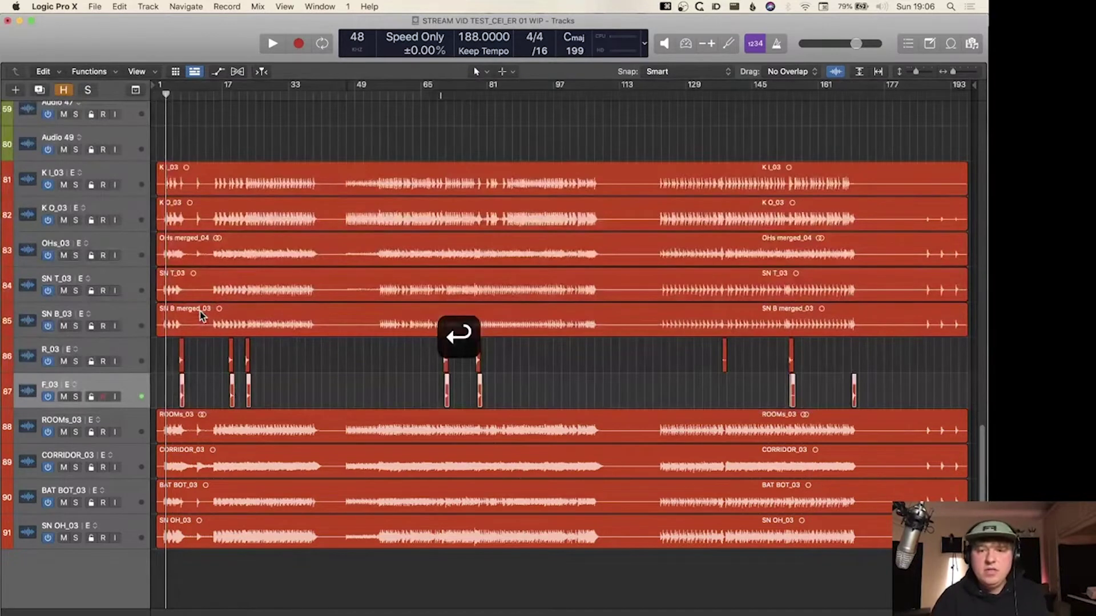
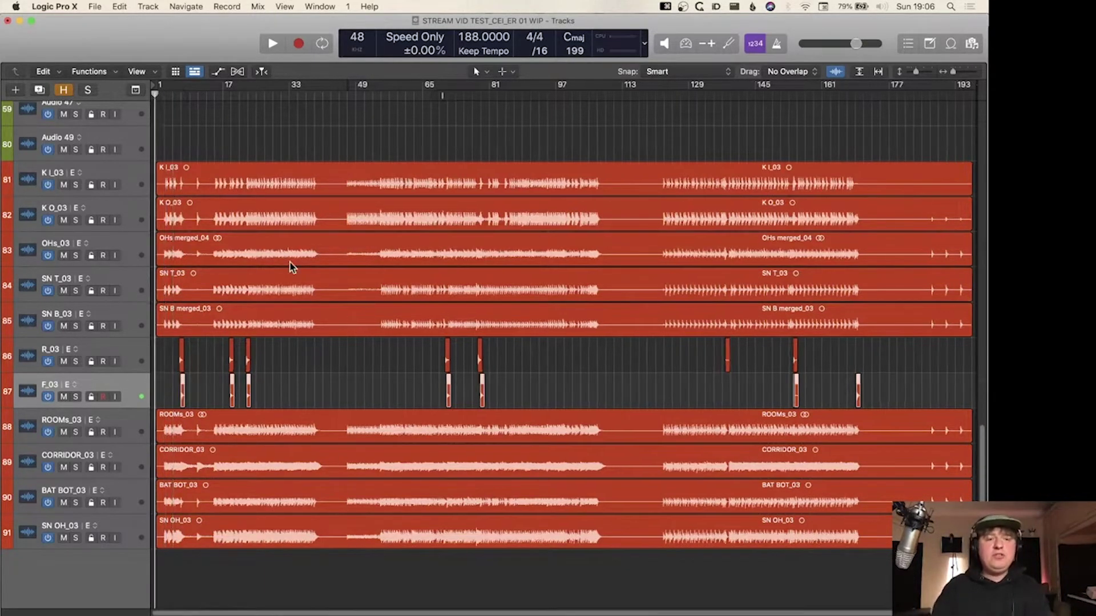
- Examine the first R_03 and F_03 tom regions between bars 6 and 7 at close range
key("super+Right")
key("super+Right")
key("super+Right")
left_click(287, 91)
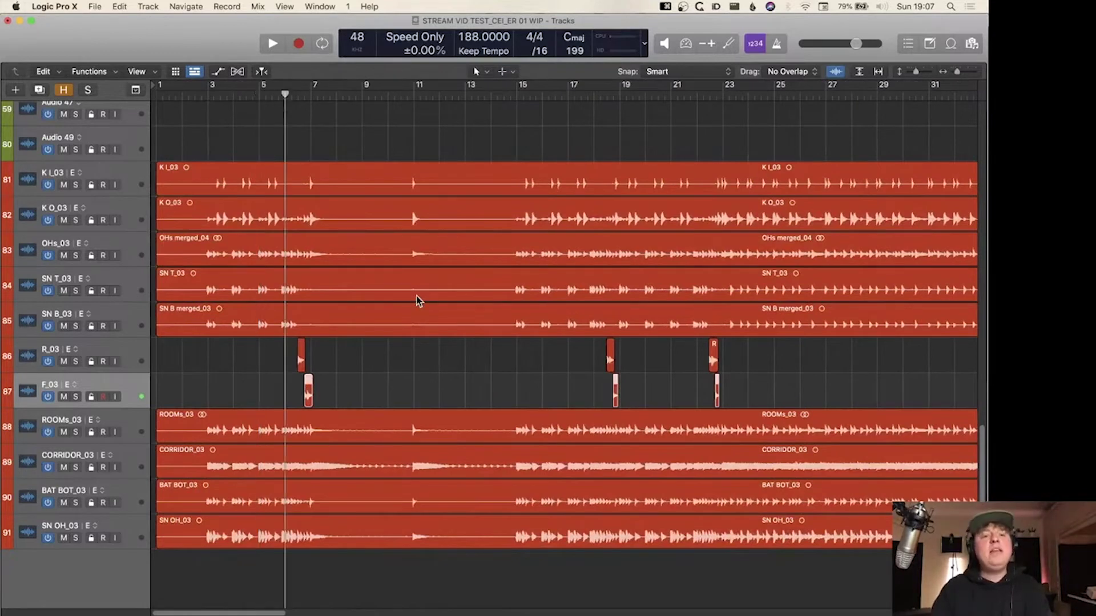
key("super+Right")
key("super+Right")
key("super+Down")
key("super+Down")
key("super+Right")
key("super+Right")
key("super+Right")
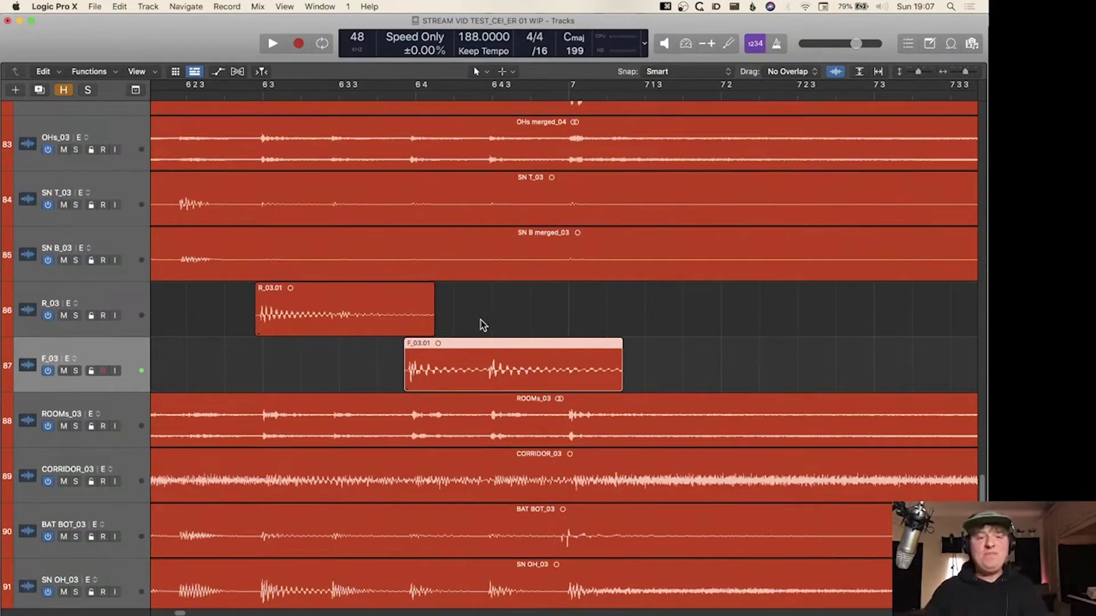
scroll(482, 326, "left", 4)
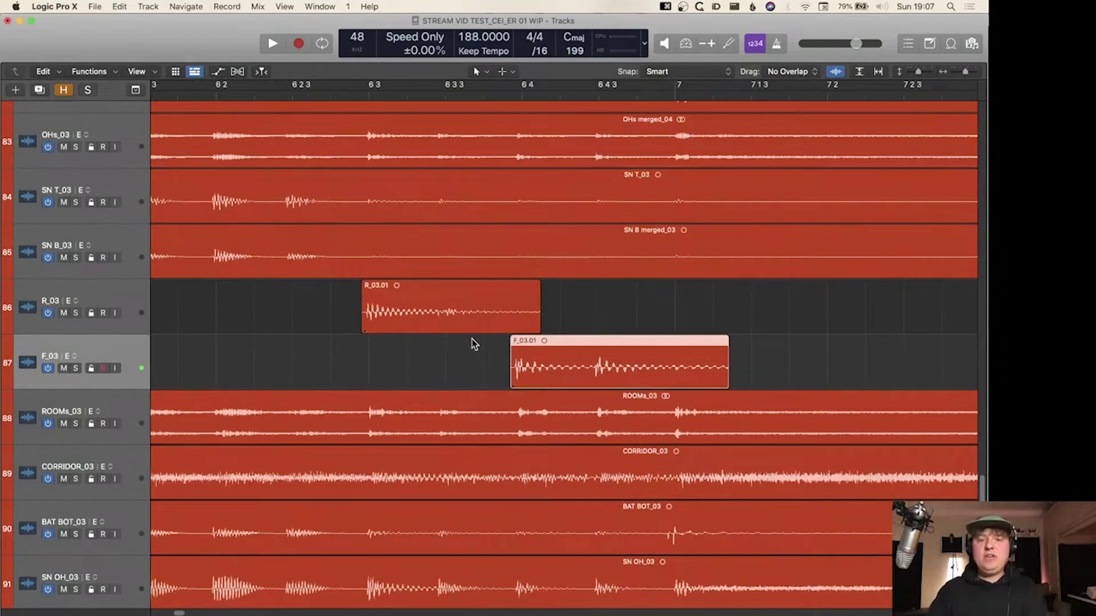
- Select all R_03 and F_03 tom regions and give them short fade-ins at their starts
left_click(472, 339, "ctrl+alt")
left_click_drag(926, 314, 74, 369)
left_click(417, 307, "ctrl+alt")
left_click(417, 307, "ctrl+alt")
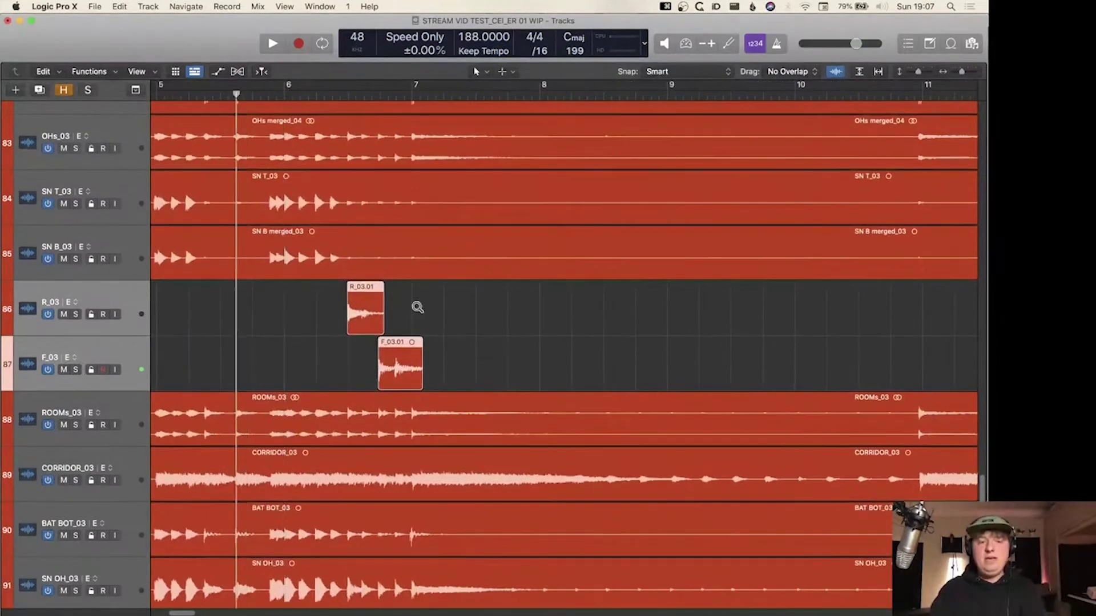
left_click(417, 308, "ctrl+alt")
left_click(417, 308, "ctrl+alt")
left_click(418, 309, "ctrl+alt")
key("z")
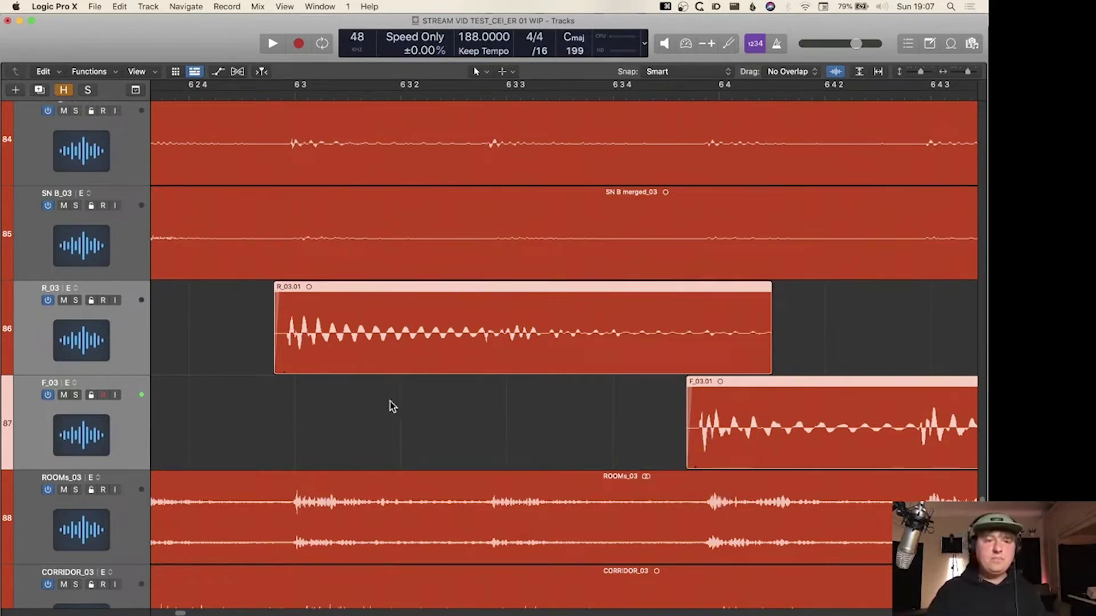
- Solo the R_03 track and audition its first tom hit from just before bar 6 beat 3
left_click(208, 332)
left_click(99, 327)
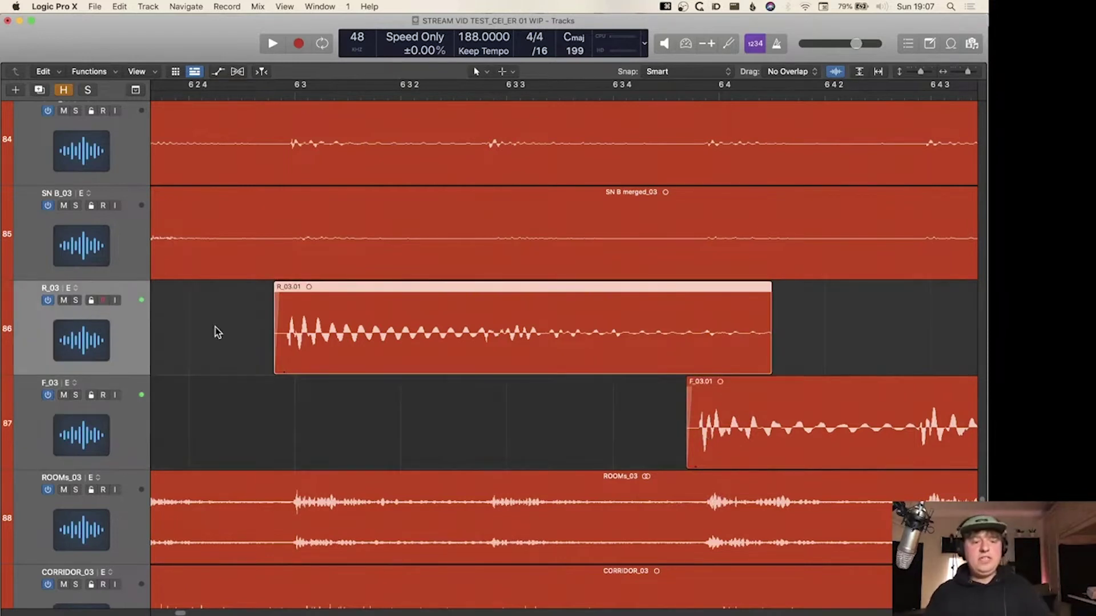
left_click(688, 311)
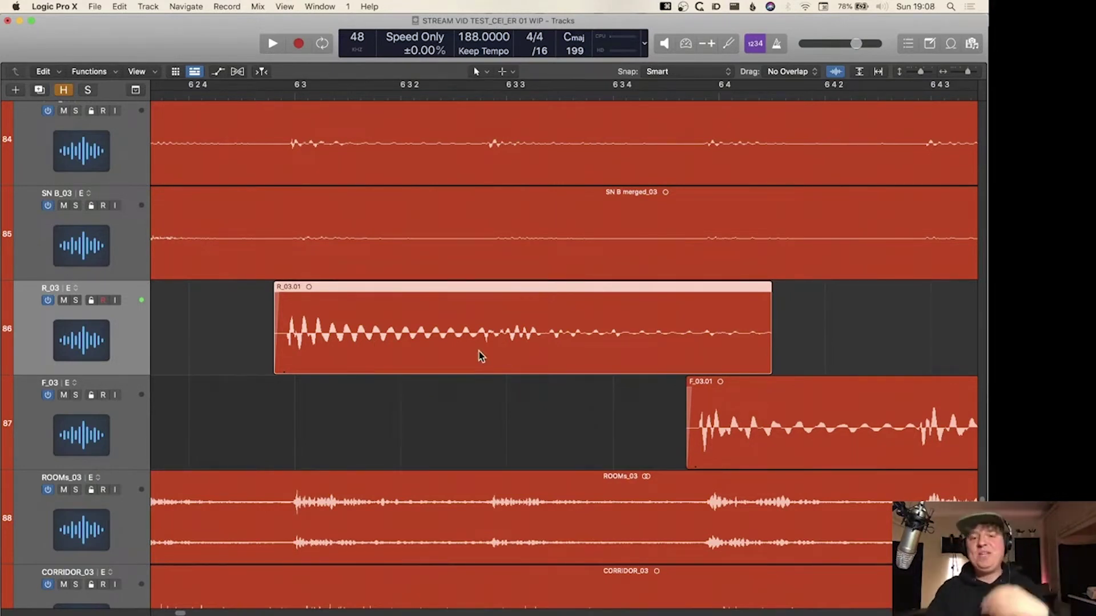
key("s")
key("super+Down")
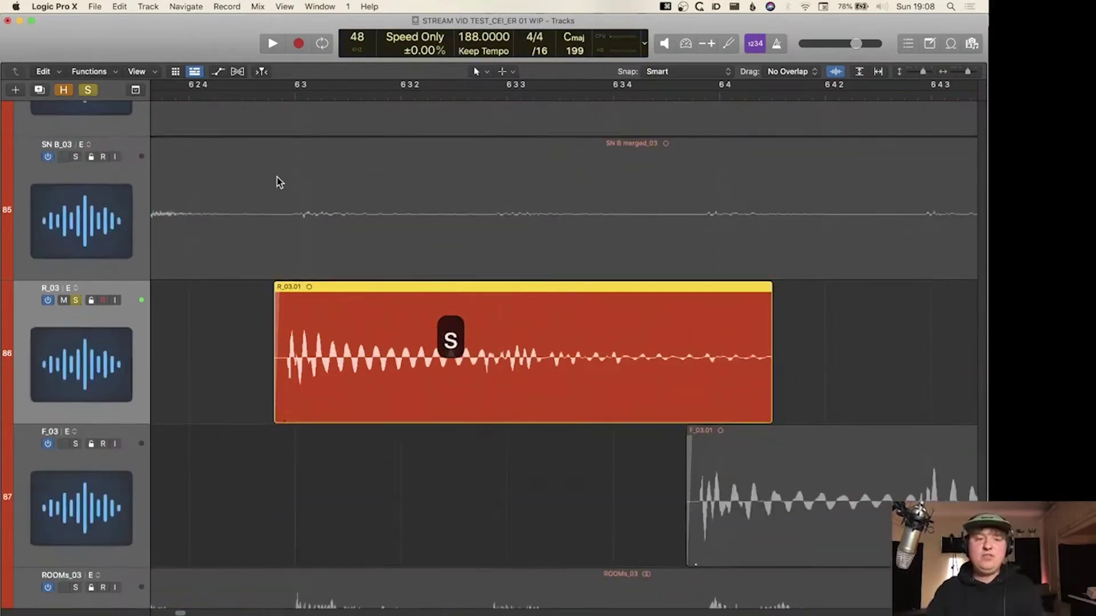
left_click(176, 108)
scroll(177, 106, "up", 3)
key("space")
key("space")
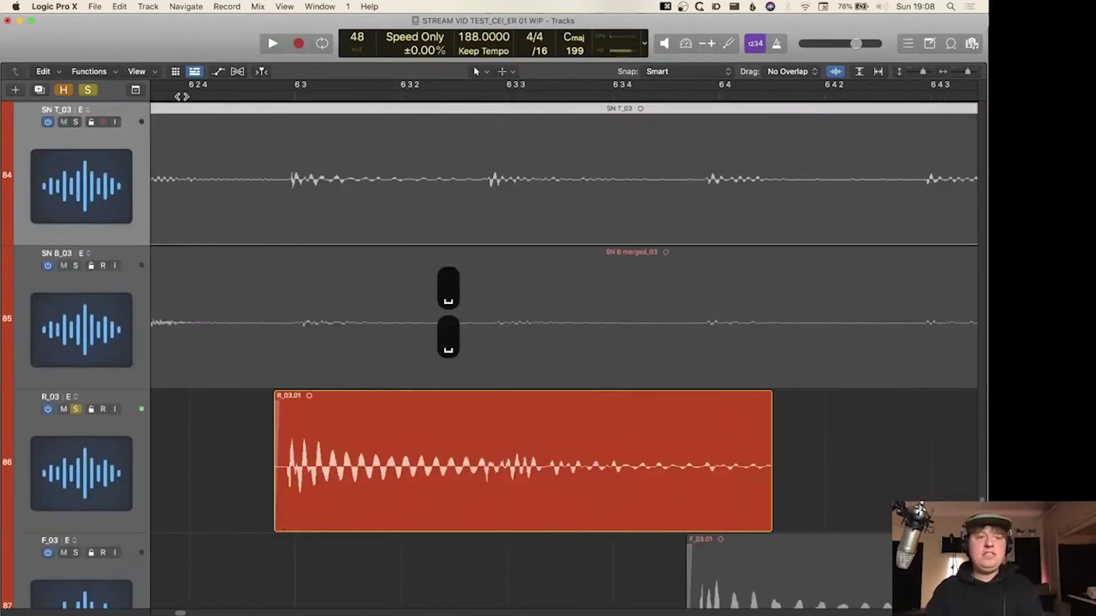
left_click(183, 96)
key("space")
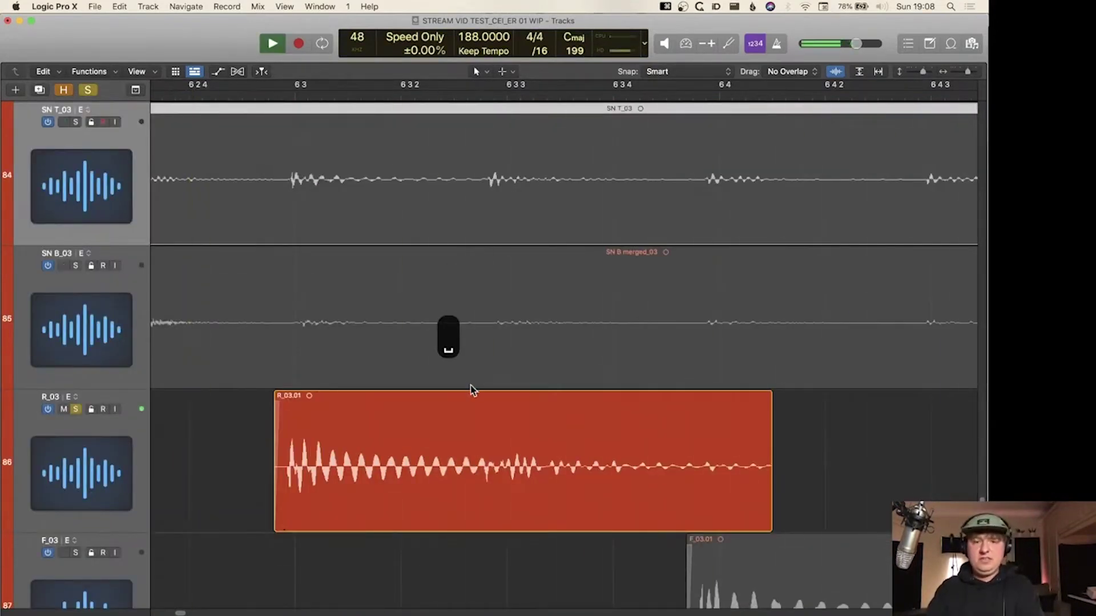
key("space")
- Move the OHs_03 track below SN B_03 so it sits directly above R_03
scroll(471, 387, "down", 3)
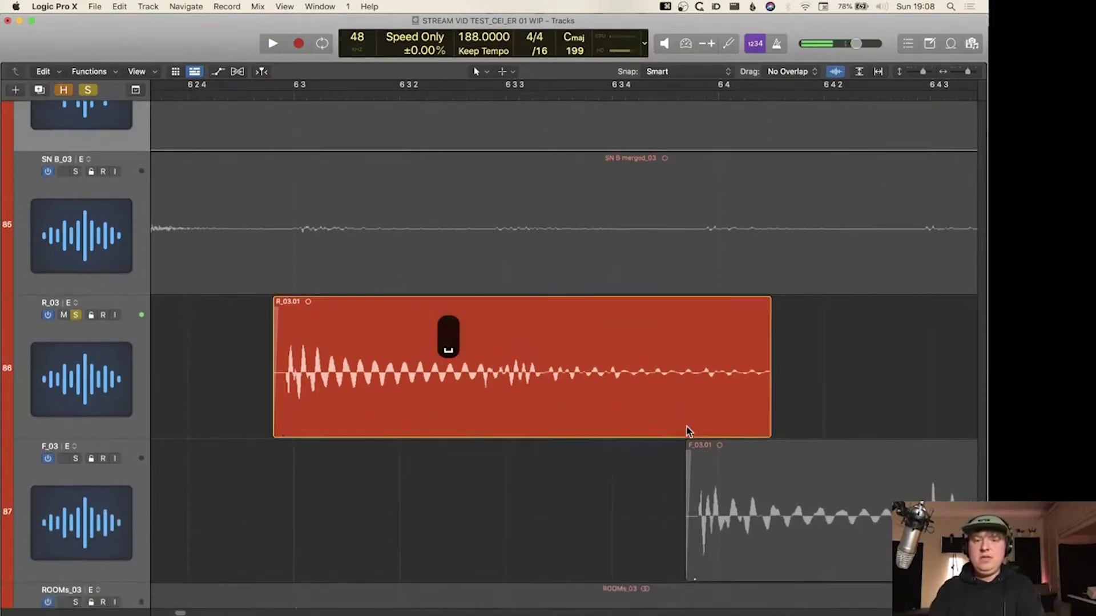
scroll(686, 428, "up", 4)
scroll(688, 432, "up", 3)
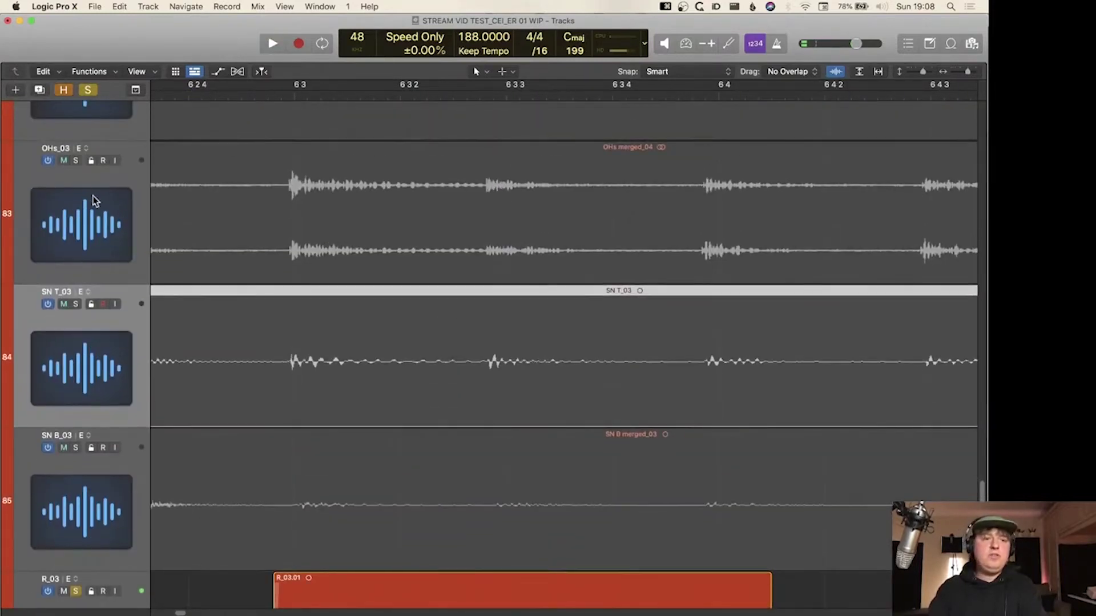
scroll(94, 201, "down", 5)
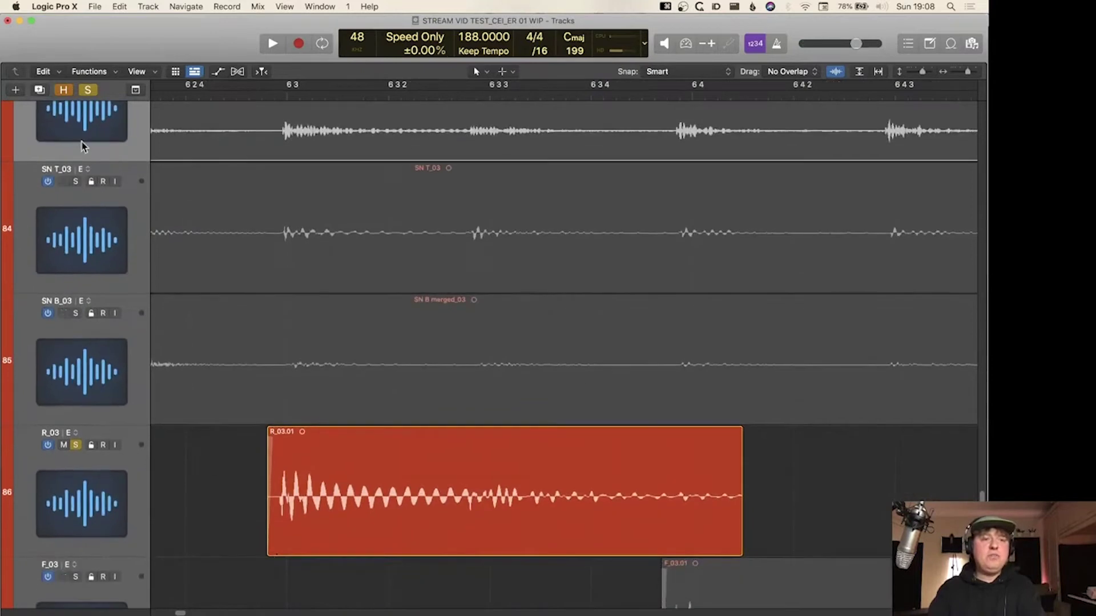
left_click_drag(81, 141, 80, 485)
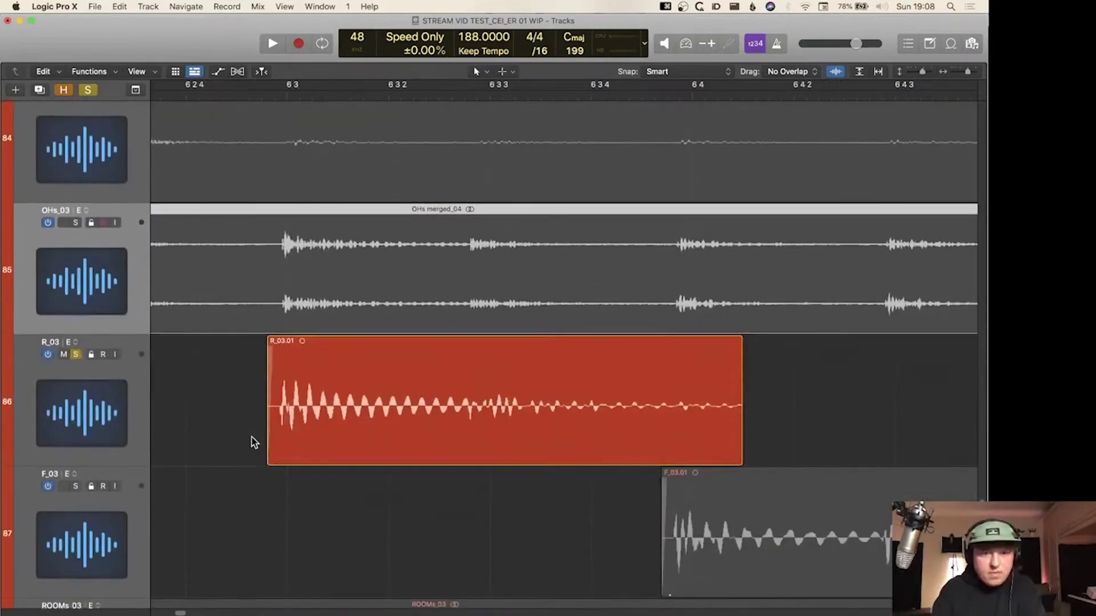
- Solo OHs_03 instead of R_03 and audition the overheads through the first tom fill around bar 6 beat 3
left_click(77, 220)
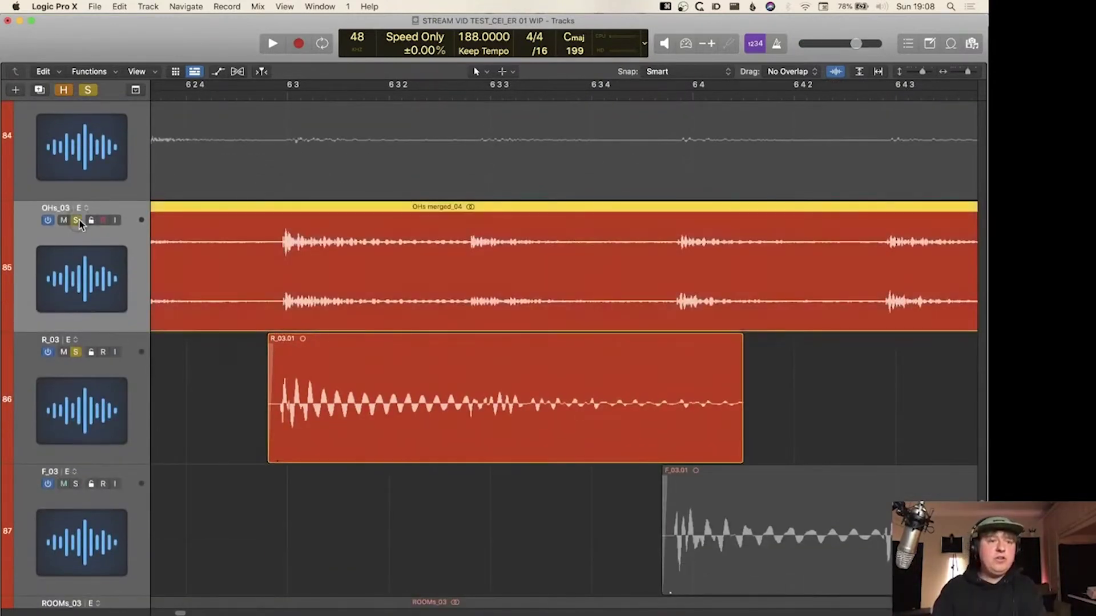
left_click(76, 352)
scroll(179, 223, "left", 5)
left_click(257, 97)
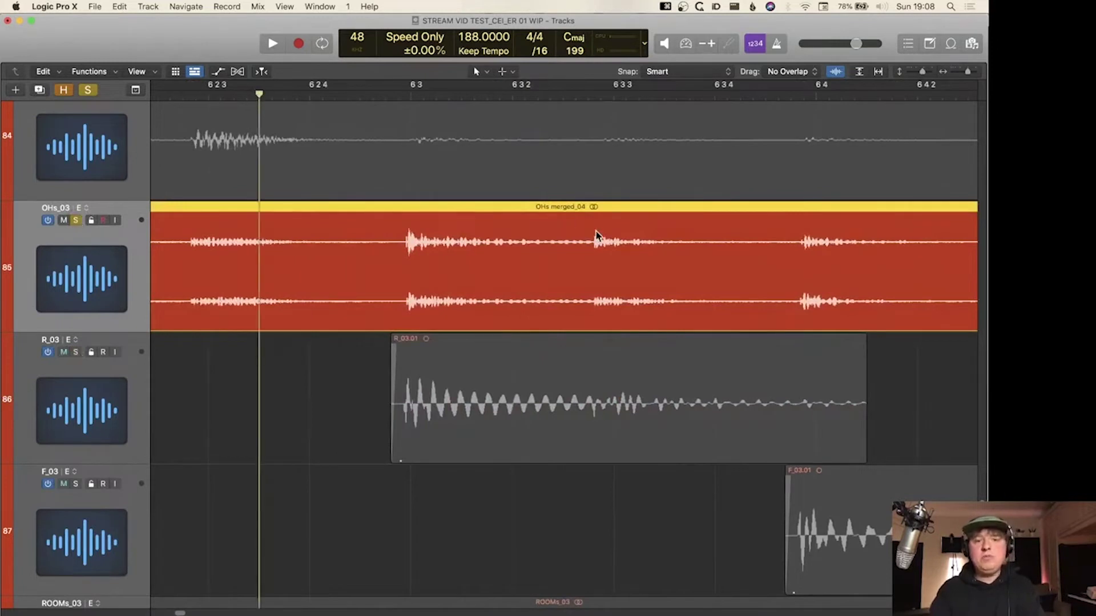
scroll(594, 231, "right", 3)
key("space")
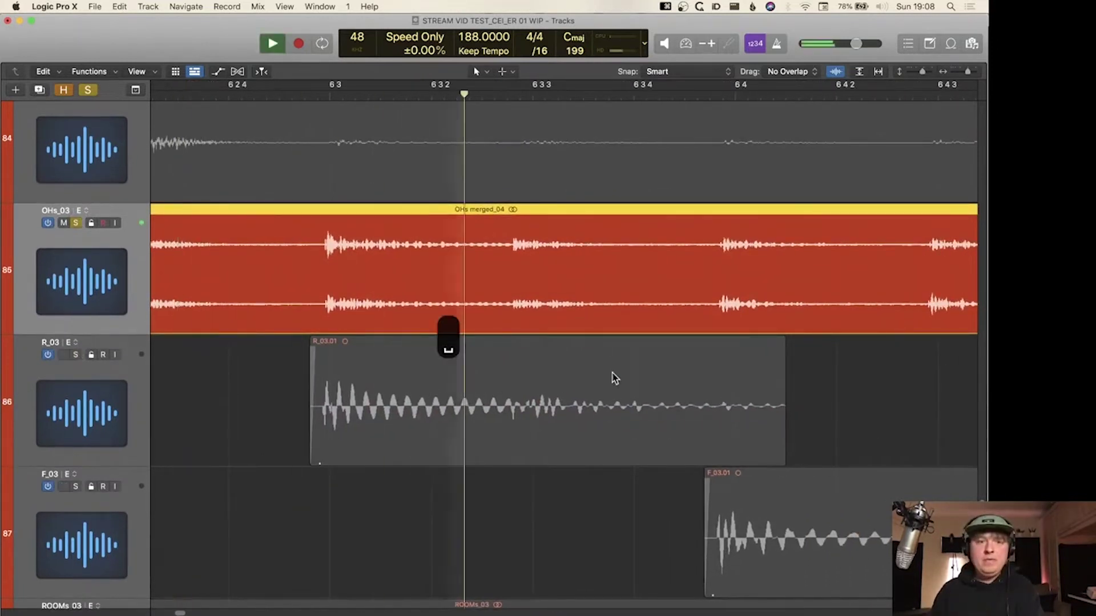
key("space")
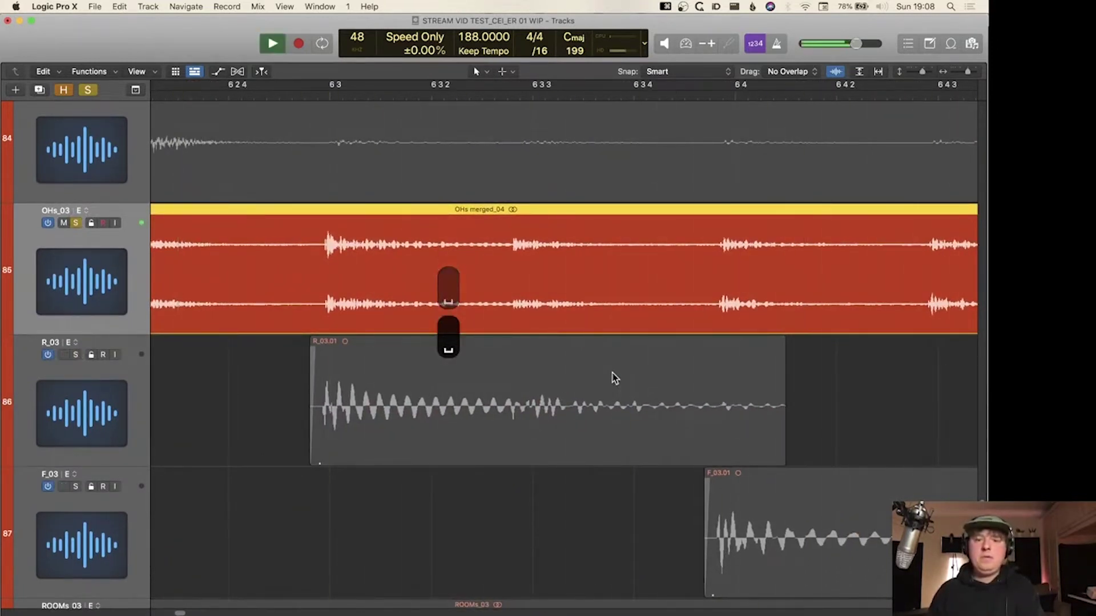
key("space")
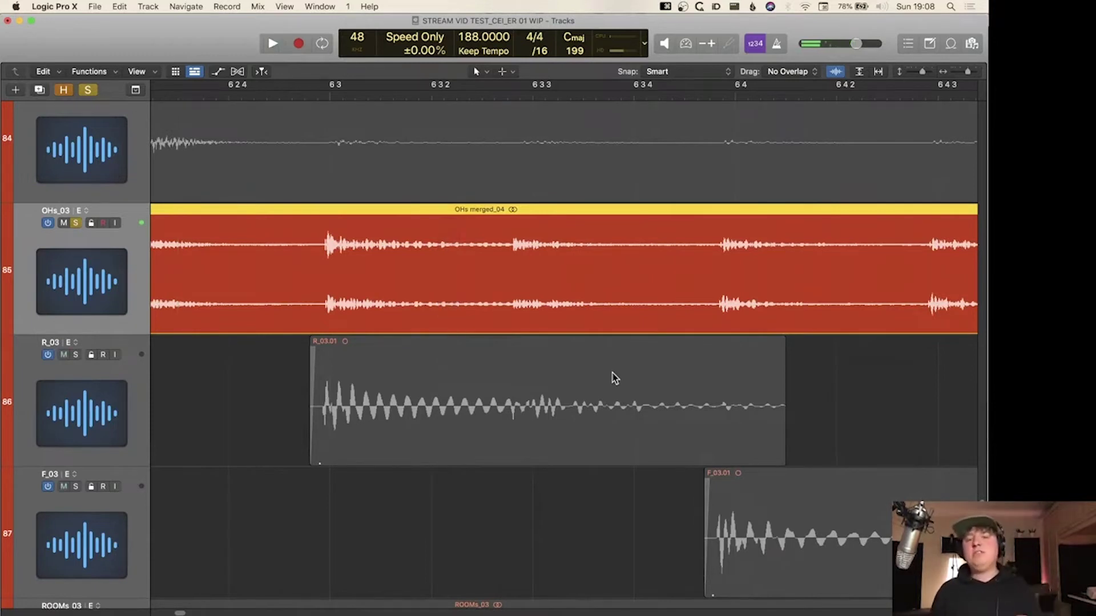
- Shorten the first R_03 tom region to end just before bar 6 beat 4 and add a short fade-out at its end
scroll(611, 373, "down", 3)
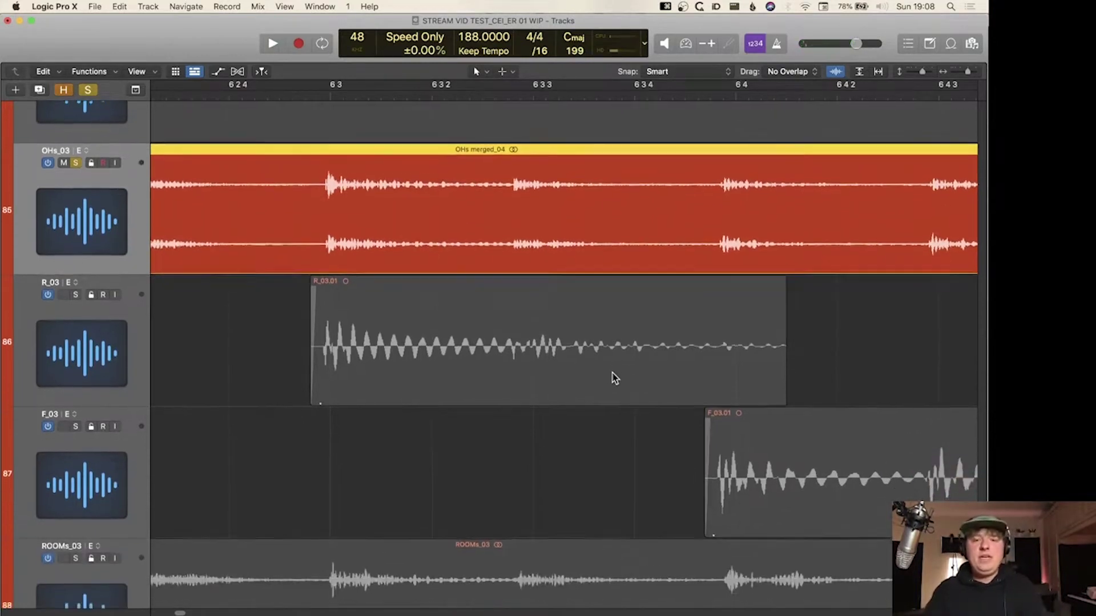
left_click_drag(785, 404, 721, 399)
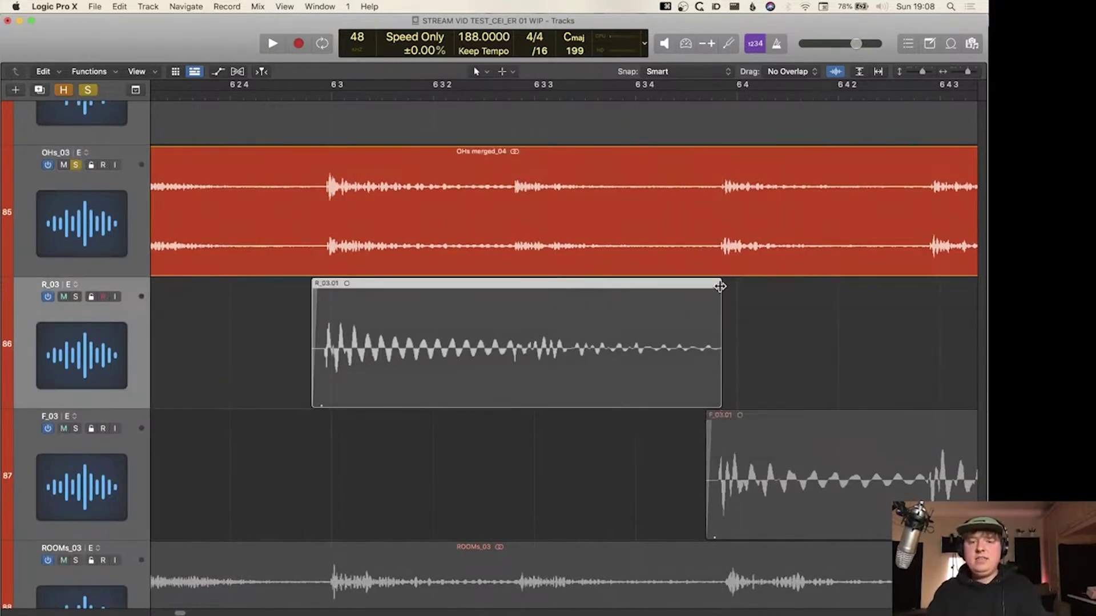
left_click_drag(719, 284, 666, 286)
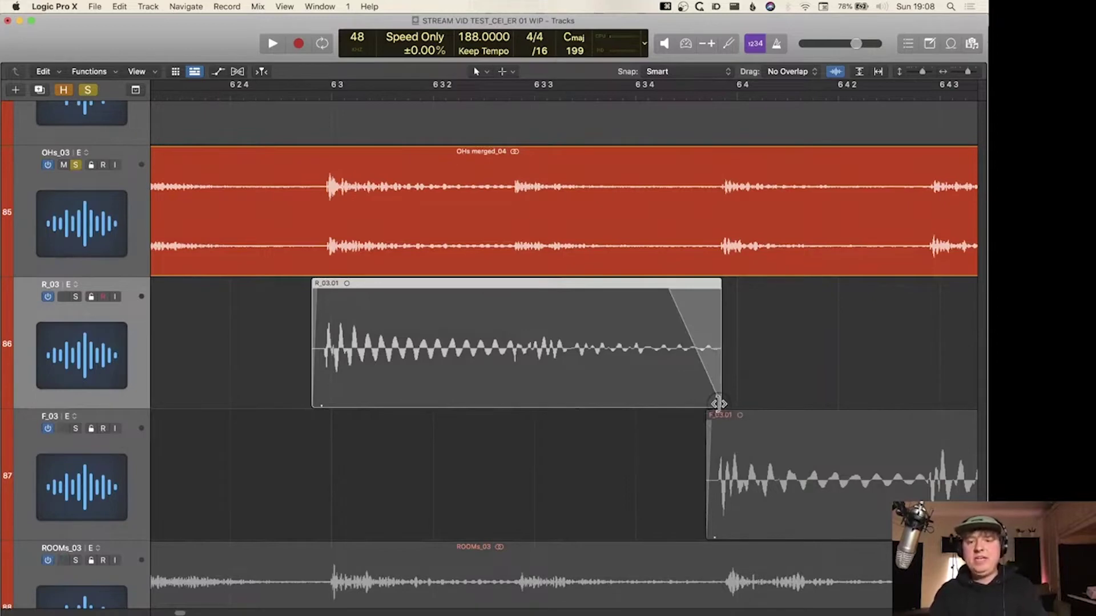
left_click_drag(718, 404, 716, 403)
- Audition the overheads from midway through bar 6 beat 4 to find where the last F_03 tom hit gives way to bar 7
scroll(734, 250, "right", 5)
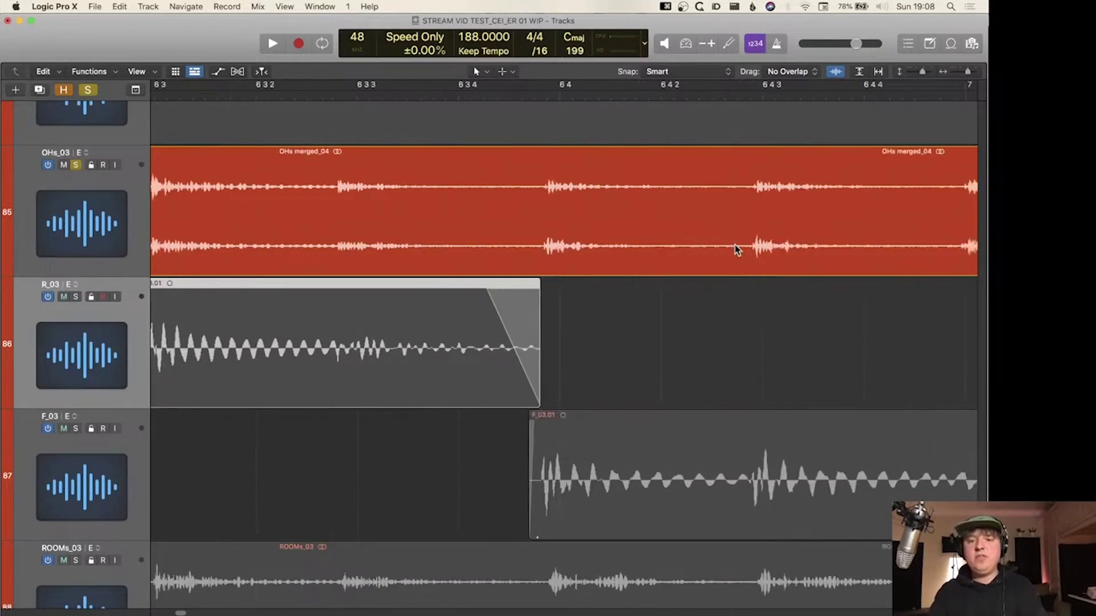
scroll(734, 249, "right", 5)
scroll(661, 486, "right", 5)
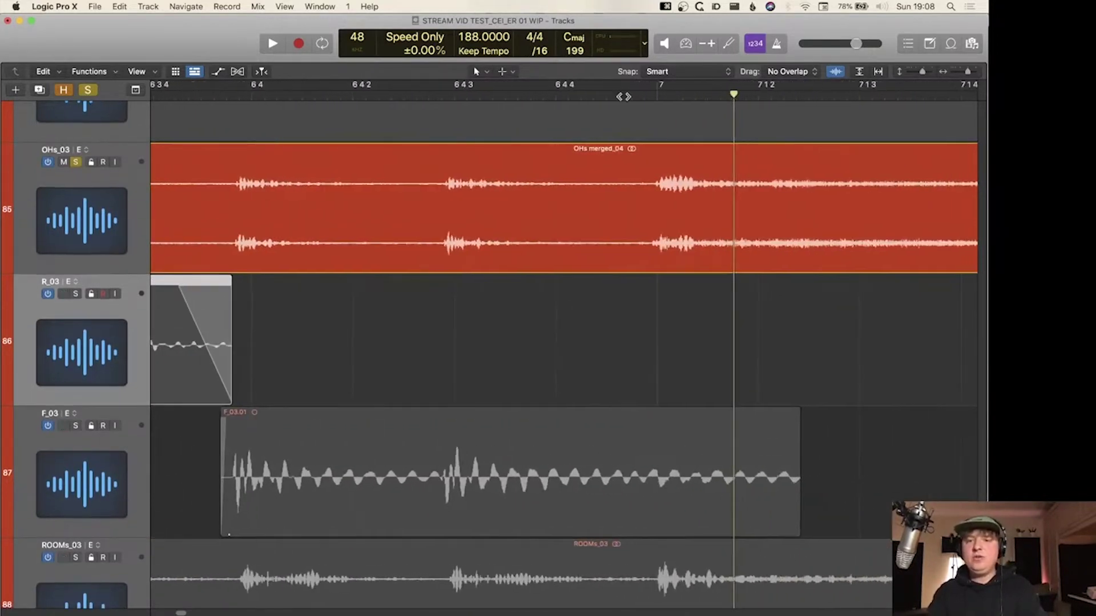
left_click(452, 97)
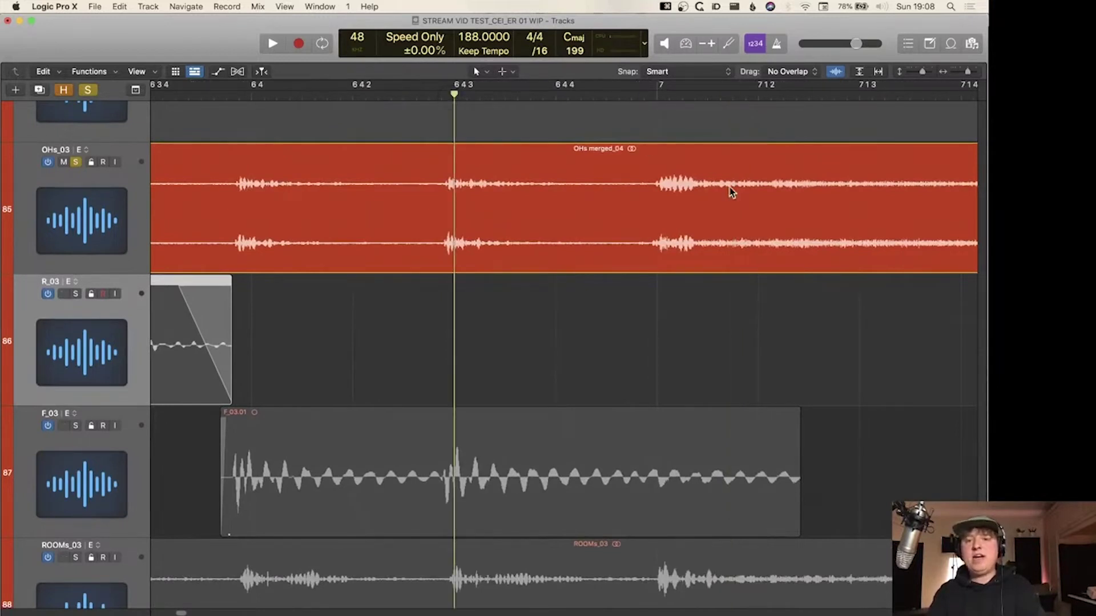
key("space")
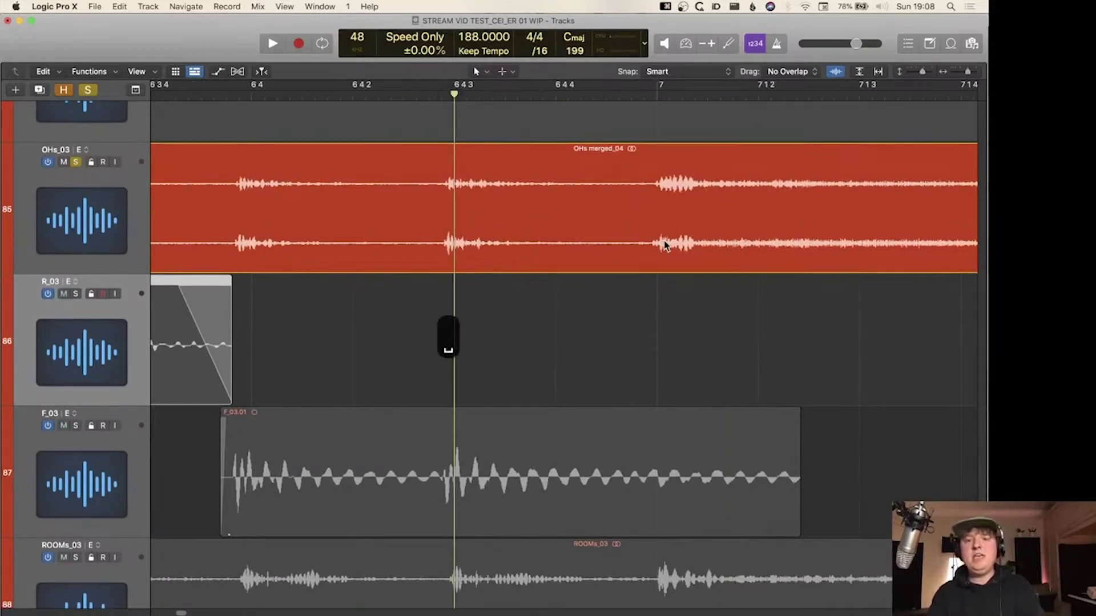
key("space")
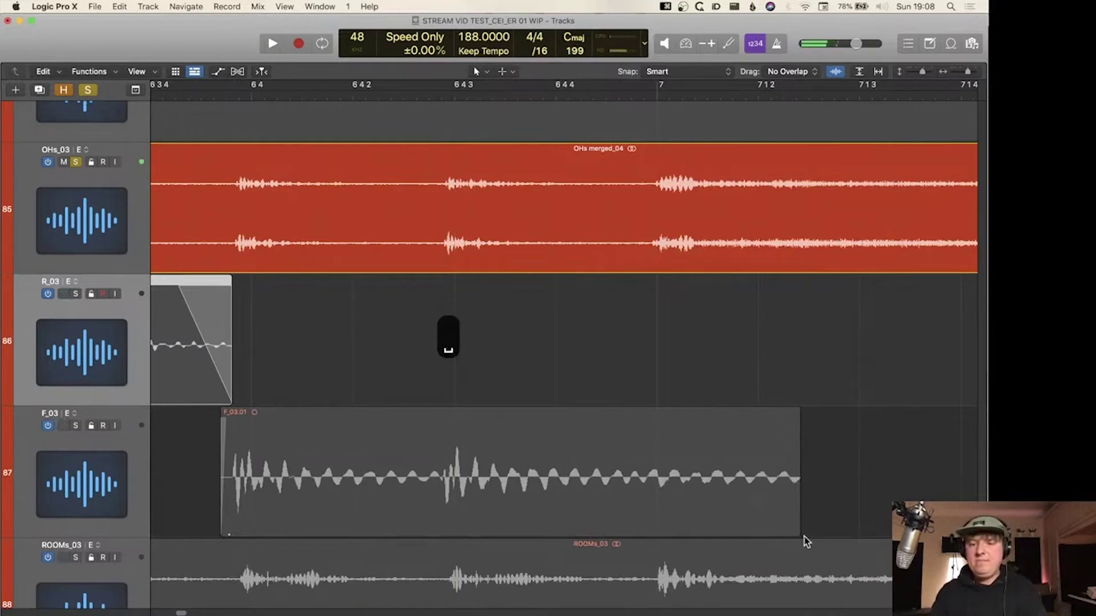
- Shorten the F_03 tom region to end just before bar 7 and add a short fade-out at its end
left_click_drag(800, 528, 650, 511)
left_click_drag(652, 417, 599, 410)
key("z")
key("super+Left")
key("super+Left")
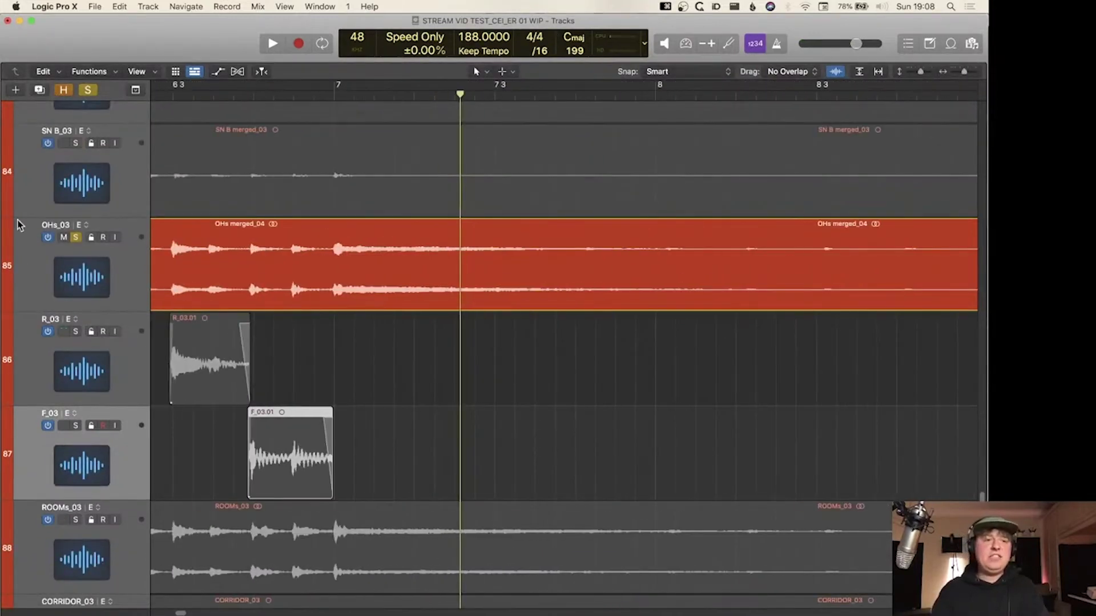
- Solo R_03 and F_03 instead of OHs_03 and audition both trimmed tom regions from just after bar 6 beat 2
left_click(76, 237)
left_click(96, 367, "shift")
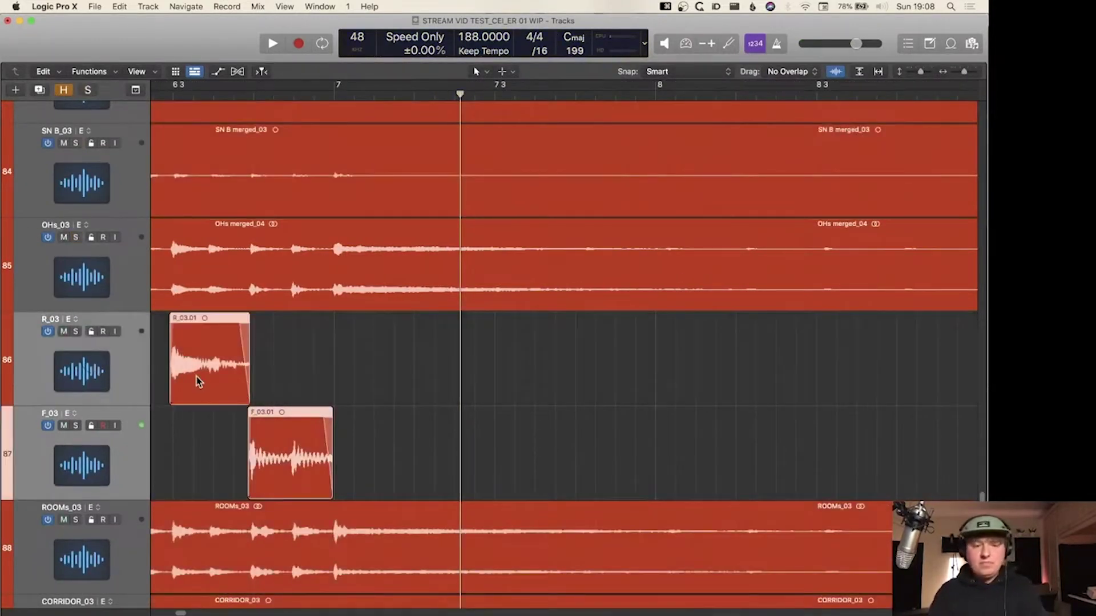
key("s")
scroll(195, 376, "left", 5)
left_click(277, 97)
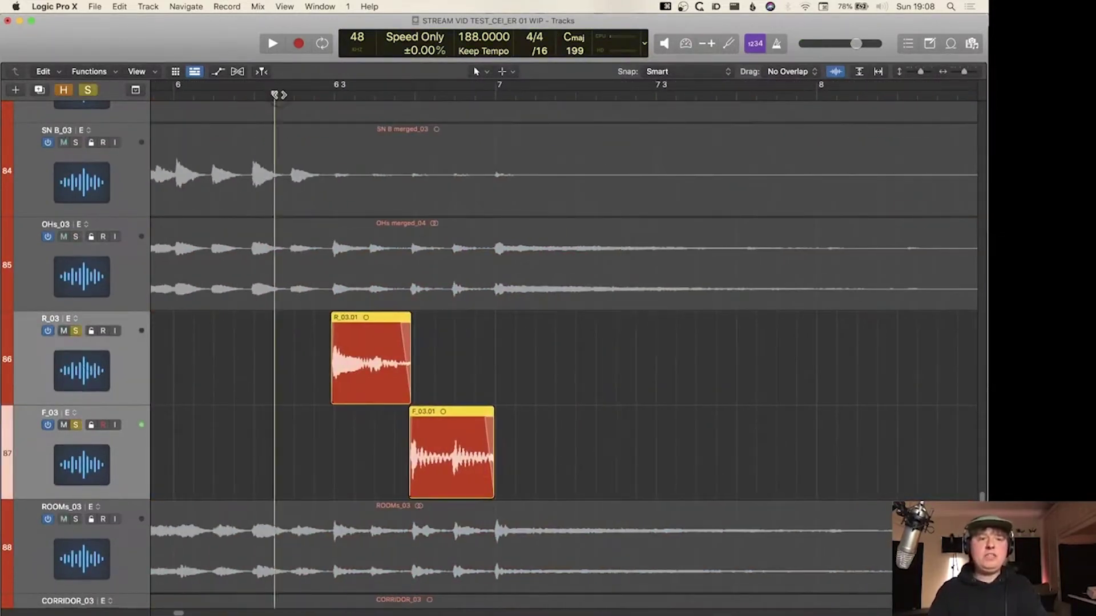
key("space")
key("space")
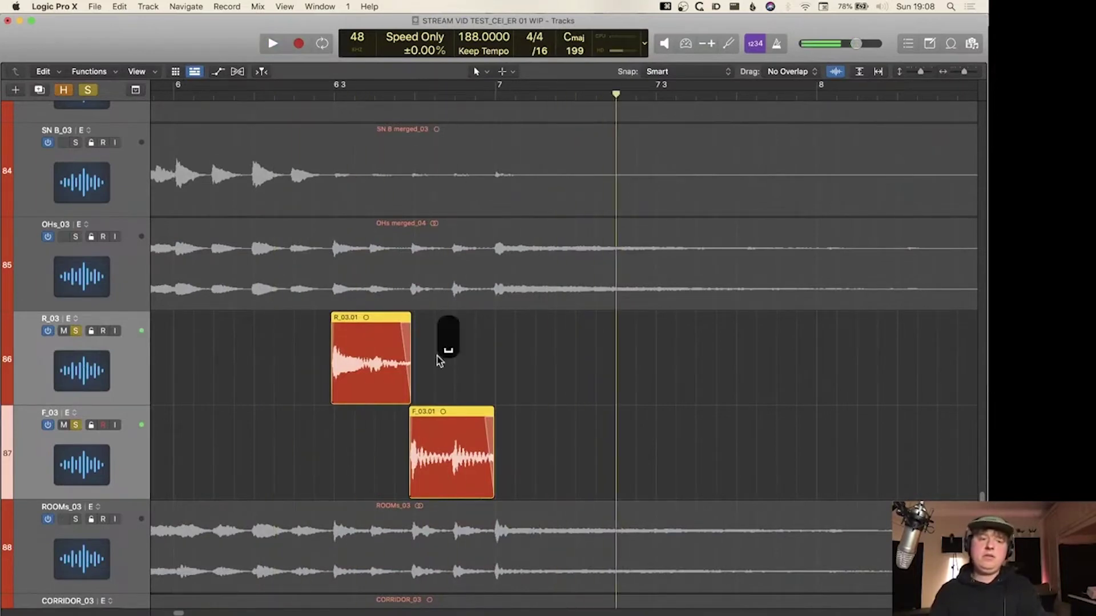
key("super+Up")
scroll(440, 360, "left", 5)
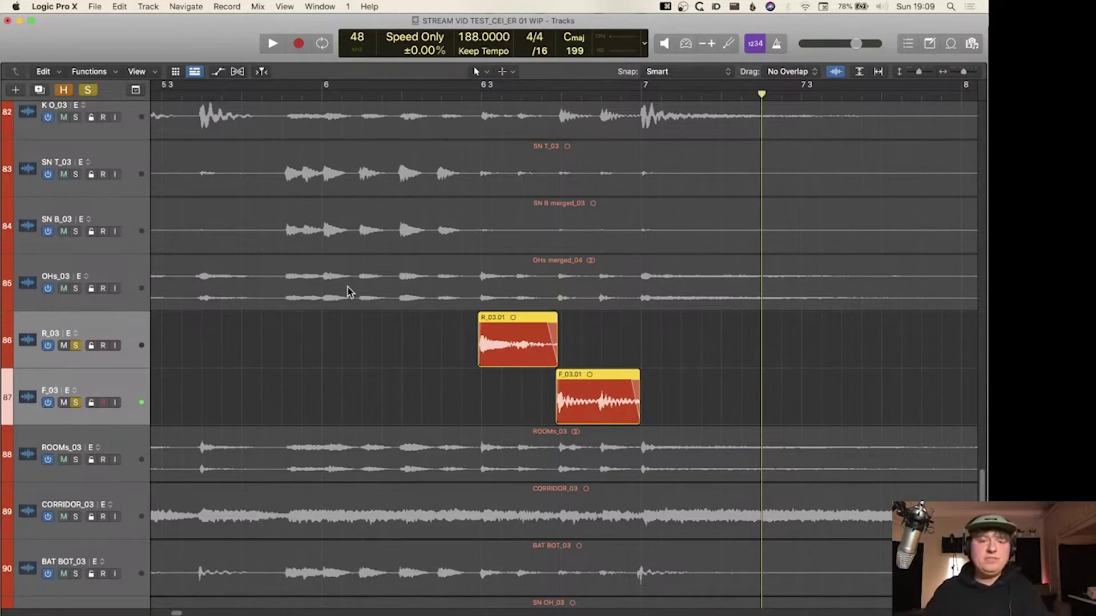
- Solo the OHs_03 overheads together with R_03 and F_03 and play the tom fill leading into bar 7
left_click(76, 289)
right_click(91, 276)
left_click(63, 275)
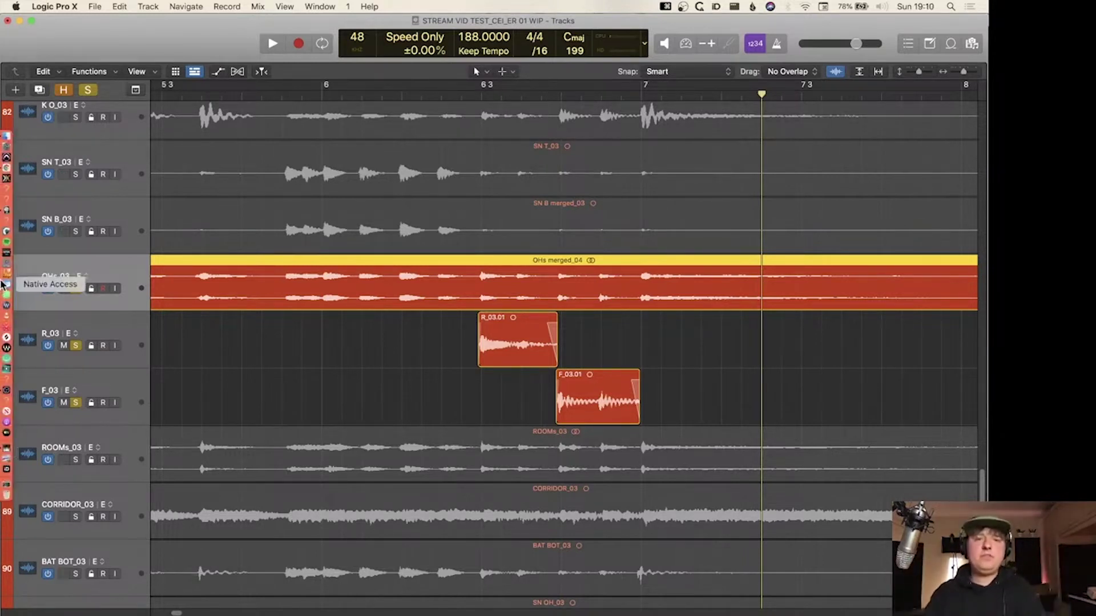
left_click(451, 94)
key("space")
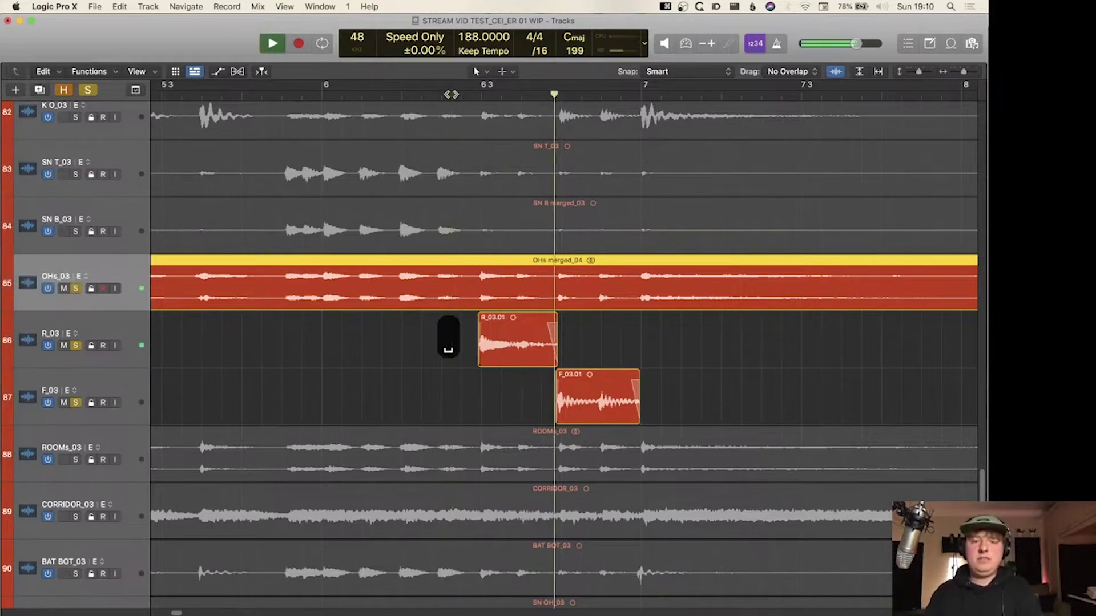
key("space")
left_click(282, 94)
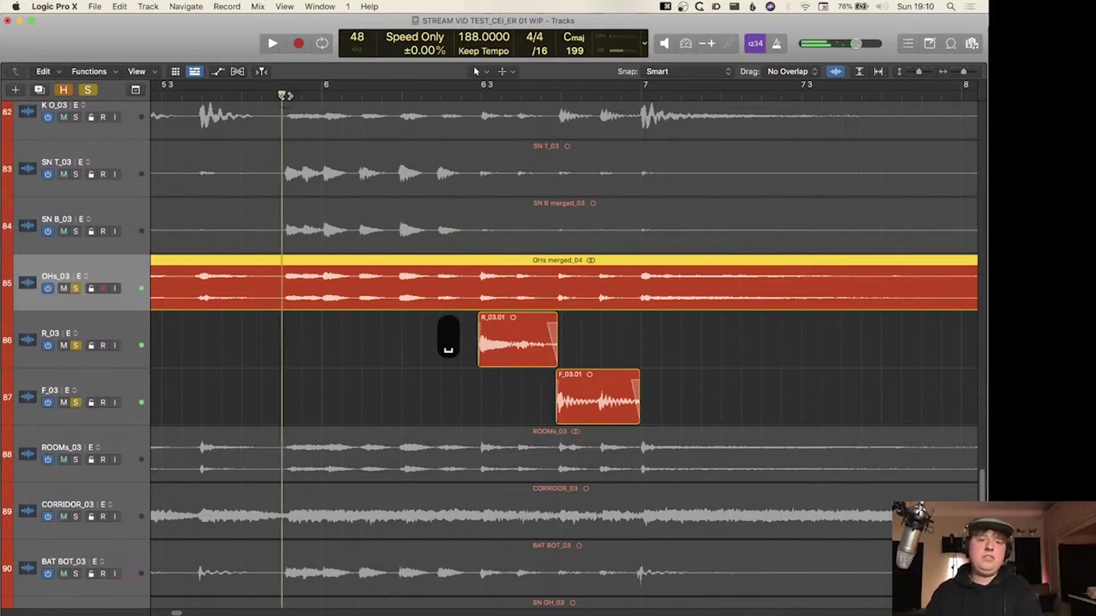
key("space")
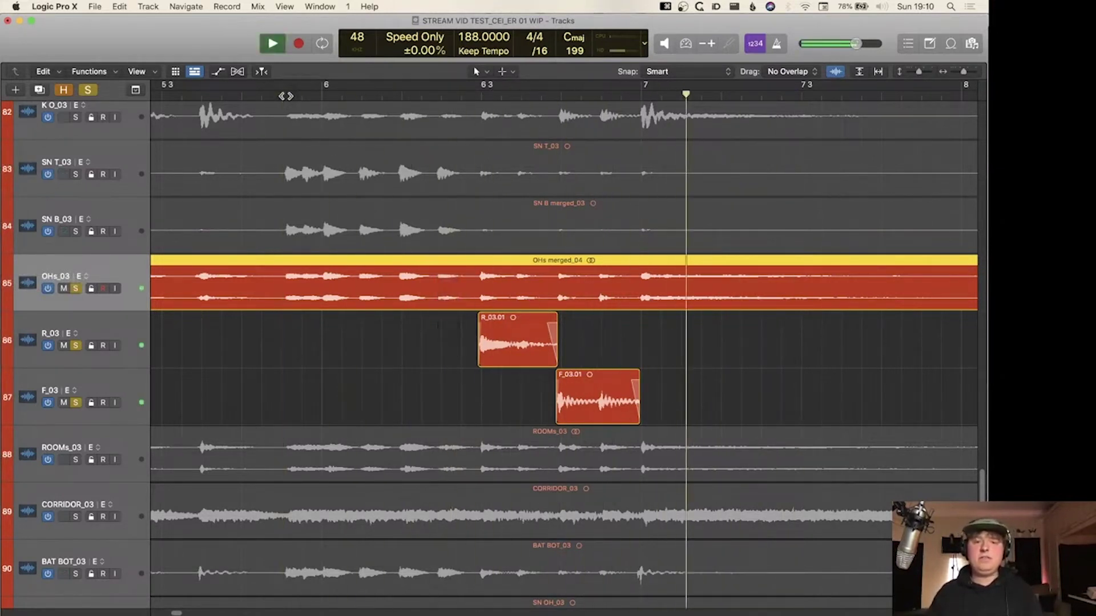
key("space")
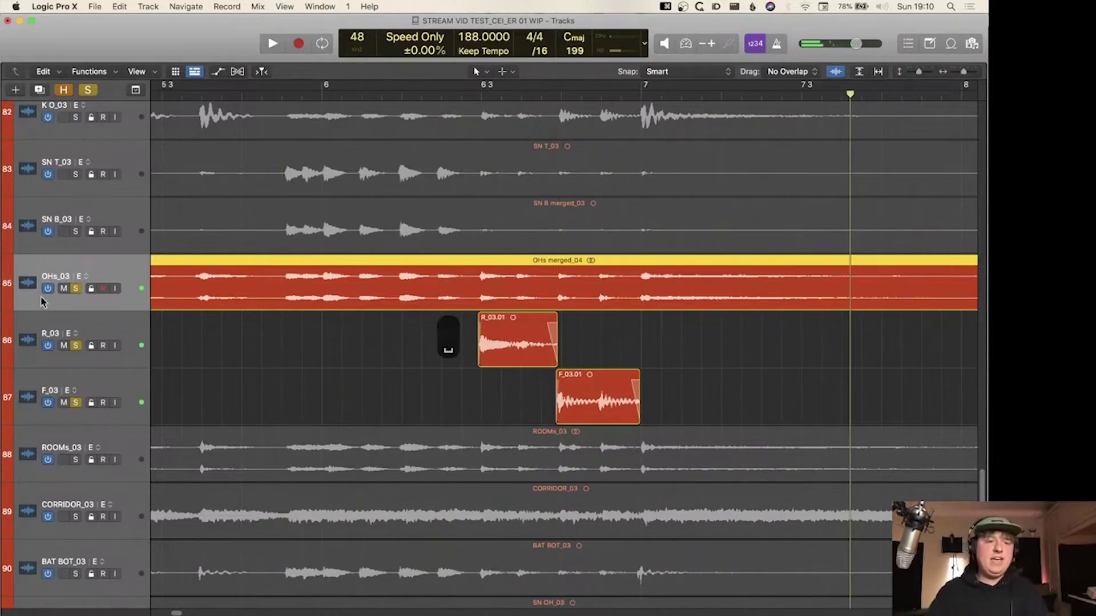
- Clear all track solos and solo only OHs_03 to focus on the hits around bar 7
left_click(77, 346, "alt")
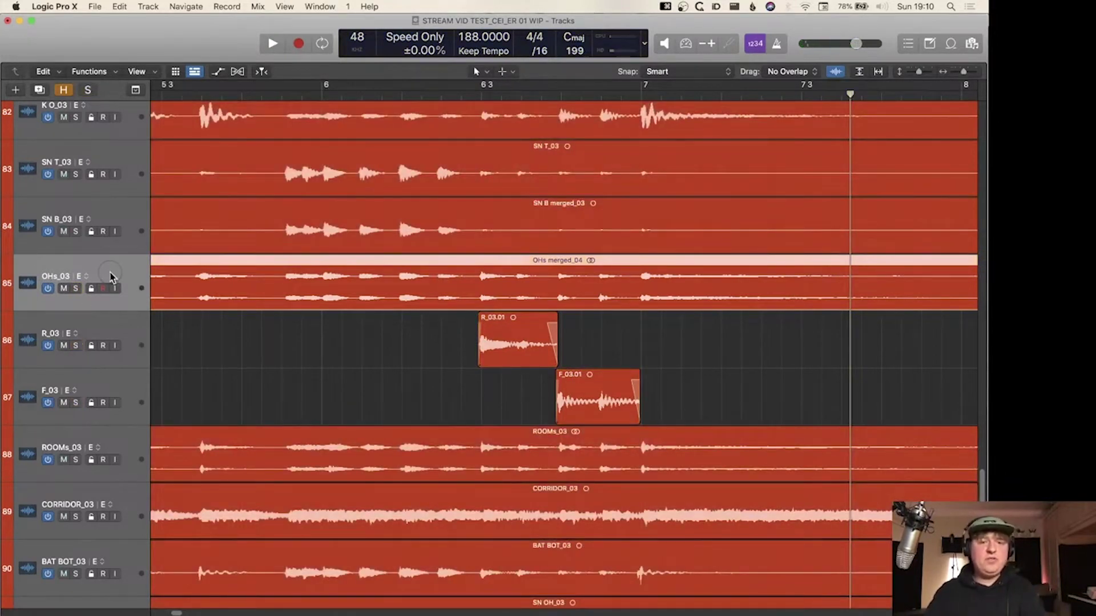
scroll(811, 303, "up", 5)
key("s")
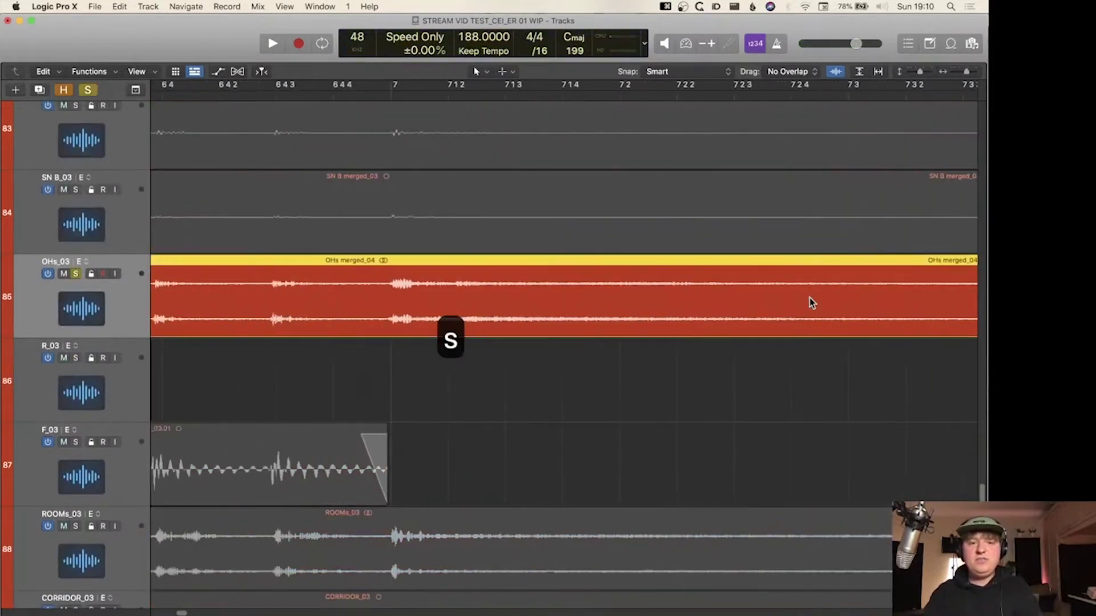
left_click(435, 90)
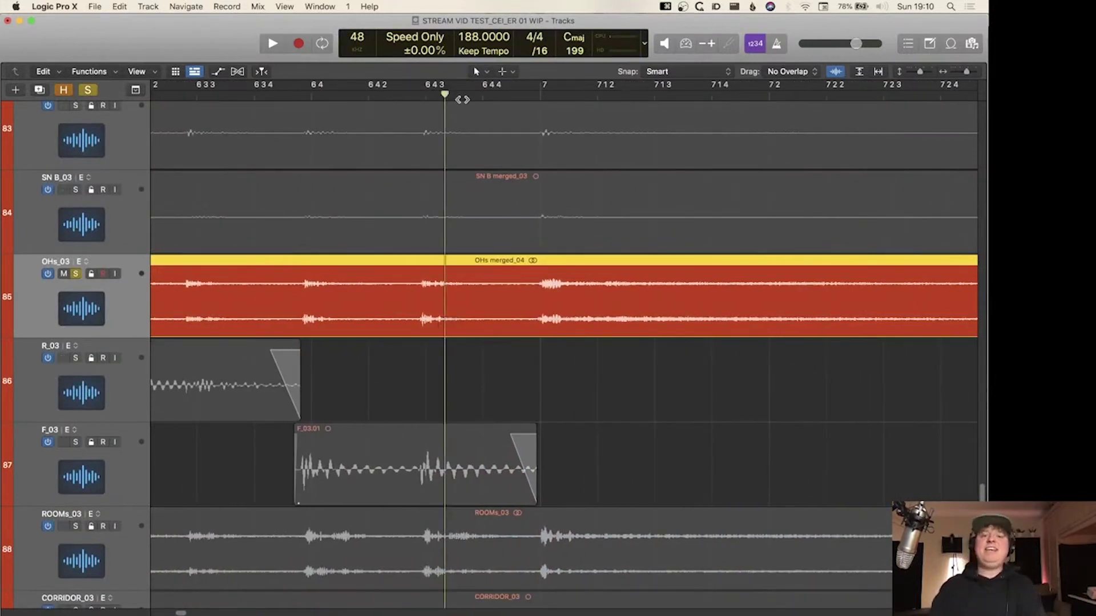
key("super+Down")
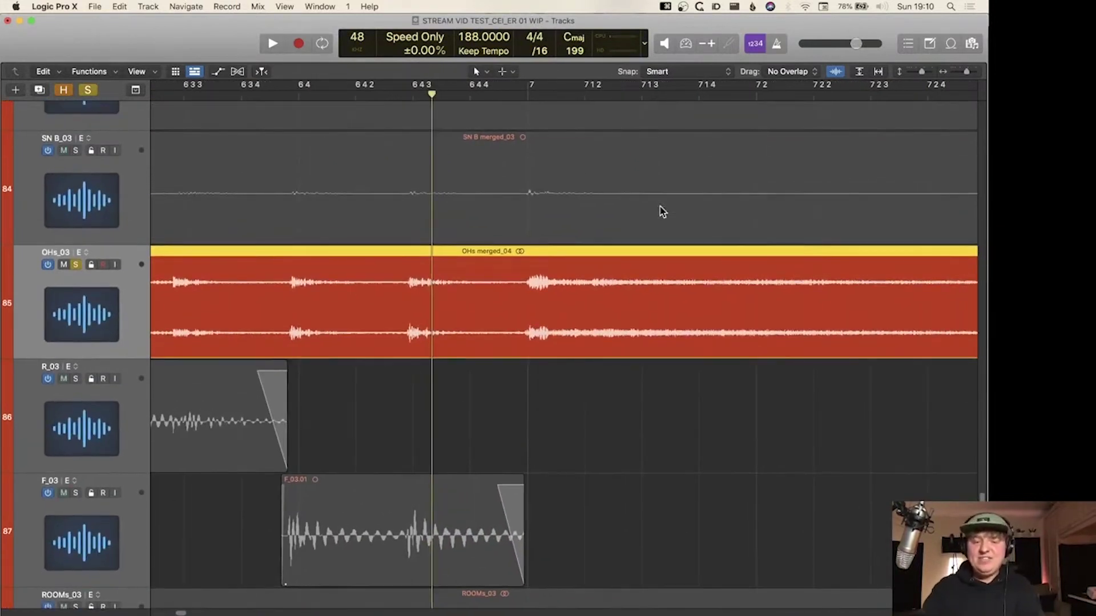
- Play the soloed overheads through the hit at bar 7, first from just before it, and again from bar 6 beat 3
left_click(466, 95)
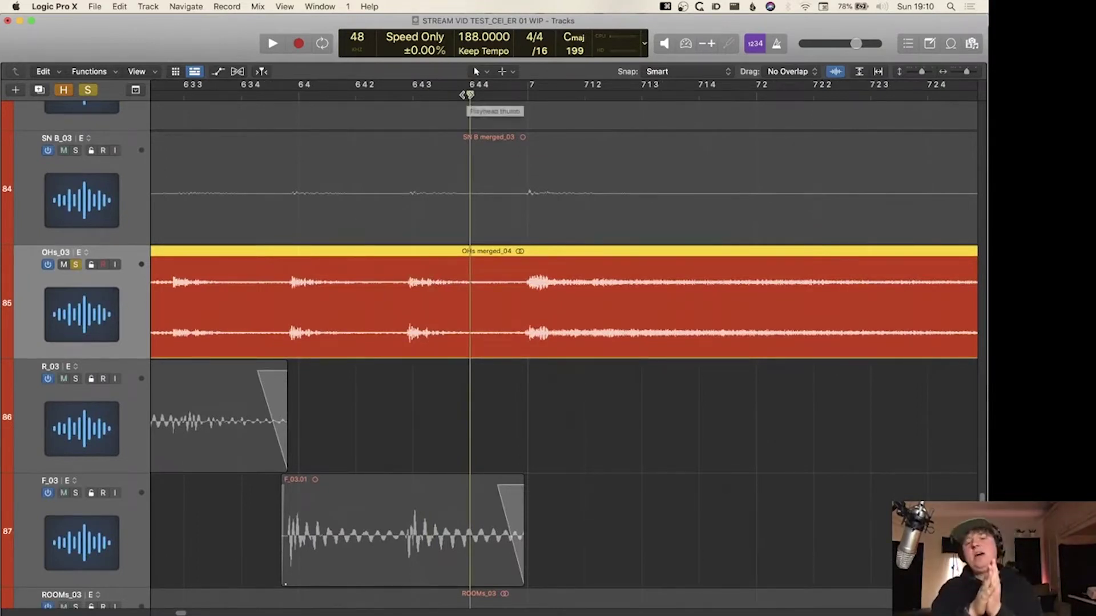
key("space")
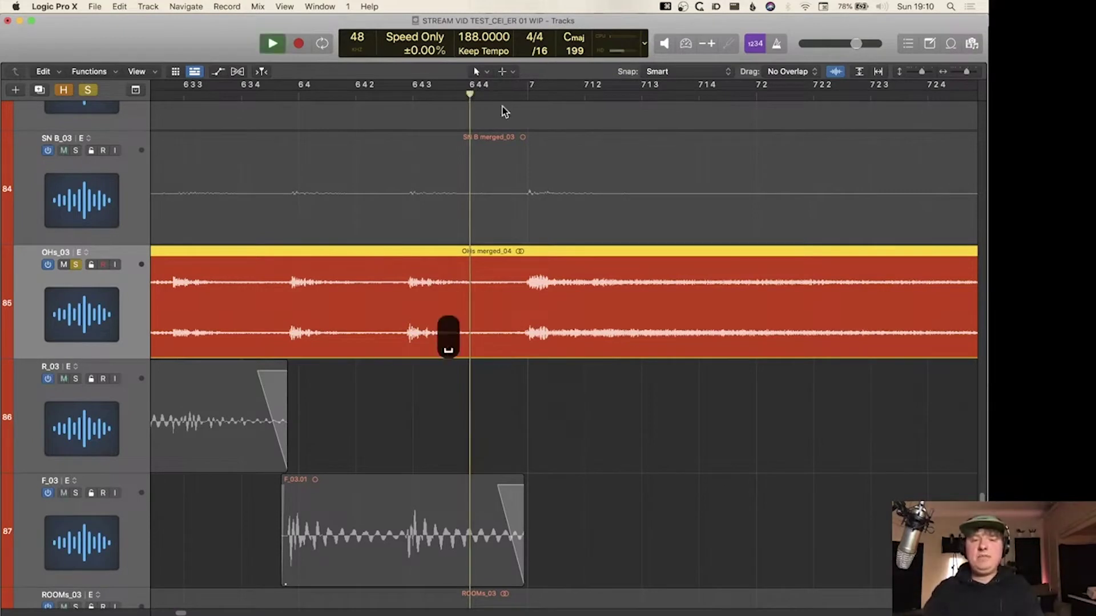
key("space")
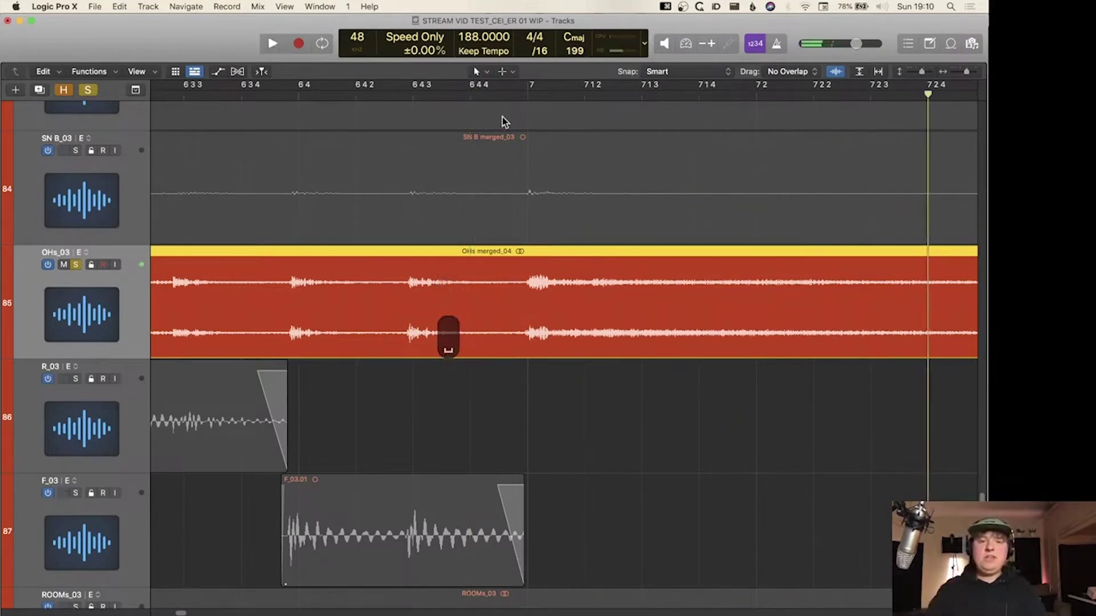
left_click(199, 100)
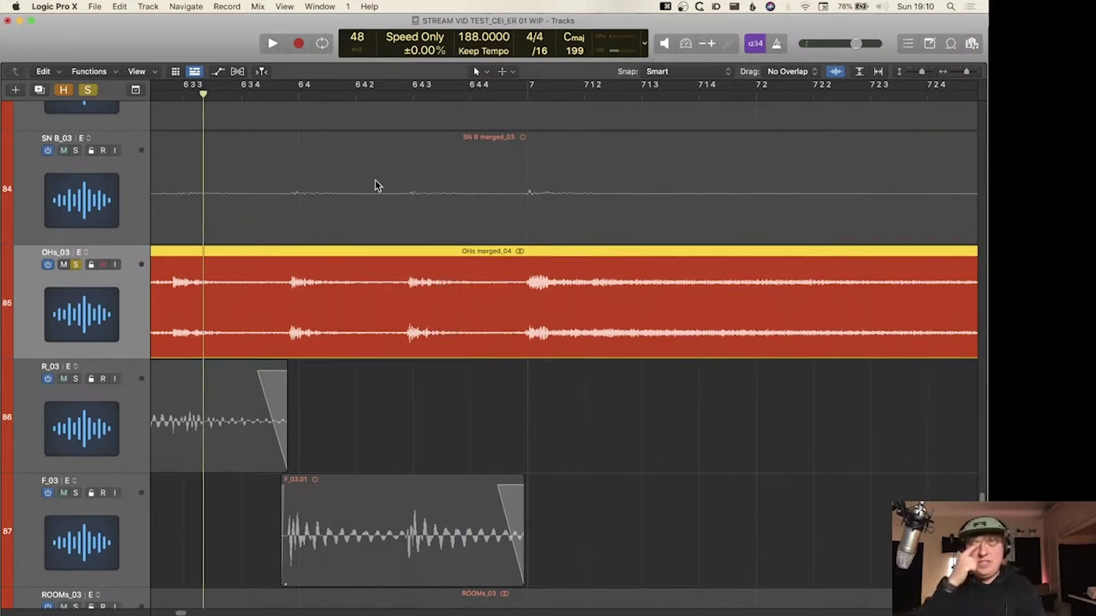
key("space")
key("space")
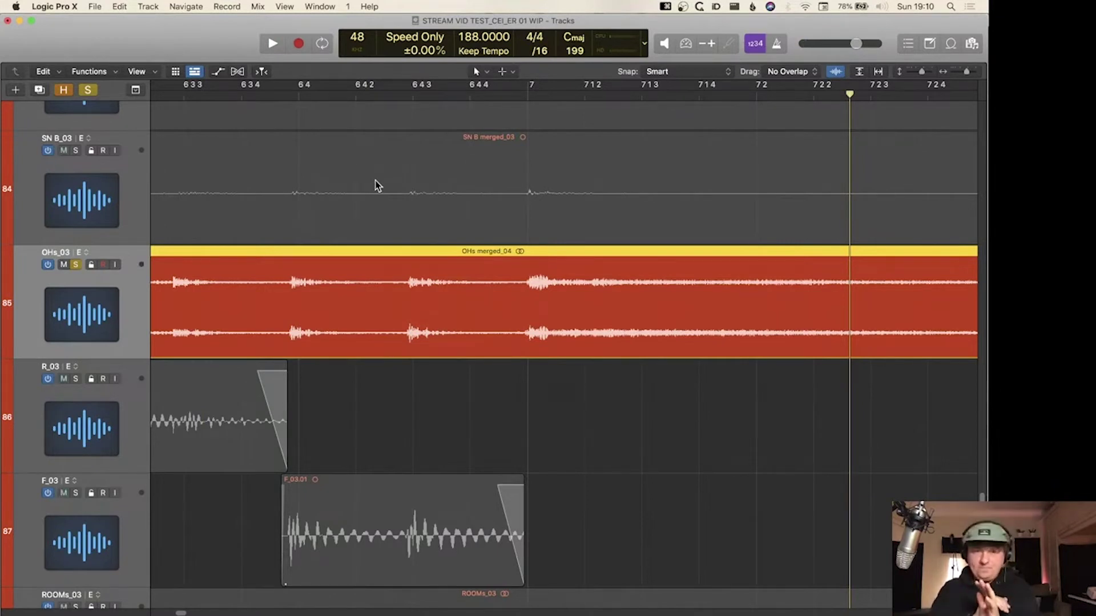
- Switch OHs_03 to track alternative D, audition its cut before bar 7, and move the crossfaded cut slightly earlier
left_click(85, 251)
left_click(92, 267)
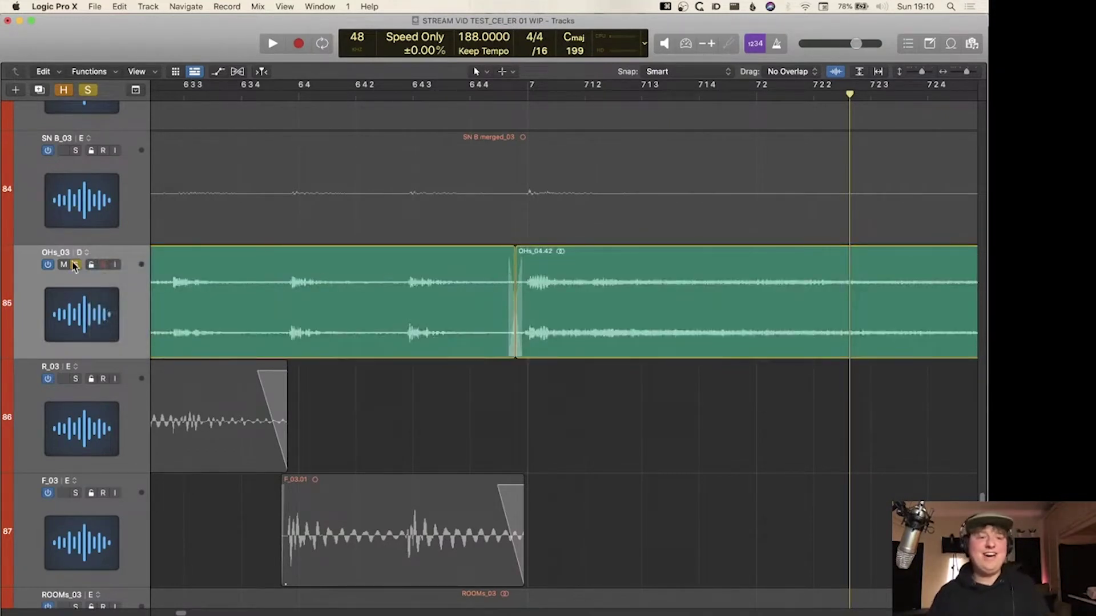
left_click(178, 94)
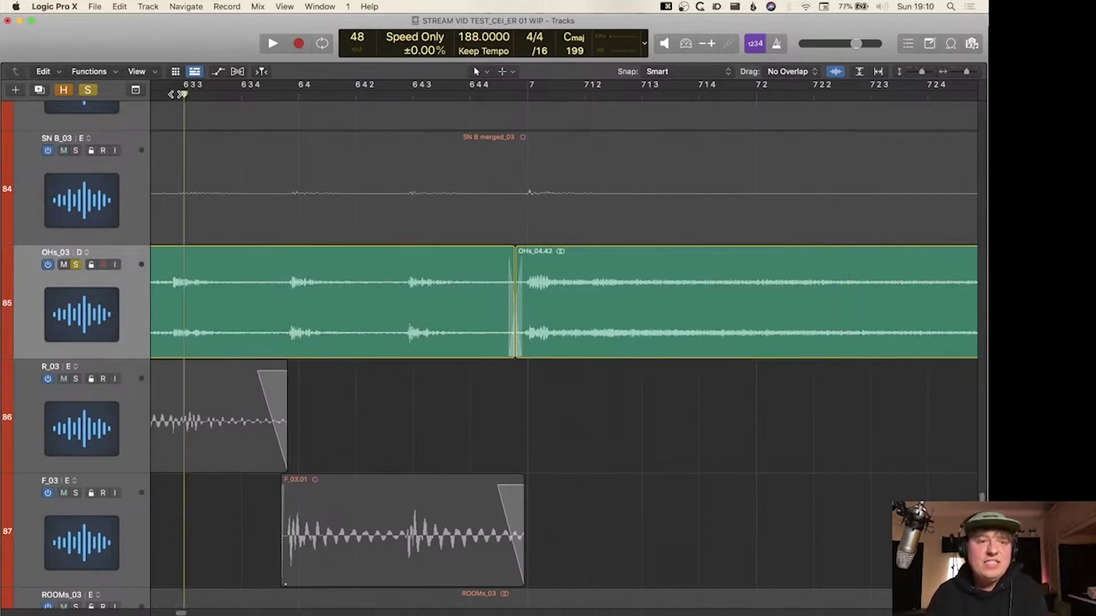
key("space")
key("space")
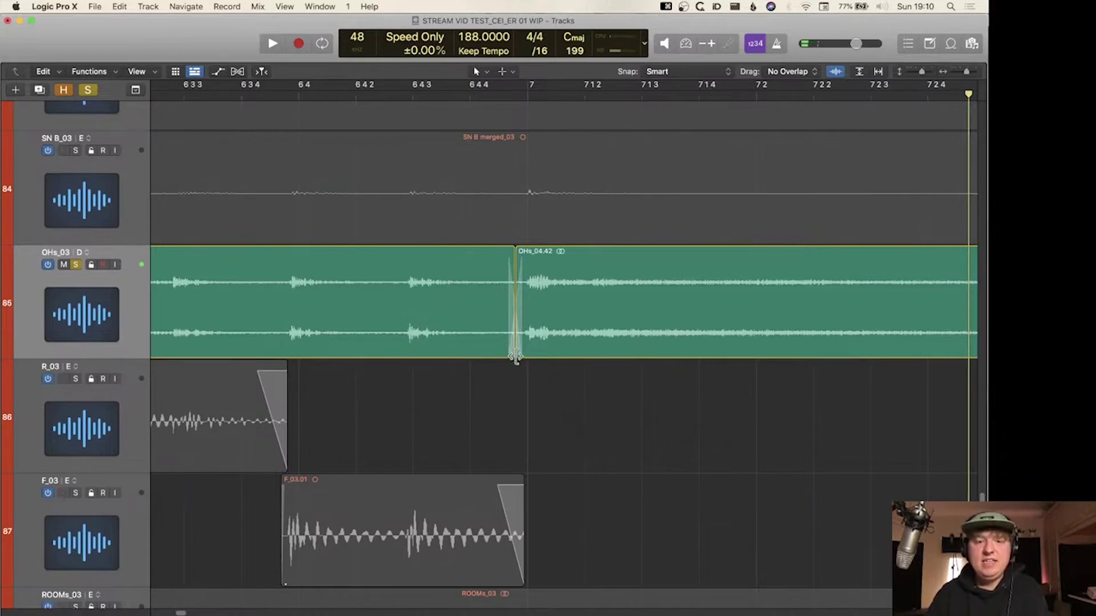
left_click_drag(515, 357, 505, 357)
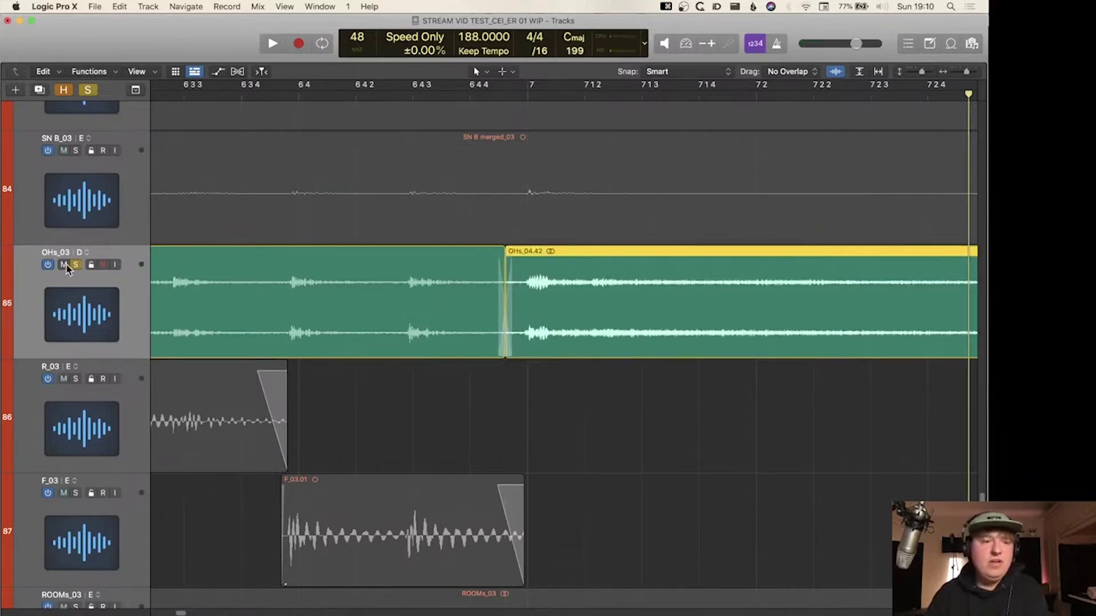
- Switch OHs_03 to track alternative E and play the merged overheads through bar 7
left_click(87, 252)
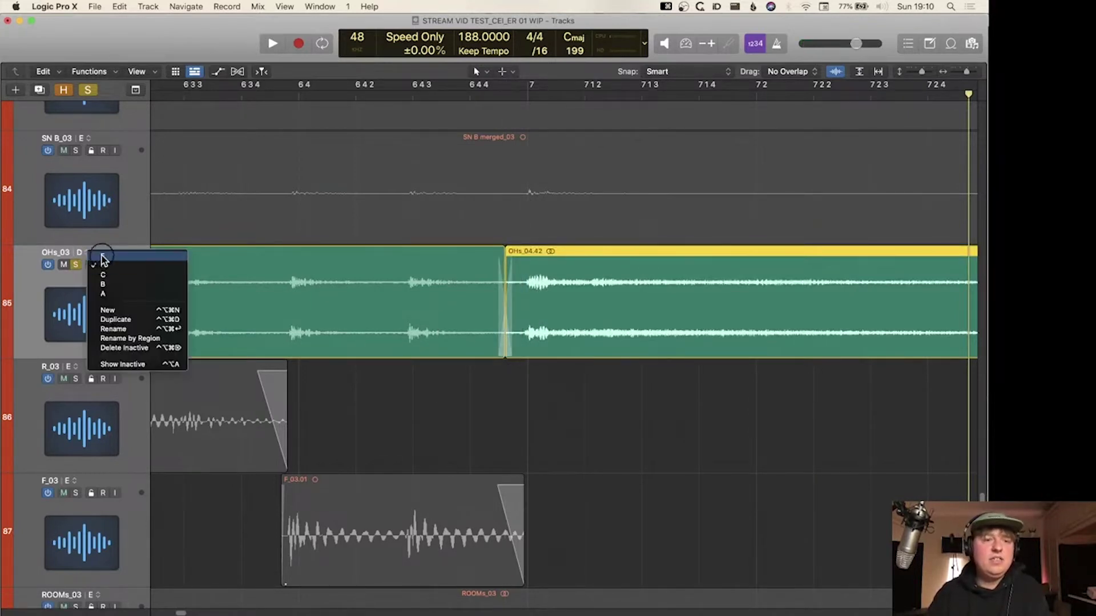
left_click(102, 257)
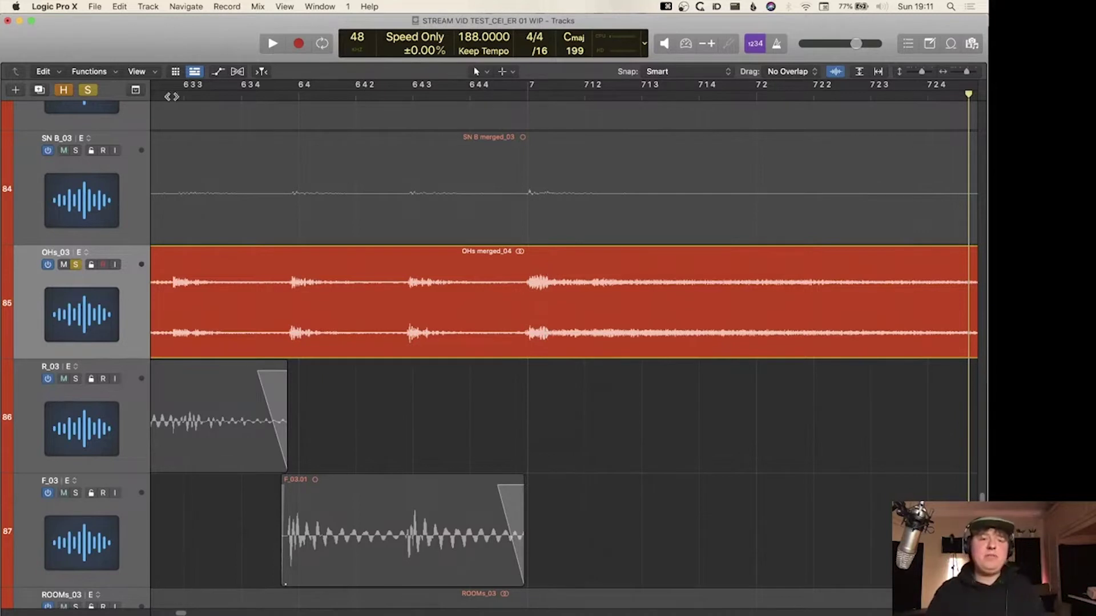
key("space")
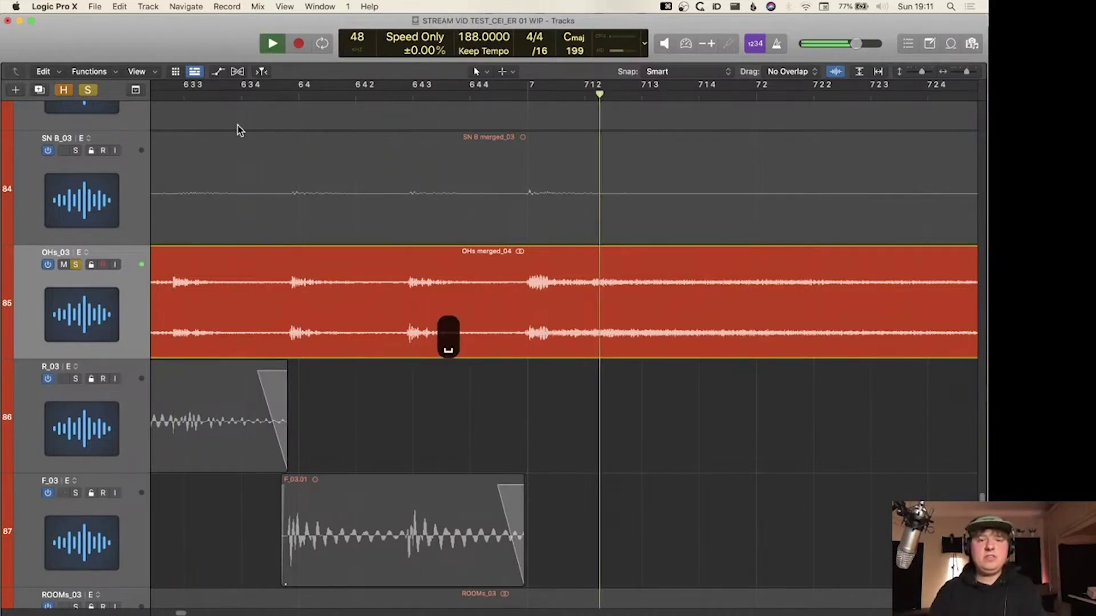
key("space")
- Return OHs_03 to track alternative D and play the crossfaded passage through bar 7 for comparison
left_click(85, 253)
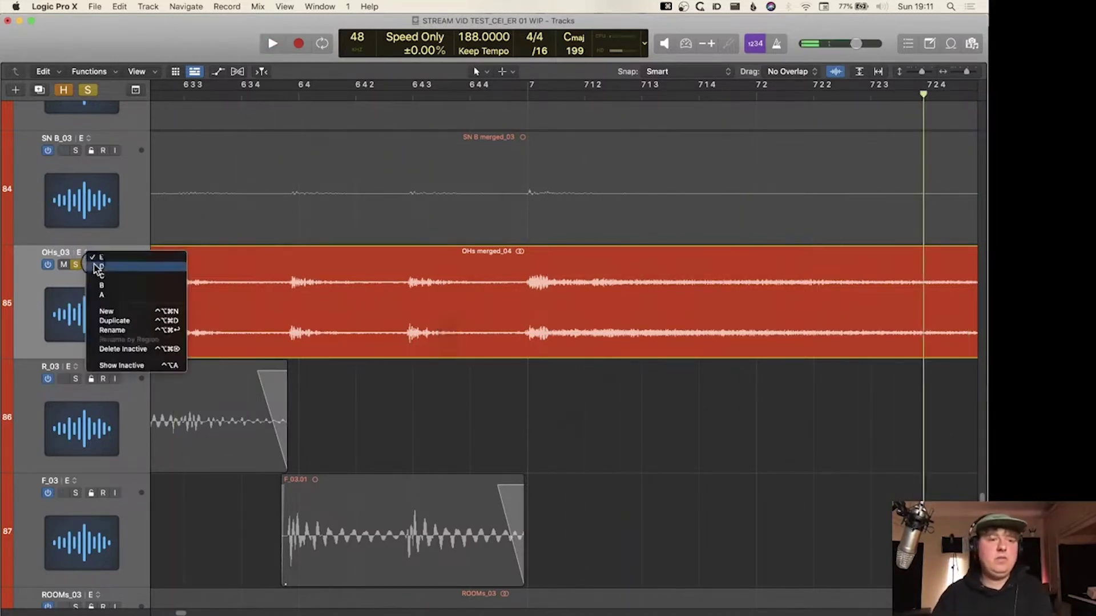
left_click(102, 267)
key("space")
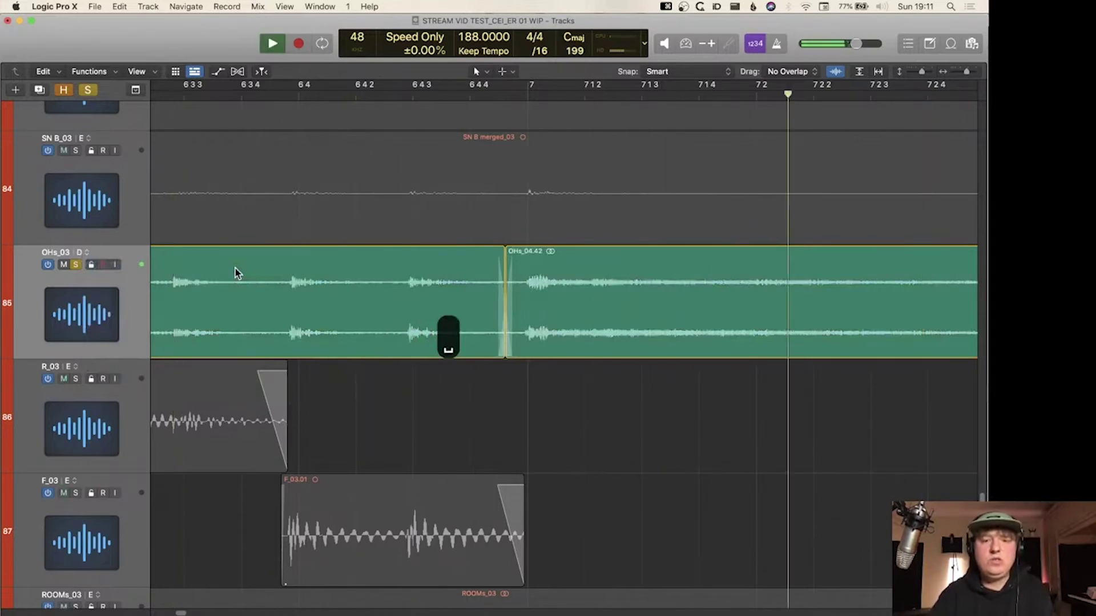
key("space")
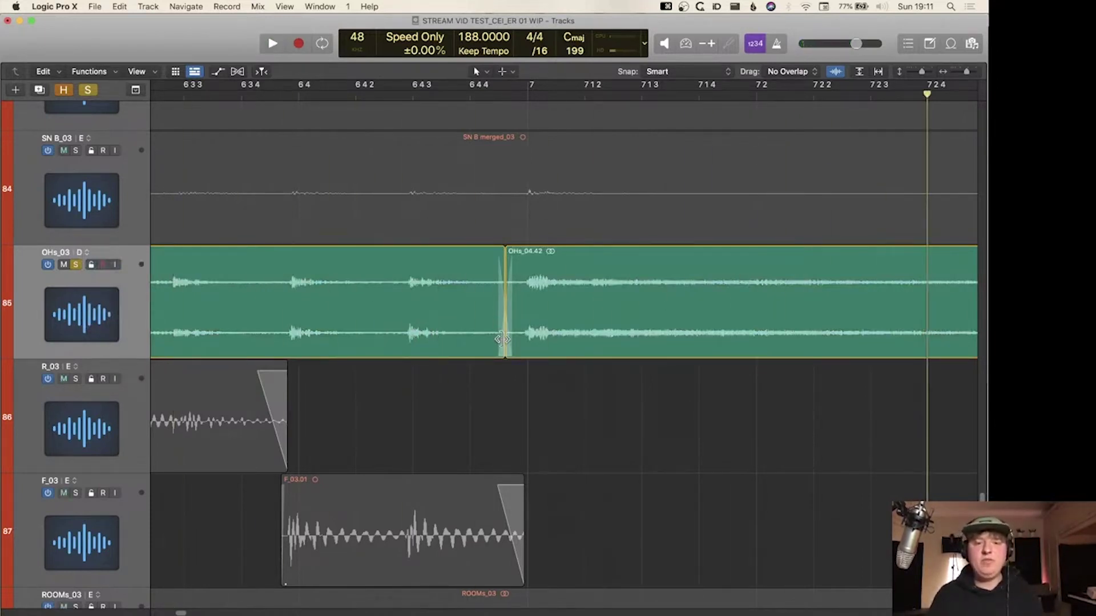
- Try moving the OHs_03 cut later, right up against the bar 7 transient, and undo the move
mouse_move(505, 344)
left_mouse_down()
mouse_move(536, 345)
mouse_move(521, 346)
left_mouse_up()
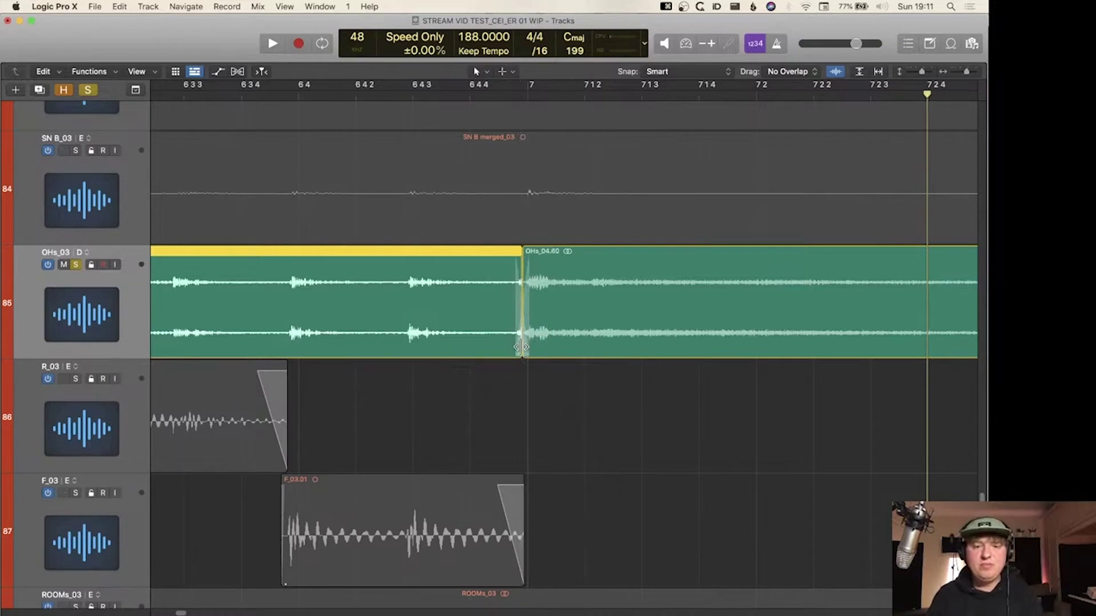
key("super+z")
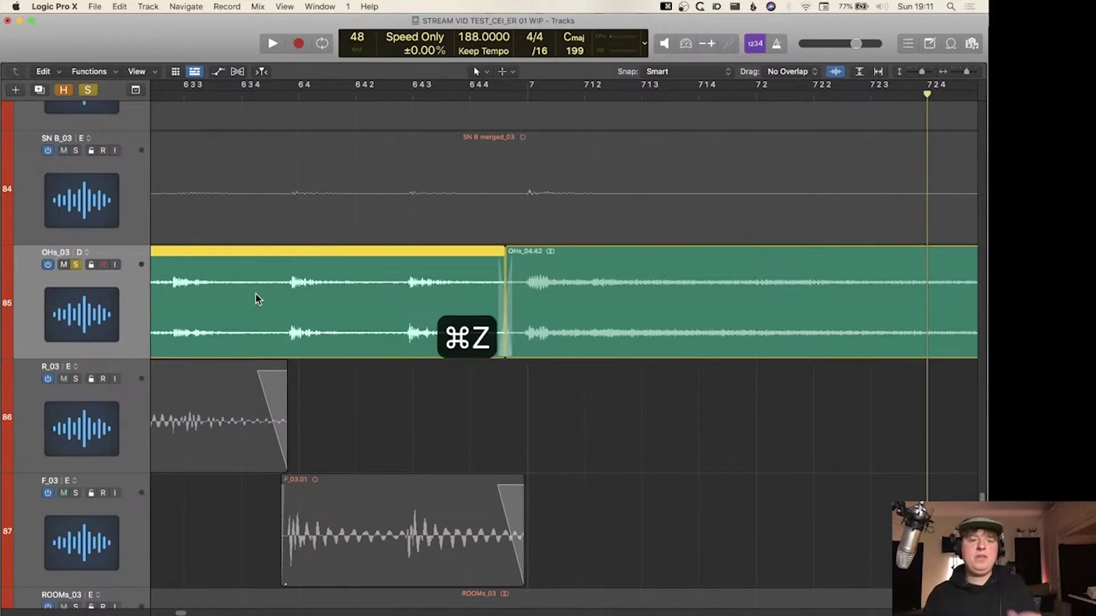
- Set OHs_03 back to track alternative E and turn off its solo
left_click(84, 252)
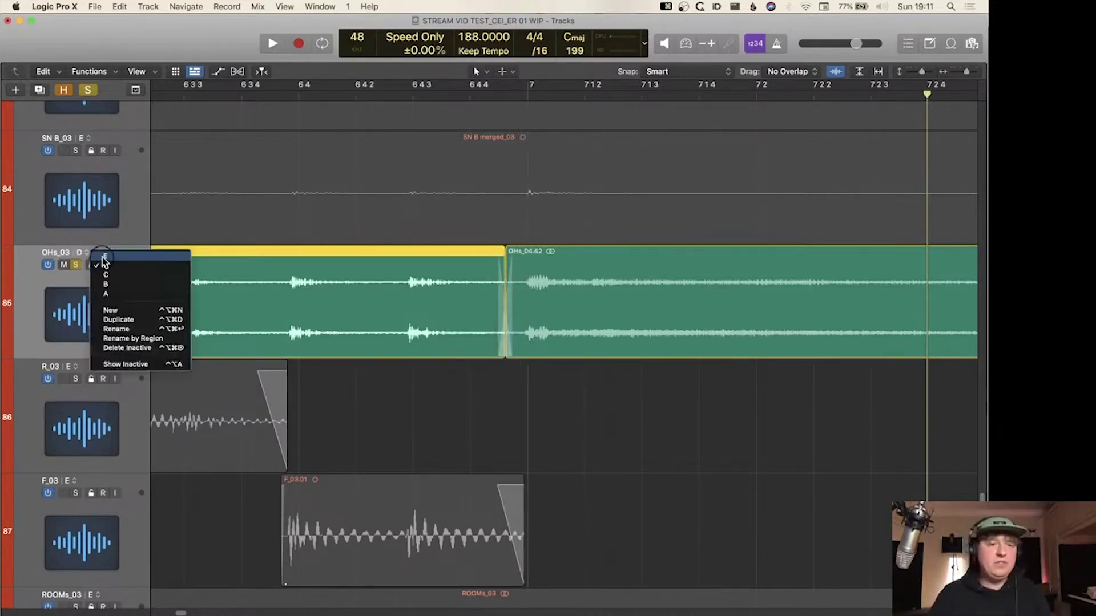
left_click(103, 256)
key("z")
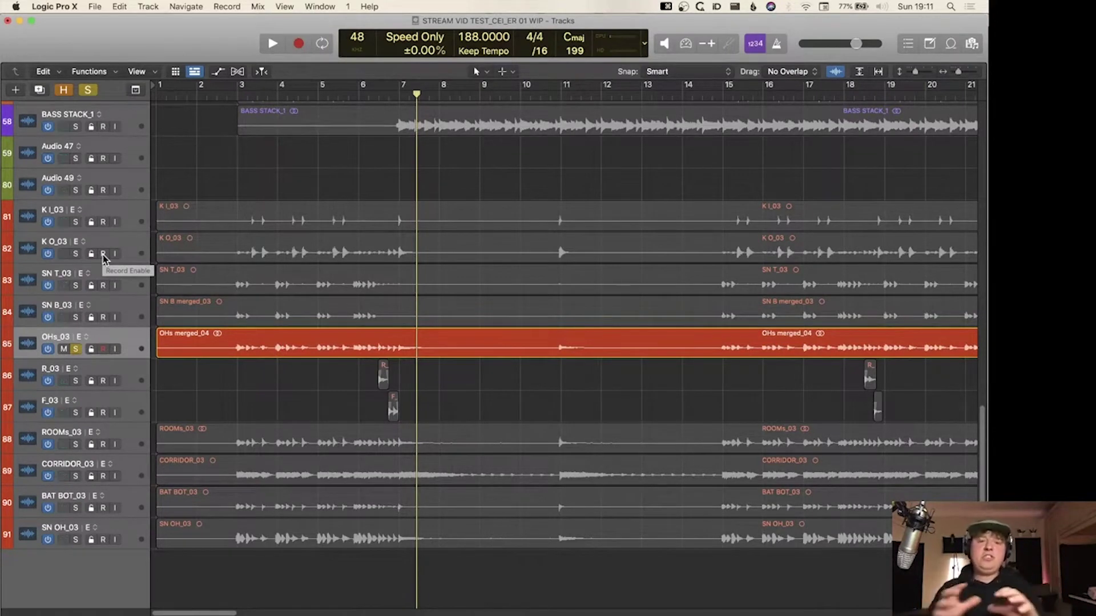
key("s")
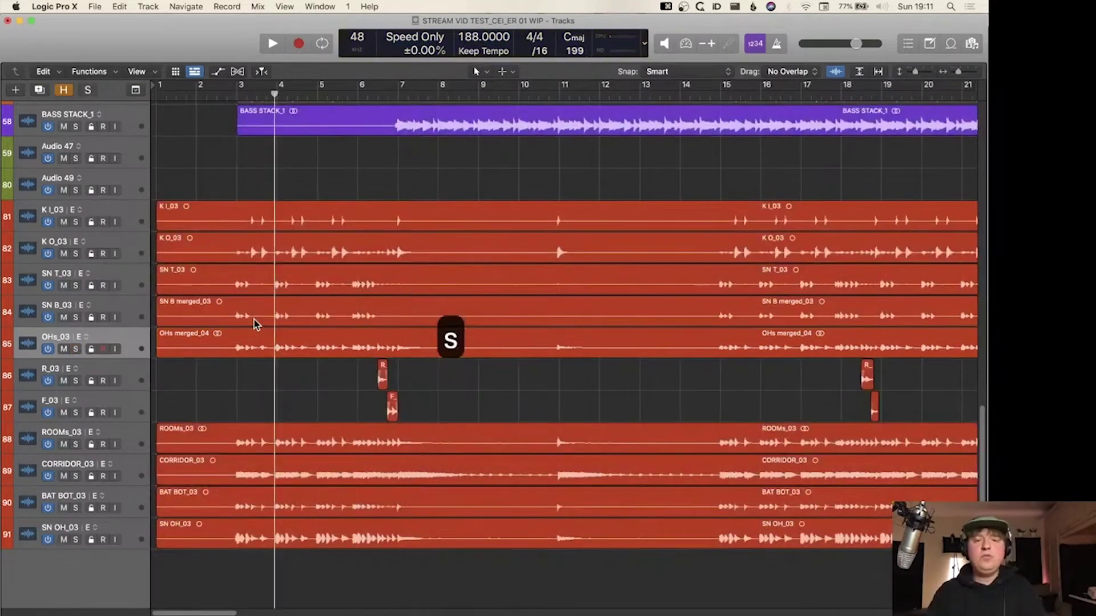
scroll(255, 319, "down", 5)
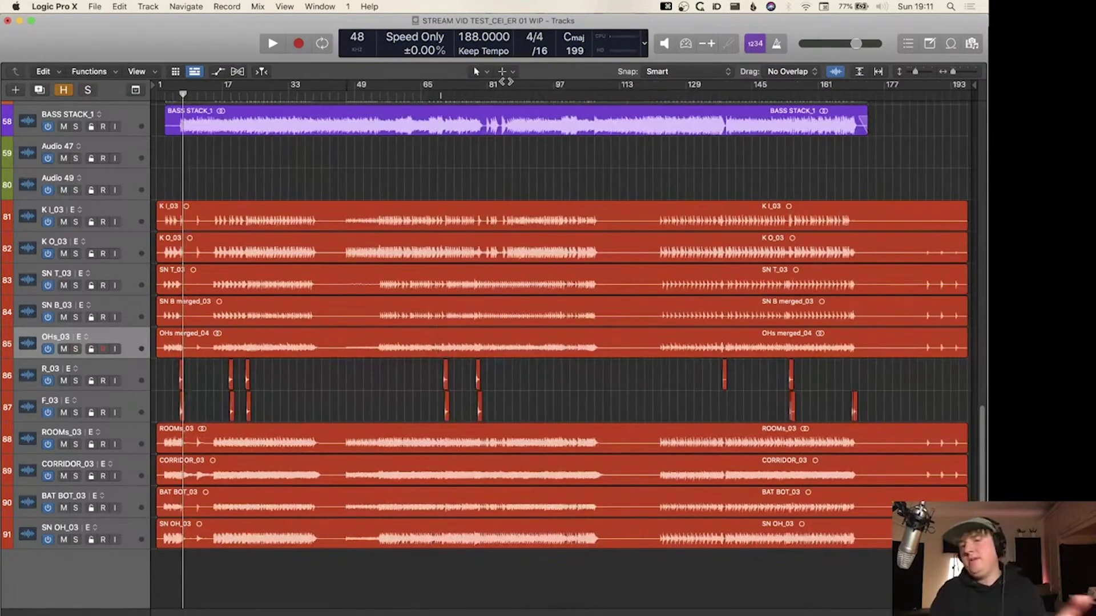
- Review the drum mixing topics listed in the project notes, and close the notes
left_click(929, 44)
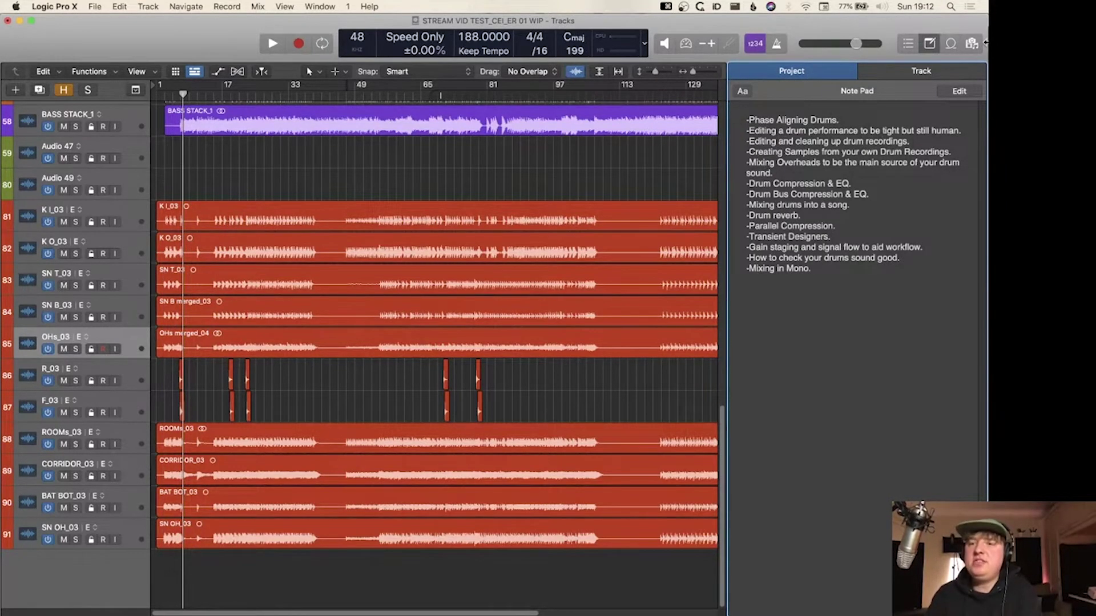
left_click(930, 44)
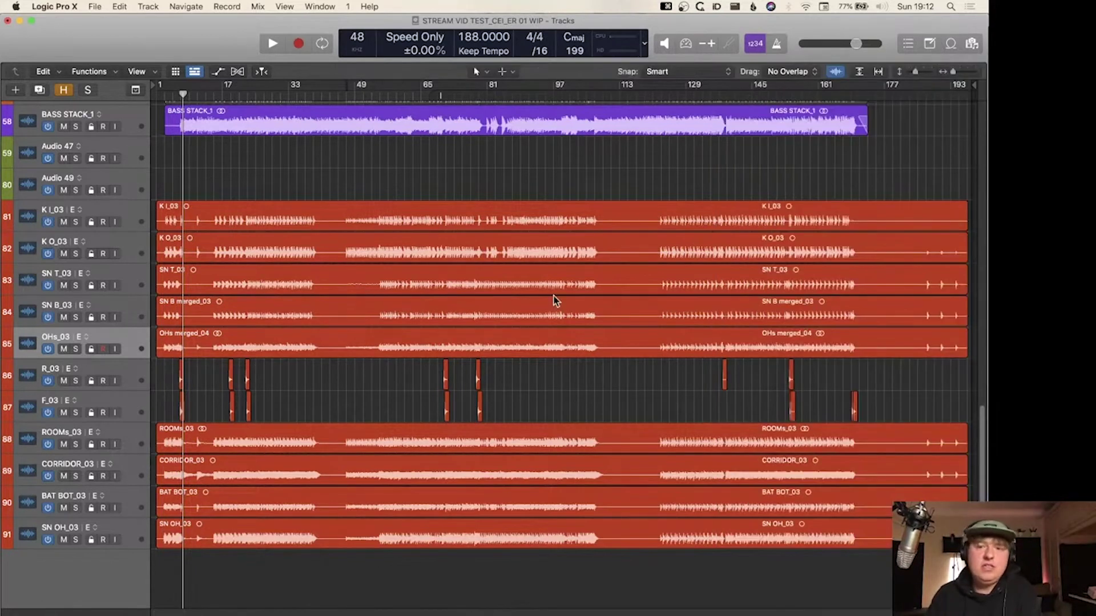
- Place the playhead at the start of the first isolated snare hit near the project's end, at about 187 2 4
left_click(932, 96)
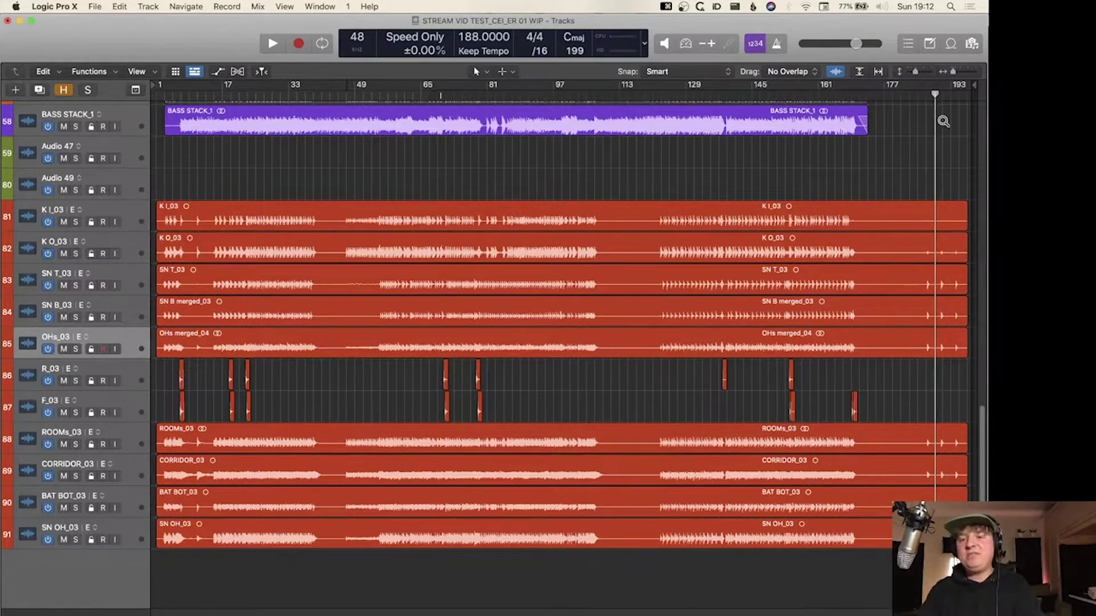
scroll(945, 120, "up", 5)
scroll(944, 120, "up", 2)
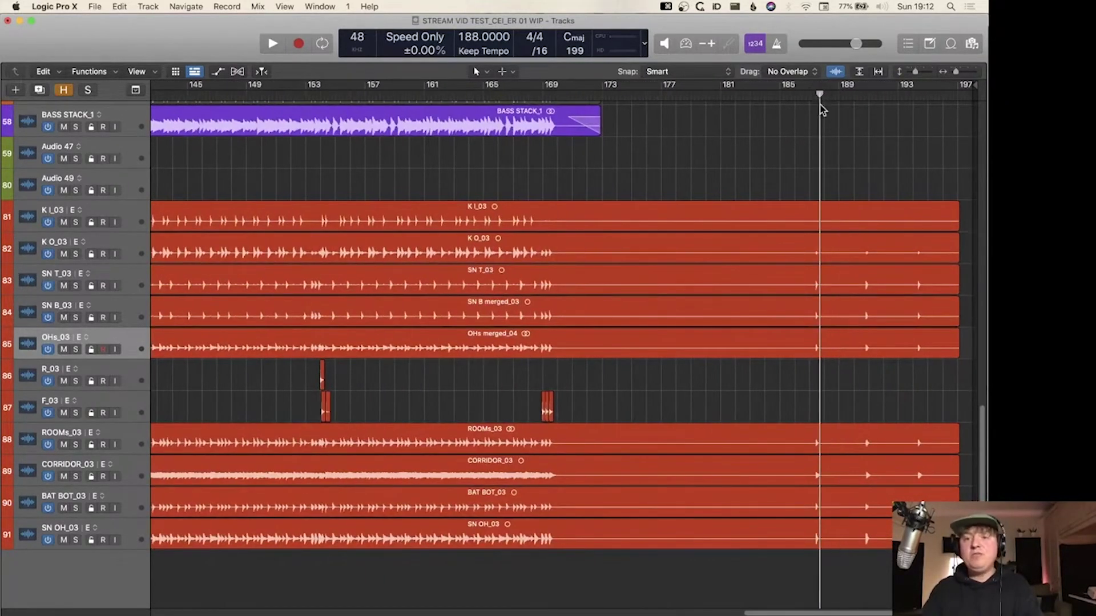
scroll(842, 262, "up", 3)
scroll(842, 262, "up", 5)
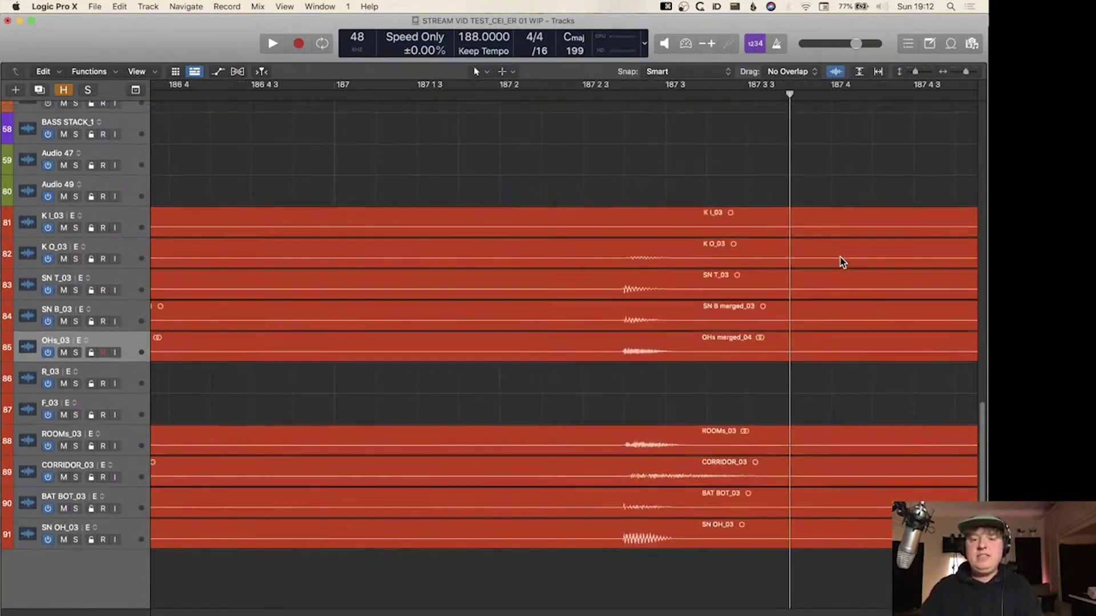
scroll(842, 262, "up", 3)
scroll(841, 262, "up", 4)
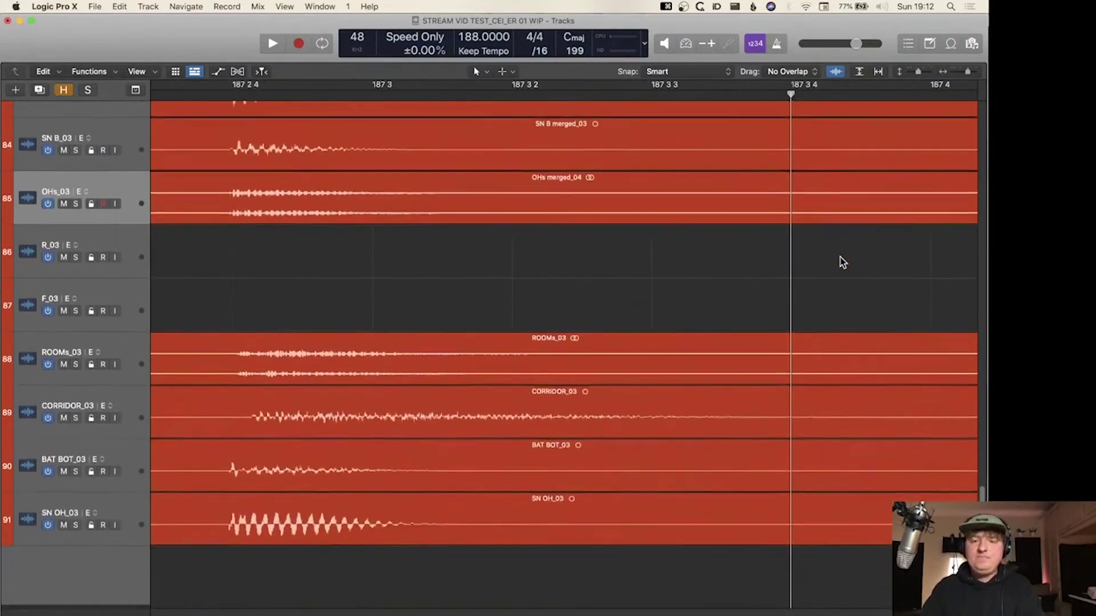
scroll(539, 122, "up", 5)
scroll(539, 122, "left", 3)
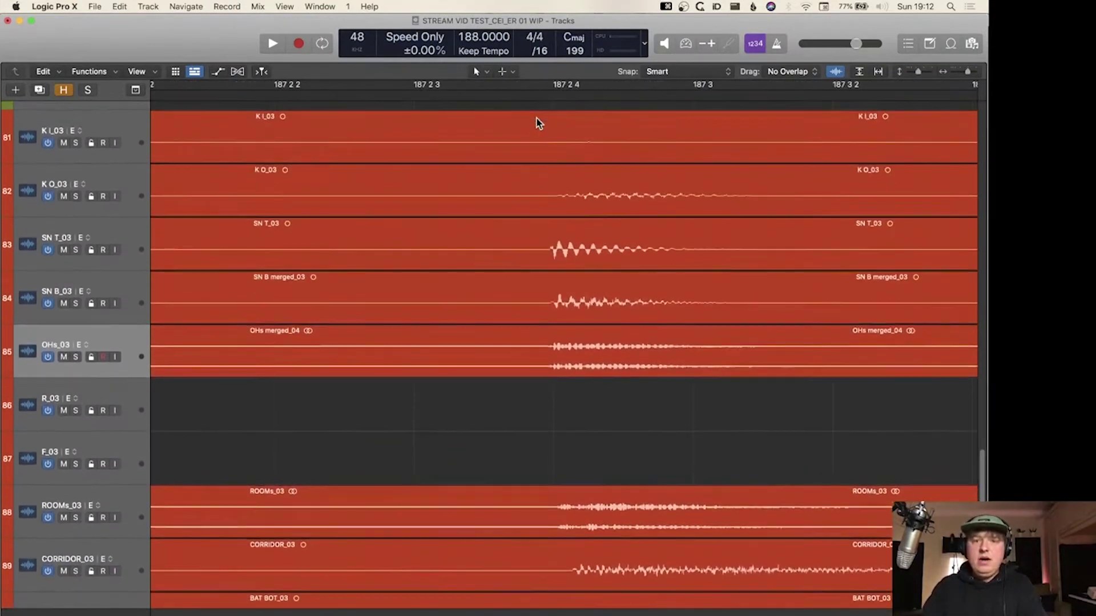
left_click(551, 86)
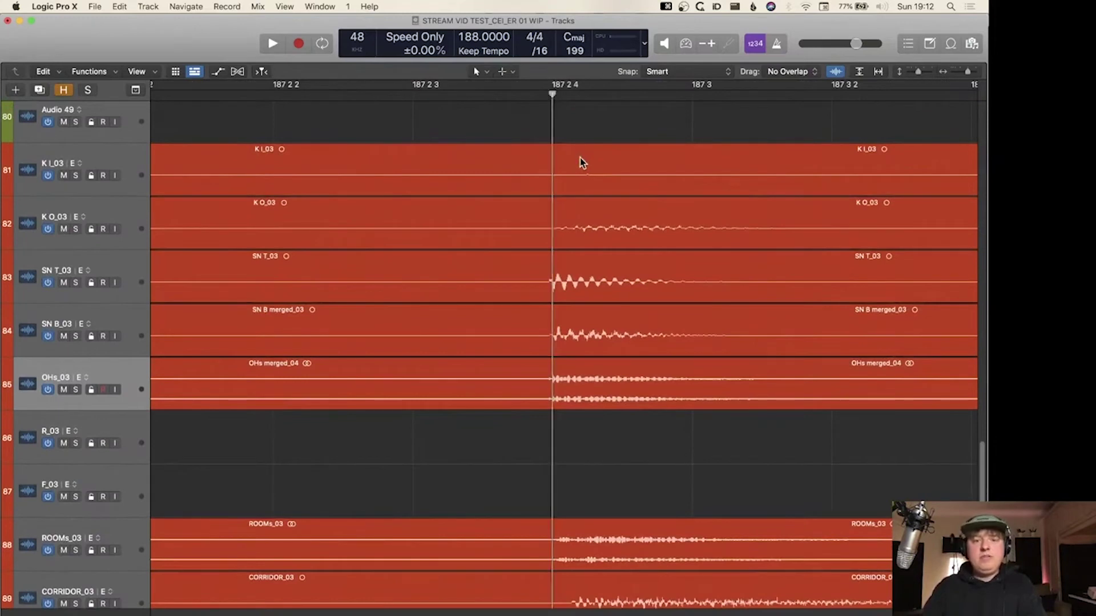
- Cut the isolated snare hit on SN T_03 into its own region, from just before the transient to past its decay
scroll(580, 159, "up", 3)
scroll(580, 157, "up", 2)
scroll(579, 158, "down", 3)
scroll(447, 169, "up", 1)
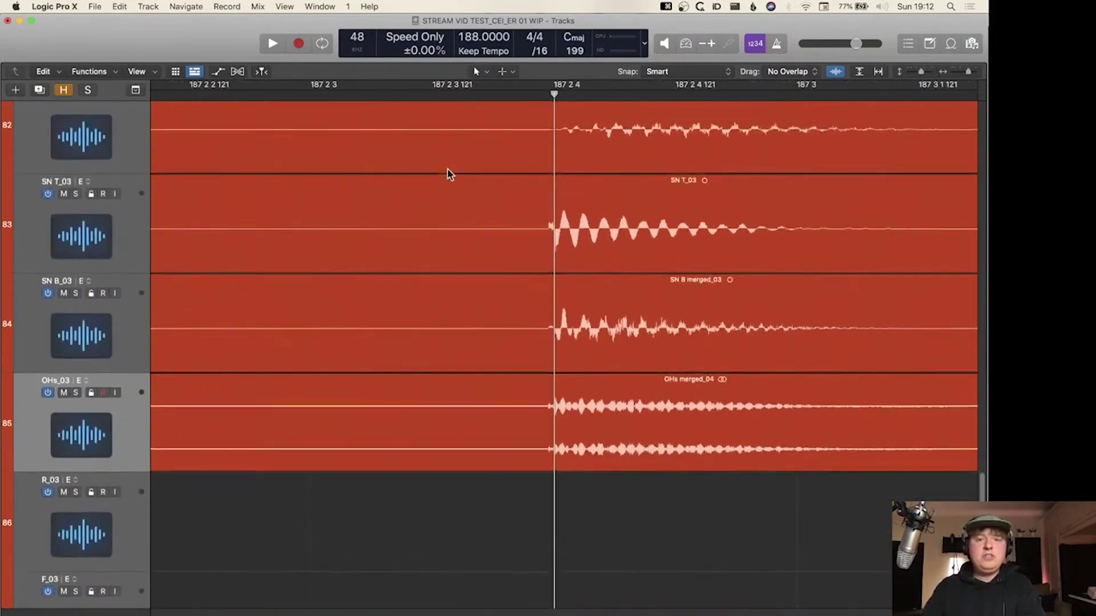
left_click(84, 254)
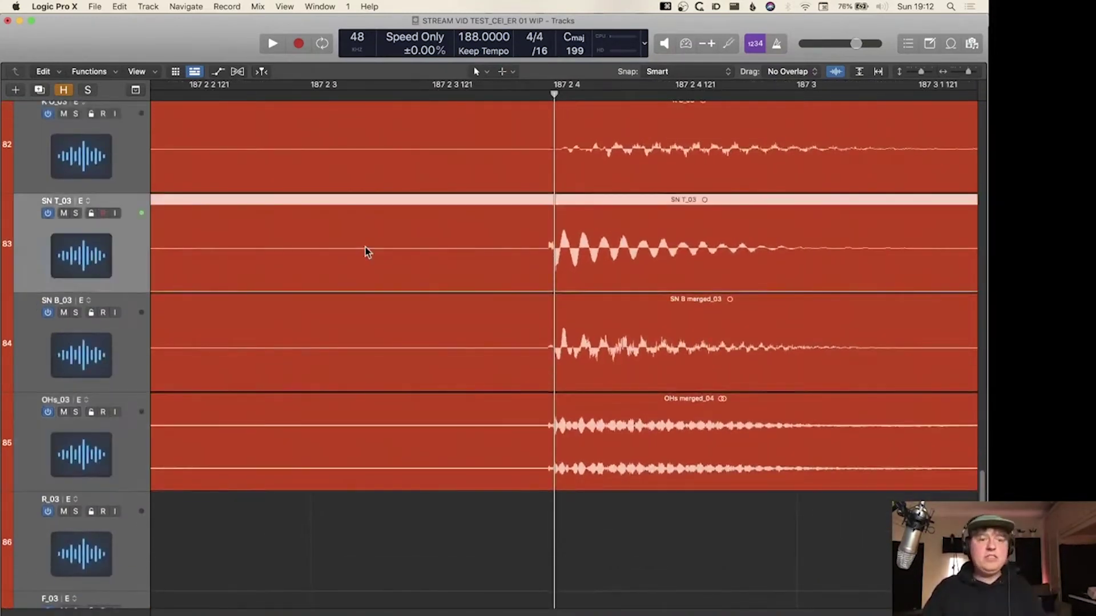
scroll(546, 255, "up", 5)
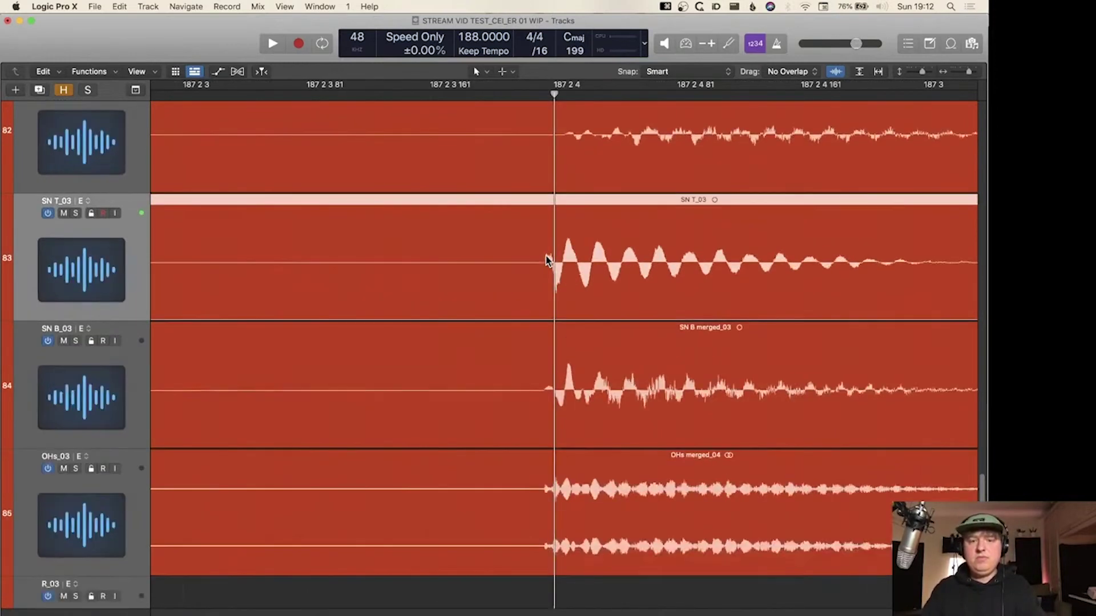
scroll(545, 256, "down", 5)
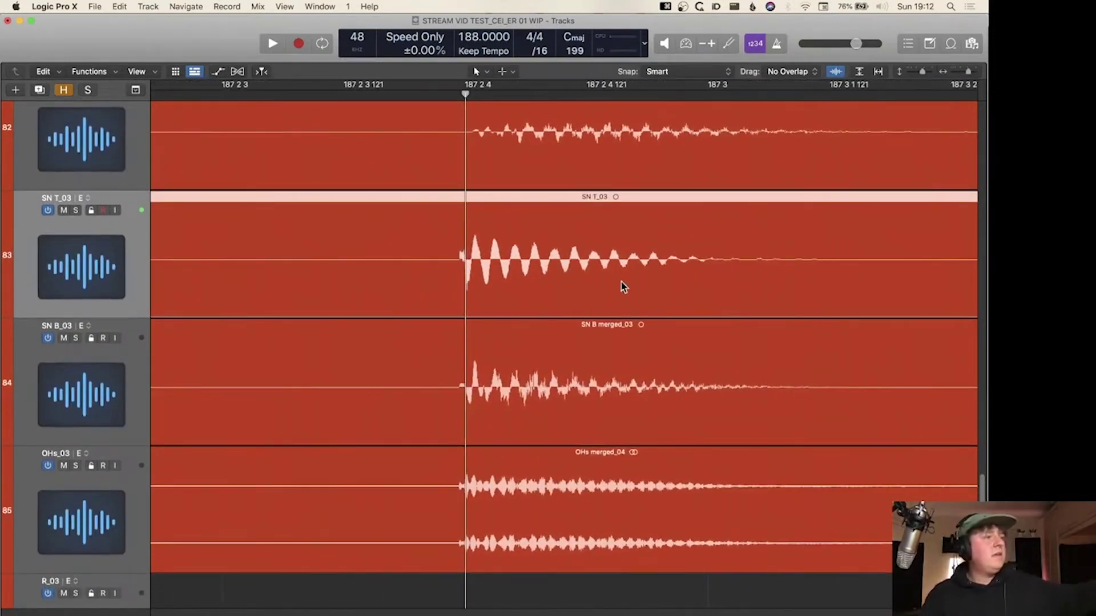
left_click_drag(432, 251, 958, 244)
left_click(742, 253)
key("super+Left")
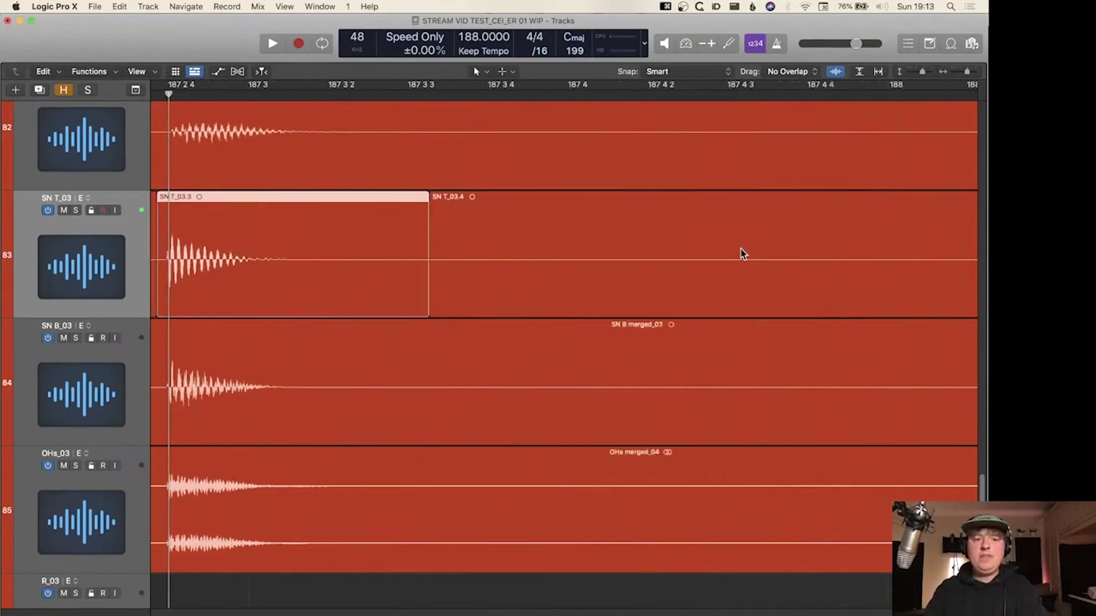
- Bounce the isolated snare region in place to a new track with the name "snare sample 1", leaving the source and normalization off
key("ctrl+b")
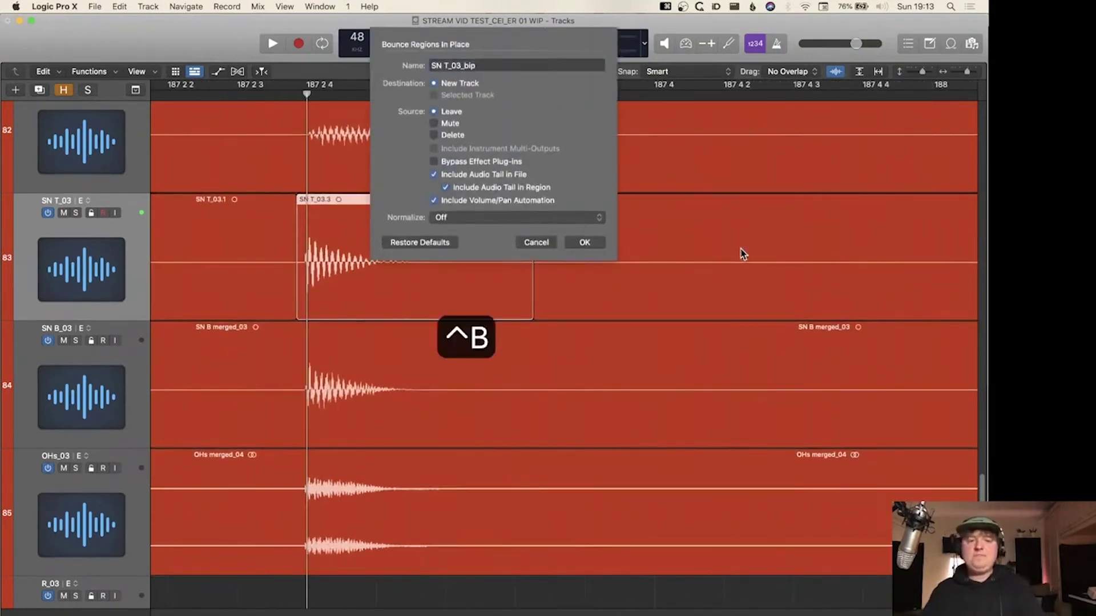
type("snare sa")
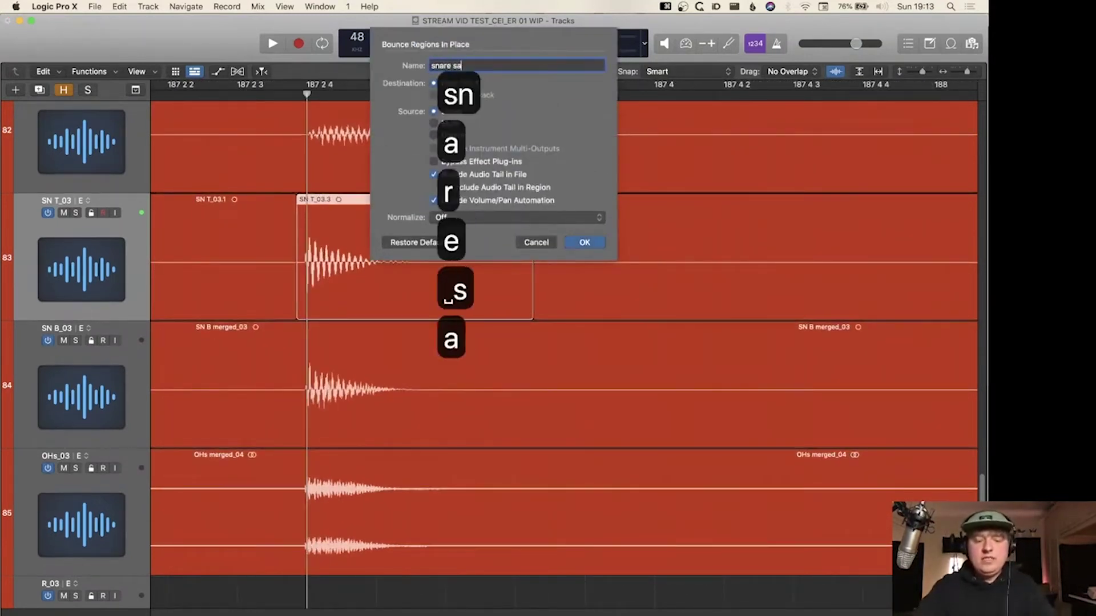
type("mple 1")
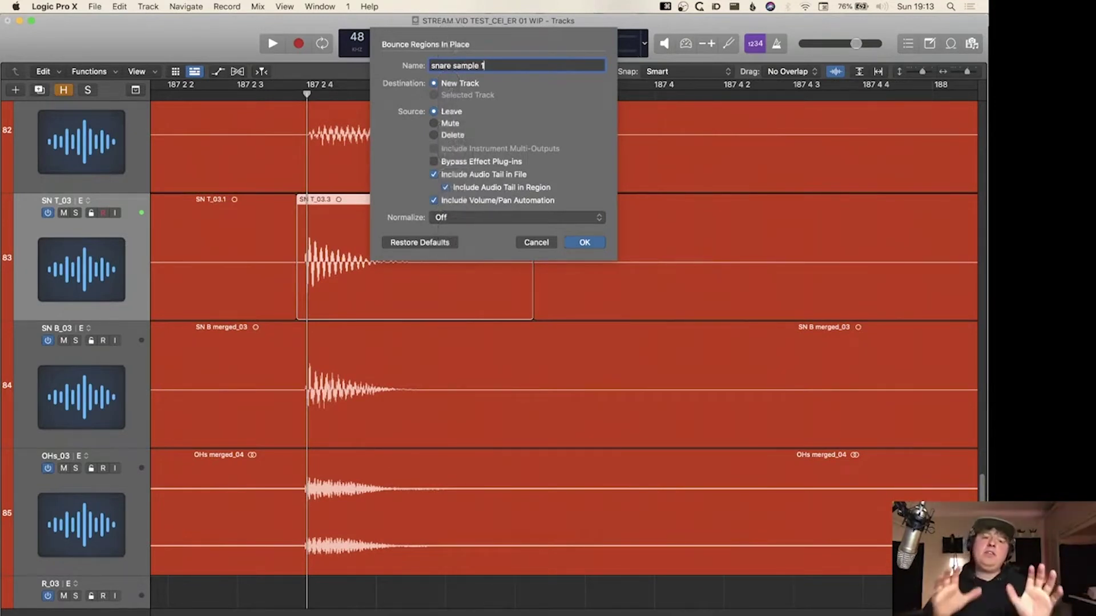
key("Return")
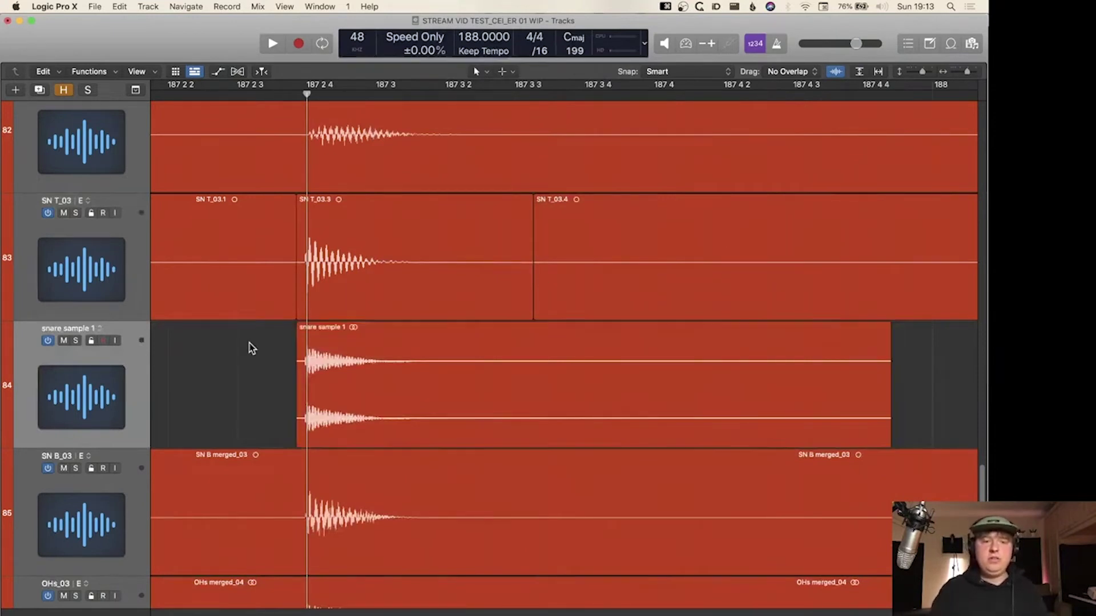
- Load the bounced snare sample 1 region into Quick Sampler on a new software instrument track below SN OH_03
left_click_drag(250, 345, 671, 445)
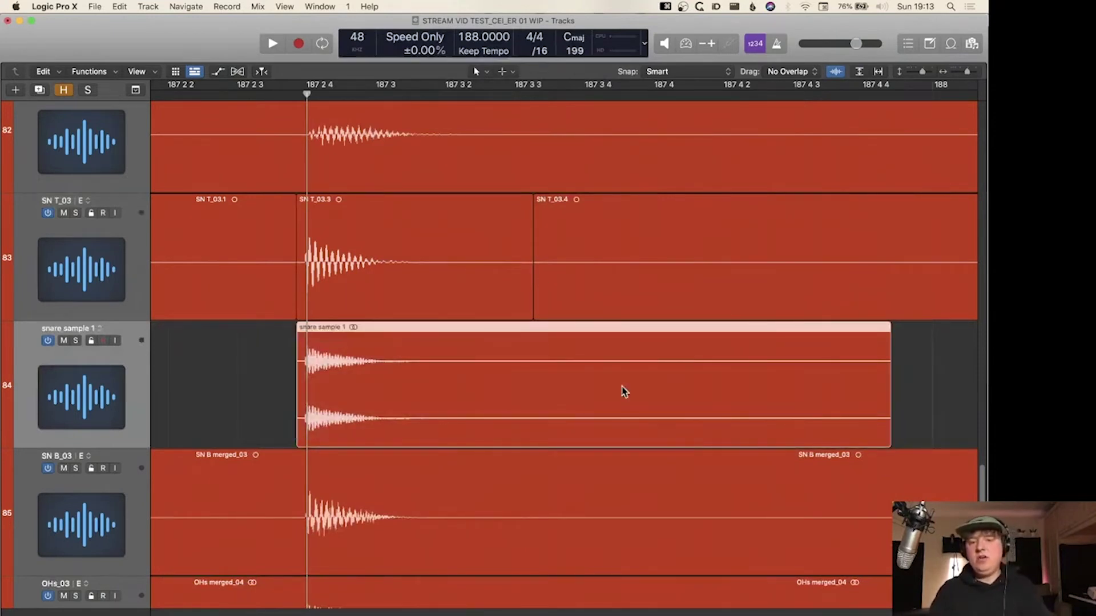
key("super+Left")
key("super+Up")
key("super+Left")
key("super+Up")
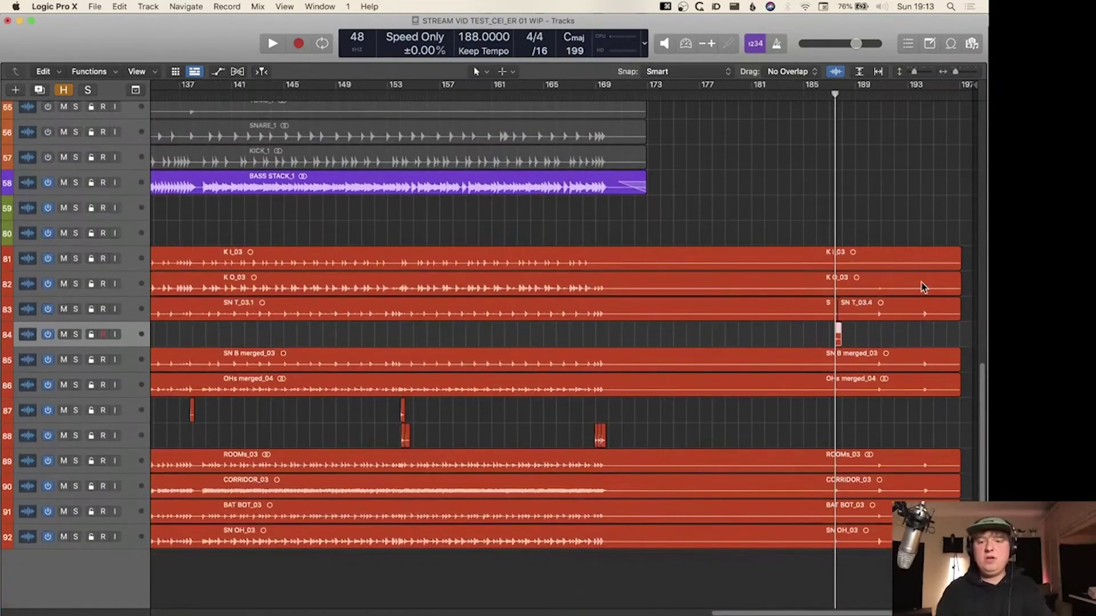
left_click(854, 333)
key("super+Up")
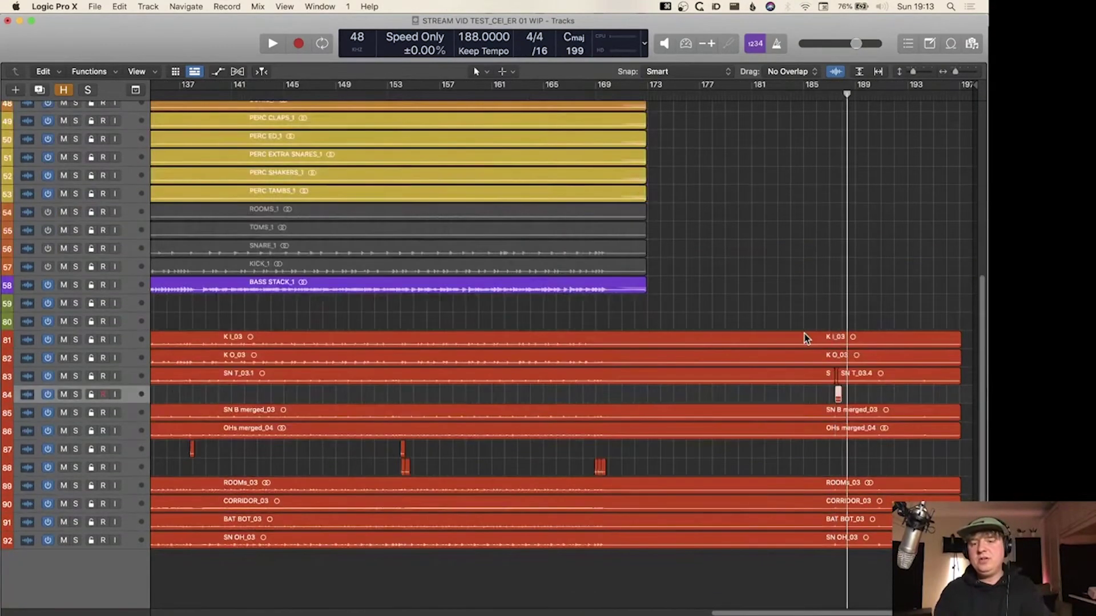
key("super+Left")
key("super+Right")
key("super+Down")
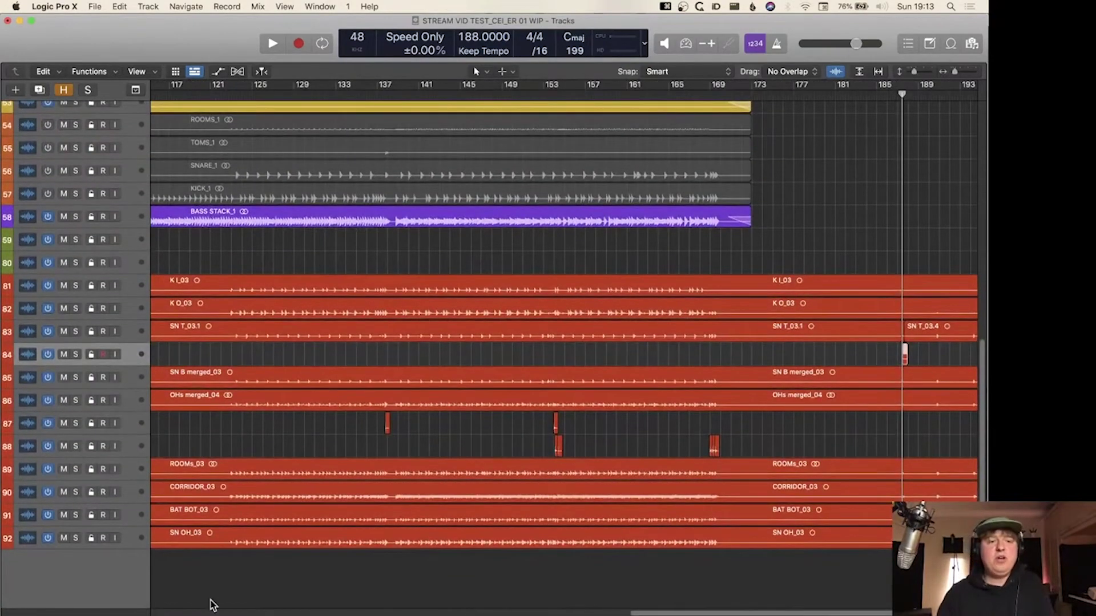
scroll(304, 432, "up", 20)
scroll(304, 432, "down", 20)
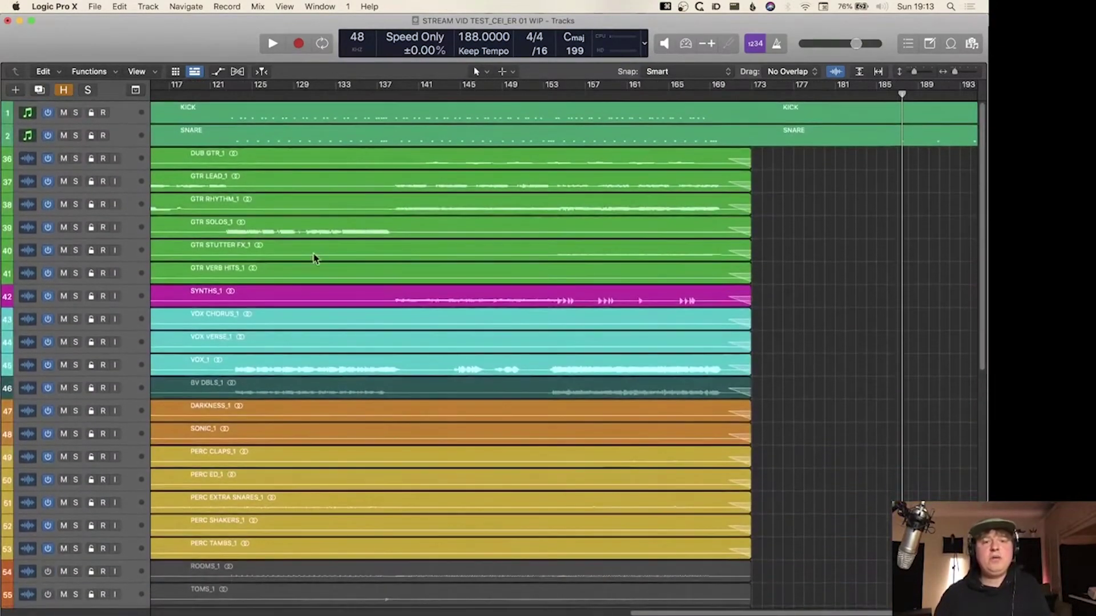
scroll(513, 462, "right", 2)
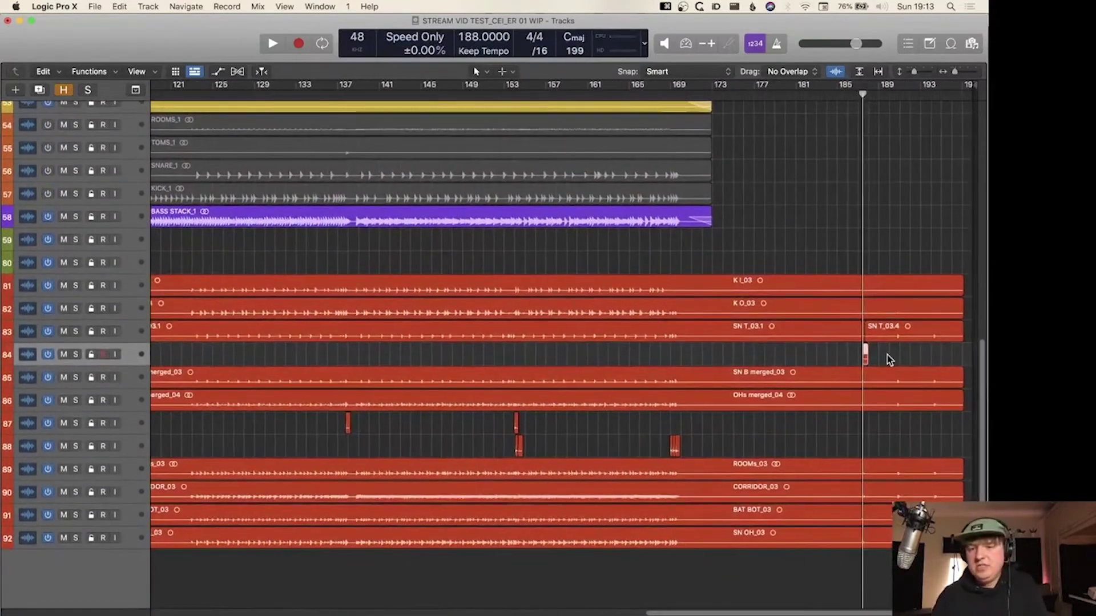
left_click_drag(866, 364, 50, 531)
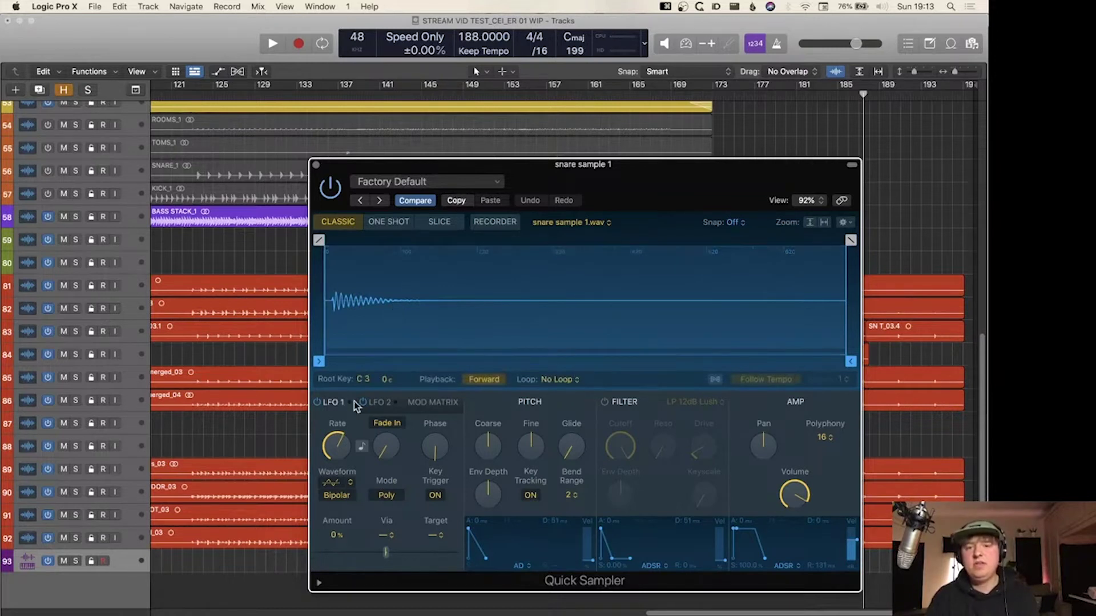
- Set the snare sampler's polyphony to Mono and its root key to D1
left_click(823, 439)
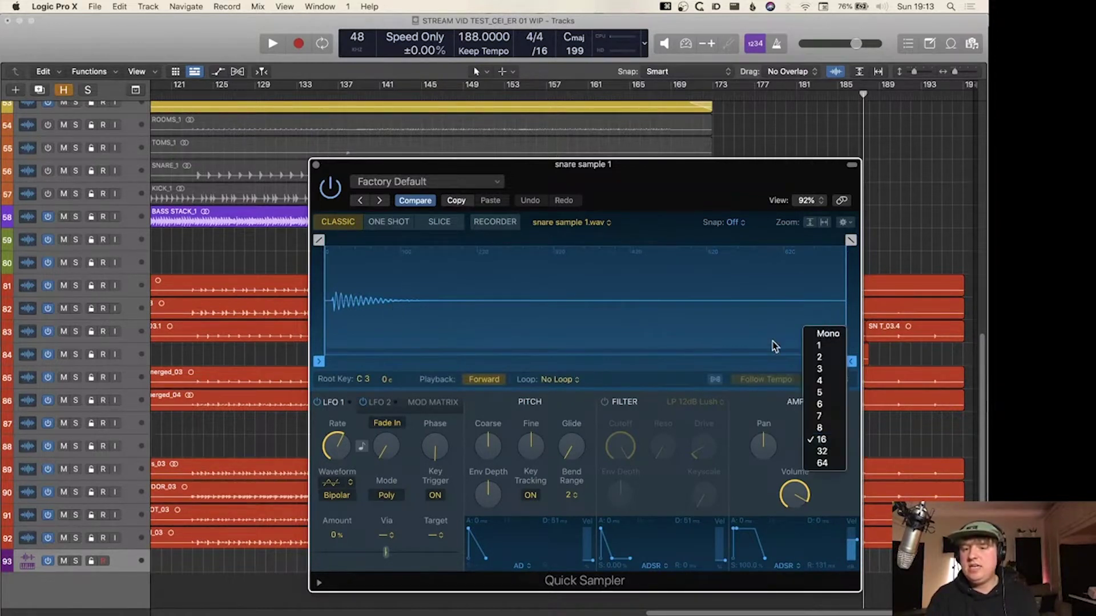
left_click(836, 337)
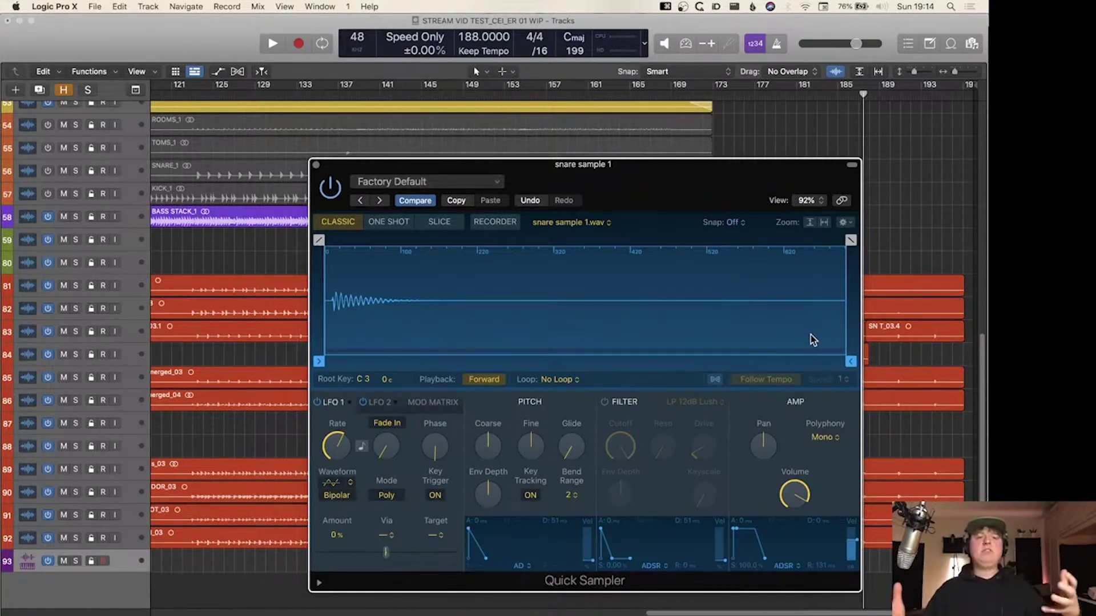
mouse_move(381, 437)
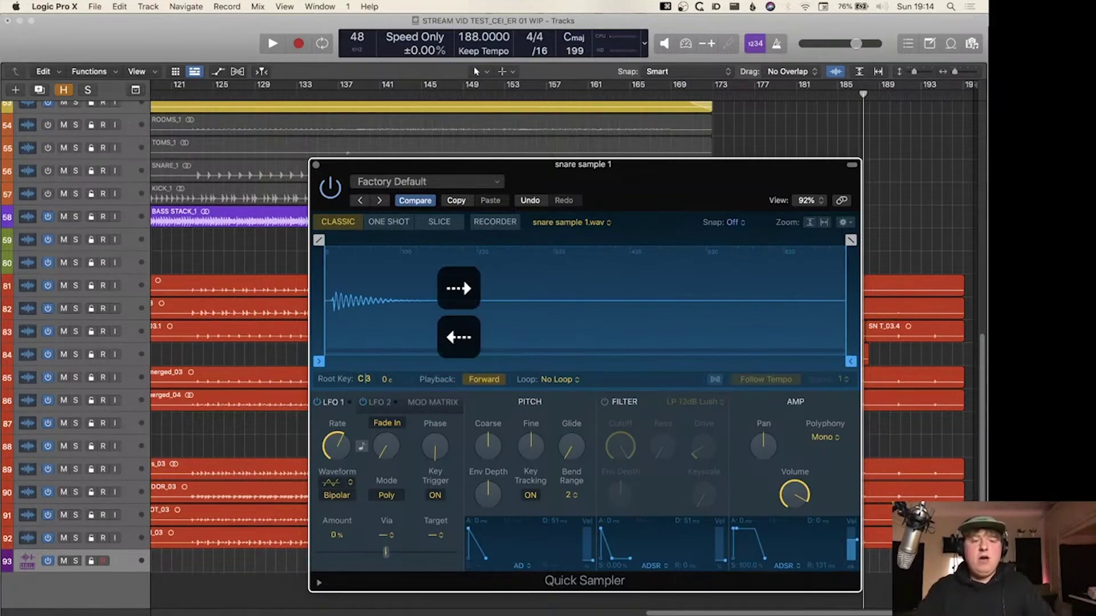
key("BackSpace")
type("D")
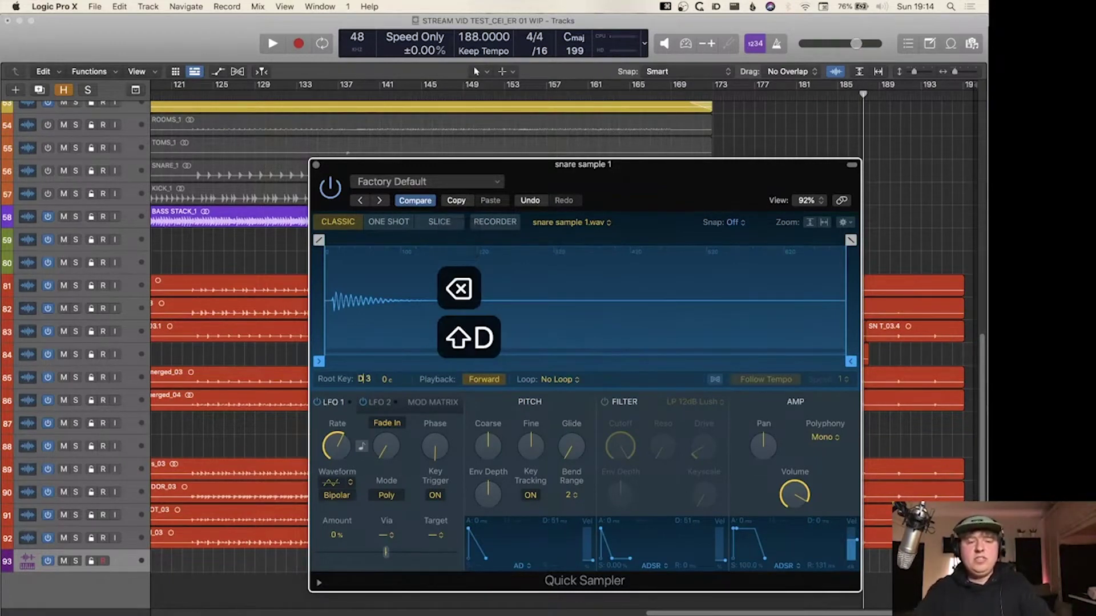
key("Right")
key("shift+Right")
type("1")
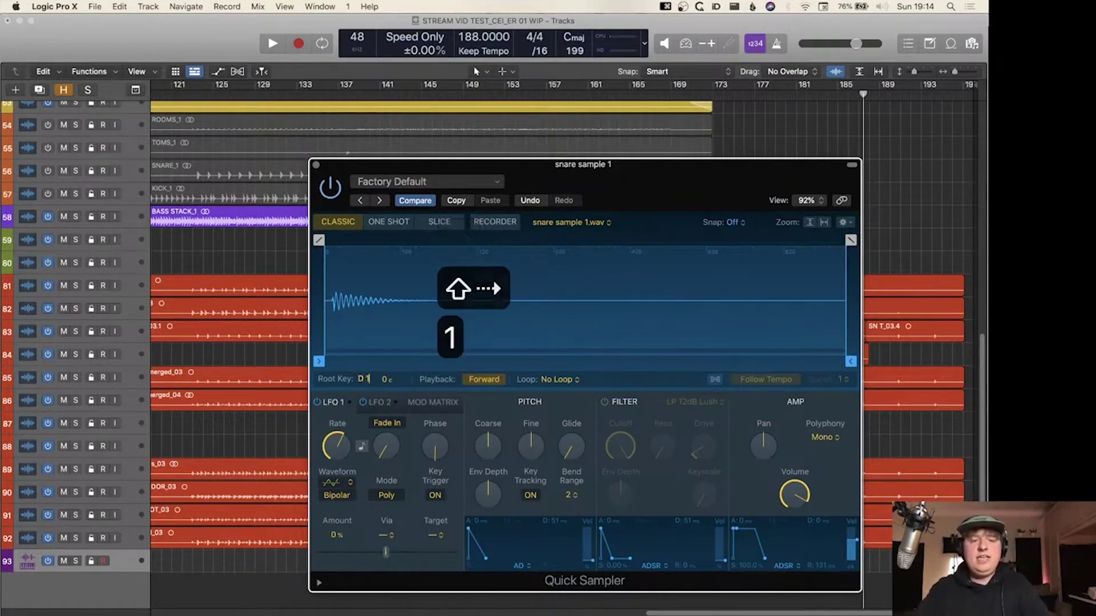
key("Return")
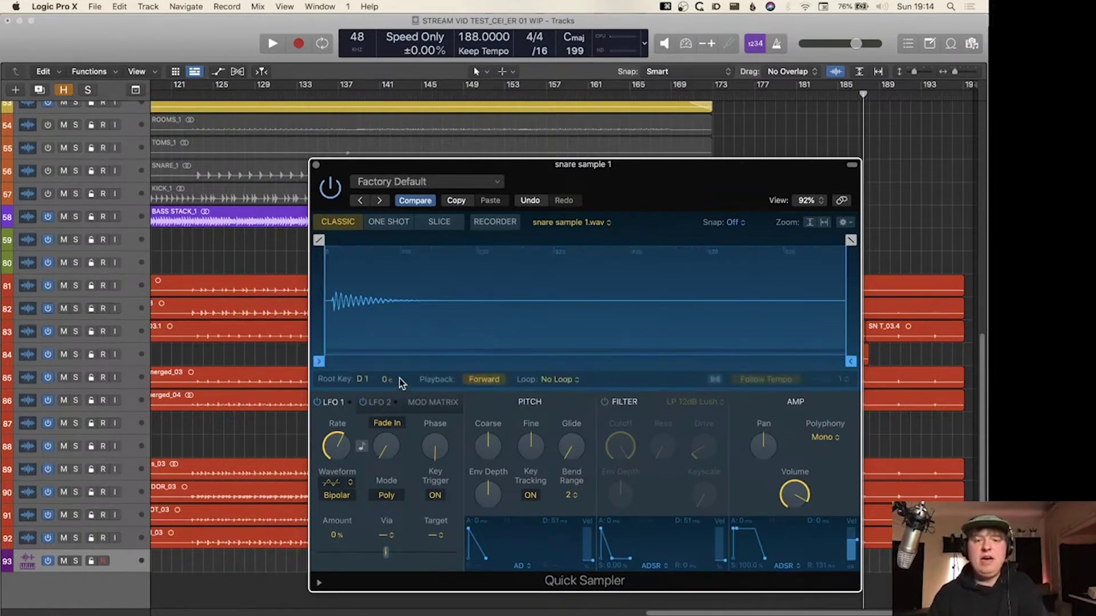
- Switch the snare sampler to One Shot mode and give the sample a fade-out of about 0.314 s
left_click(389, 224)
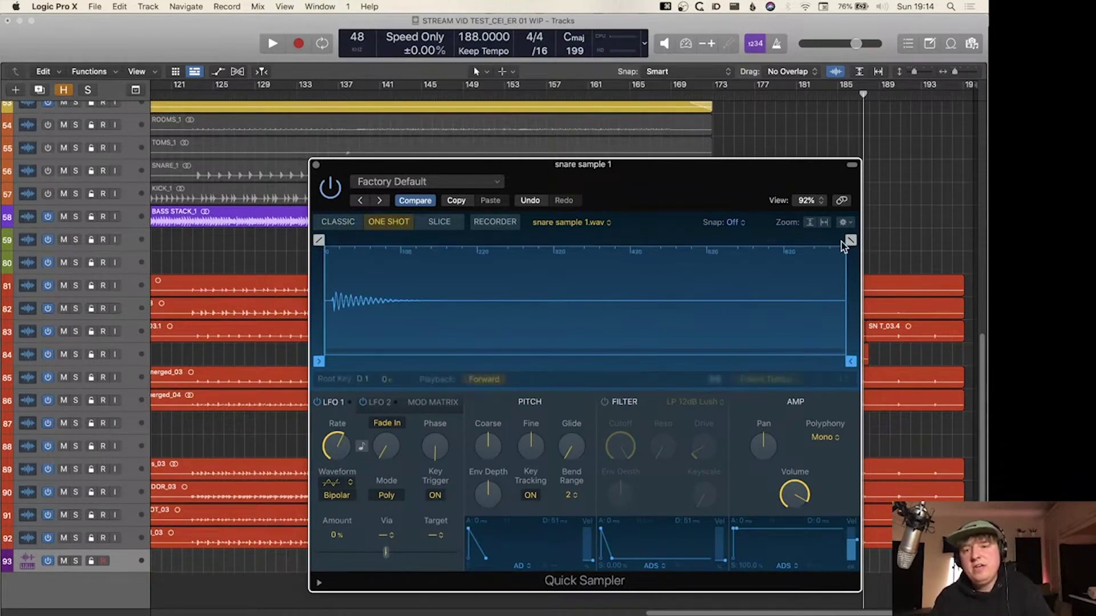
left_click_drag(850, 241, 610, 240)
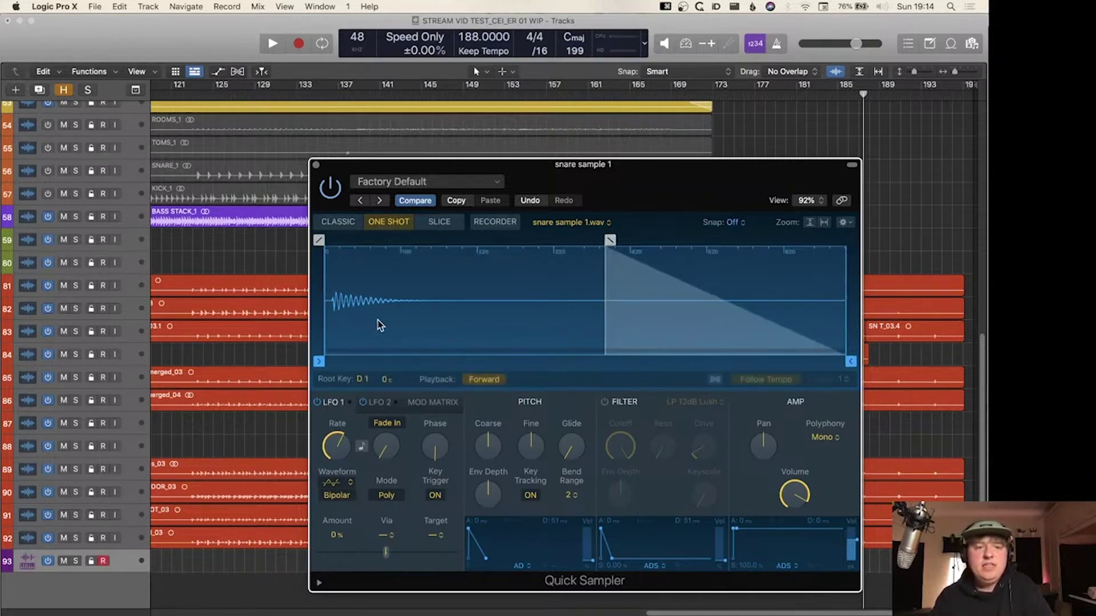
- Trim the silence before the snare transient by moving the sample start to about 0.009 s
scroll(334, 302, "up", 5)
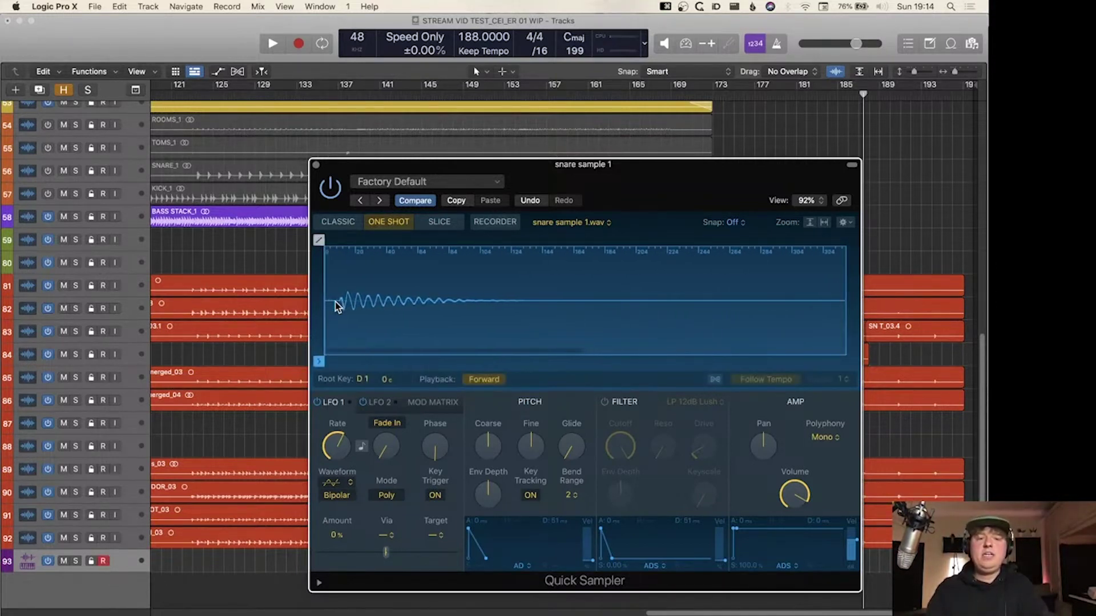
scroll(334, 305, "up", 5)
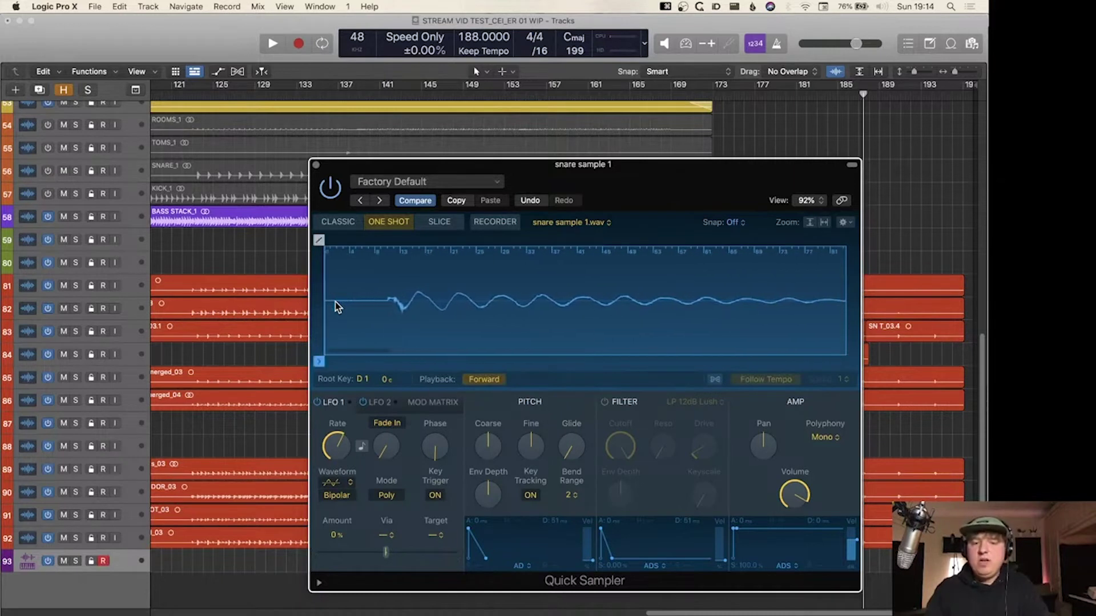
scroll(334, 302, "up", 2)
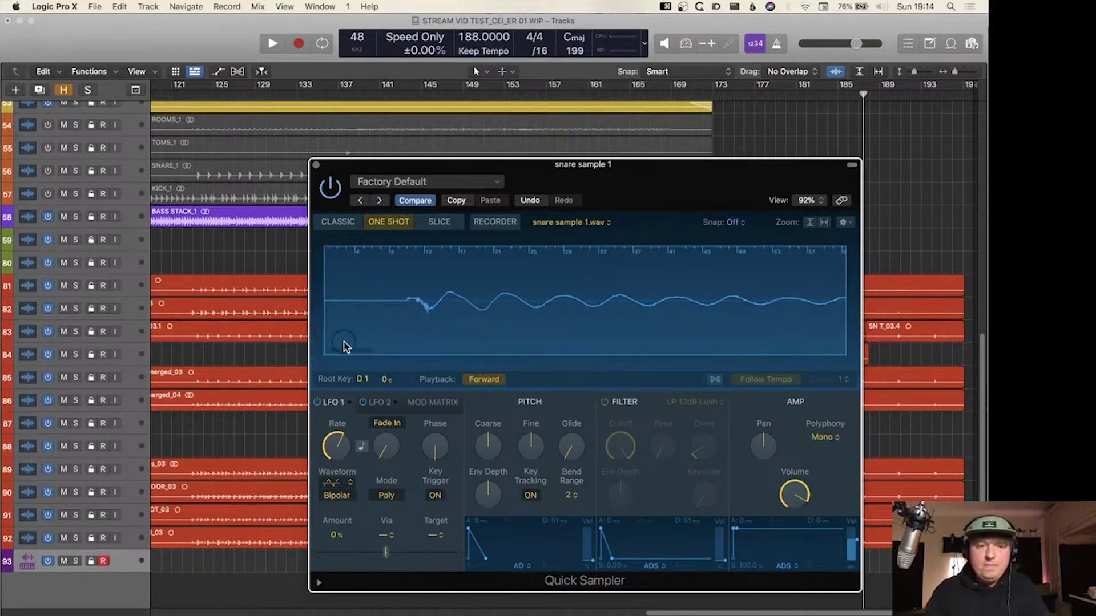
left_click_drag(323, 363, 406, 365)
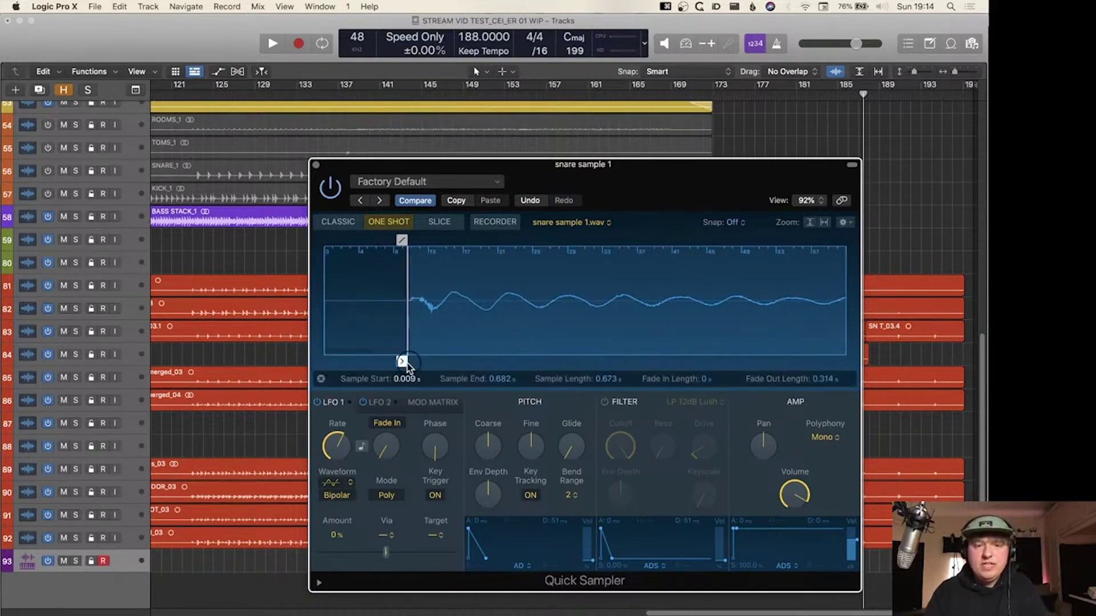
scroll(484, 322, "up", 3)
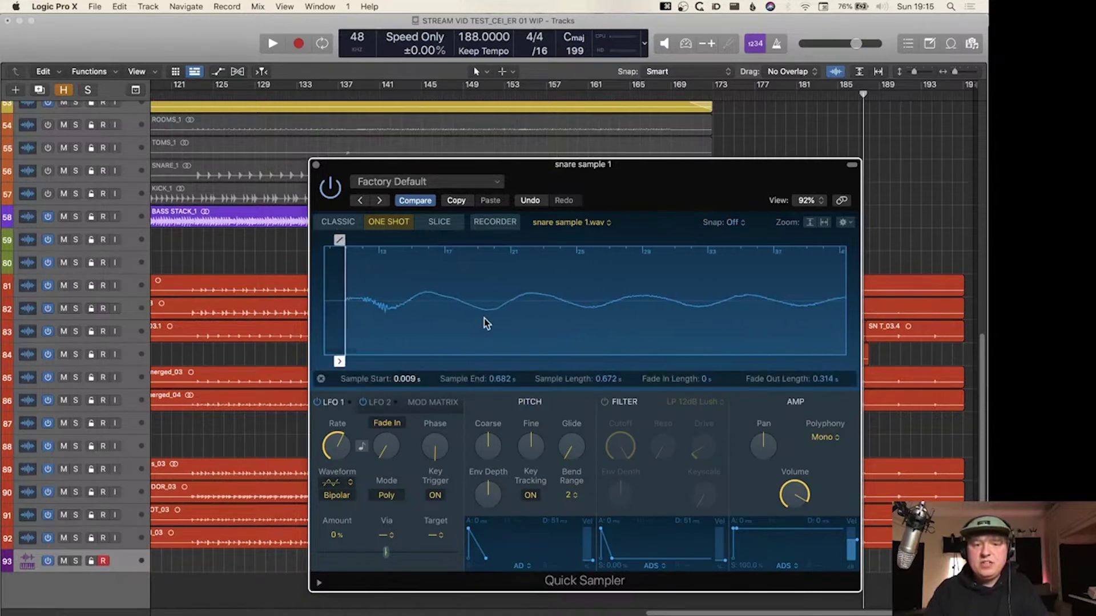
- Refine the sample start right at the onset of the snare transient and close the Quick Sampler window
scroll(491, 322, "left", 5)
scroll(720, 306, "up", 3)
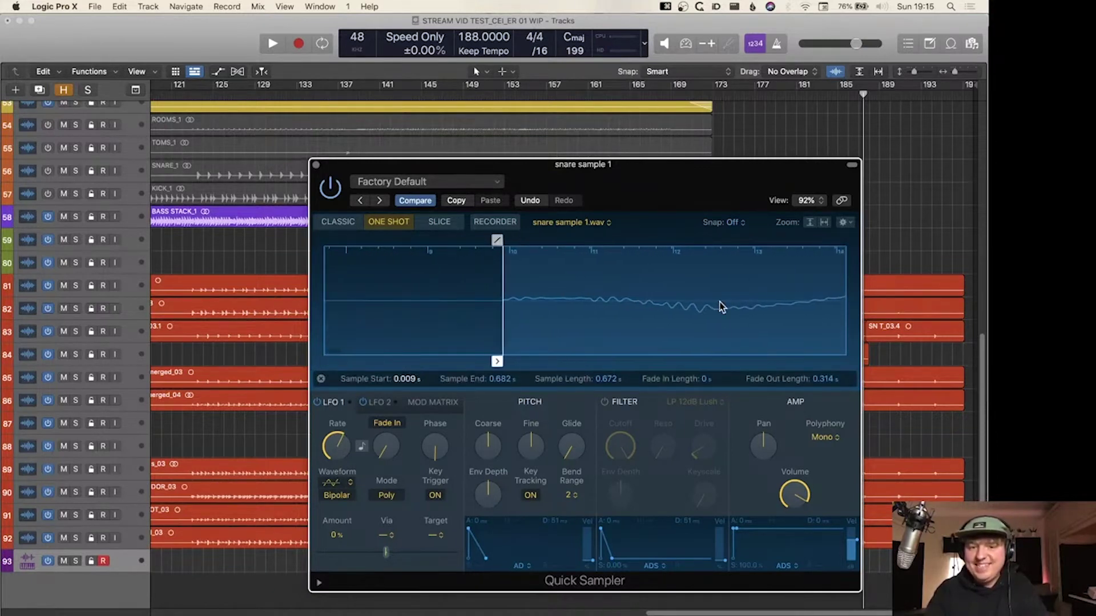
scroll(720, 307, "left", 5)
scroll(719, 307, "up", 2)
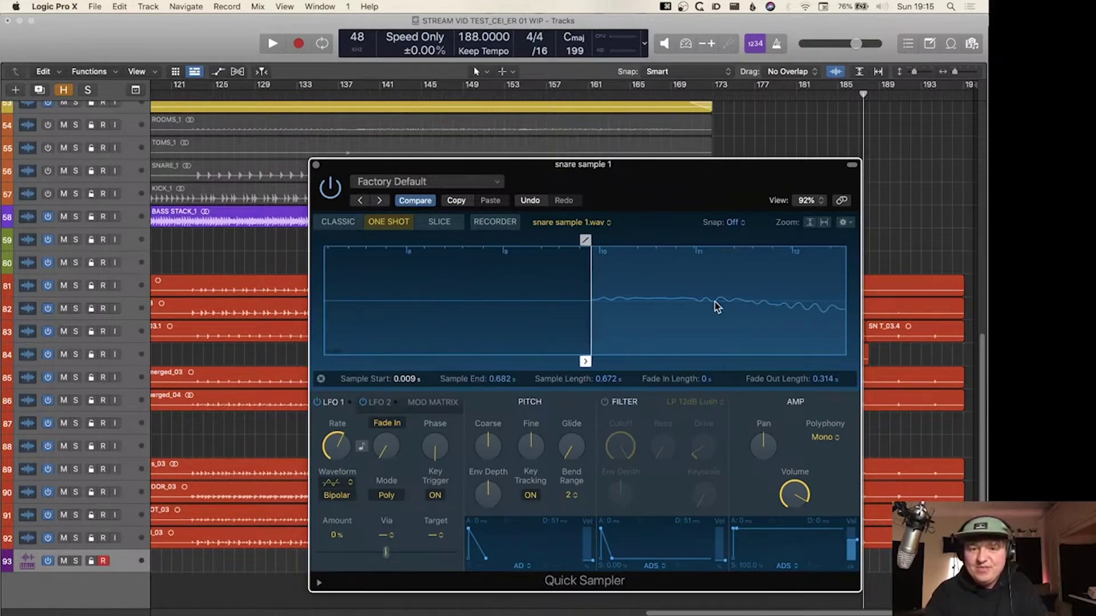
mouse_move(585, 361)
left_mouse_down()
mouse_move(521, 362)
mouse_move(581, 364)
left_mouse_up()
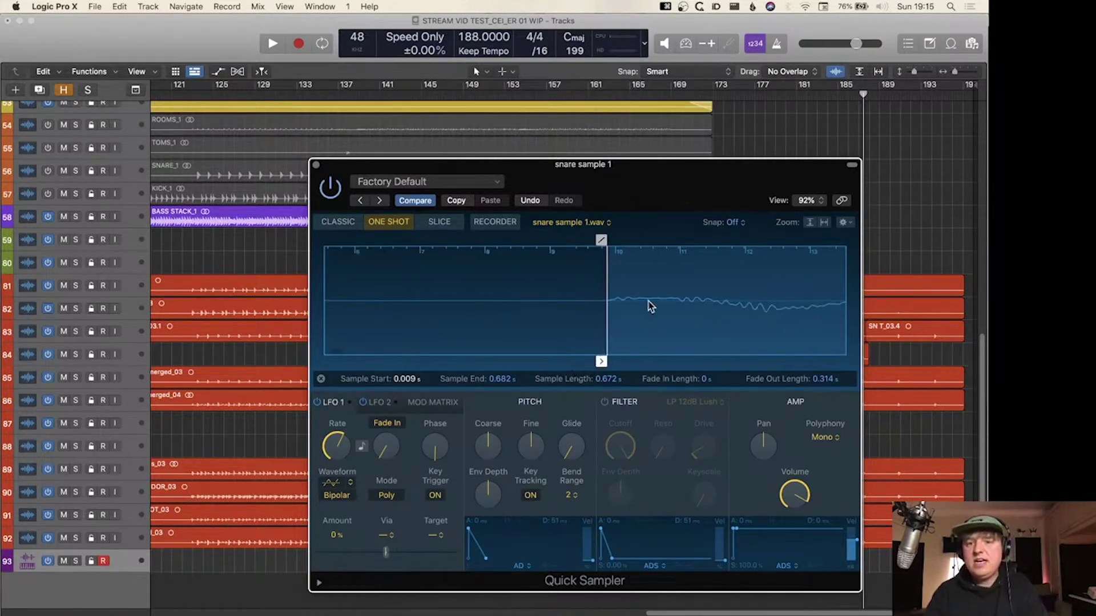
scroll(649, 304, "down", 10)
scroll(650, 305, "down", 10)
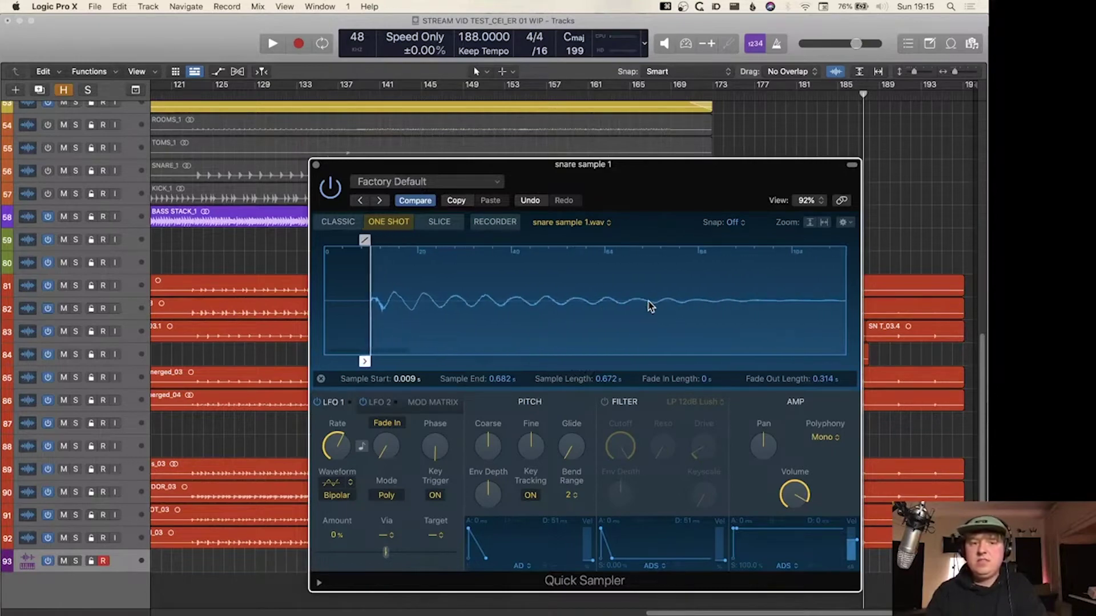
key("super+w")
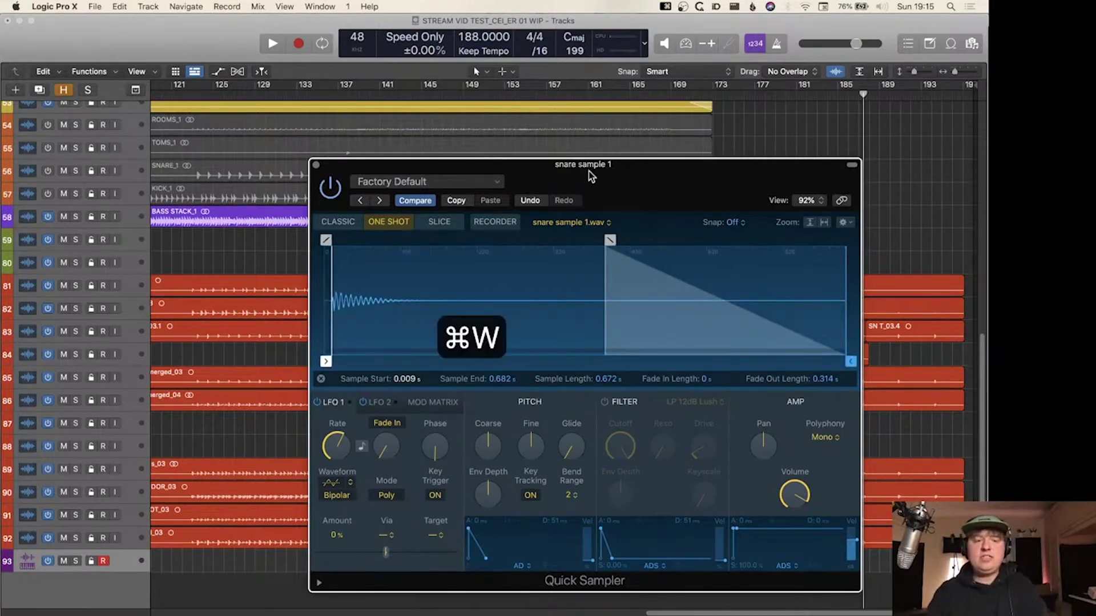
- Locate the isolated snare hits at the end of the drum tracks and place the playhead on the first, shortly after bar 187
key("z")
scroll(590, 176, "up", 8)
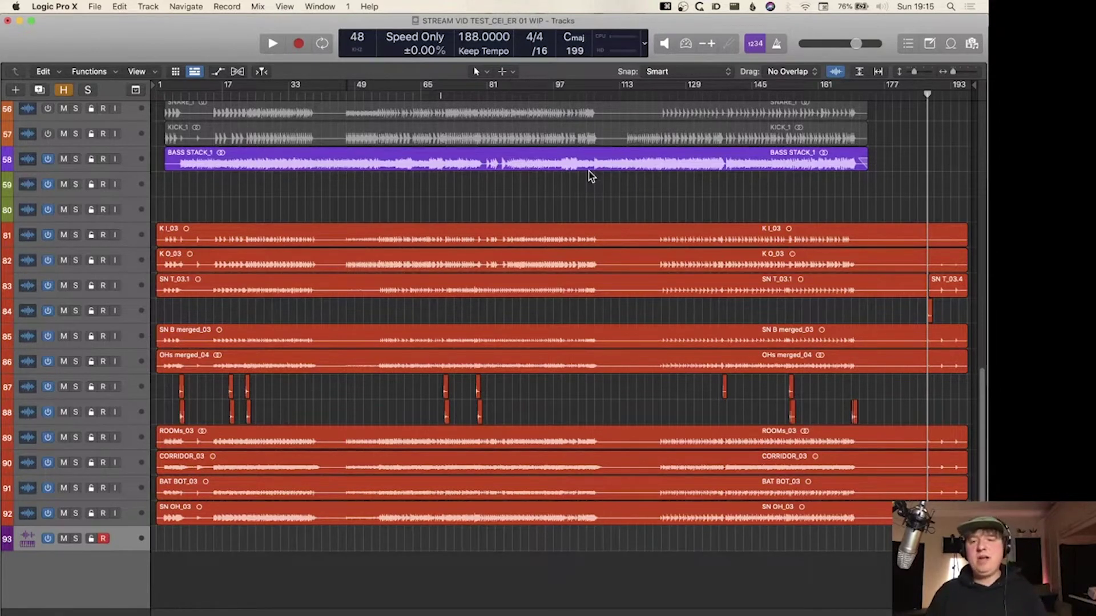
left_click(954, 95)
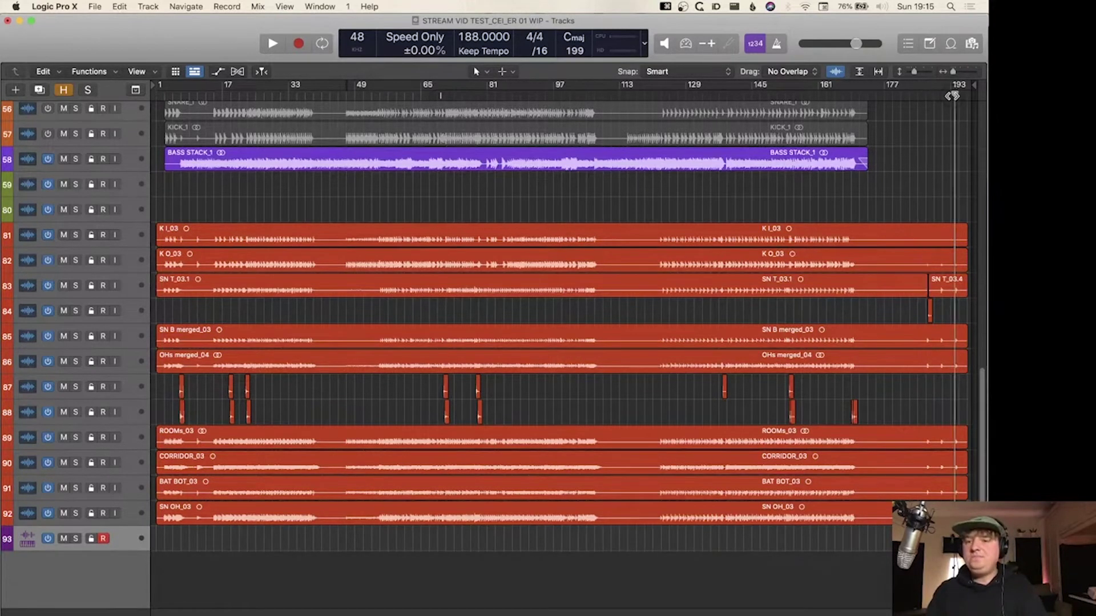
key("super+Right")
key("super+Right")
key("super+Right")
key("super+Right")
key("super+Right")
key("super+Down")
scroll(943, 230, "down", 3)
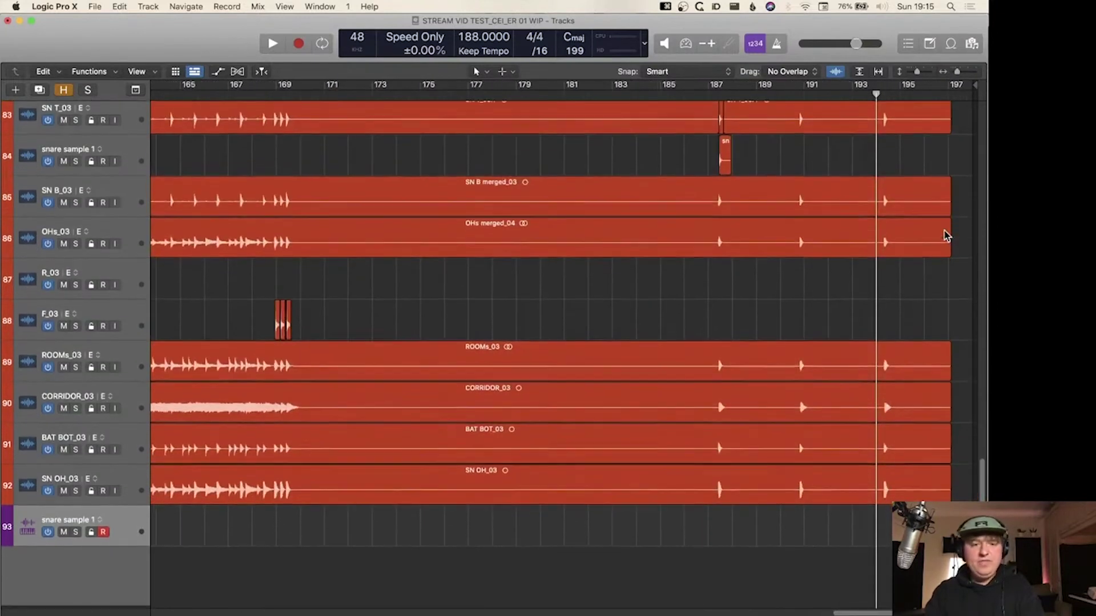
key("super+Down")
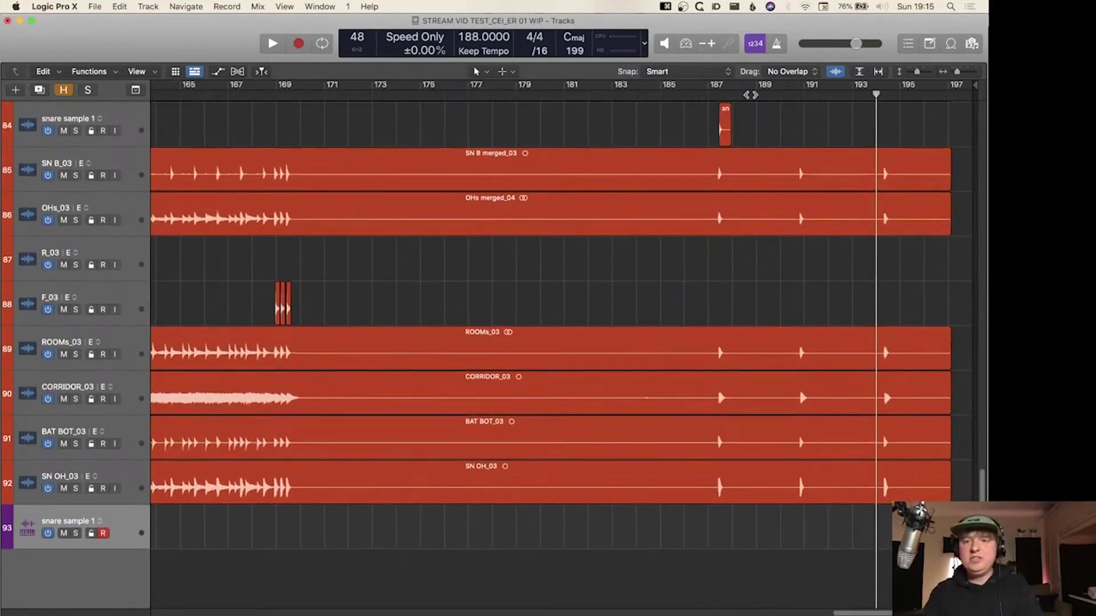
left_click(804, 97)
left_click(720, 95)
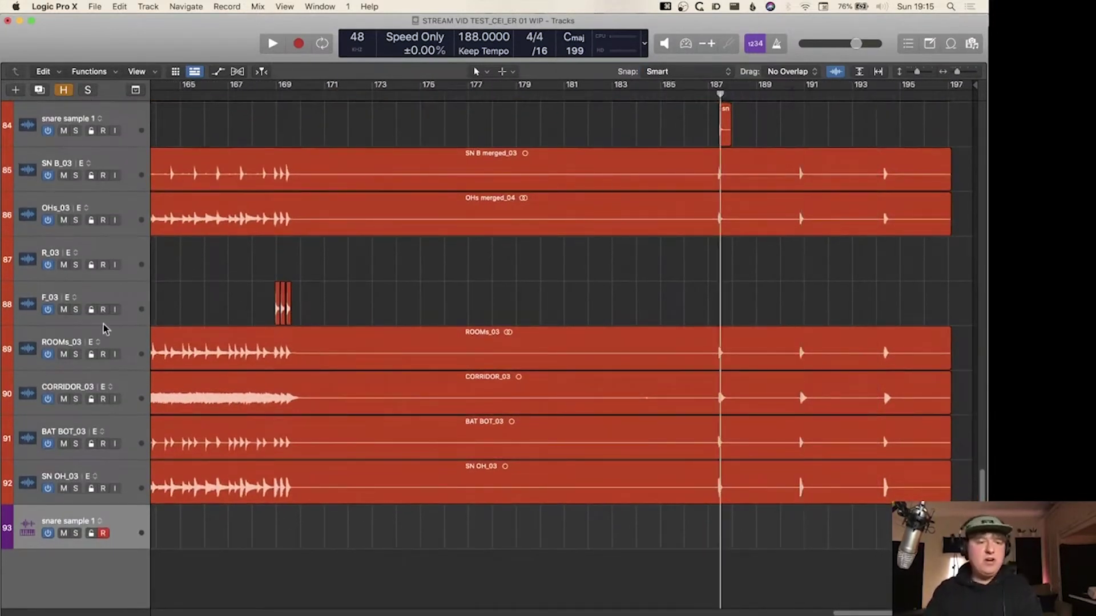
- Select the CORRIDOR_03 track, examine its isolated snare hit up close, and solo the track
left_click(119, 395)
key("super+Right")
key("super+Right")
key("super+Right")
key("super+Right")
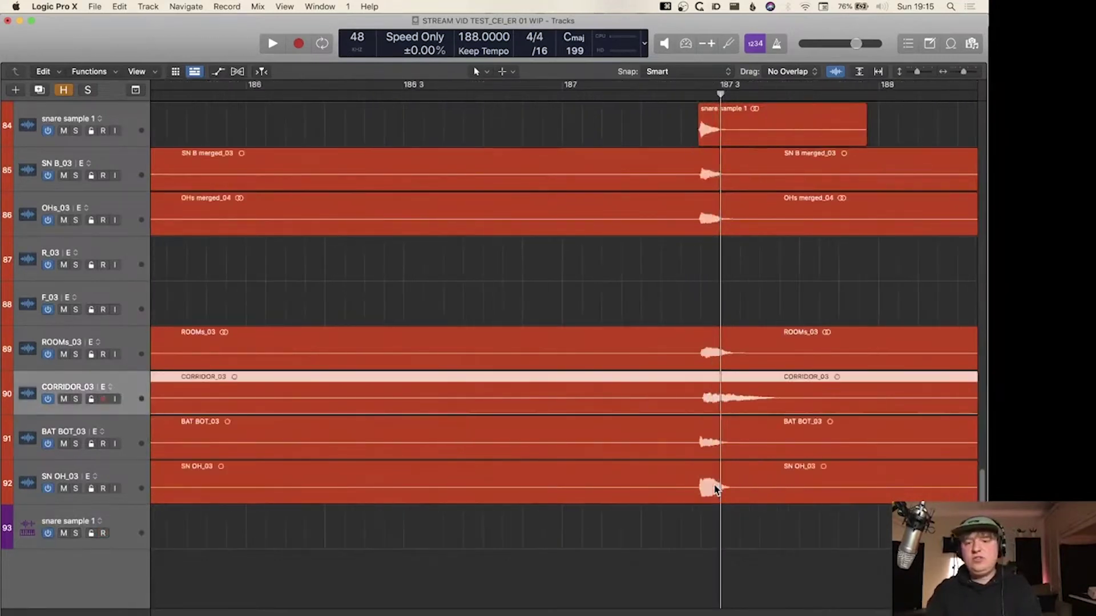
key("super+Down")
key("super+Down")
key("super+Down")
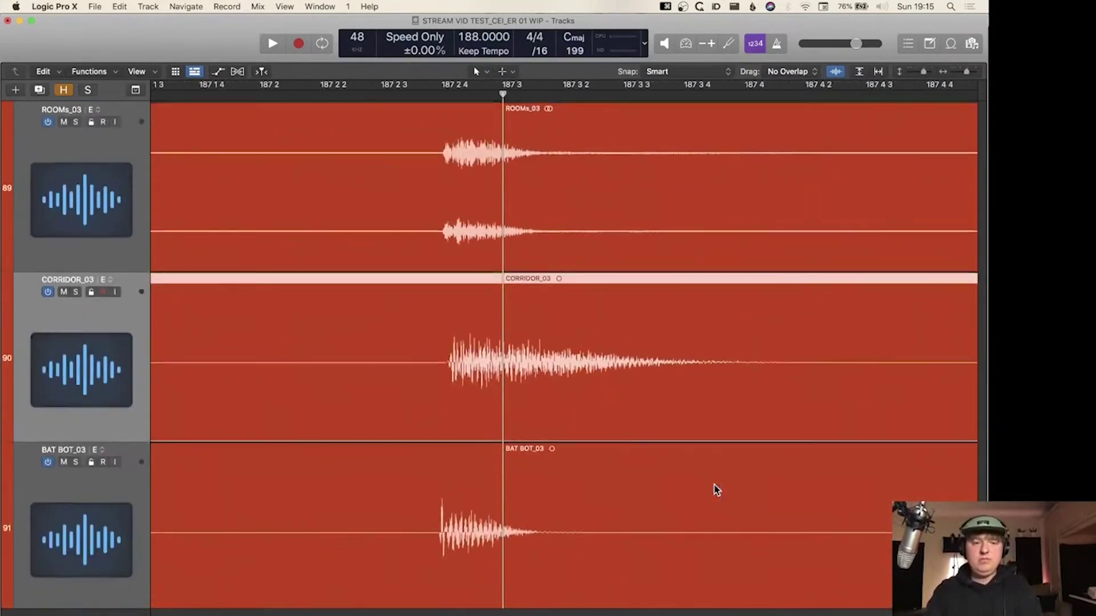
key("s")
key("super+Left")
key("super+Left")
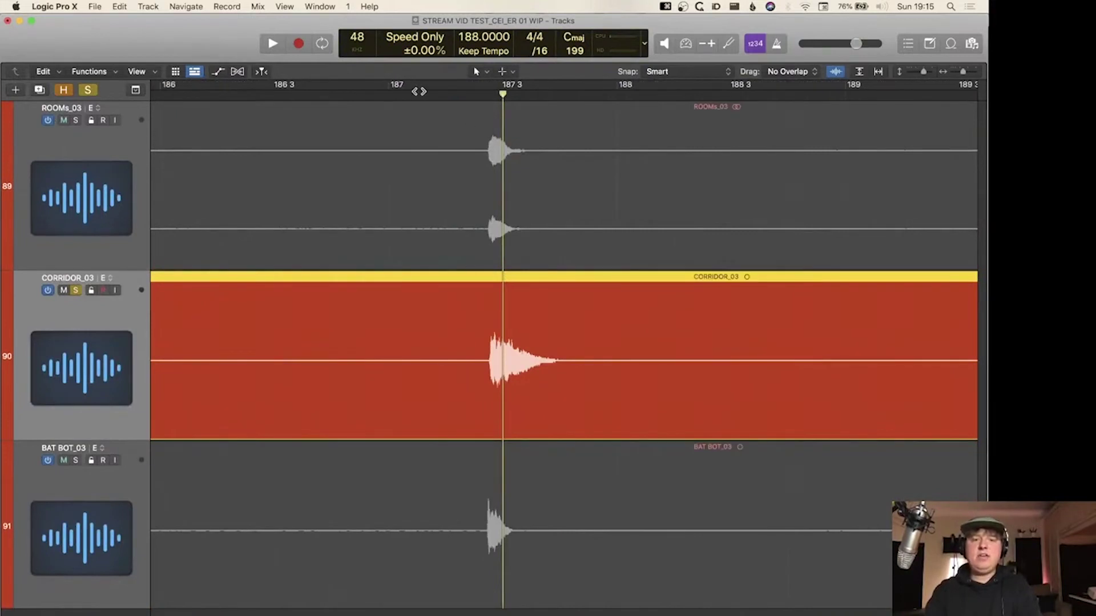
- Set a cycle range around the corridor snare hit from just before bar 187 to just after bar 189 and play it
left_click_drag(317, 82, 873, 85)
key("space")
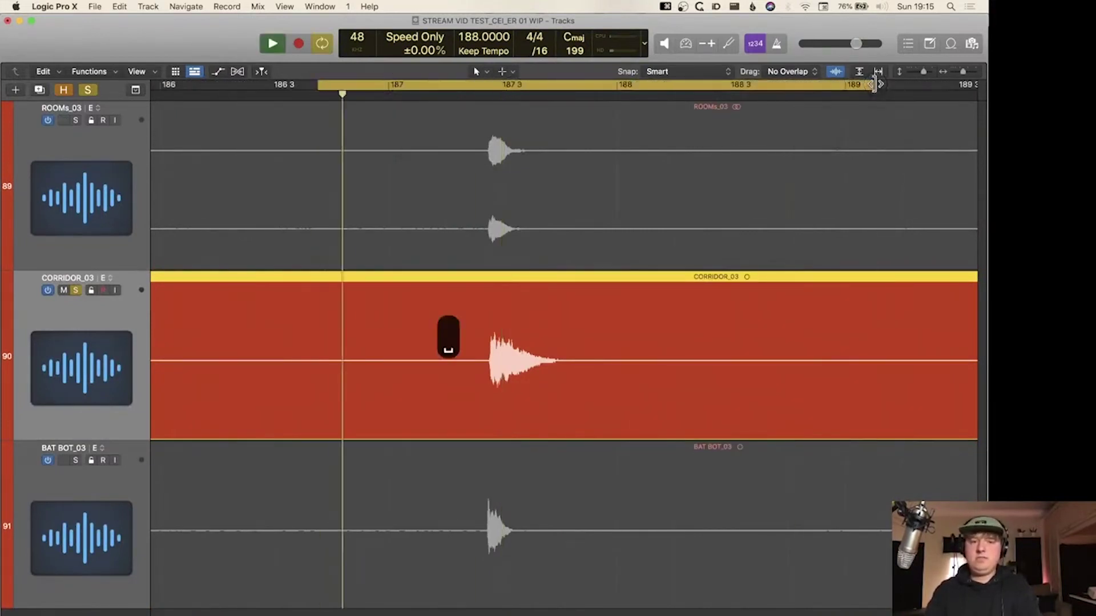
key("space")
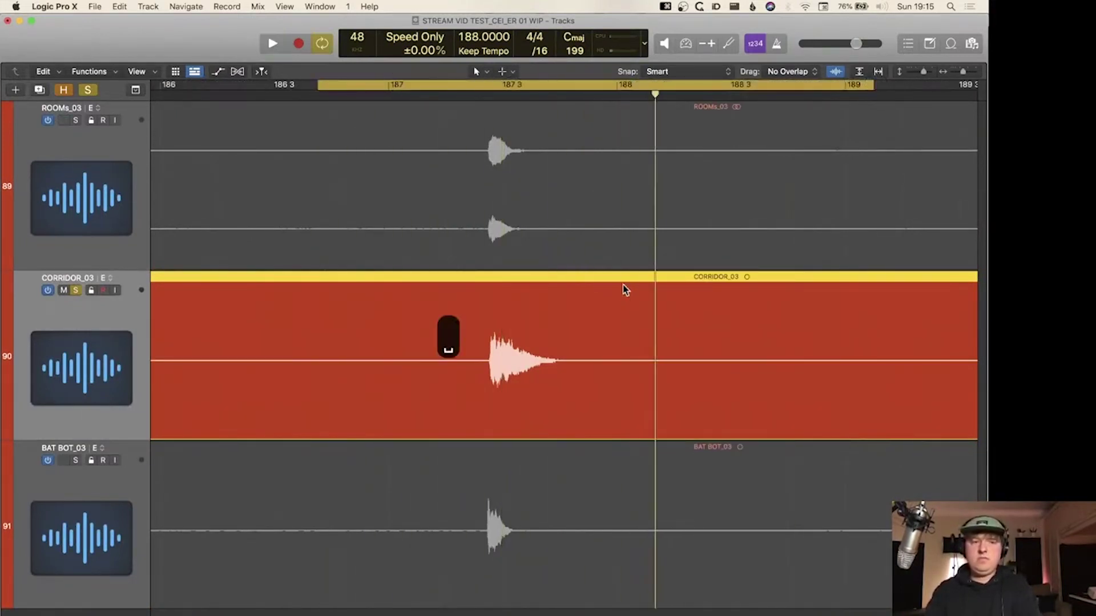
key("super+Left")
key("super+Left")
key("super+Left")
key("super+Up")
key("super+Up")
key("super+Up")
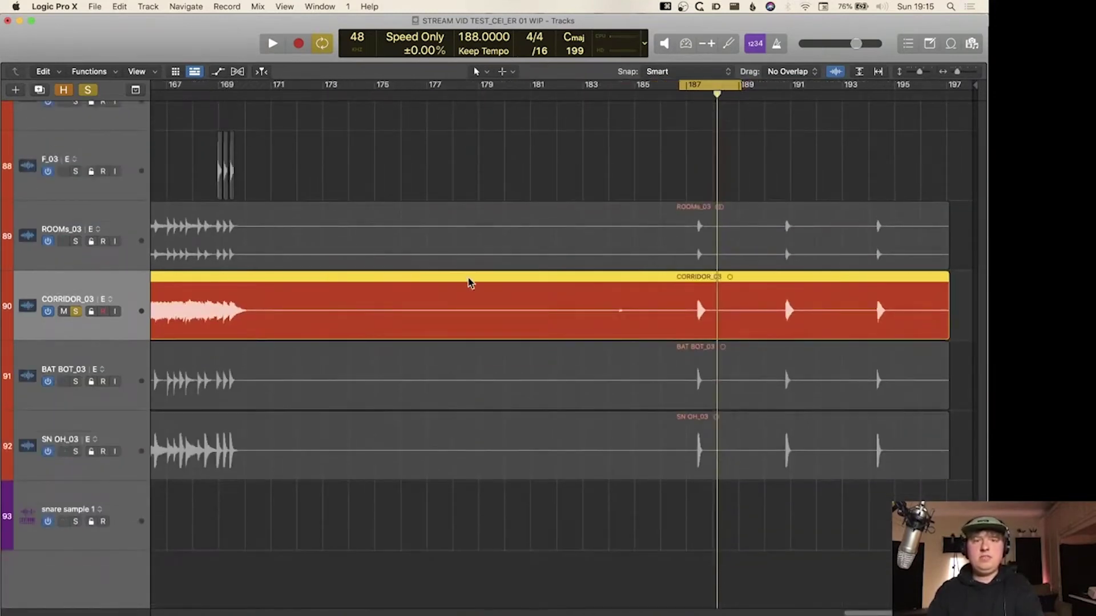
- Switch between OBS and Logic Pro to check the audio levels, replaying the soloed corridor hit
key("super+Tab")
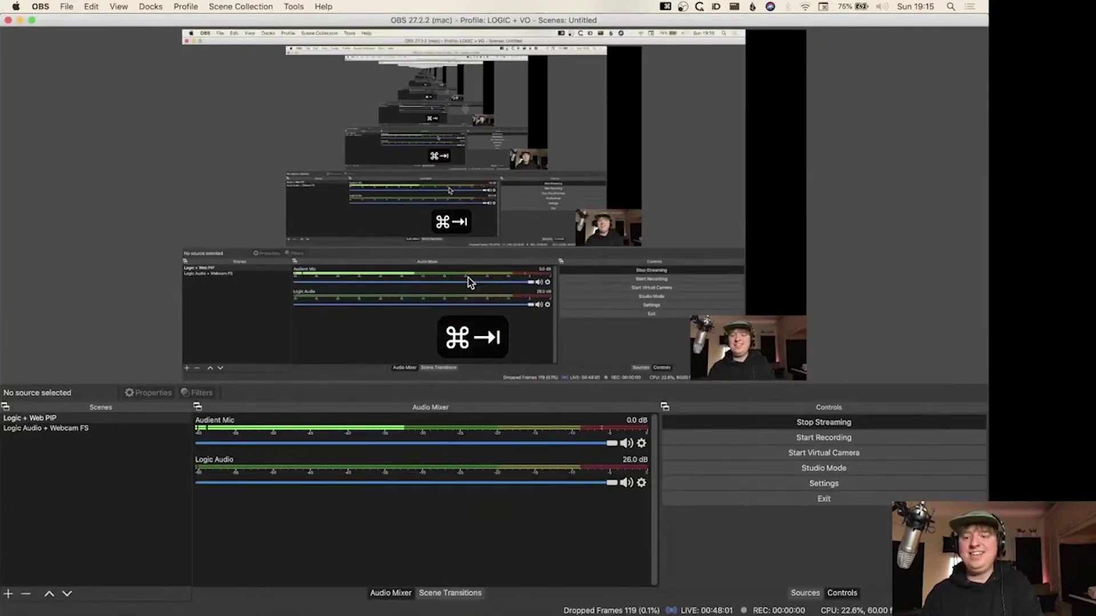
key("super+Tab")
key("super+Tab")
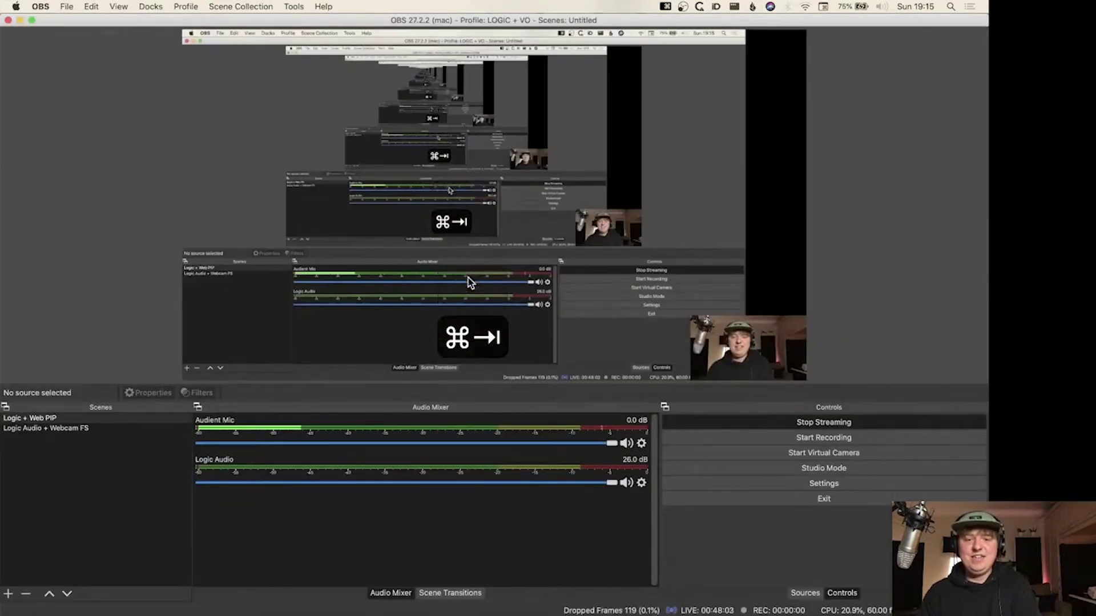
key("super+Tab")
key("space")
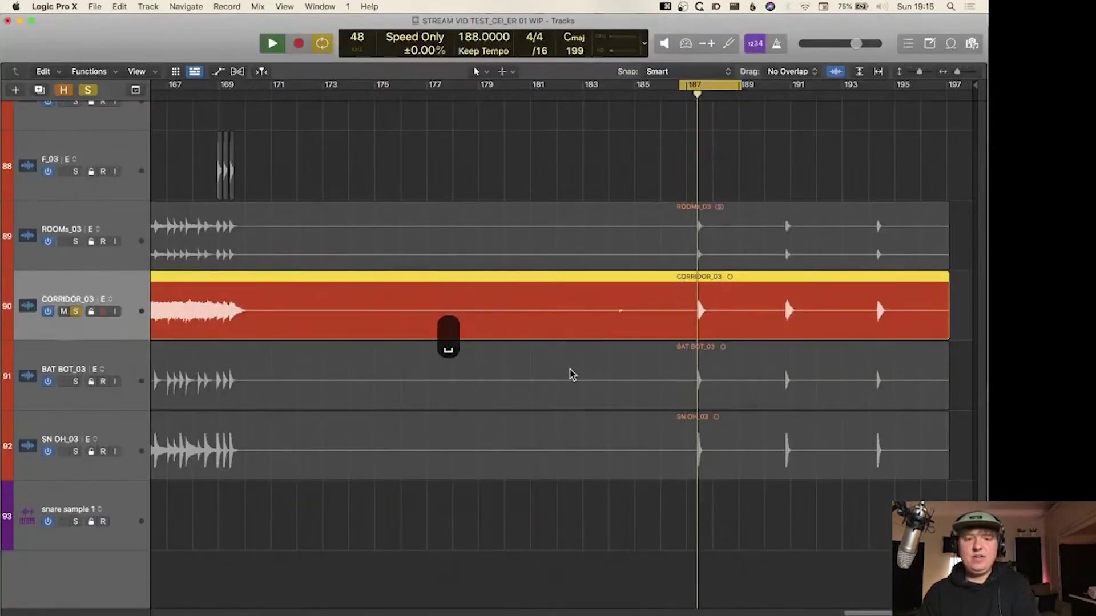
key("space")
key("super+Tab")
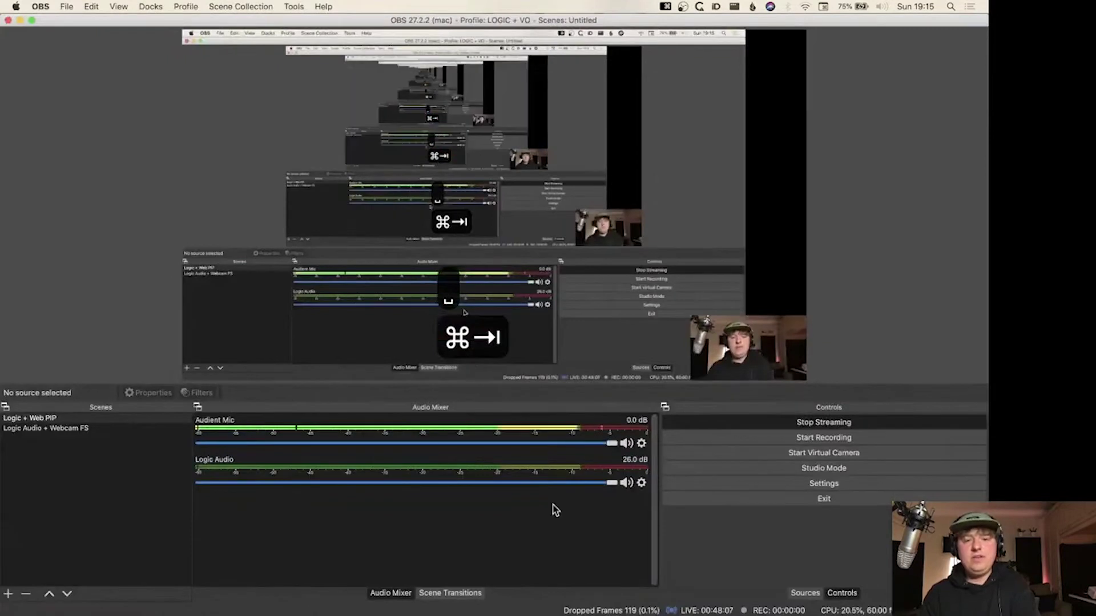
key("super+Tab")
- Show the inspector and reset the CORRIDOR_03 fader to 0.0 dB with groups active, then clear the region selection and deactivate groups
key("i")
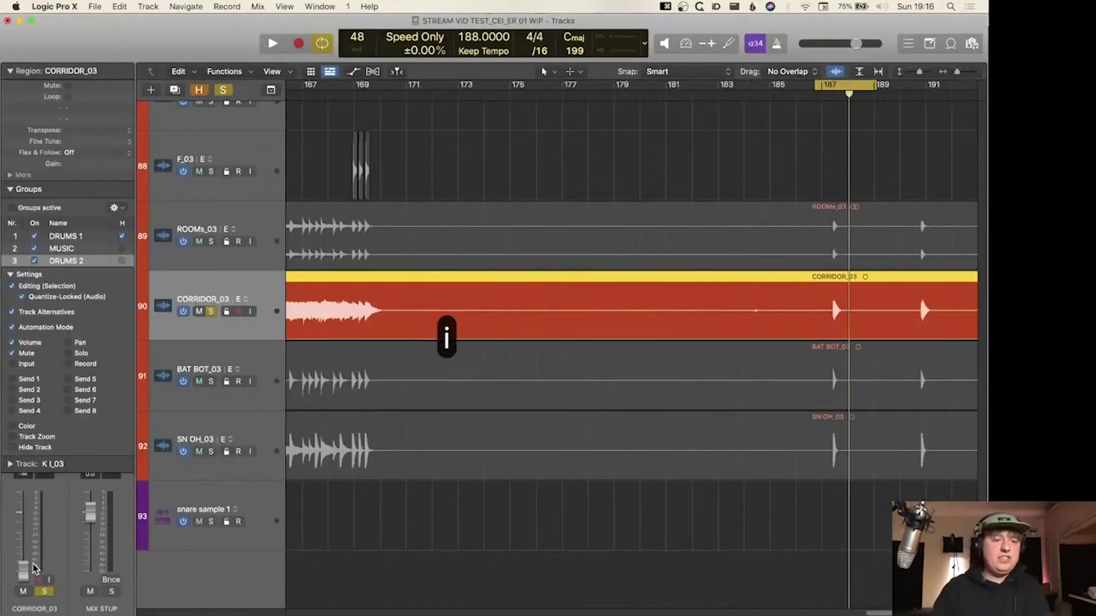
key("shift+g")
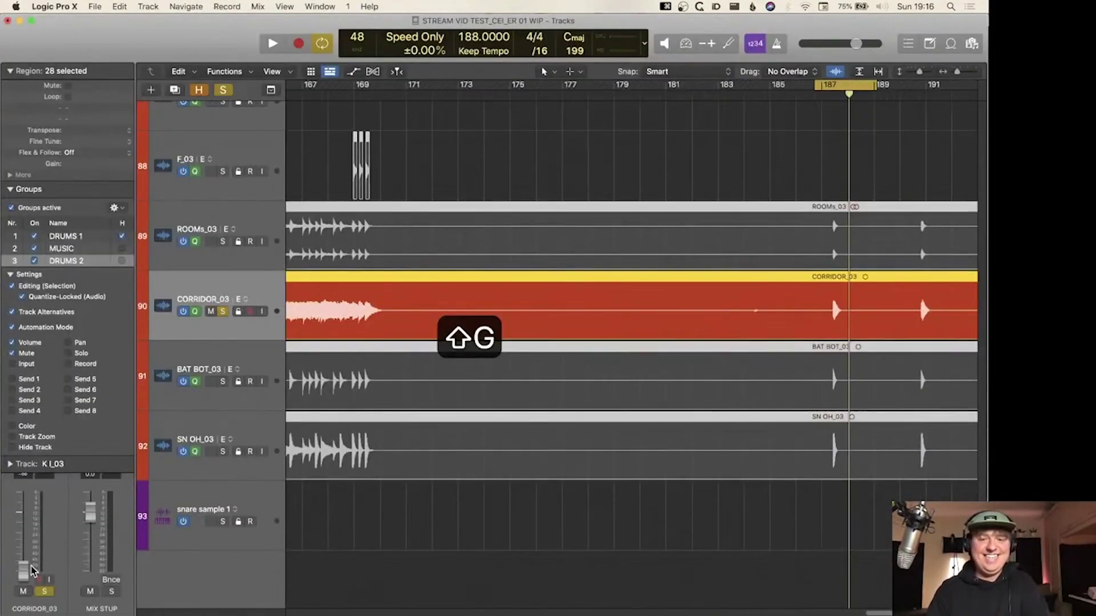
left_click(27, 577, "alt")
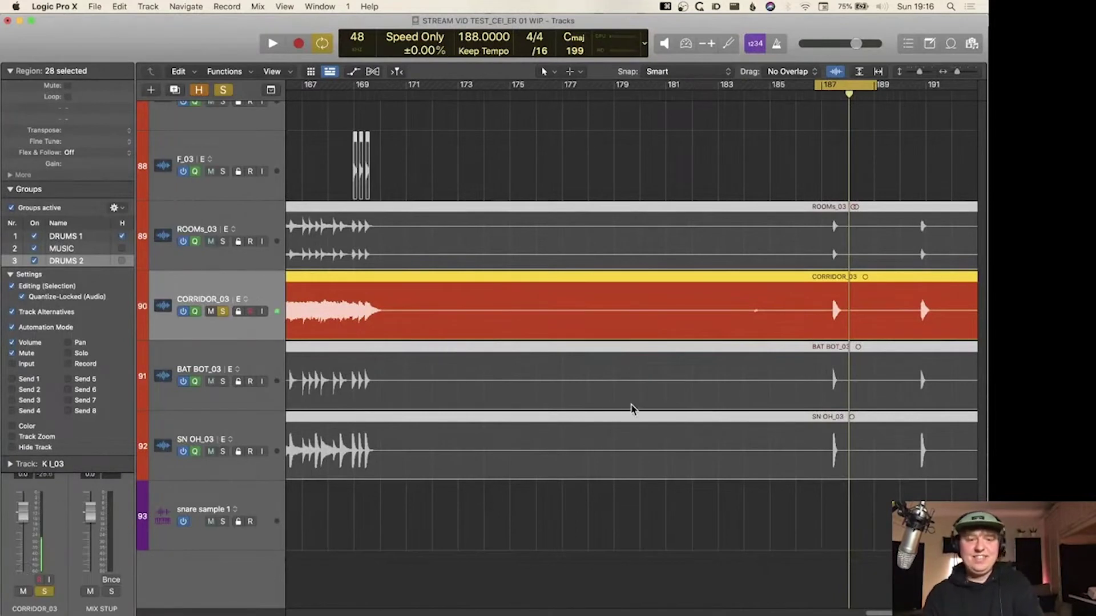
left_click(659, 515)
key("shift+g")
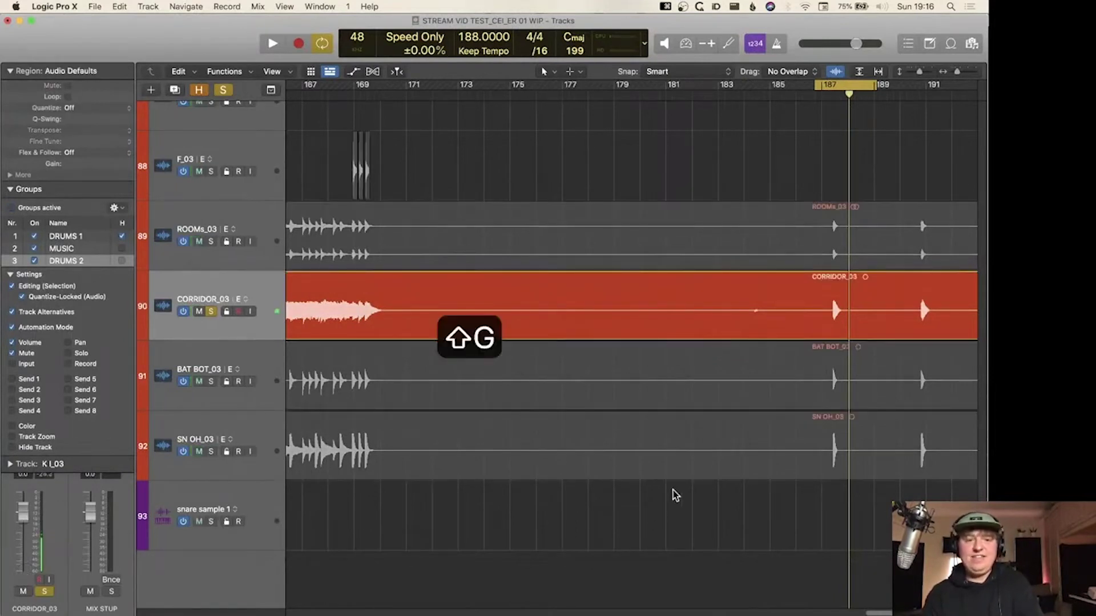
- Play the soloed corridor snare hit and examine its decay against the neighbouring drum tracks
key("space")
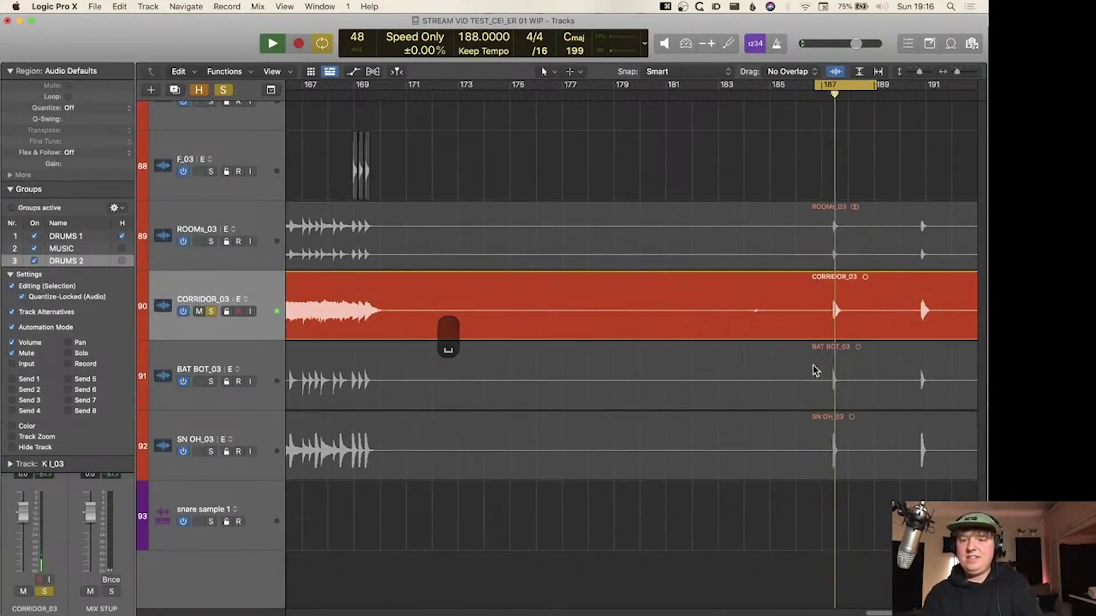
scroll(886, 289, "up", 5)
scroll(886, 289, "up", 6)
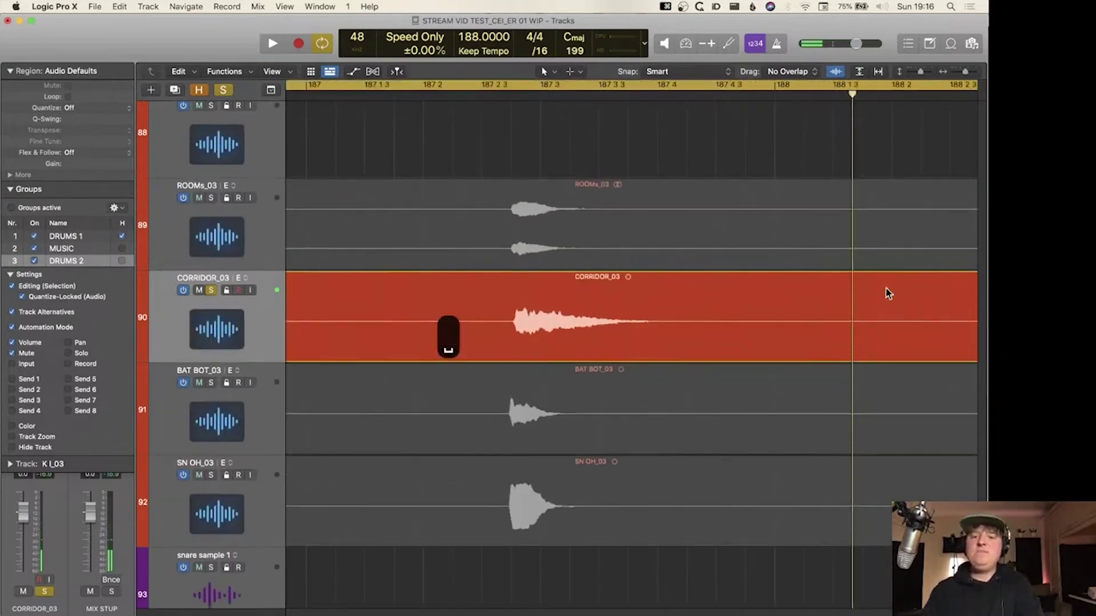
scroll(885, 292, "down", 3)
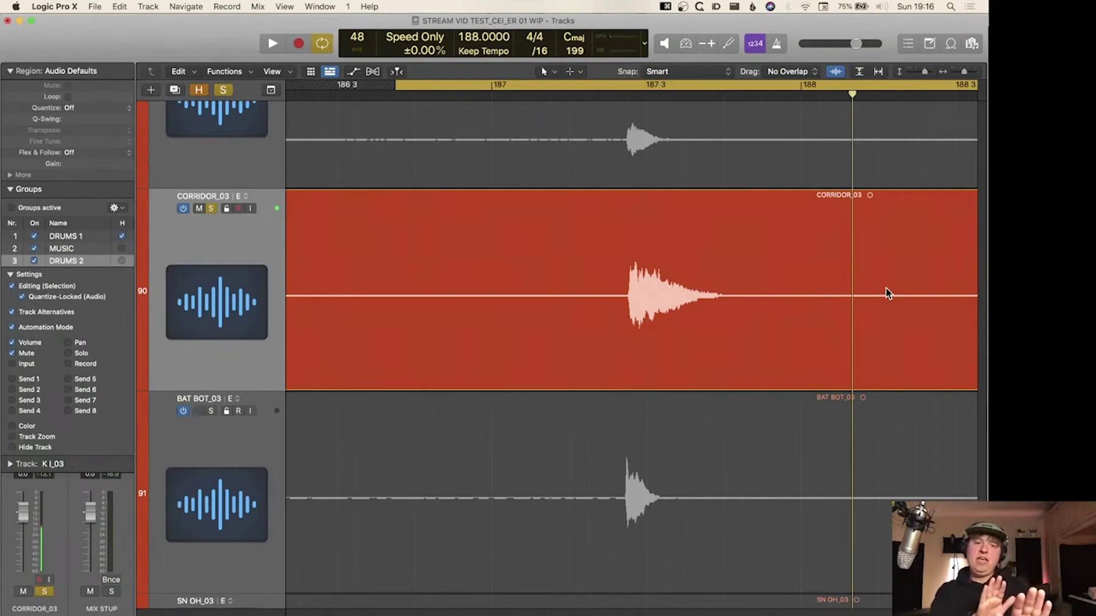
- Turn off cycle mode and play the soloed CORRIDOR_03 track from about bar 22
scroll(886, 292, "down", 15)
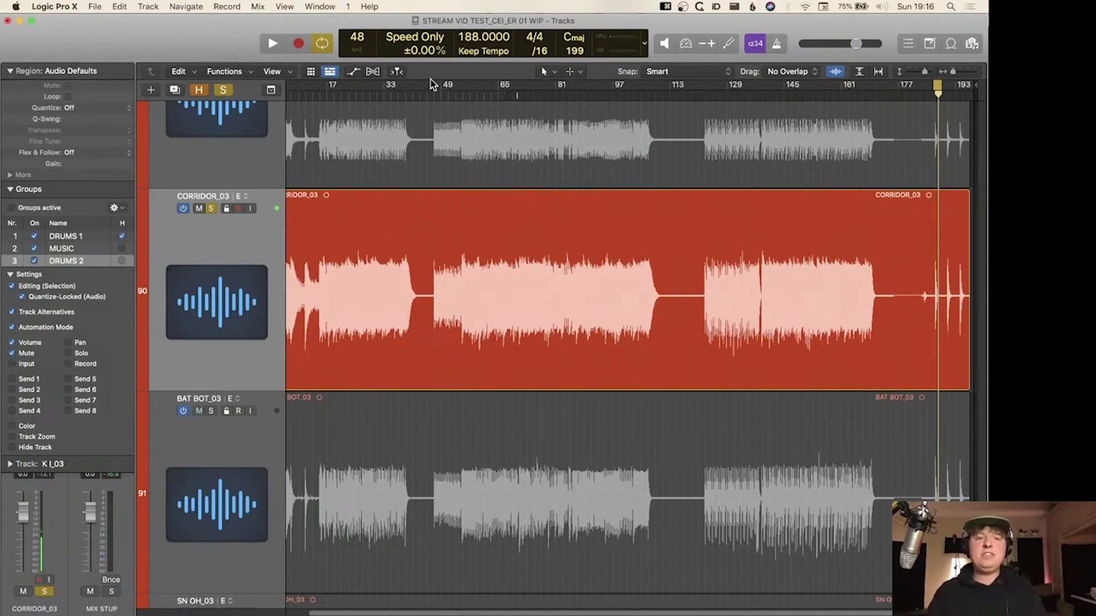
scroll(414, 116, "left", 1)
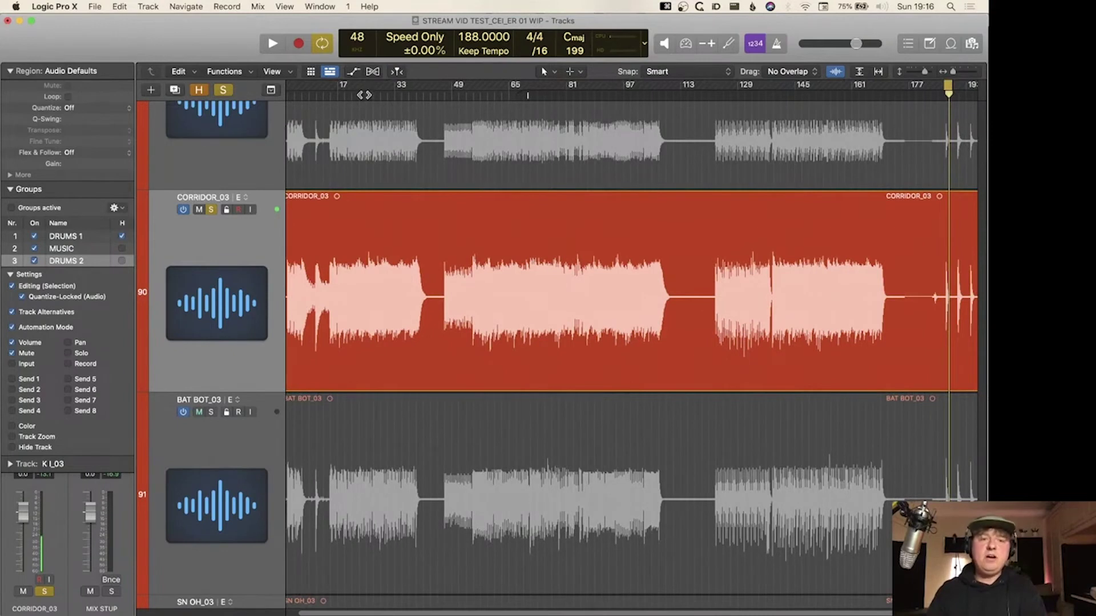
left_click(363, 95)
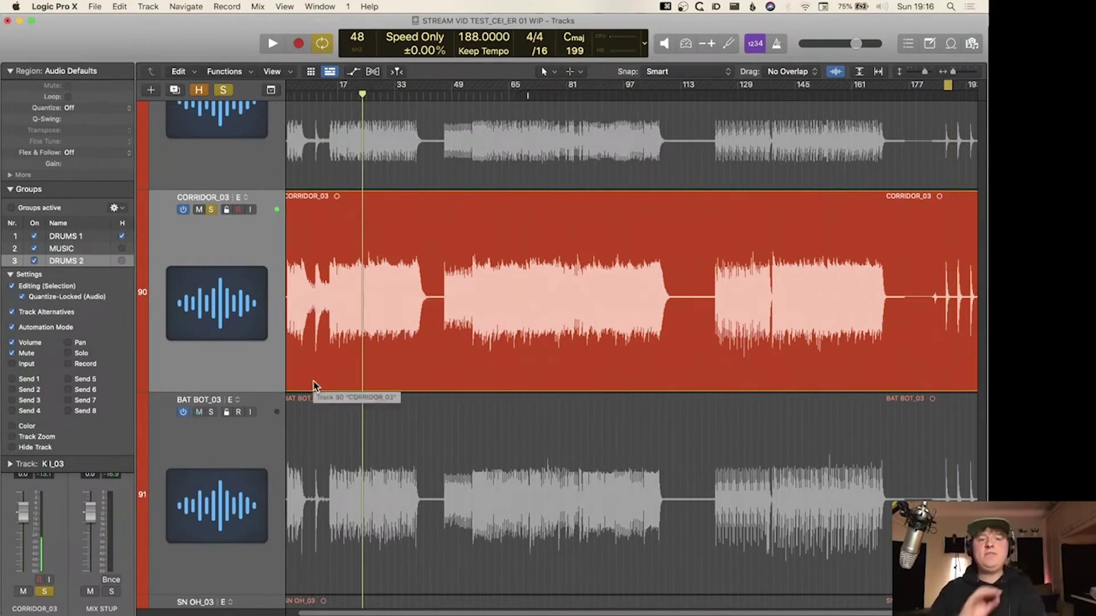
key("space")
key("space")
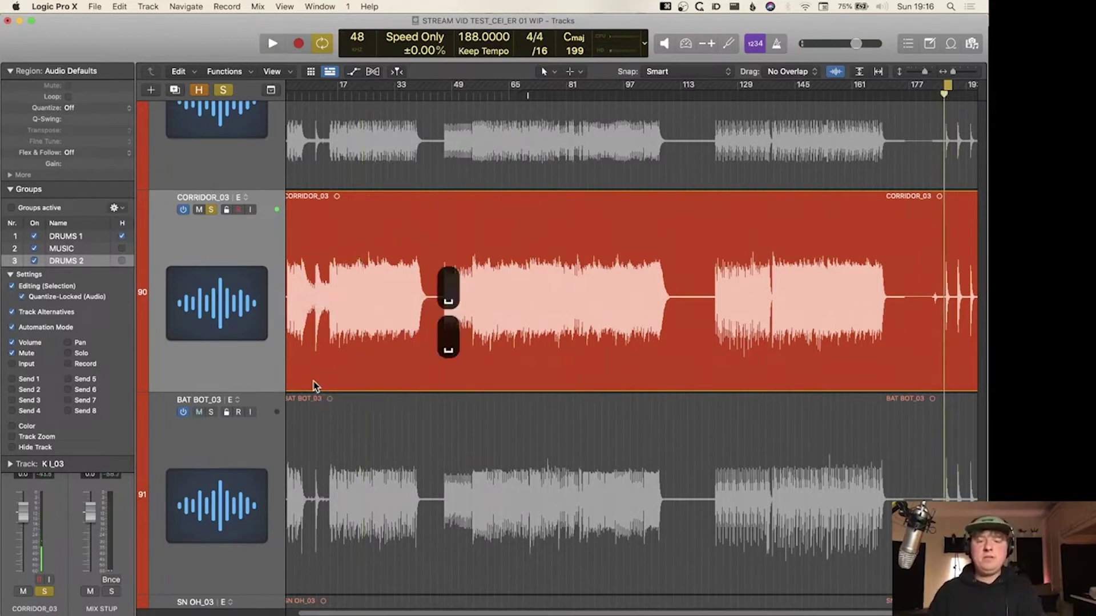
key("c")
key("space")
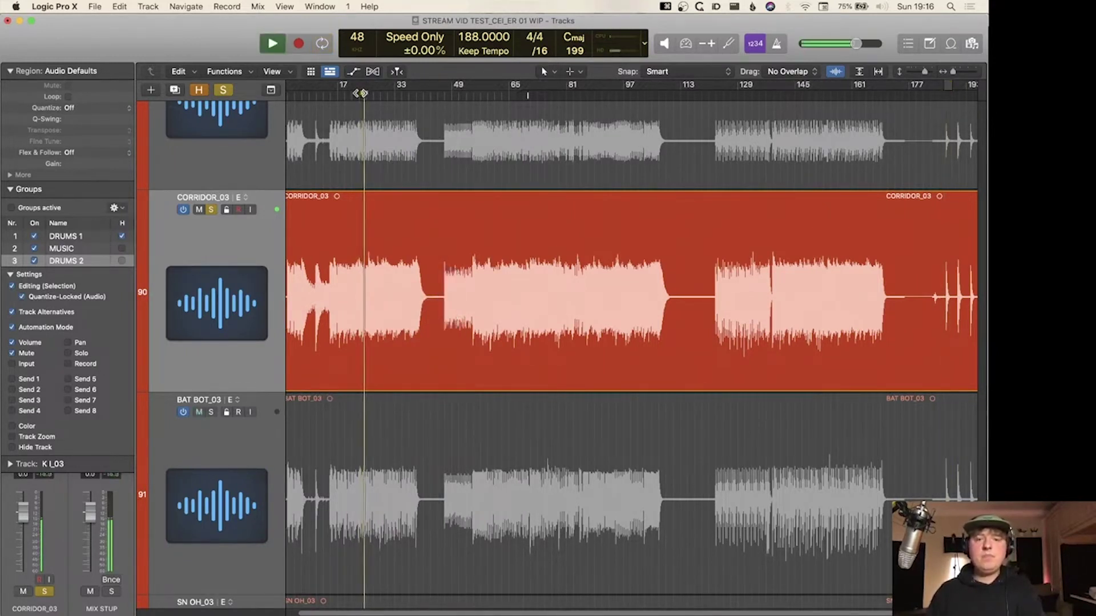
key("space")
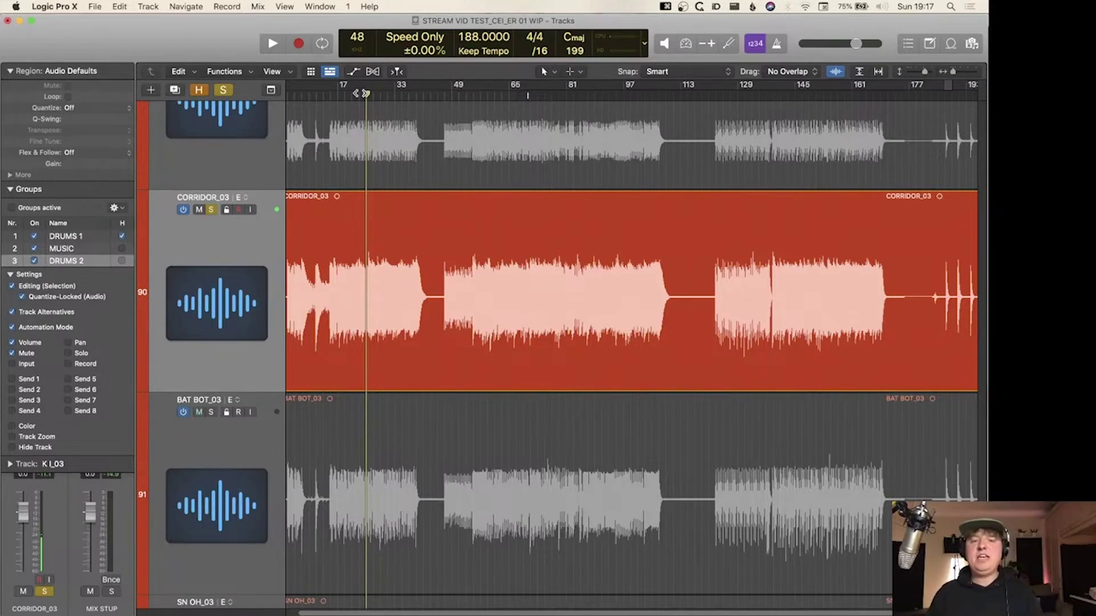
- Place the playhead at about bar 187, just before the first isolated snare hit on CORRIDOR_03
scroll(576, 110, "right", 1)
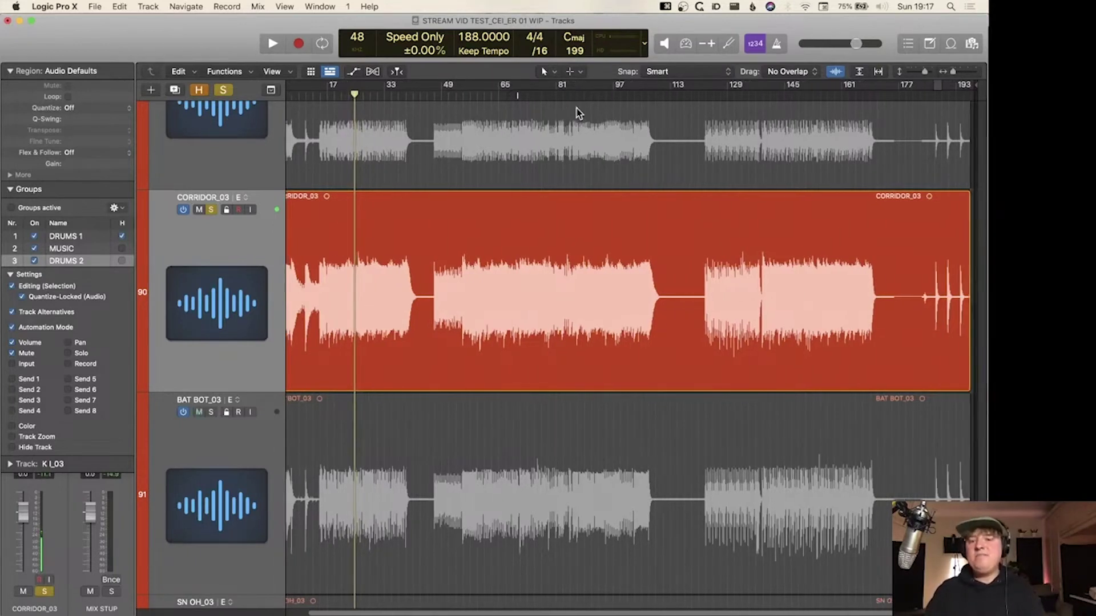
left_click(933, 95)
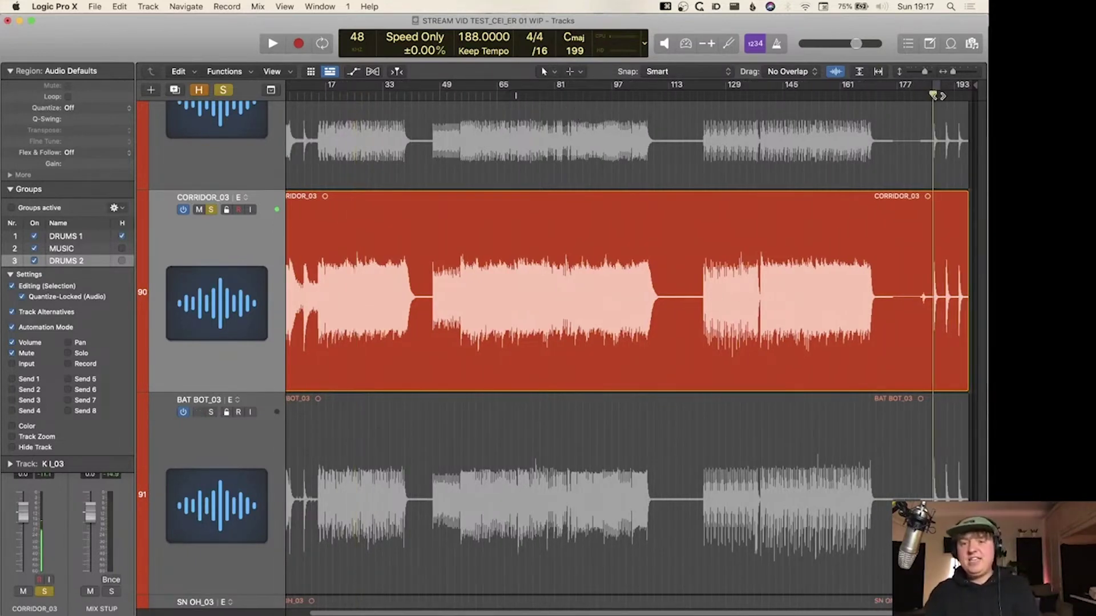
key("super+Right")
key("super+Right")
key("super+Right")
key("super+Right")
key("super+Right")
key("super+Right")
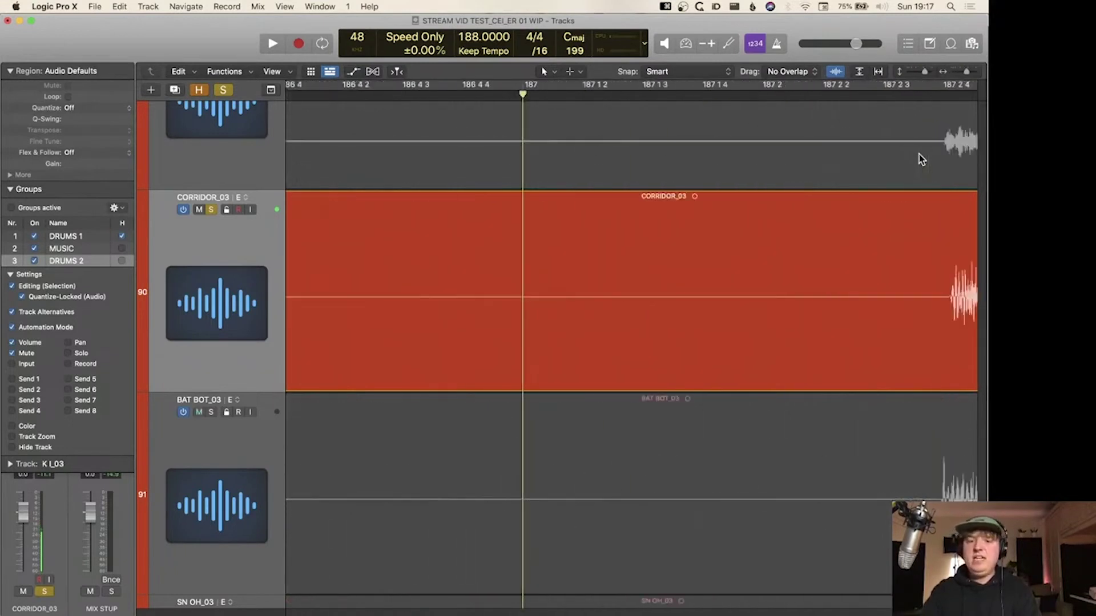
key("super+Left")
key("super+Down")
scroll(898, 168, "left", 3)
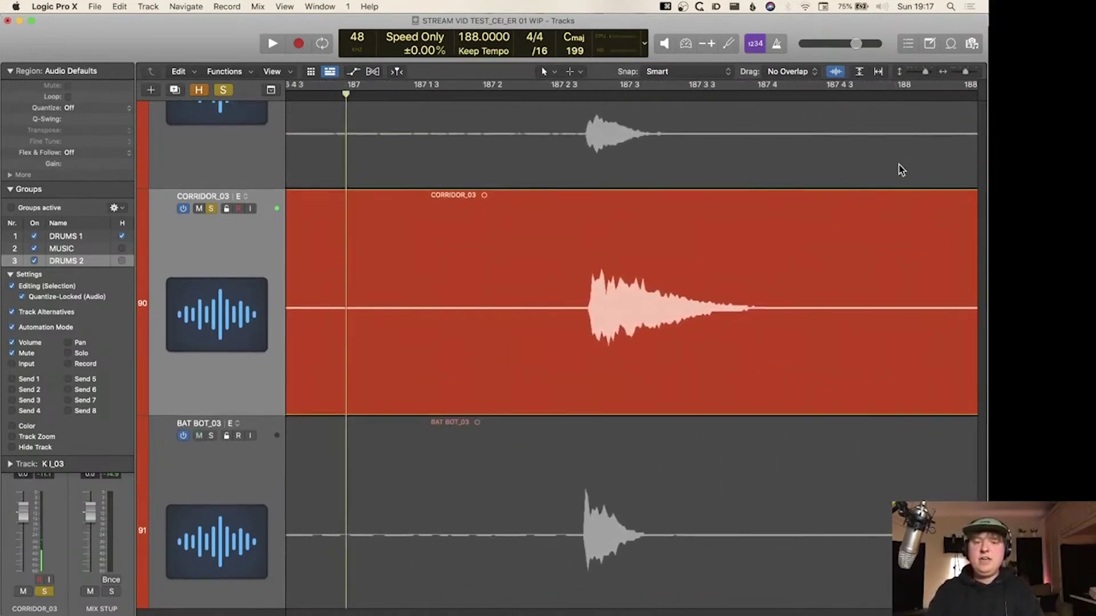
- Marquee-select the isolated CORRIDOR_03 hit from just before its attack to past bar 189 and bounce it in place to a new track
left_click_drag(551, 325, 978, 328)
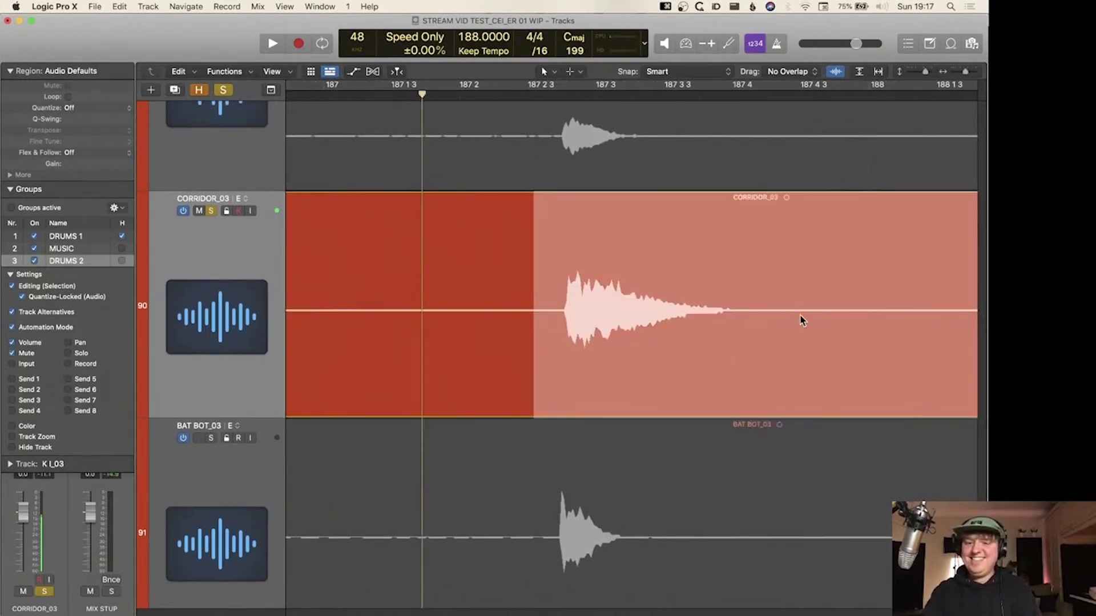
key("super+Left")
left_click_drag(471, 282, 947, 319)
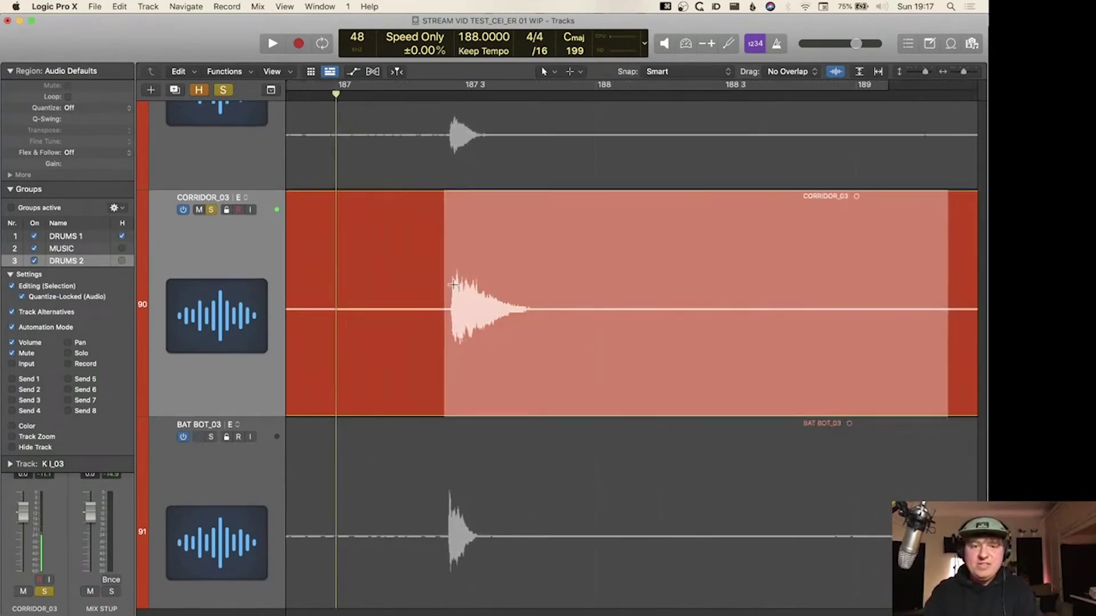
left_click_drag(436, 282, 940, 305)
left_click_drag(913, 302, 913, 302)
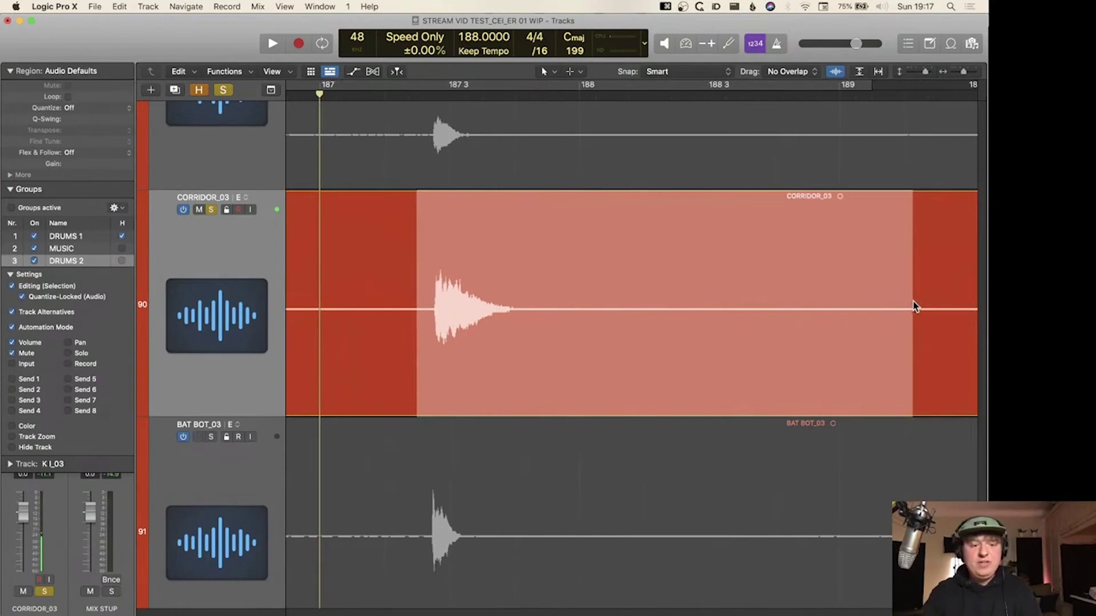
key("ctrl+b")
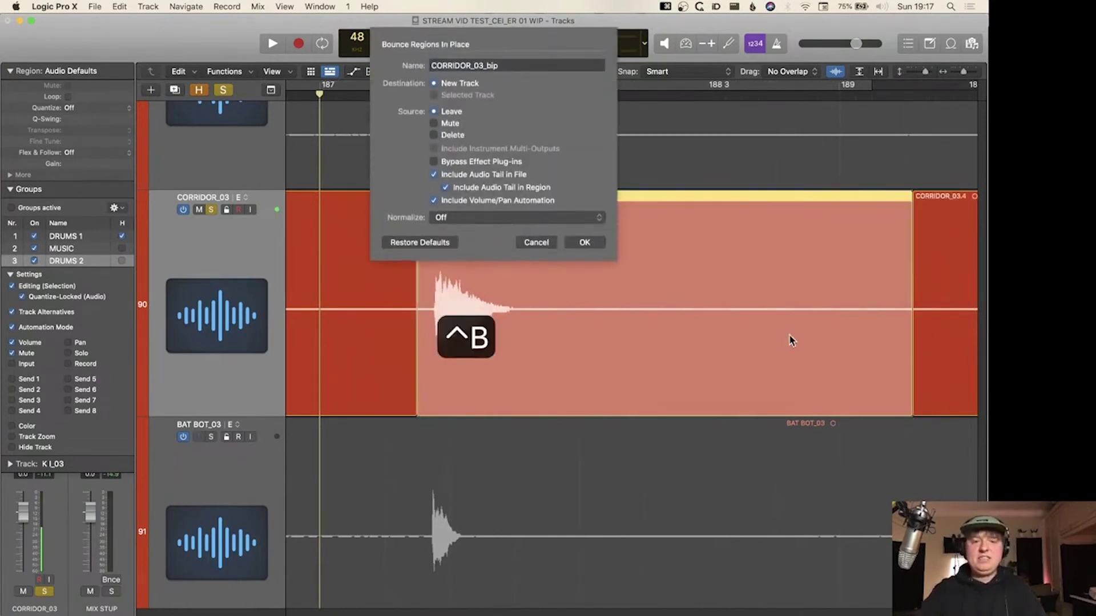
key("Return")
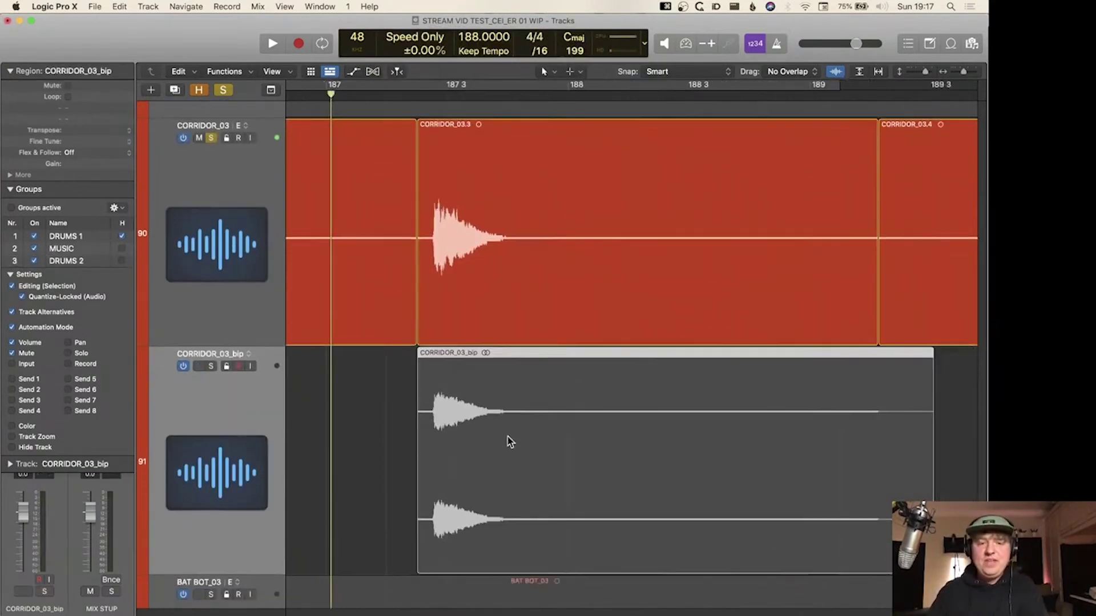
- Create a Quick Sampler instrument track from the bounced CORRIDOR_03_bip region below the snare sample 1 instrument
scroll(507, 437, "down", 5)
left_click(361, 303, "ctrl+alt")
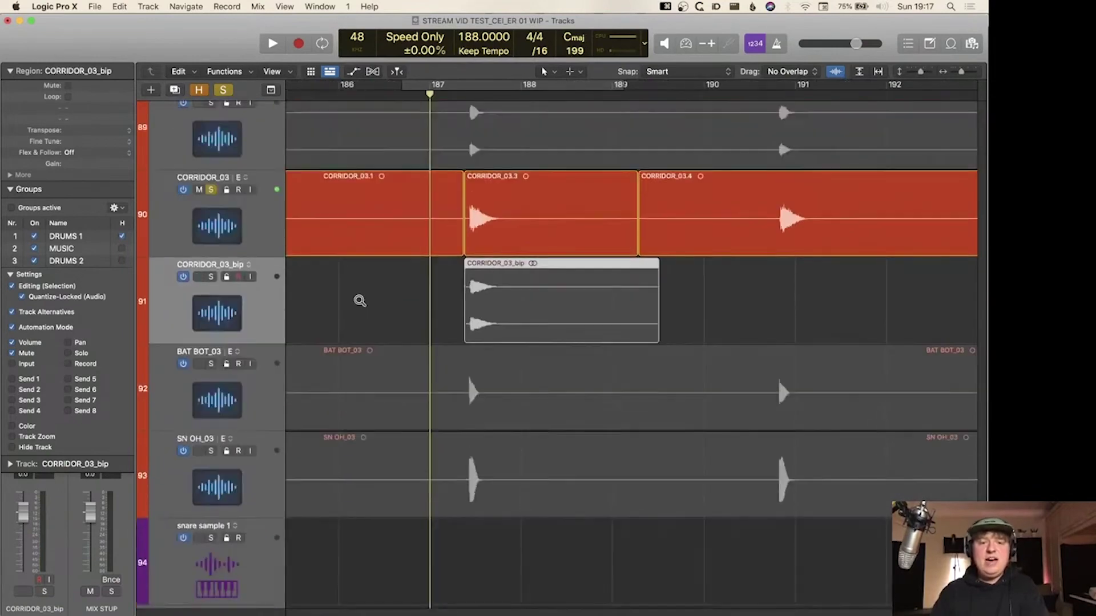
left_click_drag(537, 415, 200, 525)
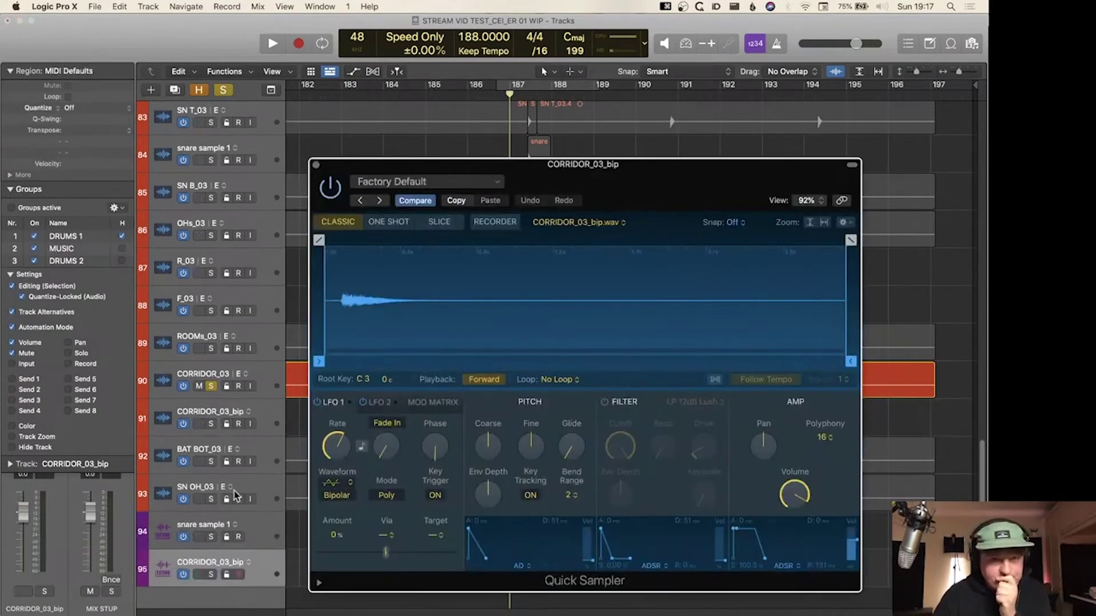
- Set the corridor Quick Sampler to mono polyphony, One Shot mode and root key D 1
left_click(821, 437)
left_click(827, 333)
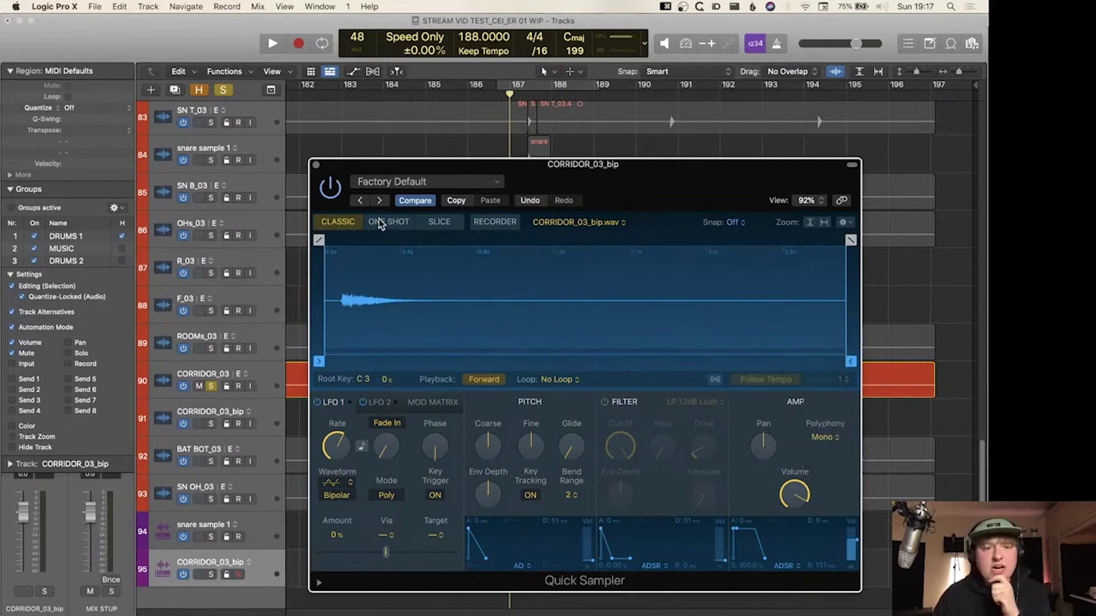
left_click(389, 222)
double_click(360, 379)
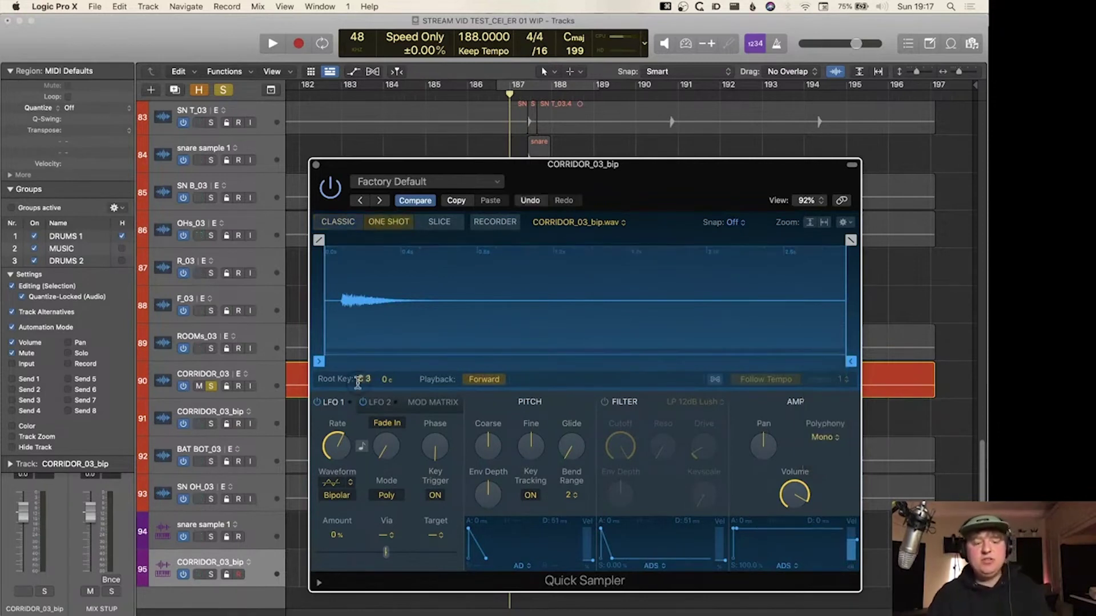
type("D 1")
key("Return")
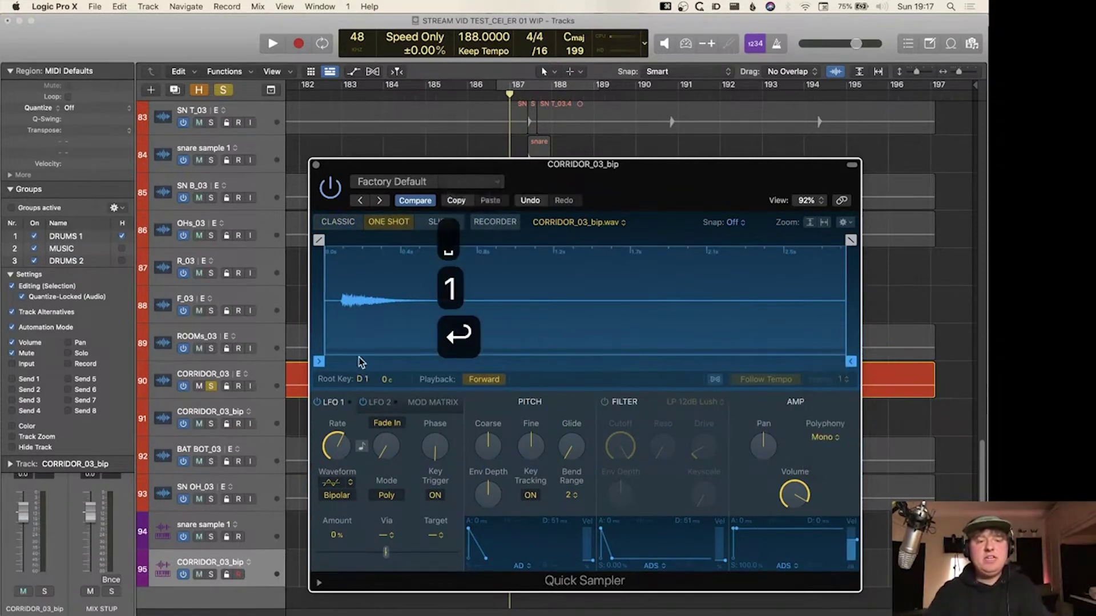
- Try a sample start of 0.08 s, return it to 0 s, and close the Quick Sampler window
left_click_drag(318, 363, 333, 361)
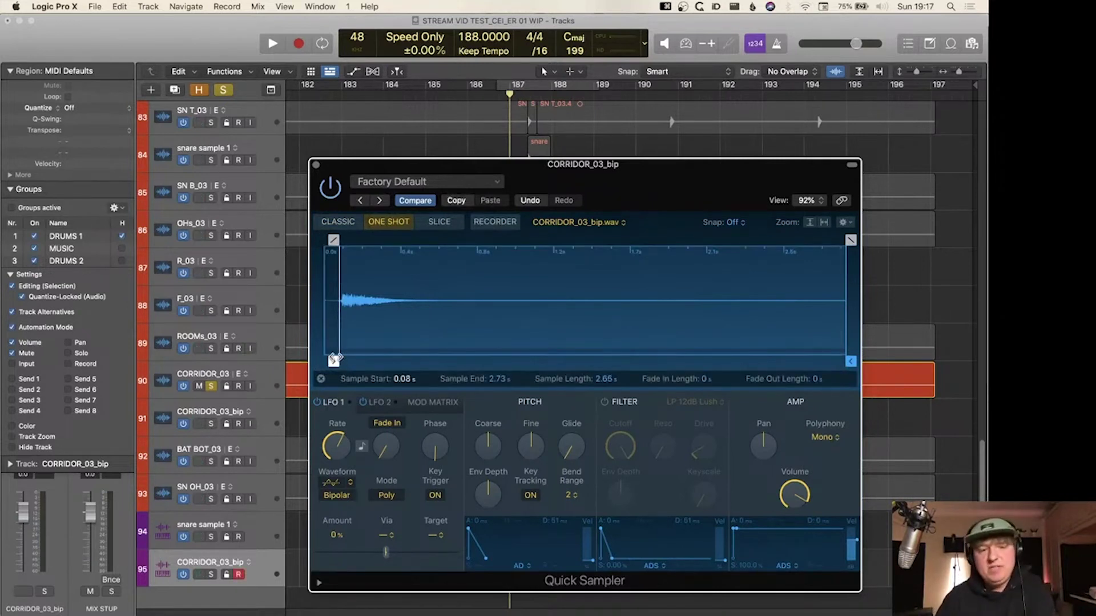
left_click_drag(334, 362, 318, 362)
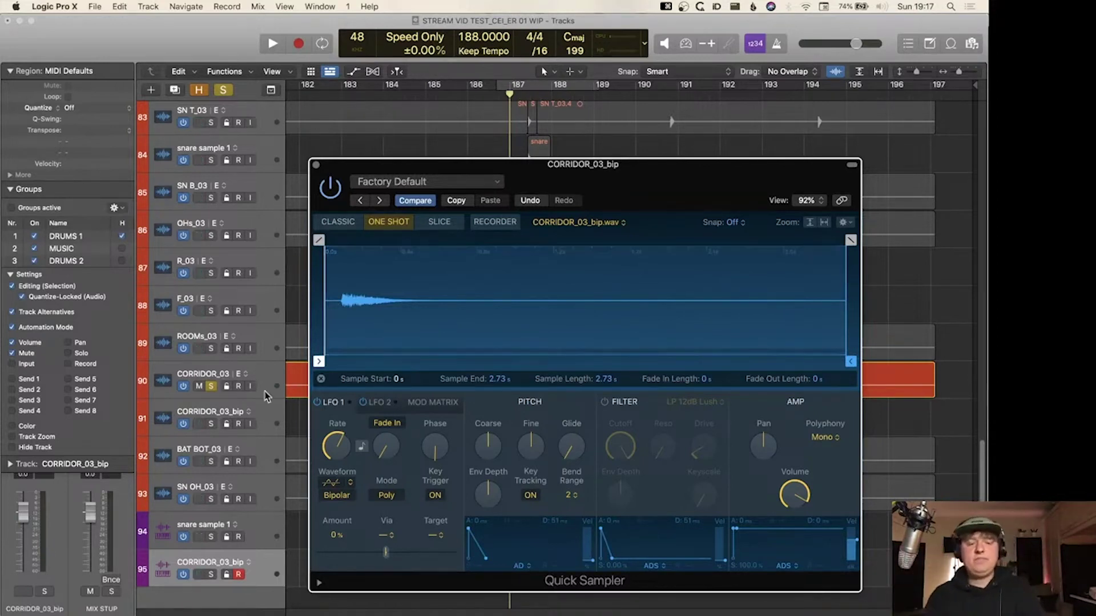
key("shift+super+grave")
key("shift+super+w")
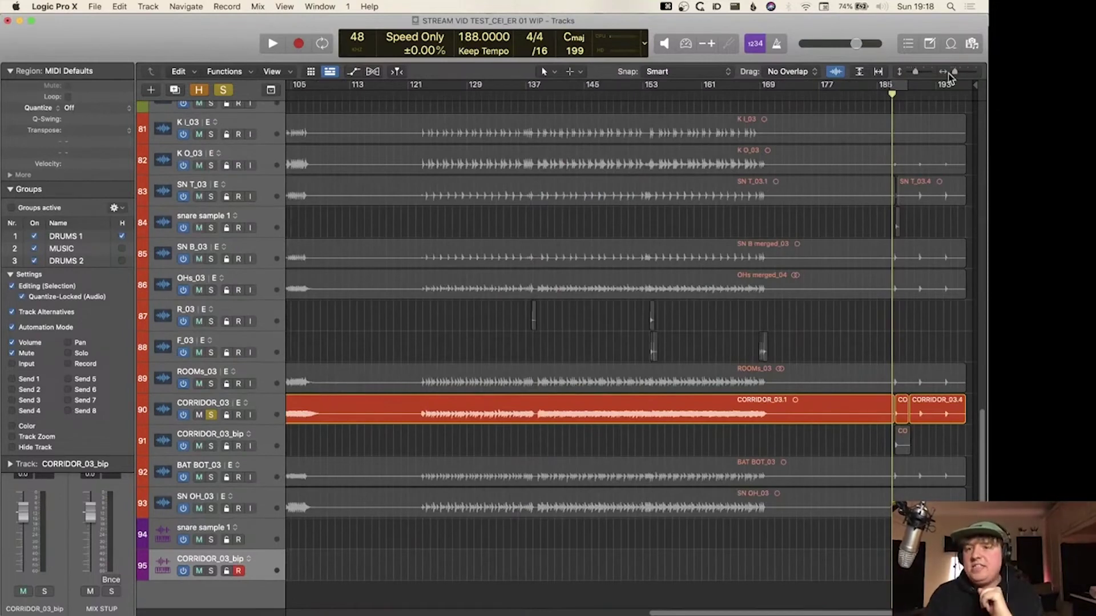
- Open the project Note Pad, review its list of drum mixing topics, and close it
left_click(971, 48)
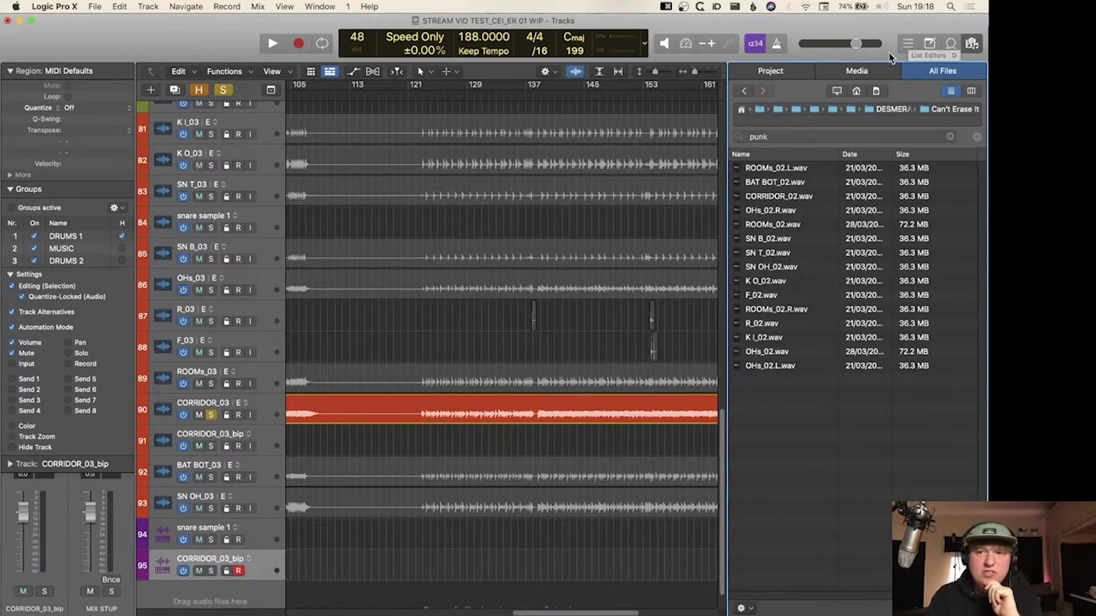
left_click(927, 45)
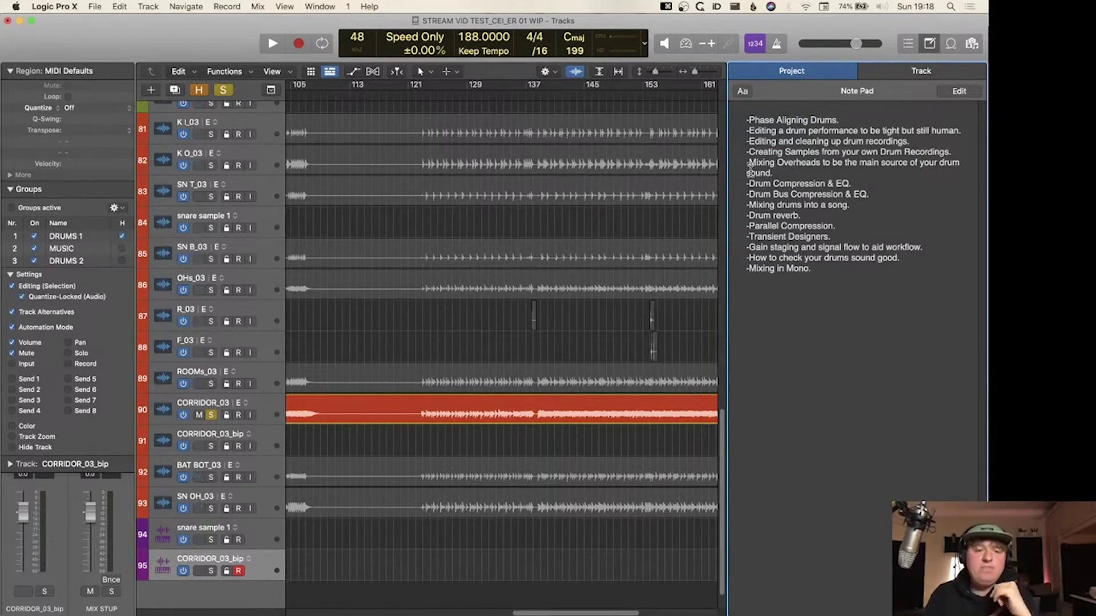
left_click(930, 46)
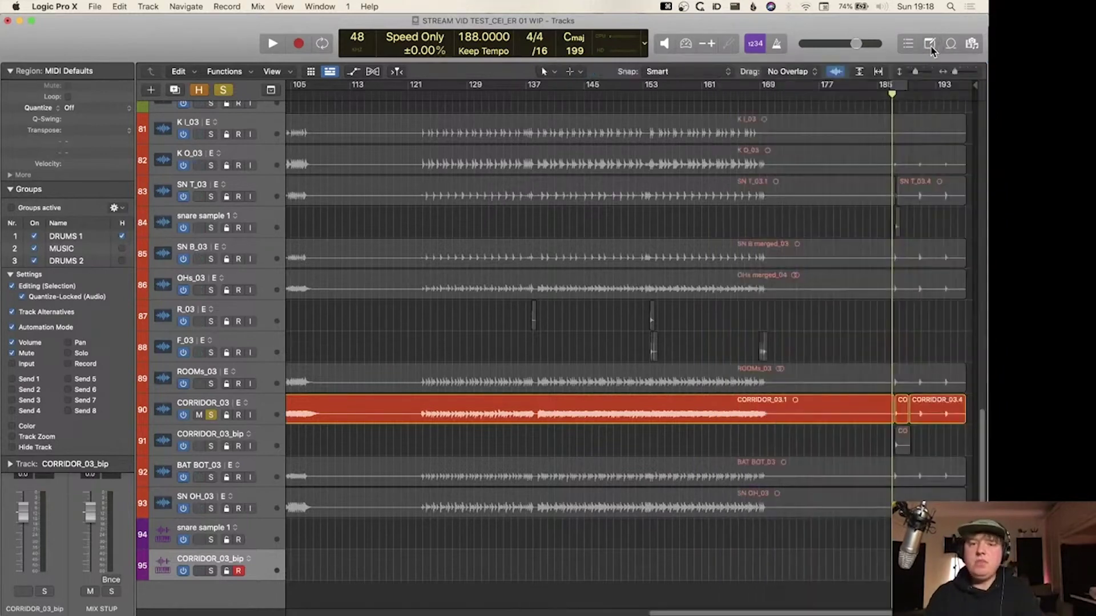
- Turn off solo on CORRIDOR_03, select all regions and reveal the hidden tracks
key("super+Up")
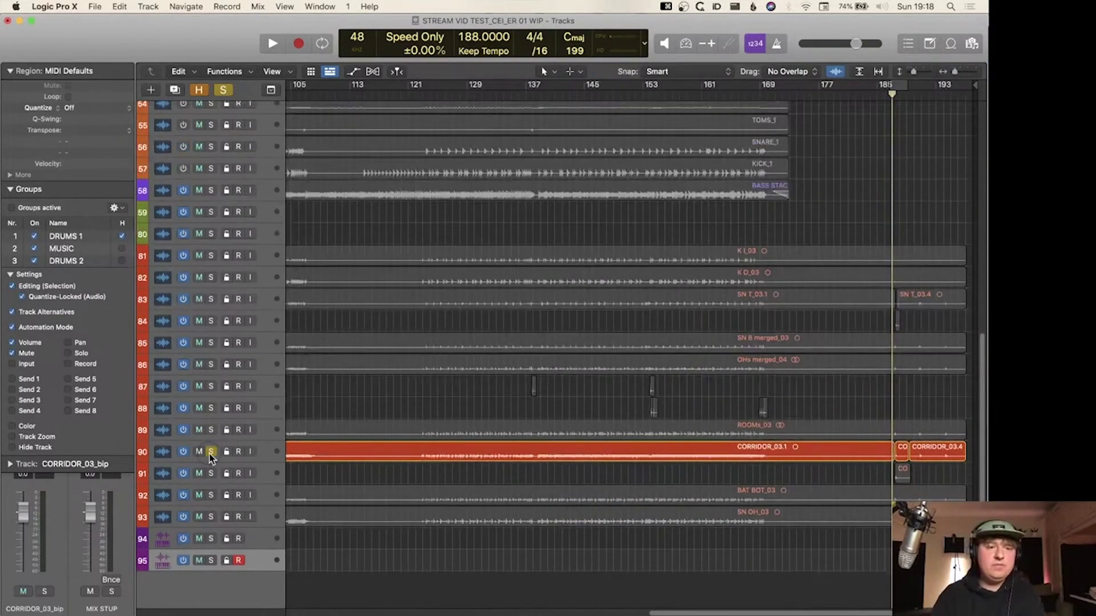
left_click(210, 452)
key("super+a")
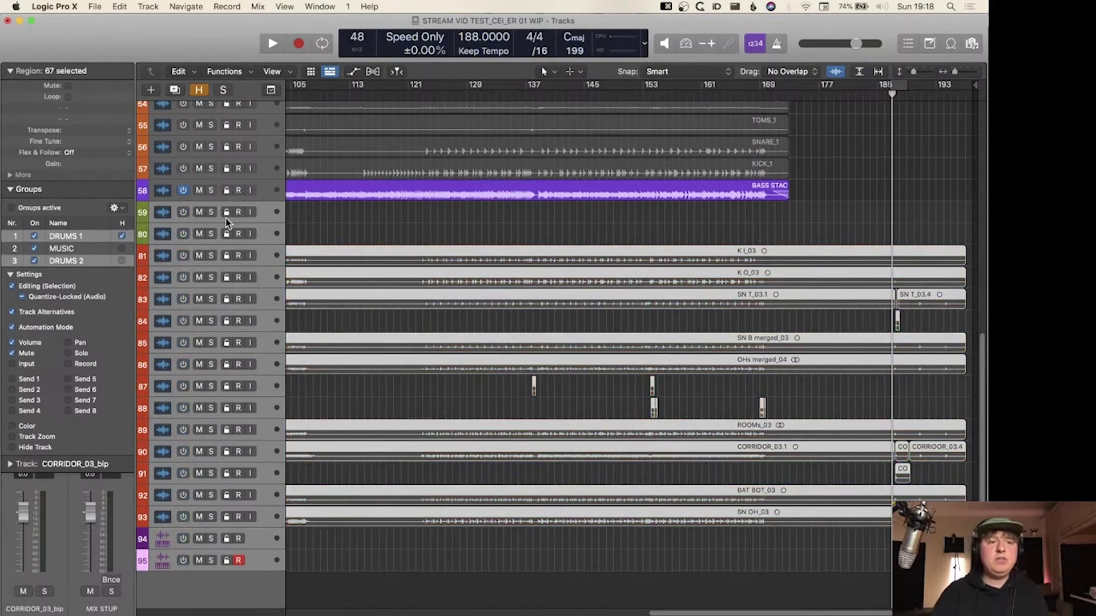
key("ctrl+h")
key("z")
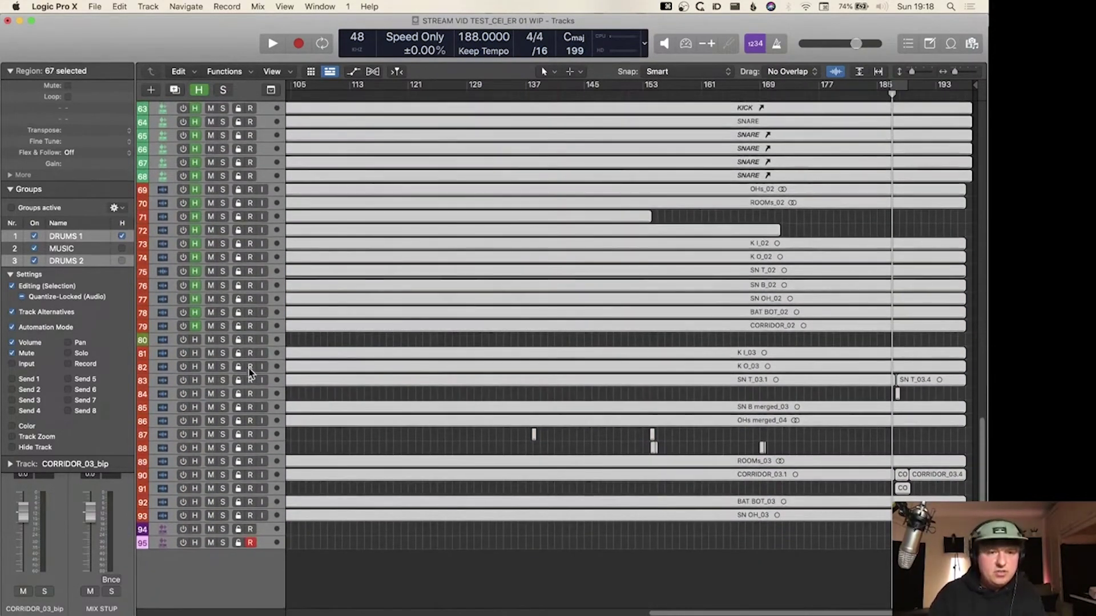
- Clear the region selection and mark the DRUMS 2 group's tracks as hidden
left_click(297, 340)
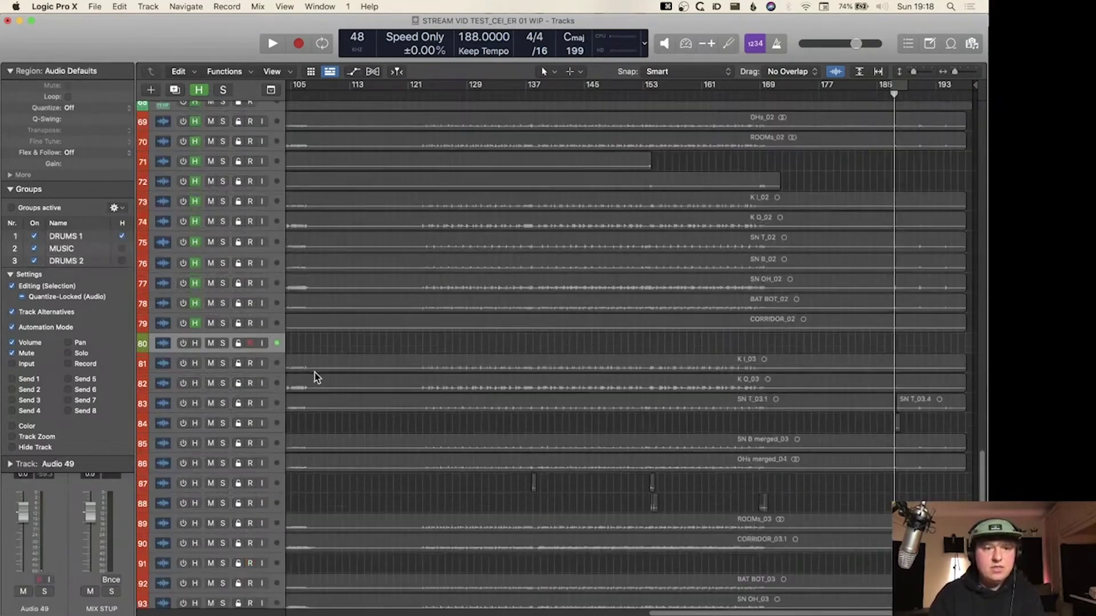
key("z")
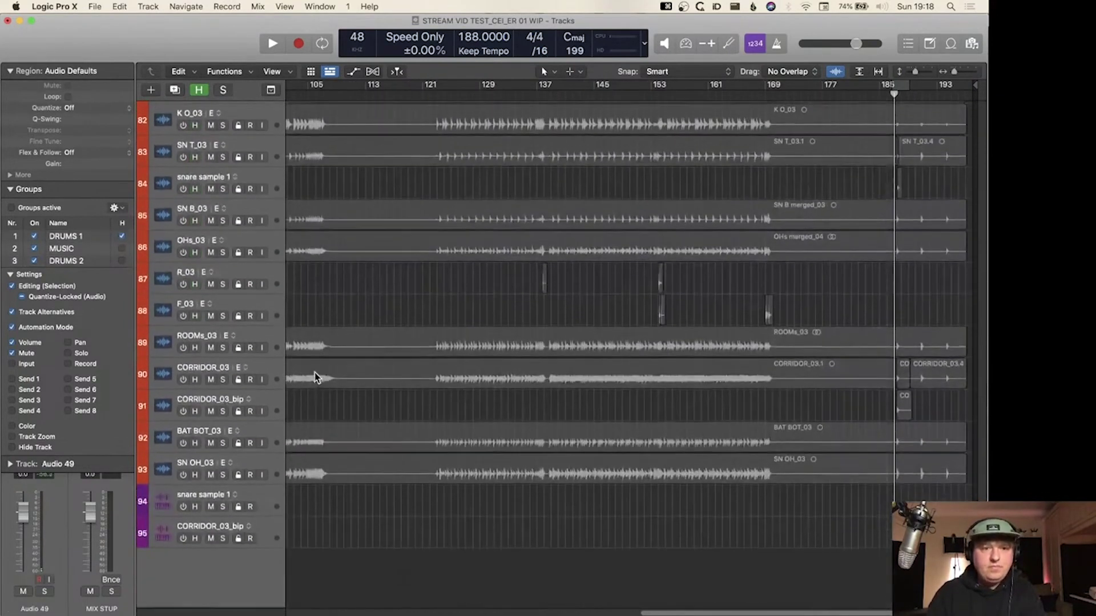
left_click(66, 260)
scroll(244, 301, "up", 5)
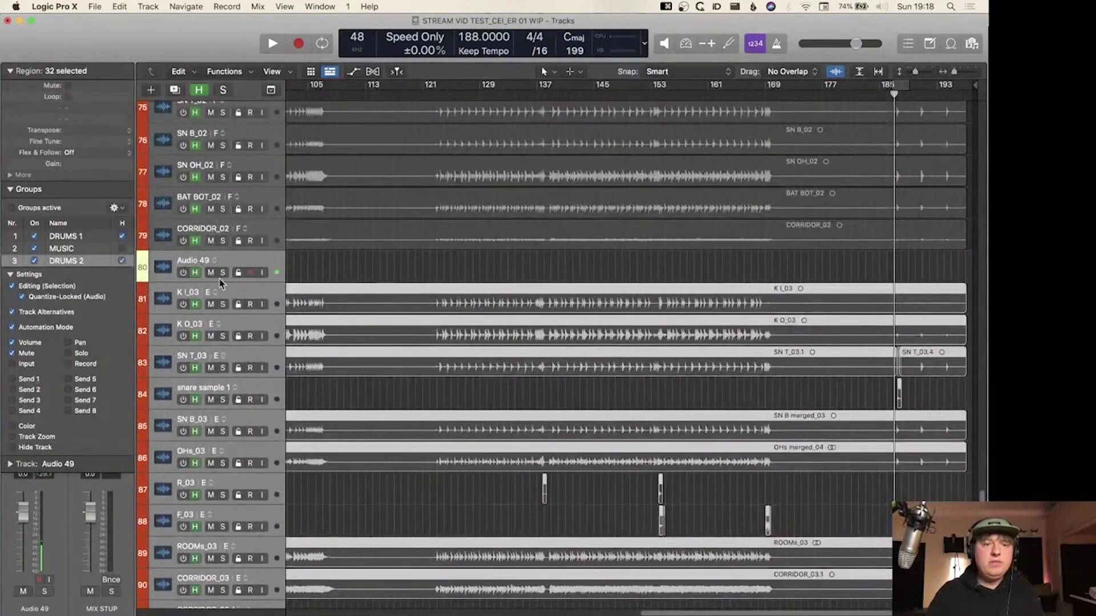
- Select the tracks from CORRIDOR_02 up to CRASH DOWNS, switch them on and unhide the DRUMS 1 group
left_click(273, 240)
scroll(272, 228, "up", 10)
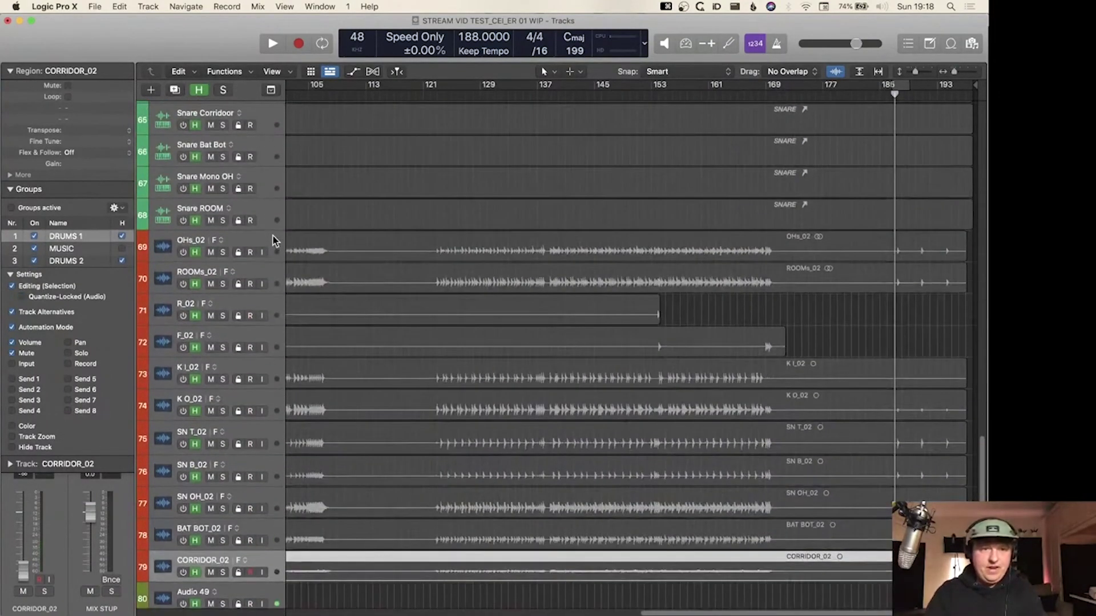
scroll(272, 213, "up", 1)
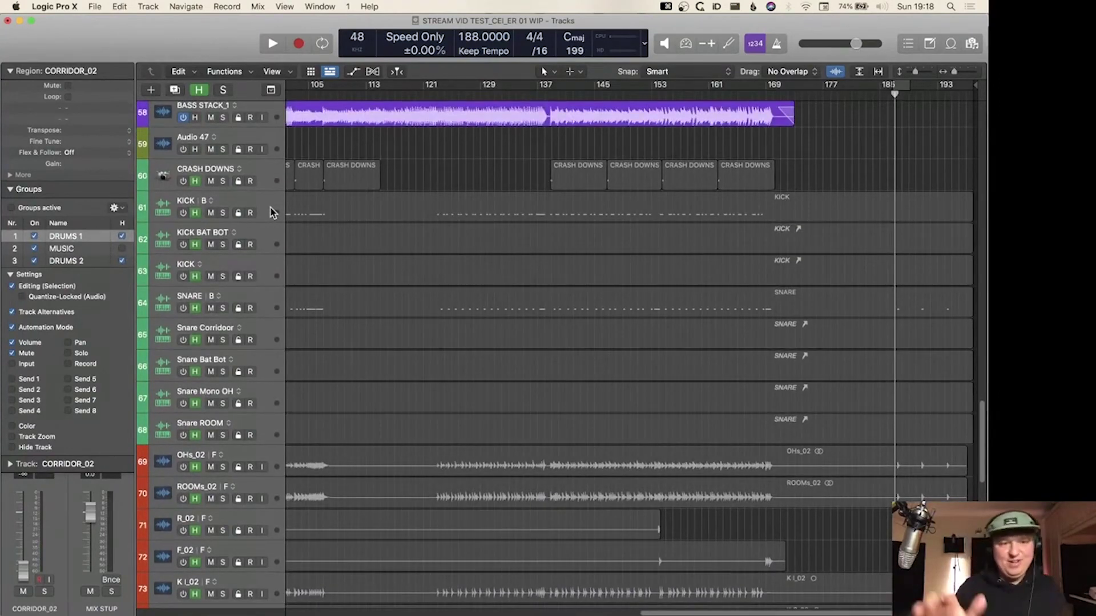
left_click(261, 174)
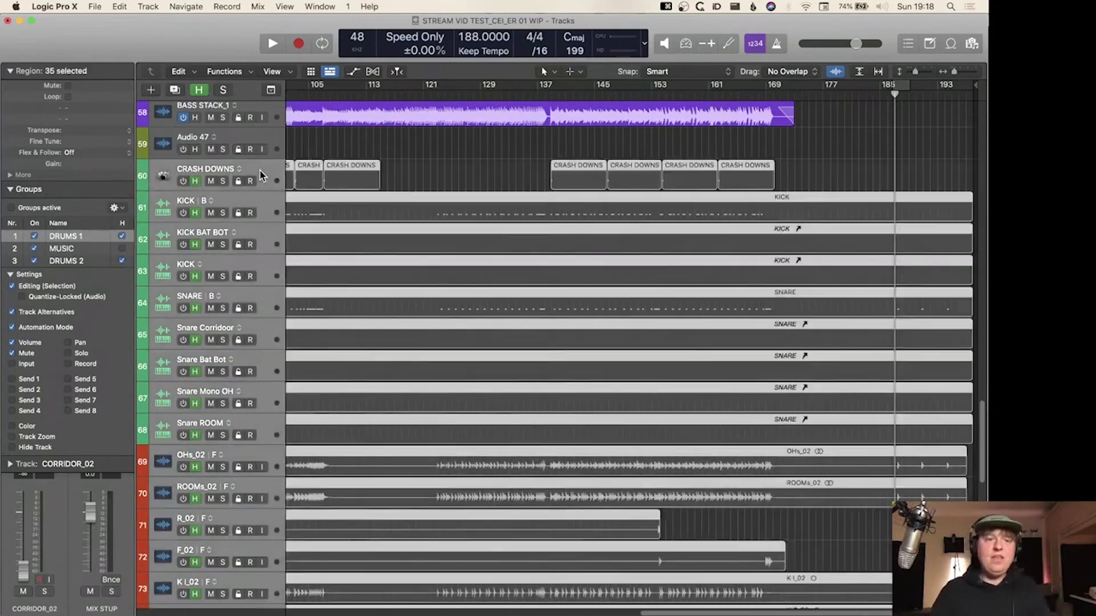
left_click(183, 181)
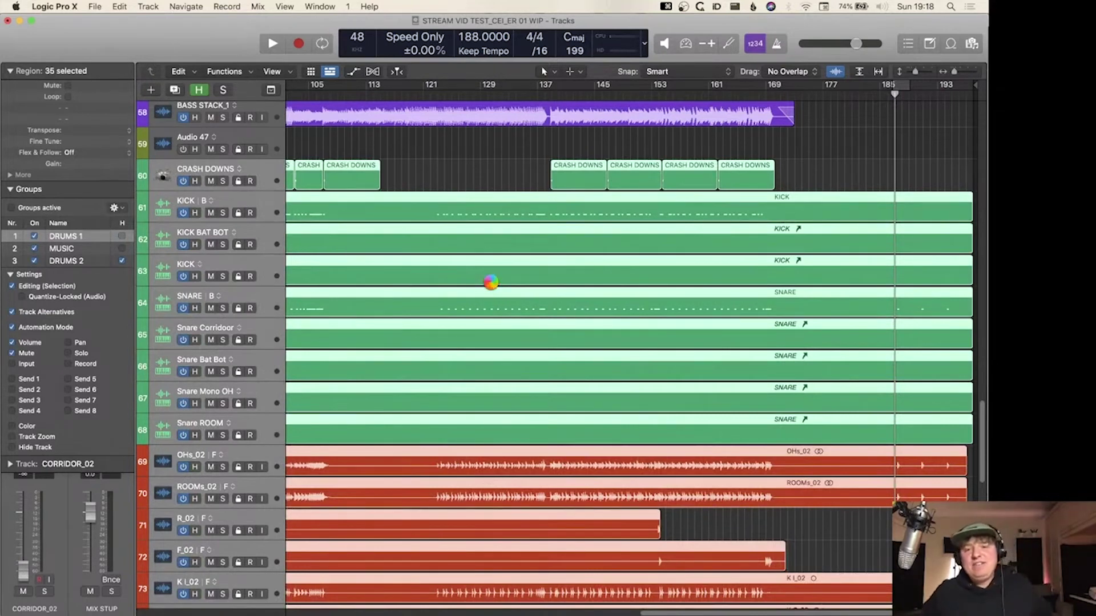
key("z")
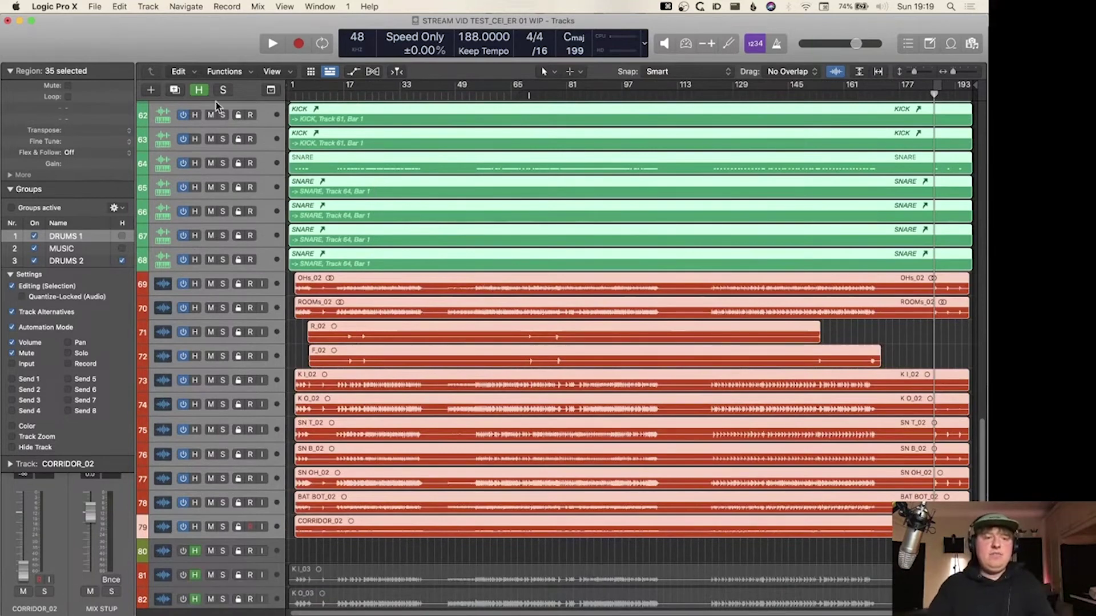
- Conceal the tracks marked as hidden, then look over the drum channel strips in the mixer and close it
left_click(198, 90)
key("x")
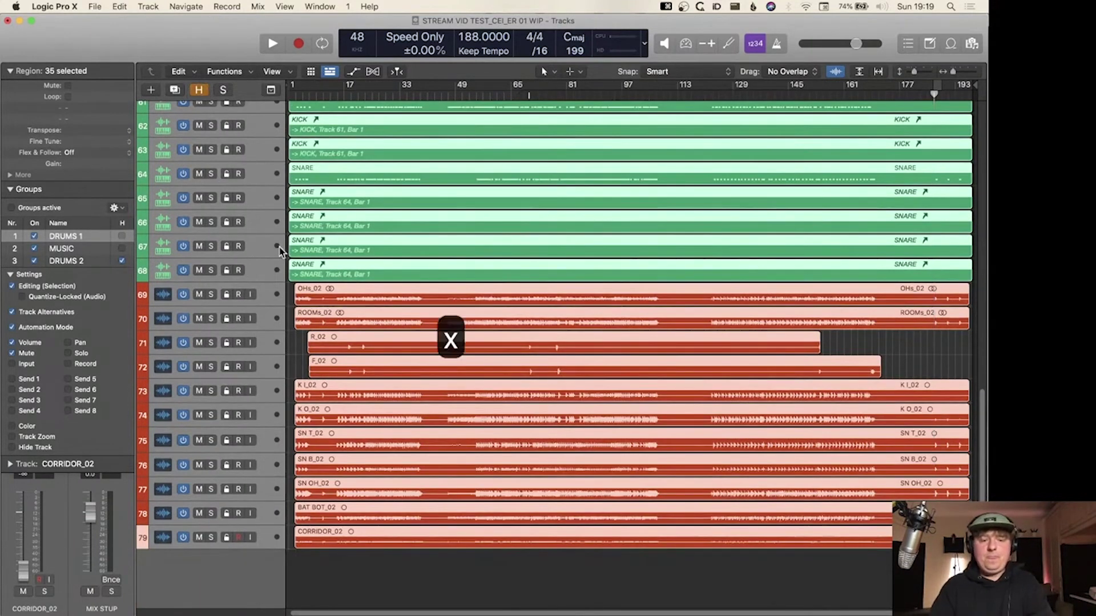
scroll(374, 391, "left", 10)
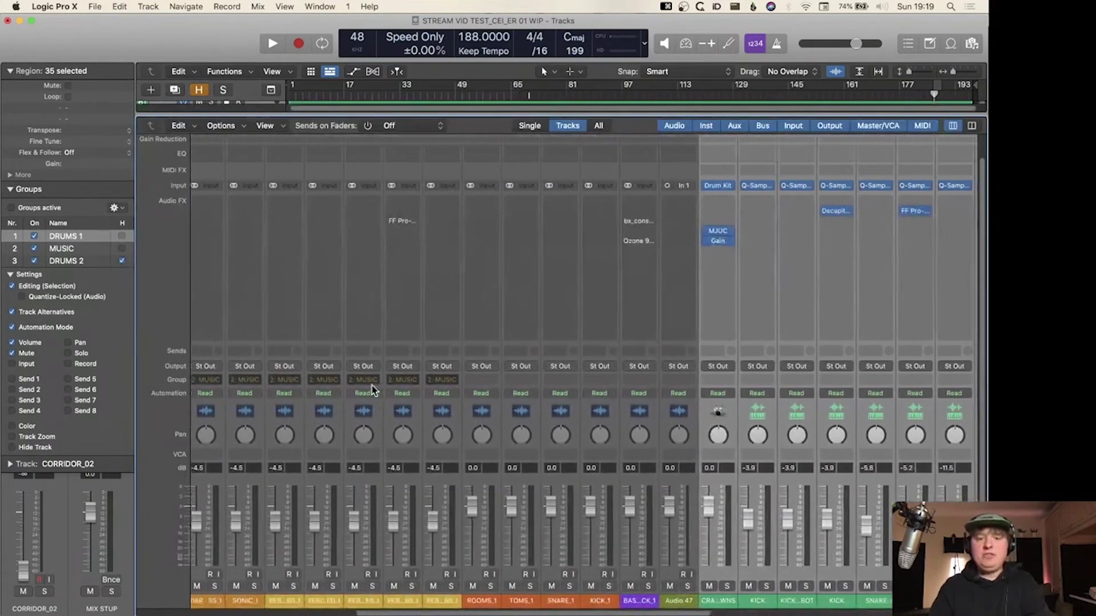
key("x")
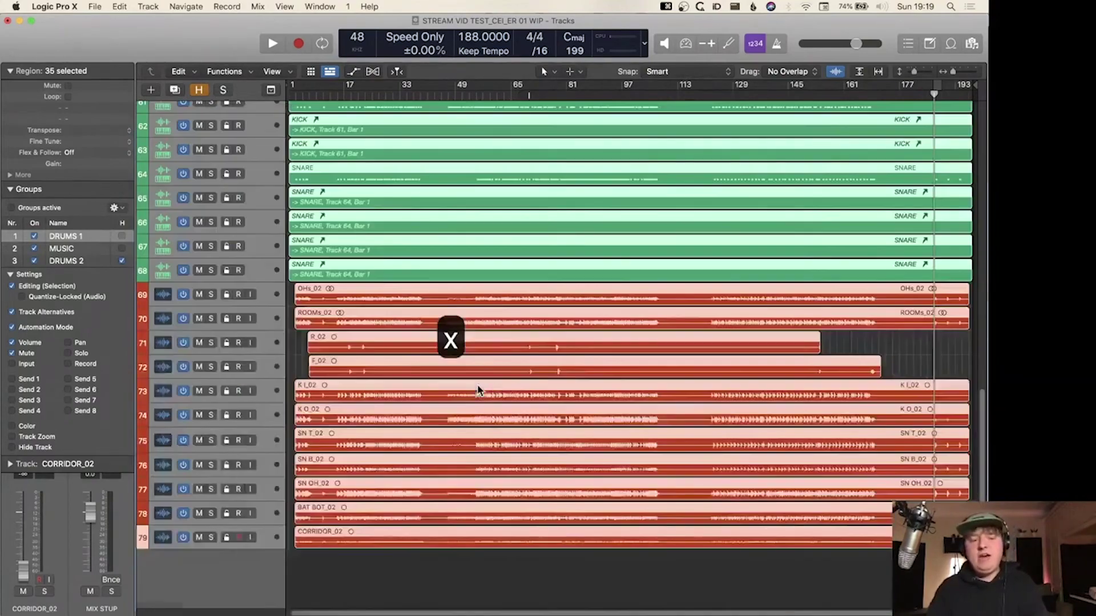
scroll(625, 367, "up", 15)
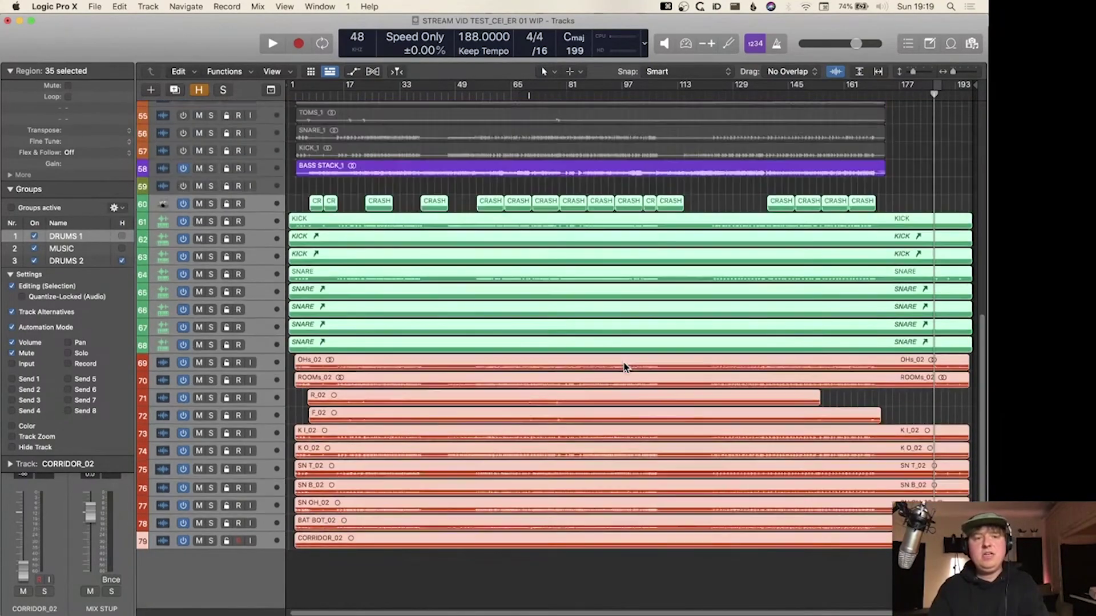
- Look over the music and drum tracks, clear the region selection and review the drum channel strips in the mixer
scroll(625, 366, "down", 4)
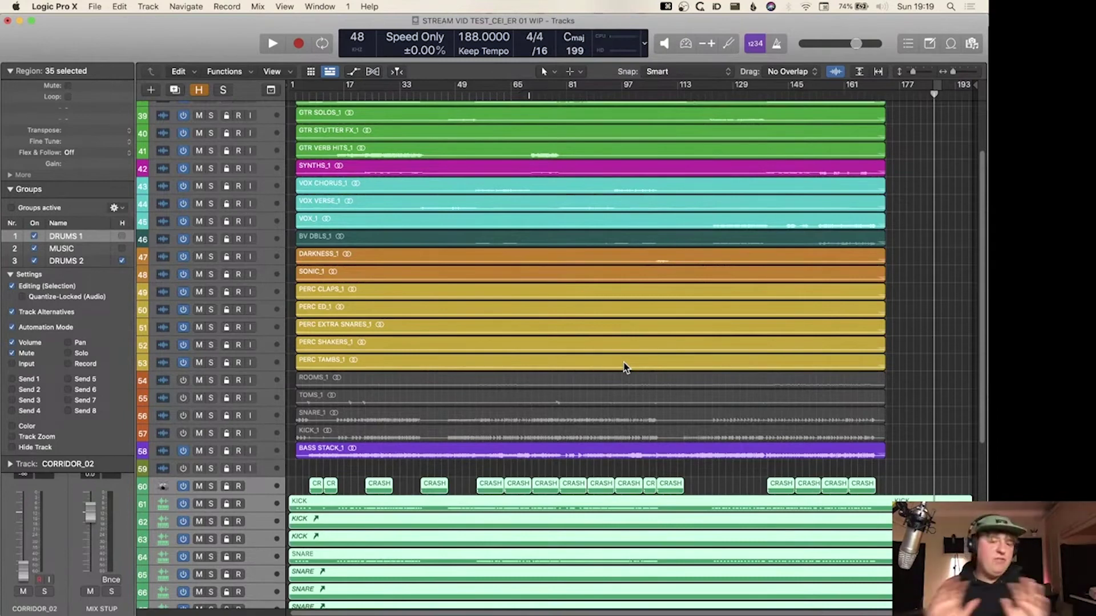
scroll(625, 366, "down", 5)
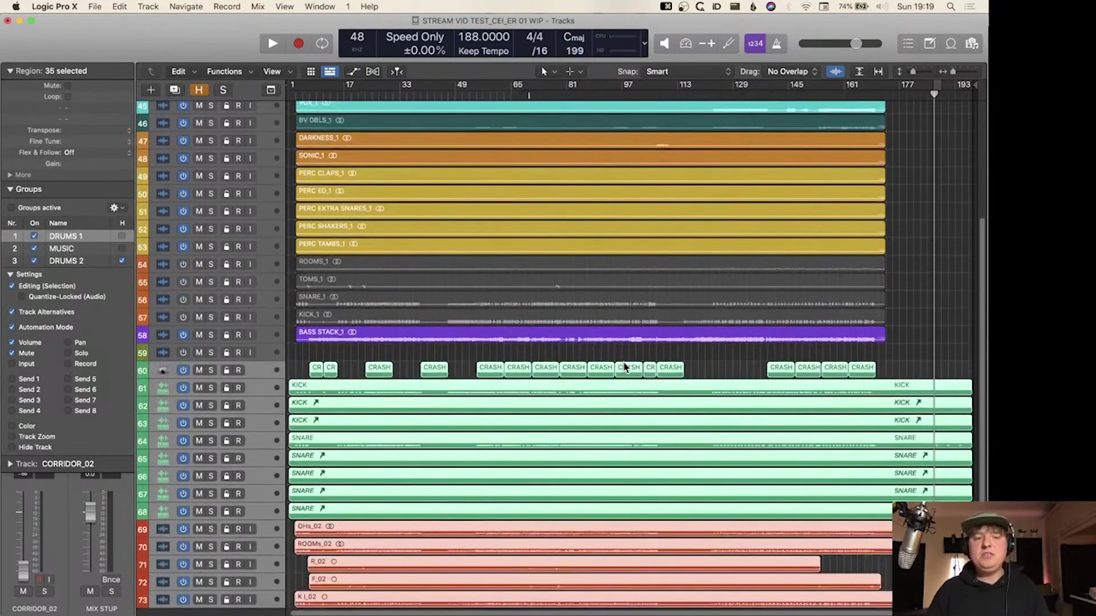
scroll(625, 366, "down", 8)
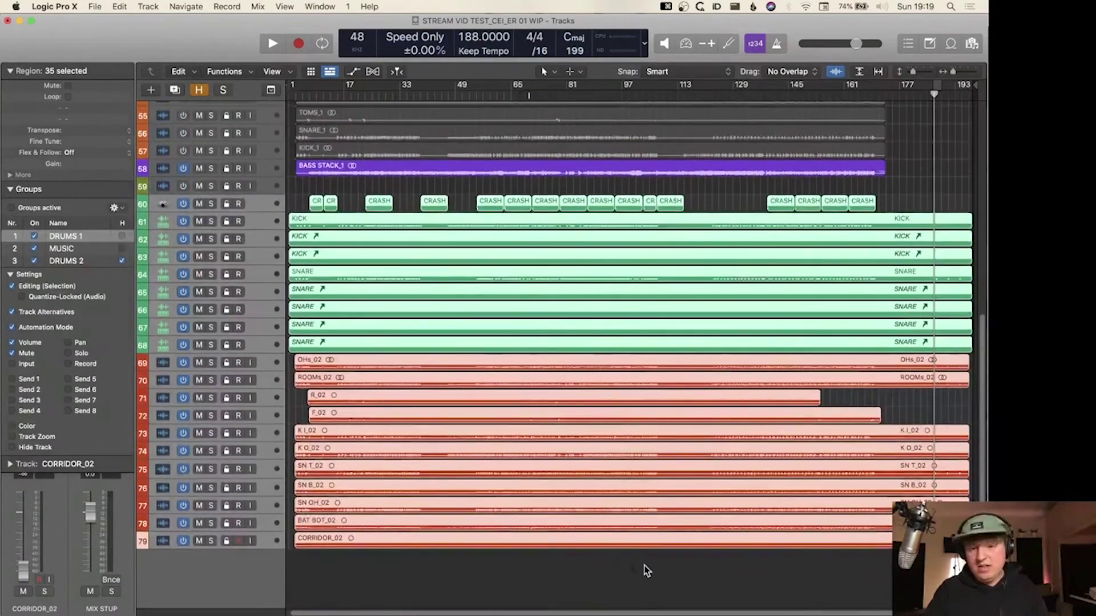
left_click(646, 571)
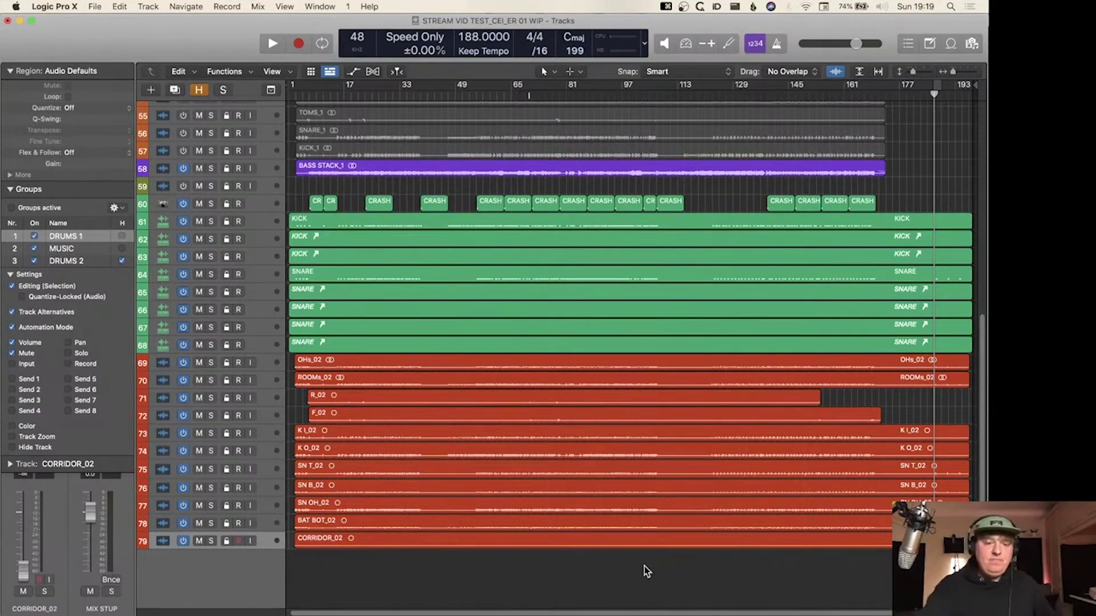
key("x")
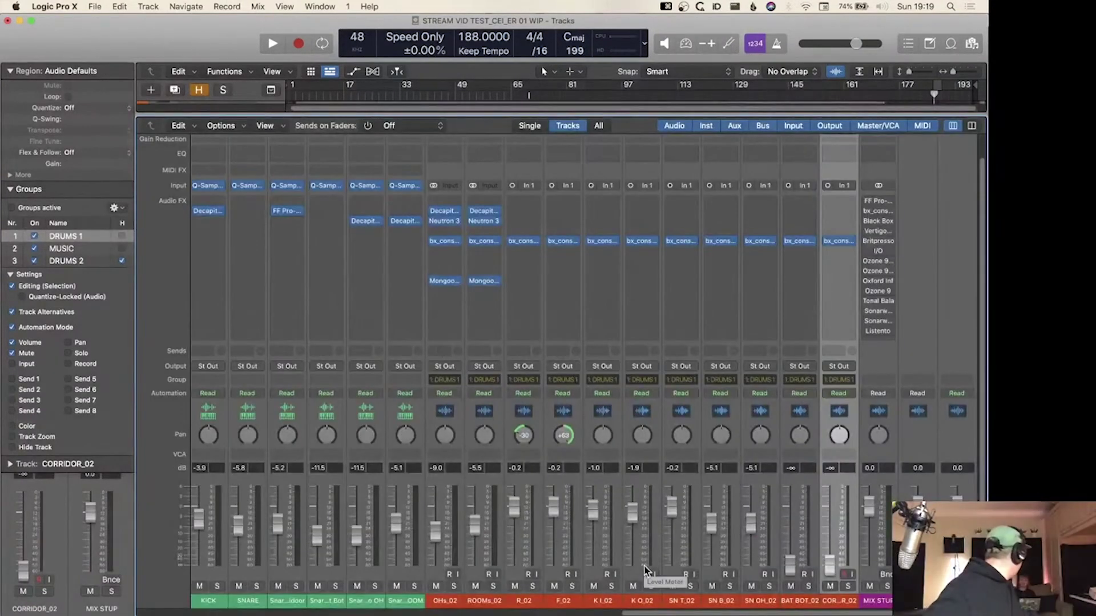
key("x")
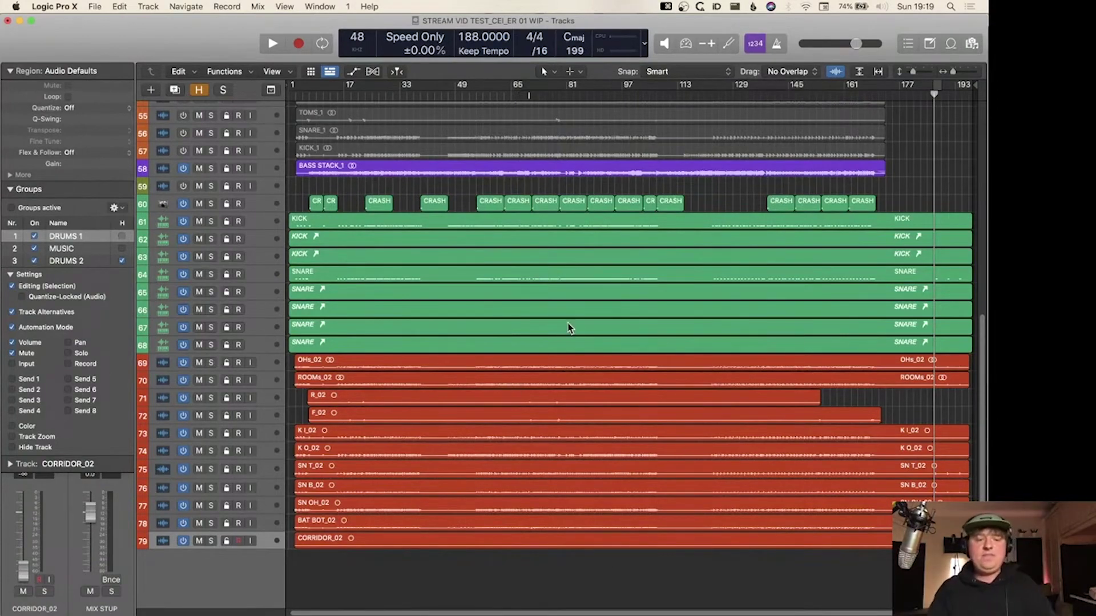
- Start Drum Replacement/Doubling on the K I_02 region and set its instrument to Kick
scroll(567, 326, "up", 3)
scroll(567, 325, "up", 5)
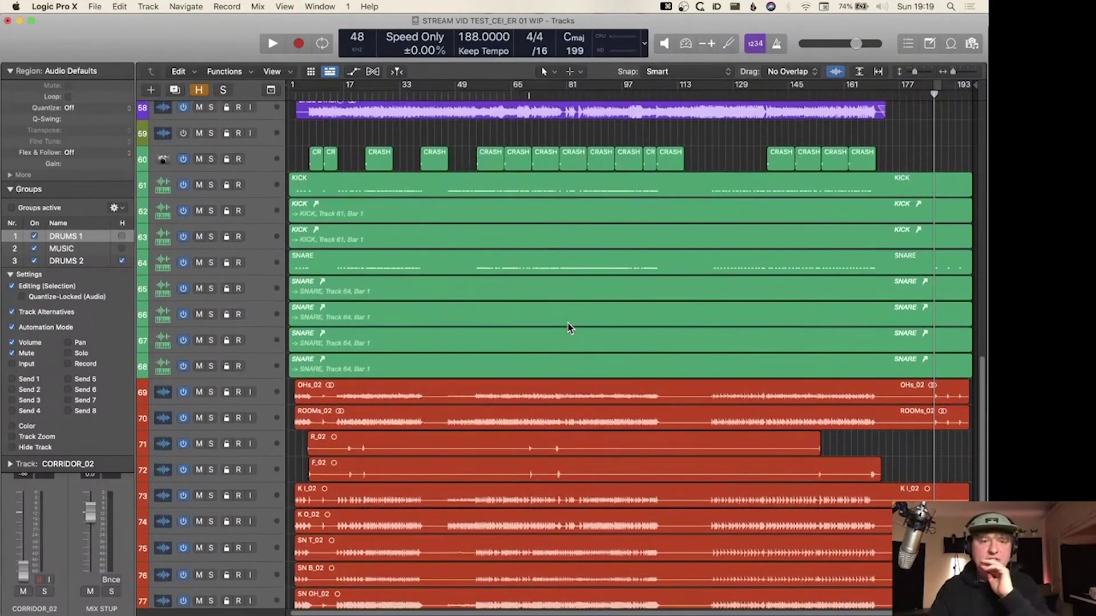
scroll(567, 325, "down", 4)
scroll(568, 326, "down", 2)
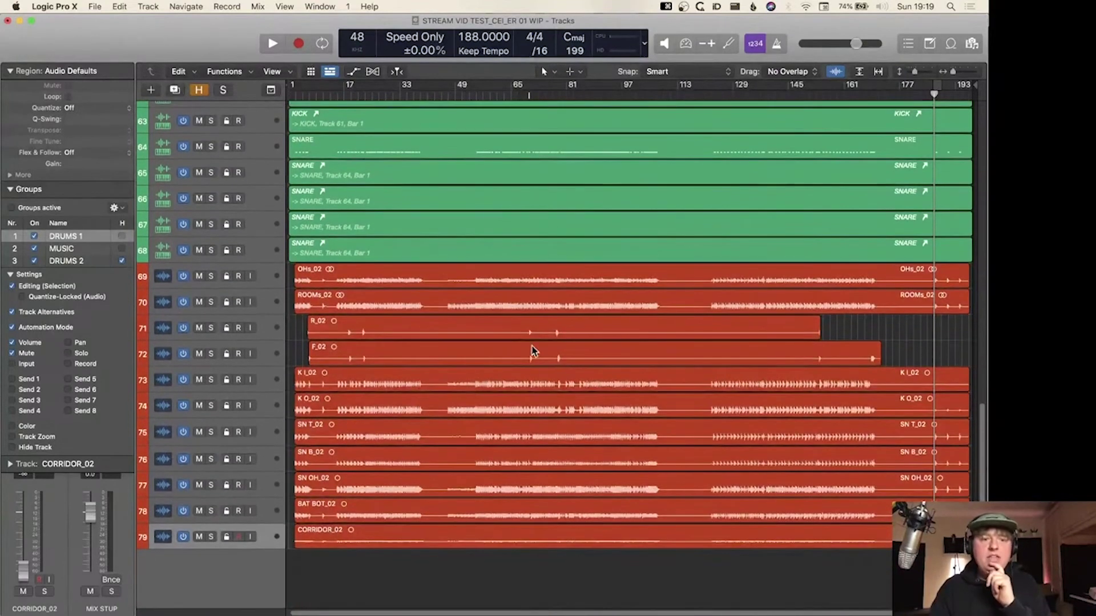
left_click(470, 386)
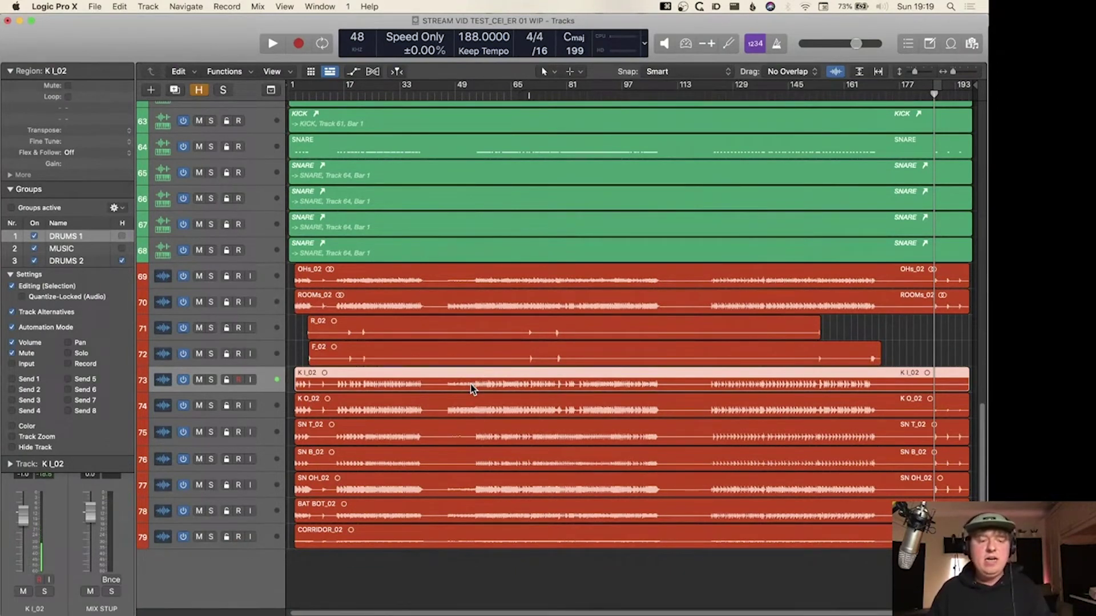
key("ctrl+d")
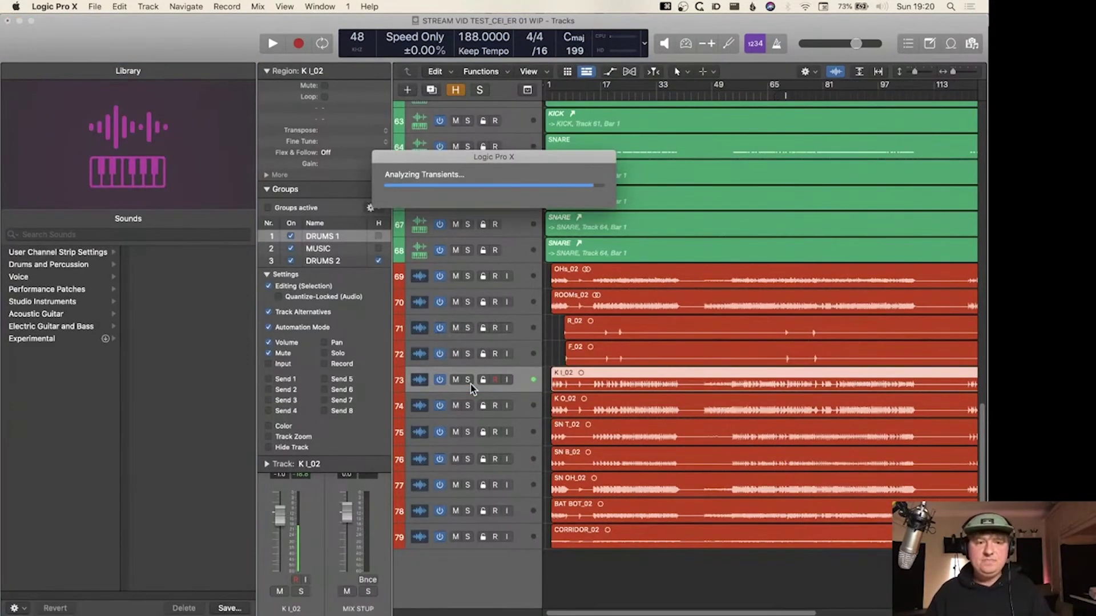
left_click(144, 239)
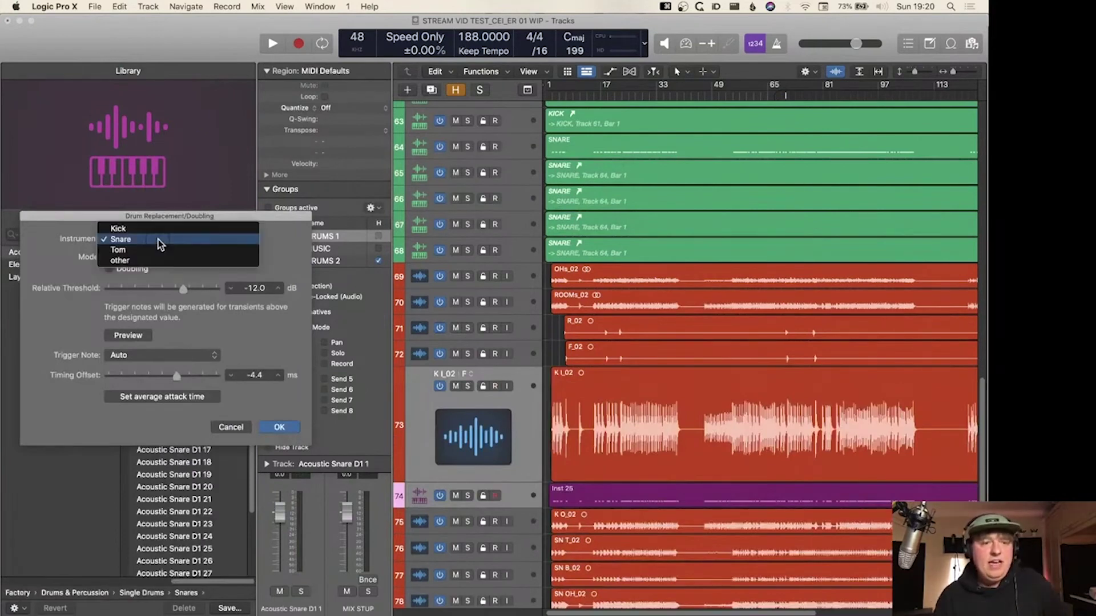
left_click(162, 229)
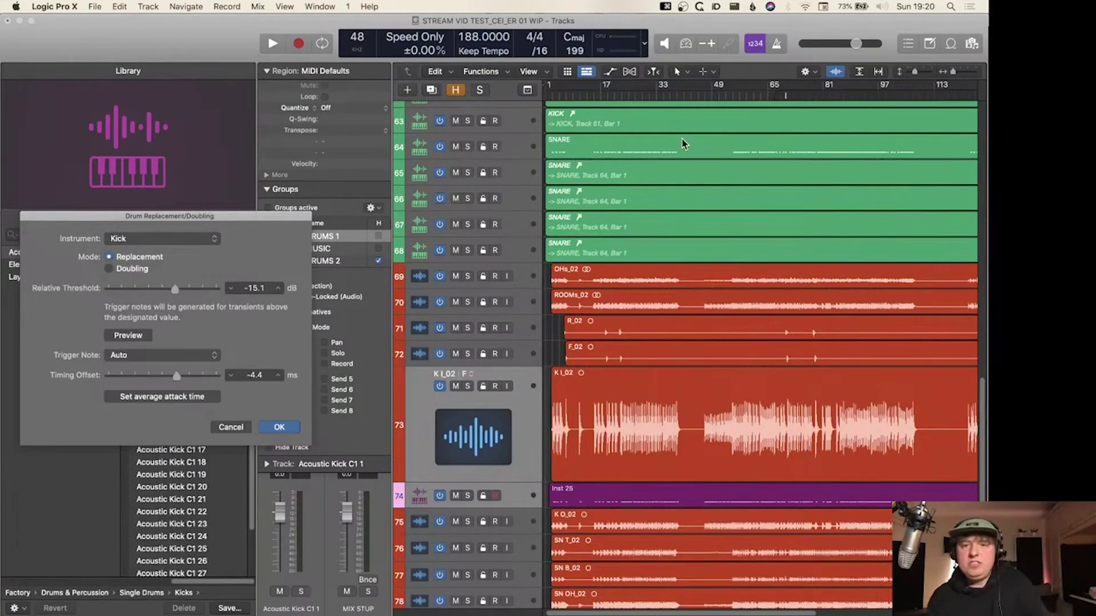
- Compare the trigger notes with the K I_02 transients across the song and accept the kick replacement
left_click(627, 98)
key("super+Right")
key("super+Right")
key("super+Right")
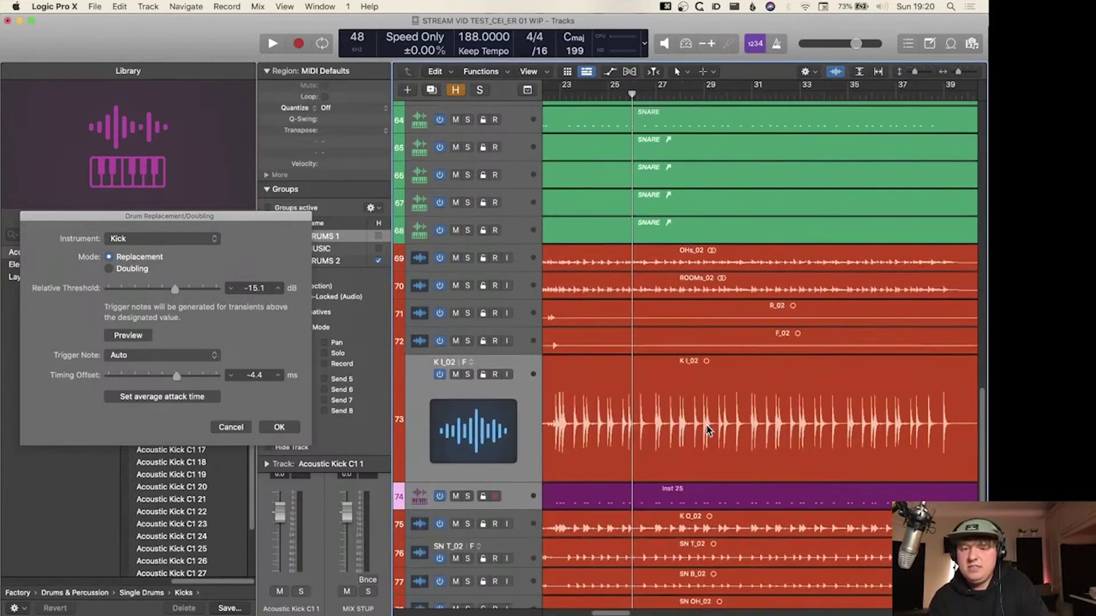
scroll(708, 430, "down", 5)
scroll(708, 431, "right", 20)
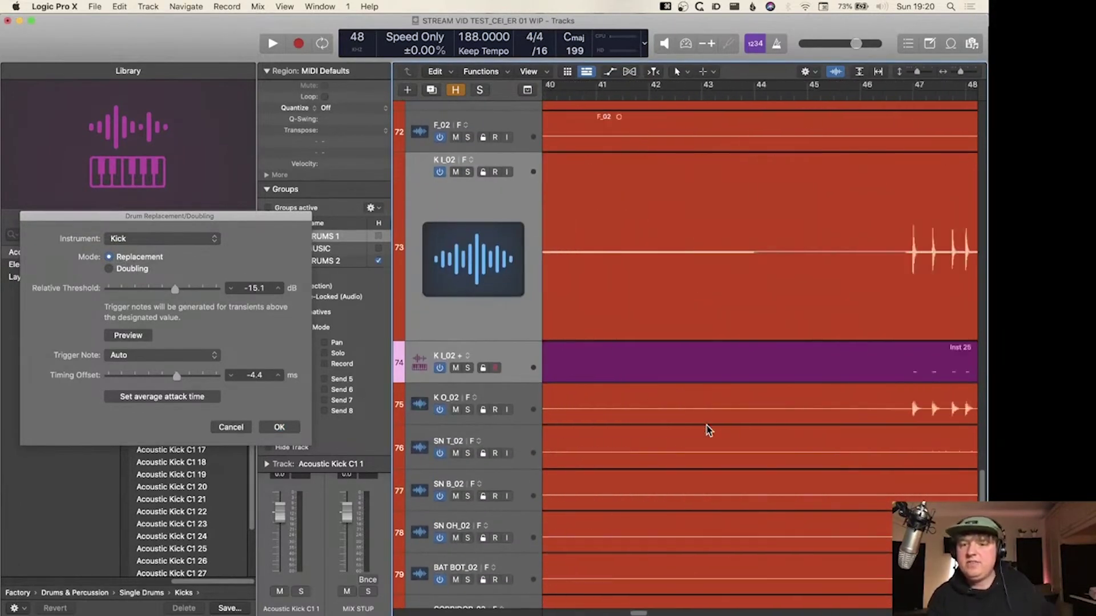
scroll(707, 431, "right", 20)
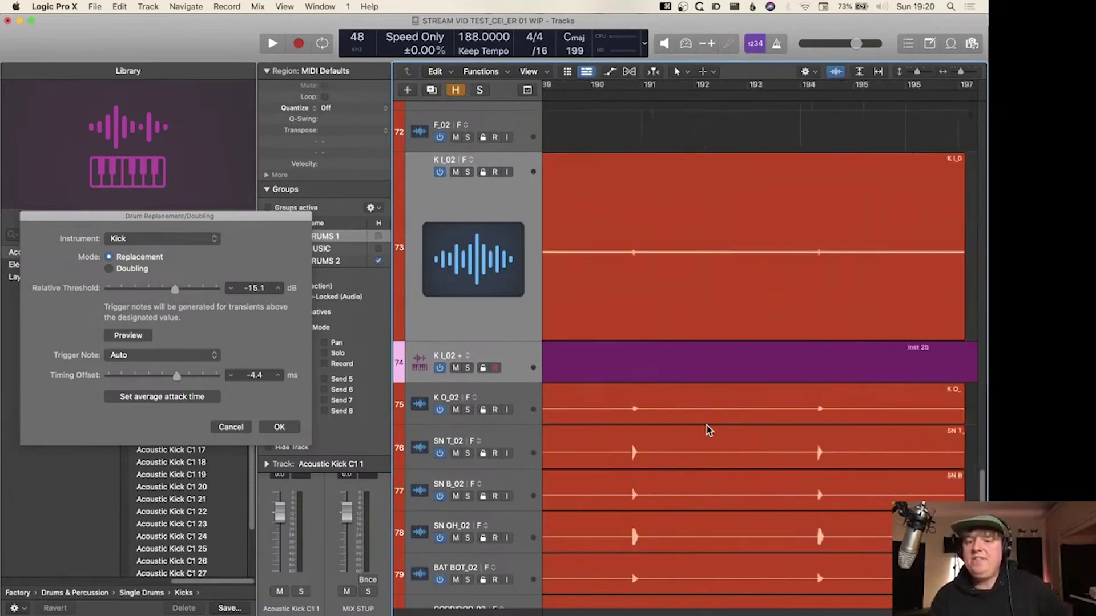
scroll(708, 430, "left", 8)
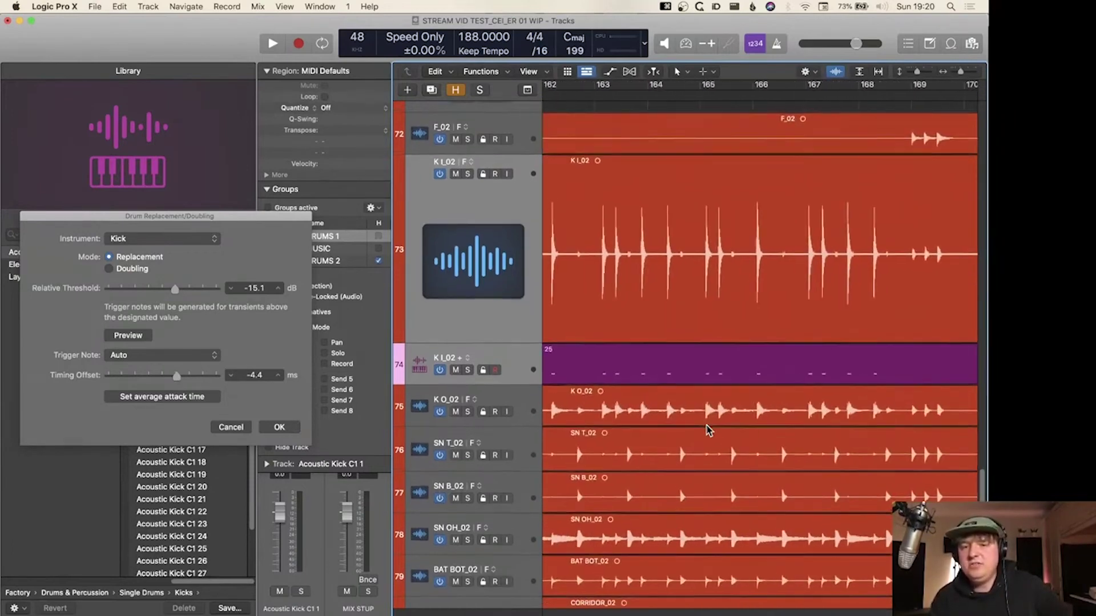
left_click(279, 429)
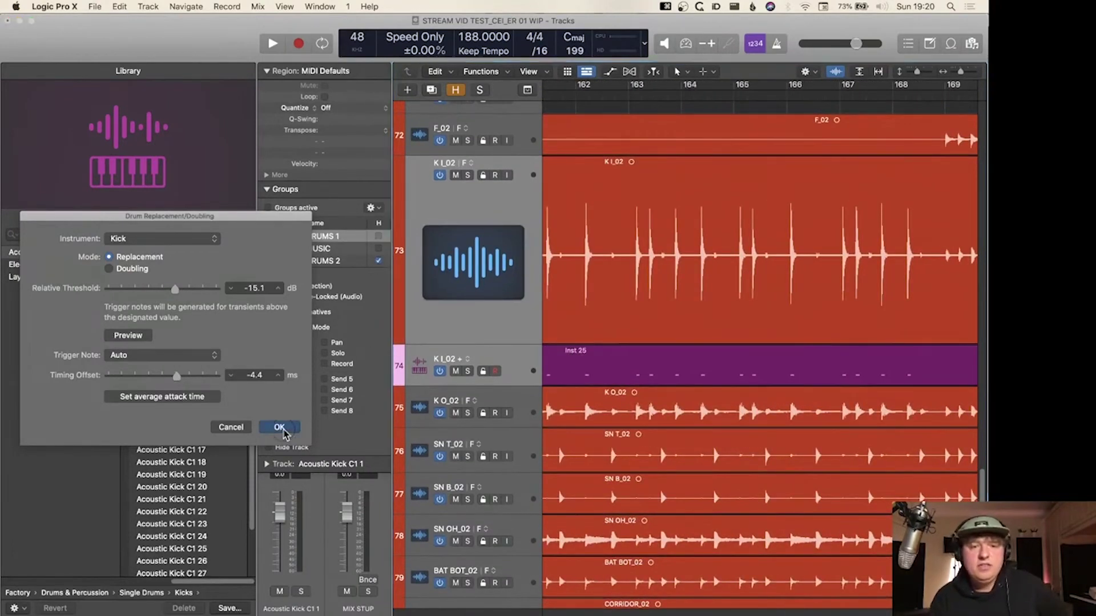
- Open the generated kick trigger region in the Piano Roll without the Library and examine its notes through the song
left_click(640, 242)
left_click(641, 279)
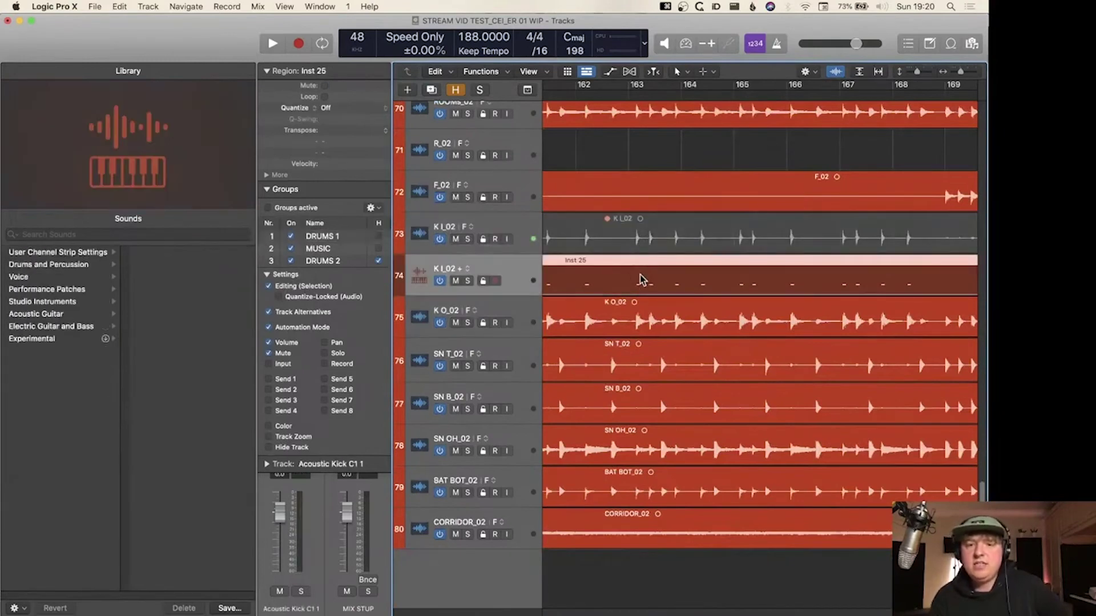
key("p")
key("y")
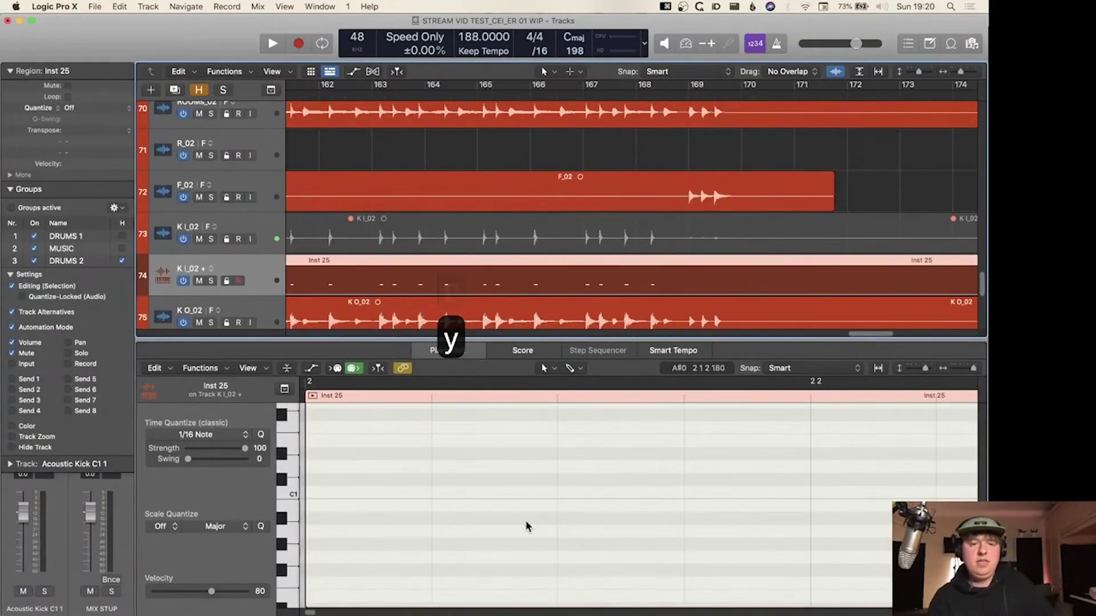
left_click(526, 522, "ctrl+alt")
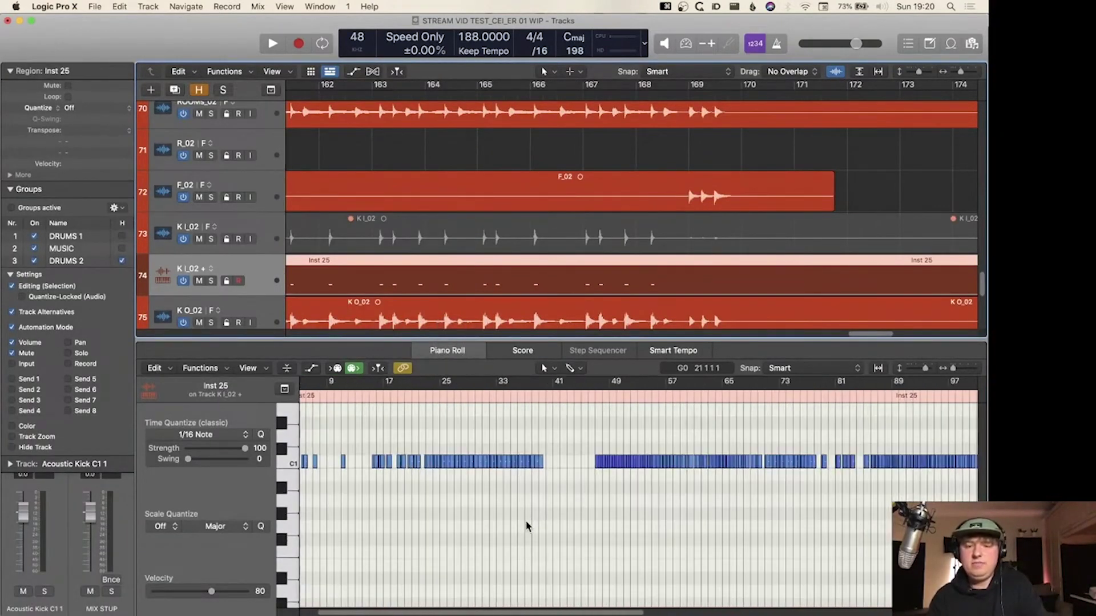
scroll(525, 519, "right", 15)
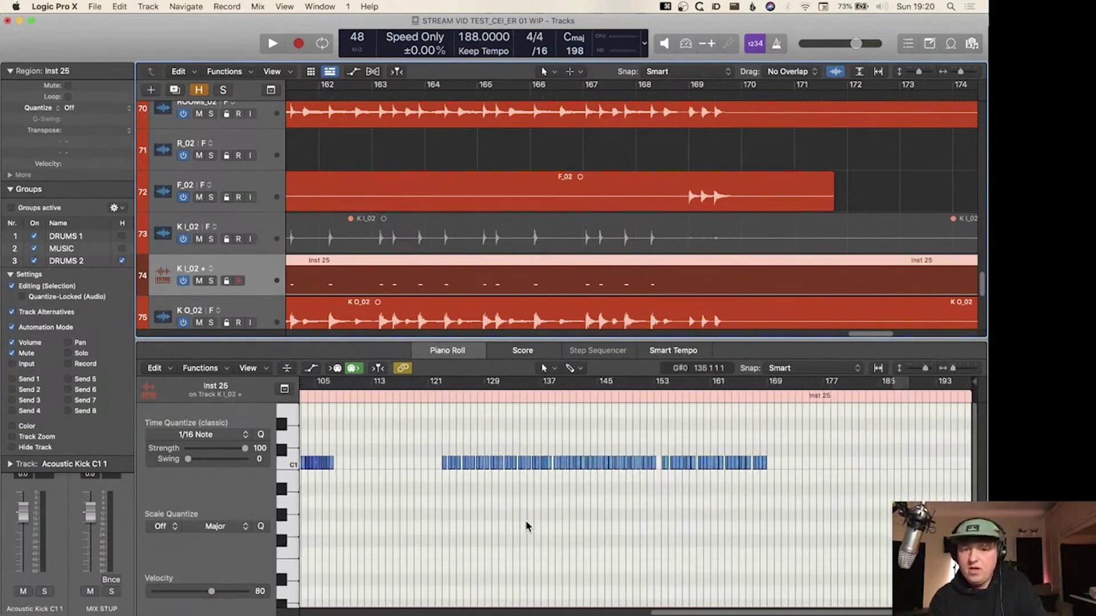
- Close the Piano Roll and delete the generated kick trigger region together with its track
key("p")
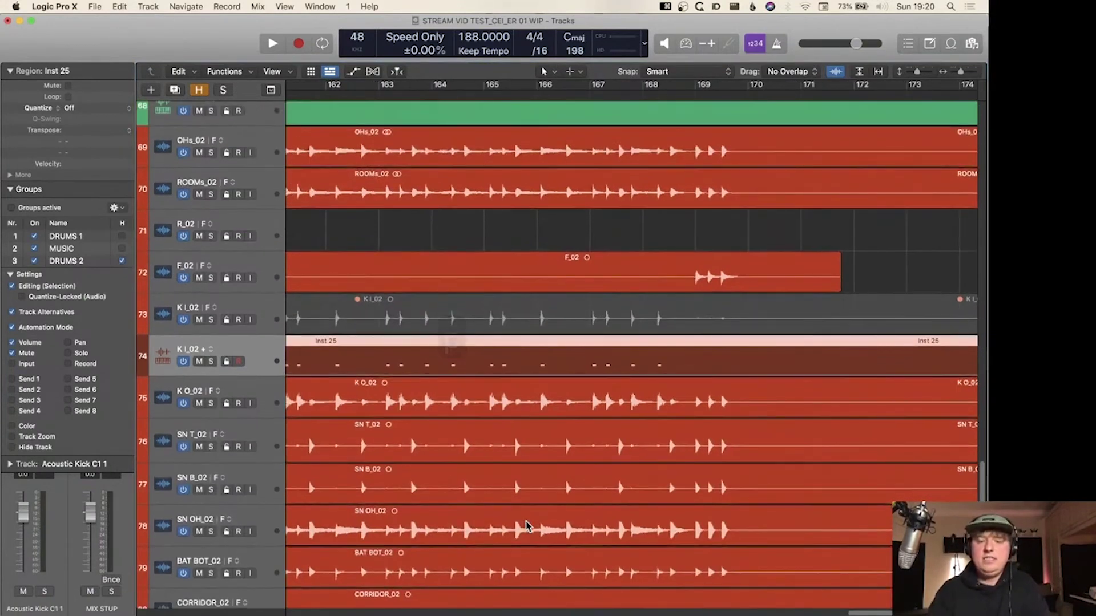
key("BackSpace")
key("BackSpace")
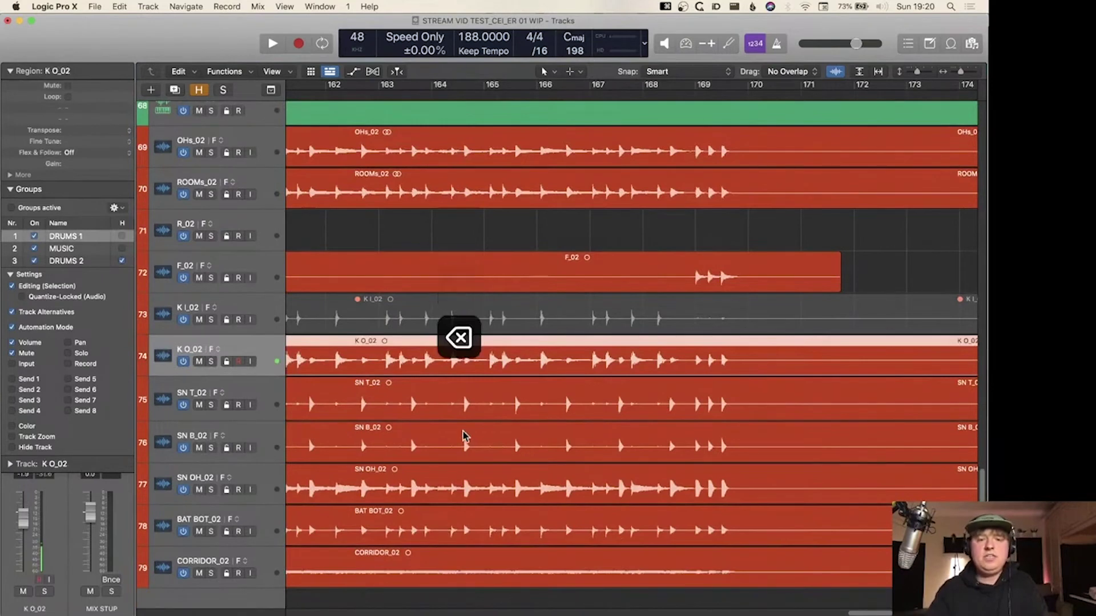
- Examine the notes of the KICK and SNARE regions on the KGSC and SGSC tracks together in the Piano Roll
scroll(464, 432, "up", 20)
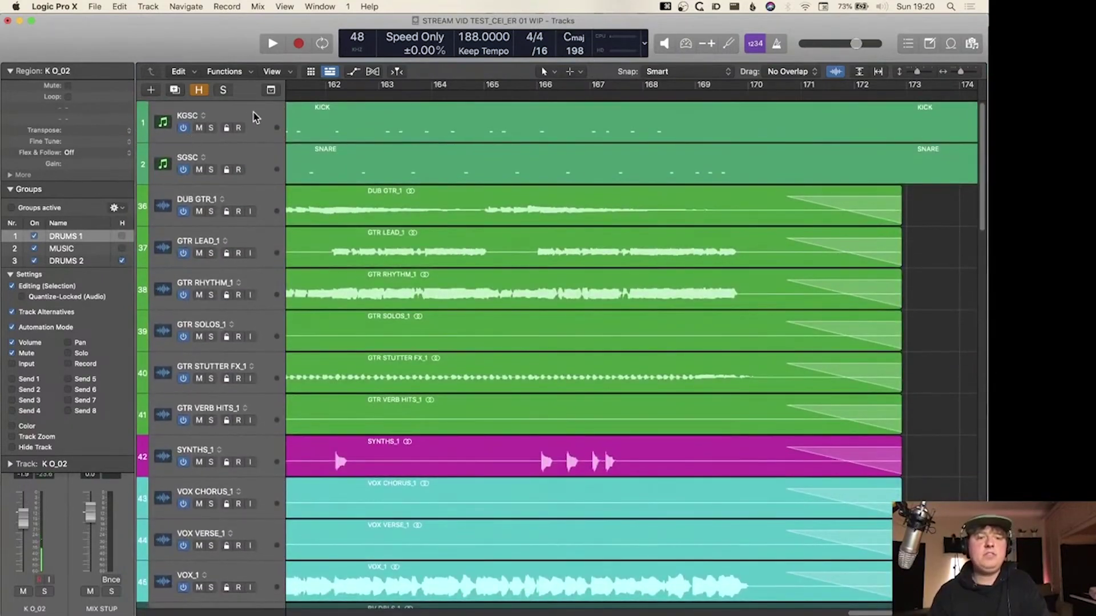
left_click(256, 117)
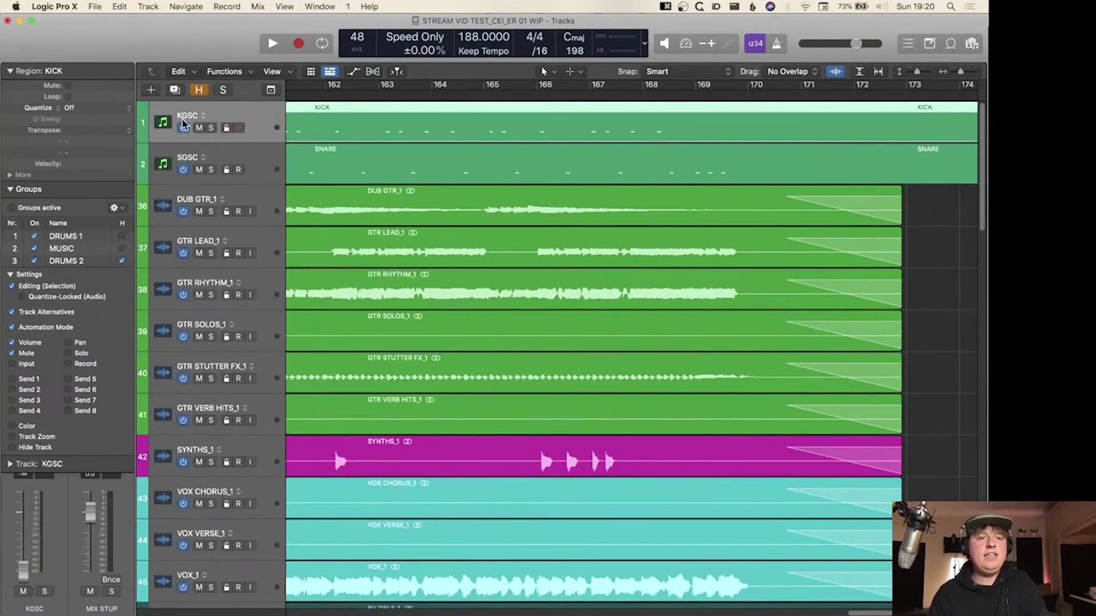
left_click(396, 171, "shift")
key("p")
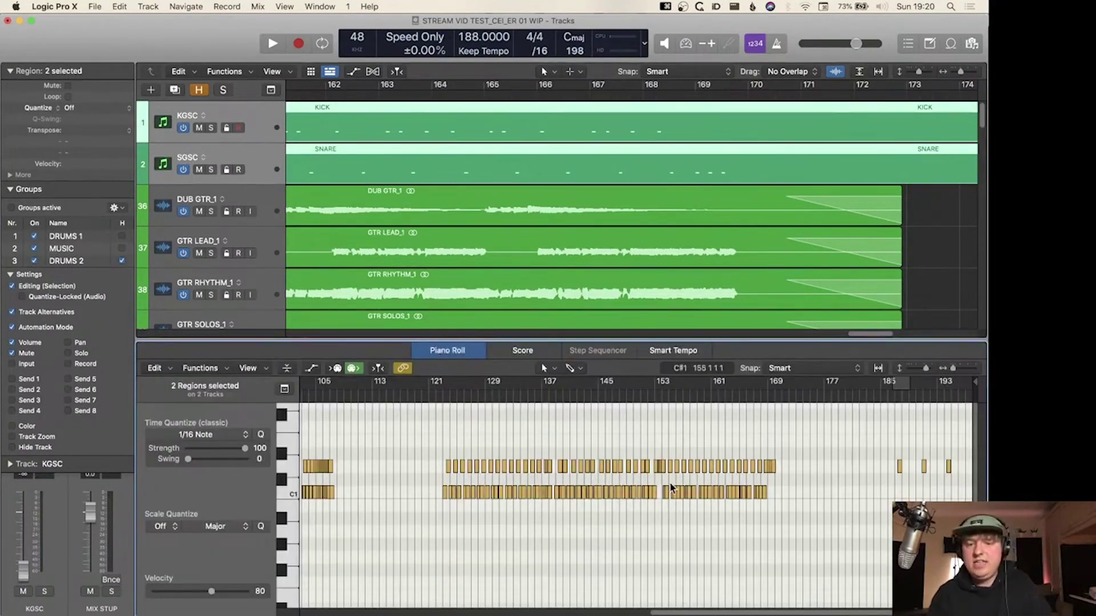
scroll(670, 488, "up", 15)
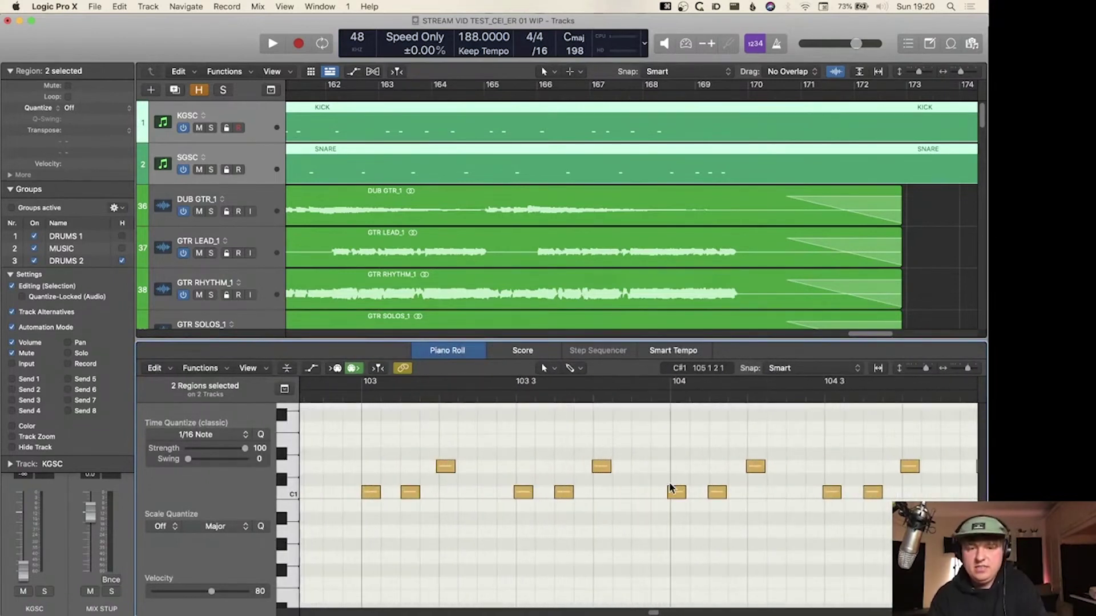
scroll(669, 485, "down", 15)
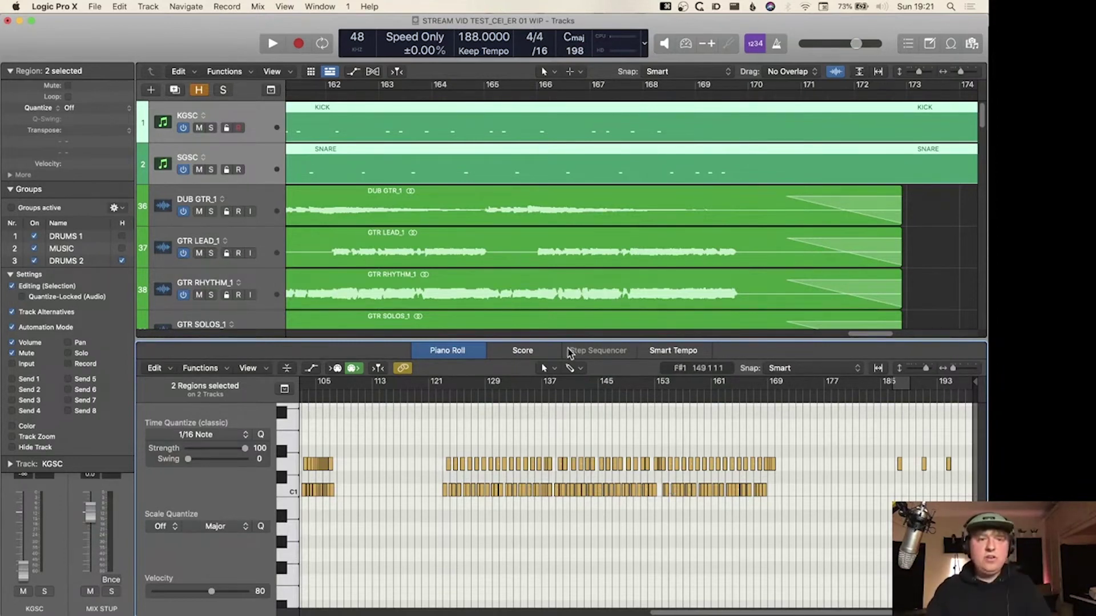
key("p")
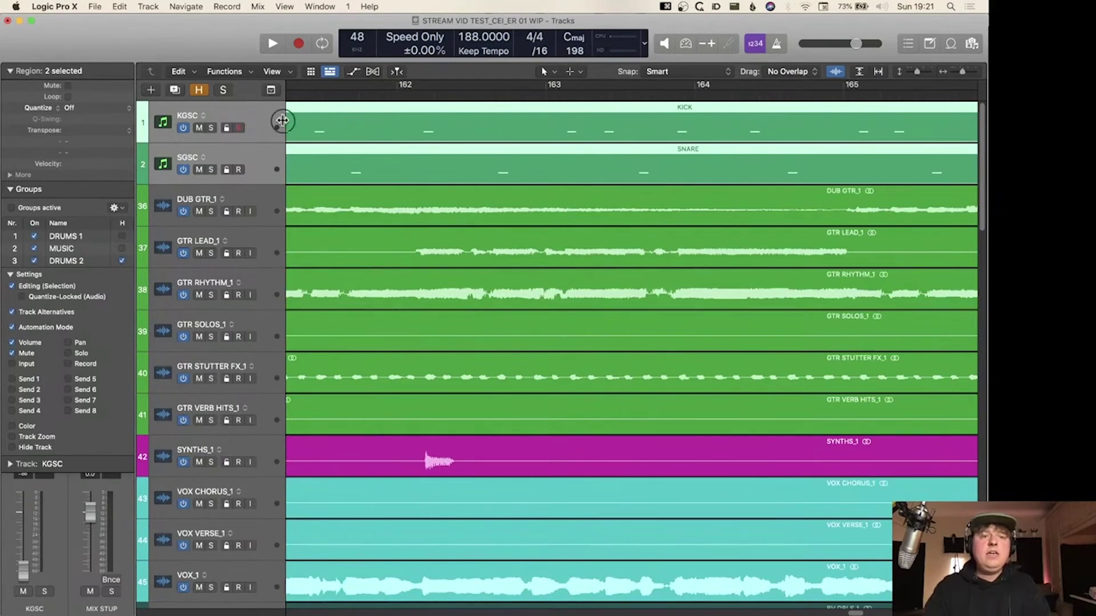
- Widen the track headers to show the volume sliders, fit the regions in view and cycle from about bar 19 to 45
left_click_drag(282, 121, 451, 122)
key("z")
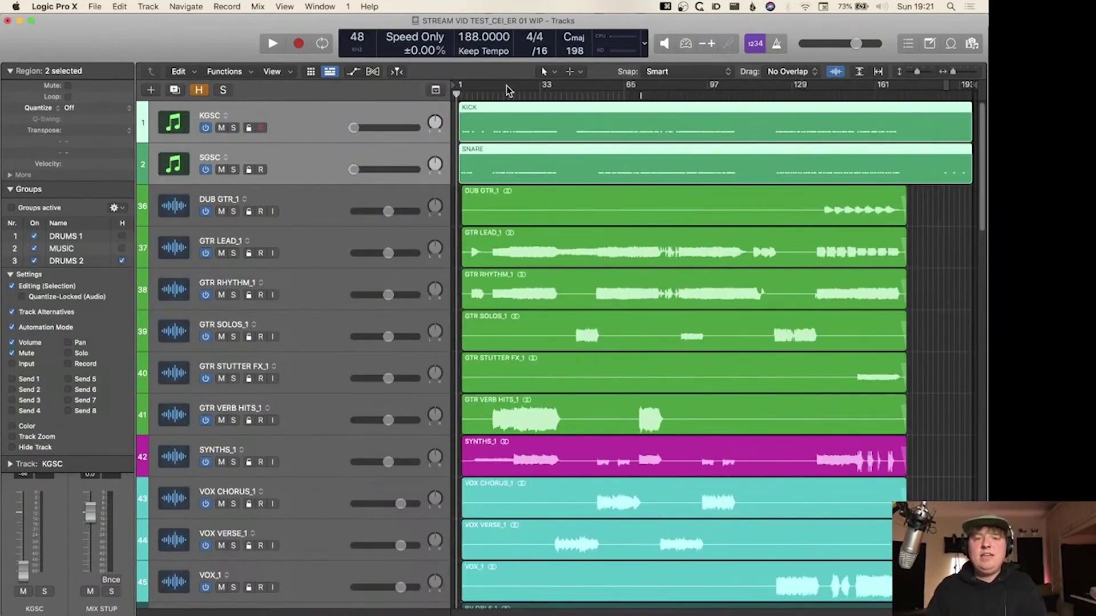
left_click_drag(507, 90, 578, 90)
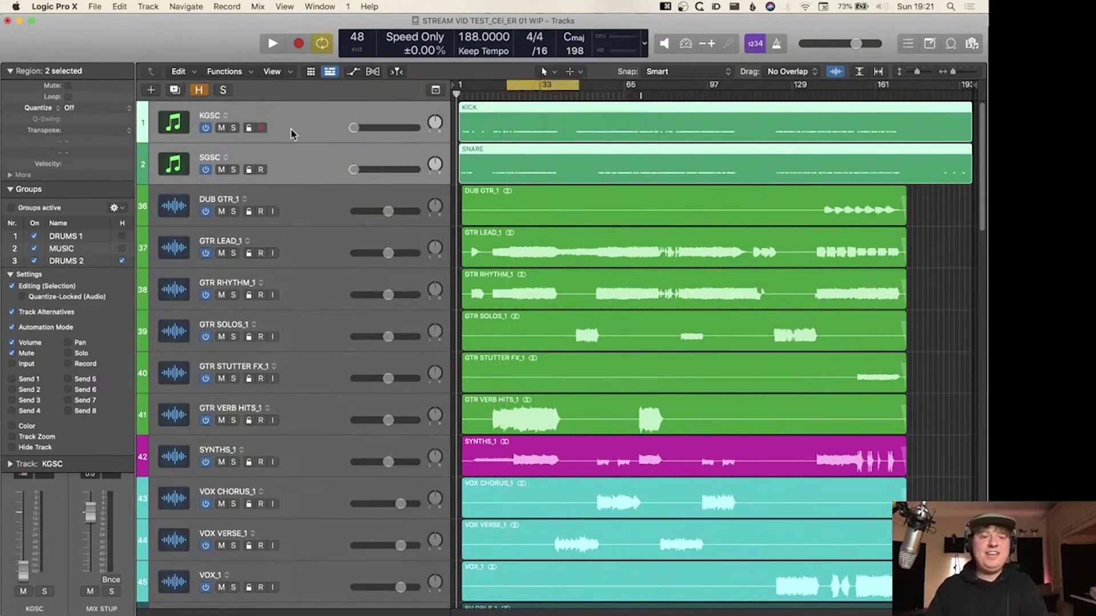
- Solo the KGSC and SGSC tracks and audition them briefly with both volumes raised to 0.0 dB, returning the volumes to minimum
left_click(233, 127)
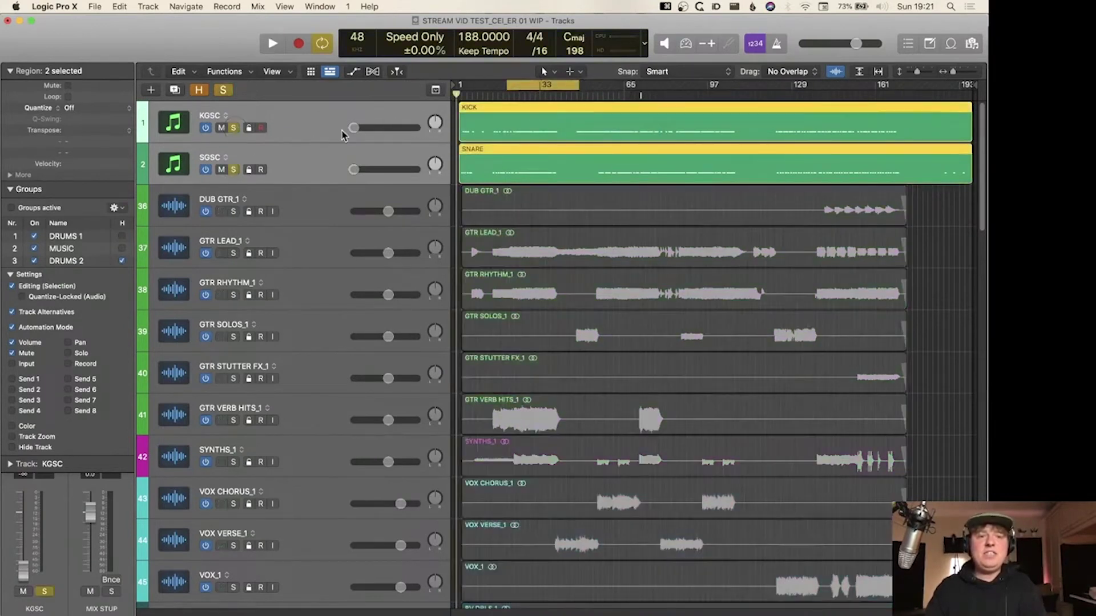
left_click_drag(342, 132, 379, 140)
key("space")
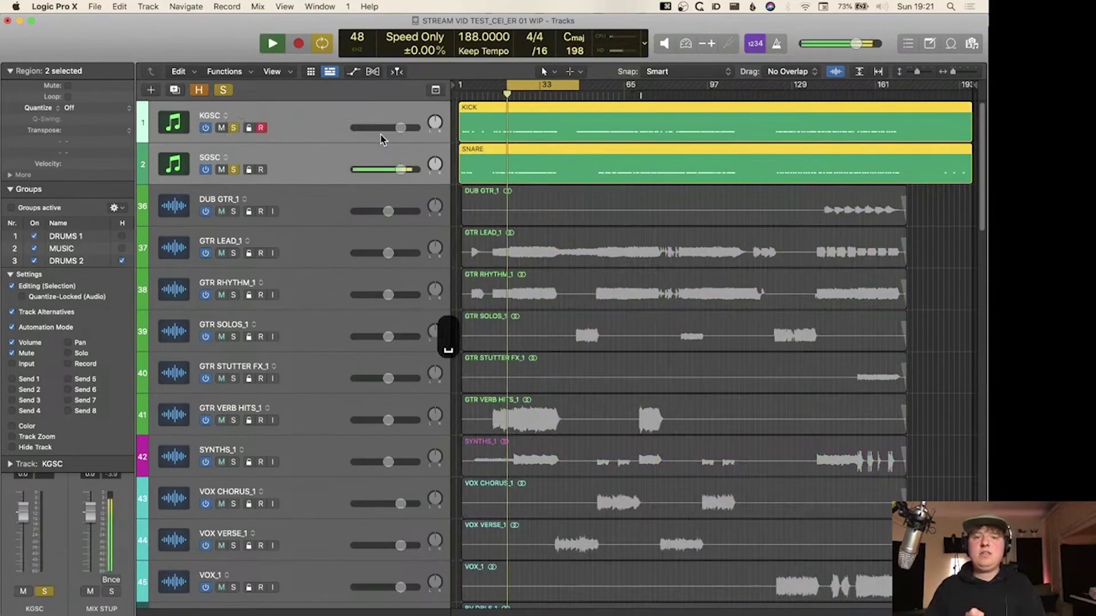
key("space")
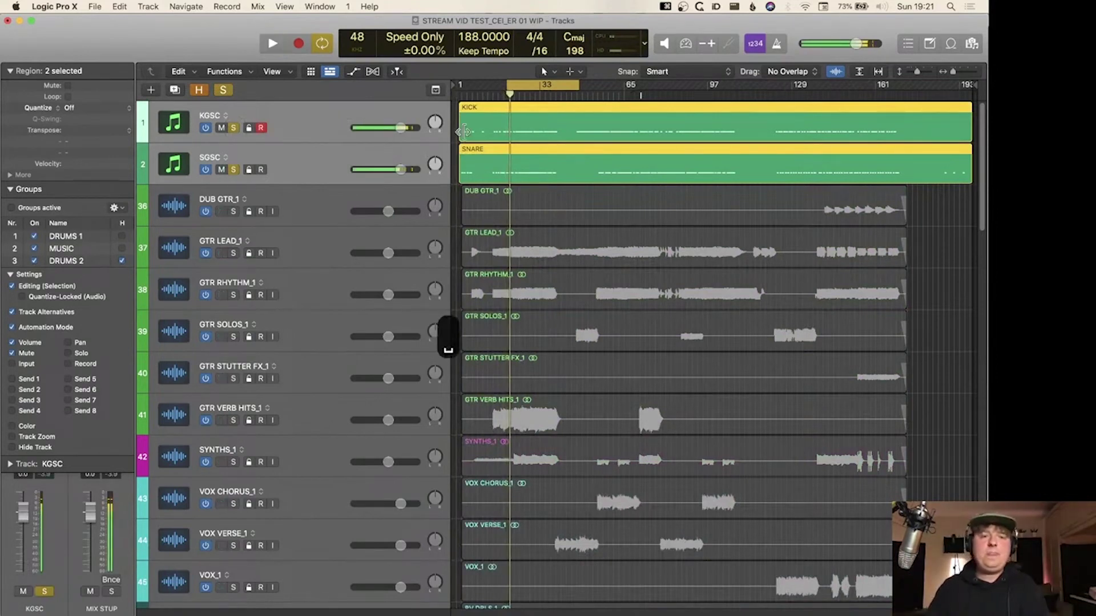
left_click_drag(394, 132, 226, 147)
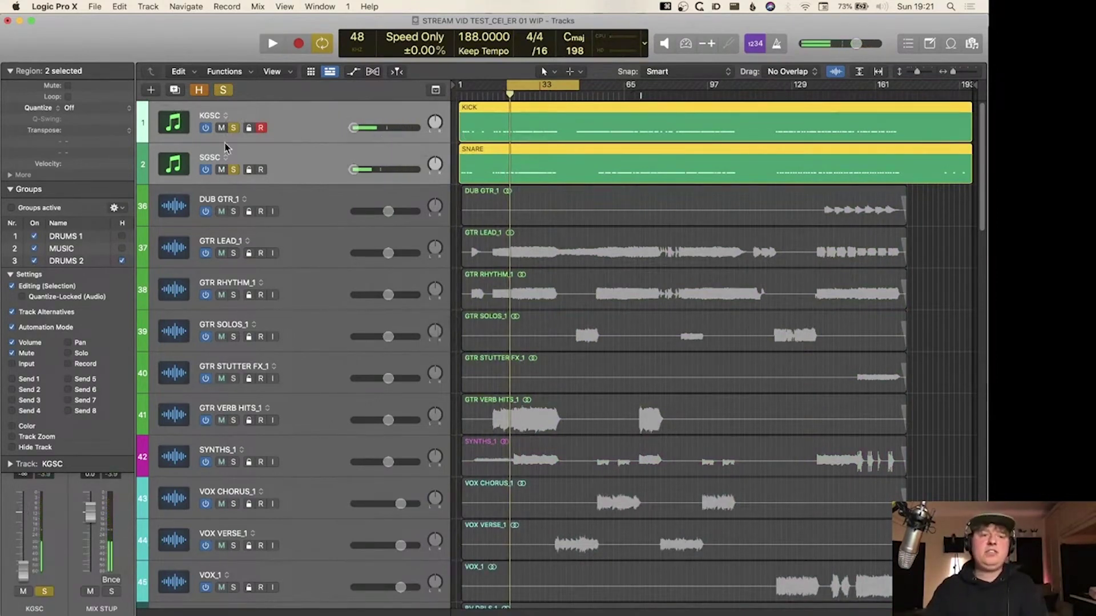
- Turn off solo on the KGSC and SGSC tracks and open the bx_console plug-in on the SN T_02 channel
left_click(234, 129)
key("super+Up")
scroll(381, 194, "down", 10)
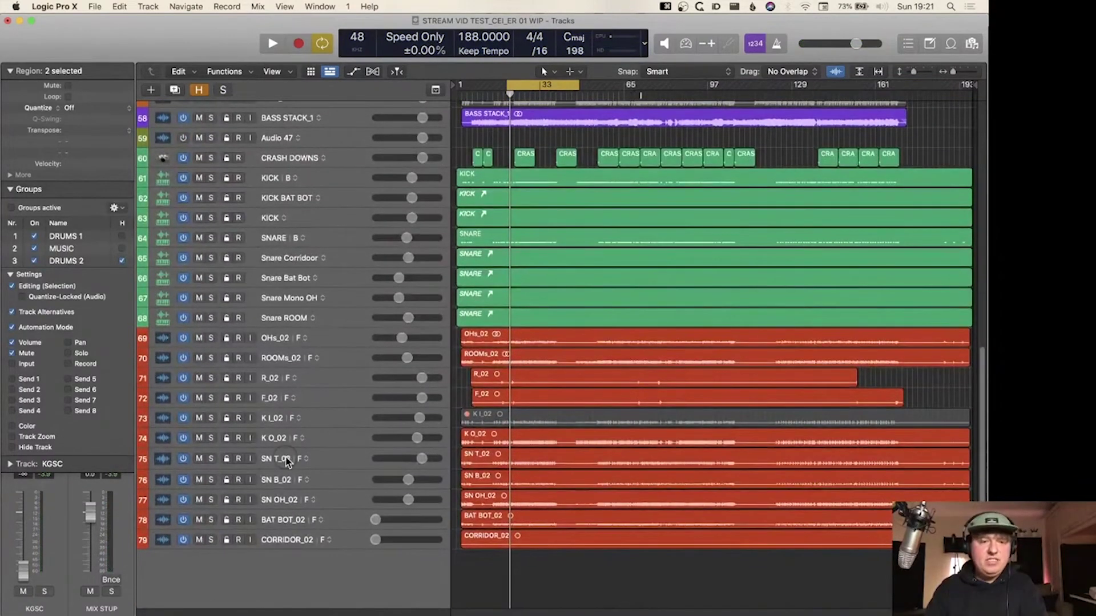
left_click(285, 460)
key("x")
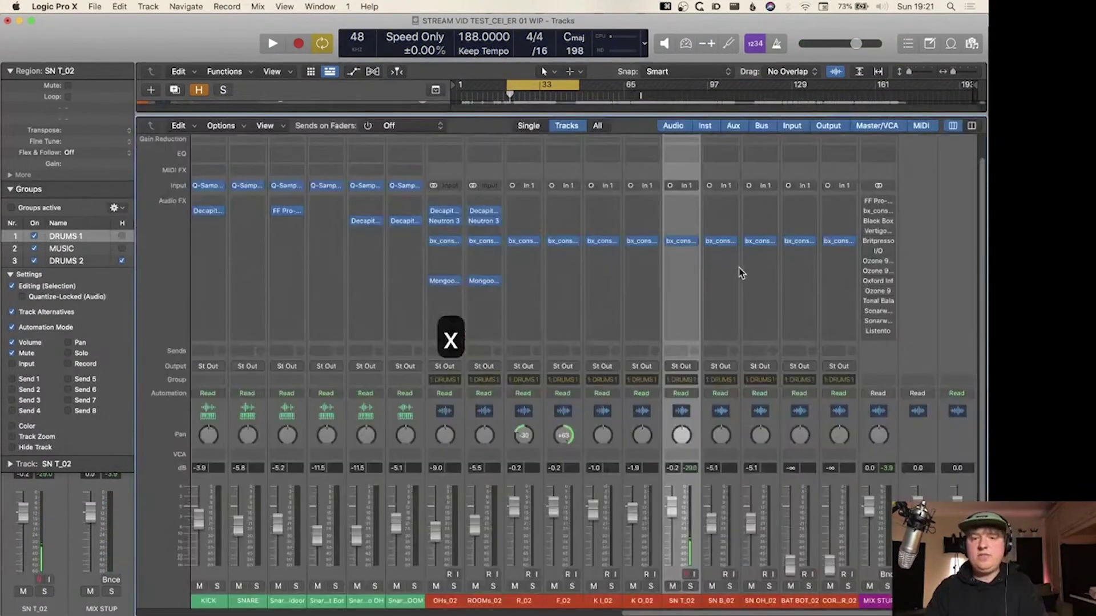
left_click(685, 241)
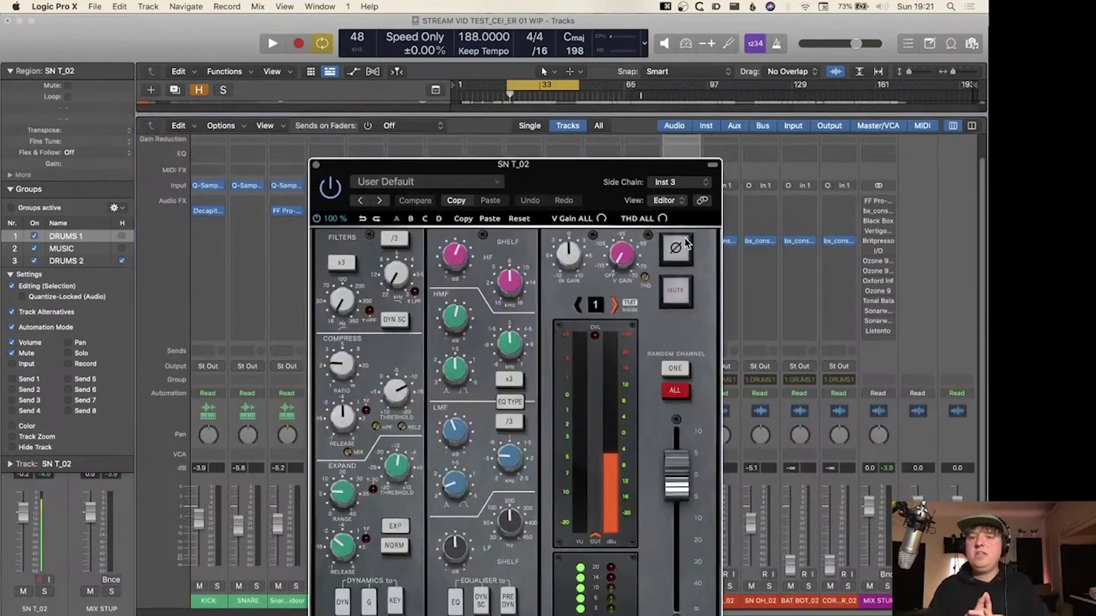
- Set the SN T_02 console plug-in's side chain to SGSC (Inst 3), then close the plug-in and the mixer
left_click(689, 182)
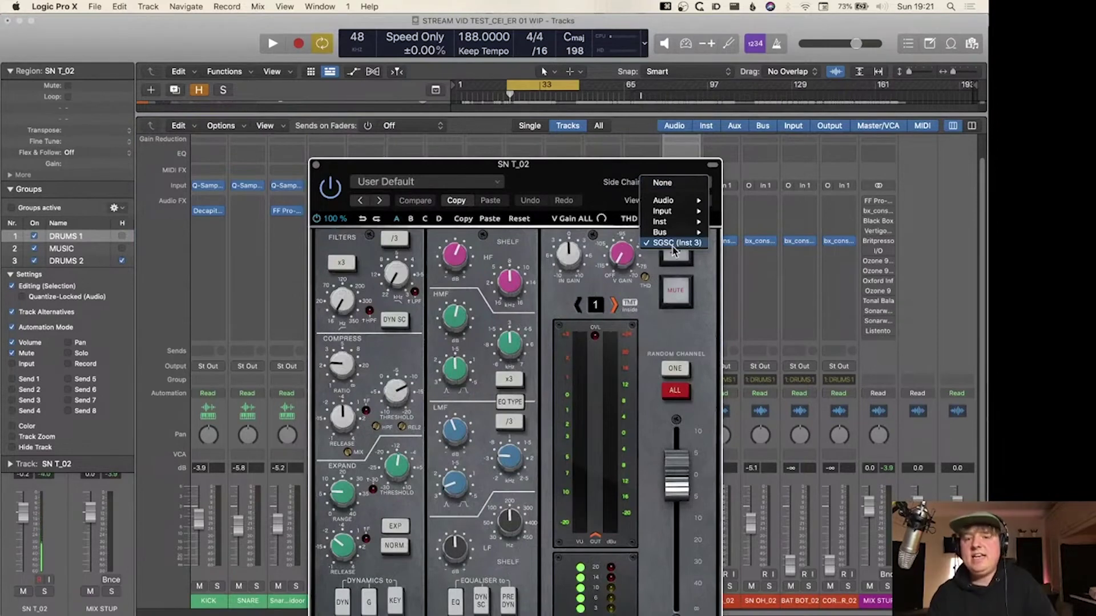
left_click(674, 243)
left_click_drag(586, 178, 585, 109)
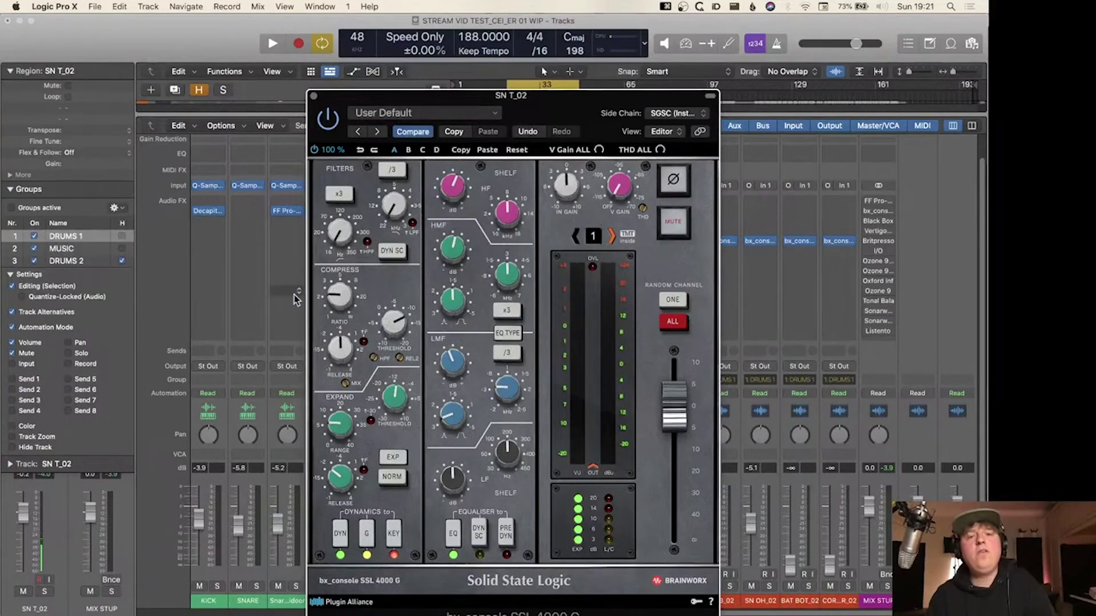
left_click(312, 96)
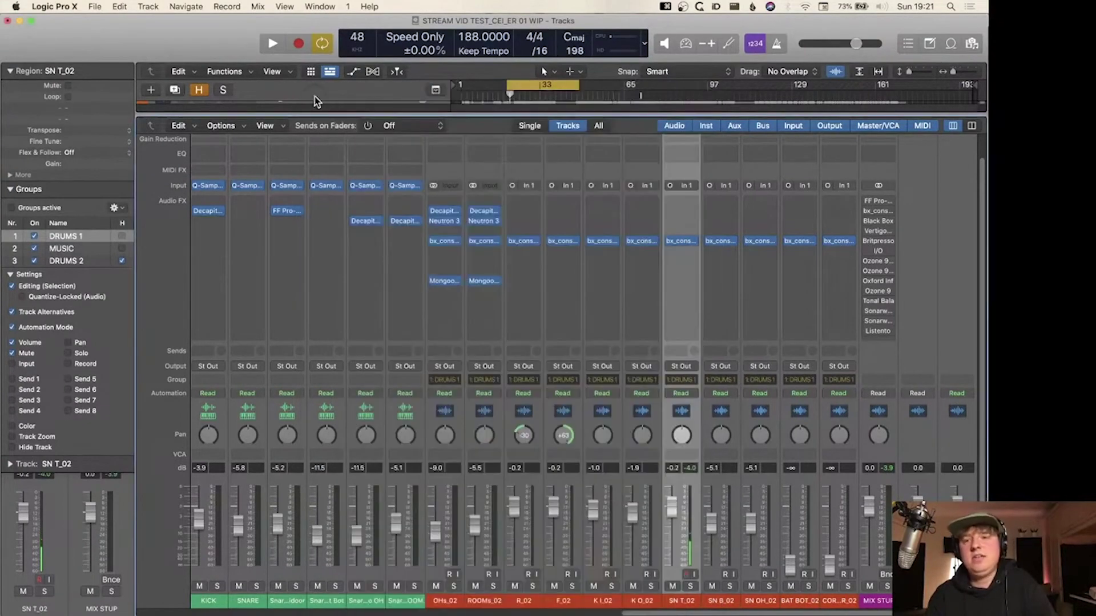
key("x")
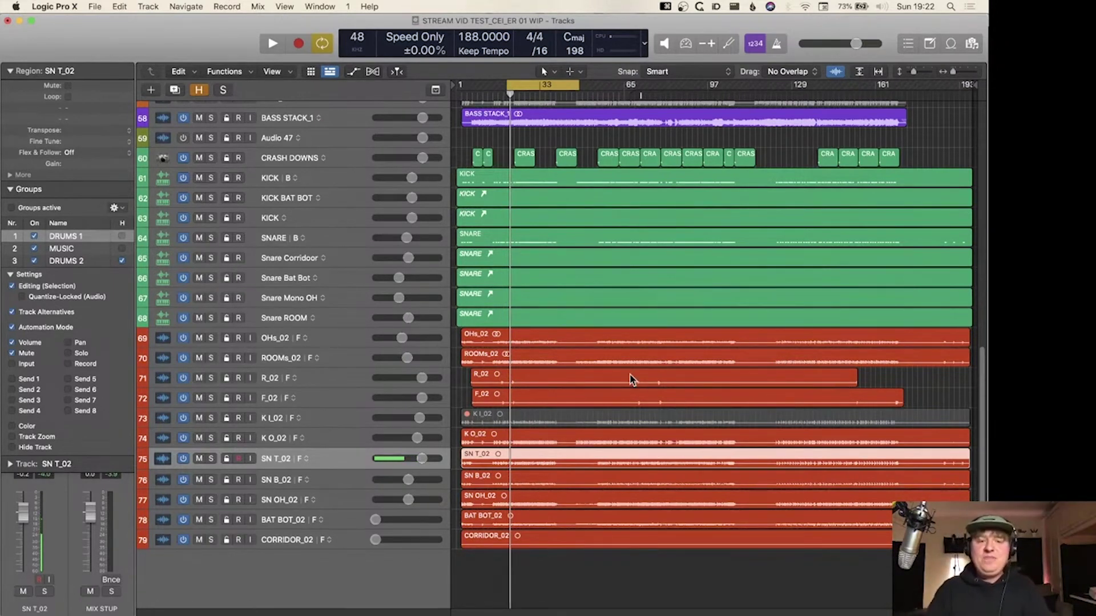
- Enlarge the arrangement and look over the sample tracks and the recorded drum tracks down to CORRIDOR_02
key("super+Right")
key("super+Right")
key("super+Down")
key("super+Down")
scroll(632, 379, "left", 3)
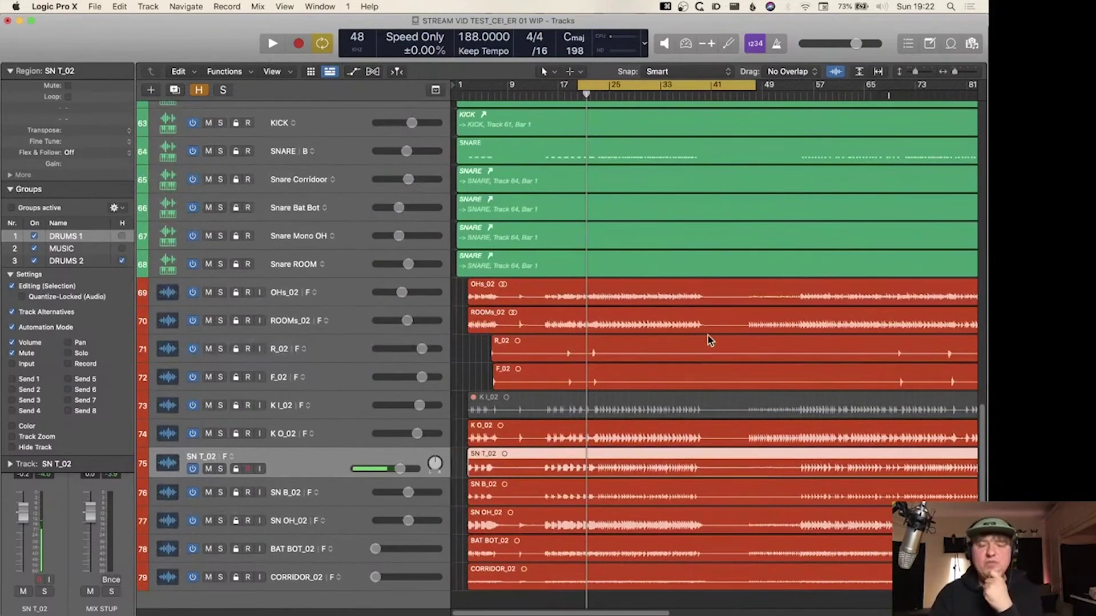
scroll(709, 342, "down", 2)
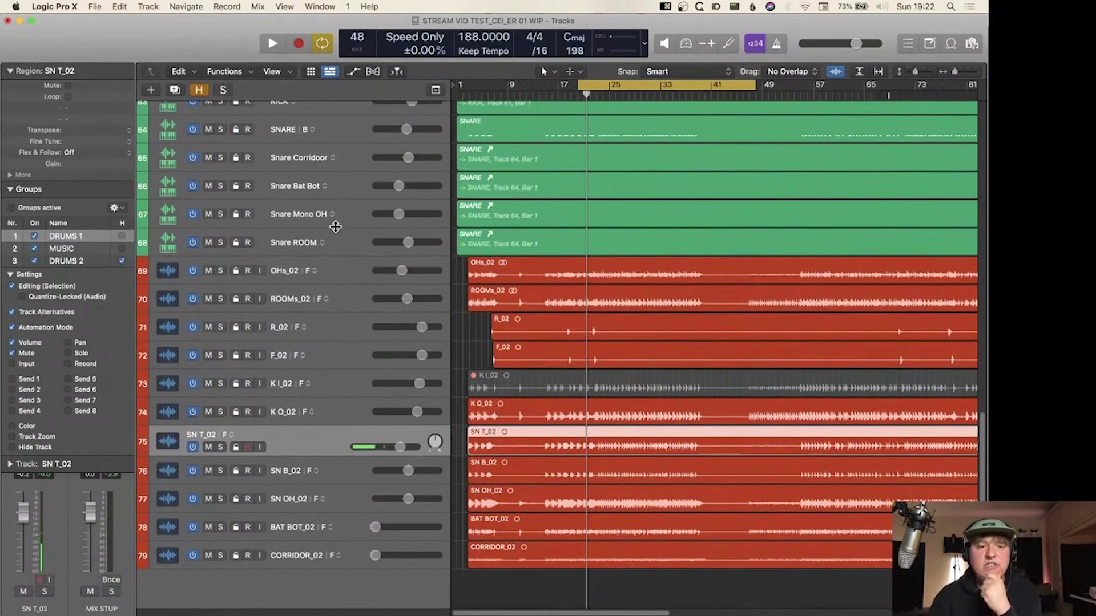
scroll(335, 227, "up", 1)
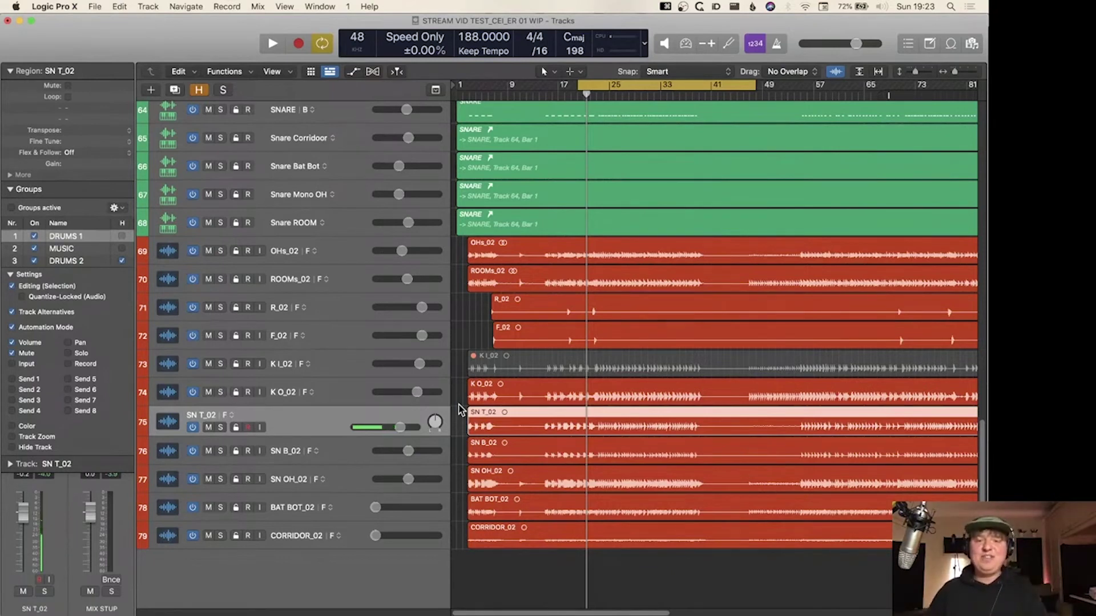
scroll(462, 409, "up", 1)
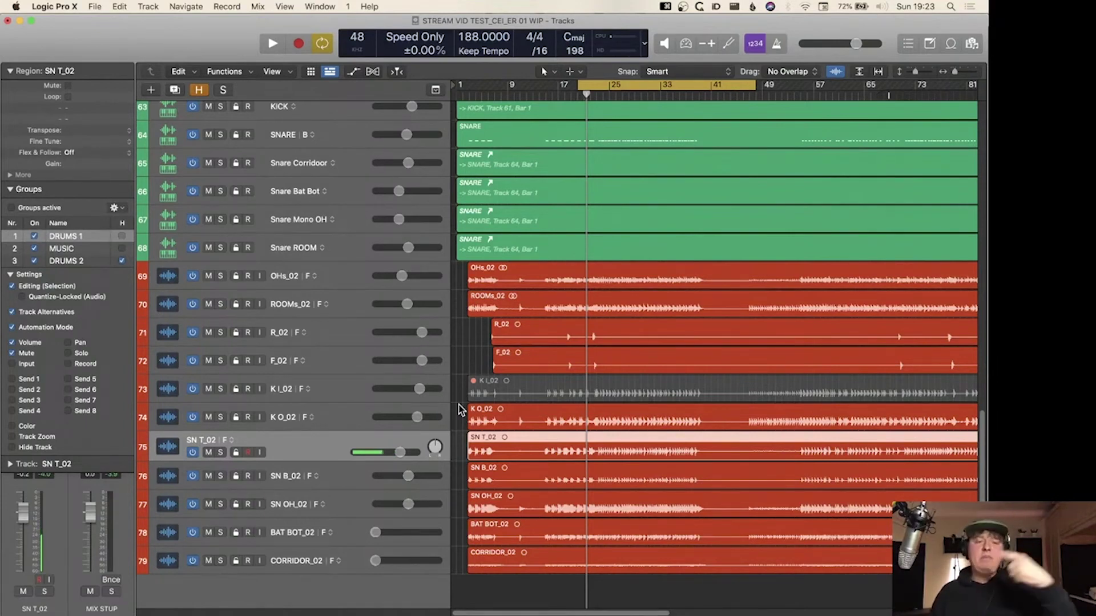
- Select all recorded drum tracks from OHs_02 to CORRIDOR_02 and show their inactive track alternatives
left_click(329, 272)
left_click(334, 567, "shift")
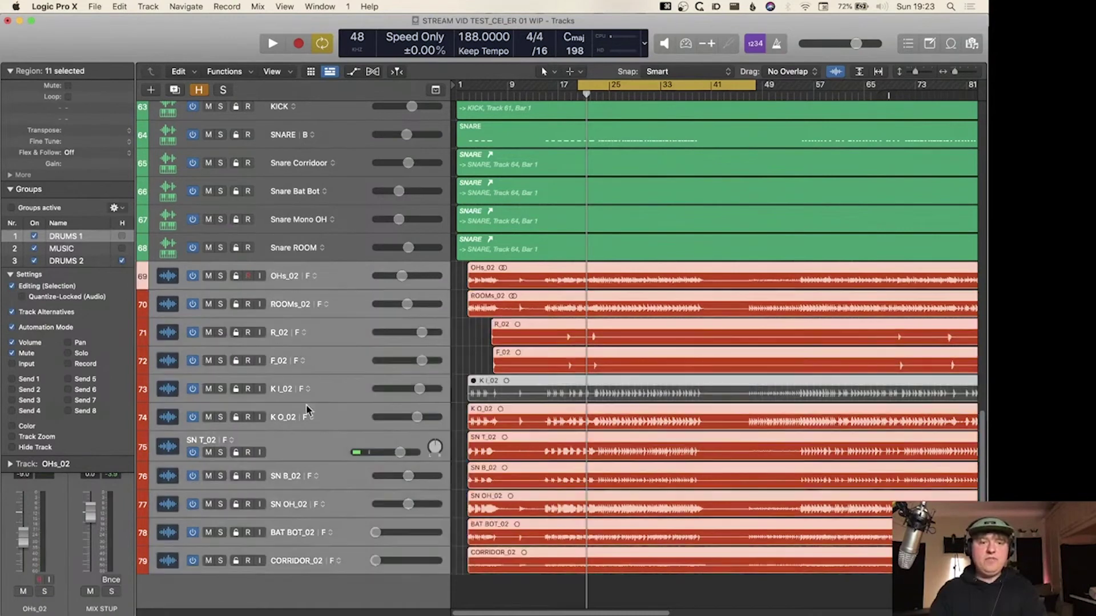
right_click(312, 279)
left_click(341, 399)
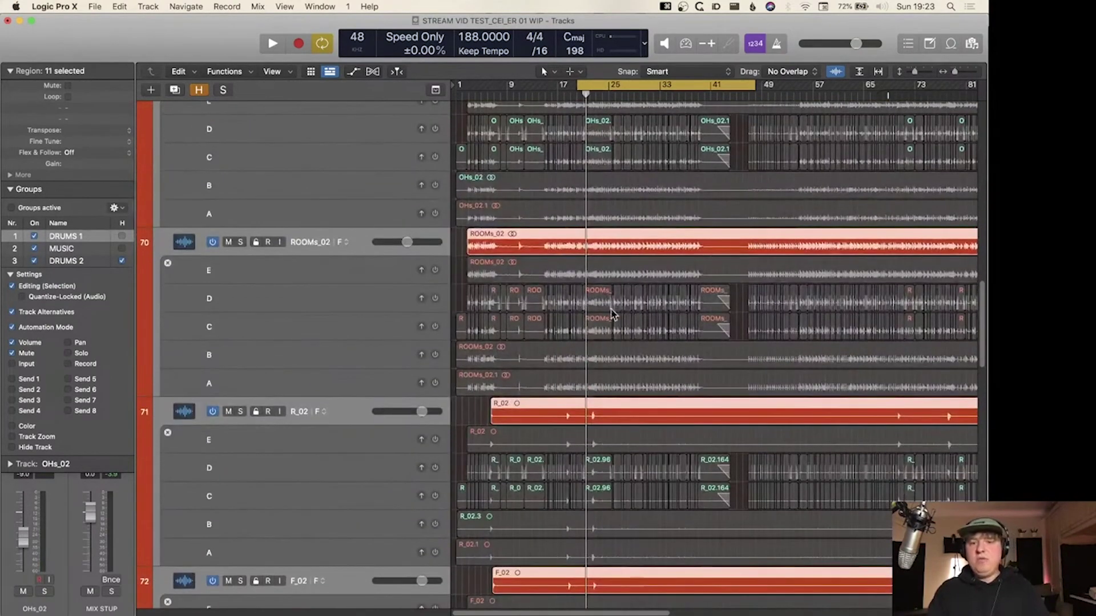
- Examine alternatives A to E beneath each recorded drum track, from ROOMs_02 down to CORRIDOR_02 and back up to OHs_02
scroll(596, 372, "down", 15)
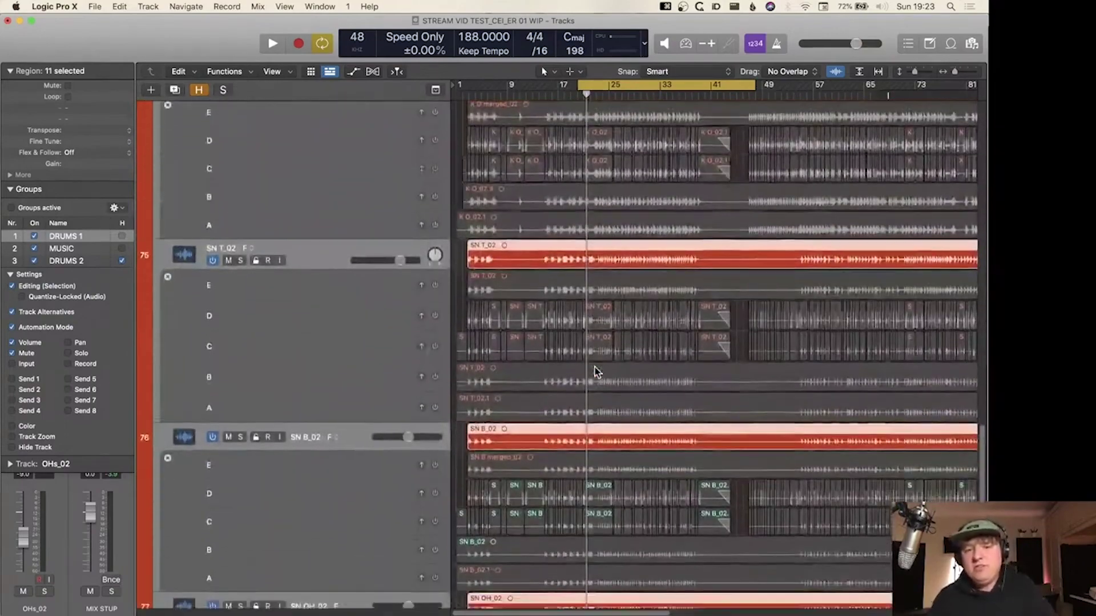
scroll(595, 370, "down", 8)
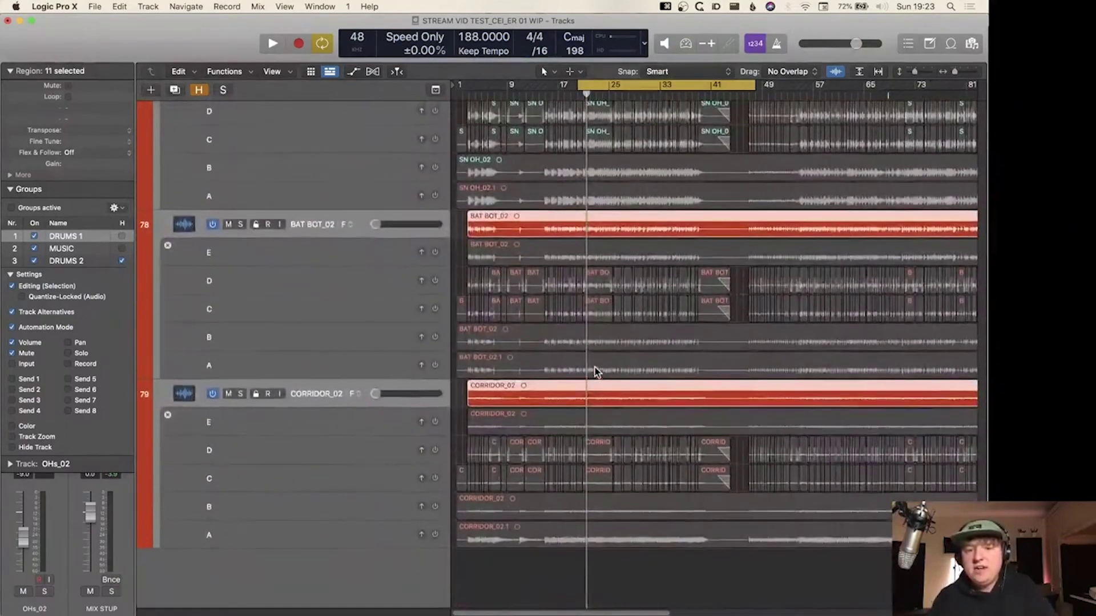
scroll(586, 504, "up", 3)
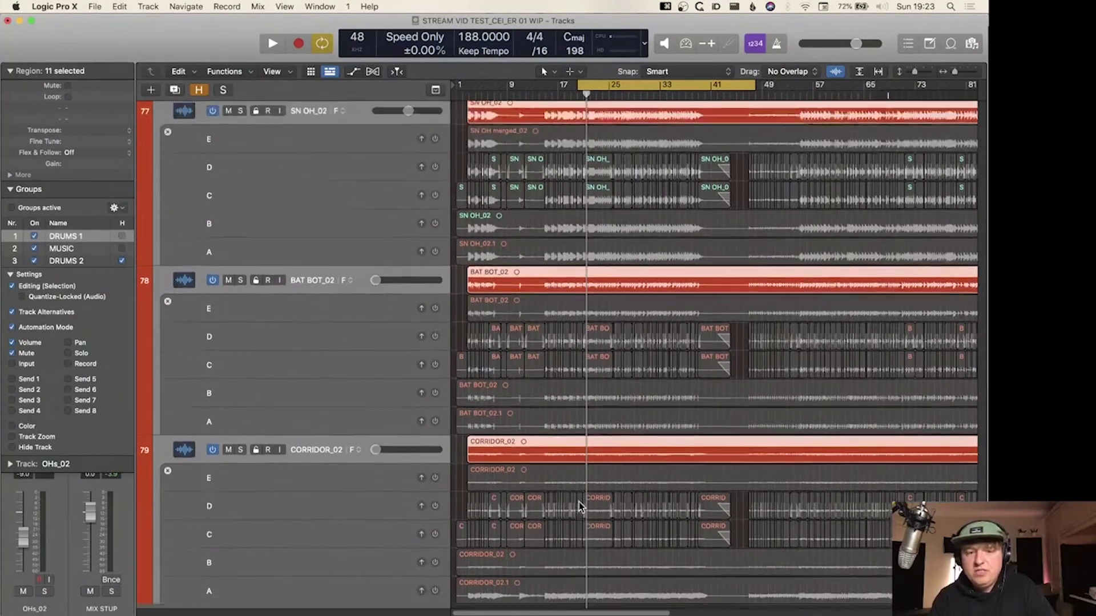
scroll(585, 520, "up", 2)
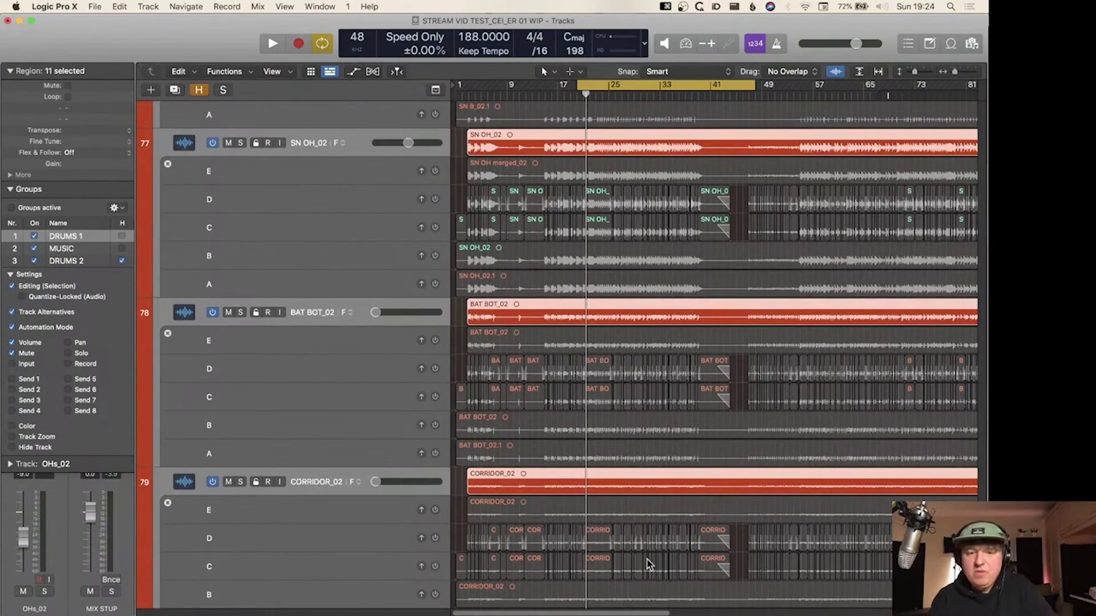
scroll(562, 536, "up", 3)
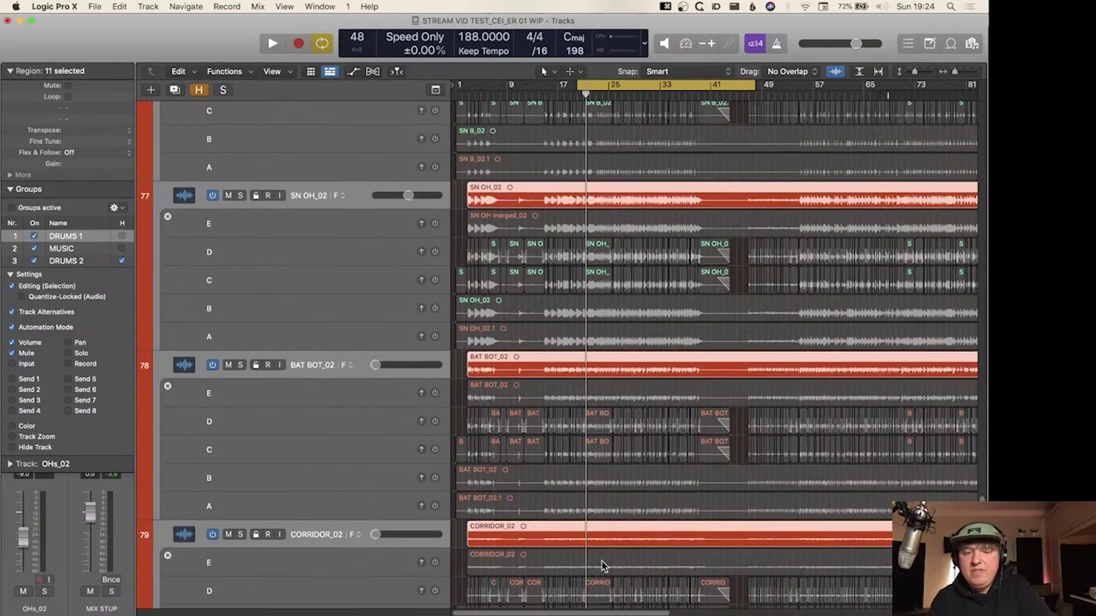
scroll(648, 564, "up", 10)
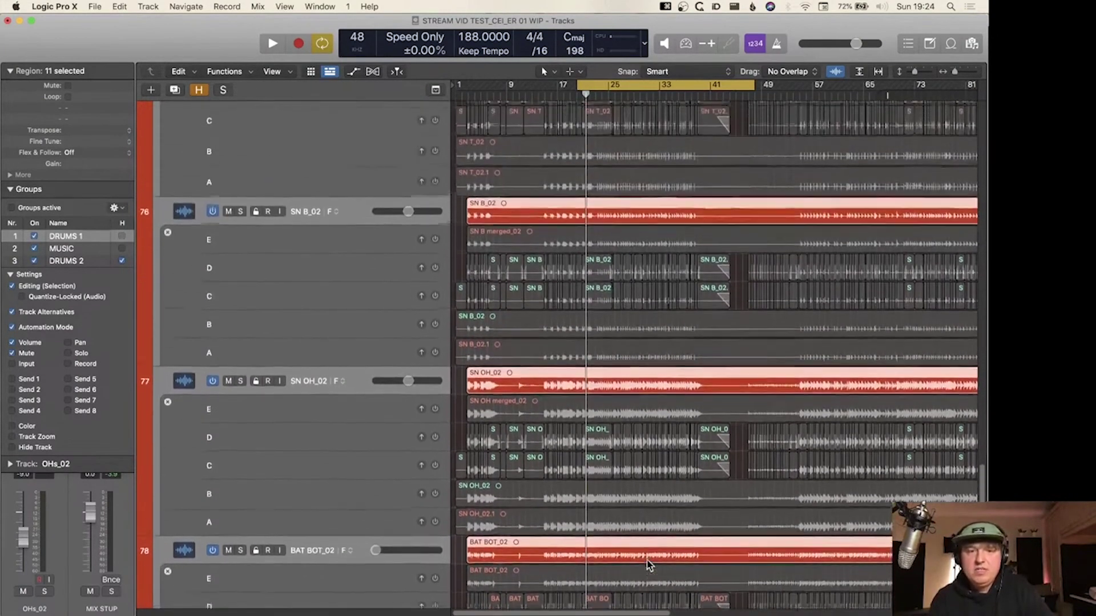
scroll(648, 564, "up", 20)
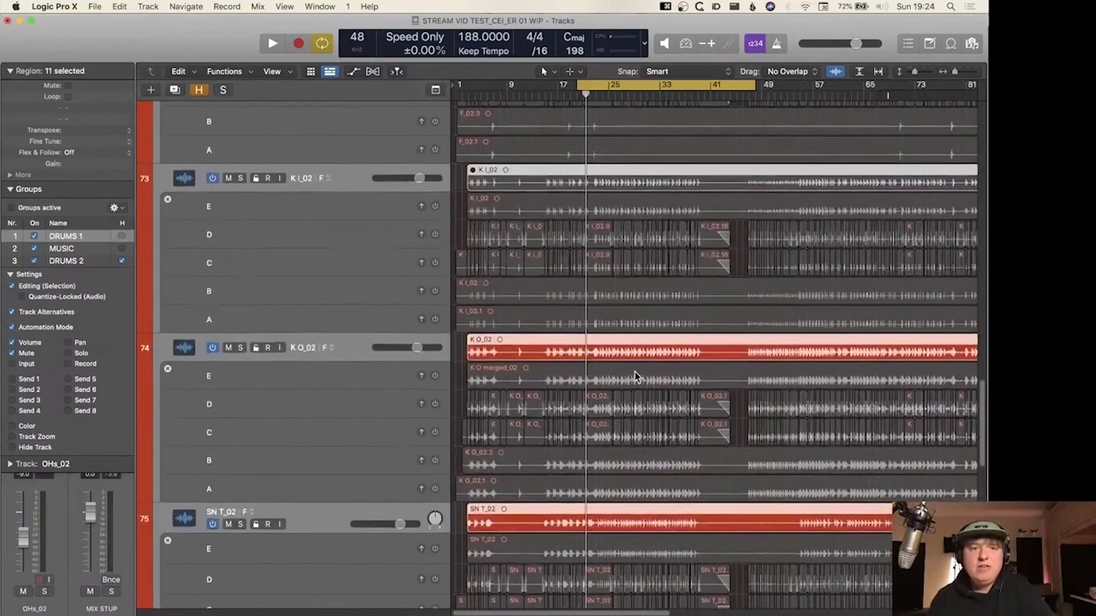
scroll(635, 376, "up", 20)
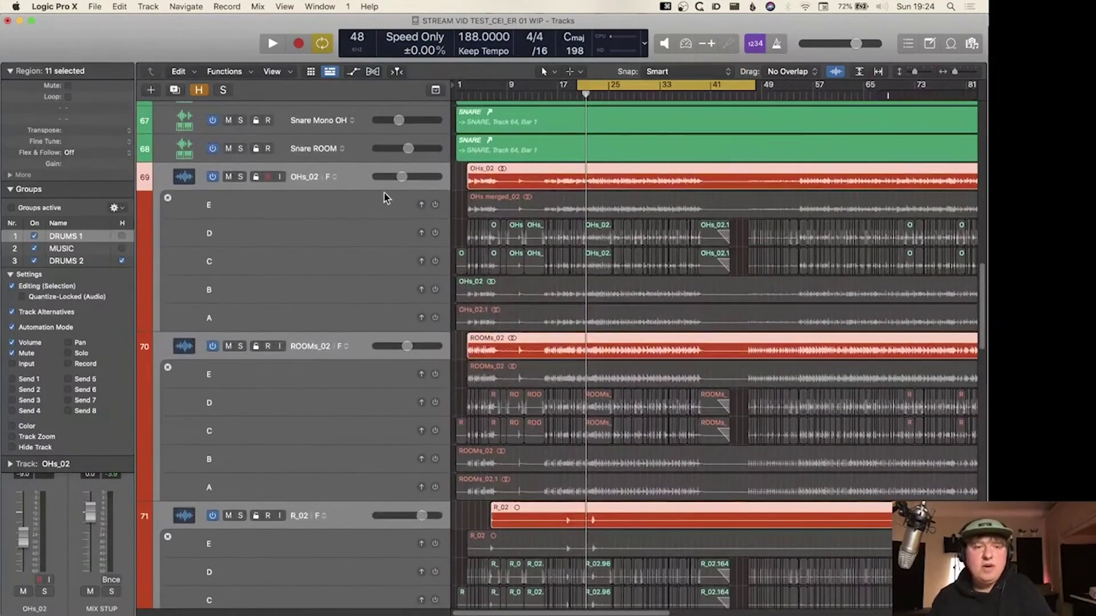
- Reselect the drum tracks from OHs_02 to CORRIDOR_02 and hide their inactive alternatives
left_click(337, 175)
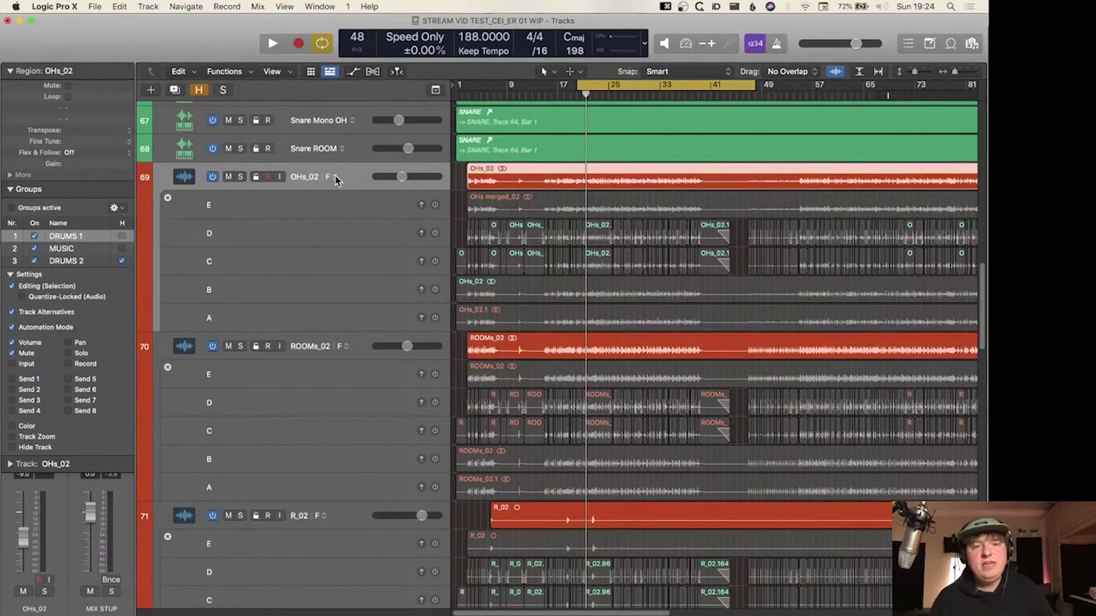
scroll(352, 248, "down", 20)
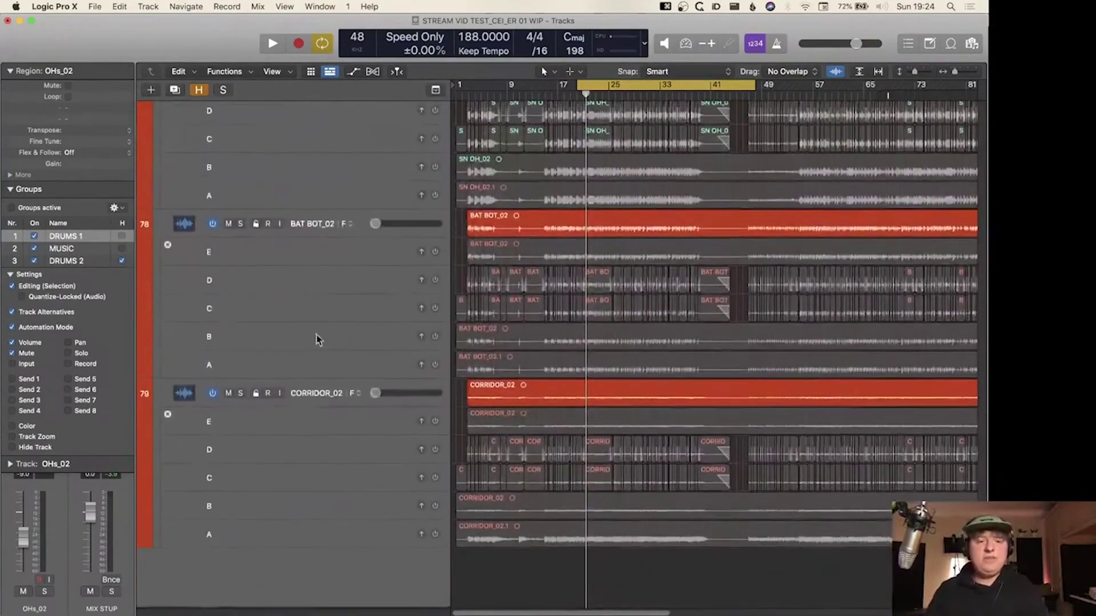
left_click(321, 397, "shift")
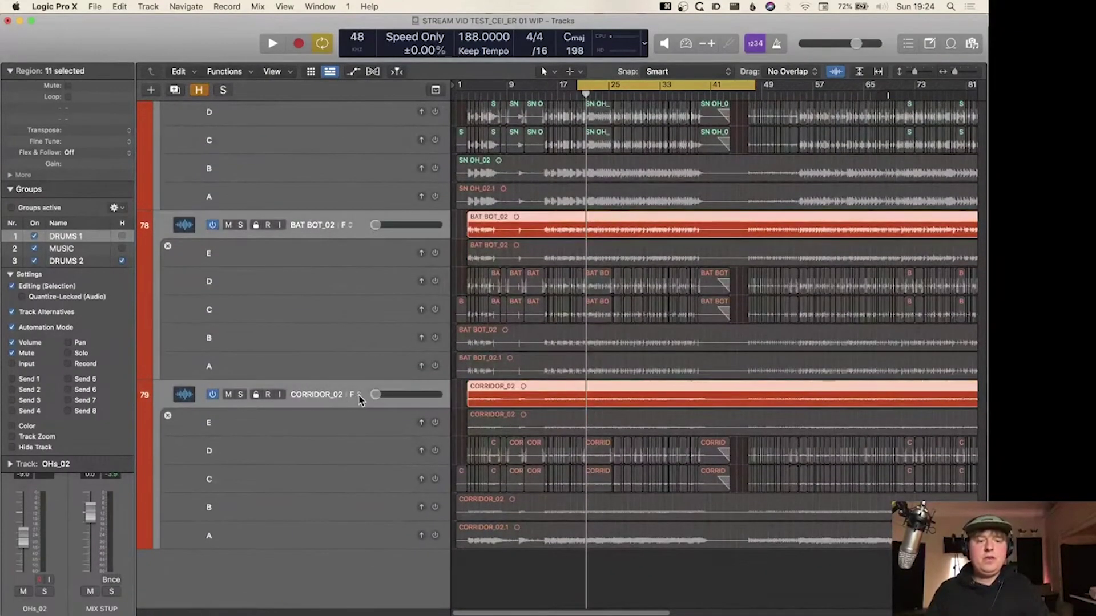
left_click(358, 396)
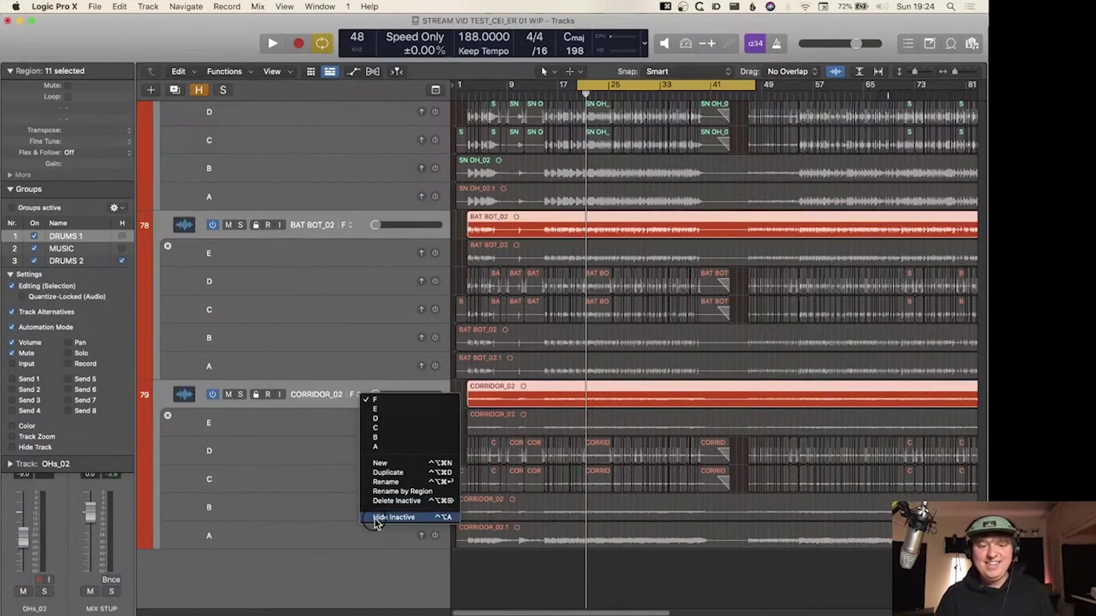
left_click(393, 517)
- Open the mixer, view the bx_console plug-in on the OHs_02 channel and close the plug-in
scroll(552, 347, "up", 5)
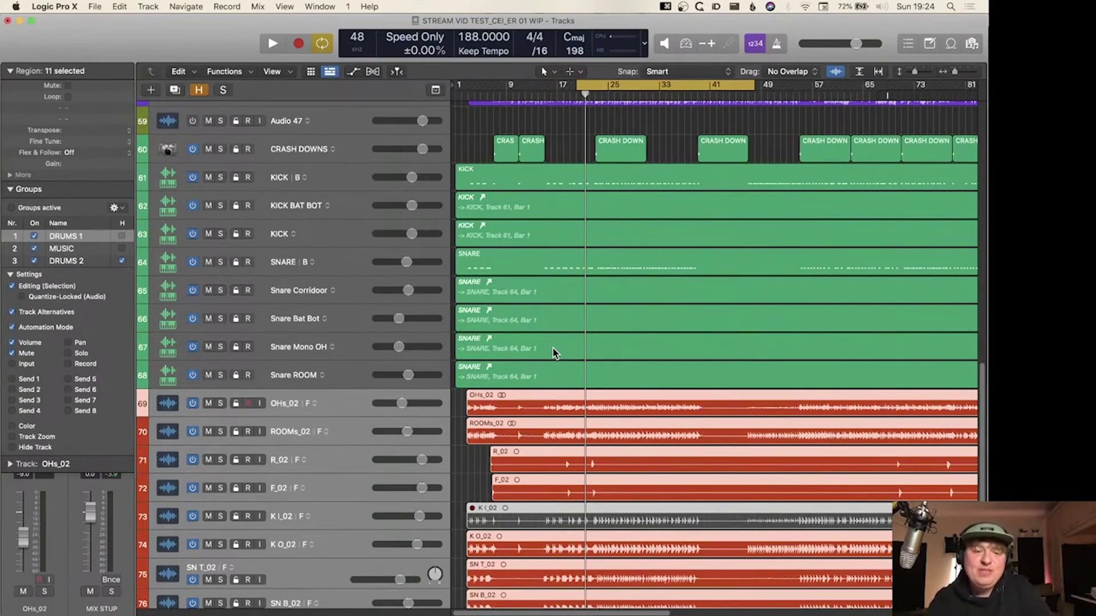
key("x")
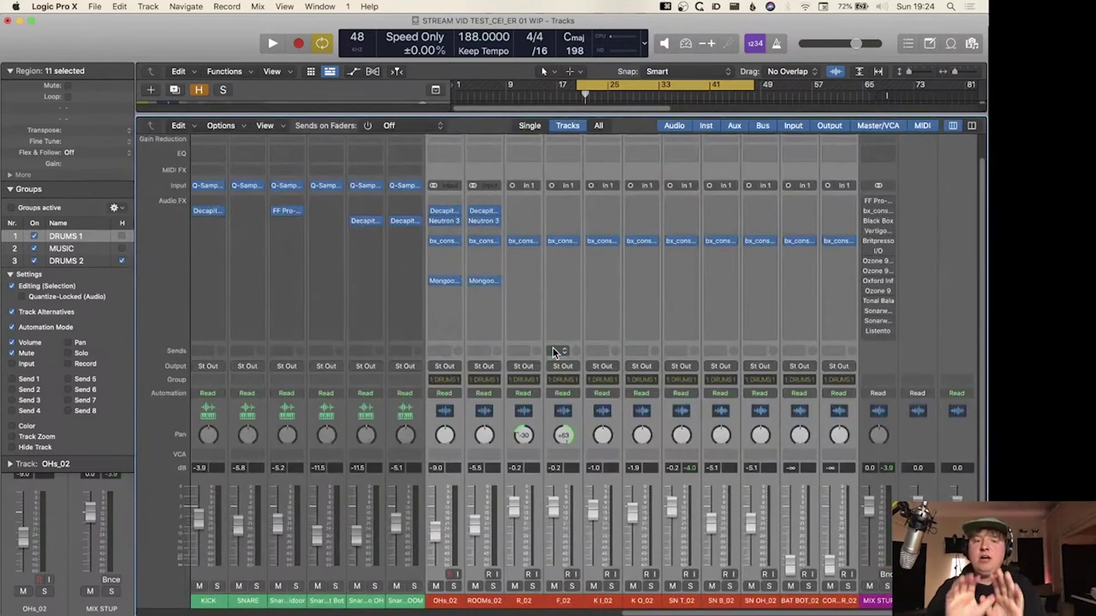
left_click(443, 240)
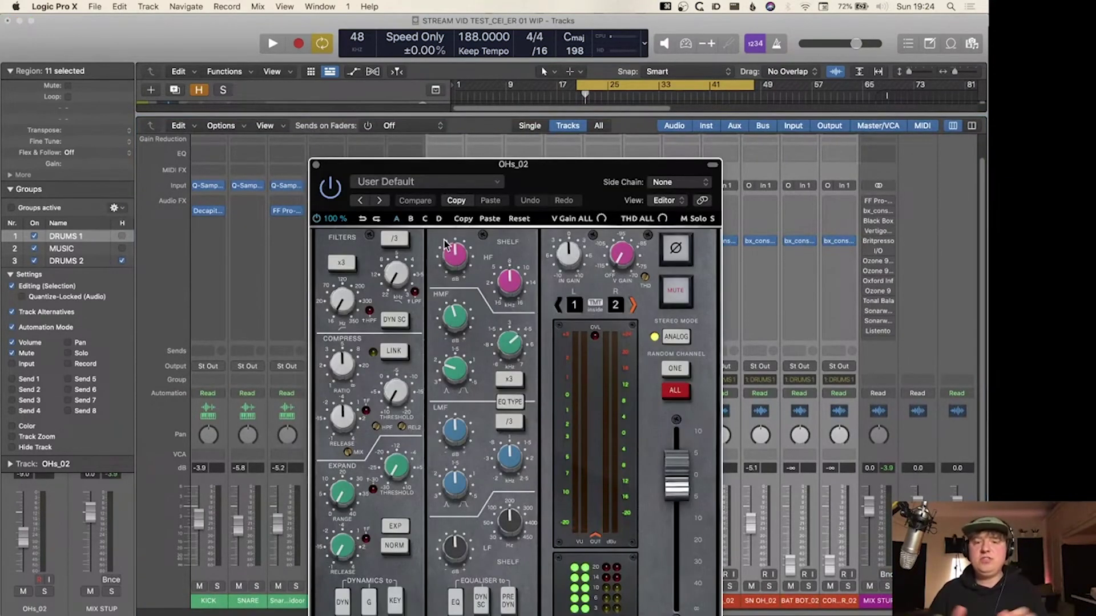
left_click(316, 165)
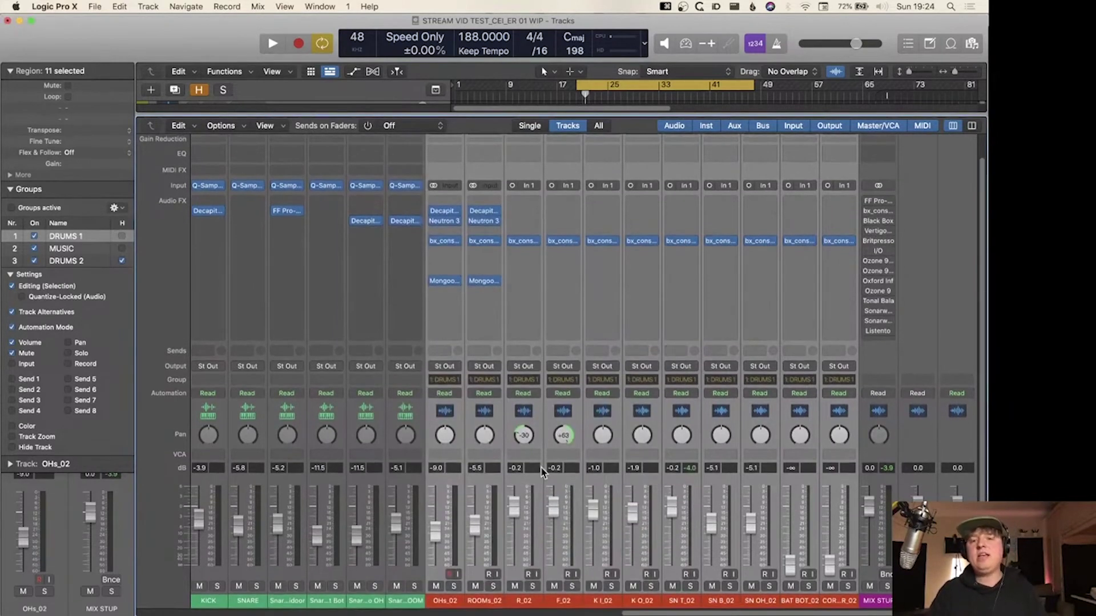
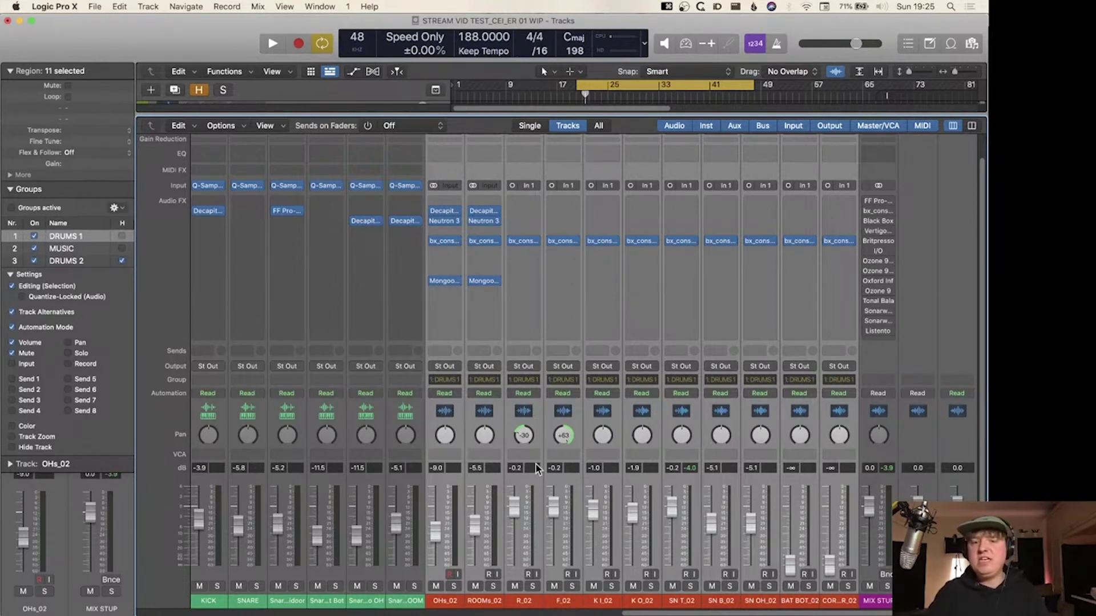
- Look over the sample and recorded drum channels in the mixer, select the K O_02 channel and close the mixer
scroll(536, 468, "left", 5)
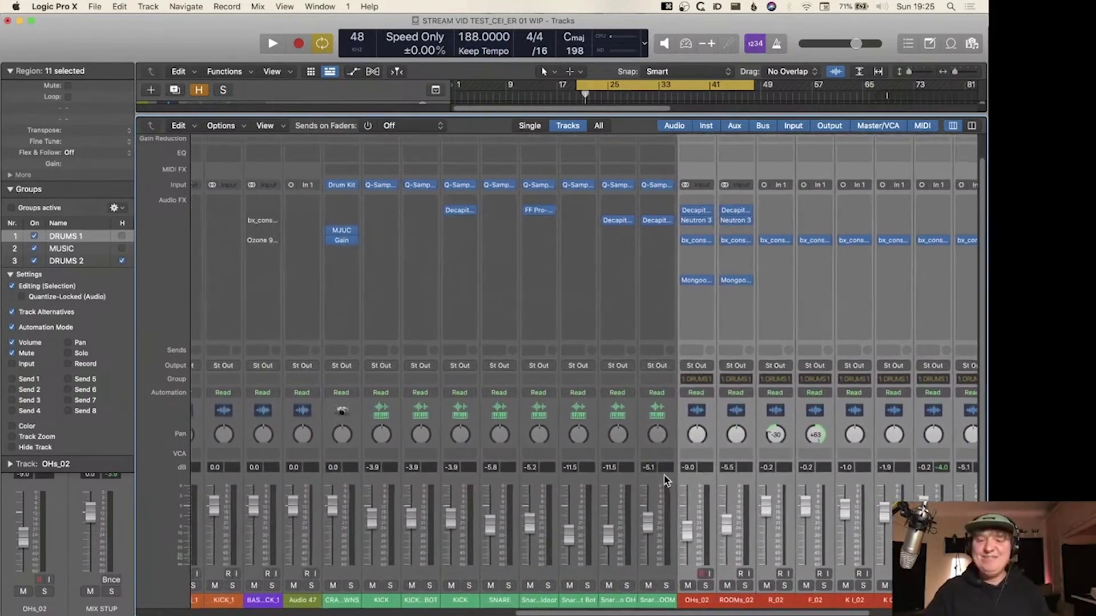
scroll(666, 481, "right", 6)
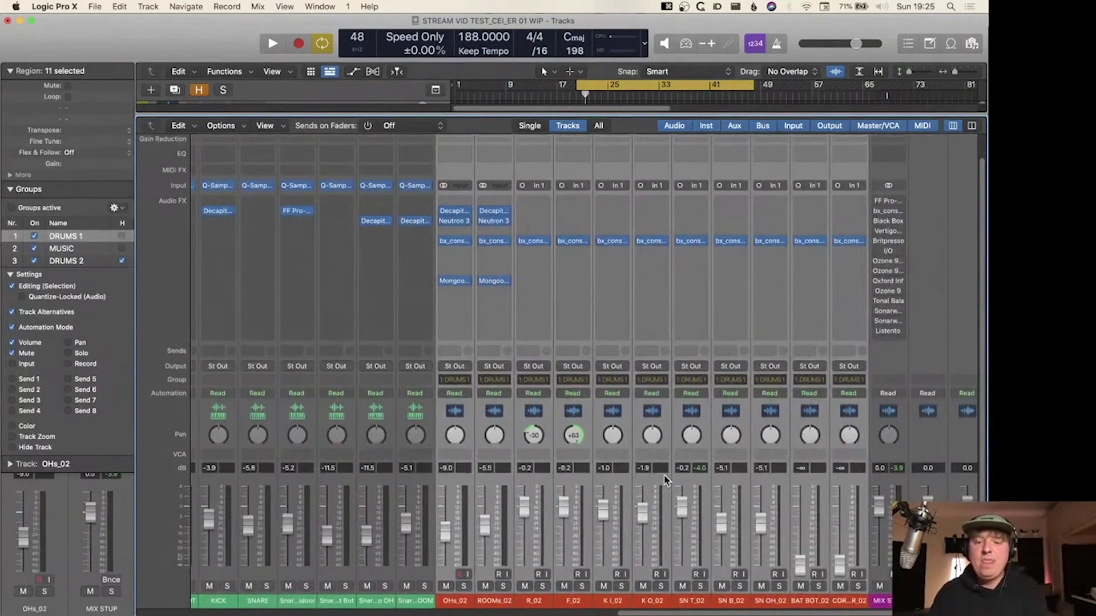
left_click(666, 482)
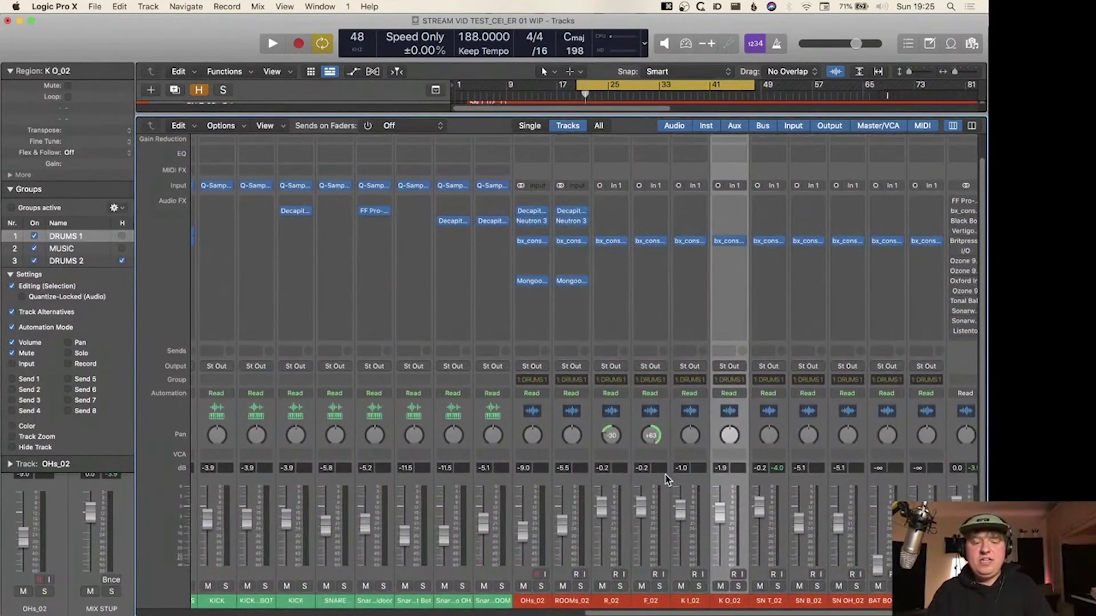
key("x")
- Close the mixer and select every sampled and recorded drum track from CRASH DOWNS to CORRIDOR_02
scroll(609, 262, "up", 5)
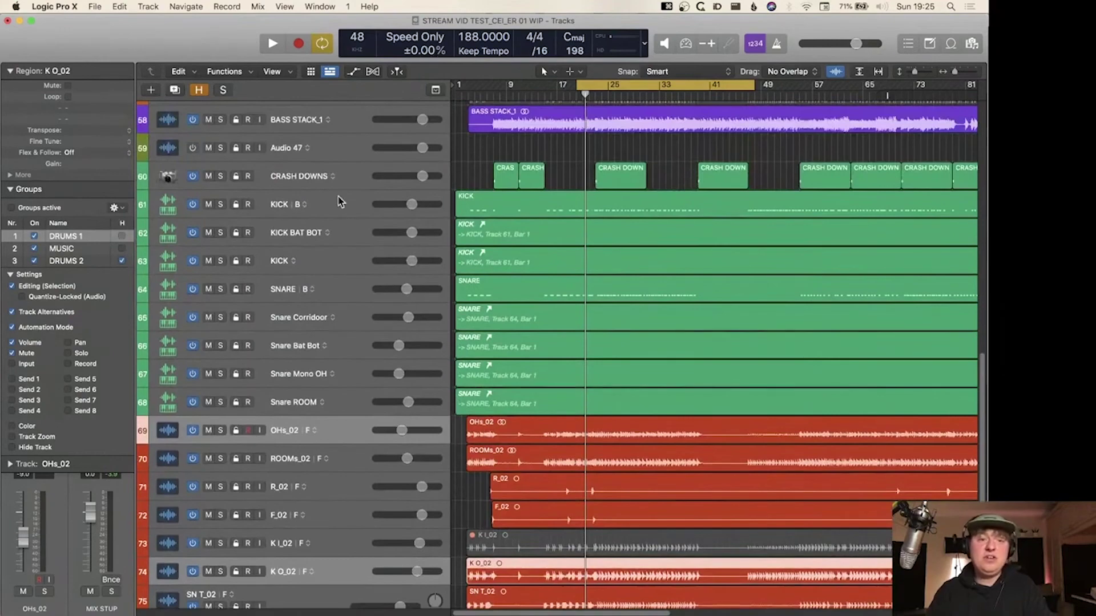
left_click(310, 182)
scroll(309, 303, "down", 6)
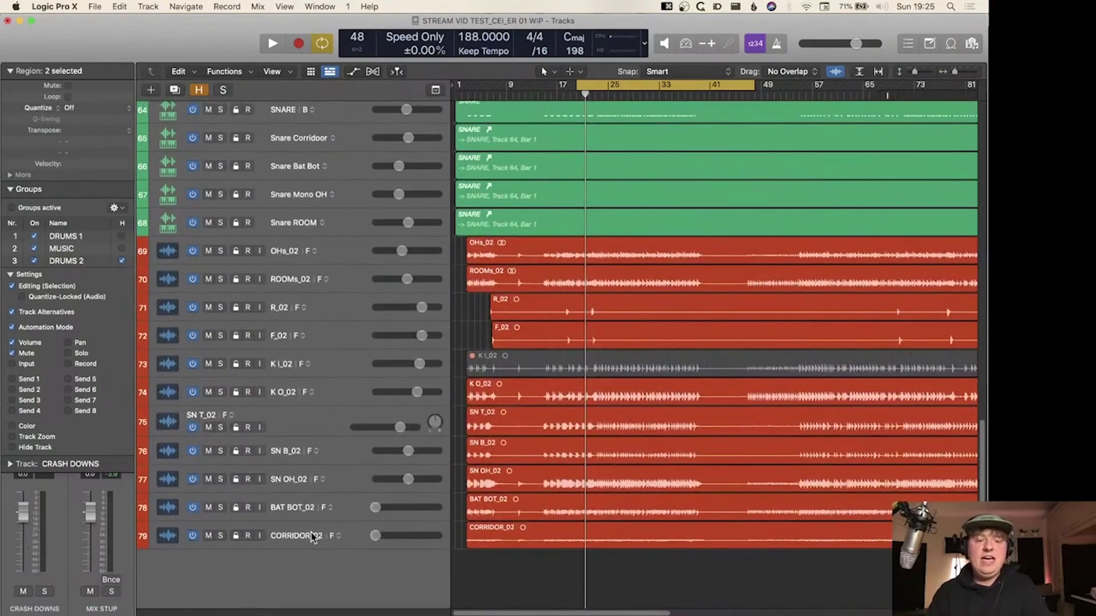
left_click(311, 538, "shift")
key("z")
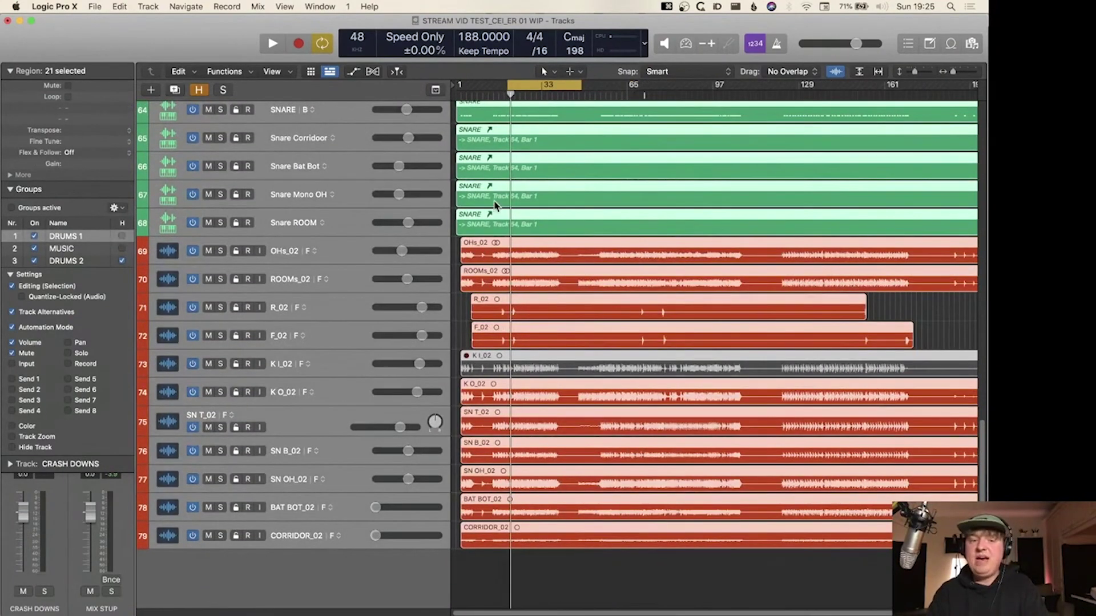
- Turn off cycle mode, move the playhead back near the start of the song and start playback
key("c")
key("comma")
key("comma")
key("comma")
key("shift+comma")
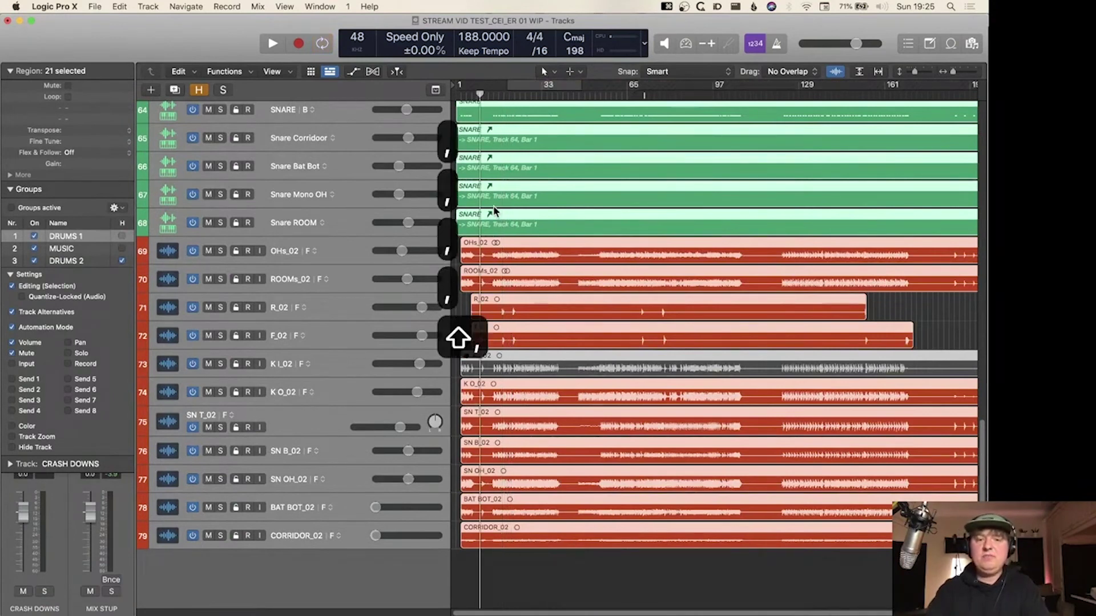
key("Return")
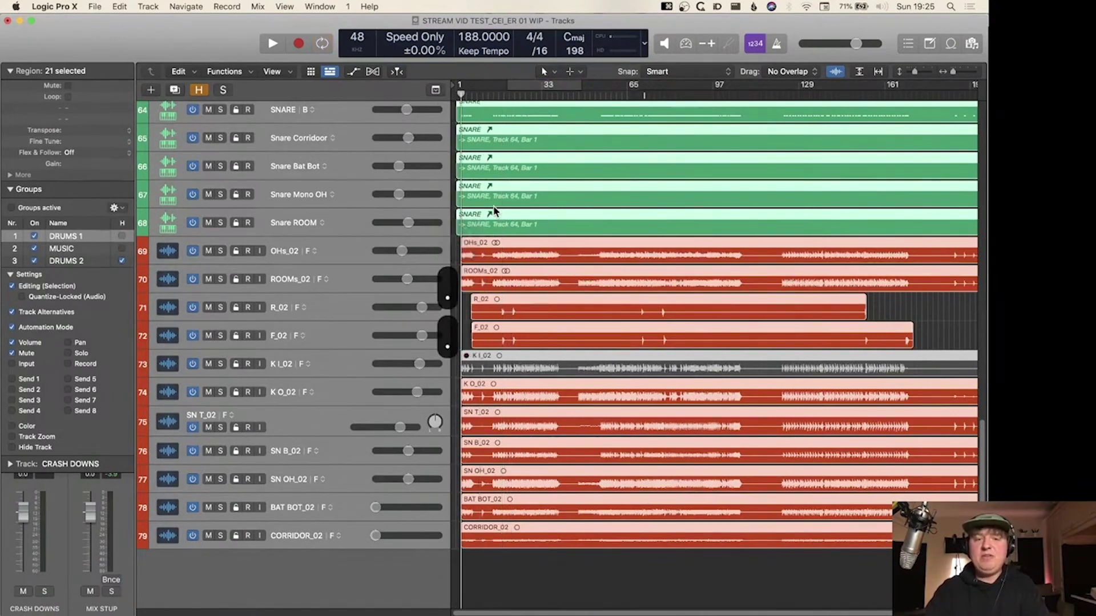
key("z")
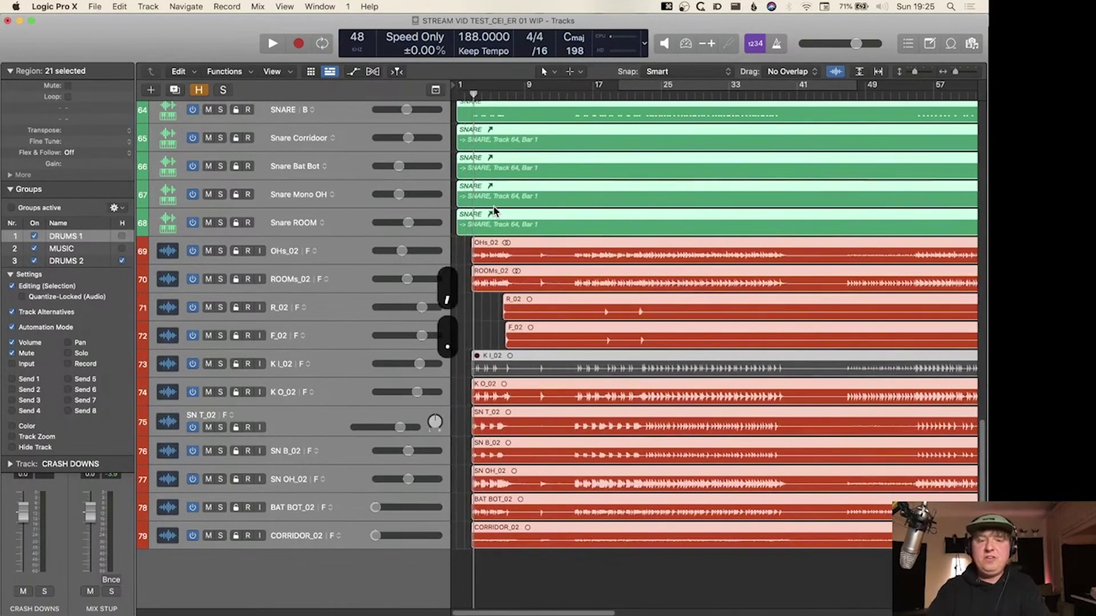
key("space")
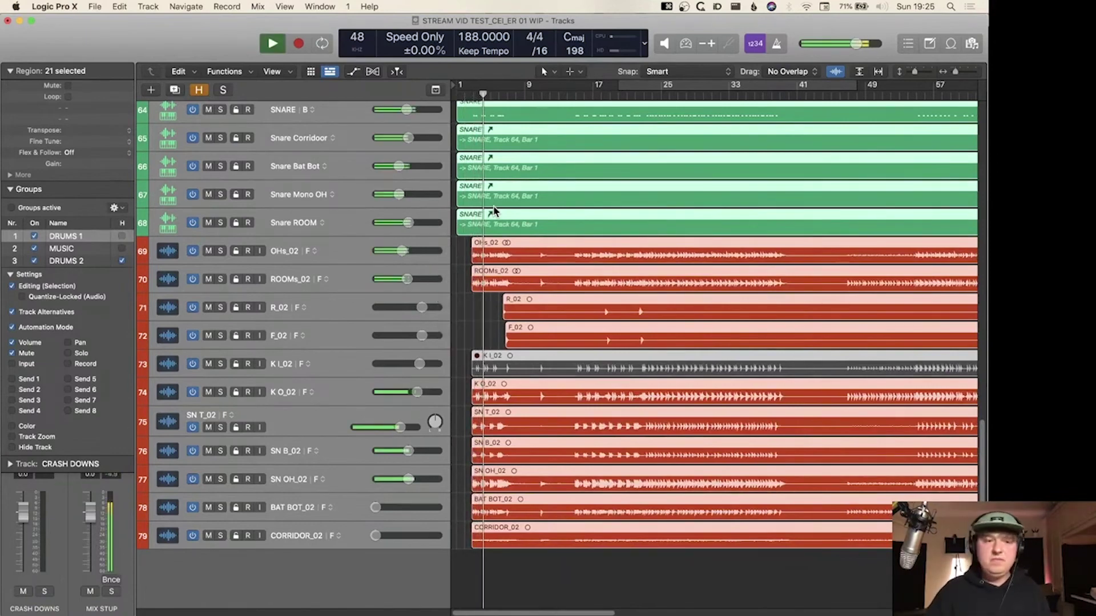
- Look over the drum channels in the mixer during playback, close the mixer and deselect all regions
key("x")
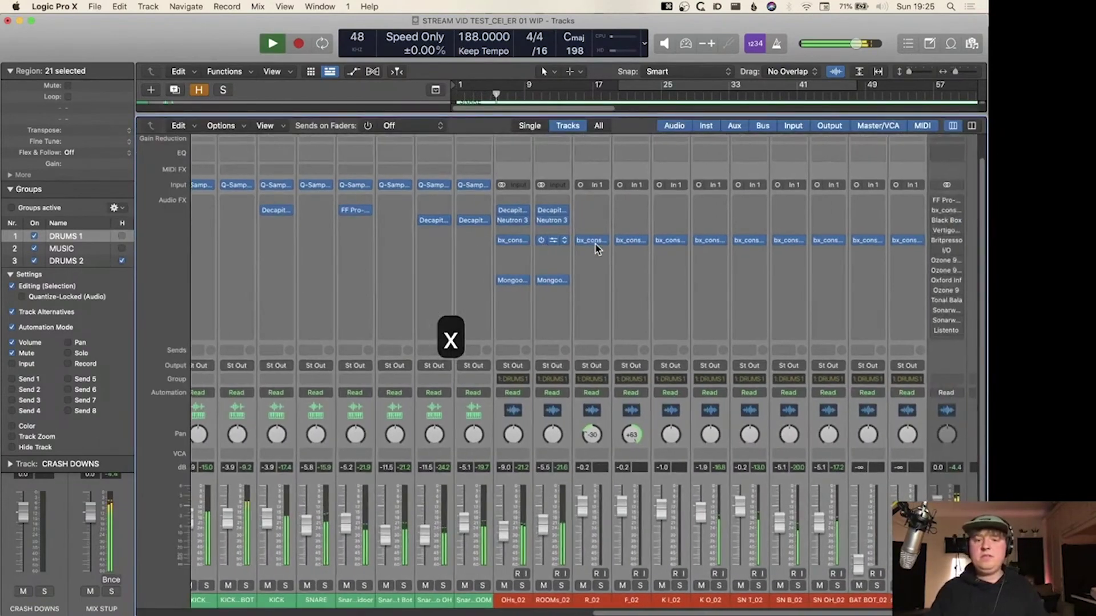
scroll(594, 244, "right", 5)
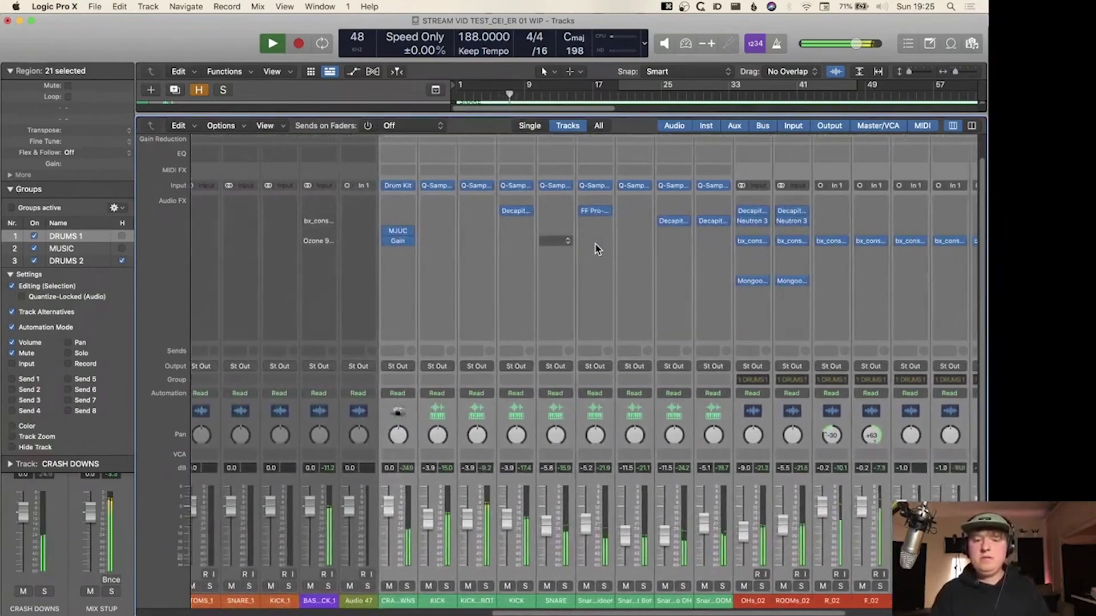
key("x")
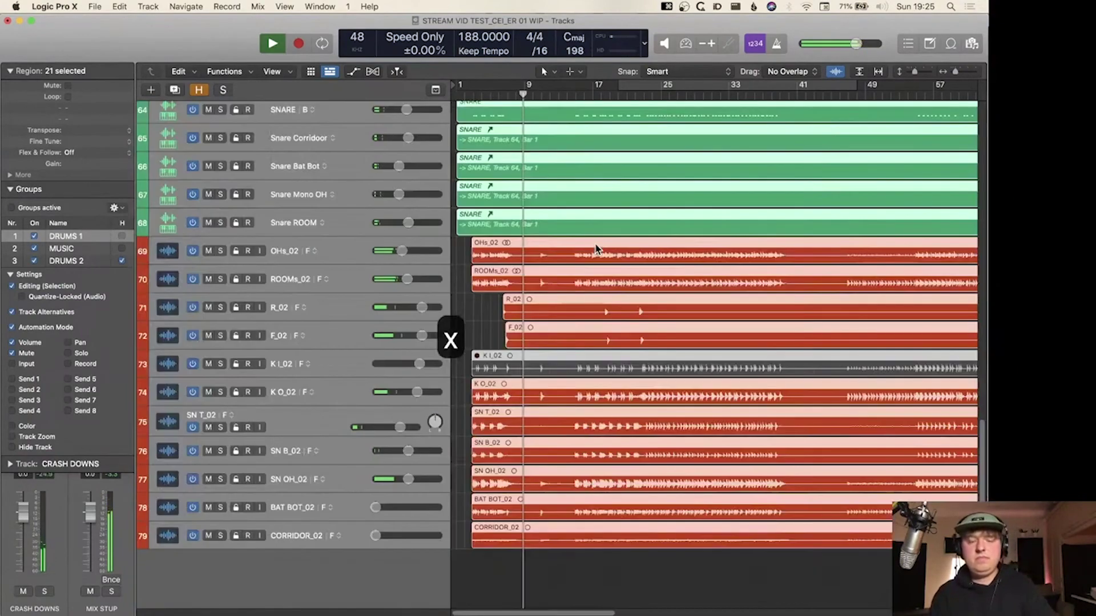
left_click(568, 578)
key("z")
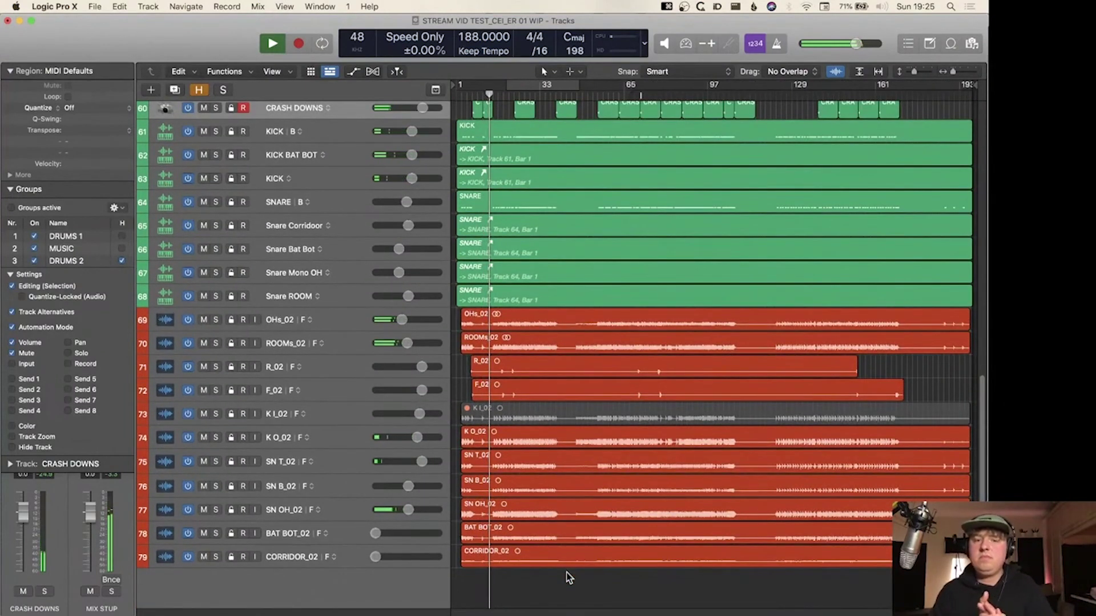
- Open the mixer and select the channels from DUB GTR_1 to BASS STACK_1
key("x")
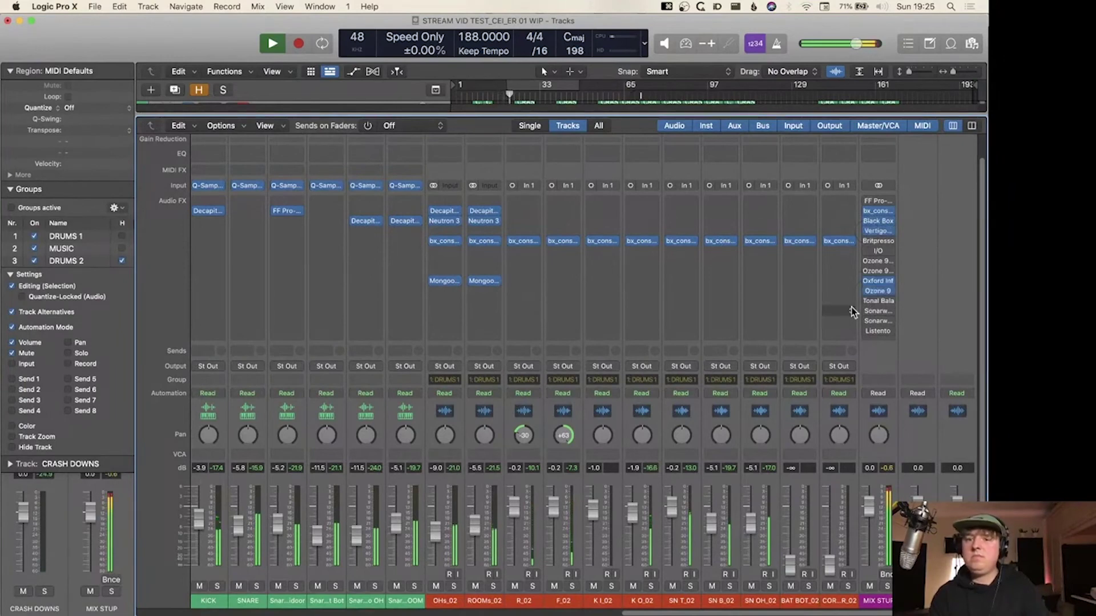
scroll(855, 308, "left", 5)
scroll(854, 313, "left", 10)
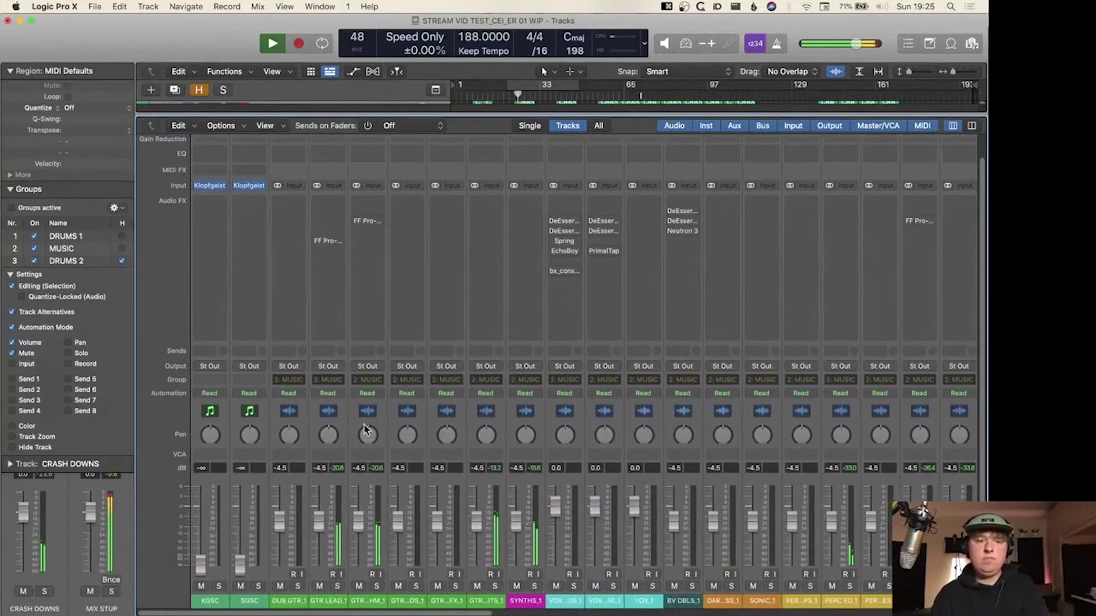
left_click(278, 578)
scroll(513, 571, "right", 5)
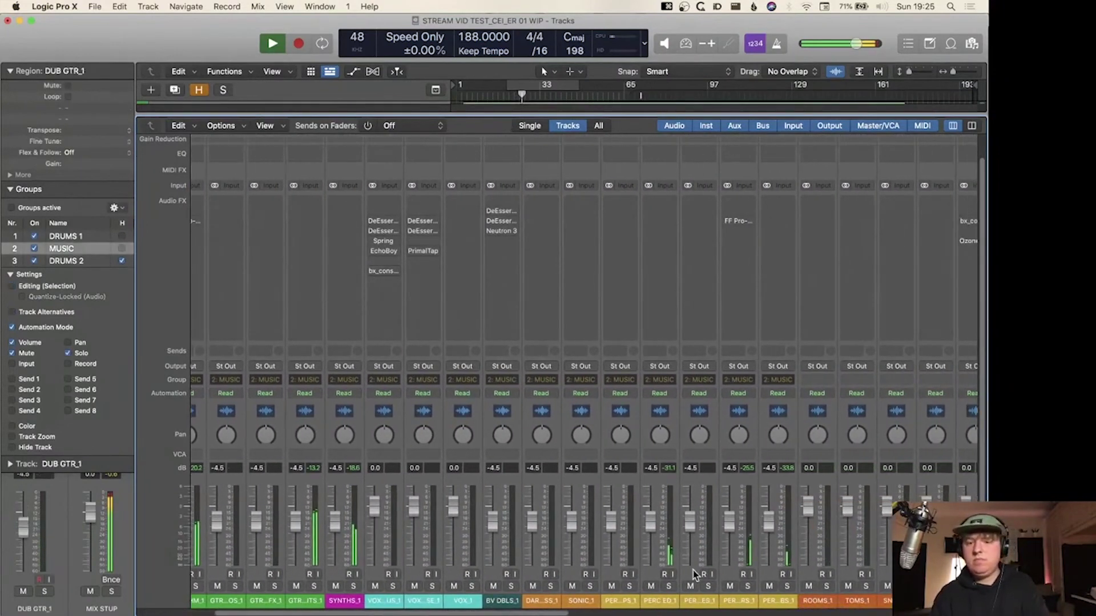
scroll(744, 565, "right", 5)
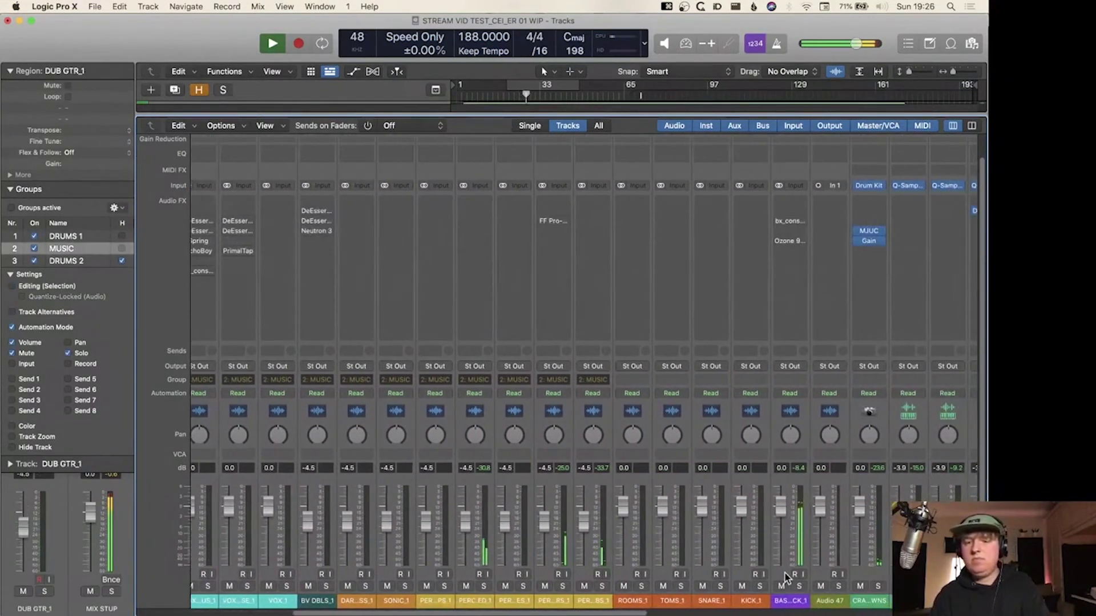
left_click(783, 573, "shift")
- Enable the bypassed plug-ins on the selected channels, including bx_console and Ozone 9 on BASS STACK_1, and close the mixer
left_click(778, 221)
left_click(778, 241)
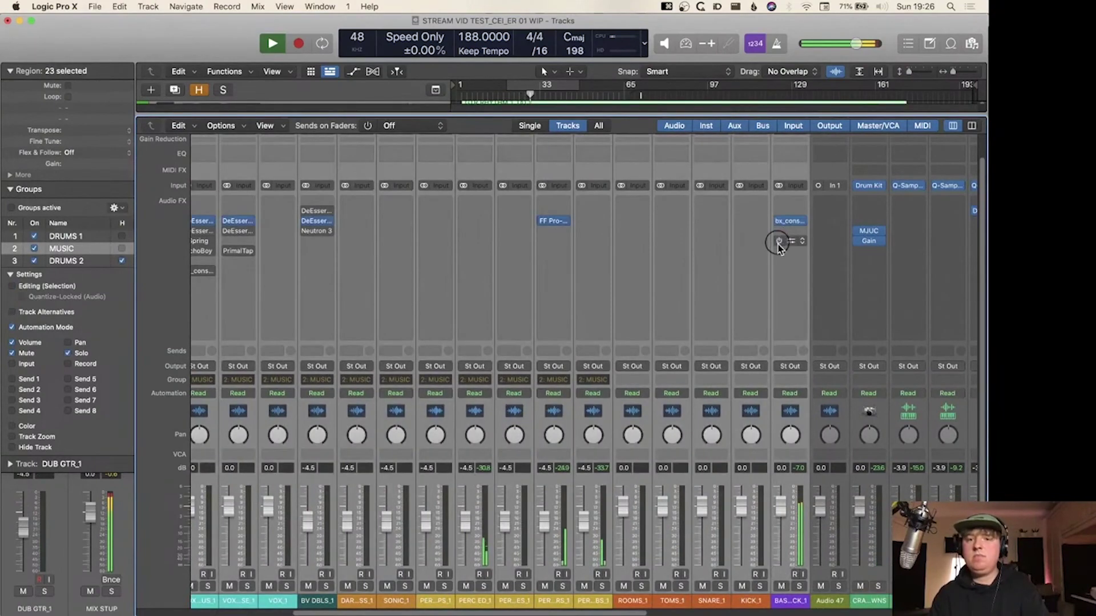
scroll(769, 248, "left", 3)
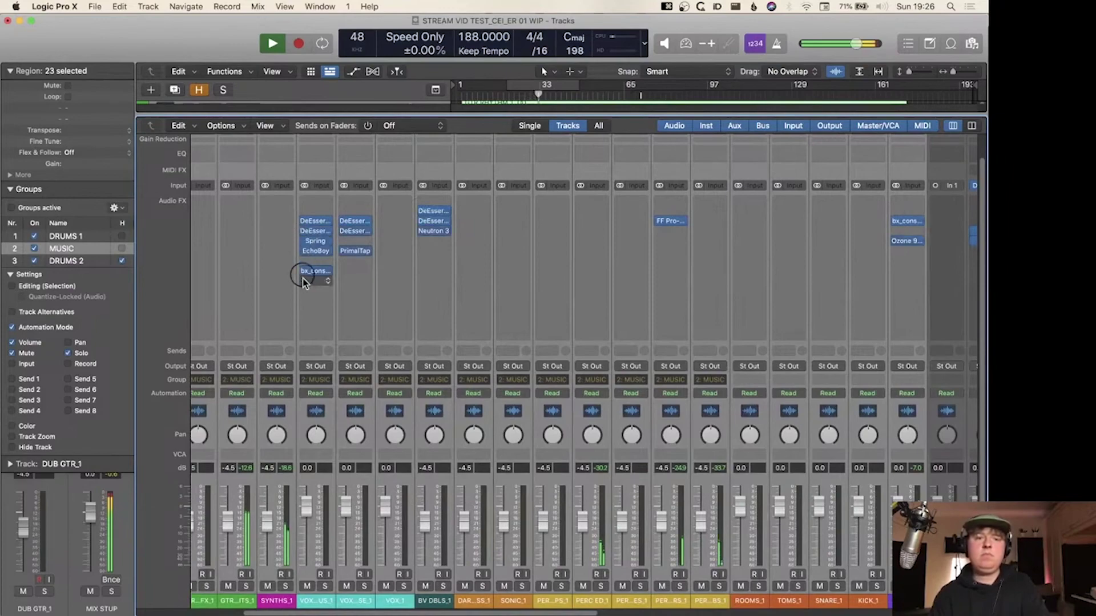
scroll(399, 272, "right", 10)
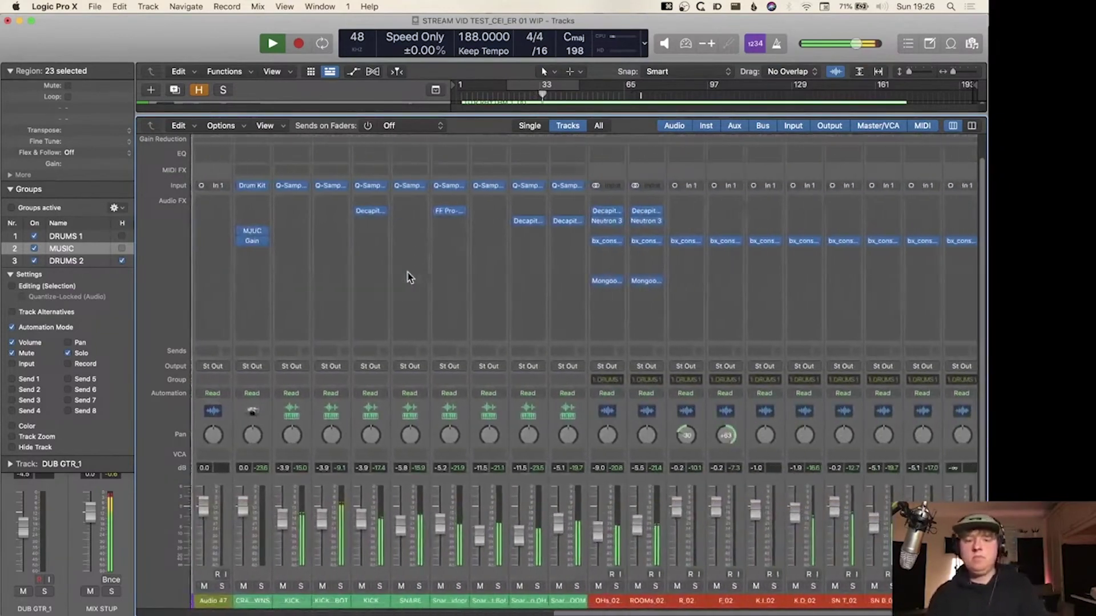
key("x")
- Solo the recorded drum tracks from OHs_02 to CORRIDOR_02 and skip playback forward to audition them
scroll(553, 331, "down", 5)
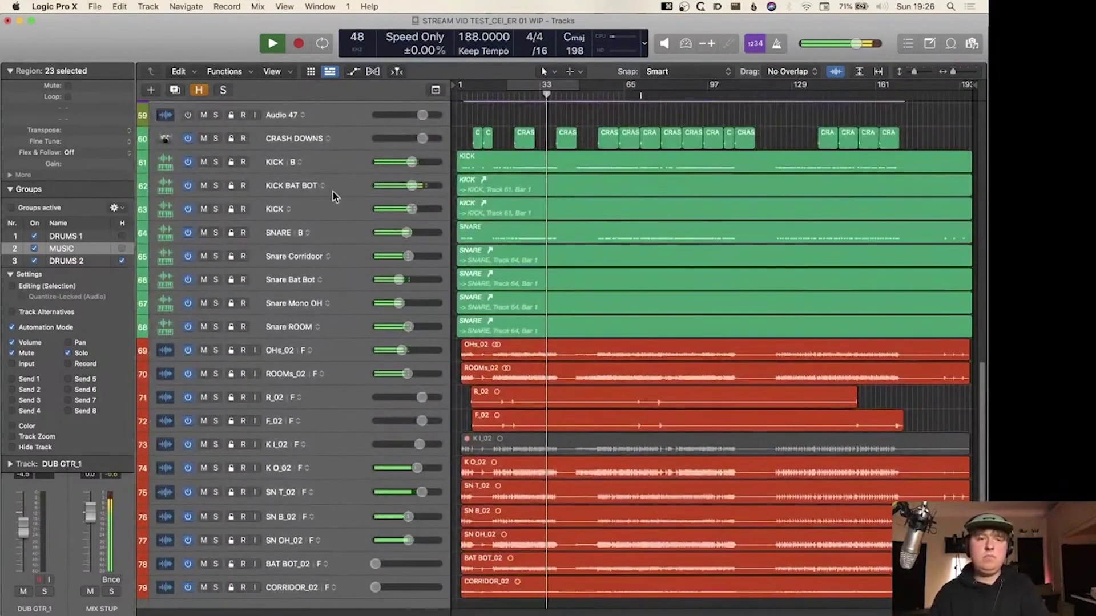
left_click(290, 355)
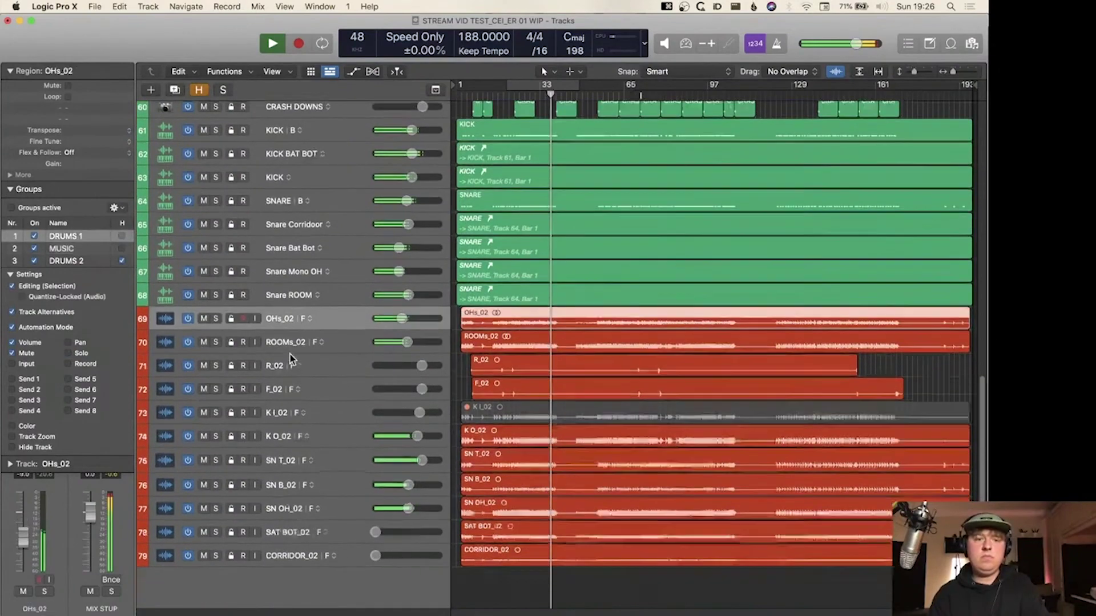
scroll(291, 371, "down", 2)
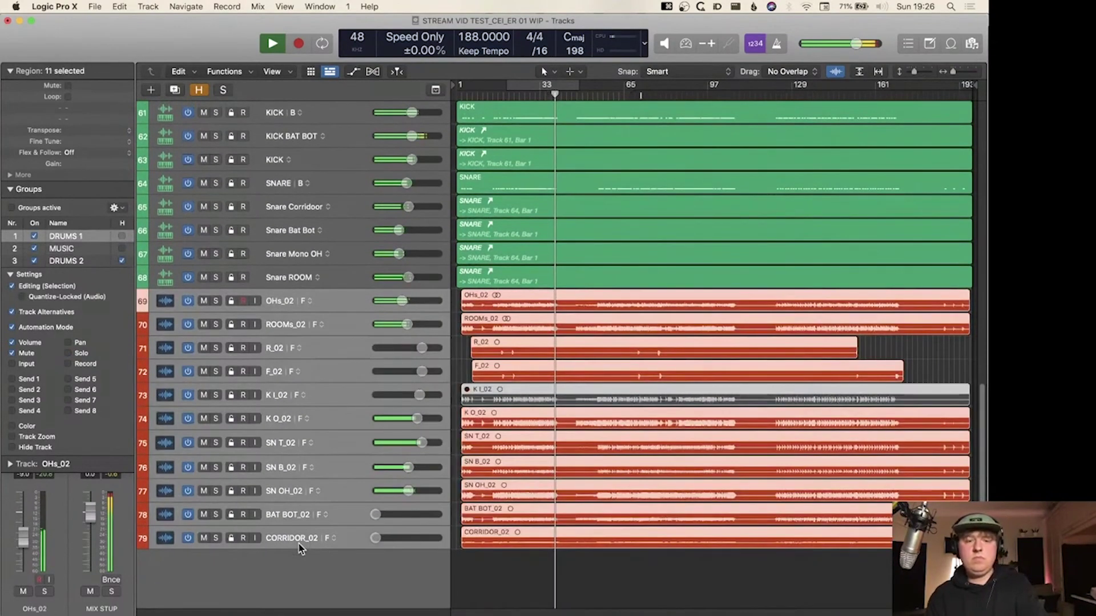
key("s")
key("shift+period")
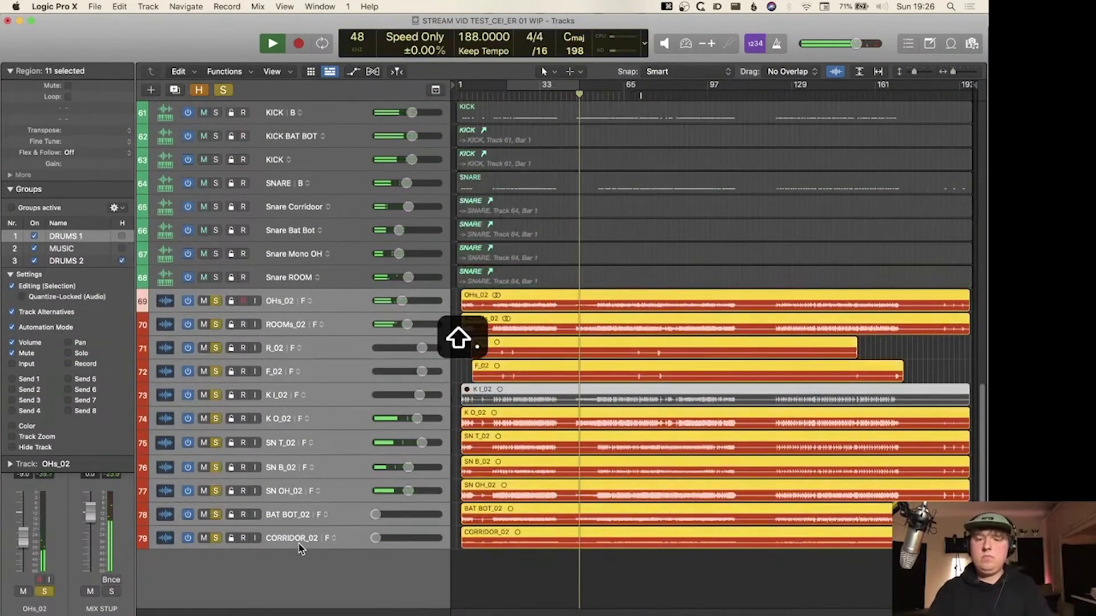
key("shift+period")
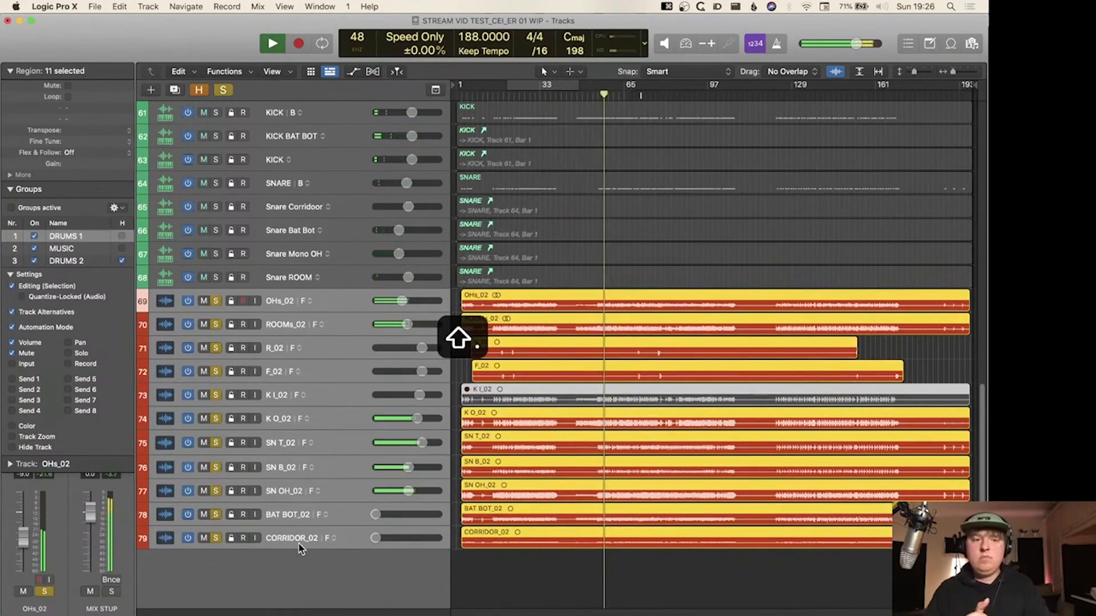
- Select the sample tracks from Snare ROOM up to CRASH DOWNS and add them to the solo
scroll(301, 456, "up", 4)
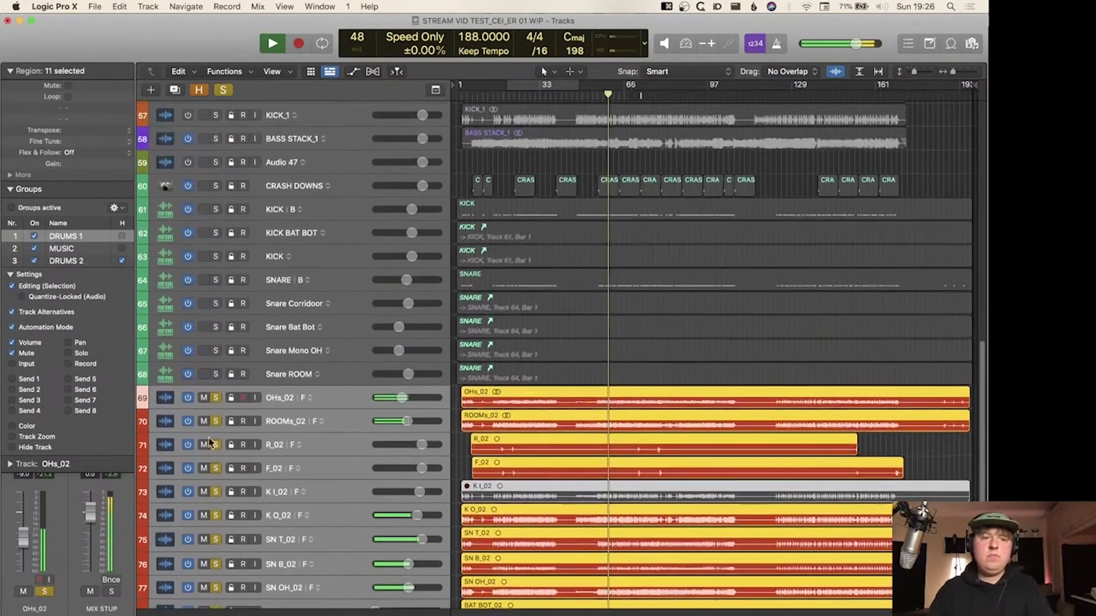
left_click(302, 377)
scroll(301, 376, "up", 2)
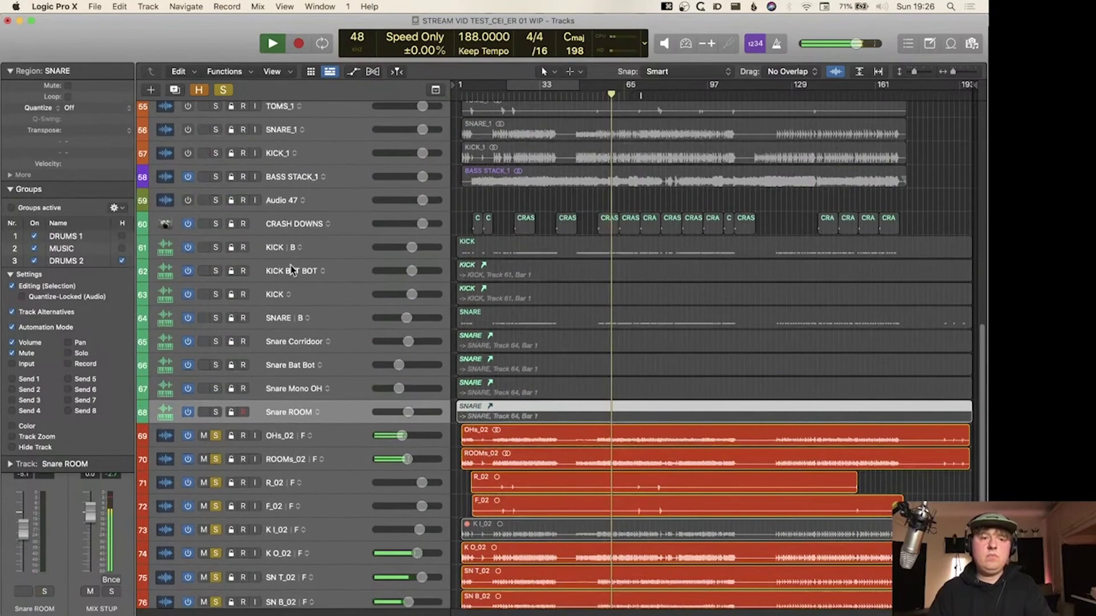
left_click(290, 225, "shift")
key("s")
- Select the recorded drum tracks from OHs_02 to CORRIDOR_02 and take them out of solo
scroll(234, 357, "down", 6)
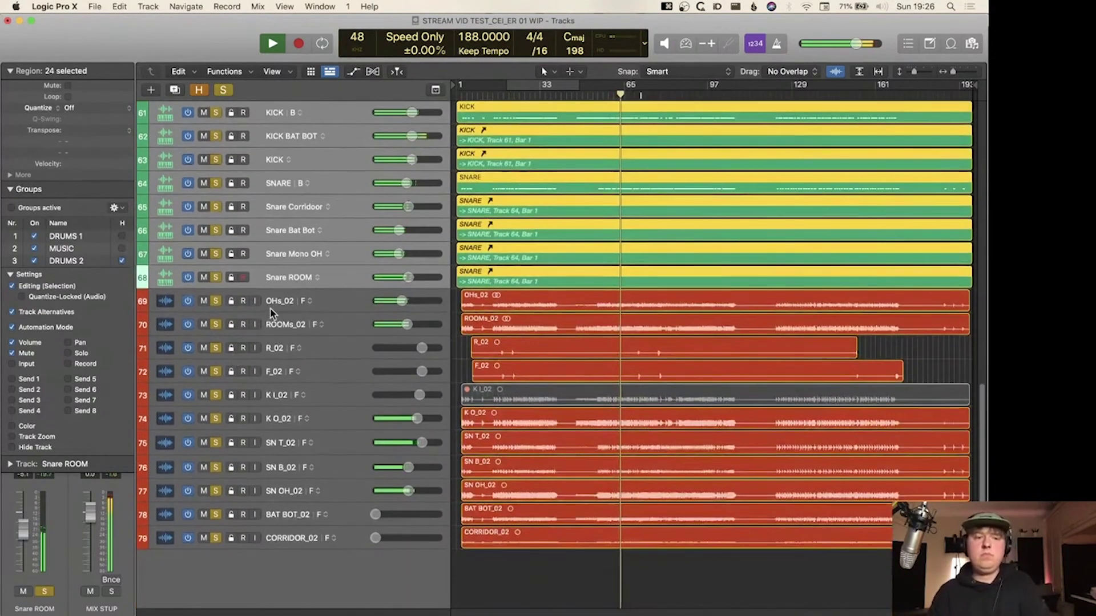
left_click(276, 301)
left_click(295, 537, "shift")
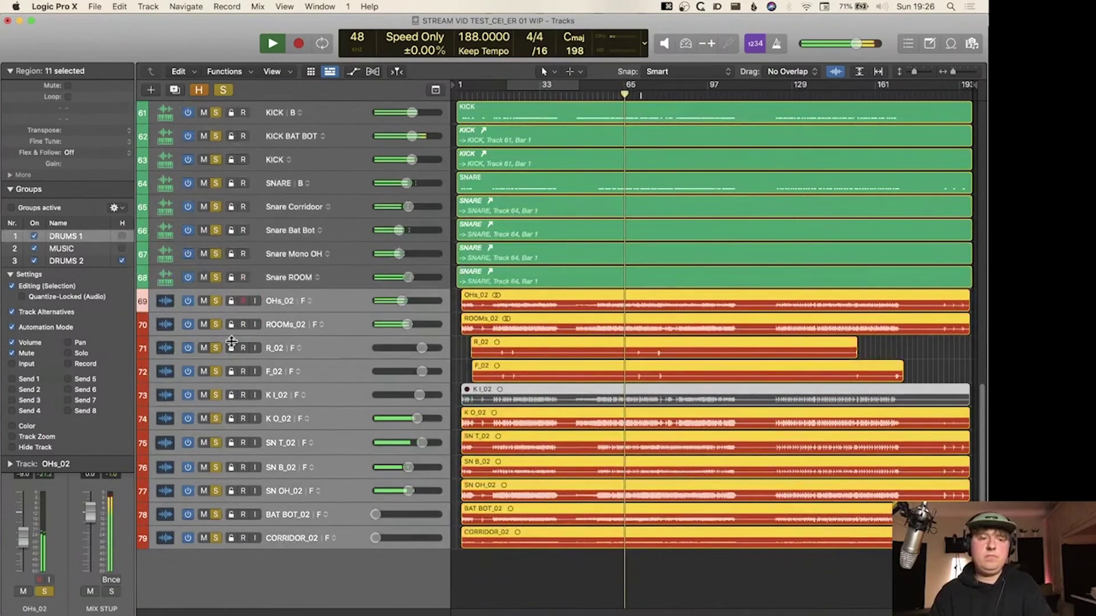
left_click(215, 301)
scroll(217, 302, "up", 6)
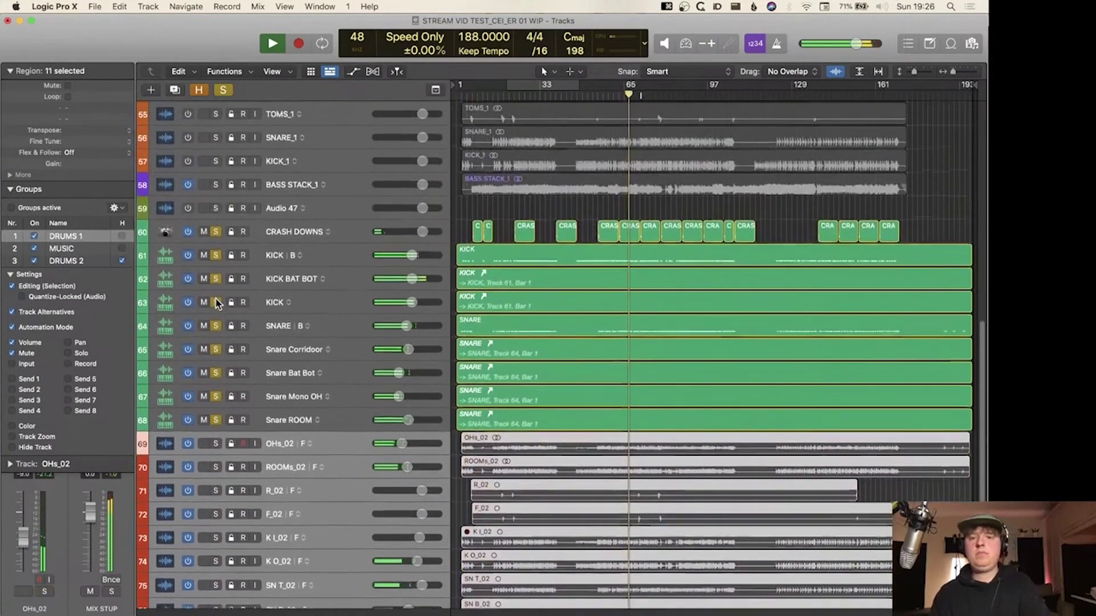
- Open the mixer, stop playback and examine the sample channels and the recorded drum channels, selecting OHs_02 and ROOMs_02
key("x")
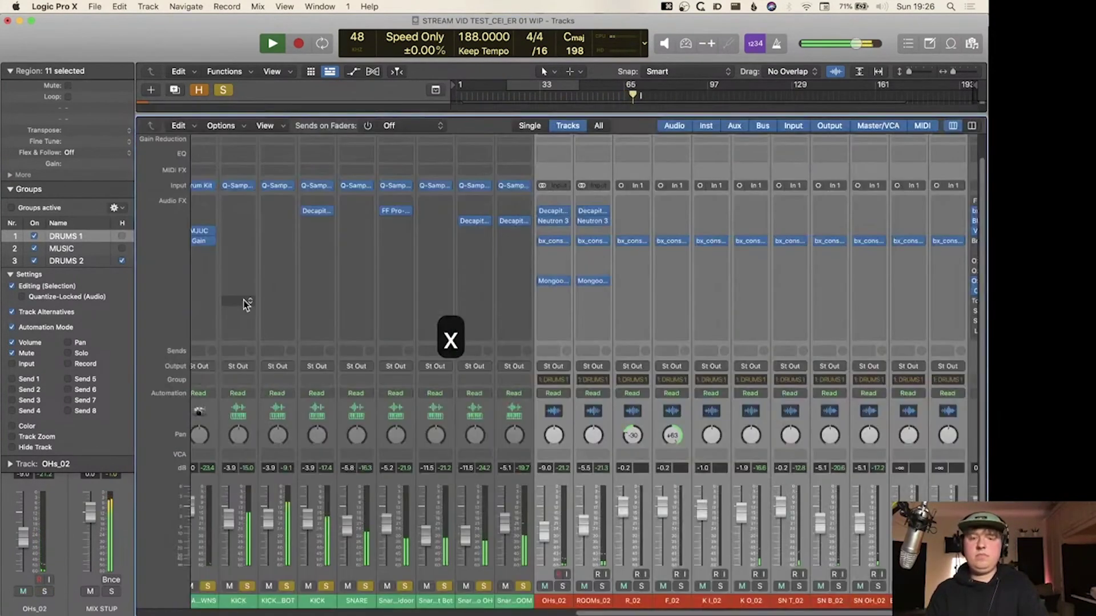
key("space")
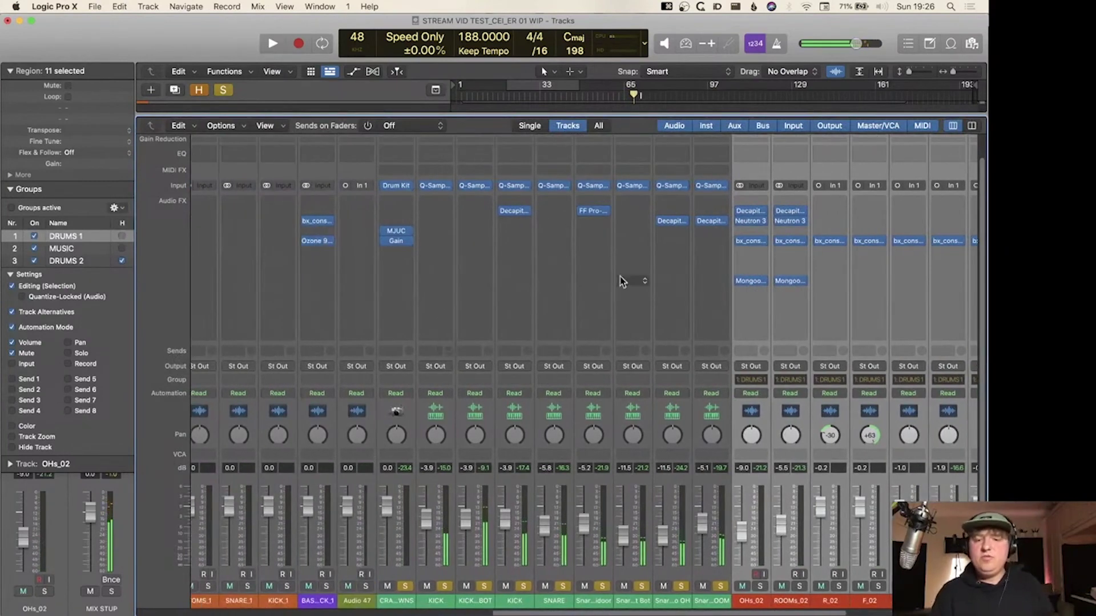
scroll(387, 366, "left", 3)
scroll(650, 573, "right", 2)
left_click(649, 574)
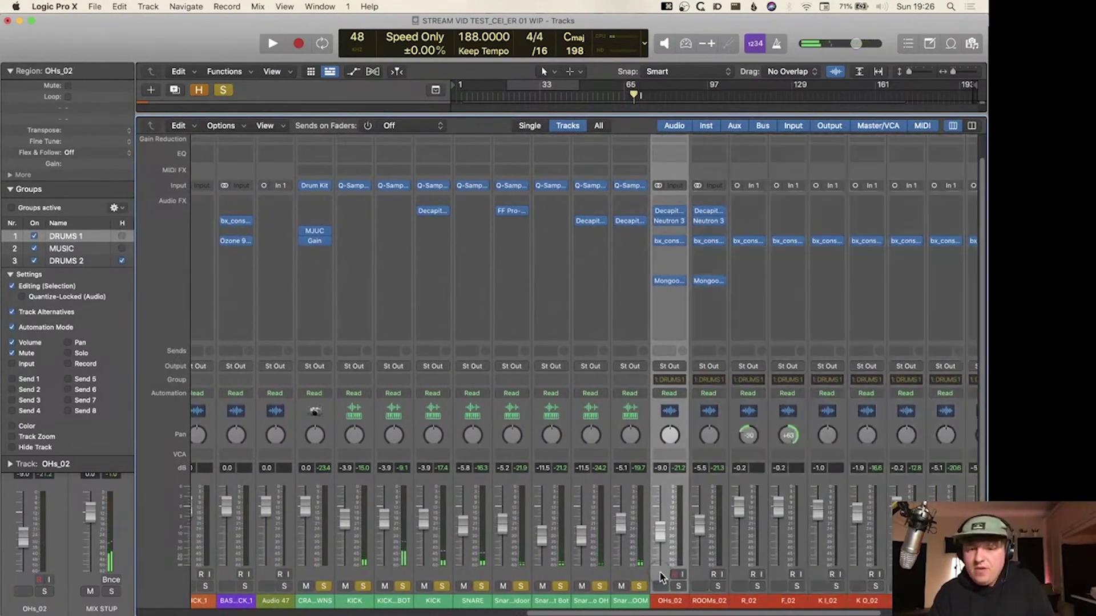
left_click(651, 574)
scroll(627, 542, "right", 3)
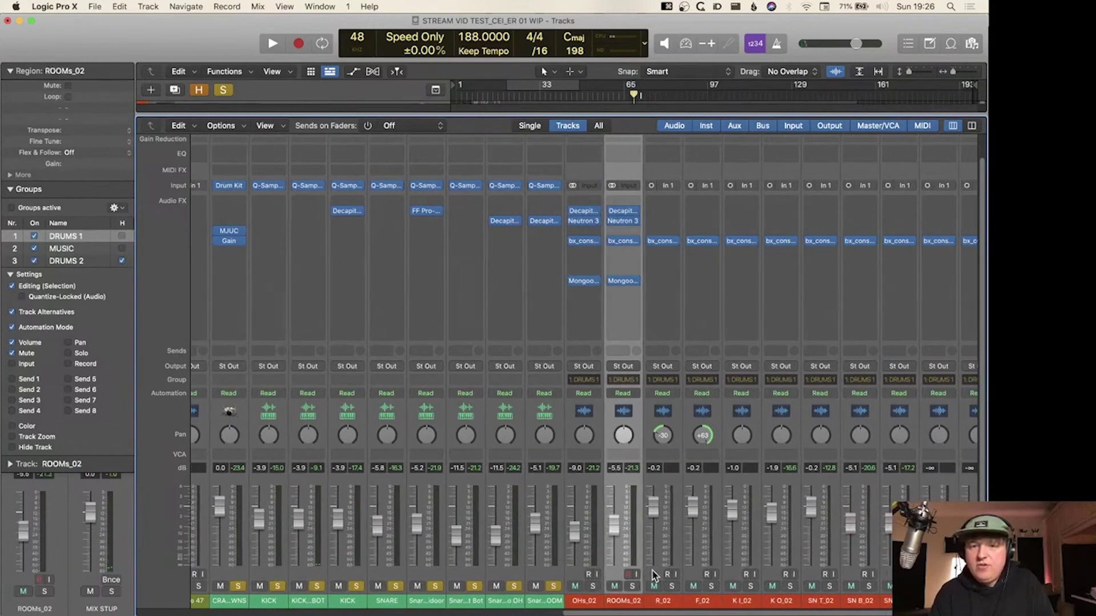
scroll(617, 536, "right", 1)
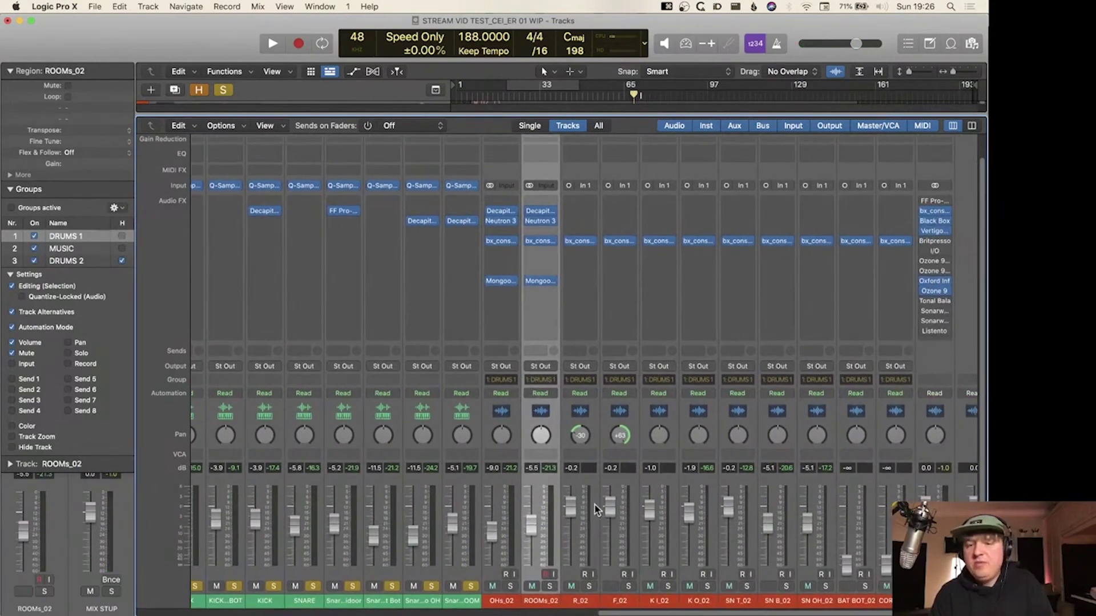
scroll(608, 565, "left", 4)
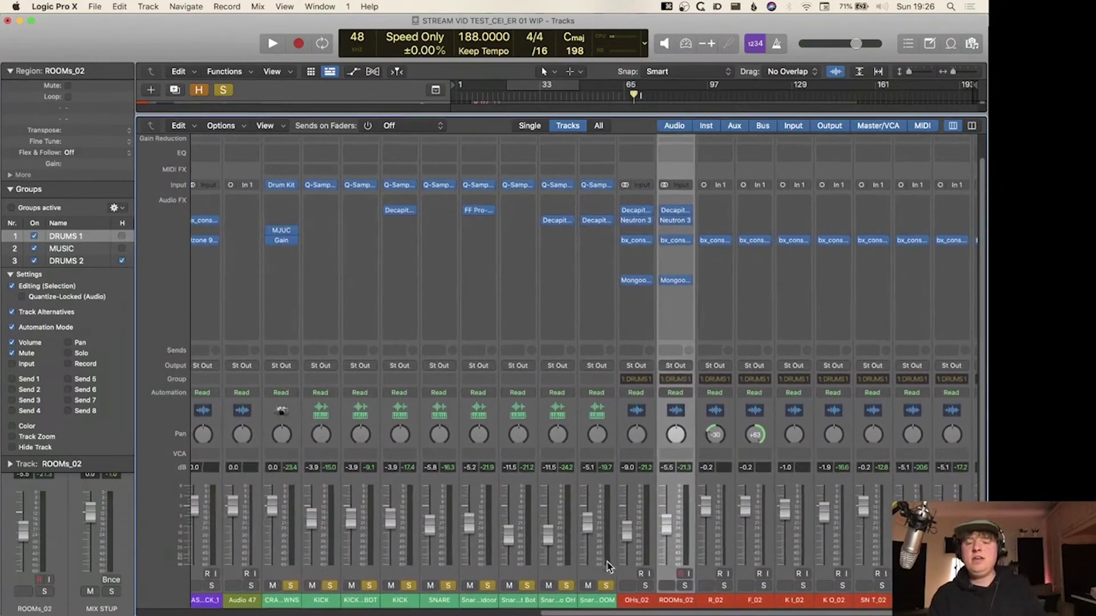
scroll(608, 567, "right", 4)
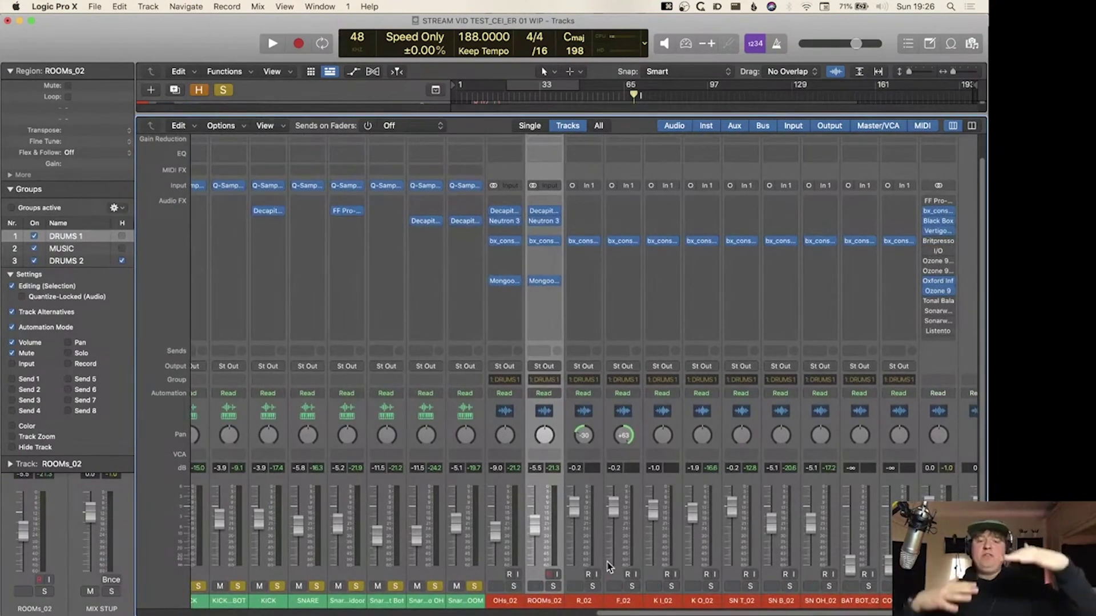
- Try lowering the CRASH DOWNS fader to -10.4 dB and reset it to 0.0 dB
scroll(609, 567, "left", 5)
left_click(615, 570)
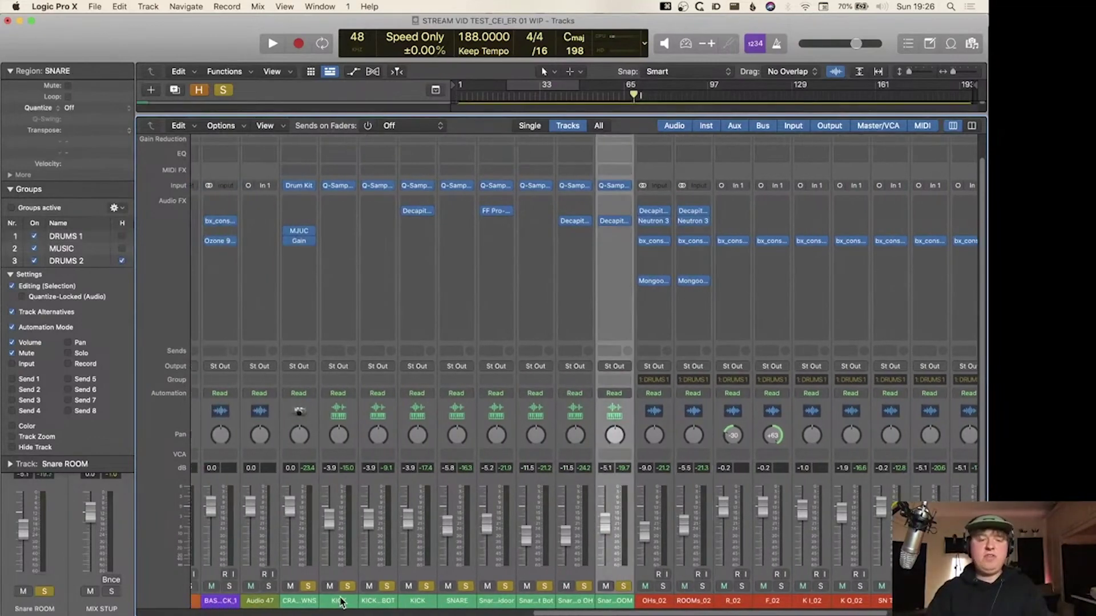
left_click(297, 570)
left_click_drag(290, 526, 290, 568)
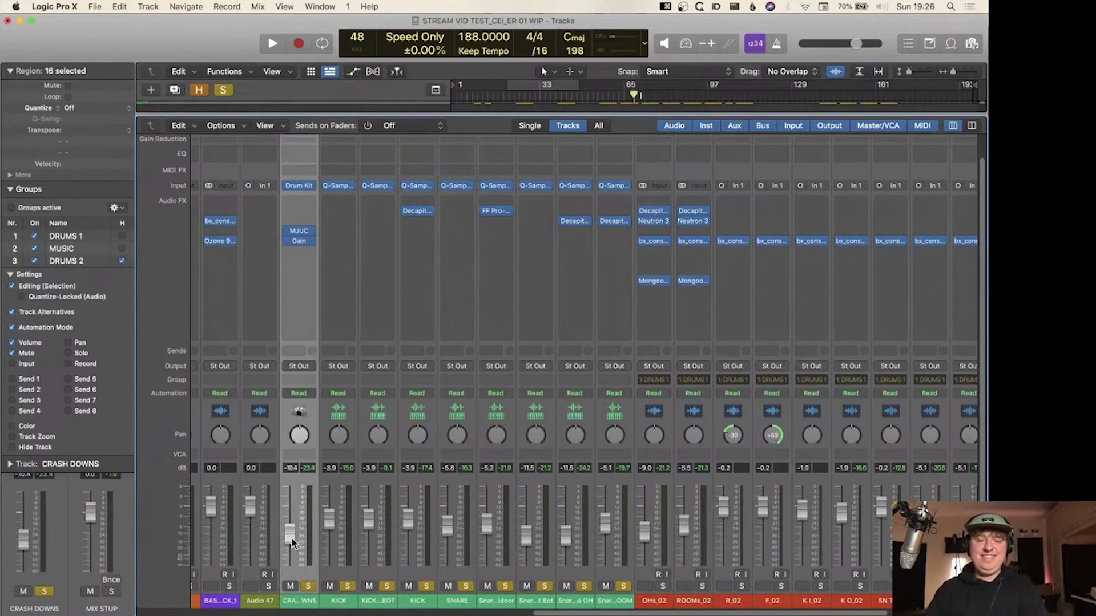
left_click(293, 539, "alt")
- Select the sample channels from CRASH DOWNS to Snare ROOM and nudge their faders together
left_click(613, 586, "shift")
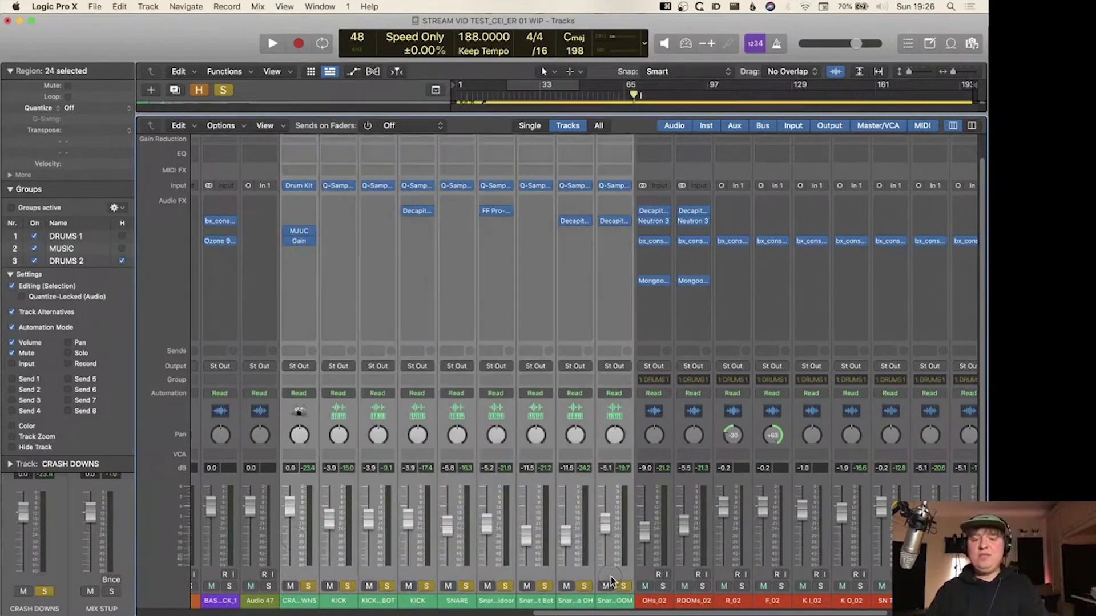
mouse_move(296, 514)
left_mouse_down()
mouse_move(295, 550)
mouse_move(301, 509)
left_mouse_up()
- Select the recorded drum channels from OHs_02 to SN OH_02 and lower their faders together by about 0.2 dB
scroll(302, 511, "right", 5)
scroll(303, 511, "left", 1)
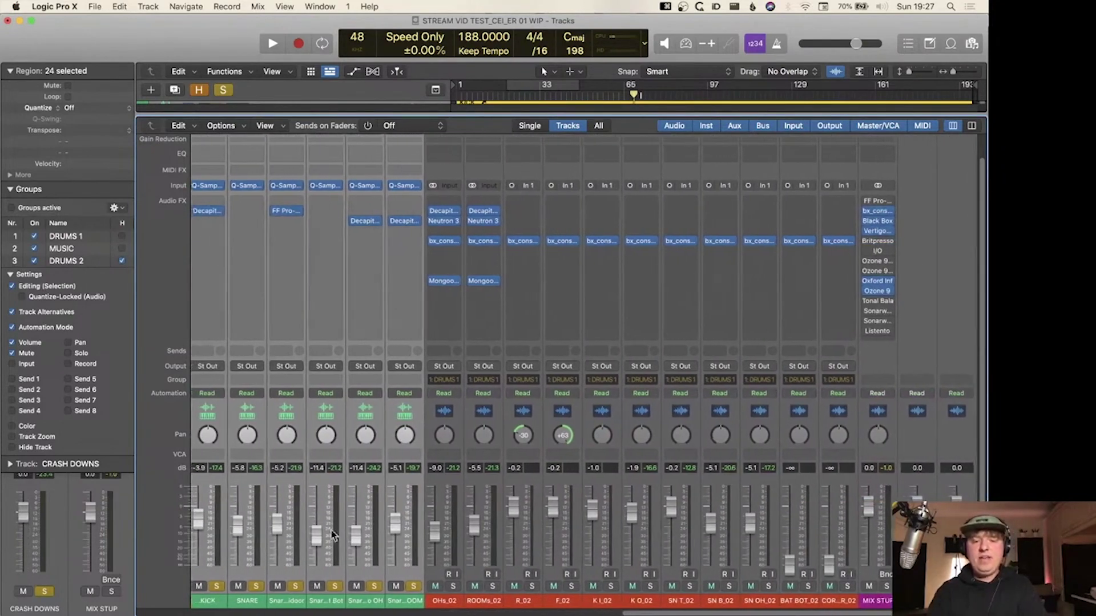
left_click(441, 579)
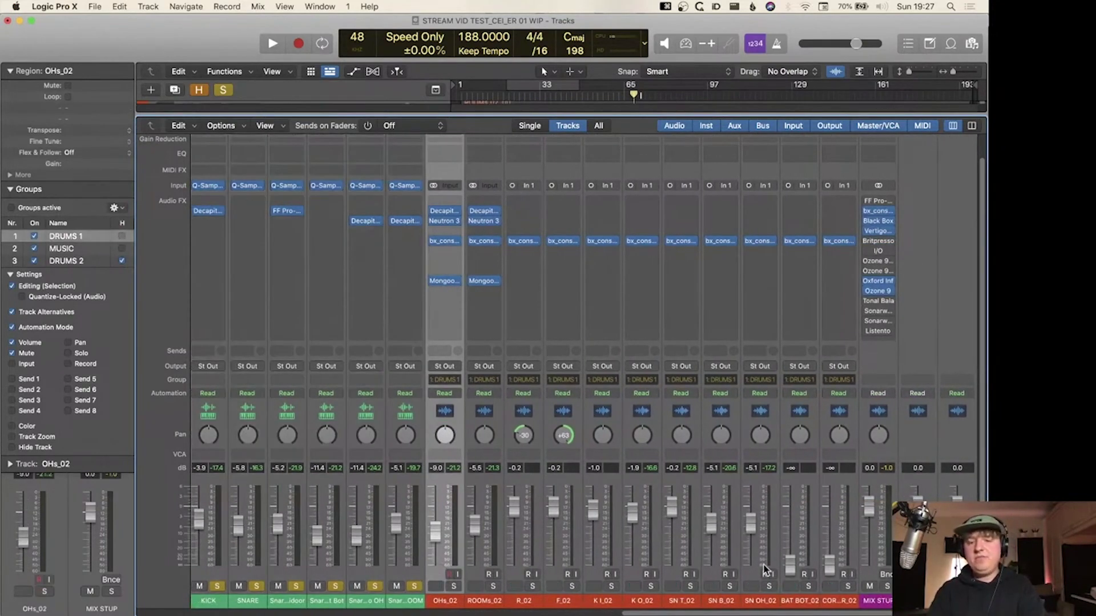
left_click(756, 577, "shift")
mouse_move(751, 528)
left_mouse_down()
mouse_move(751, 511)
mouse_move(752, 528)
left_mouse_up()
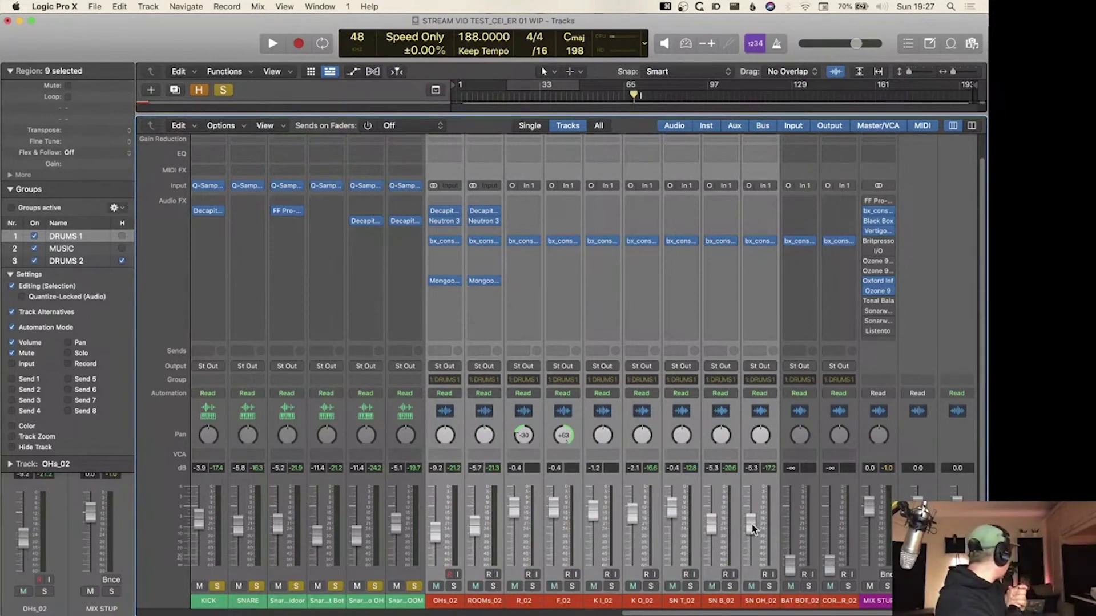
key("ctrl+m")
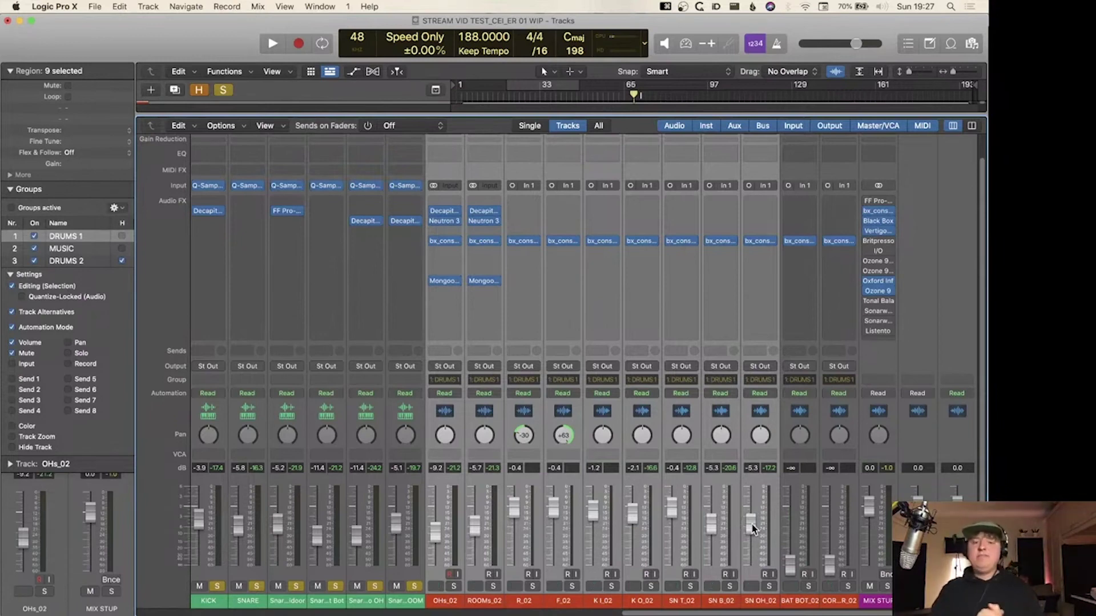
- Select the sample channels from Snare ROOM back to CRASH DOWNS and take them out of solo
scroll(443, 591, "left", 5)
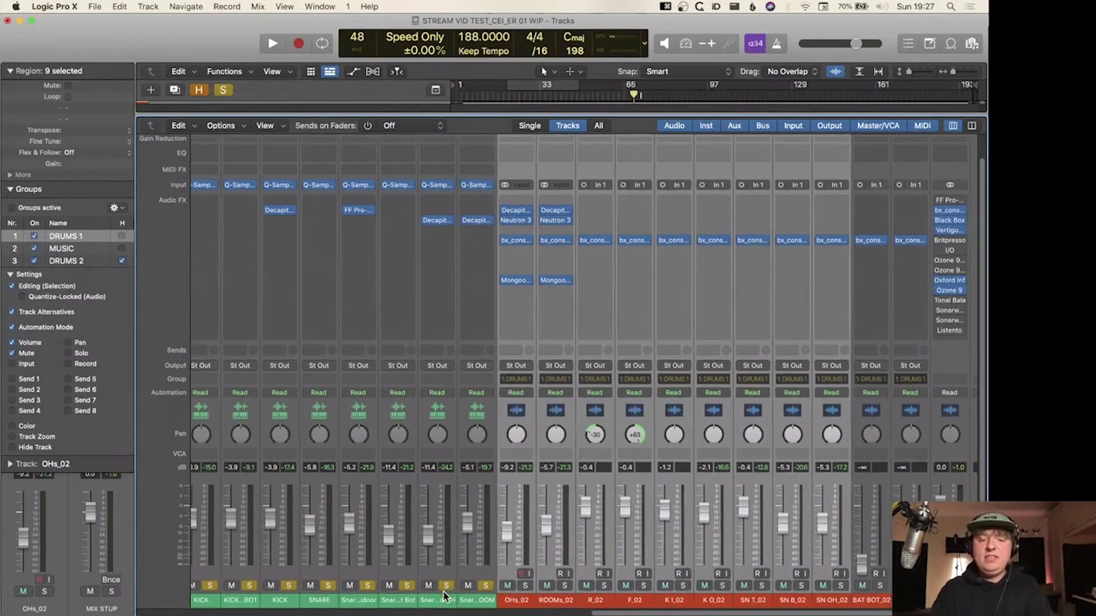
left_click(583, 576)
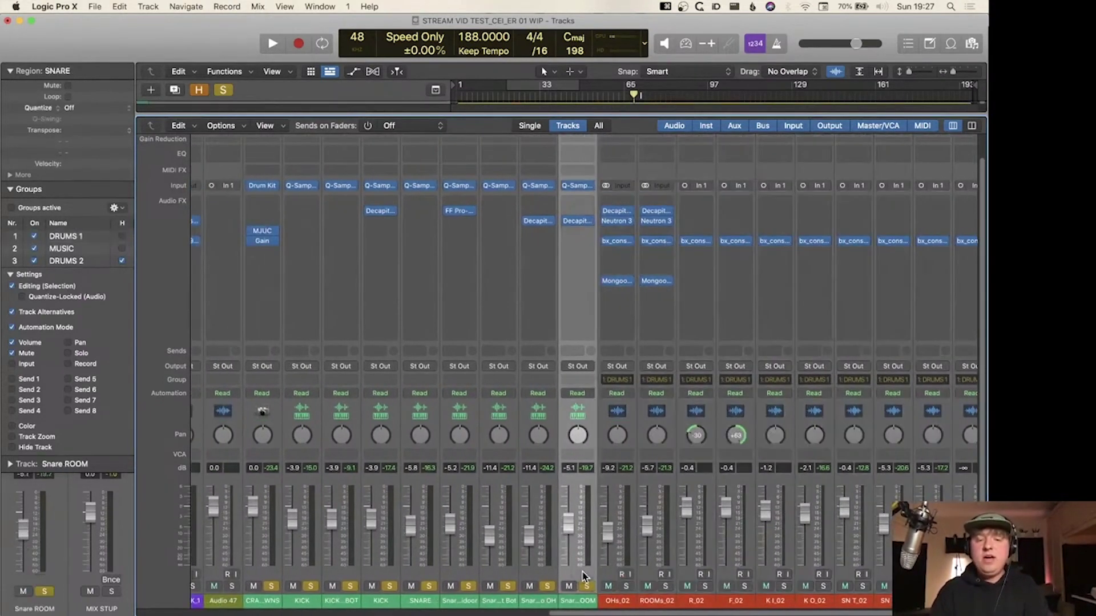
left_click(259, 568, "shift")
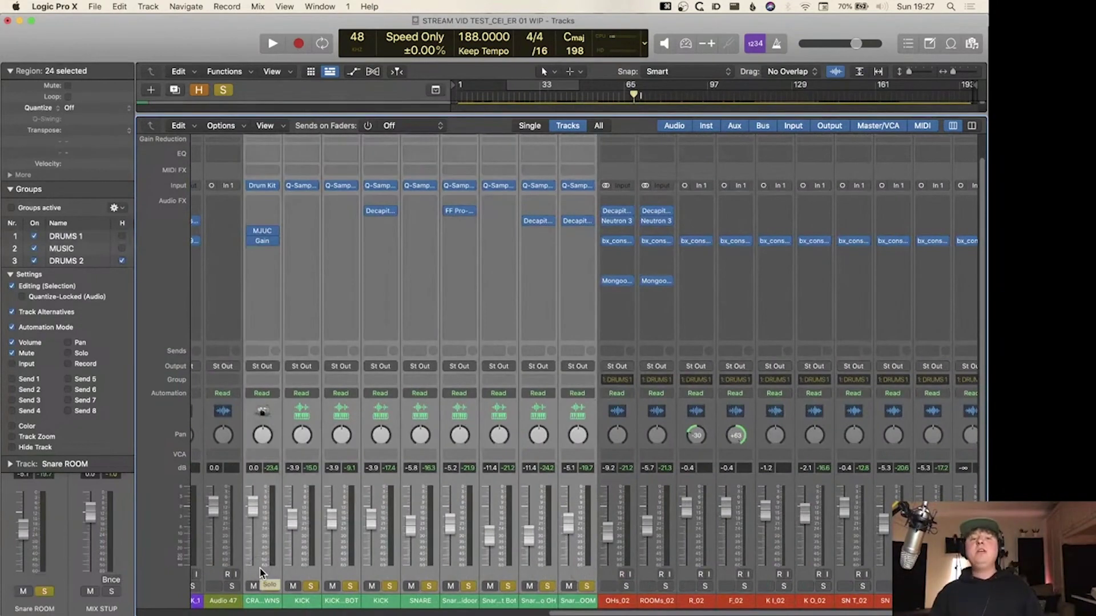
left_click(272, 586)
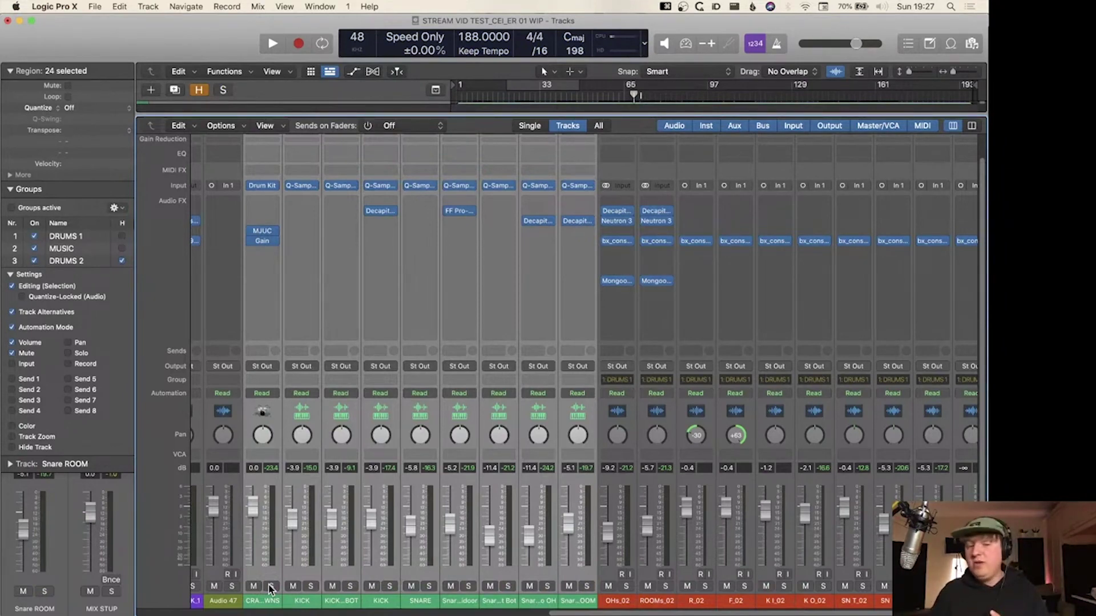
- Examine the music, drum sample and recorded drum channels in the mixer, comparing their plug-ins and fader levels
scroll(341, 579, "right", 5)
scroll(341, 579, "right", 5)
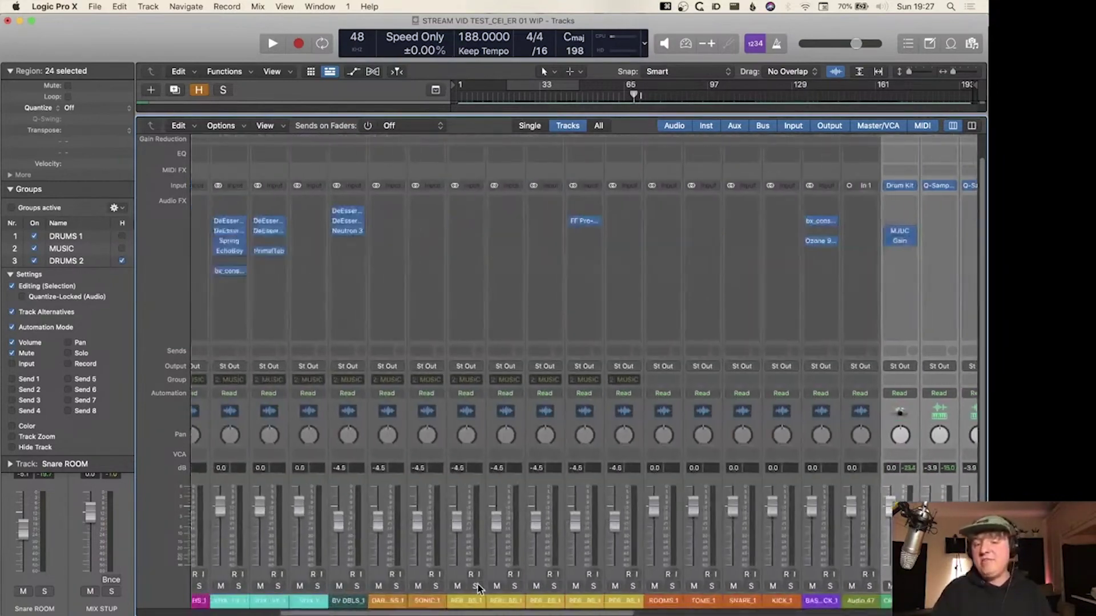
scroll(478, 589, "left", 3)
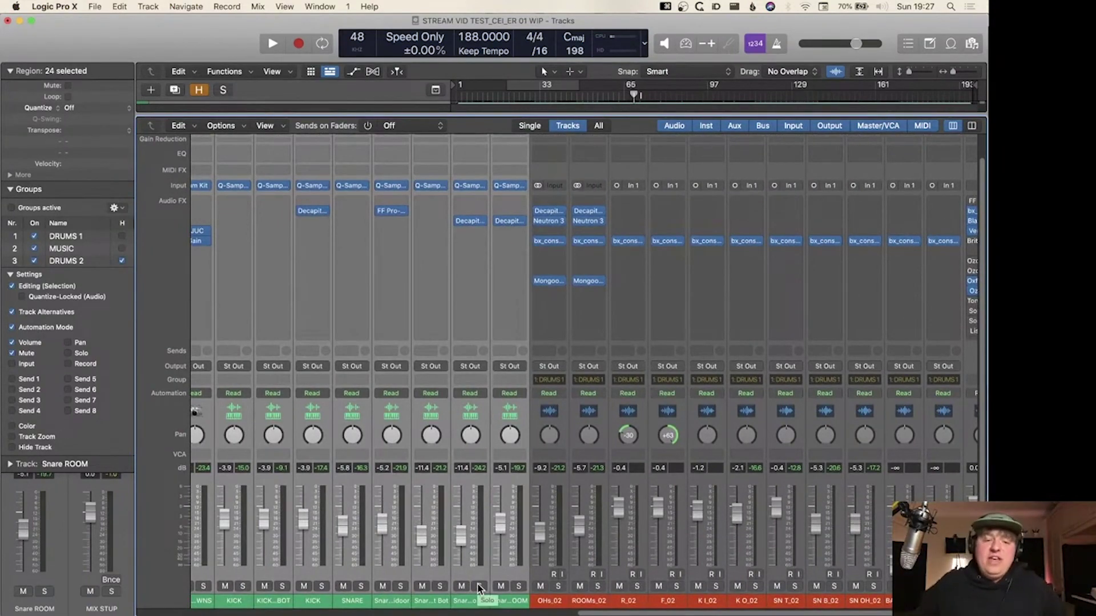
scroll(479, 589, "left", 4)
scroll(478, 589, "right", 2)
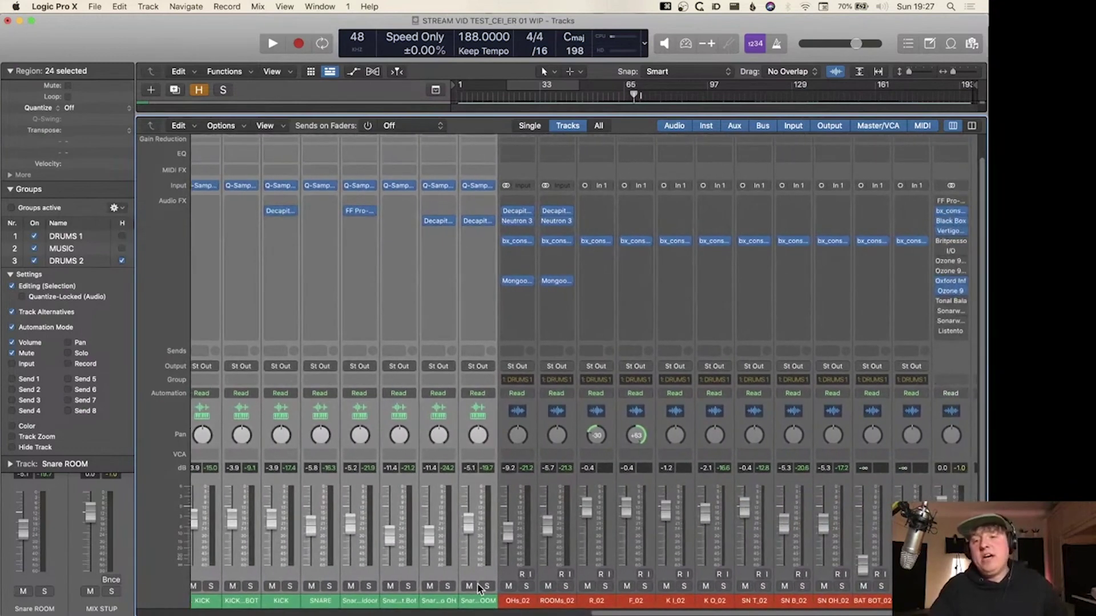
scroll(470, 586, "right", 4)
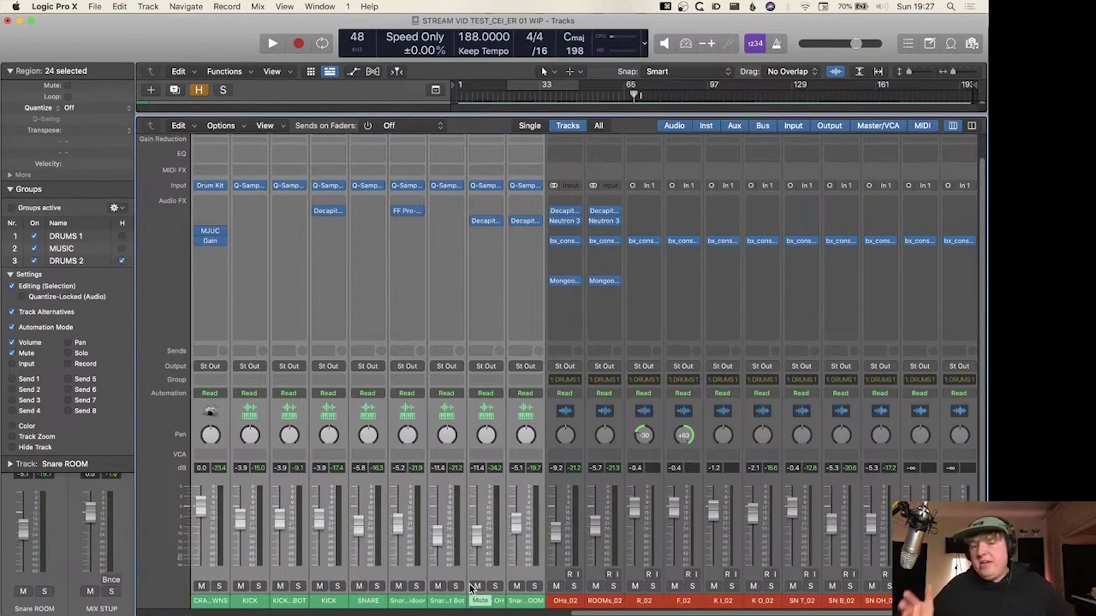
scroll(472, 589, "left", 2)
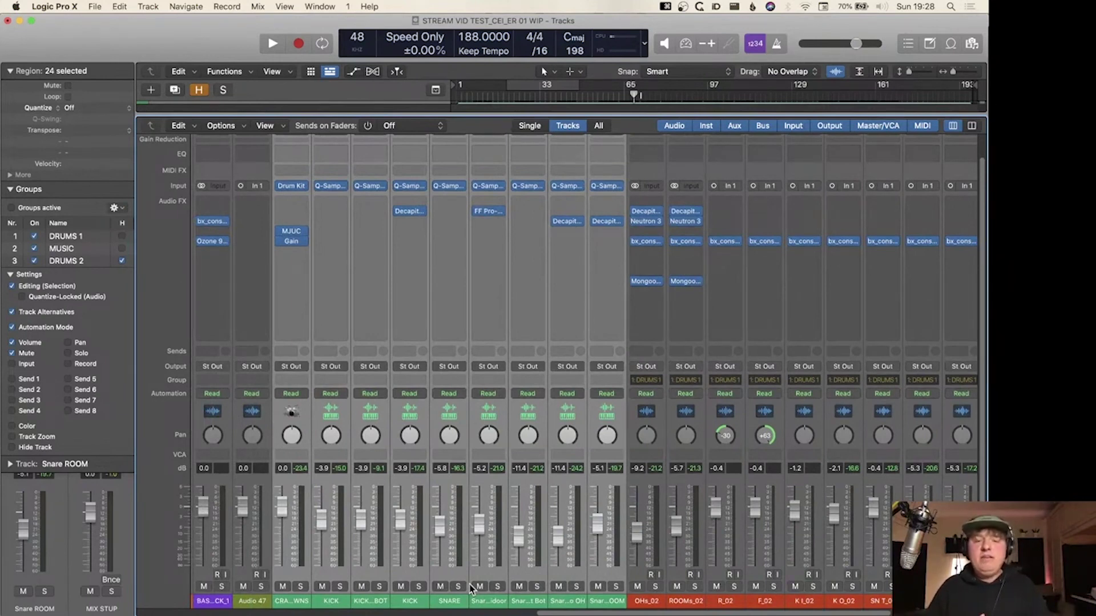
scroll(472, 590, "right", 5)
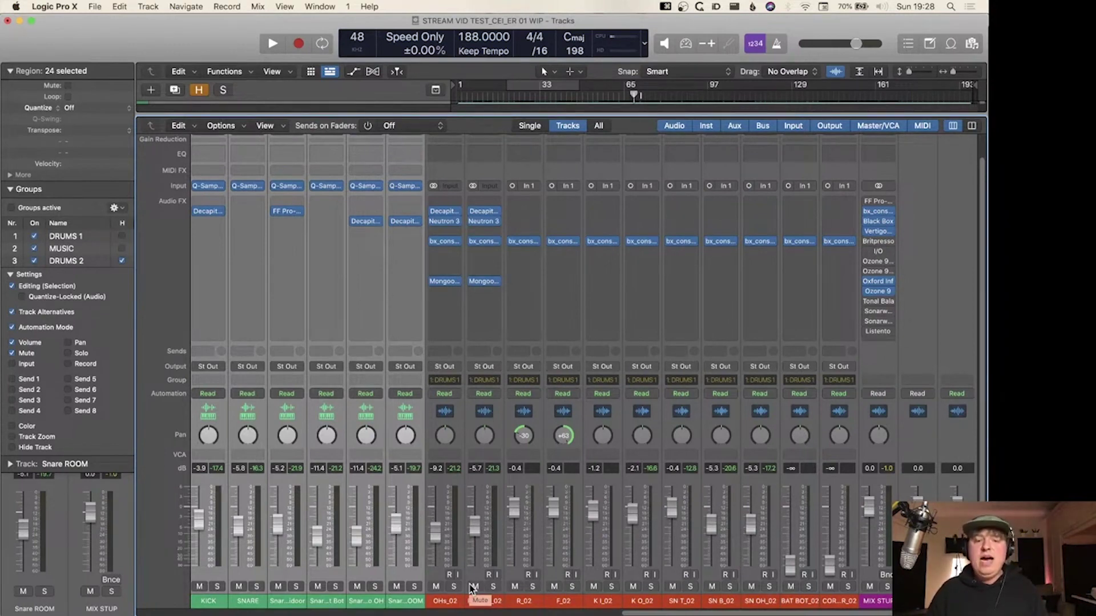
scroll(471, 588, "left", 5)
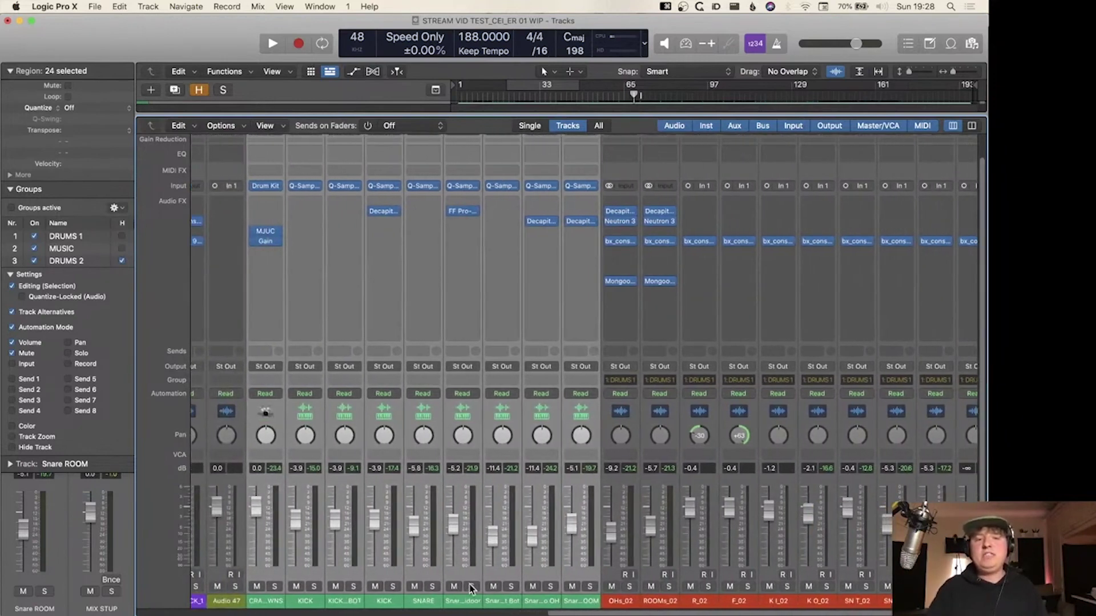
scroll(471, 587, "right", 2)
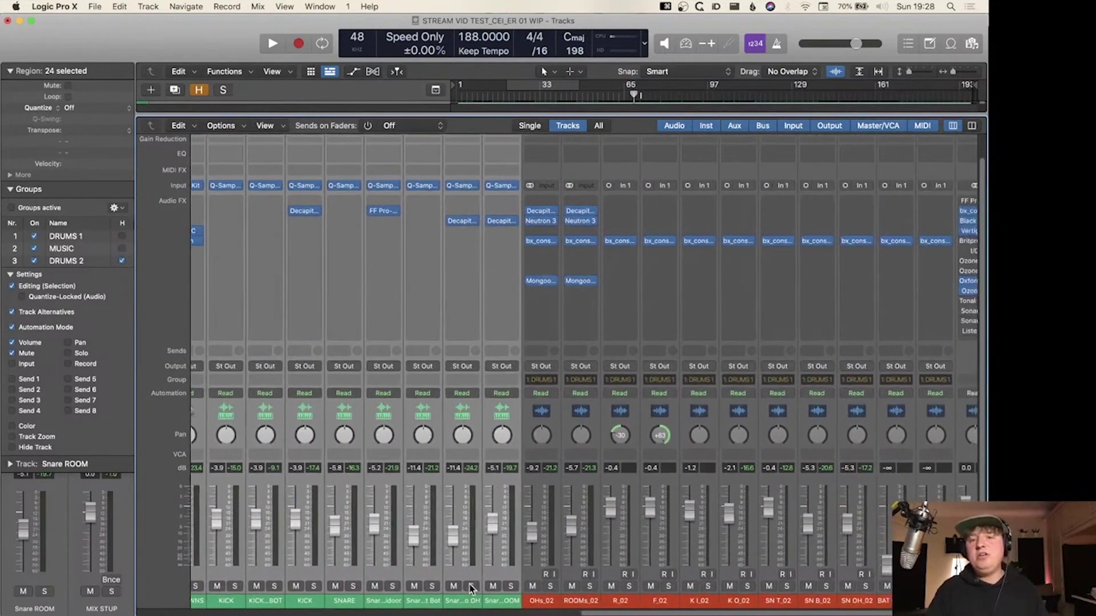
scroll(451, 244, "left", 3)
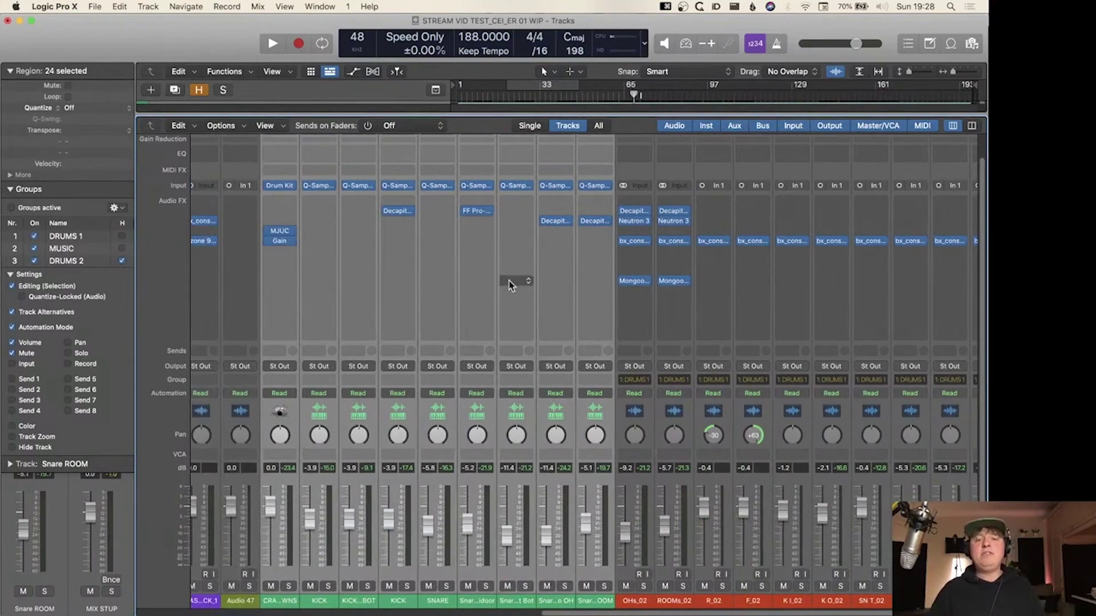
- Close the mixer, select the PERC ED_1 track and place the playhead at about bar 53, where the VOX CHORUS_1 audio begins
key("x")
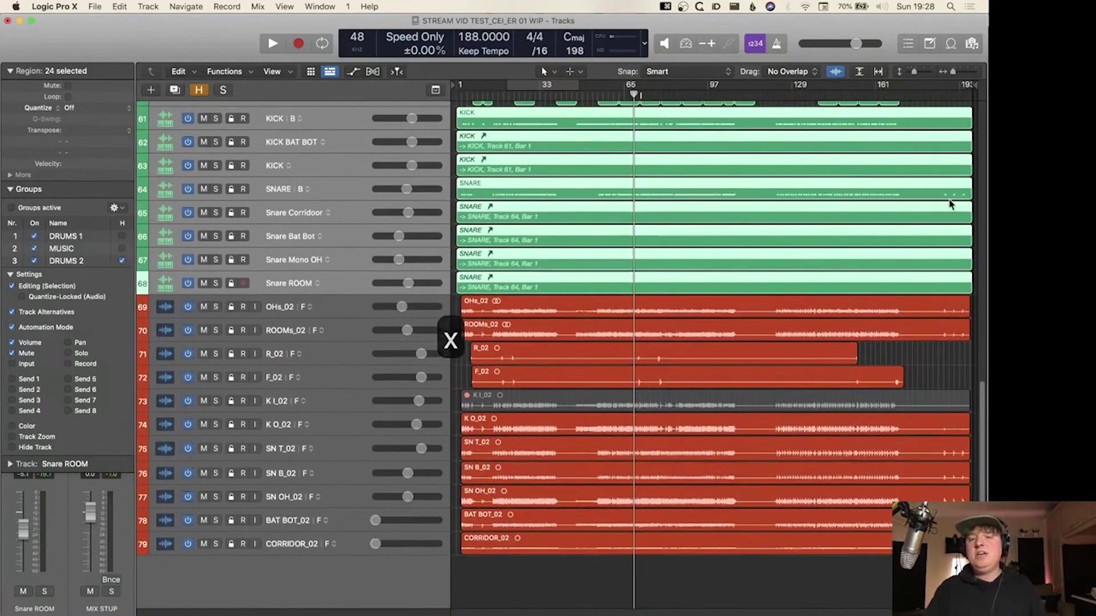
scroll(652, 350, "up", 2)
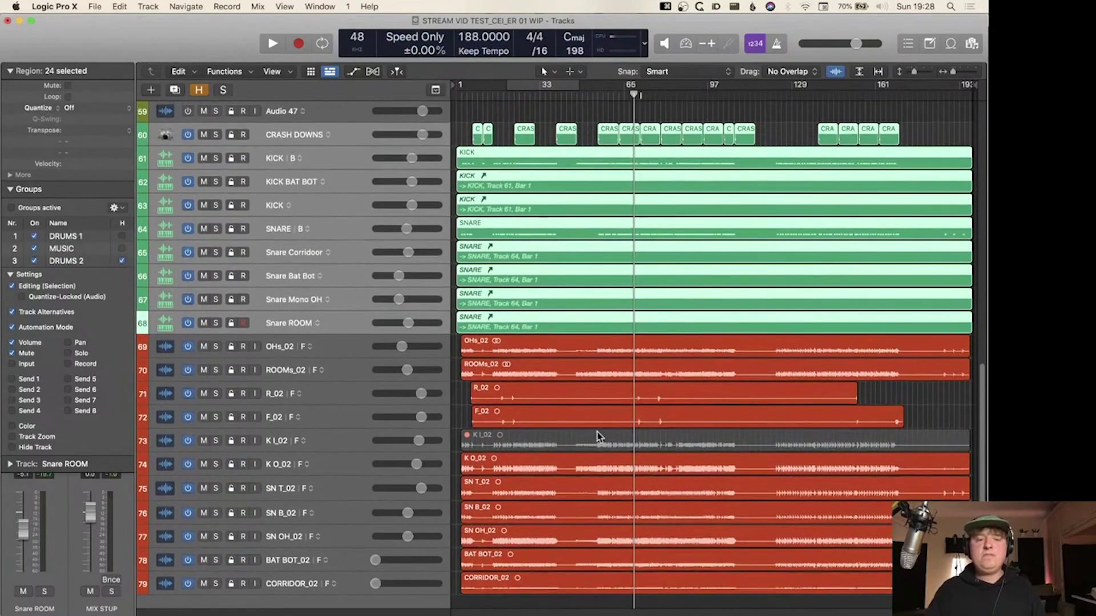
scroll(707, 552, "down", 2)
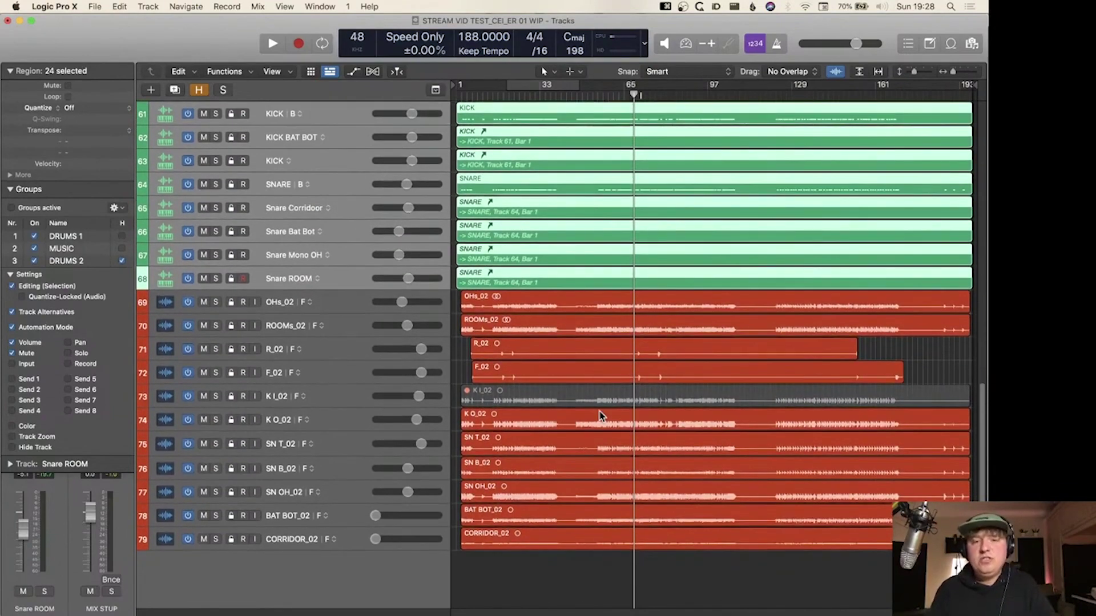
scroll(600, 415, "up", 1)
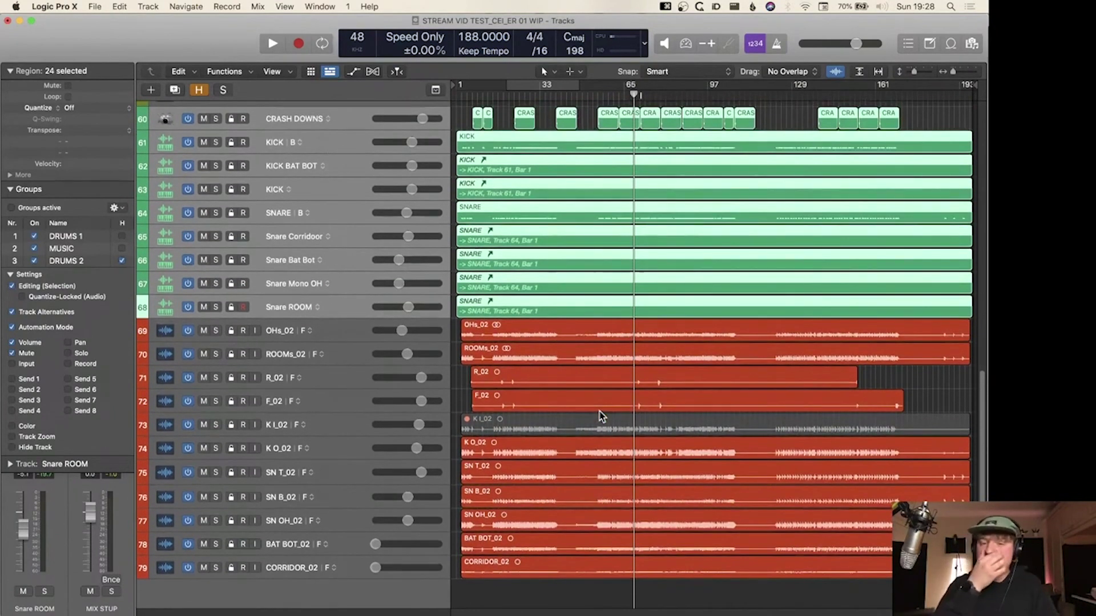
scroll(600, 415, "up", 4)
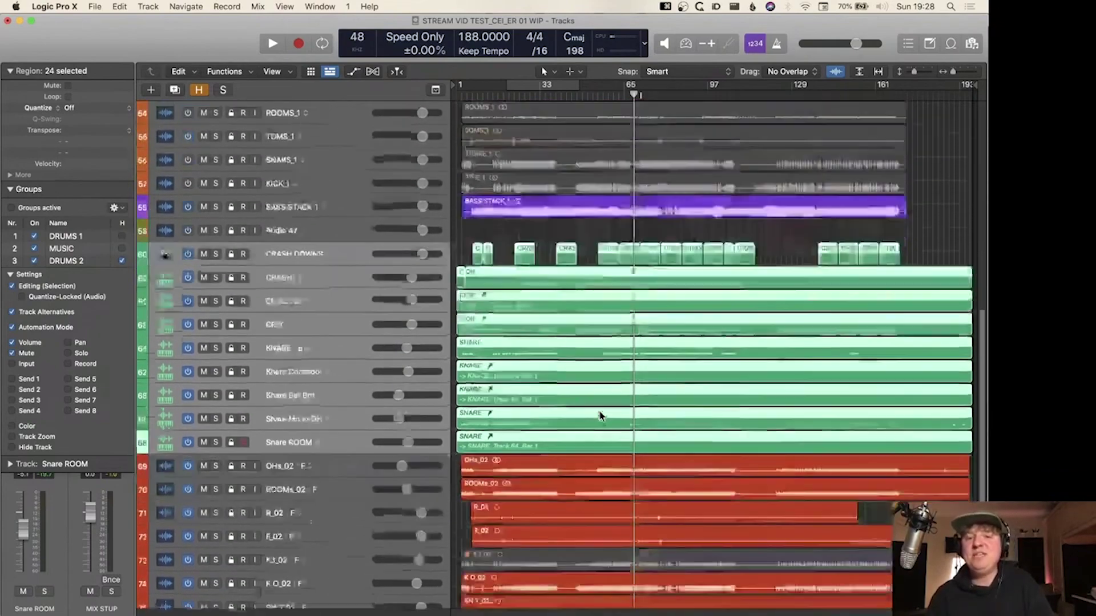
scroll(600, 415, "down", 5)
scroll(601, 414, "up", 9)
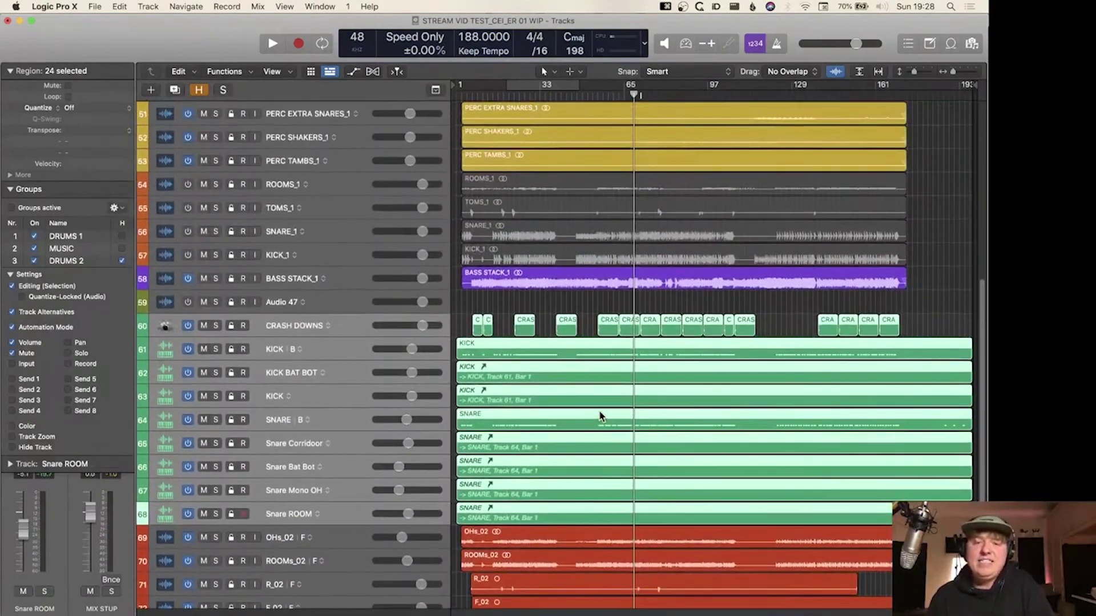
scroll(602, 105, "up", 1)
left_click(602, 106)
left_click(598, 91)
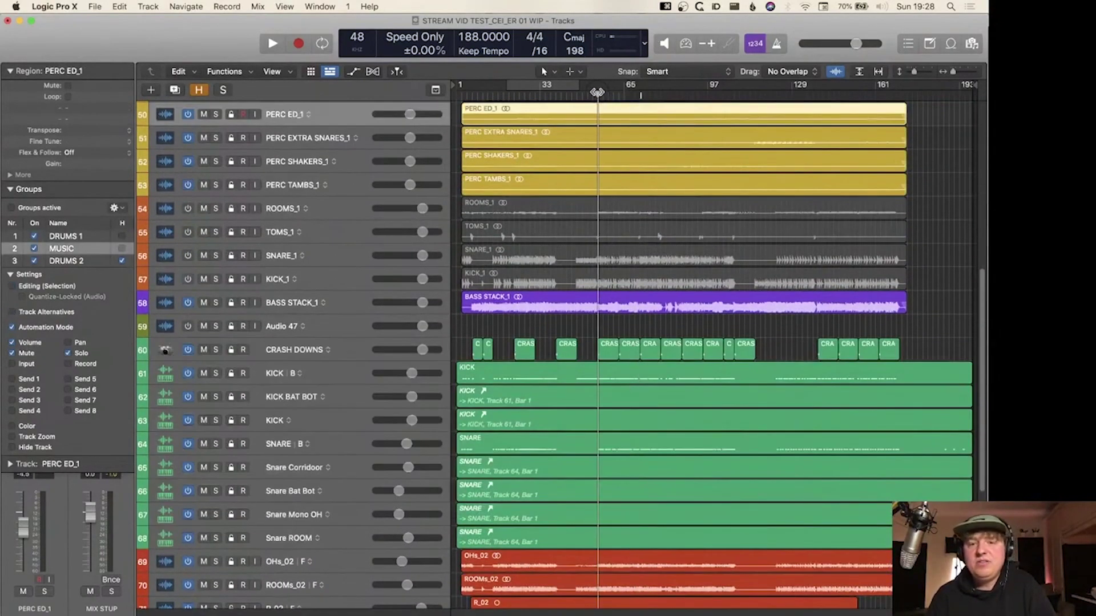
- Look over the whole arrangement, from the KGSC and SGSC trigger tracks through the music and drum samples to CORRIDOR_02
scroll(600, 117, "up", 7)
scroll(599, 118, "up", 4)
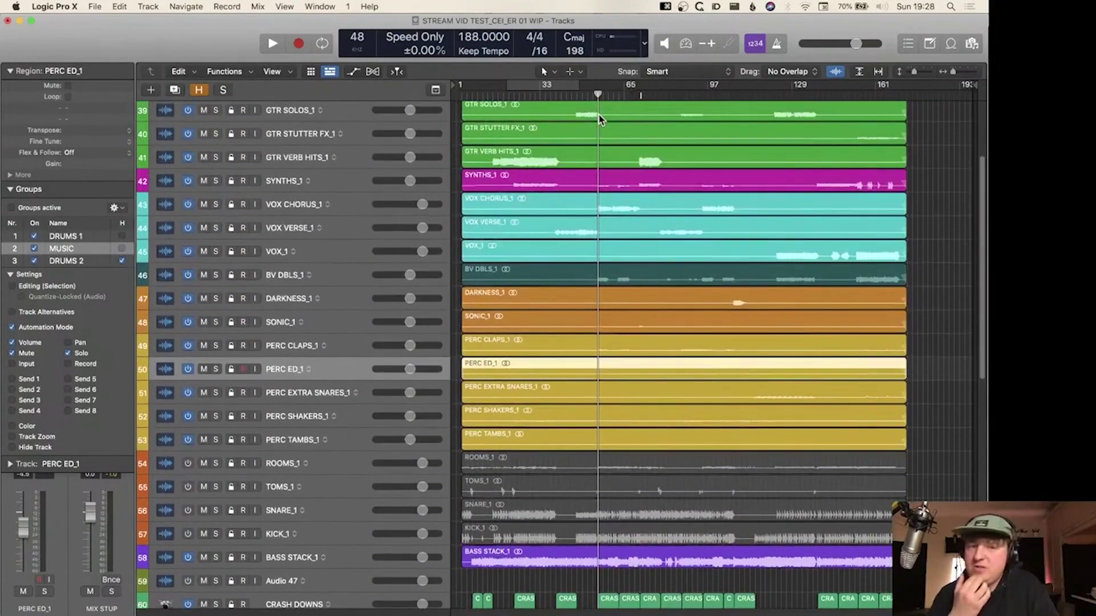
scroll(600, 118, "up", 5)
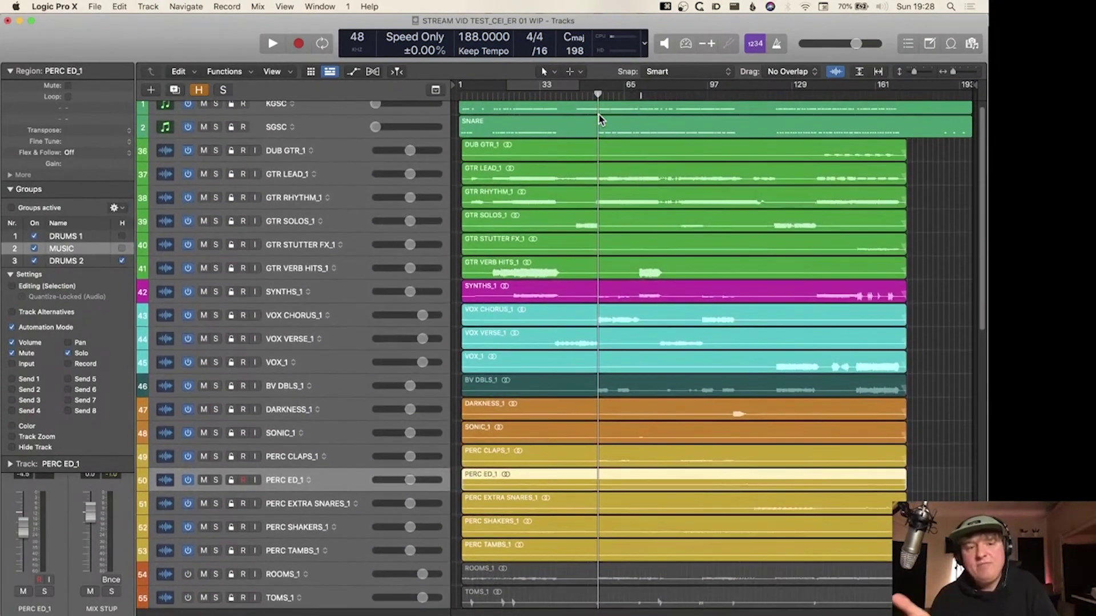
scroll(599, 118, "up", 1)
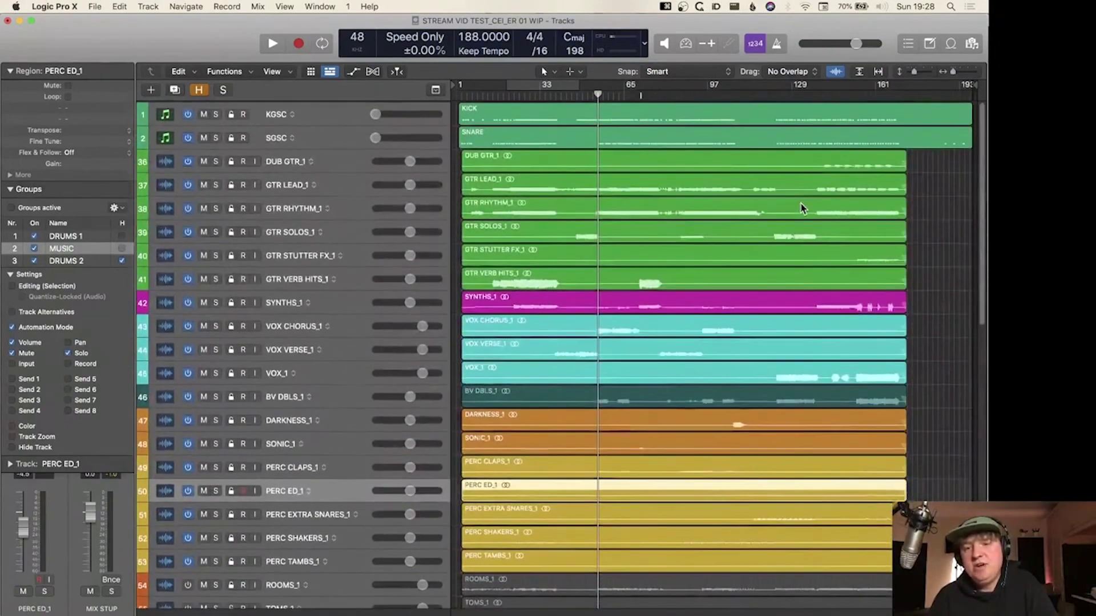
scroll(802, 206, "down", 20)
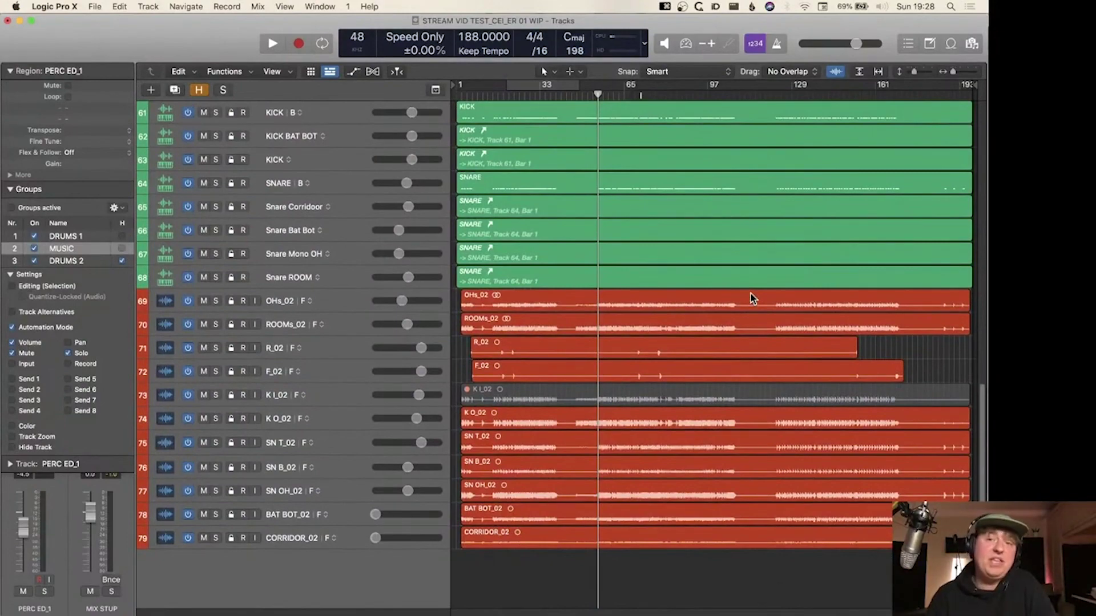
scroll(751, 293, "up", 8)
scroll(751, 294, "down", 4)
scroll(751, 294, "down", 4)
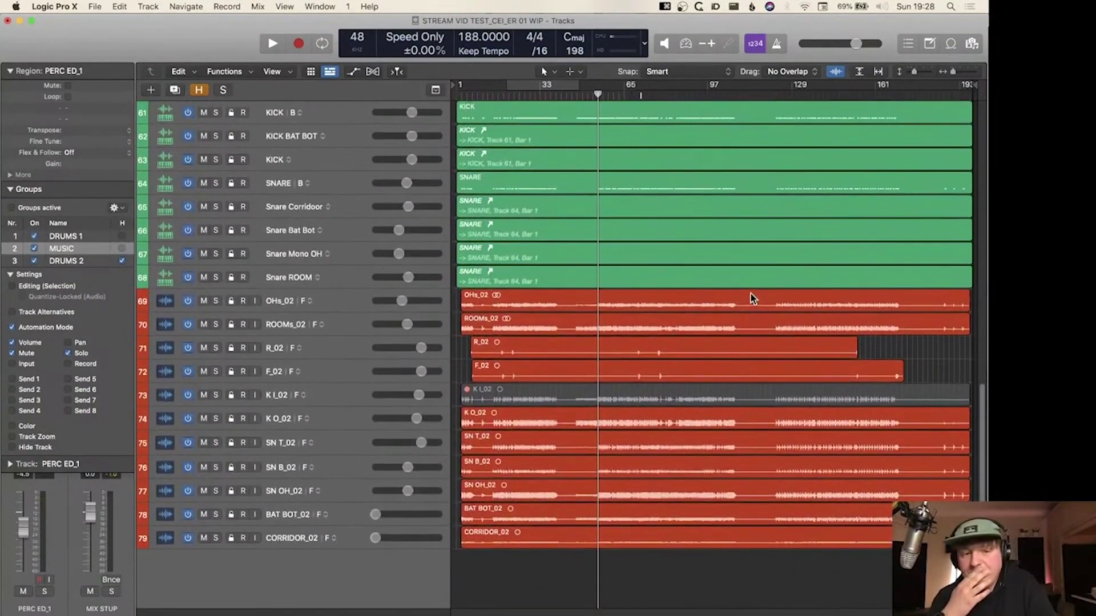
scroll(751, 294, "up", 7)
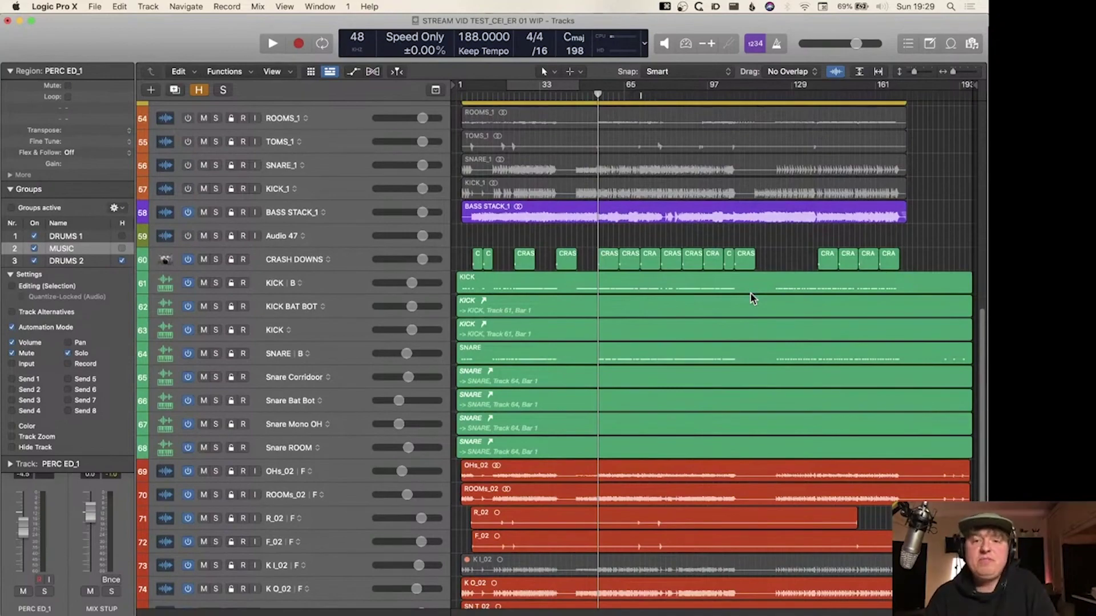
scroll(751, 293, "down", 6)
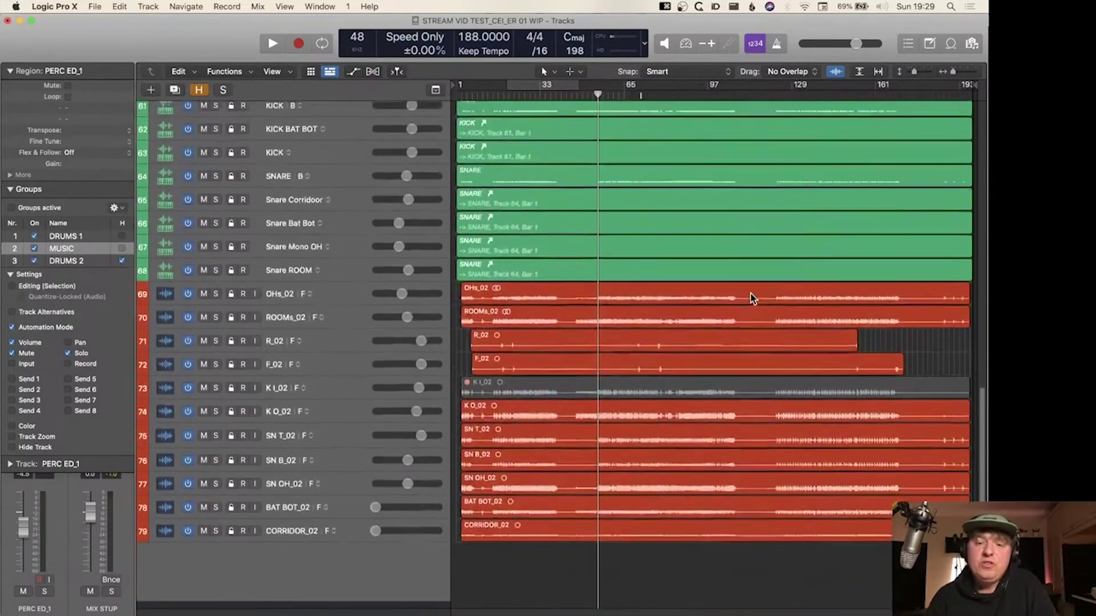
scroll(751, 293, "up", 20)
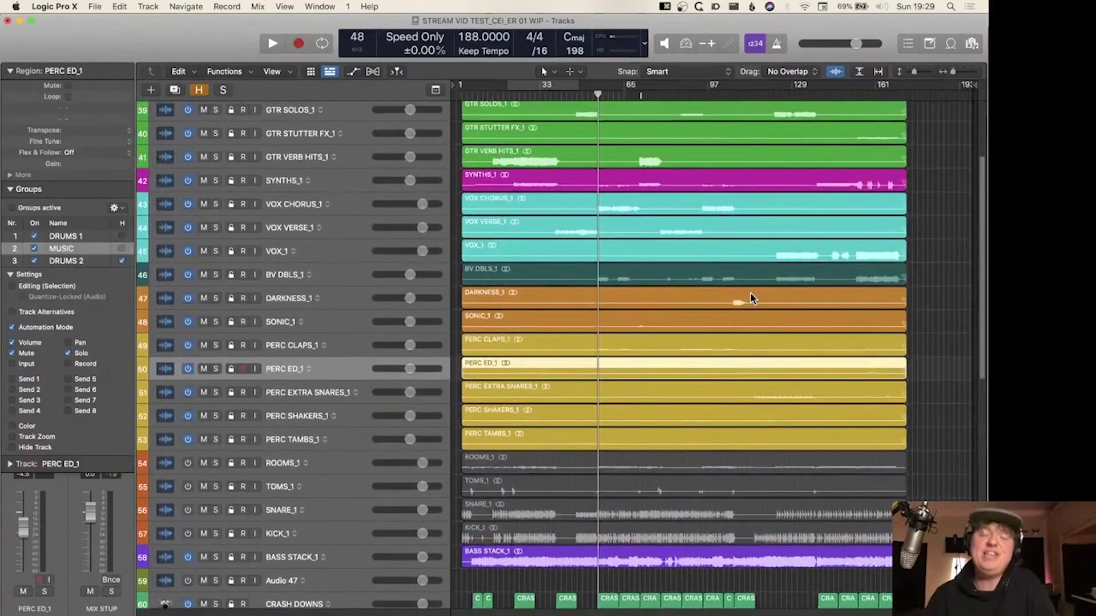
- Compare the guitar, synth, vocal and percussion tracks with the kick and snare sample layers and recorded drum tracks, and switch to OBS
scroll(749, 297, "up", 3)
scroll(750, 292, "up", 2)
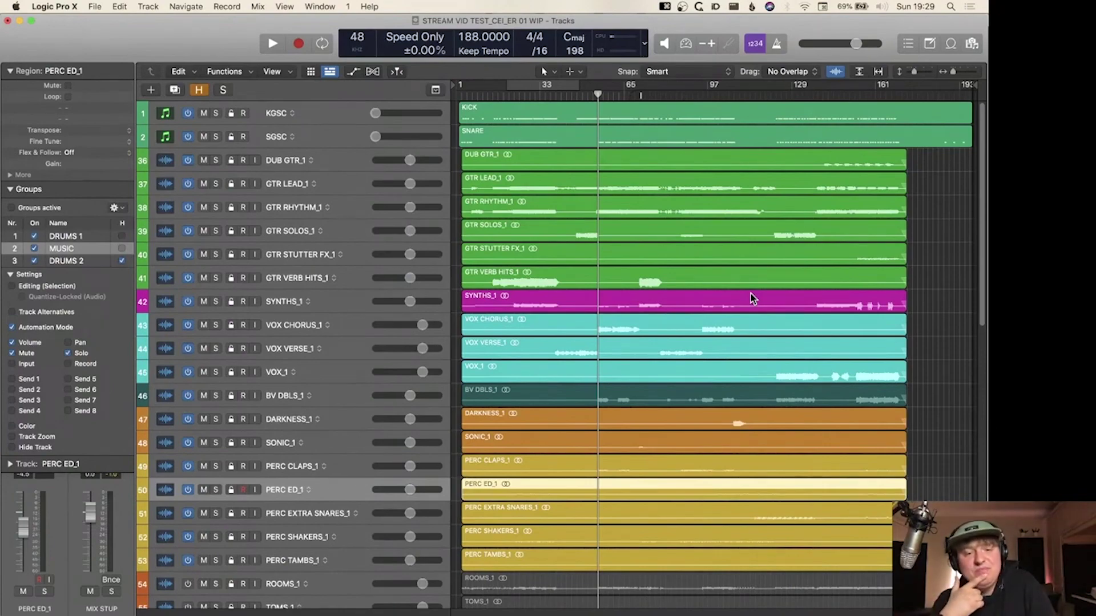
scroll(751, 293, "down", 1)
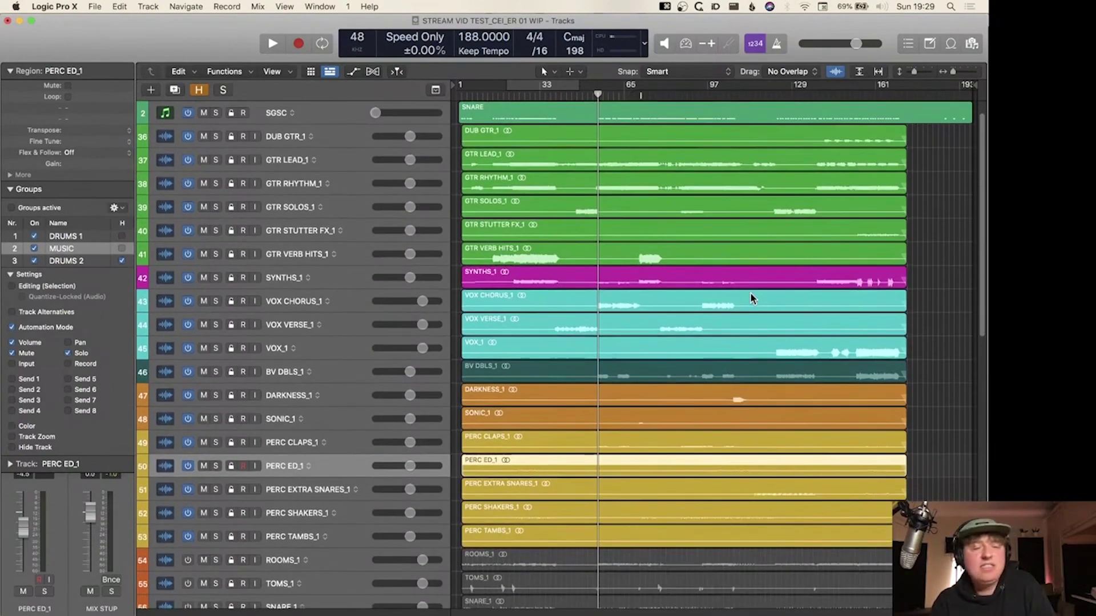
scroll(751, 294, "down", 20)
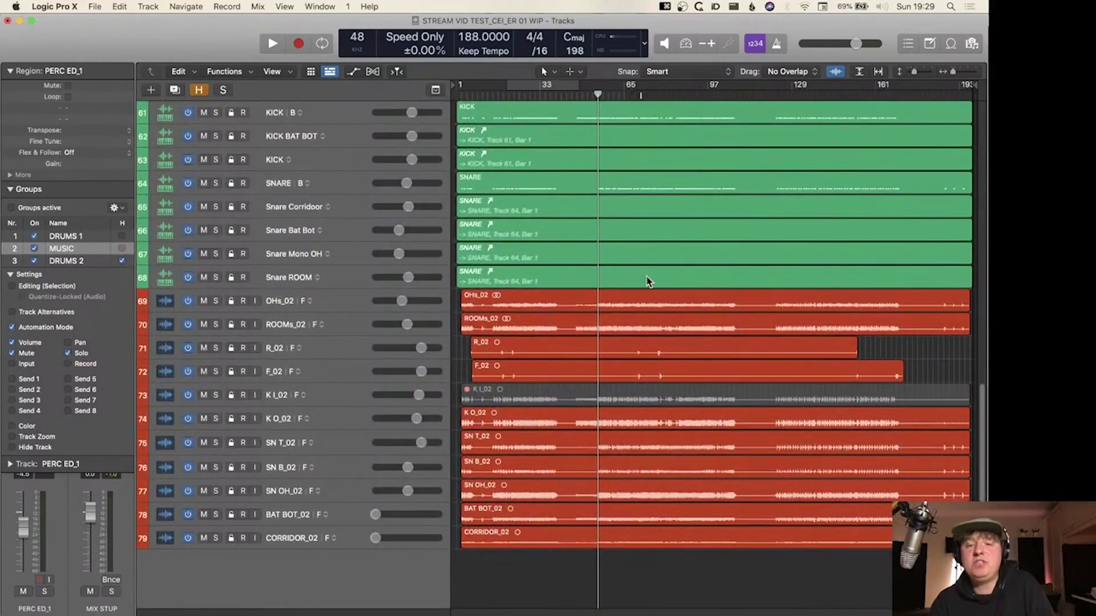
scroll(647, 280, "up", 15)
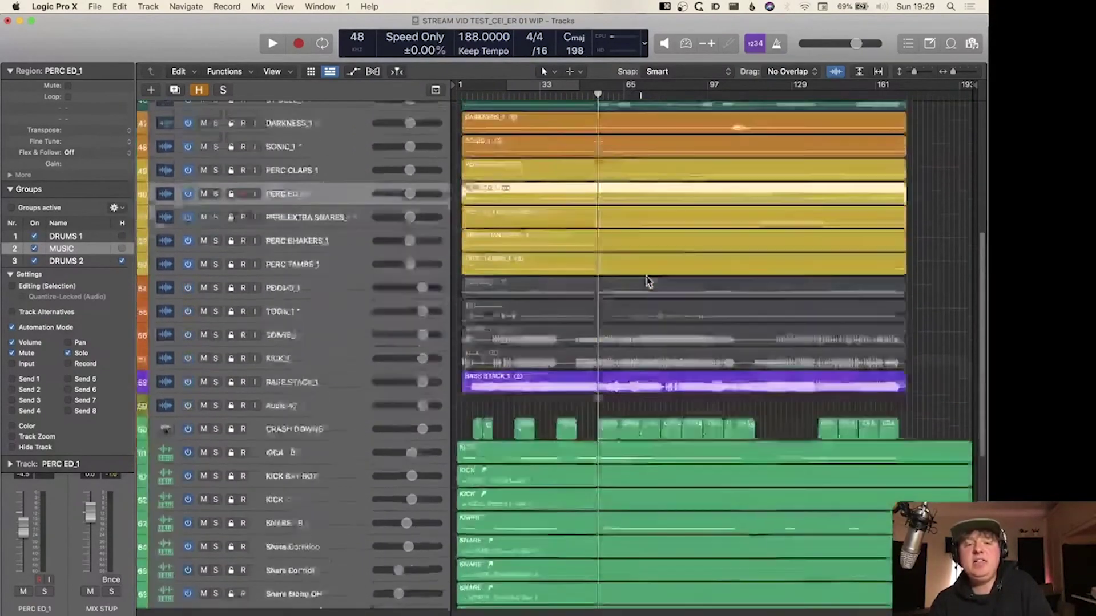
scroll(647, 281, "down", 15)
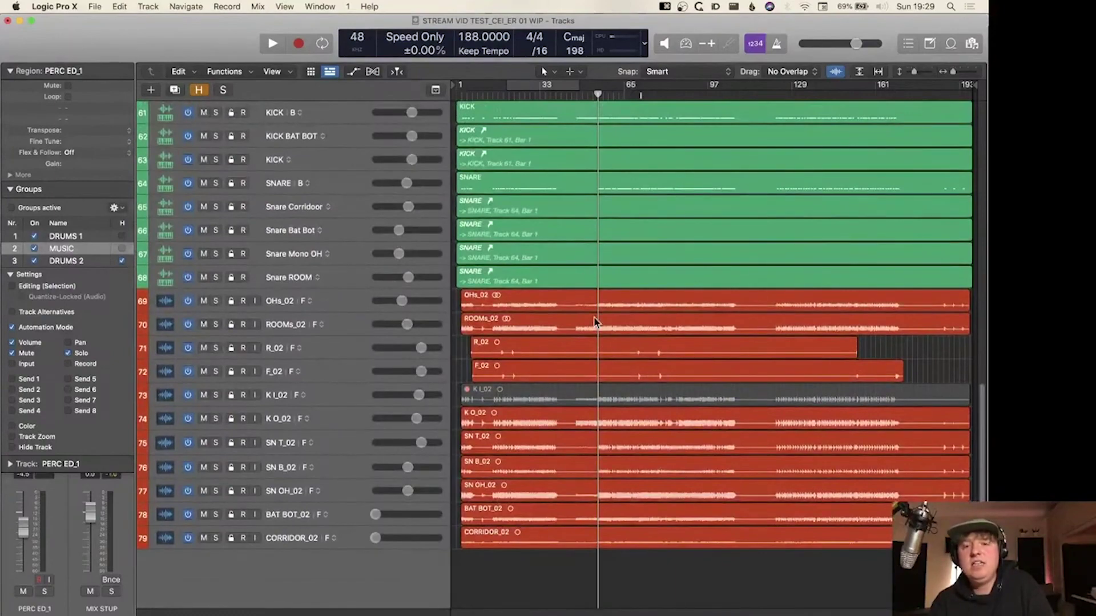
scroll(604, 348, "up", 15)
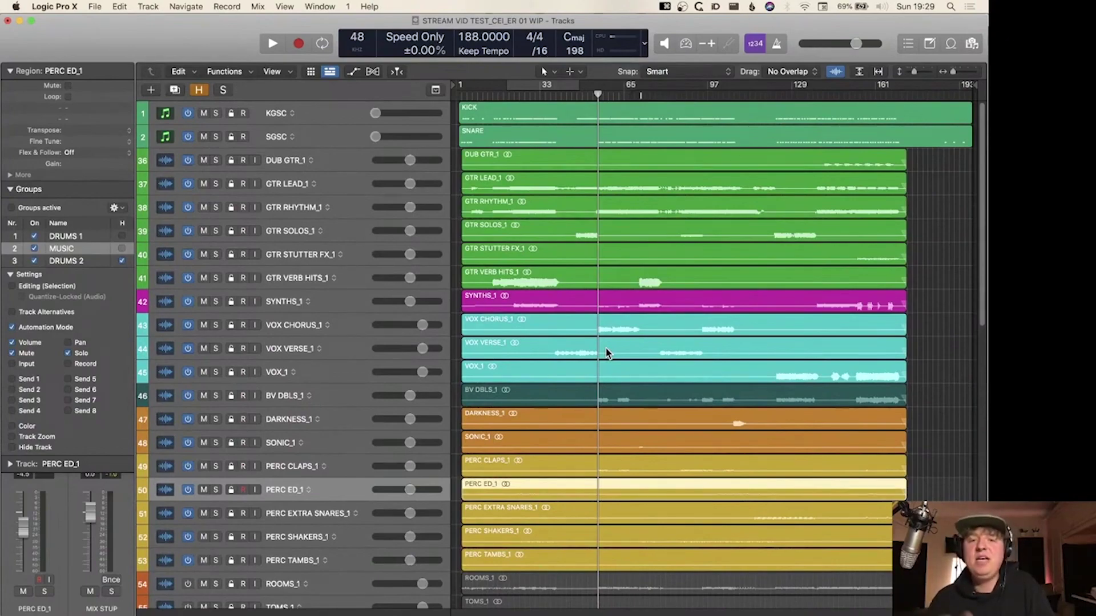
scroll(607, 352, "down", 15)
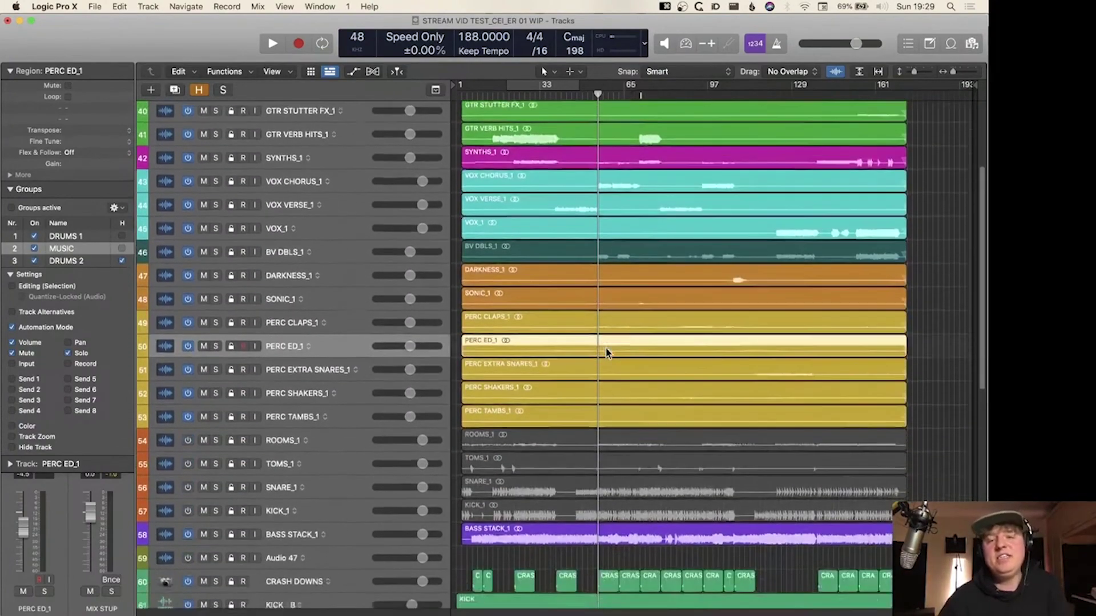
scroll(605, 349, "up", 10)
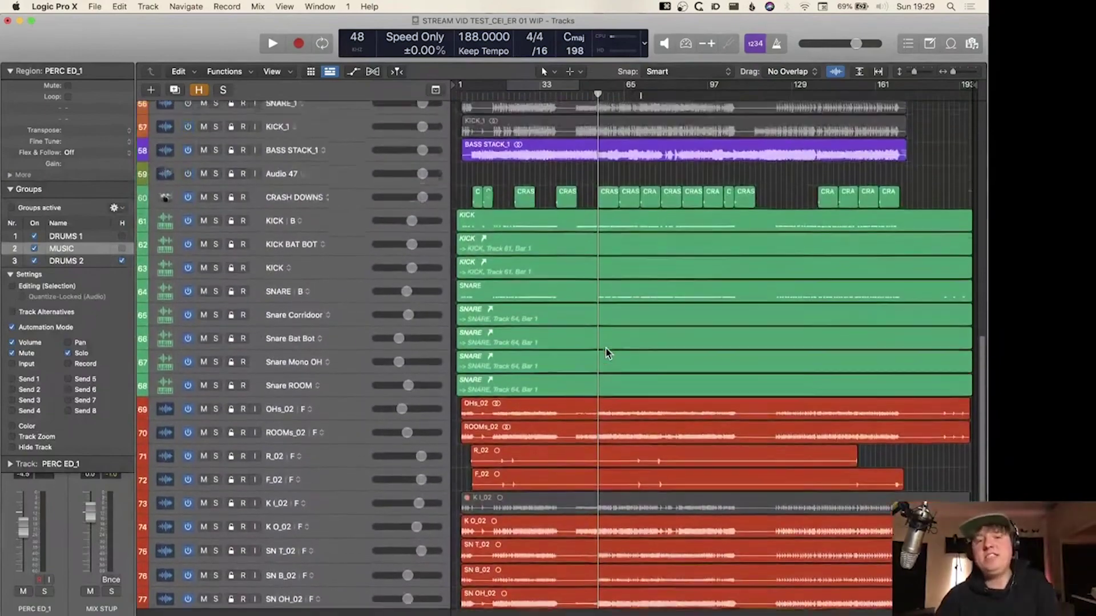
scroll(605, 349, "up", 10)
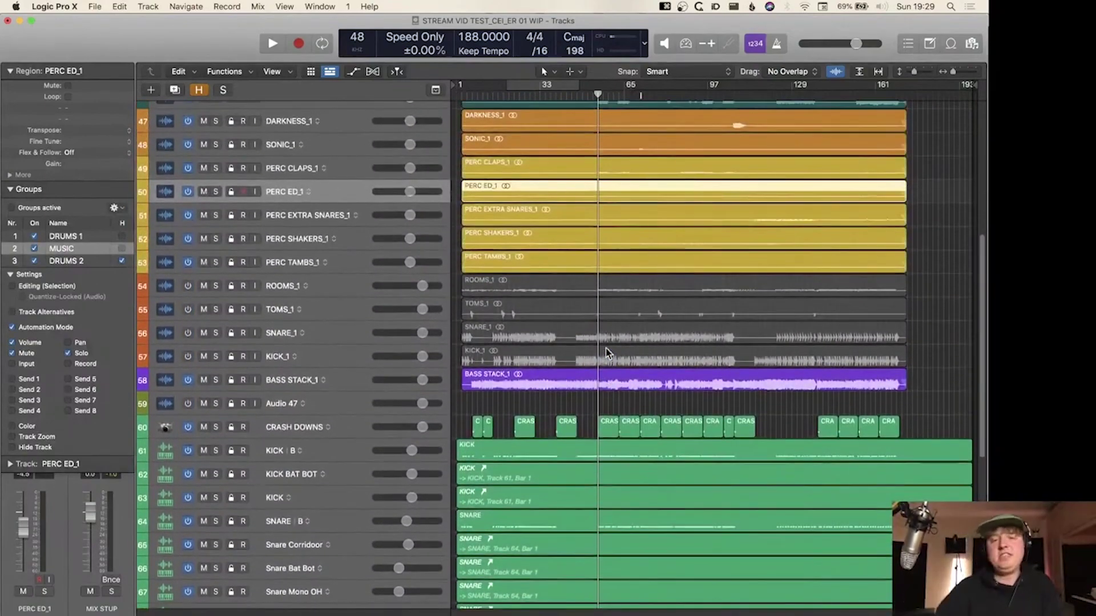
scroll(605, 349, "down", 15)
scroll(606, 352, "down", 5)
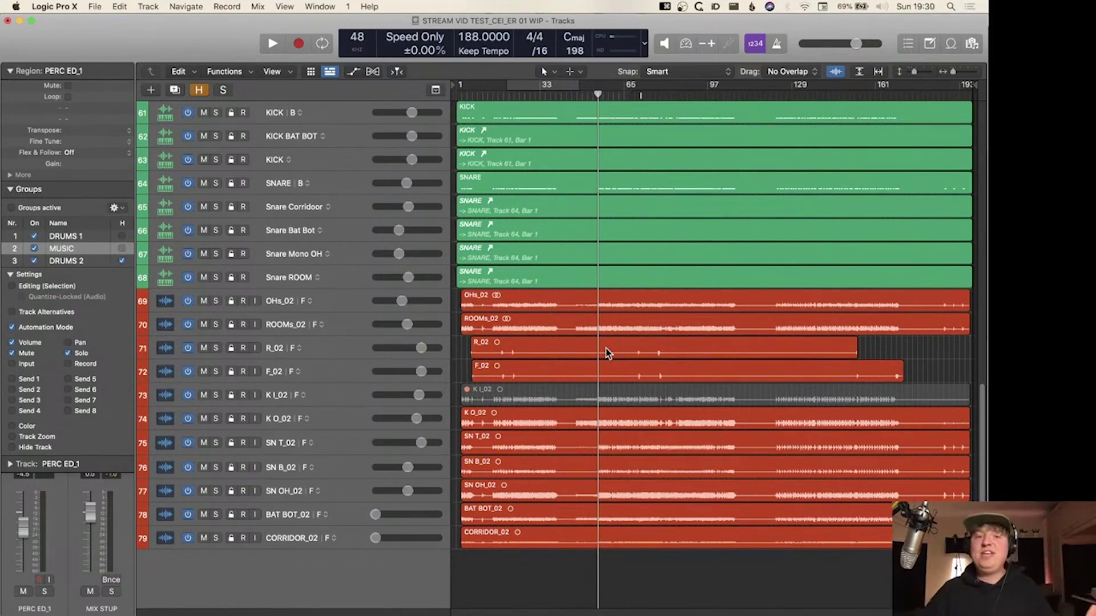
key("super+Tab")
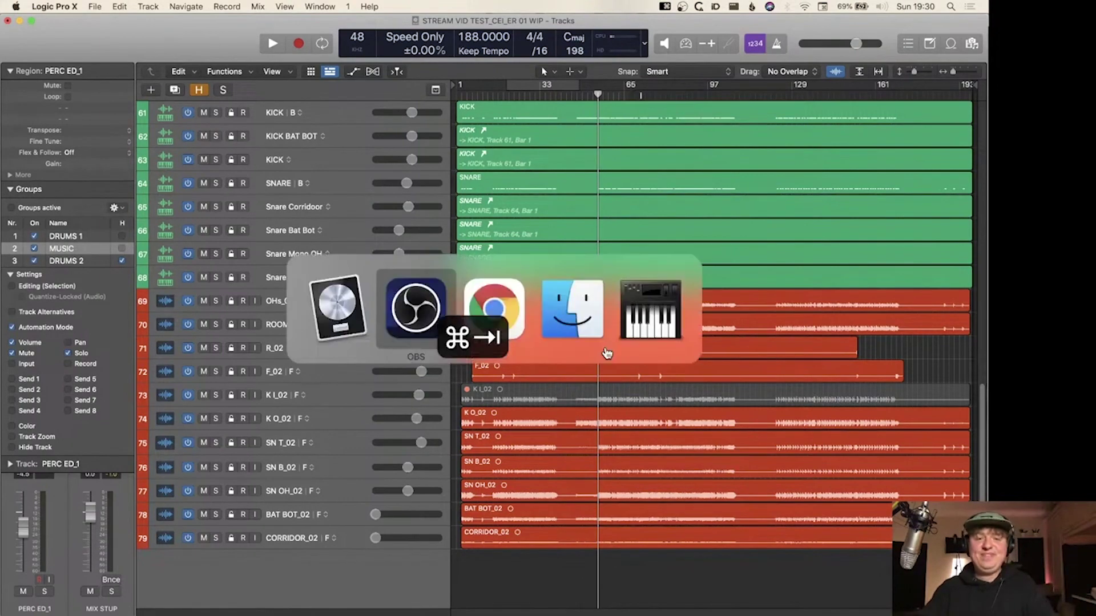